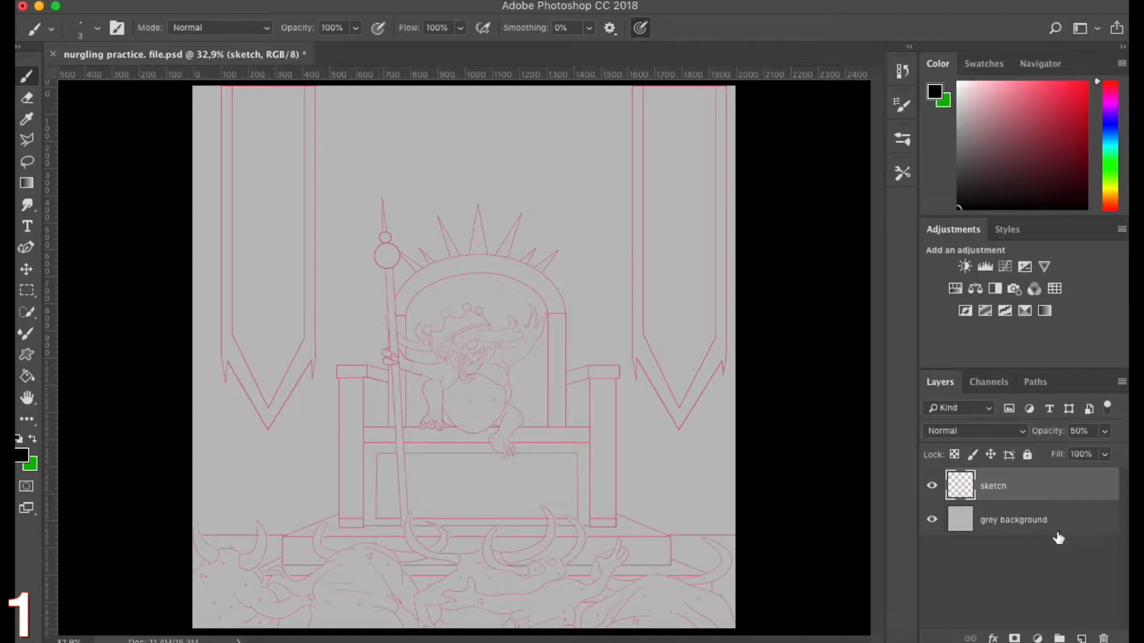
# Add a new layer named "lines" above the sketch layer
pyautogui.click(1082, 638)
pyautogui.click(995, 485)
pyautogui.doubleClick(995, 486)
pyautogui.write('lines')
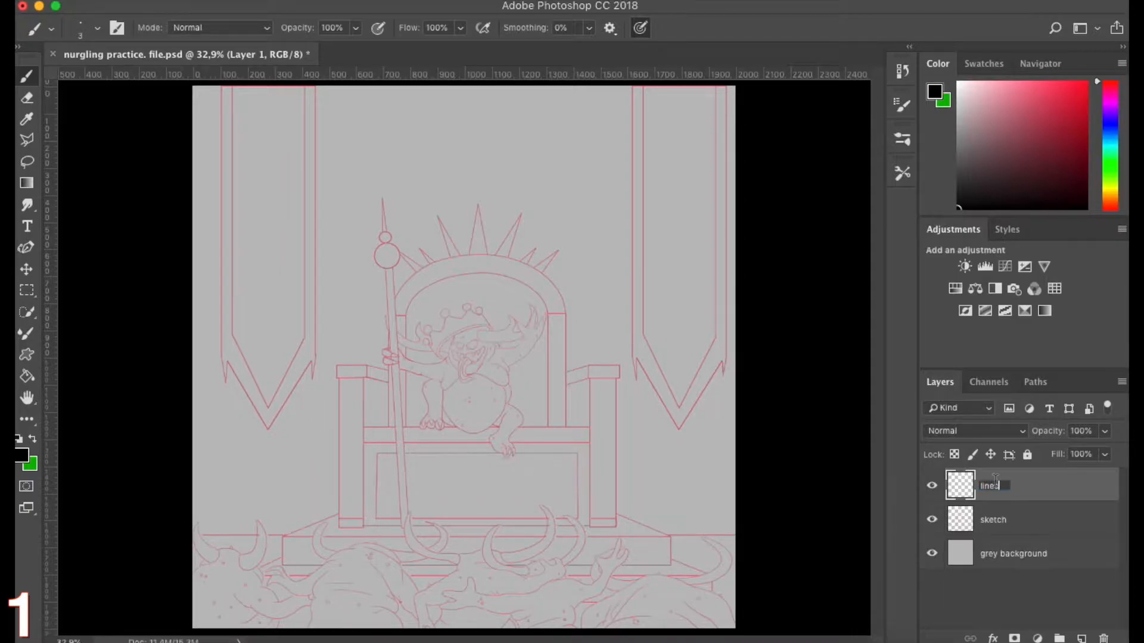
pyautogui.press('Return')
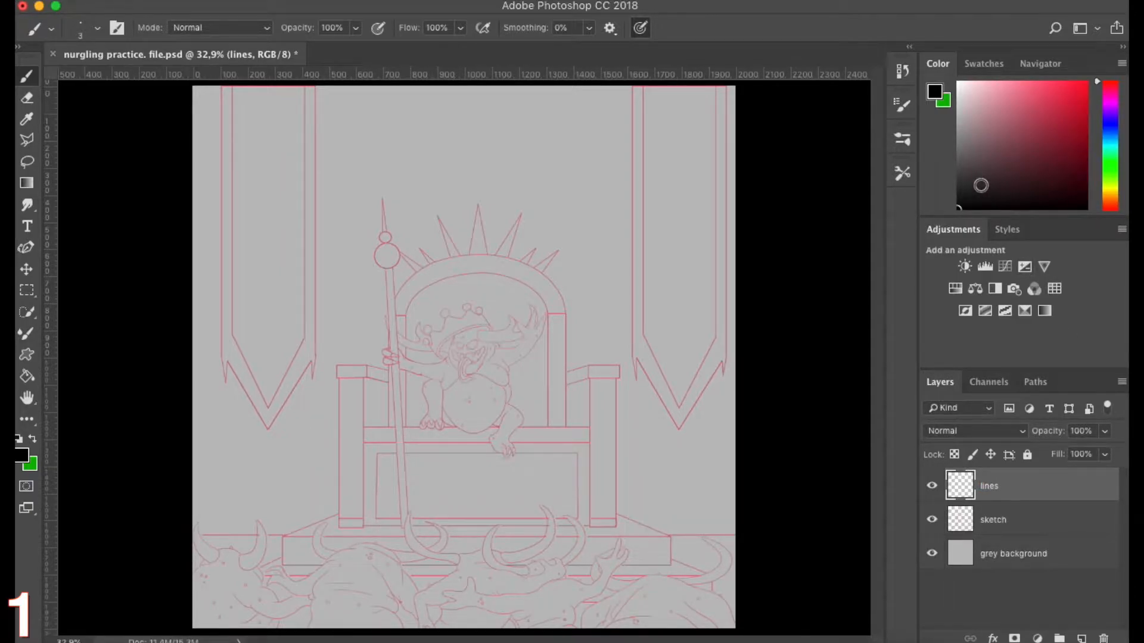
# Pick black and ink the straight floor line in segments between the leftmost creature's horns and up to the platform
pyautogui.moveTo(974, 198); pyautogui.dragTo(939, 214)
pyautogui.scroll(5, 176, 560)
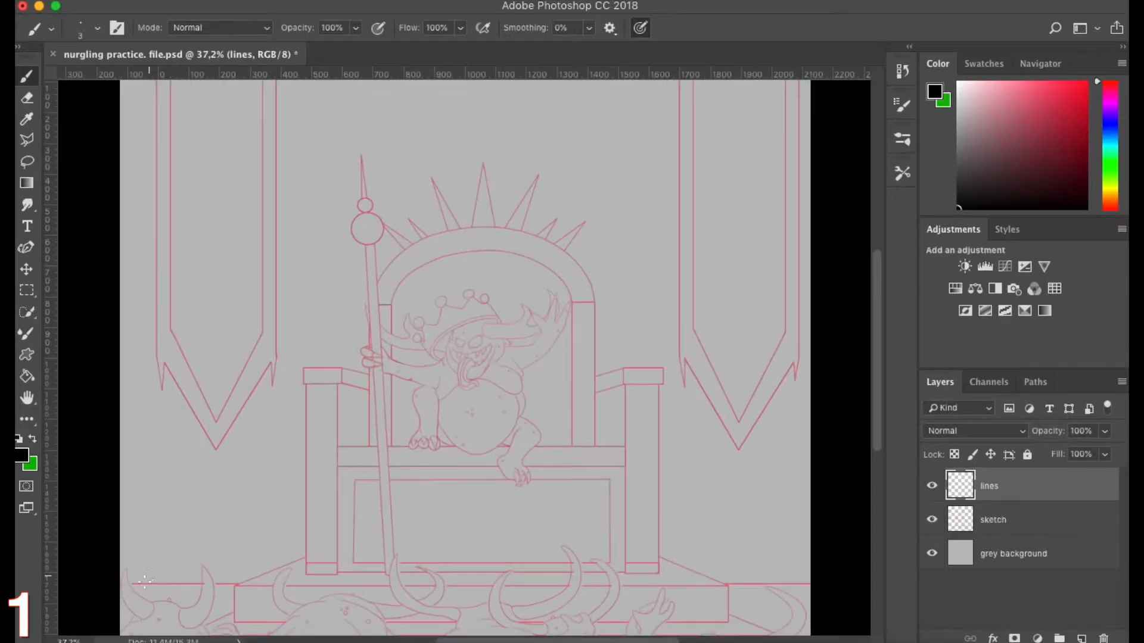
pyautogui.scroll(6, 140, 580)
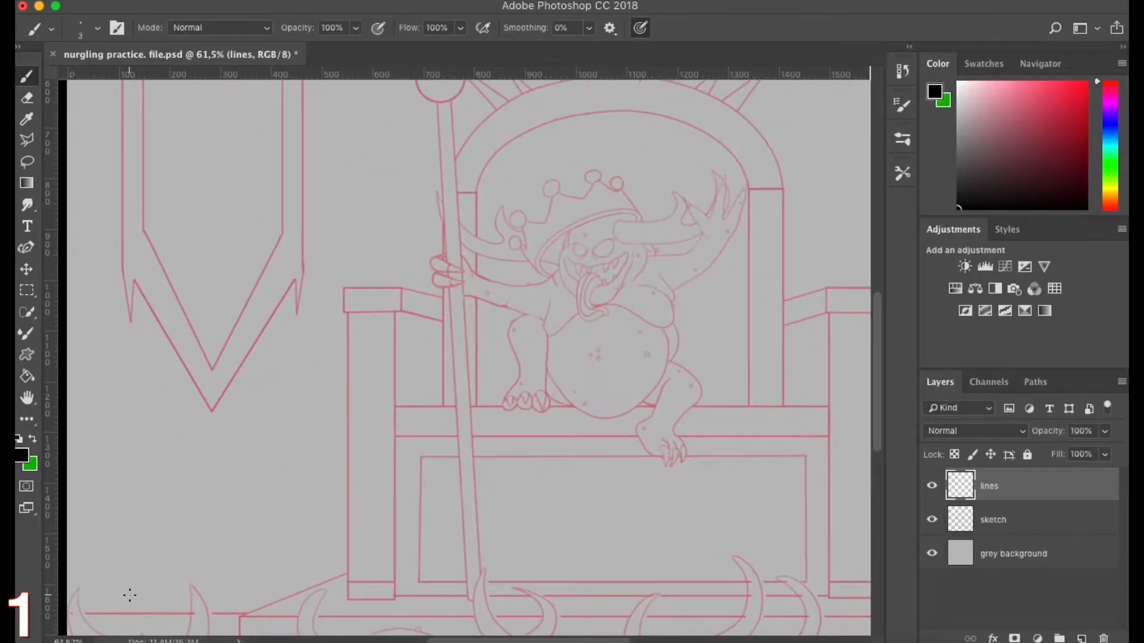
pyautogui.scroll(5, 118, 595)
pyautogui.moveTo(119, 548); pyautogui.dragTo(398, 288)
pyautogui.hotkey('ctrl', 'r')
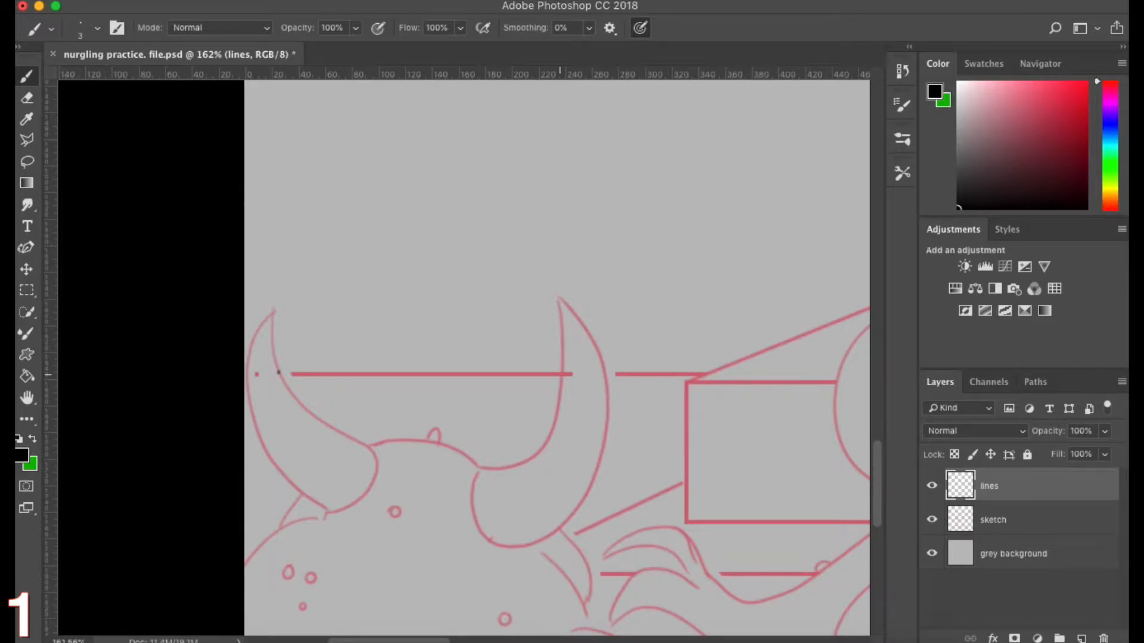
pyautogui.keyDown('shift'); pyautogui.click(561, 374); pyautogui.keyUp('shift')
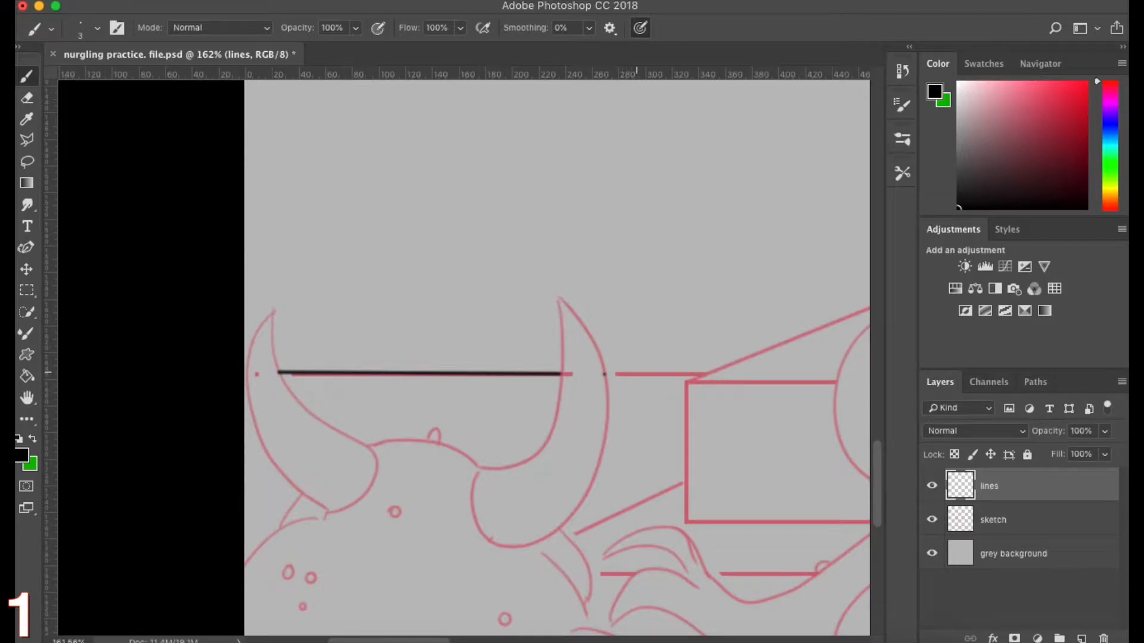
pyautogui.keyDown('shift'); pyautogui.click(704, 374); pyautogui.keyUp('shift')
# Ink the platform's left end with straight lines along its side, top and bottom edges up to the next creature
pyautogui.keyDown('shift'); pyautogui.click(685, 382); pyautogui.keyUp('shift')
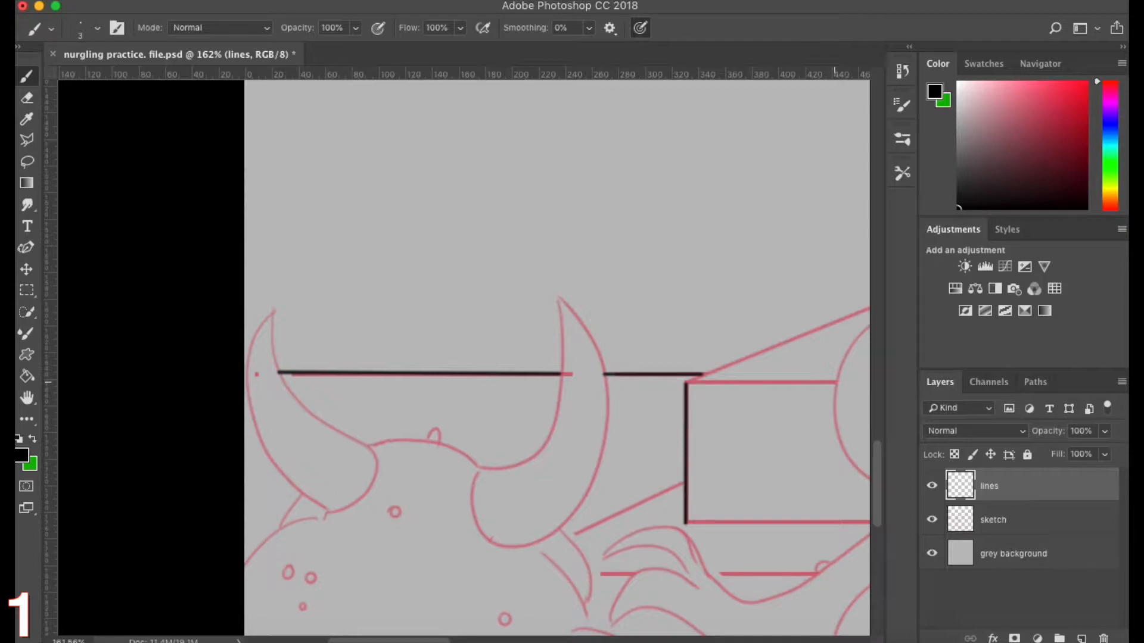
pyautogui.keyDown('shift'); pyautogui.click(836, 382); pyautogui.keyUp('shift')
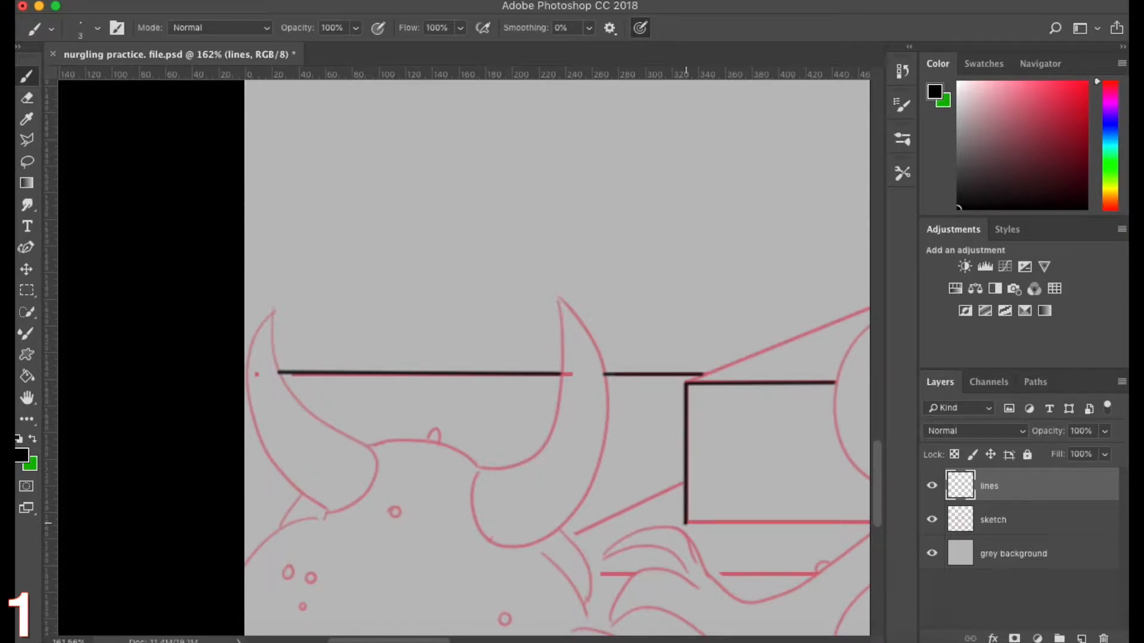
pyautogui.moveTo(444, 640); pyautogui.dragTo(483, 637)
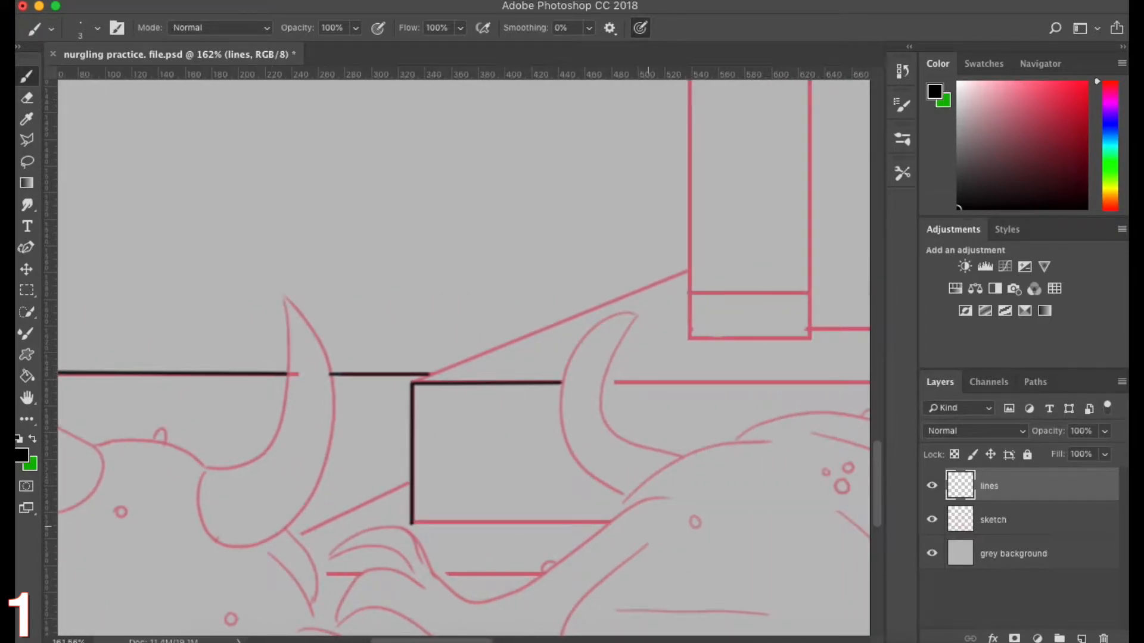
pyautogui.keyDown('shift'); pyautogui.click(609, 523); pyautogui.keyUp('shift')
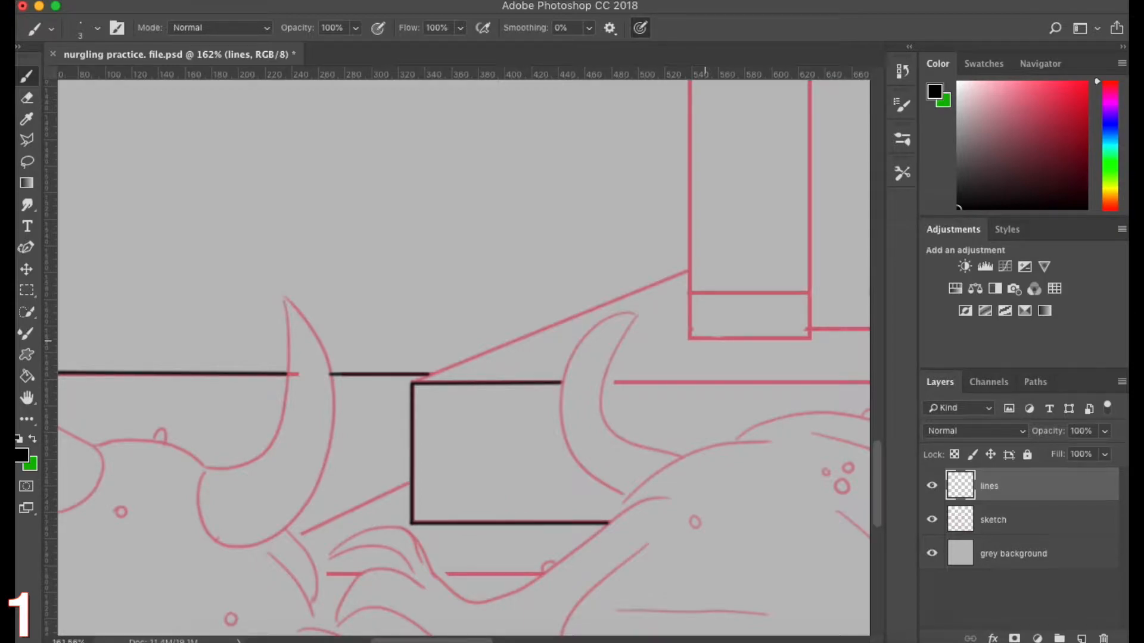
# Try a straight line from the platform's top edge beside the horn down to its bottom edge
pyautogui.scroll(-5, 654, 353)
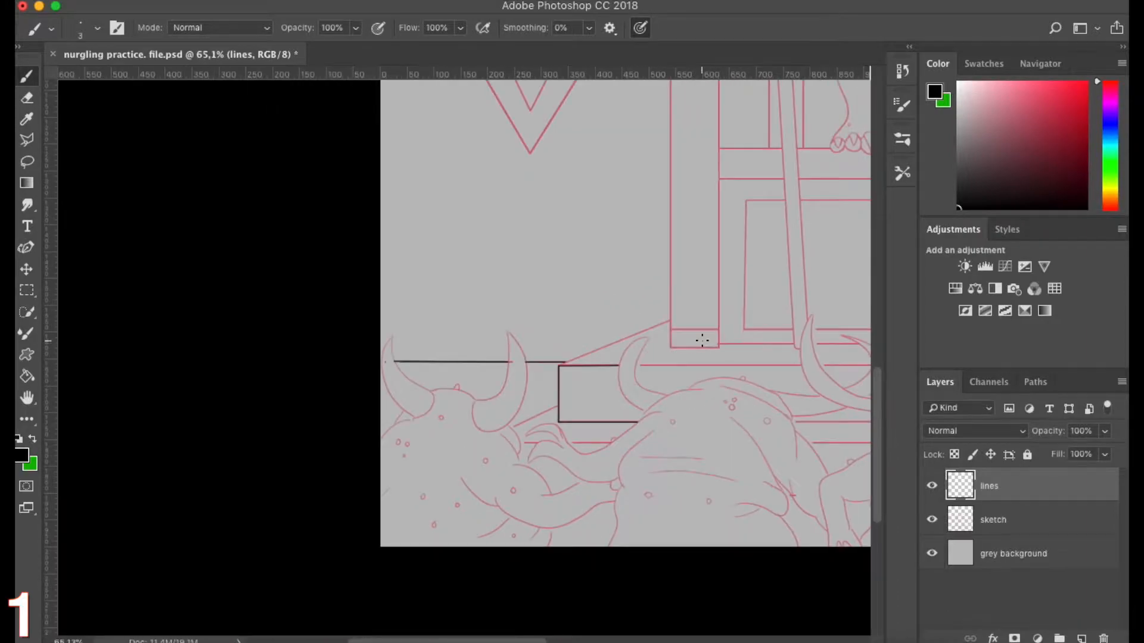
pyautogui.scroll(-3, 701, 340)
pyautogui.scroll(1, 497, 487)
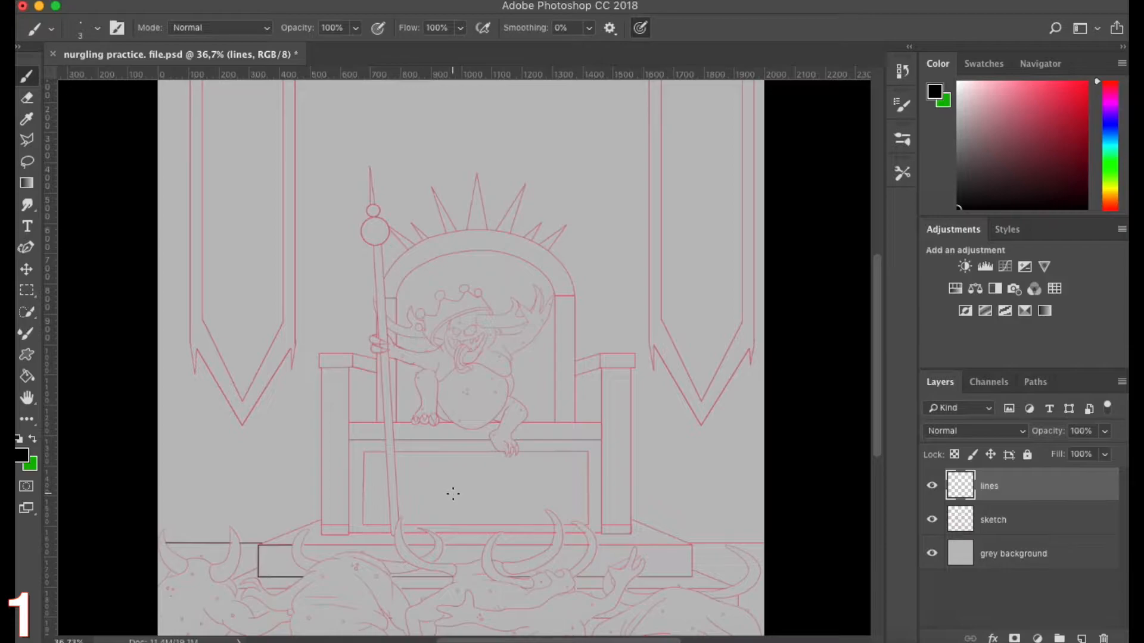
pyautogui.scroll(10, 304, 572)
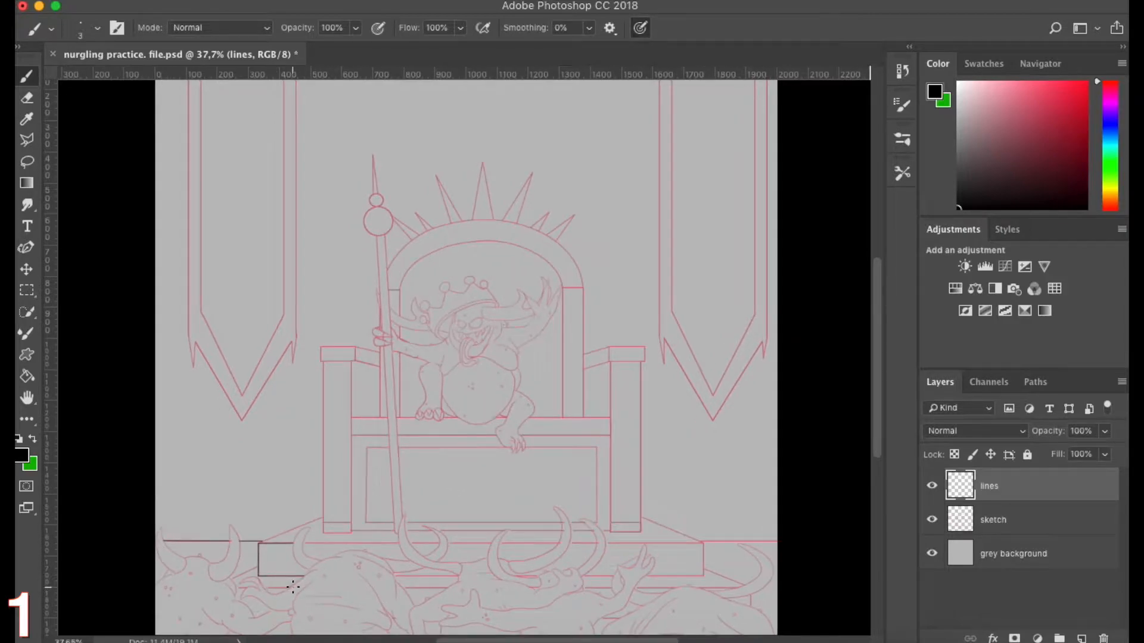
pyautogui.scroll(5, 304, 570)
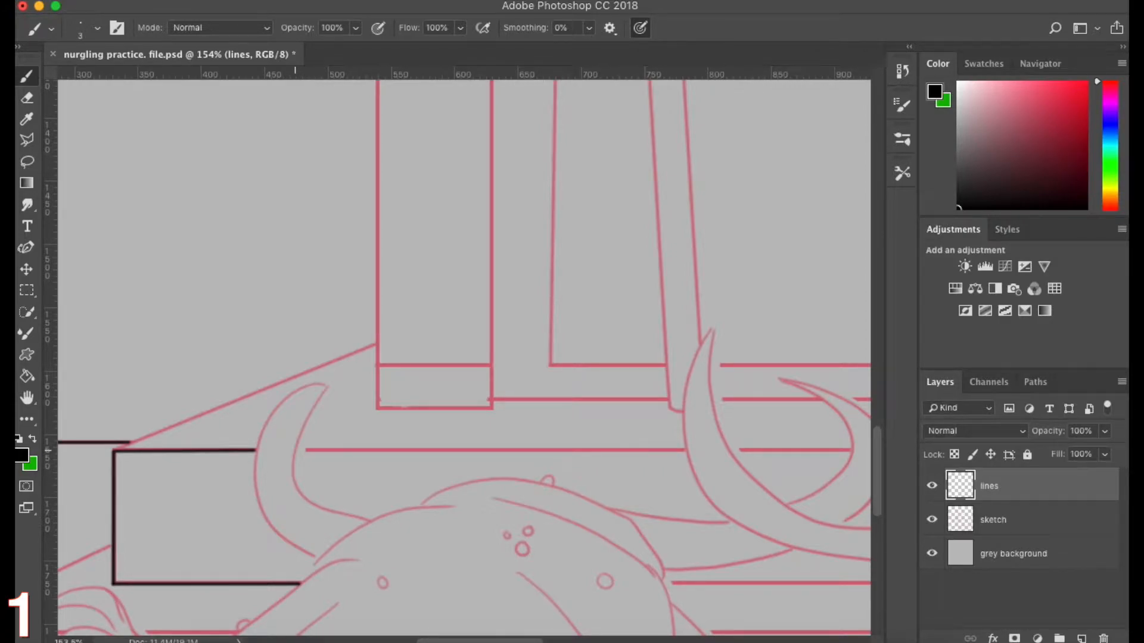
pyautogui.click(295, 450)
pyautogui.keyDown('shift'); pyautogui.click(299, 584); pyautogui.keyUp('shift')
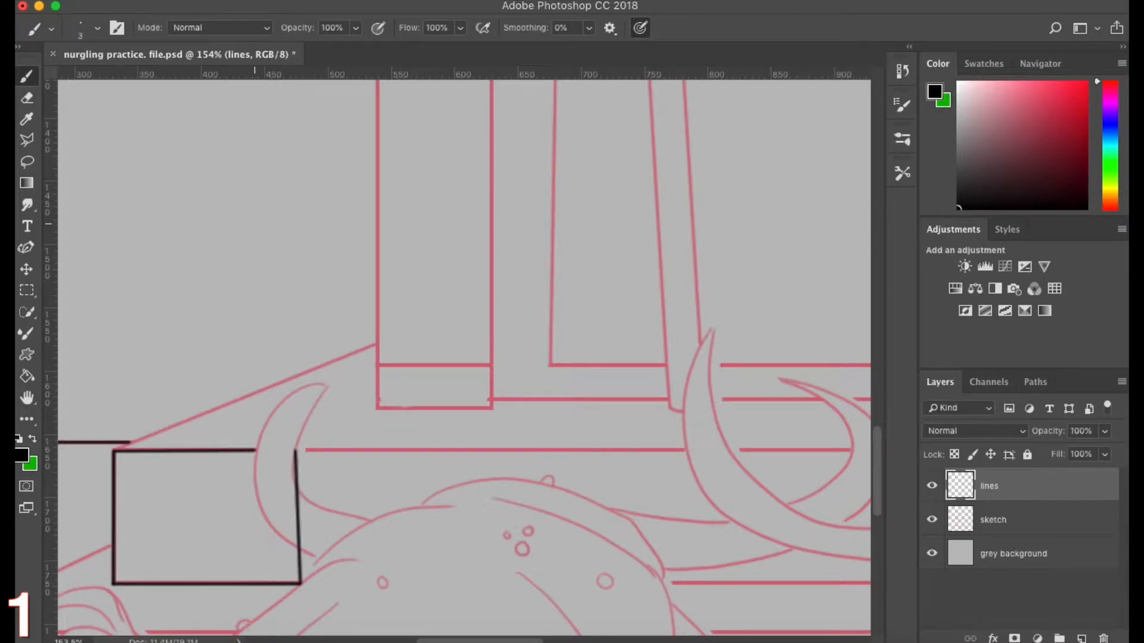
# Undo the misplaced vertical line beside the horn
pyautogui.click(156, 1)
pyautogui.click(180, 11)
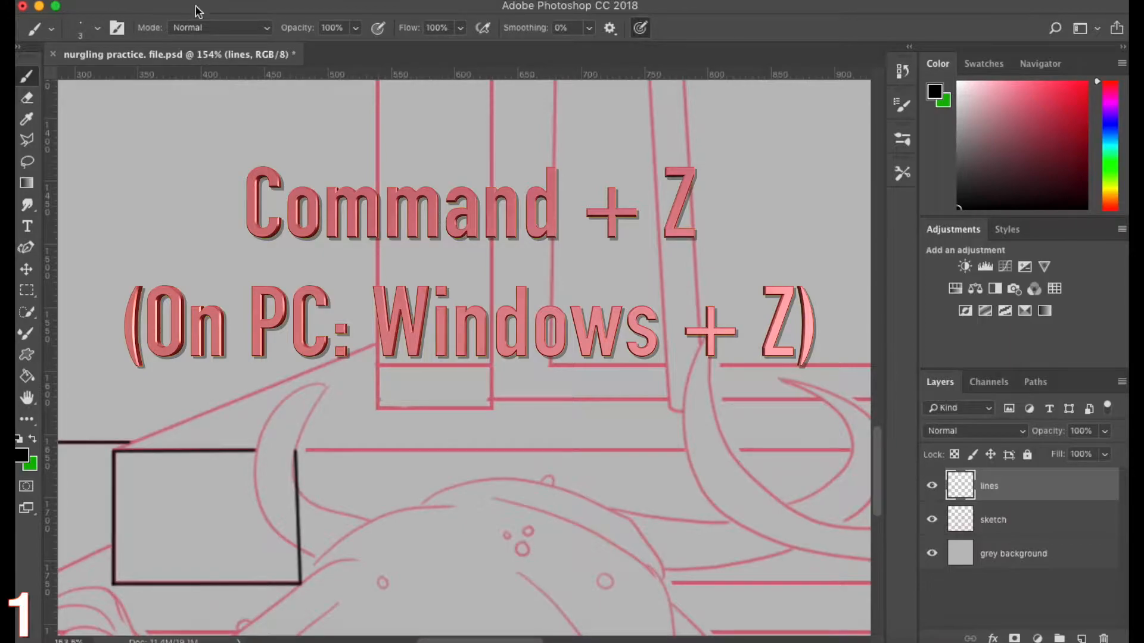
pyautogui.click(156, 1)
pyautogui.click(156, 2)
pyautogui.click(156, 1)
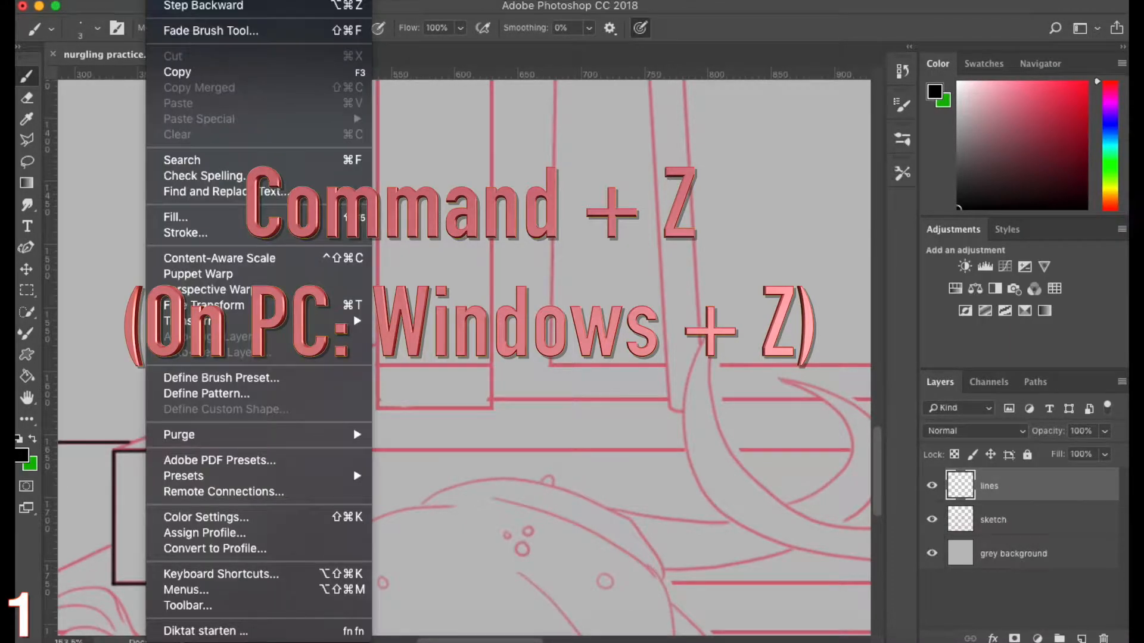
pyautogui.click(187, 7)
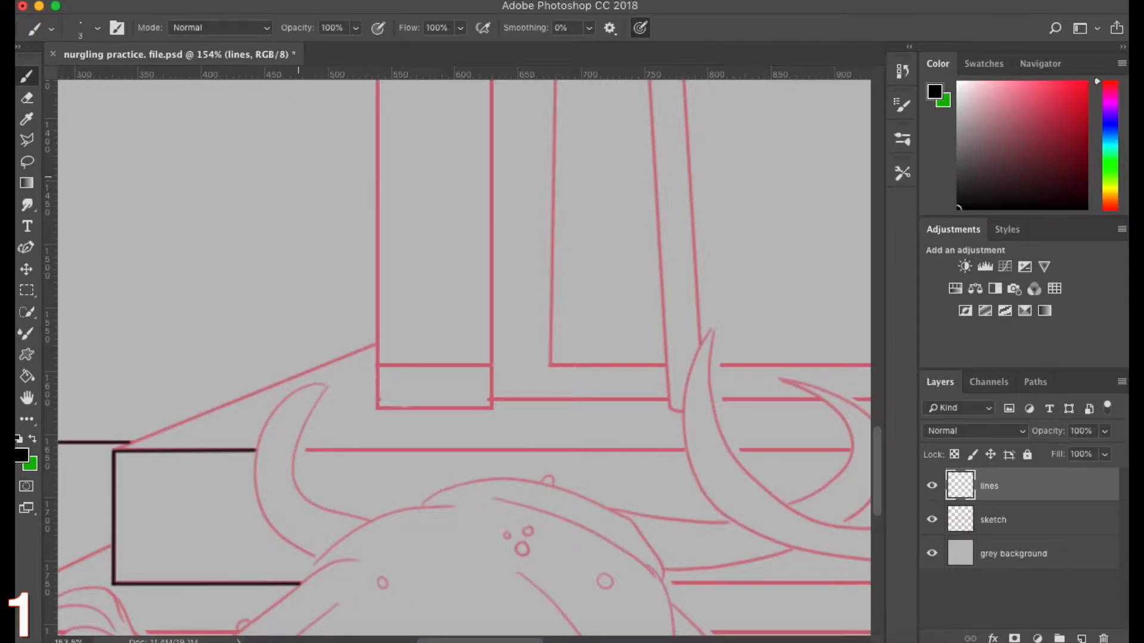
# Ink the platform's top edge between the horns and the bottom and outer edges of the throne's left post
pyautogui.keyDown('shift'); pyautogui.click(685, 450); pyautogui.keyUp('shift')
pyautogui.click(489, 399)
pyautogui.keyDown('shift'); pyautogui.click(668, 400); pyautogui.keyUp('shift')
pyautogui.keyDown('shift'); pyautogui.click(377, 408); pyautogui.keyUp('shift')
pyautogui.moveTo(554, 296); pyautogui.dragTo(587, 518)
pyautogui.moveTo(551, 144); pyautogui.dragTo(569, 500)
pyautogui.keyDown('shift'); pyautogui.click(429, 287); pyautogui.keyUp('shift')
# Outline the rectangular front block of the throne's left armrest with straight black lines
pyautogui.click(418, 285)
pyautogui.keyDown('shift'); pyautogui.click(557, 284); pyautogui.keyUp('shift')
pyautogui.keyDown('shift'); pyautogui.click(559, 226); pyautogui.keyUp('shift')
pyautogui.keyDown('shift'); pyautogui.click(418, 225); pyautogui.keyUp('shift')
pyautogui.keyDown('shift'); pyautogui.click(418, 285); pyautogui.keyUp('shift')
# Ink the left armrest's two sloping edges and the vertical backrest edge beside the staff
pyautogui.click(559, 227)
pyautogui.keyDown('shift'); pyautogui.click(658, 249); pyautogui.keyUp('shift')
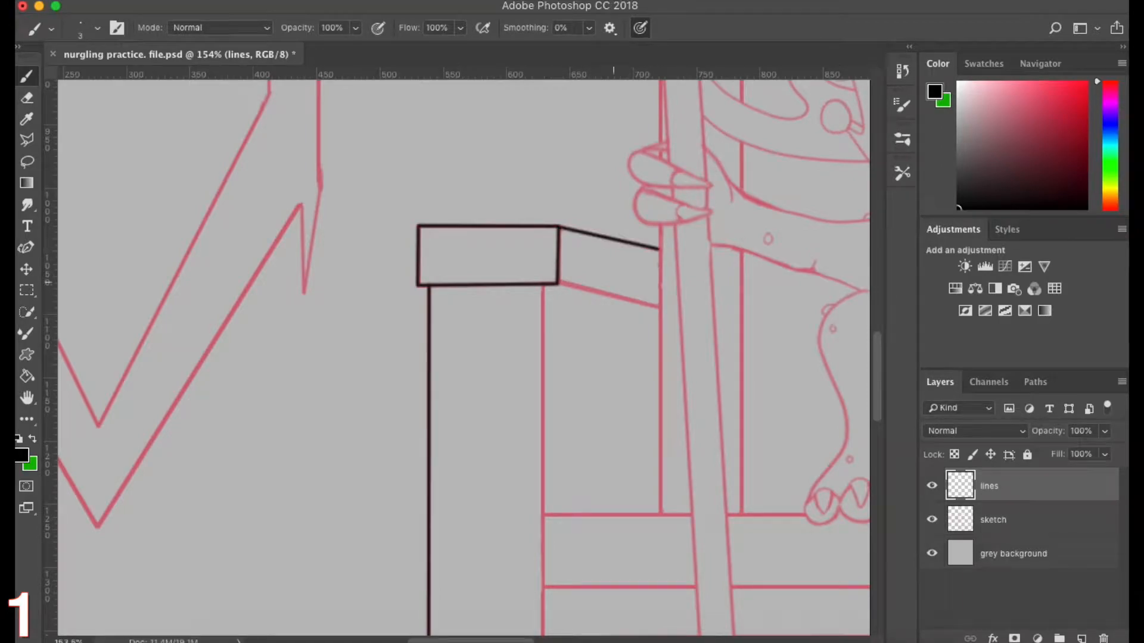
pyautogui.click(559, 283)
pyautogui.keyDown('shift'); pyautogui.click(658, 306); pyautogui.keyUp('shift')
pyautogui.click(659, 225)
pyautogui.keyDown('shift'); pyautogui.click(659, 516); pyautogui.keyUp('shift')
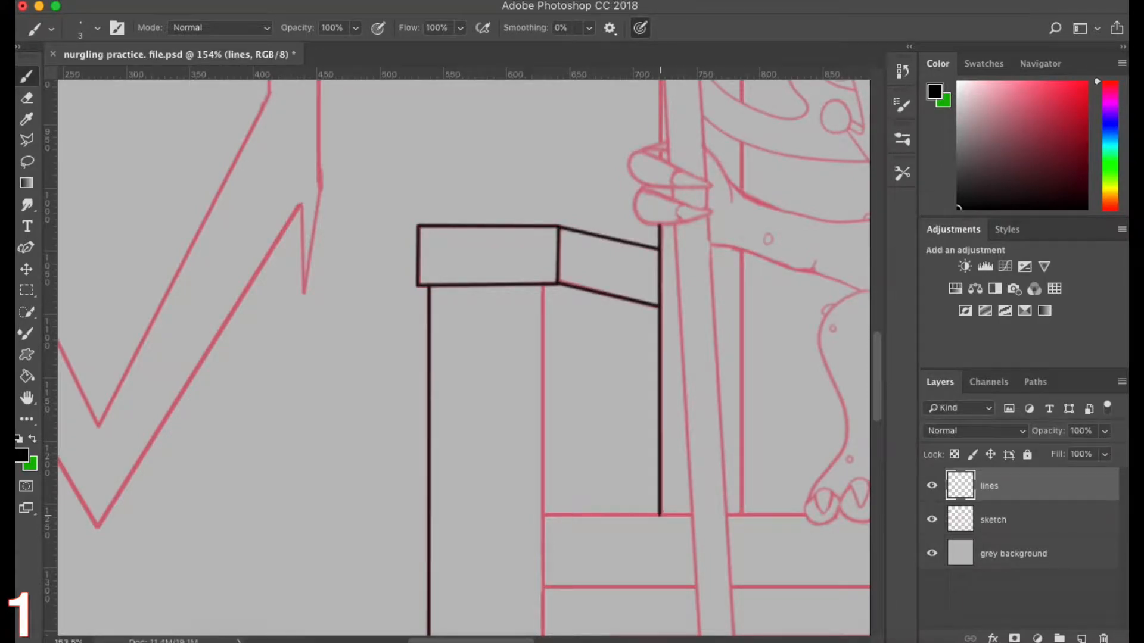
# Ink the left post's inner edge and the line dividing off its base block
pyautogui.click(541, 284)
pyautogui.moveTo(878, 382); pyautogui.dragTo(879, 464)
pyautogui.keyDown('shift'); pyautogui.click(543, 498); pyautogui.keyUp('shift')
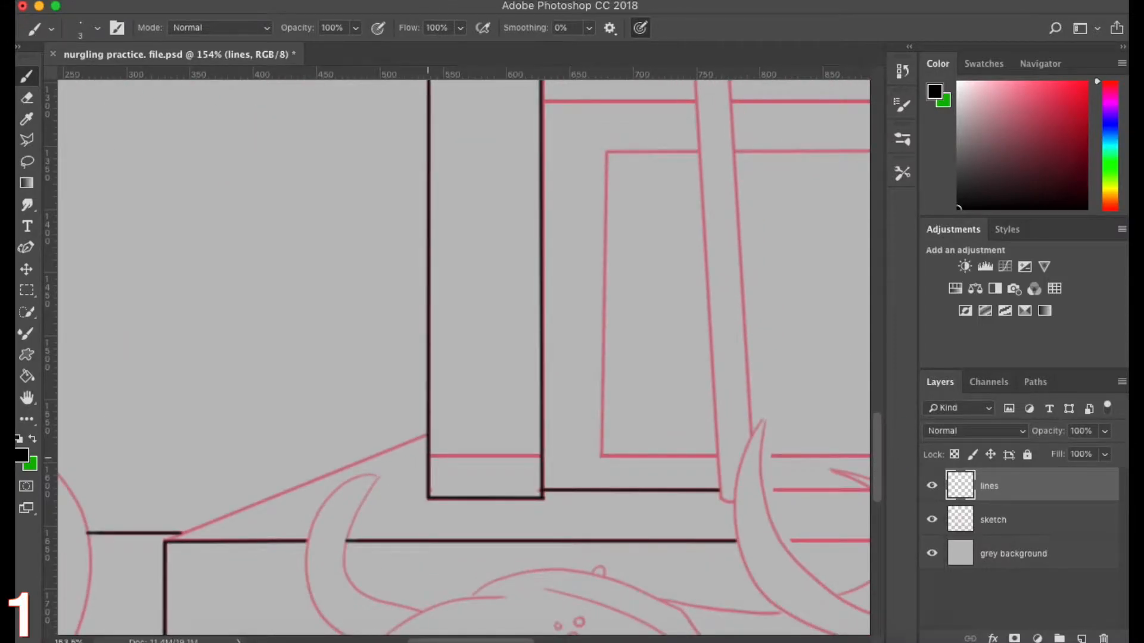
pyautogui.keyDown('shift'); pyautogui.click(542, 456); pyautogui.keyUp('shift')
# Ink the left portion of the throne's front panel outline up to the staff
pyautogui.keyDown('shift'); pyautogui.click(601, 455); pyautogui.keyUp('shift')
pyautogui.keyDown('shift'); pyautogui.click(607, 152); pyautogui.keyUp('shift')
pyautogui.keyDown('shift'); pyautogui.click(699, 151); pyautogui.keyUp('shift')
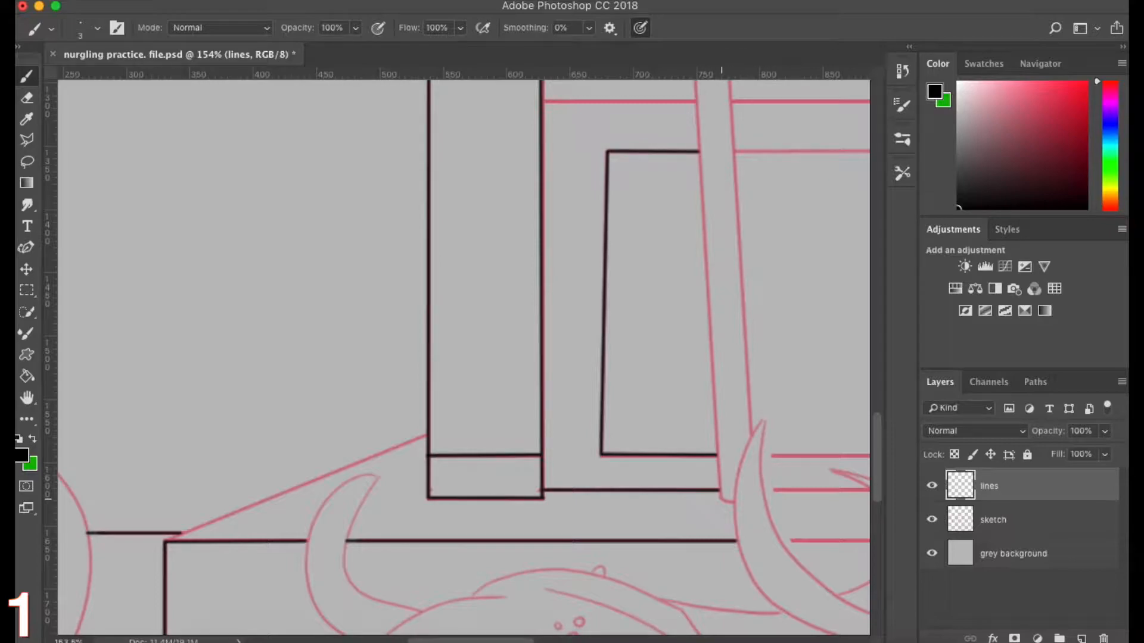
# Ink the staff's left edge below the hand and the seat's upper and lower edges between post and staff
pyautogui.scroll(10, 753, 328)
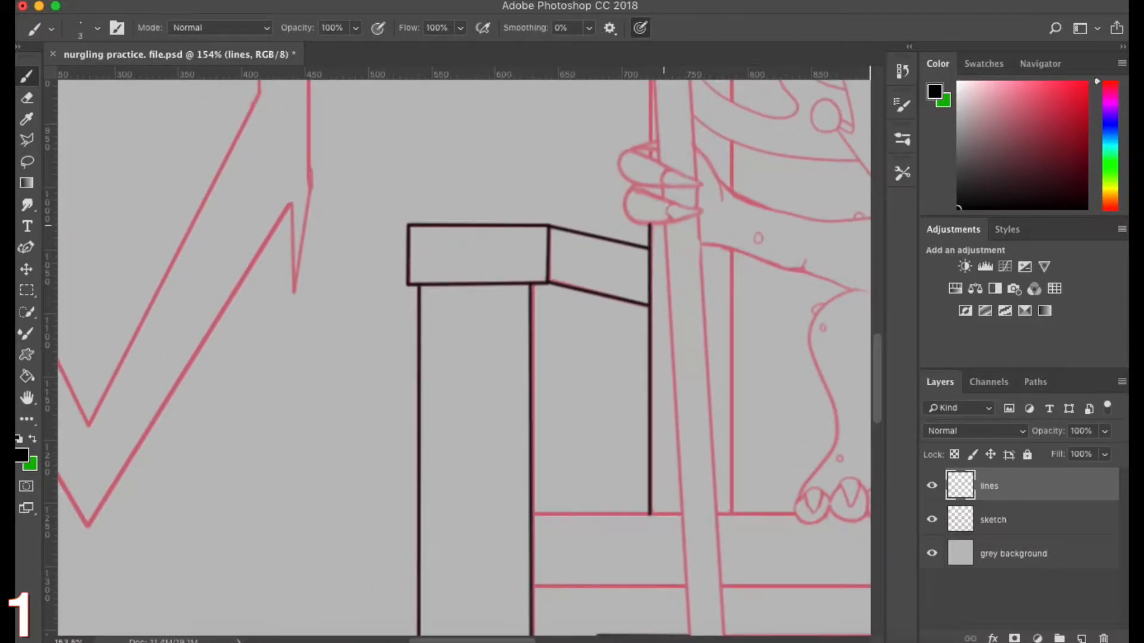
pyautogui.keyDown('shift'); pyautogui.click(662, 225); pyautogui.keyUp('shift')
pyautogui.click(532, 513)
pyautogui.keyDown('shift'); pyautogui.click(680, 514); pyautogui.keyUp('shift')
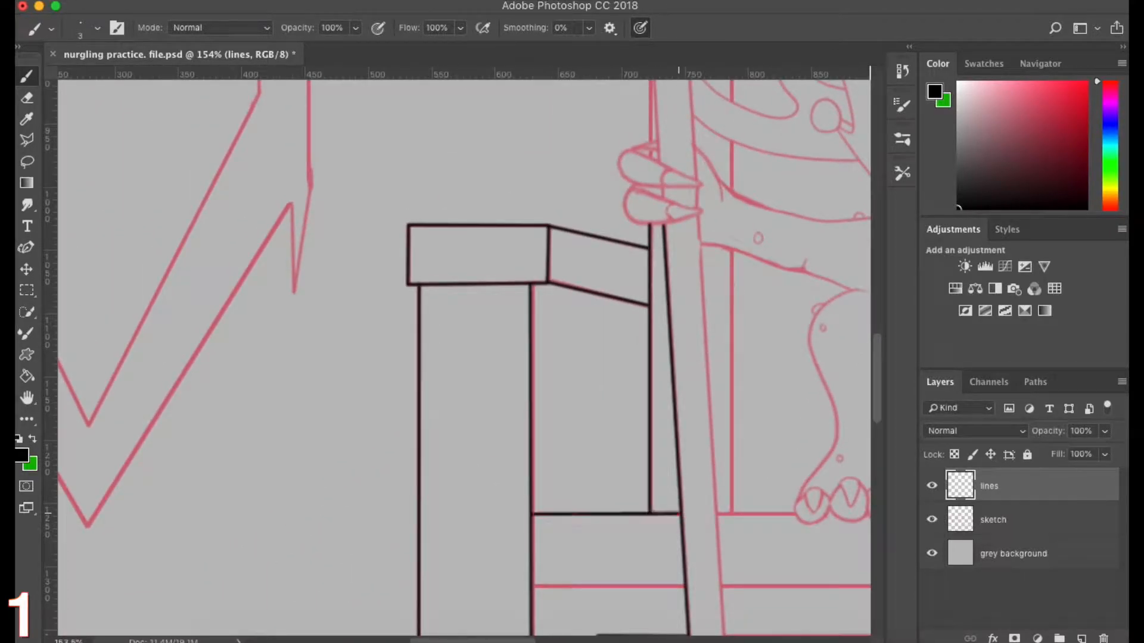
pyautogui.click(685, 587)
pyautogui.keyDown('shift'); pyautogui.click(534, 587); pyautogui.keyUp('shift')
# Ink the seat's lower edge and the front panel's top edge from the staff to the creature's hanging foot
pyautogui.moveTo(852, 587)
pyautogui.mouseDown()
pyautogui.moveTo(654, 513)
pyautogui.moveTo(544, 508)
pyautogui.mouseUp()
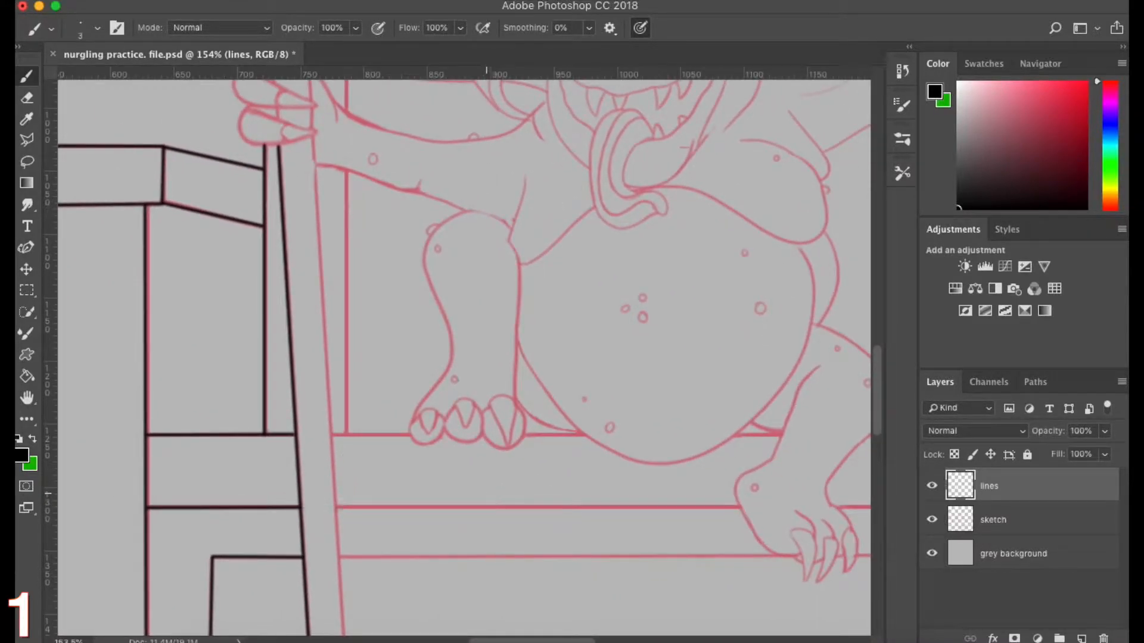
pyautogui.click(336, 508)
pyautogui.keyDown('shift'); pyautogui.click(740, 508); pyautogui.keyUp('shift')
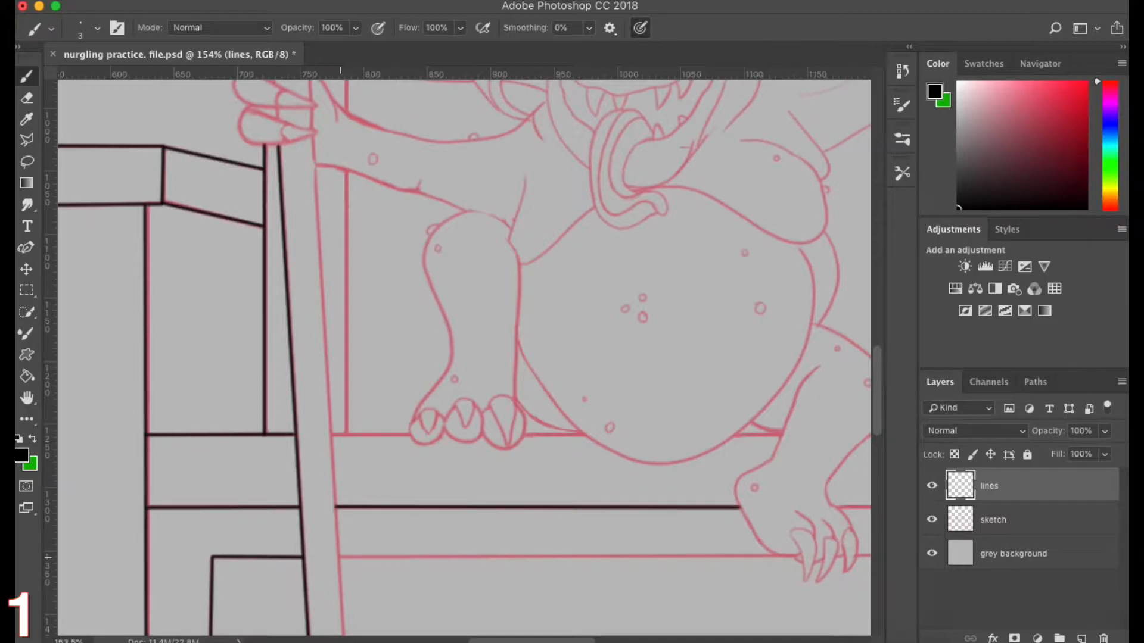
pyautogui.click(782, 557)
pyautogui.keyDown('shift'); pyautogui.click(338, 557); pyautogui.keyUp('shift')
# Ink the seat's top edge around the creature's foot and belly, plus the inner backrest edge beside the staff
pyautogui.click(332, 435)
pyautogui.keyDown('shift'); pyautogui.click(410, 435); pyautogui.keyUp('shift')
pyautogui.click(345, 171)
pyautogui.keyDown('shift'); pyautogui.click(346, 434); pyautogui.keyUp('shift')
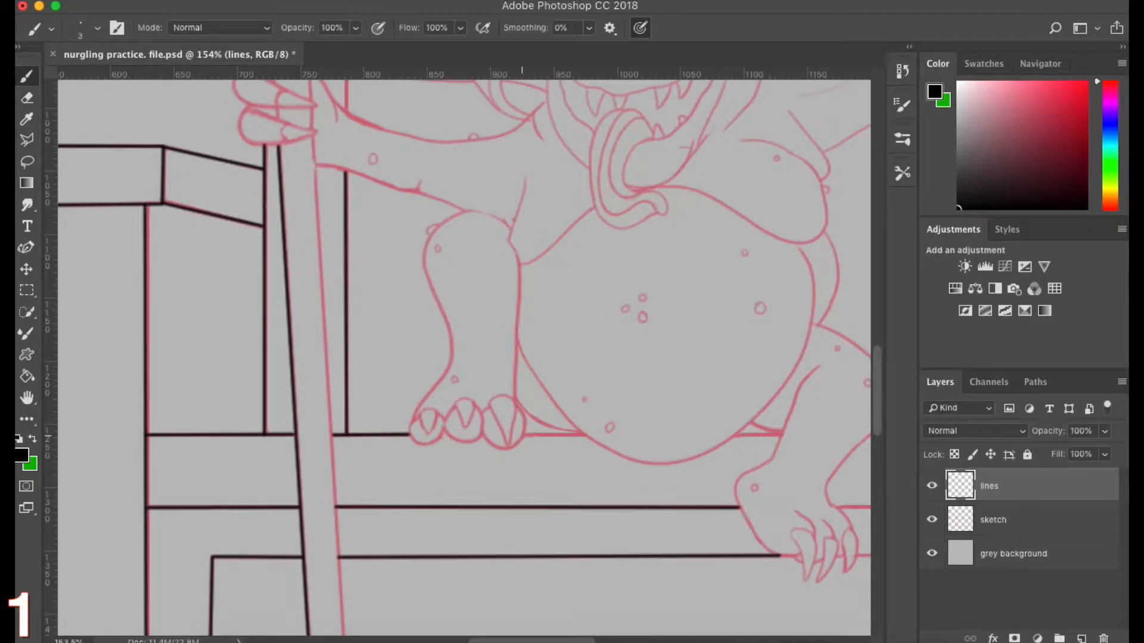
pyautogui.click(522, 435)
pyautogui.keyDown('shift'); pyautogui.click(585, 435); pyautogui.keyUp('shift')
pyautogui.keyDown('shift'); pyautogui.click(781, 437); pyautogui.keyUp('shift')
# Ink the staff's right edge down to the horn and the throne's two lower horizontal edges between the horns
pyautogui.scroll(-5, 447, 378)
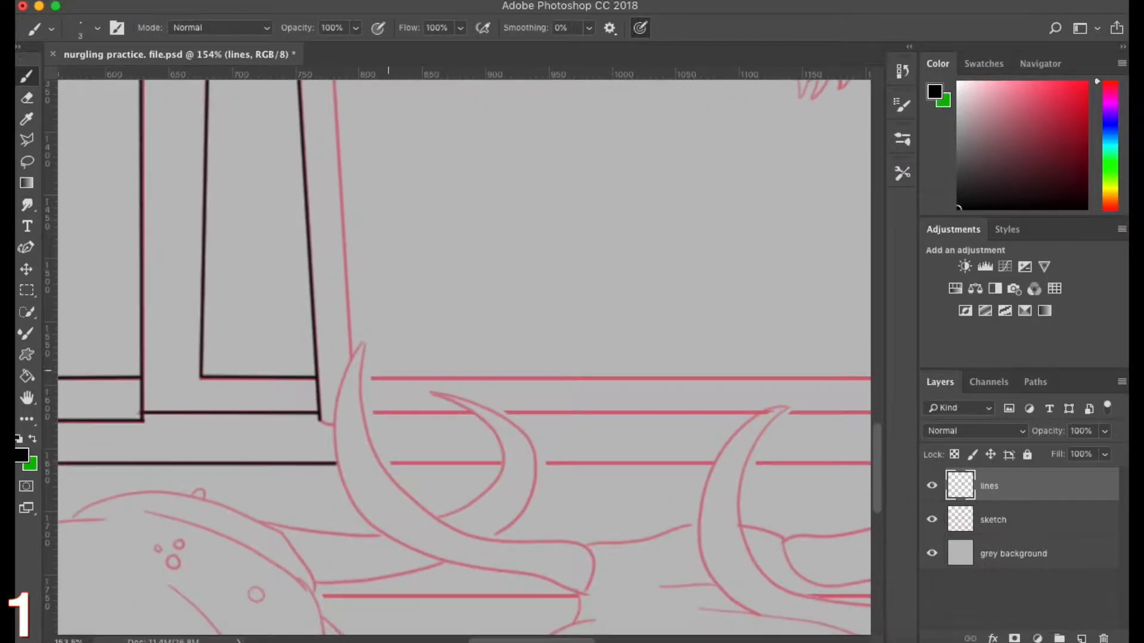
pyautogui.keyDown('shift'); pyautogui.click(351, 359); pyautogui.keyUp('shift')
pyautogui.hscroll(7, 567, 421)
pyautogui.keyDown('shift'); pyautogui.click(567, 411); pyautogui.keyUp('shift')
pyautogui.hscroll(-10, 465, 357)
pyautogui.scroll(-2, 465, 357)
pyautogui.keyDown('shift'); pyautogui.click(641, 376); pyautogui.keyUp('shift')
pyautogui.click(620, 375)
pyautogui.keyDown('shift'); pyautogui.click(354, 375); pyautogui.keyUp('shift')
pyautogui.keyDown('shift'); pyautogui.click(220, 375); pyautogui.keyUp('shift')
# Ink the platform's top edge in segments between the middle creatures' horns
pyautogui.click(238, 426)
pyautogui.keyDown('shift'); pyautogui.click(361, 426); pyautogui.keyUp('shift')
pyautogui.click(393, 426)
pyautogui.keyDown('shift'); pyautogui.click(572, 426); pyautogui.keyUp('shift')
pyautogui.keyDown('shift'); pyautogui.click(844, 426); pyautogui.keyUp('shift')
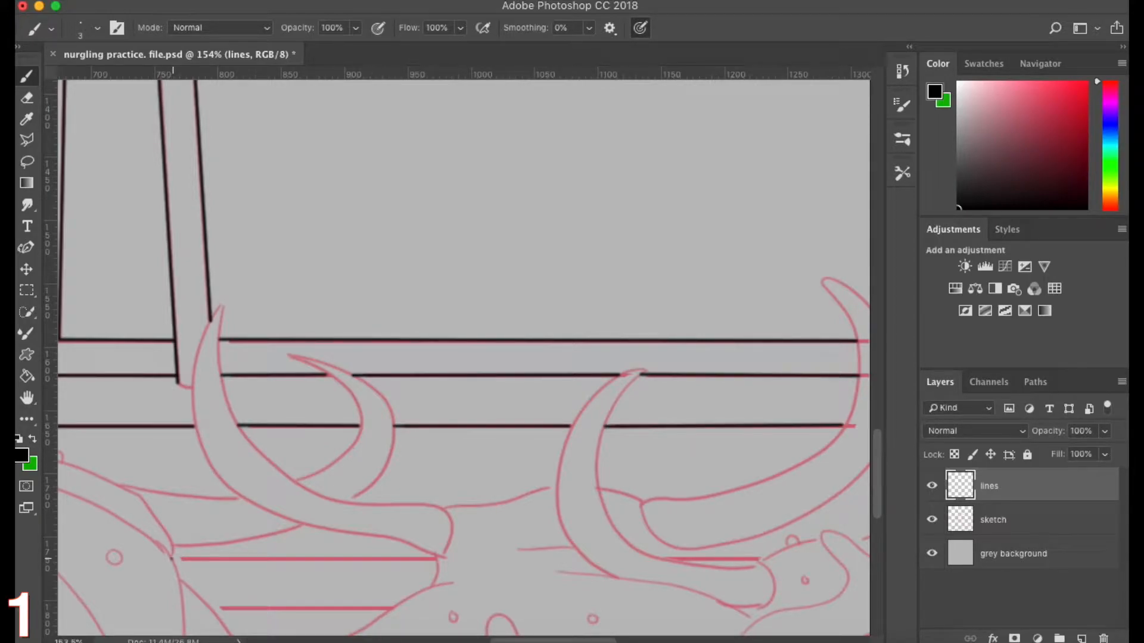
# Ink the platform's bottom edge and the lower step line in the gaps between the foreground creatures
pyautogui.keyDown('shift'); pyautogui.click(436, 559); pyautogui.keyUp('shift')
pyautogui.keyDown('shift'); pyautogui.click(388, 608); pyautogui.keyUp('shift')
pyautogui.moveTo(552, 640); pyautogui.dragTo(599, 640)
pyautogui.click(407, 561)
pyautogui.keyDown('shift'); pyautogui.click(484, 560); pyautogui.keyUp('shift')
pyautogui.keyDown('shift'); pyautogui.click(793, 559); pyautogui.keyUp('shift')
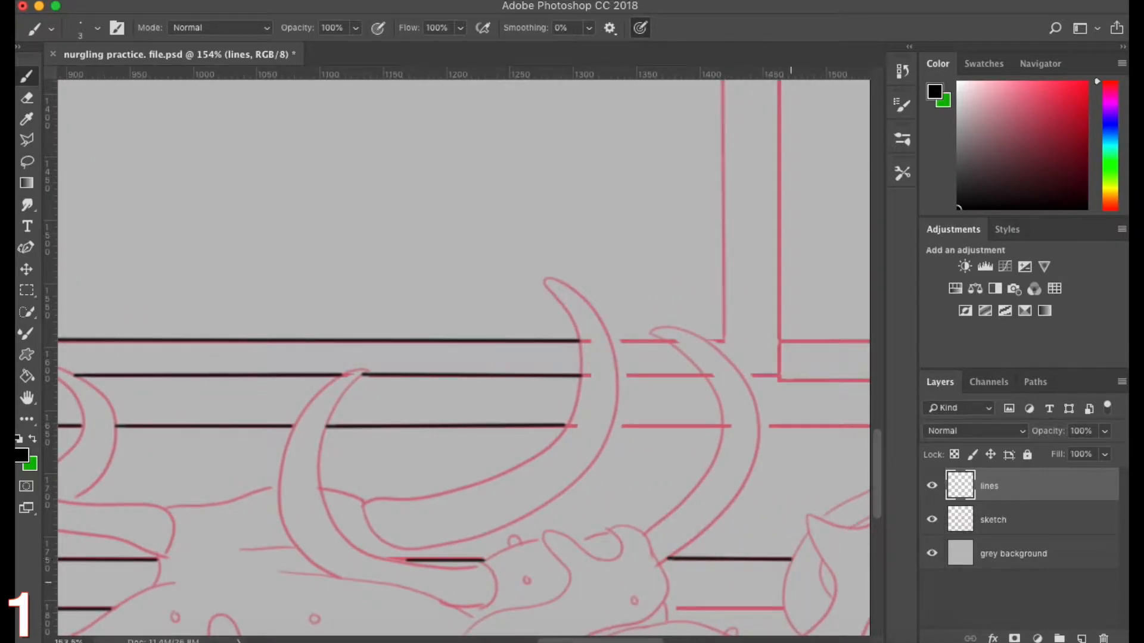
pyautogui.keyDown('shift'); pyautogui.click(665, 609); pyautogui.keyUp('shift')
# Ink the platform top and lower throne edges between the two right horns, extending to the front panel's bottom corner
pyautogui.click(611, 426)
pyautogui.keyDown('shift'); pyautogui.click(719, 426); pyautogui.keyUp('shift')
pyautogui.click(703, 377)
pyautogui.keyDown('shift'); pyautogui.click(616, 377); pyautogui.keyUp('shift')
pyautogui.click(609, 340)
pyautogui.keyDown('shift'); pyautogui.click(666, 340); pyautogui.keyUp('shift')
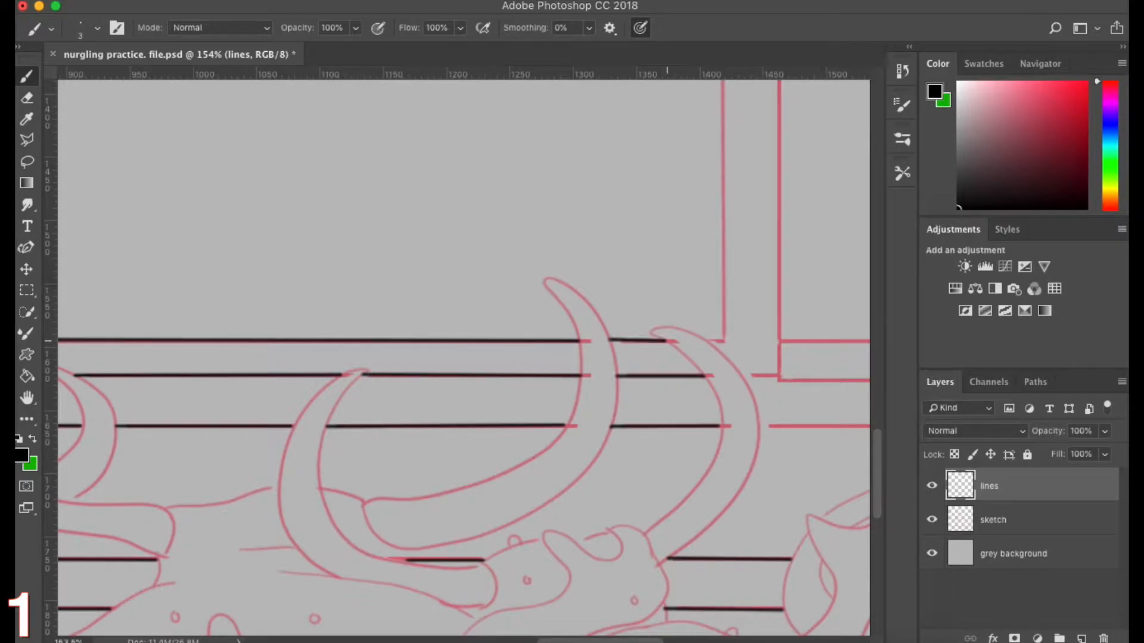
pyautogui.keyDown('shift'); pyautogui.click(724, 341); pyautogui.keyUp('shift')
# Ink the front panel's right side and its top edge back to the creature's claws
pyautogui.moveTo(876, 472); pyautogui.dragTo(876, 417)
pyautogui.keyDown('shift'); pyautogui.click(721, 389); pyautogui.keyUp('shift')
pyautogui.keyDown('shift'); pyautogui.click(429, 388); pyautogui.keyUp('shift')
# Ink the seat's lower and upper edges from the creature's leg to the throne's right post
pyautogui.click(410, 340)
pyautogui.keyDown('shift'); pyautogui.click(778, 340); pyautogui.keyUp('shift')
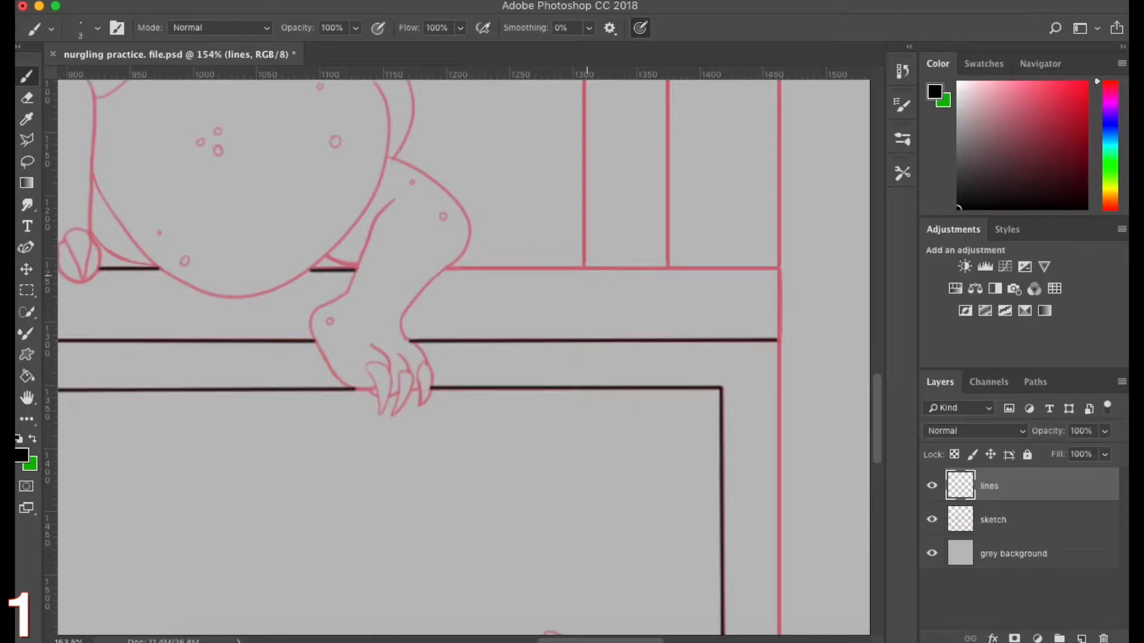
pyautogui.keyDown('shift'); pyautogui.click(777, 267); pyautogui.keyUp('shift')
# Outline the throne's right armrest, including its sloping edges and rectangular front block
pyautogui.moveTo(877, 403); pyautogui.dragTo(877, 352)
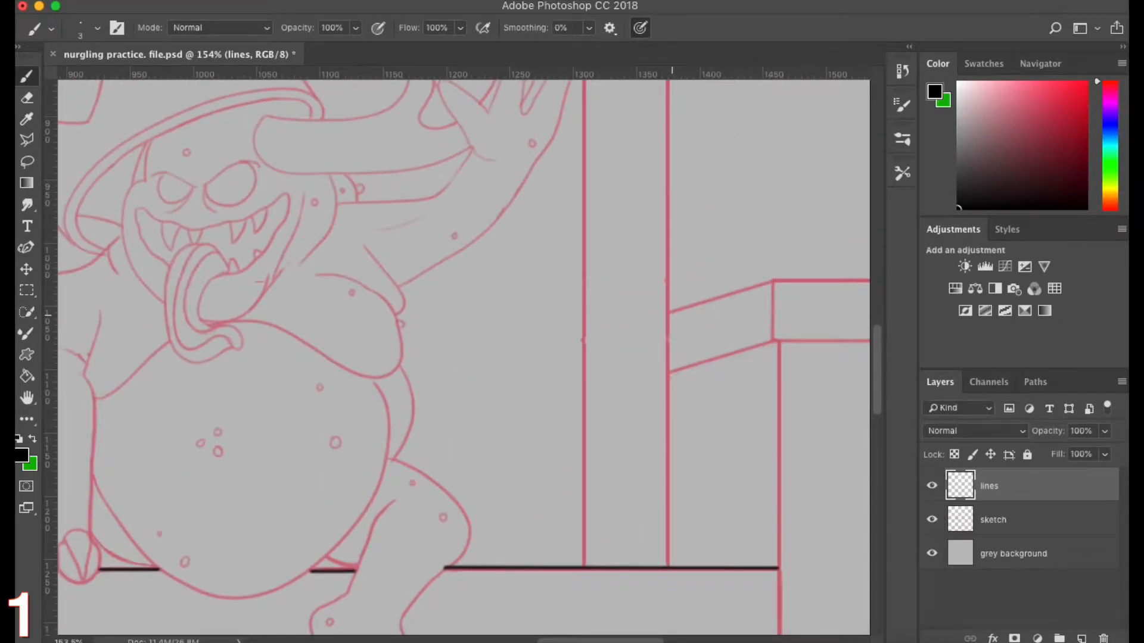
pyautogui.keyDown('shift'); pyautogui.click(773, 280); pyautogui.keyUp('shift')
pyautogui.keyDown('shift'); pyautogui.click(776, 341); pyautogui.keyUp('shift')
pyautogui.keyDown('shift'); pyautogui.click(668, 373); pyautogui.keyUp('shift')
pyautogui.moveTo(655, 639); pyautogui.dragTo(678, 637)
pyautogui.keyDown('shift'); pyautogui.click(699, 280); pyautogui.keyUp('shift')
pyautogui.keyDown('shift'); pyautogui.click(696, 340); pyautogui.keyUp('shift')
pyautogui.keyDown('shift'); pyautogui.click(552, 342); pyautogui.keyUp('shift')
# Ink the right post's inner and outer edges and the outline of its base block
pyautogui.click(558, 342)
pyautogui.moveTo(879, 370); pyautogui.dragTo(879, 471)
pyautogui.keyDown('shift'); pyautogui.click(557, 414); pyautogui.keyUp('shift')
pyautogui.keyDown('shift'); pyautogui.click(681, 415); pyautogui.keyUp('shift')
pyautogui.keyDown('shift'); pyautogui.click(681, 375); pyautogui.keyUp('shift')
pyautogui.keyDown('shift'); pyautogui.click(558, 375); pyautogui.keyUp('shift')
pyautogui.keyDown('shift'); pyautogui.click(519, 409); pyautogui.keyUp('shift')
pyautogui.click(681, 375)
pyautogui.moveTo(878, 439); pyautogui.dragTo(878, 339)
pyautogui.keyDown('shift'); pyautogui.click(681, 276); pyautogui.keyUp('shift')
# Ink the platform's right end along its top, side and bottom edges up to the raised creature hand
pyautogui.moveTo(878, 395); pyautogui.dragTo(878, 500)
pyautogui.moveTo(652, 641); pyautogui.dragTo(682, 641)
pyautogui.keyDown('shift'); pyautogui.click(743, 379); pyautogui.keyUp('shift')
pyautogui.keyDown('shift'); pyautogui.click(743, 513); pyautogui.keyUp('shift')
pyautogui.keyDown('shift'); pyautogui.click(504, 513); pyautogui.keyUp('shift')
# Ink the lower step's horizontal line around the right creature's back and its sloping edge from the platform to the horn
pyautogui.keyDown('shift'); pyautogui.click(629, 562); pyautogui.keyUp('shift')
pyautogui.moveTo(695, 641); pyautogui.dragTo(720, 641)
pyautogui.click(560, 561)
pyautogui.keyDown('shift'); pyautogui.click(726, 561); pyautogui.keyUp('shift')
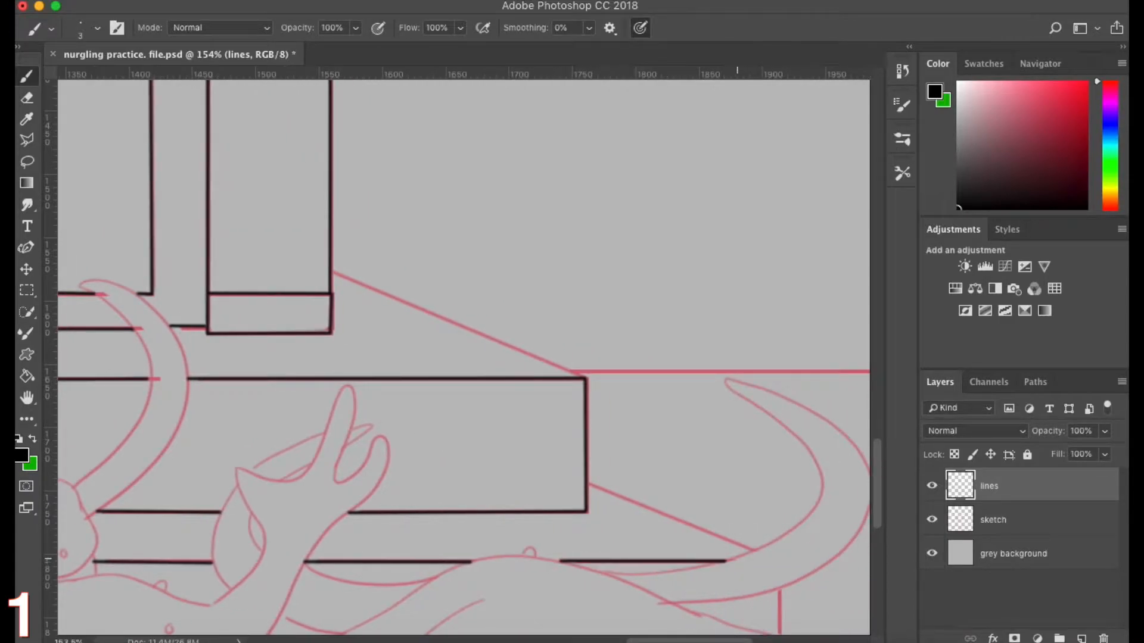
pyautogui.click(588, 486)
pyautogui.keyDown('shift'); pyautogui.click(753, 551); pyautogui.keyUp('shift')
pyautogui.moveTo(879, 485); pyautogui.dragTo(883, 524)
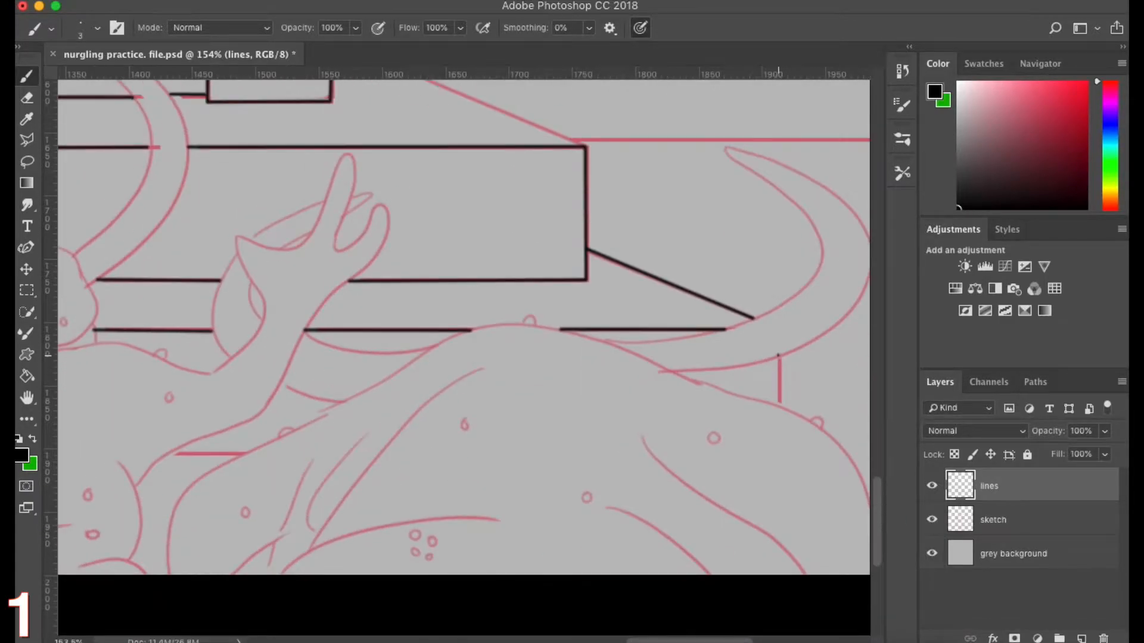
# Ink the lower step's short vertical edge below the right creature's horn and the short horizontal line behind the creatures
pyautogui.click(778, 355)
pyautogui.keyDown('shift'); pyautogui.click(779, 408); pyautogui.keyUp('shift')
pyautogui.keyDown('shift'); pyautogui.click(164, 454); pyautogui.keyUp('shift')
# Ink the platform's sloping edge from the right post to its corner and the floor line to the canvas's right edge
pyautogui.moveTo(732, 641); pyautogui.dragTo(755, 638)
pyautogui.moveTo(876, 527); pyautogui.dragTo(874, 499)
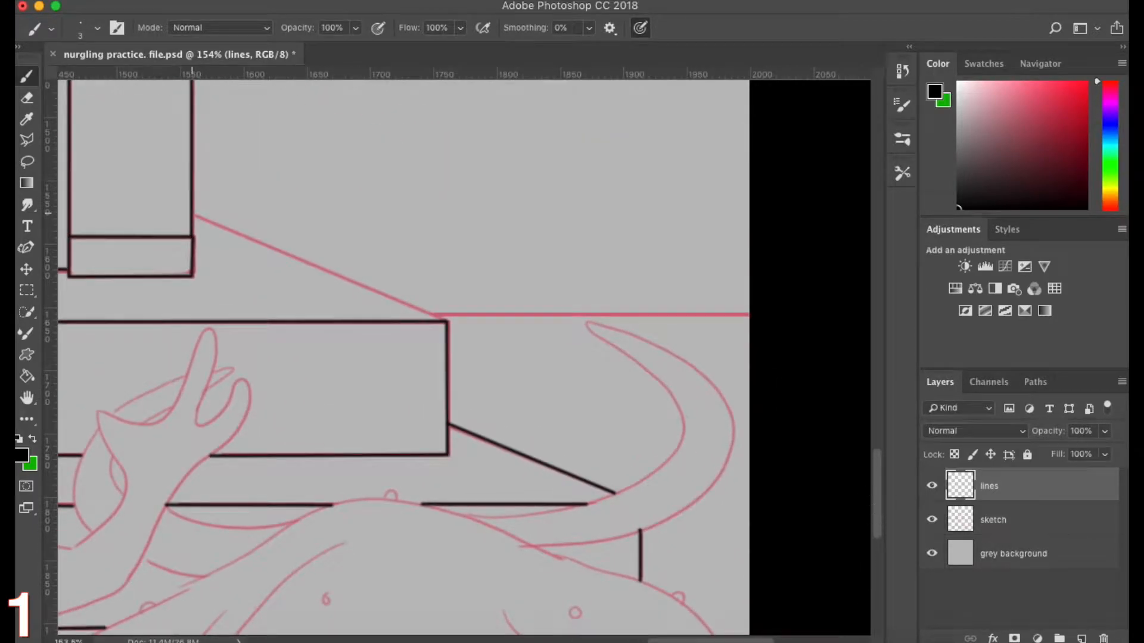
pyautogui.keyDown('shift'); pyautogui.click(447, 322); pyautogui.keyUp('shift')
pyautogui.keyDown('shift'); pyautogui.click(755, 314); pyautogui.keyUp('shift')
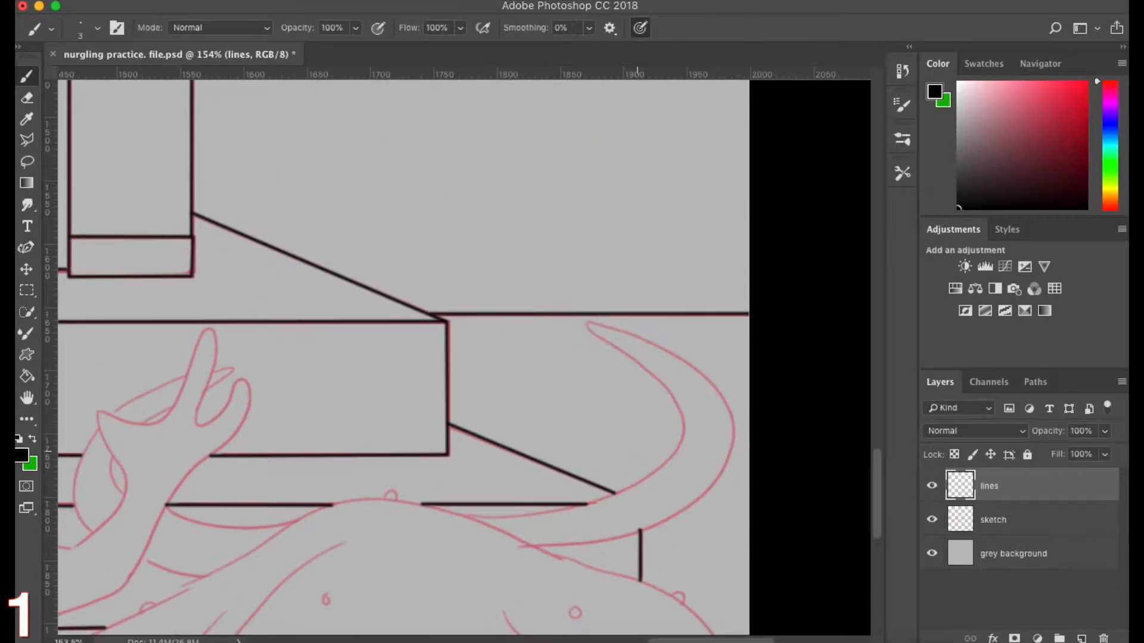
# Ink the lower step's line on the left side and the sloping edges of the step and platform up to the left post
pyautogui.scroll(-10, 447, 417)
pyautogui.moveTo(598, 640); pyautogui.dragTo(453, 642)
pyautogui.scroll(10, 375, 458)
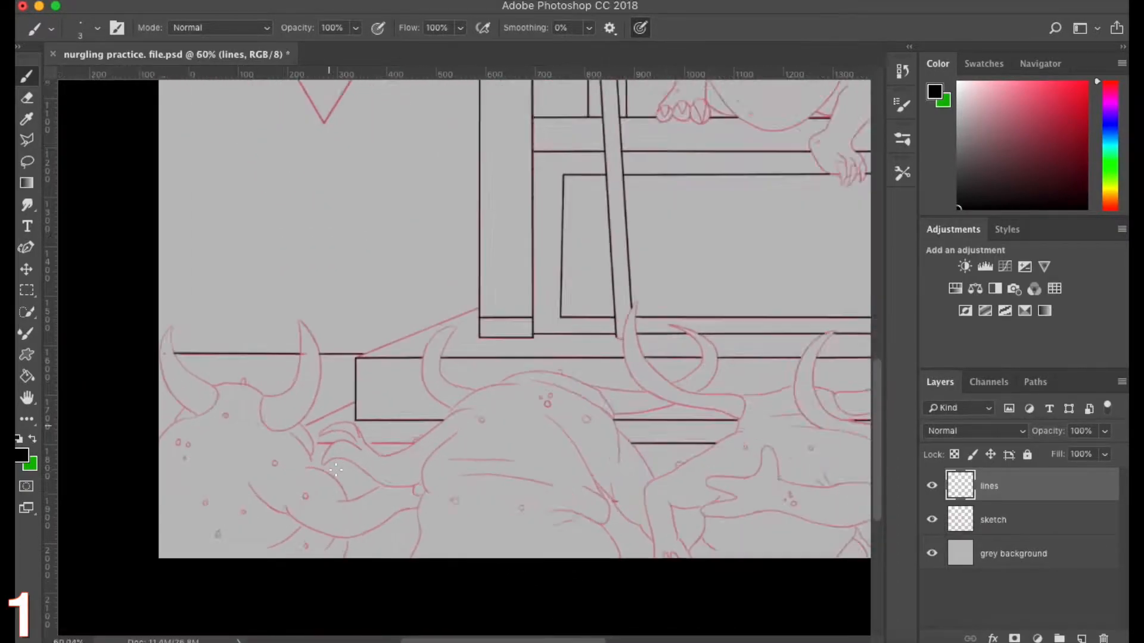
pyautogui.click(457, 422)
pyautogui.keyDown('shift'); pyautogui.click(328, 422); pyautogui.keyUp('shift')
pyautogui.click(241, 422)
pyautogui.keyDown('shift'); pyautogui.click(190, 422); pyautogui.keyUp('shift')
pyautogui.keyDown('shift'); pyautogui.click(295, 313); pyautogui.keyUp('shift')
pyautogui.moveTo(876, 518); pyautogui.dragTo(876, 488)
pyautogui.keyDown('shift'); pyautogui.click(627, 288); pyautogui.keyUp('shift')
# Outline the backrest's right upright with its two vertical edges and horizontal top edge
pyautogui.scroll(-15, 605, 344)
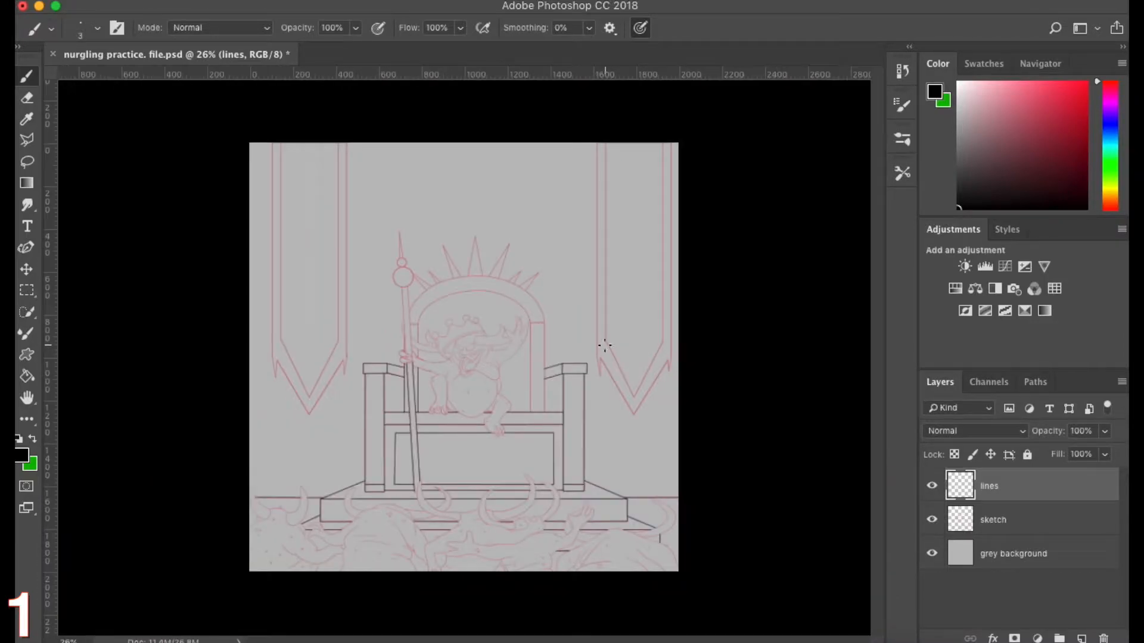
pyautogui.scroll(8, 544, 368)
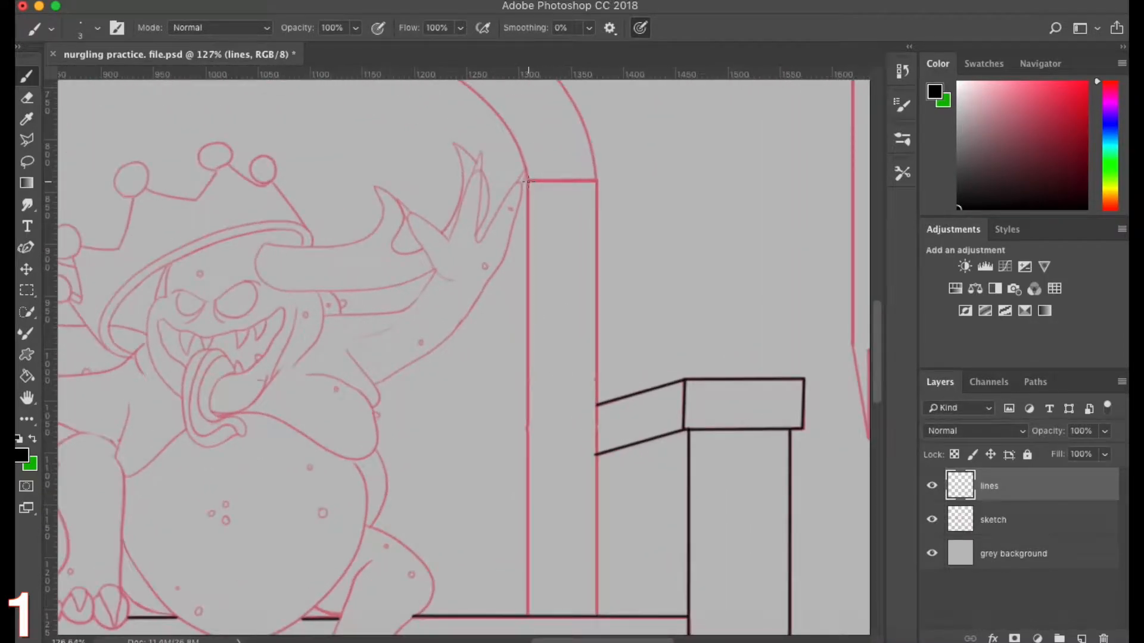
pyautogui.keyDown('shift'); pyautogui.click(528, 617); pyautogui.keyUp('shift')
pyautogui.keyDown('shift'); pyautogui.click(598, 181); pyautogui.keyUp('shift')
pyautogui.keyDown('shift'); pyautogui.click(527, 180); pyautogui.keyUp('shift')
# Ink the upper part of the backrest's left upright around the seated creature's arm, including its top edge
pyautogui.hscroll(-10, 514, 633)
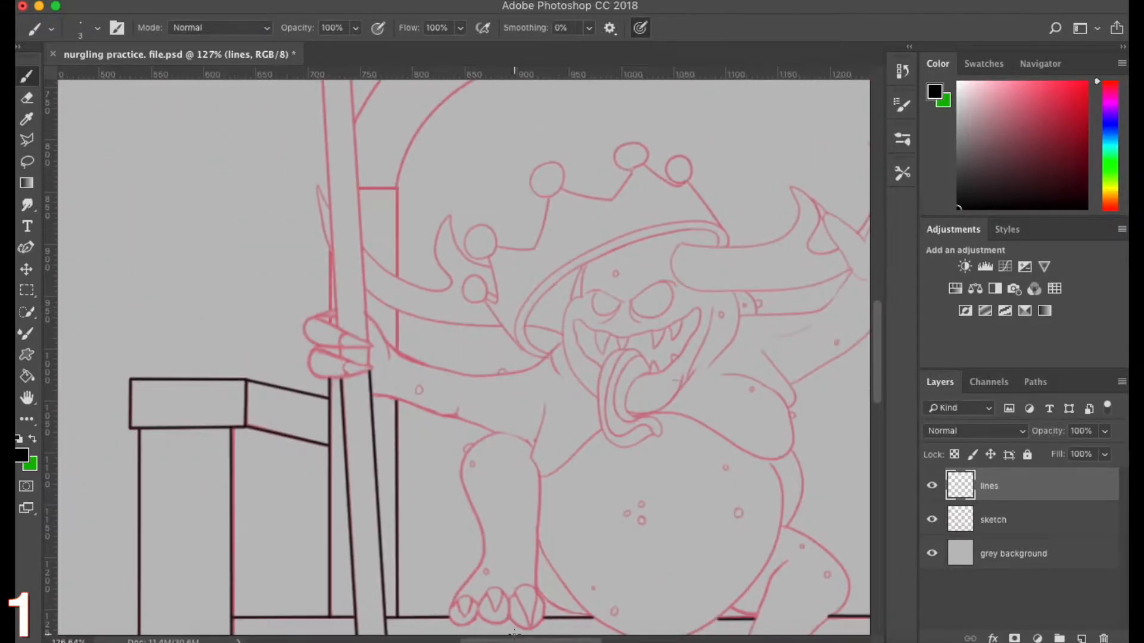
pyautogui.scroll(2, 399, 353)
pyautogui.keyDown('shift'); pyautogui.click(398, 299); pyautogui.keyUp('shift')
pyautogui.keyDown('shift'); pyautogui.click(398, 123); pyautogui.keyUp('shift')
pyautogui.keyDown('shift'); pyautogui.click(343, 123); pyautogui.keyUp('shift')
pyautogui.keyDown('shift'); pyautogui.click(303, 298); pyautogui.keyUp('shift')
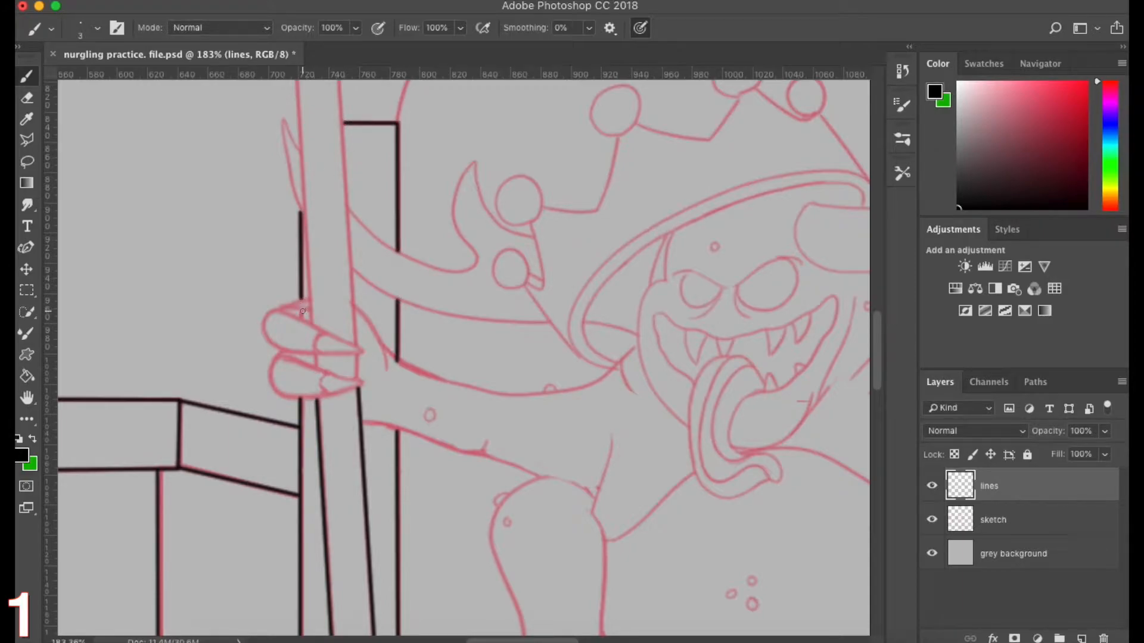
# Ink both edges of the staff's shaft from the creature's hand up to the large orb
pyautogui.keyDown('shift'); pyautogui.click(314, 356); pyautogui.keyUp('shift')
pyautogui.keyDown('shift'); pyautogui.click(357, 347); pyautogui.keyUp('shift')
pyautogui.scroll(5, 465, 357)
pyautogui.keyDown('shift'); pyautogui.click(324, 204); pyautogui.keyUp('shift')
pyautogui.scroll(-3, 357, 417)
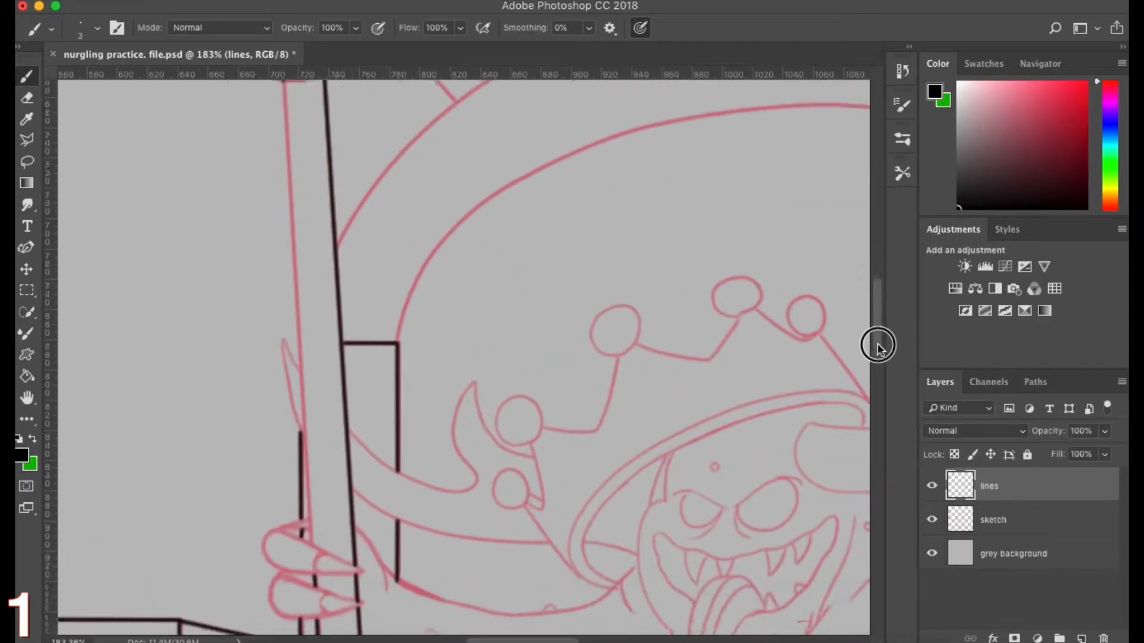
pyautogui.keyDown('shift'); pyautogui.click(310, 510); pyautogui.keyUp('shift')
# Ink the right banner's outer outline with its long sides, notched corners and pointed lower end
pyautogui.moveTo(551, 373); pyautogui.dragTo(337, 285)
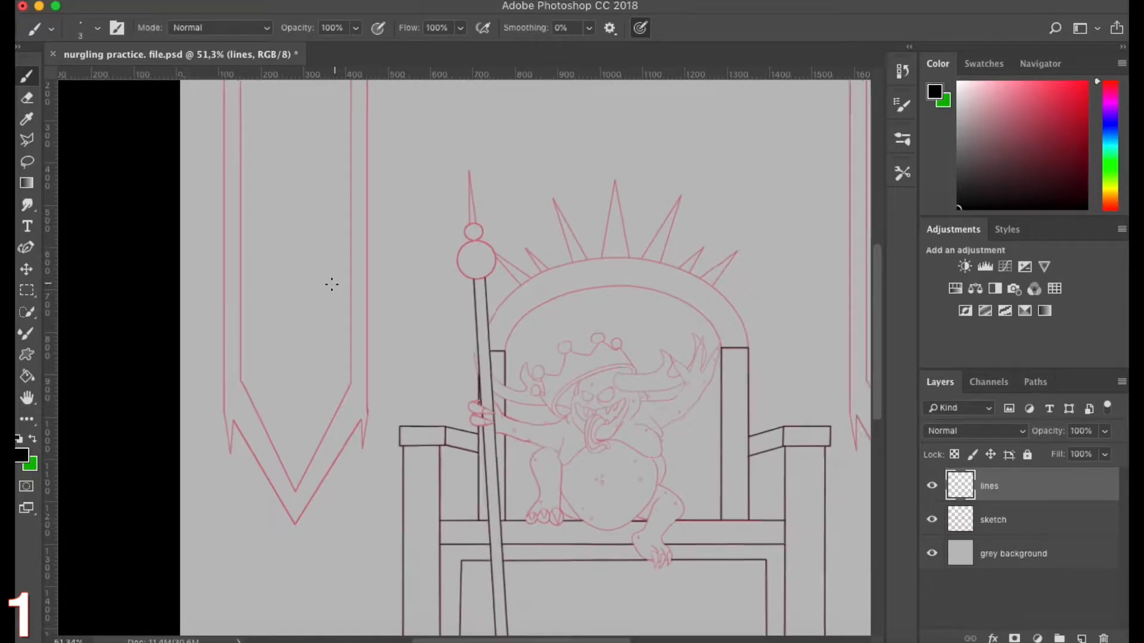
pyautogui.moveTo(300, 239); pyautogui.dragTo(258, 174)
pyautogui.moveTo(877, 345); pyautogui.dragTo(877, 308)
pyautogui.scroll(8, 821, 149)
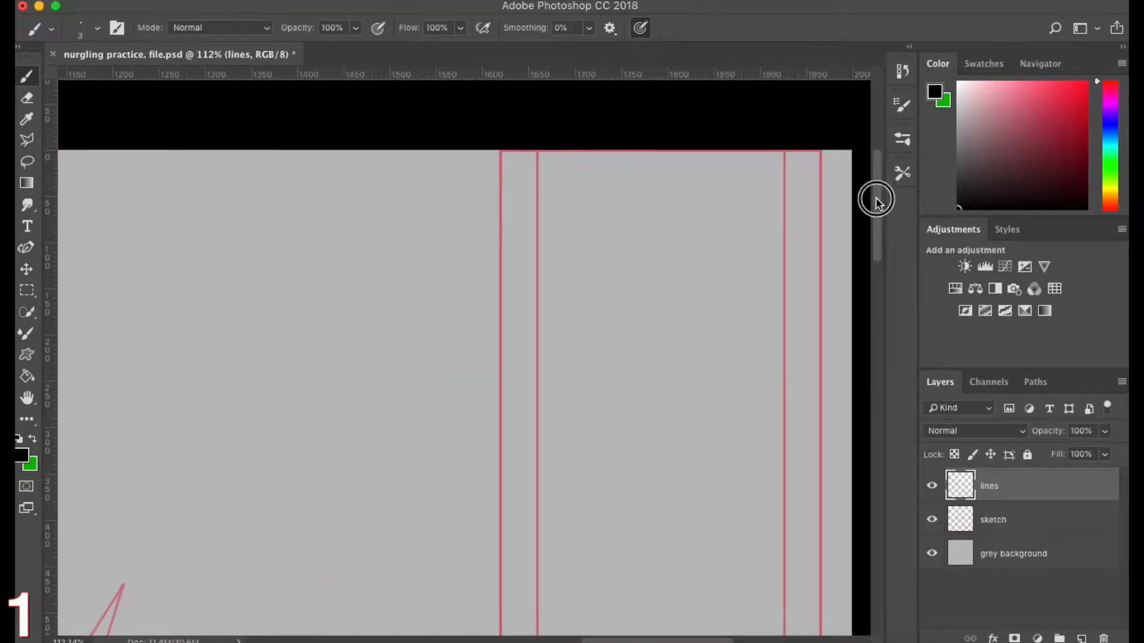
pyautogui.moveTo(876, 203); pyautogui.dragTo(880, 323)
pyautogui.keyDown('shift'); pyautogui.click(821, 304); pyautogui.keyUp('shift')
pyautogui.keyDown('shift'); pyautogui.click(810, 372); pyautogui.keyUp('shift')
pyautogui.keyDown('shift'); pyautogui.click(805, 322); pyautogui.keyUp('shift')
pyautogui.keyDown('shift'); pyautogui.click(659, 557); pyautogui.keyUp('shift')
pyautogui.keyDown('shift'); pyautogui.click(515, 311); pyautogui.keyUp('shift')
pyautogui.keyDown('shift'); pyautogui.click(514, 390); pyautogui.keyUp('shift')
pyautogui.keyDown('shift'); pyautogui.click(498, 304); pyautogui.keyUp('shift')
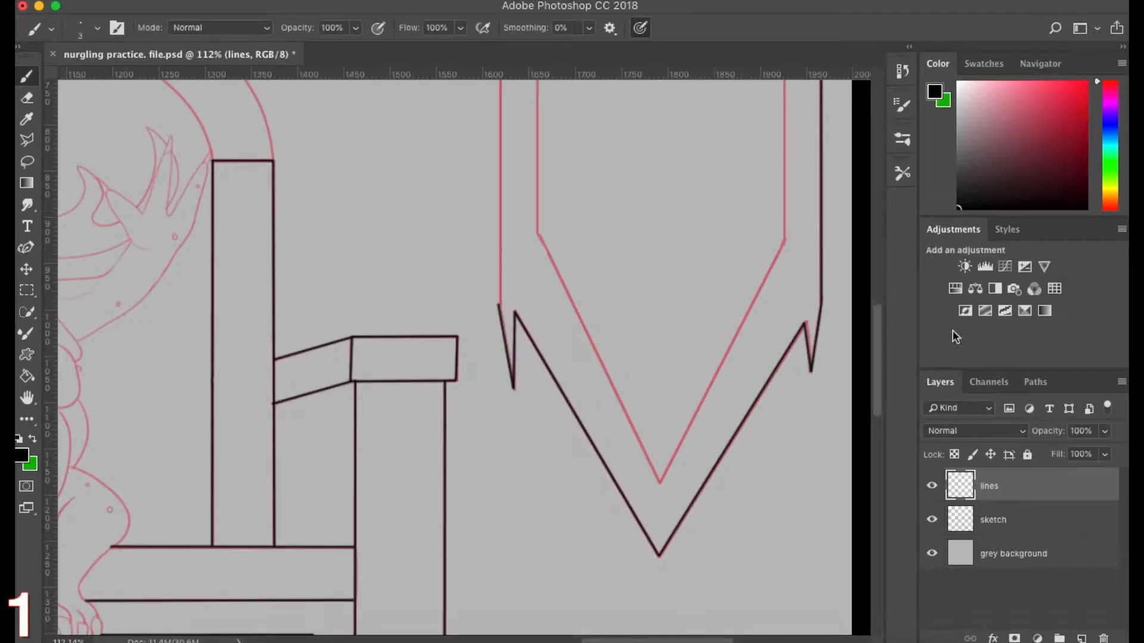
pyautogui.scroll(10, 856, 225)
pyautogui.keyDown('shift'); pyautogui.click(498, 178); pyautogui.keyUp('shift')
# Ink the right banner's inner border line, following both sides and the lower point
pyautogui.moveTo(877, 238)
pyautogui.mouseDown()
pyautogui.moveTo(883, 377)
pyautogui.moveTo(878, 202)
pyautogui.mouseUp()
pyautogui.keyDown('shift'); pyautogui.click(537, 327); pyautogui.keyUp('shift')
pyautogui.keyDown('shift'); pyautogui.click(659, 578); pyautogui.keyUp('shift')
pyautogui.keyDown('shift'); pyautogui.click(784, 337); pyautogui.keyUp('shift')
pyautogui.keyDown('shift'); pyautogui.click(785, 158); pyautogui.keyUp('shift')
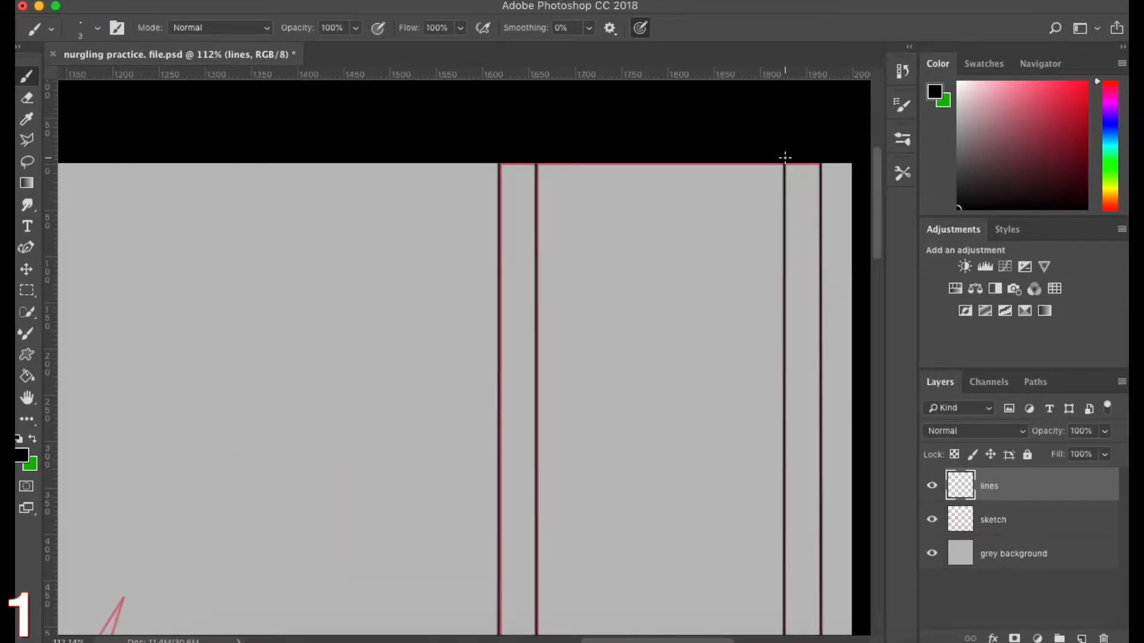
# Ink the left banner's outer outline with its long sides, notched corners and pointed lower end
pyautogui.moveTo(689, 640); pyautogui.dragTo(463, 640)
pyautogui.click(320, 154)
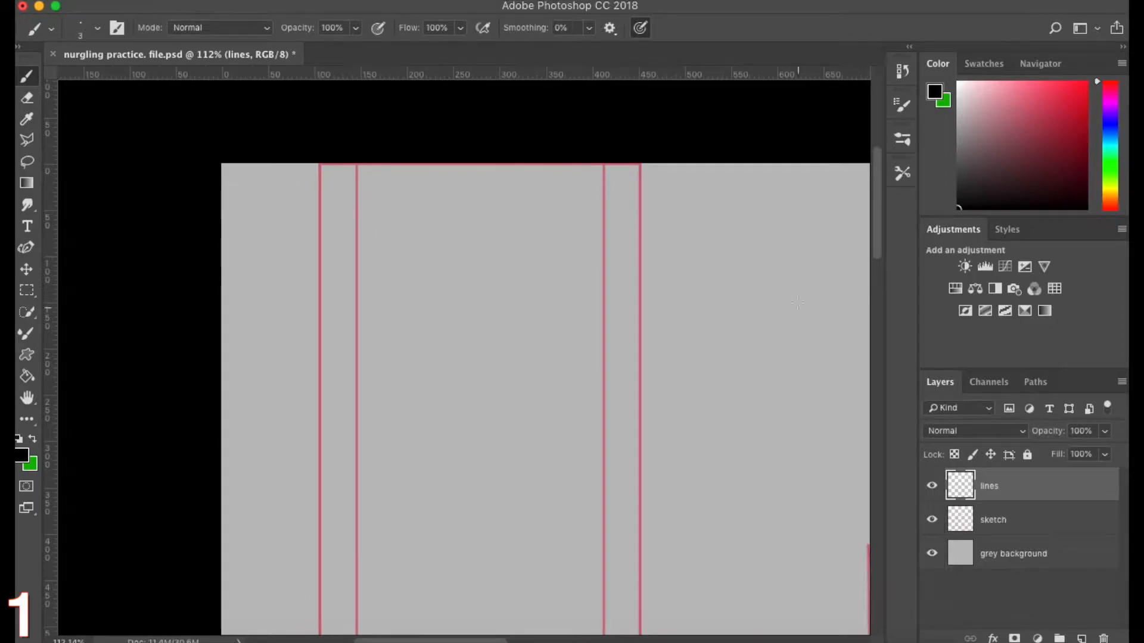
pyautogui.moveTo(879, 221); pyautogui.dragTo(889, 365)
pyautogui.keyDown('shift'); pyautogui.click(318, 361); pyautogui.keyUp('shift')
pyautogui.keyDown('shift'); pyautogui.click(333, 454); pyautogui.keyUp('shift')
pyautogui.keyDown('shift'); pyautogui.click(340, 378); pyautogui.keyUp('shift')
pyautogui.keyDown('shift'); pyautogui.click(478, 613); pyautogui.keyUp('shift')
pyautogui.keyDown('shift'); pyautogui.click(627, 376); pyautogui.keyUp('shift')
pyautogui.keyDown('shift'); pyautogui.click(630, 442); pyautogui.keyUp('shift')
pyautogui.keyDown('shift'); pyautogui.click(641, 361); pyautogui.keyUp('shift')
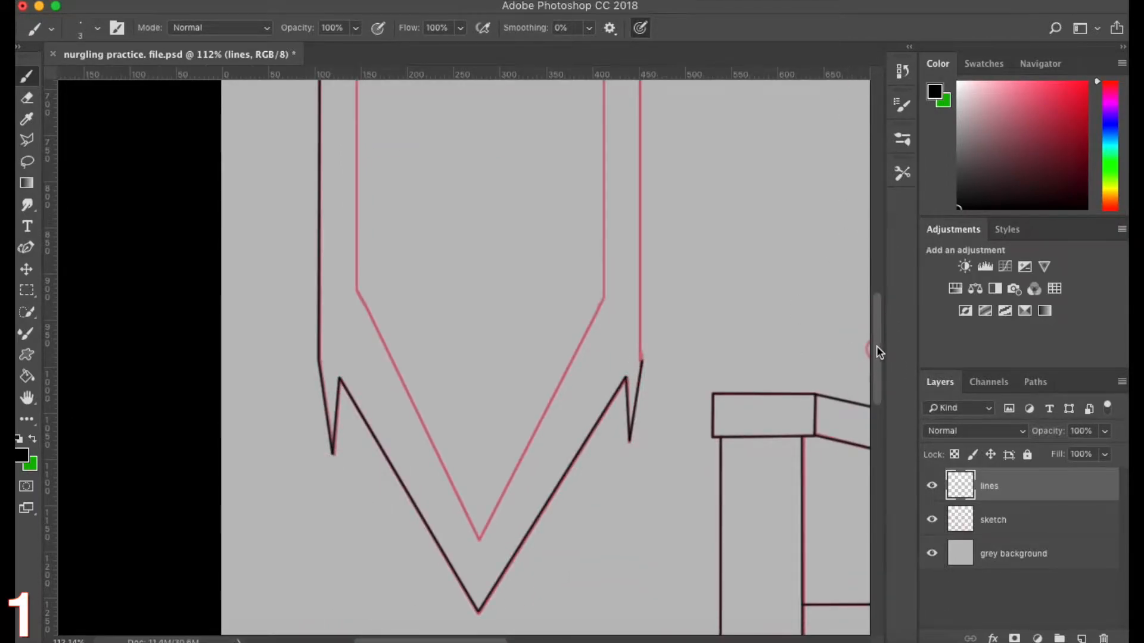
pyautogui.scroll(15, 640, 298)
pyautogui.keyDown('shift'); pyautogui.click(640, 148); pyautogui.keyUp('shift')
# Ink the left banner's inner border line along both sides and the lower point
pyautogui.keyDown('shift'); pyautogui.click(605, 148); pyautogui.keyUp('shift')
pyautogui.moveTo(874, 186)
pyautogui.mouseDown()
pyautogui.moveTo(874, 333)
pyautogui.moveTo(867, 204)
pyautogui.mouseUp()
pyautogui.keyDown('shift'); pyautogui.click(603, 277); pyautogui.keyUp('shift')
pyautogui.keyDown('shift'); pyautogui.click(478, 520); pyautogui.keyUp('shift')
pyautogui.keyDown('shift'); pyautogui.click(356, 273); pyautogui.keyUp('shift')
pyautogui.keyDown('shift'); pyautogui.click(356, 183); pyautogui.keyUp('shift')
# Ink the three spikes on the right half of the throne's arched backrest
pyautogui.scroll(-2, 763, 547)
pyautogui.scroll(-5, 770, 554)
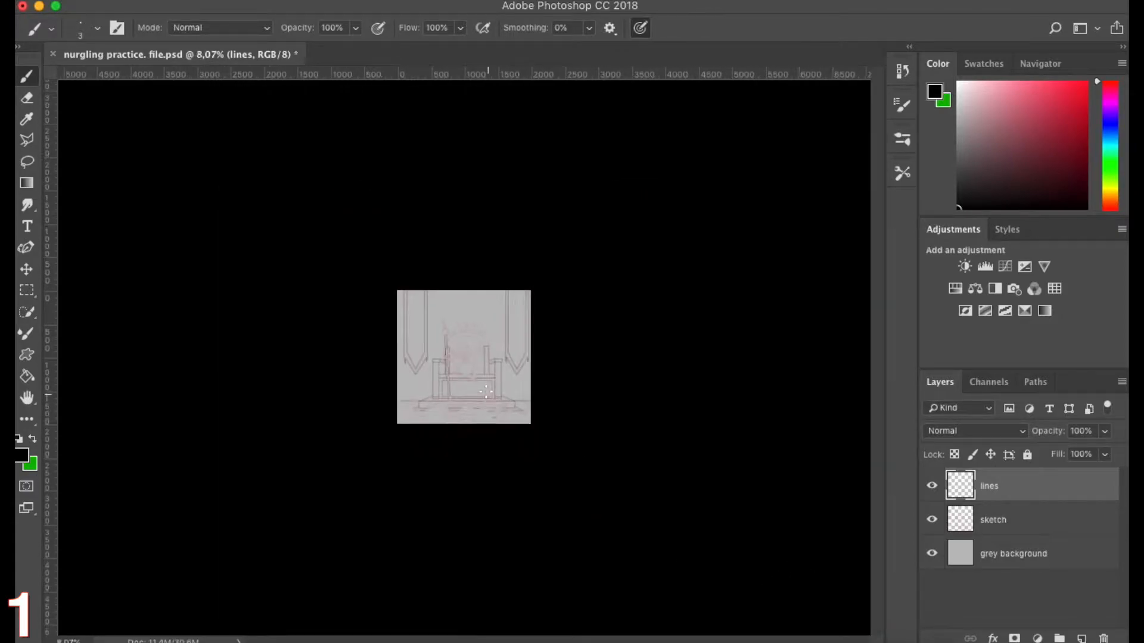
pyautogui.scroll(4, 499, 405)
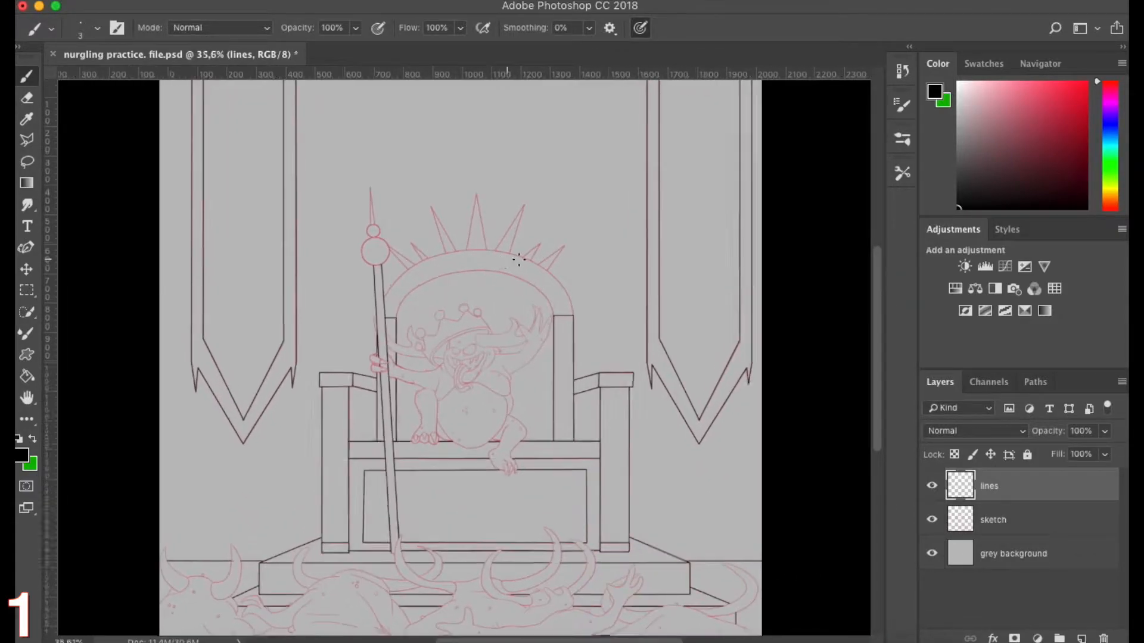
pyautogui.scroll(5, 537, 265)
pyautogui.click(503, 271)
pyautogui.keyDown('shift'); pyautogui.click(618, 191); pyautogui.keyUp('shift')
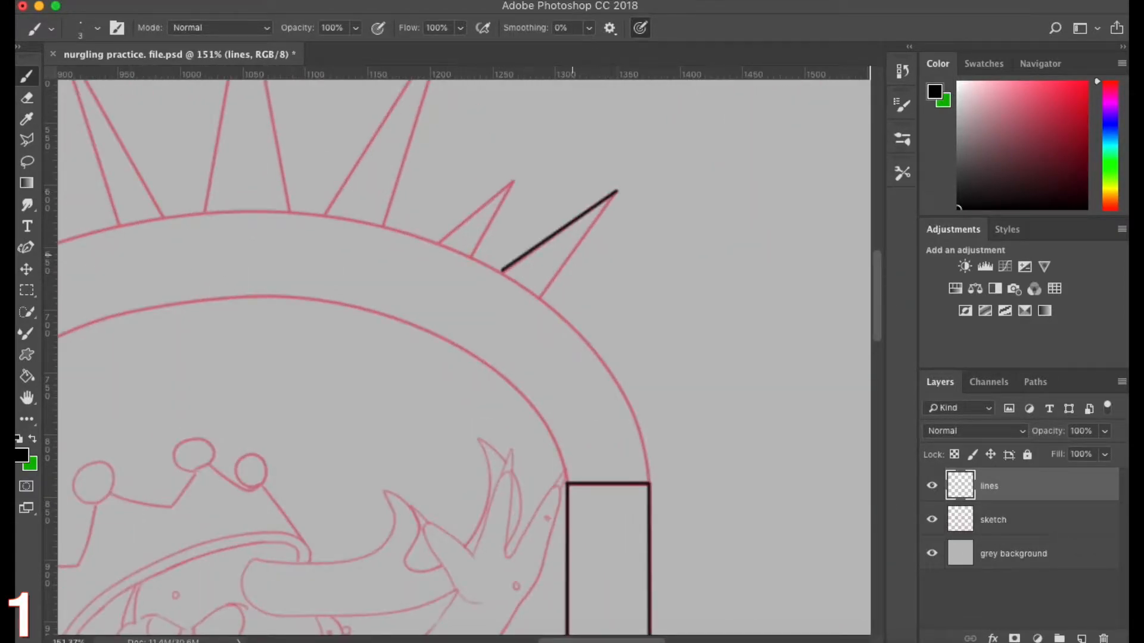
pyautogui.keyDown('shift'); pyautogui.click(539, 298); pyautogui.keyUp('shift')
pyautogui.keyDown('shift'); pyautogui.click(514, 182); pyautogui.keyUp('shift')
pyautogui.keyDown('shift'); pyautogui.click(439, 243); pyautogui.keyUp('shift')
pyautogui.moveTo(562, 217)
pyautogui.mouseDown()
pyautogui.moveTo(677, 490)
pyautogui.moveTo(735, 466)
pyautogui.mouseUp()
pyautogui.click(554, 475)
pyautogui.keyDown('shift'); pyautogui.click(619, 269); pyautogui.keyUp('shift')
pyautogui.keyDown('shift'); pyautogui.click(496, 464); pyautogui.keyUp('shift')
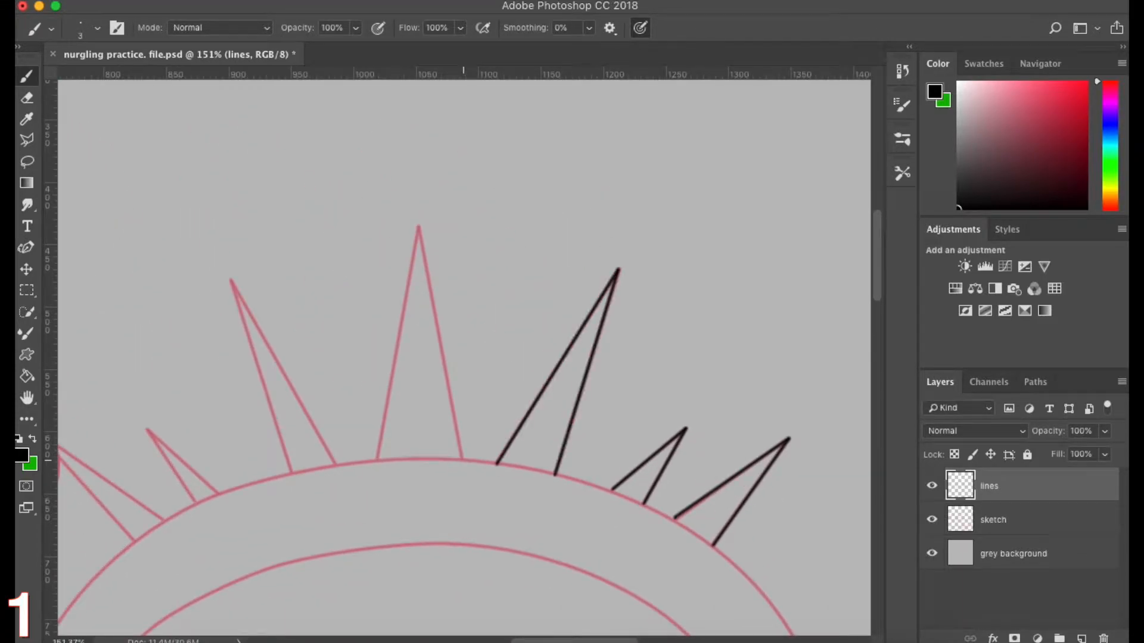
# Ink the backrest's tall central spike and the two neighbouring spikes to its left
pyautogui.click(462, 461)
pyautogui.keyDown('shift'); pyautogui.click(419, 225); pyautogui.keyUp('shift')
pyautogui.keyDown('shift'); pyautogui.click(377, 460); pyautogui.keyUp('shift')
pyautogui.click(335, 465)
pyautogui.keyDown('shift'); pyautogui.click(230, 280); pyautogui.keyUp('shift')
pyautogui.keyDown('shift'); pyautogui.click(290, 474); pyautogui.keyUp('shift')
pyautogui.keyDown('shift'); pyautogui.click(148, 430); pyautogui.keyUp('shift')
pyautogui.keyDown('shift'); pyautogui.click(195, 505); pyautogui.keyUp('shift')
# Ink the backrest's leftmost spike beside the staff's orb and the pointed spike on top of the staff
pyautogui.moveTo(532, 640); pyautogui.dragTo(503, 640)
pyautogui.click(243, 445)
pyautogui.keyDown('shift'); pyautogui.click(353, 522); pyautogui.keyUp('shift')
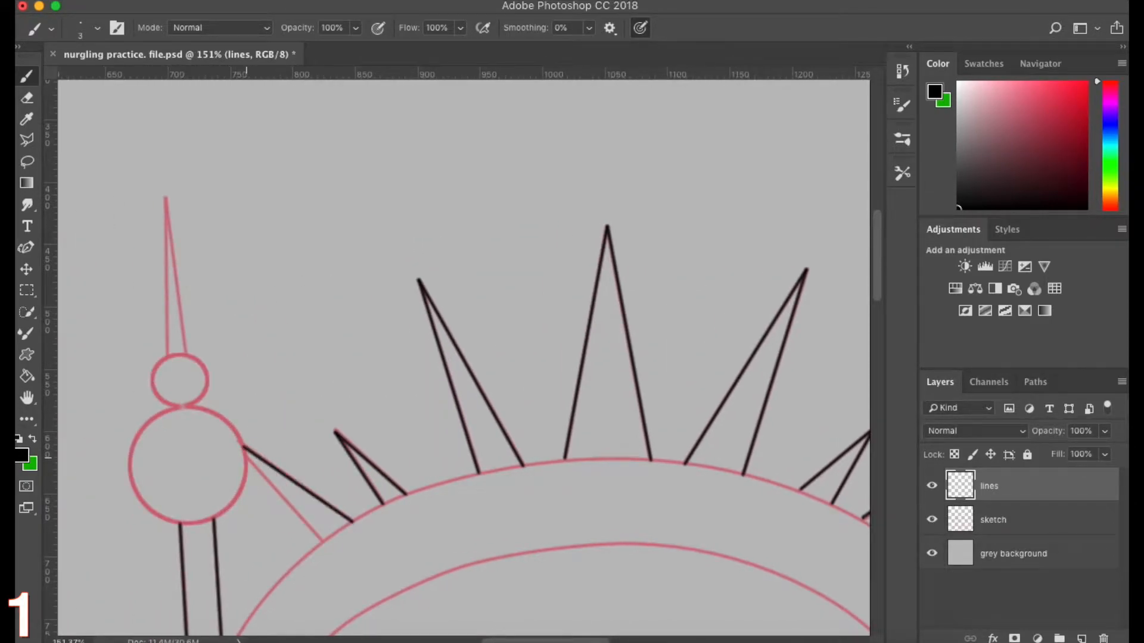
pyautogui.click(244, 458)
pyautogui.keyDown('shift'); pyautogui.click(321, 542); pyautogui.keyUp('shift')
pyautogui.keyDown('shift'); pyautogui.click(165, 197); pyautogui.keyUp('shift')
pyautogui.keyDown('shift'); pyautogui.click(187, 354); pyautogui.keyUp('shift')
pyautogui.scroll(-10, 483, 439)
pyautogui.scroll(3, 484, 467)
pyautogui.scroll(2, 485, 467)
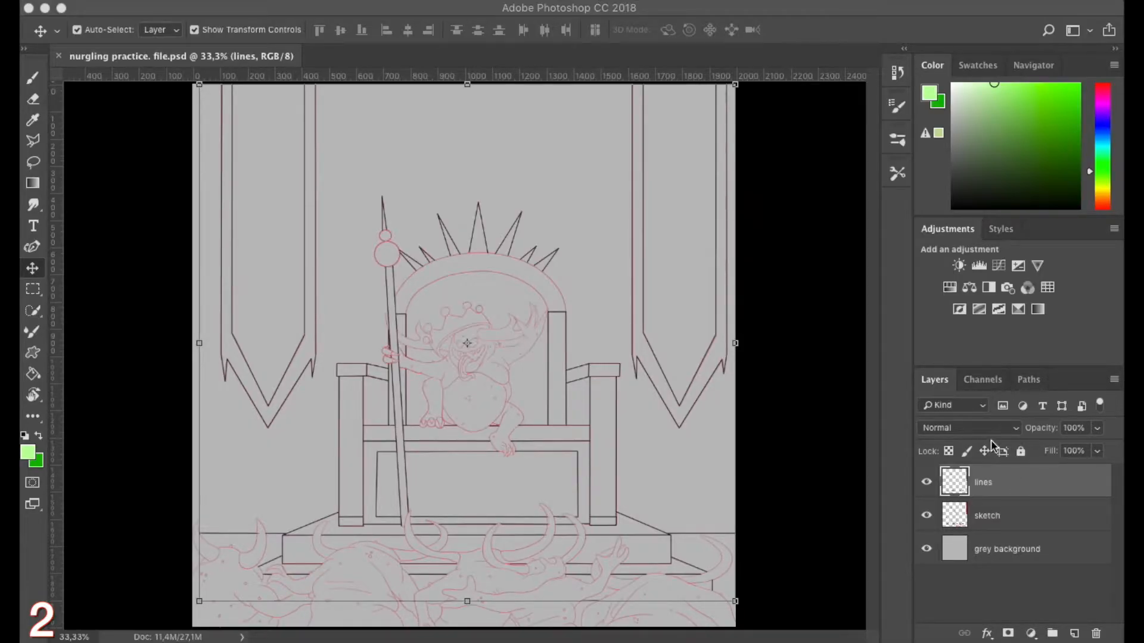
# Set up the Brush with a 4 px hard round tip and black as the foreground colour
pyautogui.click(34, 78)
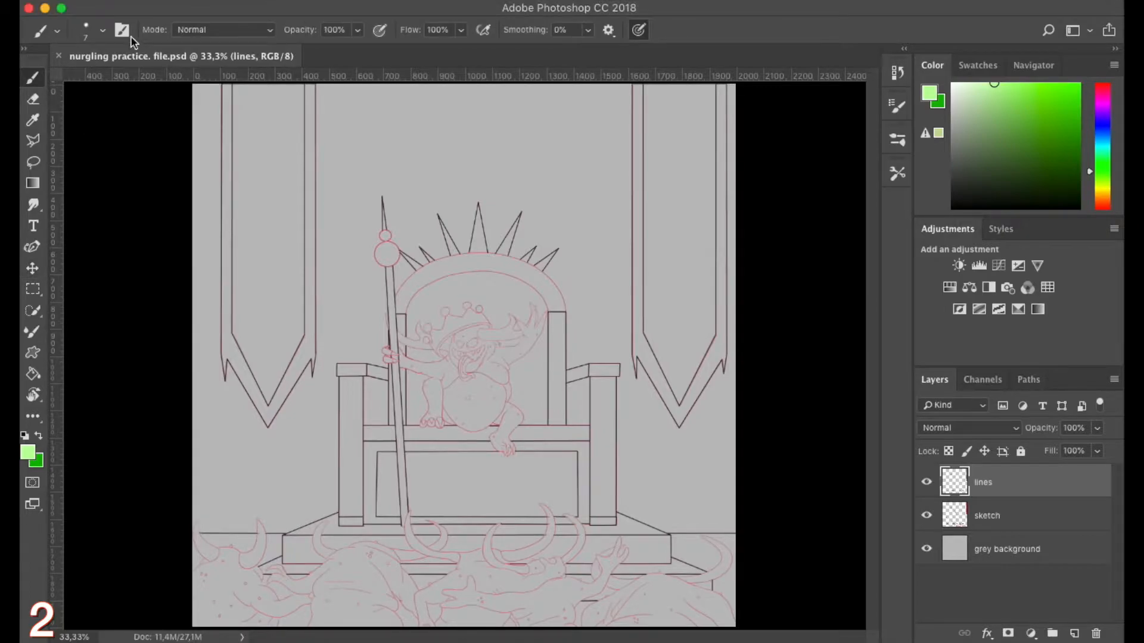
pyautogui.click(102, 30)
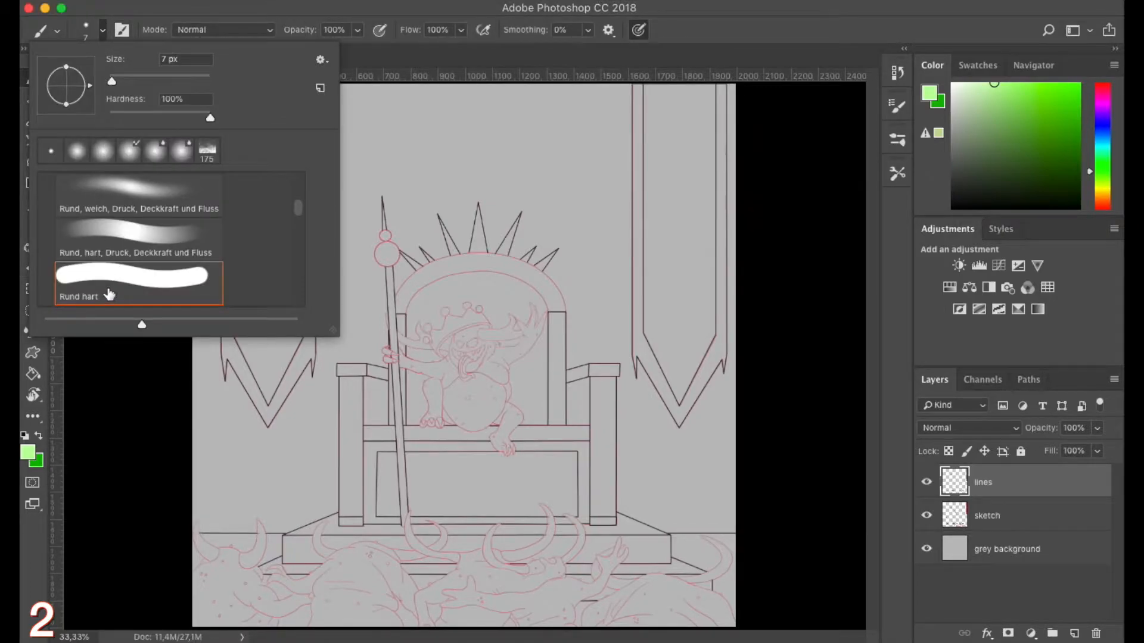
pyautogui.click(111, 82)
pyautogui.moveTo(112, 82); pyautogui.dragTo(111, 81)
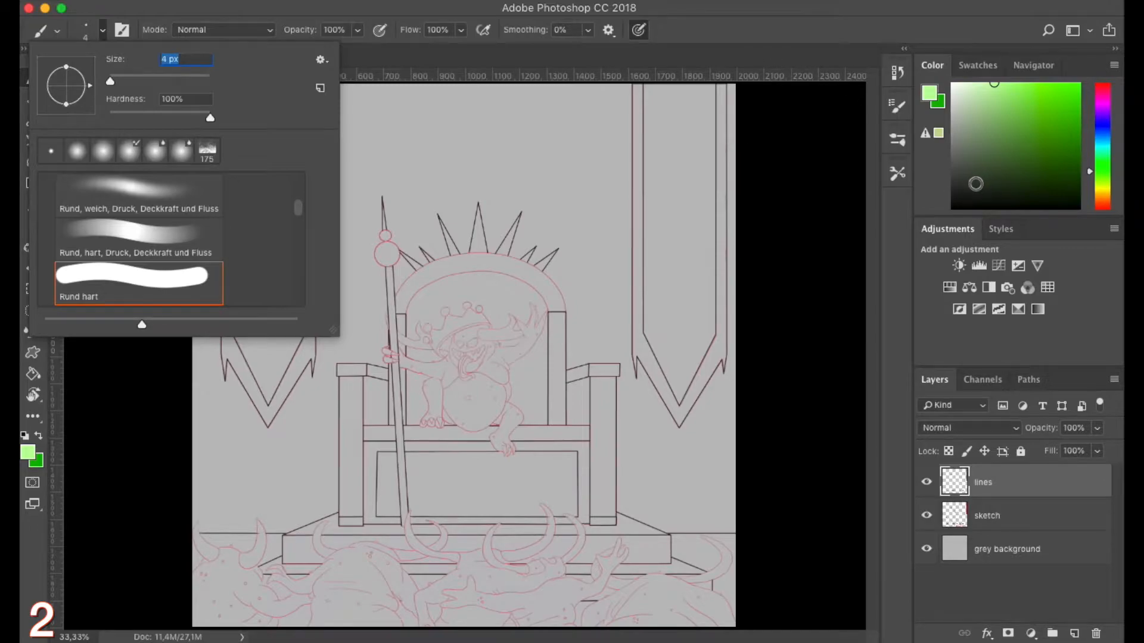
pyautogui.moveTo(971, 191); pyautogui.dragTo(952, 207)
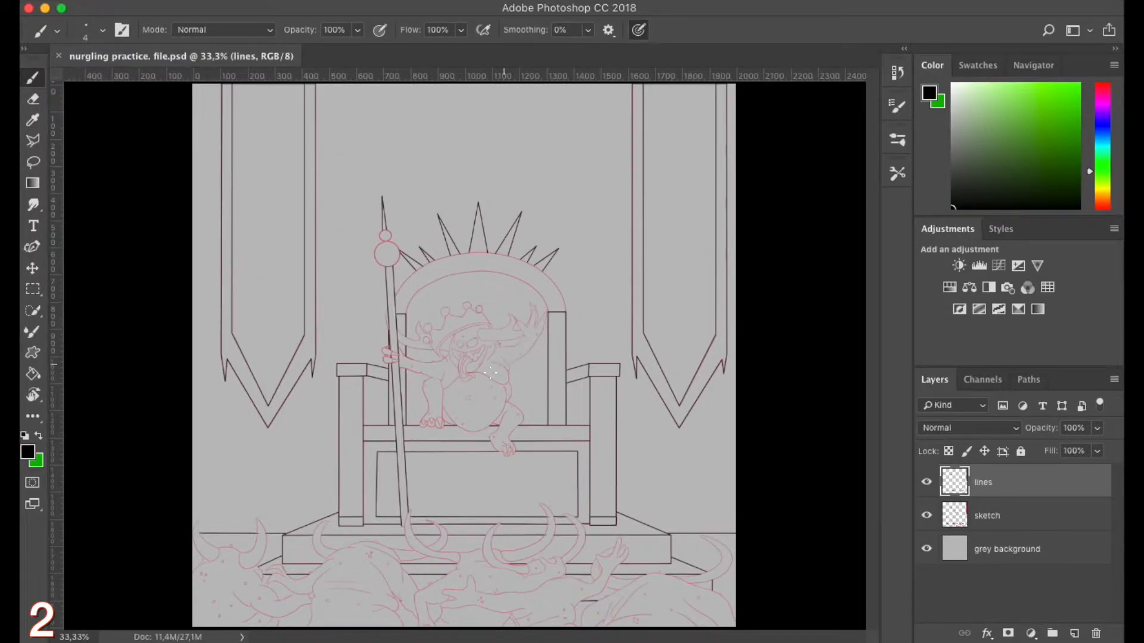
# Set the brush smoothing to 69% for inking the seated creature's face
pyautogui.scroll(6, 447, 343)
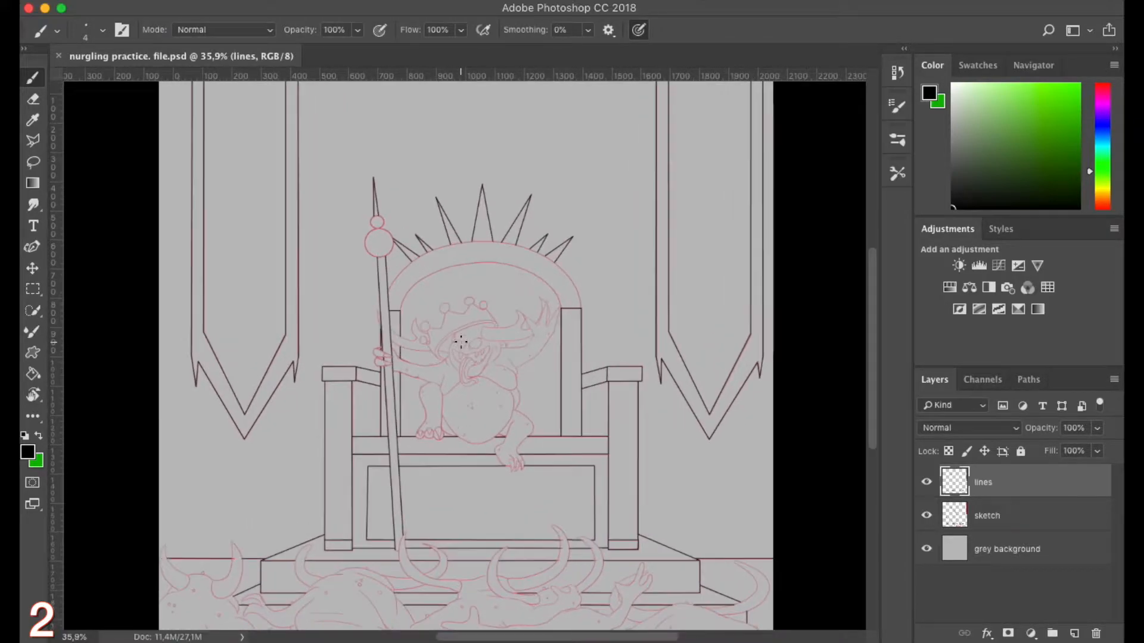
pyautogui.scroll(8, 462, 344)
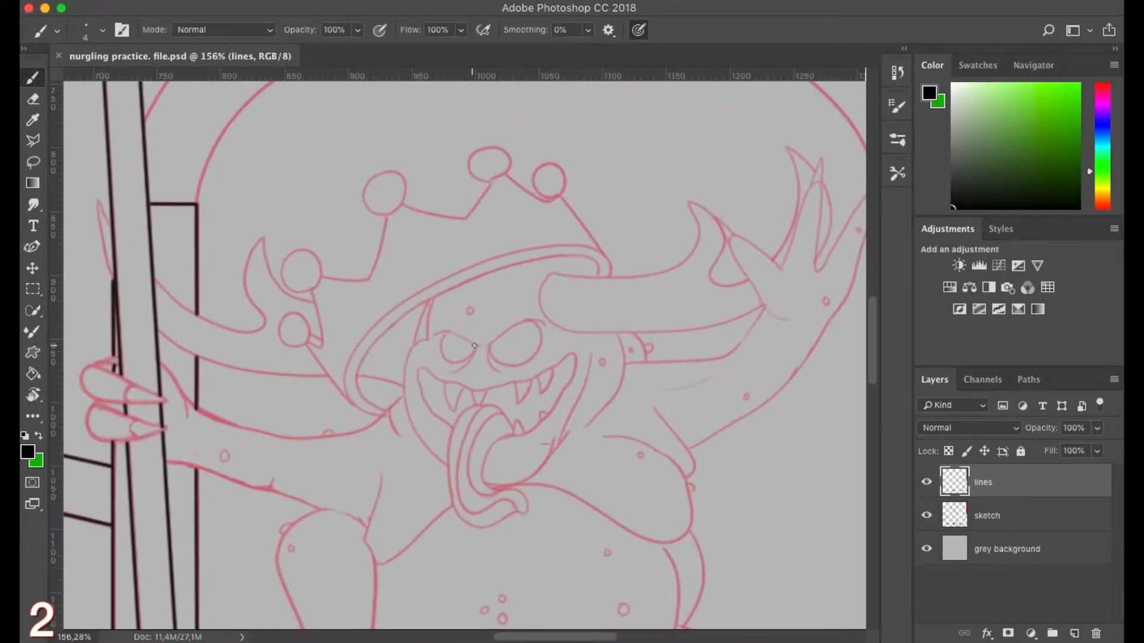
pyautogui.scroll(2, 494, 336)
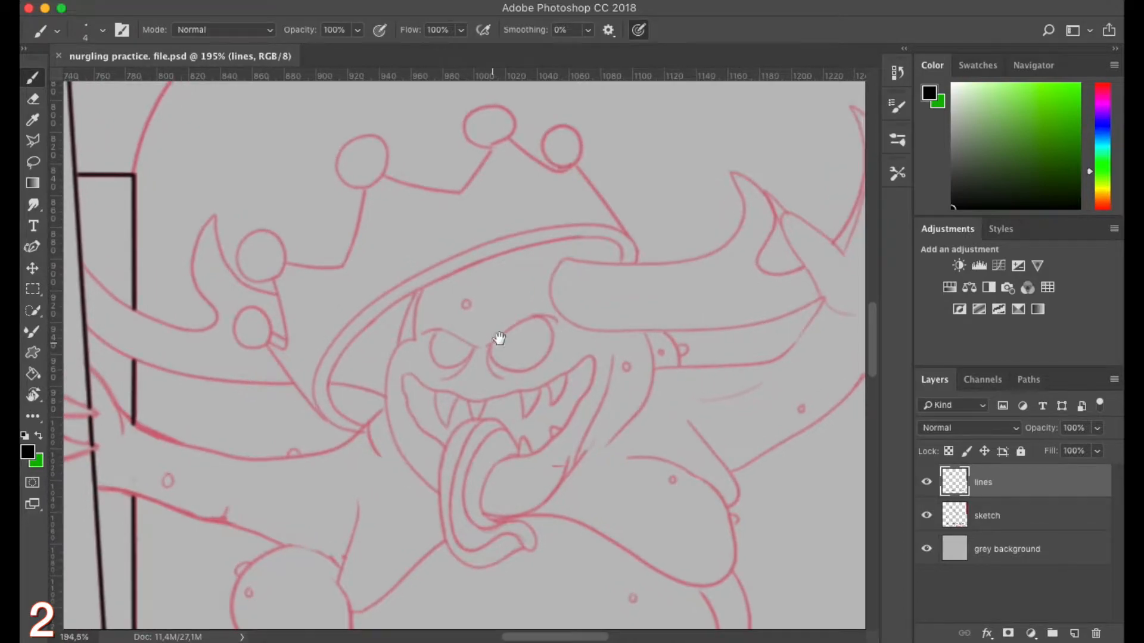
pyautogui.moveTo(492, 345); pyautogui.dragTo(470, 355)
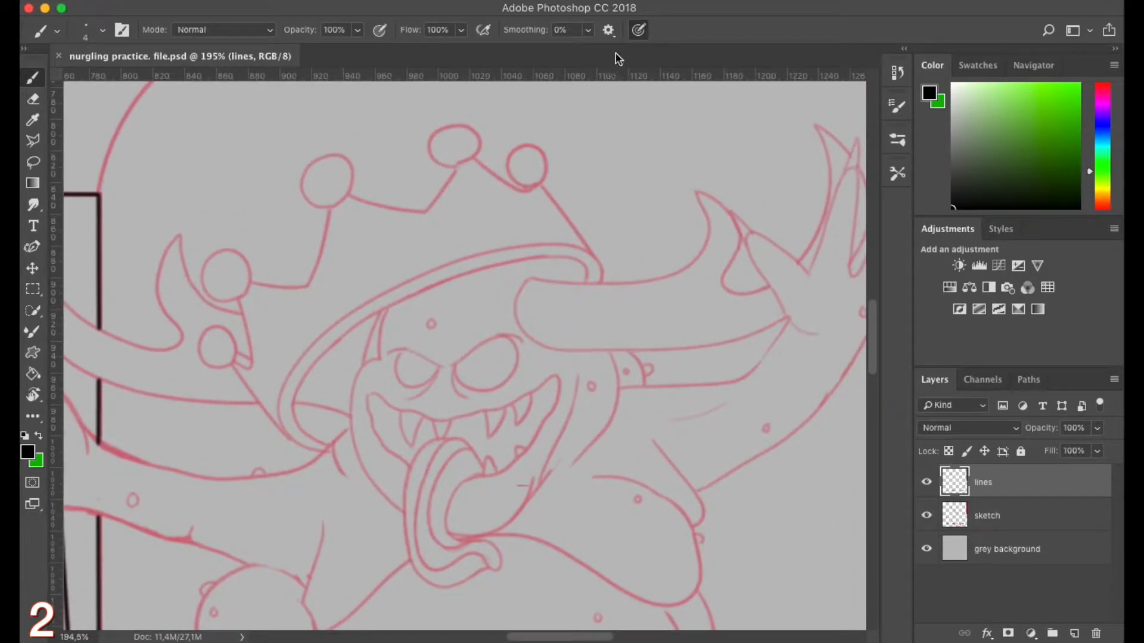
pyautogui.click(588, 30)
pyautogui.moveTo(587, 51); pyautogui.dragTo(638, 53)
pyautogui.scroll(2, 463, 364)
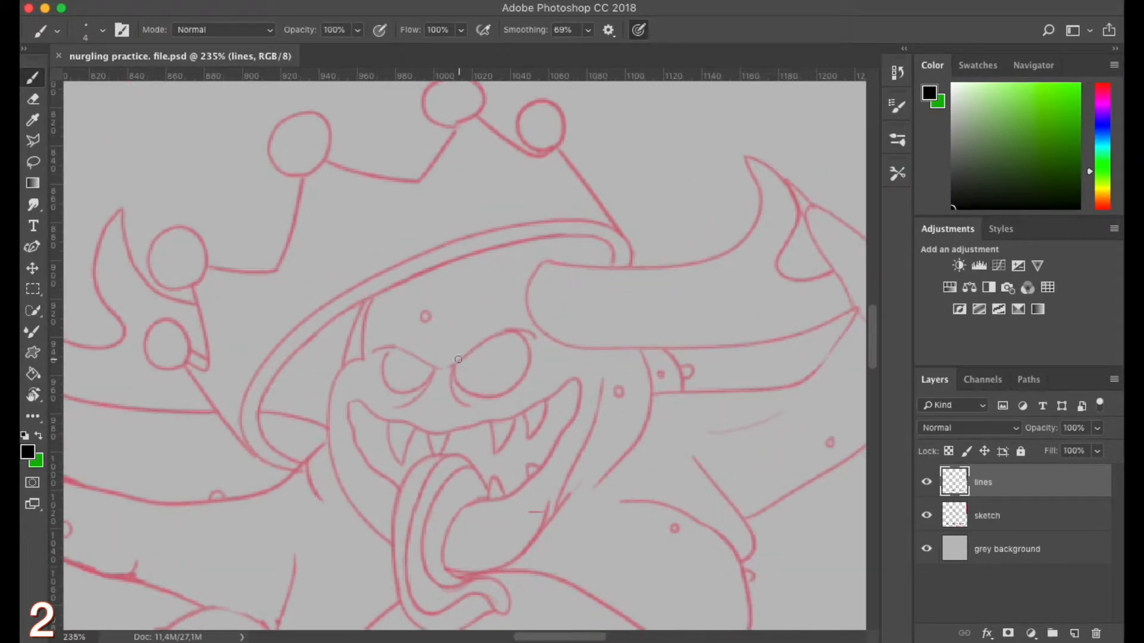
# Ink the seated creature's two eyes with their angry brow lines and the creases beneath them
pyautogui.moveTo(446, 365)
pyautogui.mouseDown()
pyautogui.moveTo(524, 322)
pyautogui.moveTo(542, 334)
pyautogui.mouseUp()
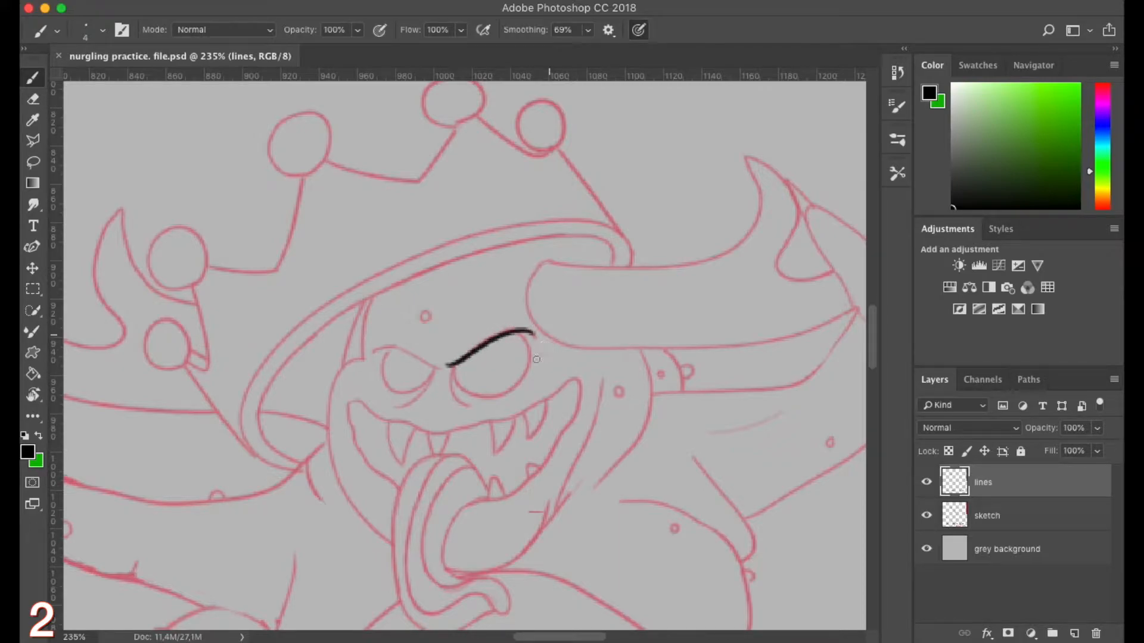
pyautogui.moveTo(453, 364)
pyautogui.mouseDown()
pyautogui.moveTo(452, 383)
pyautogui.moveTo(488, 403)
pyautogui.moveTo(531, 391)
pyautogui.moveTo(549, 348)
pyautogui.moveTo(513, 315)
pyautogui.mouseUp()
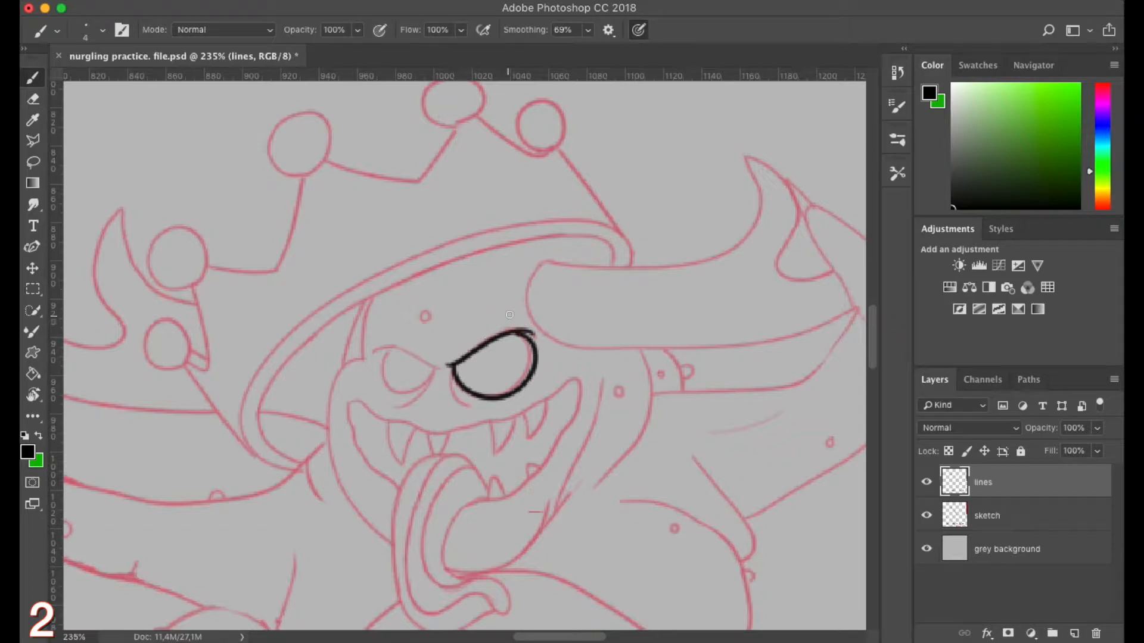
pyautogui.moveTo(451, 365); pyautogui.dragTo(463, 405)
pyautogui.moveTo(370, 351)
pyautogui.mouseDown()
pyautogui.moveTo(416, 351)
pyautogui.moveTo(458, 379)
pyautogui.moveTo(431, 368)
pyautogui.moveTo(409, 398)
pyautogui.moveTo(372, 390)
pyautogui.moveTo(368, 372)
pyautogui.moveTo(408, 334)
pyautogui.mouseUp()
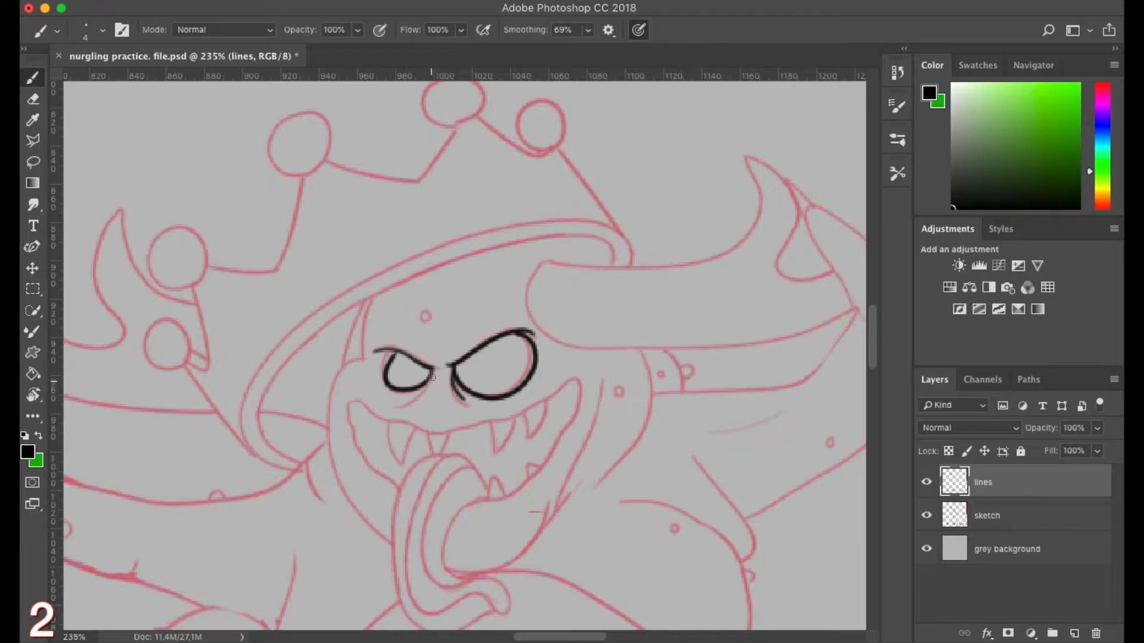
pyautogui.moveTo(423, 388)
pyautogui.mouseDown()
pyautogui.moveTo(393, 411)
pyautogui.moveTo(437, 396)
pyautogui.moveTo(436, 410)
pyautogui.mouseUp()
# Set the brush smoothing to 0% for the small details of the creature's face
pyautogui.scroll(1, 424, 369)
pyautogui.scroll(1, 423, 367)
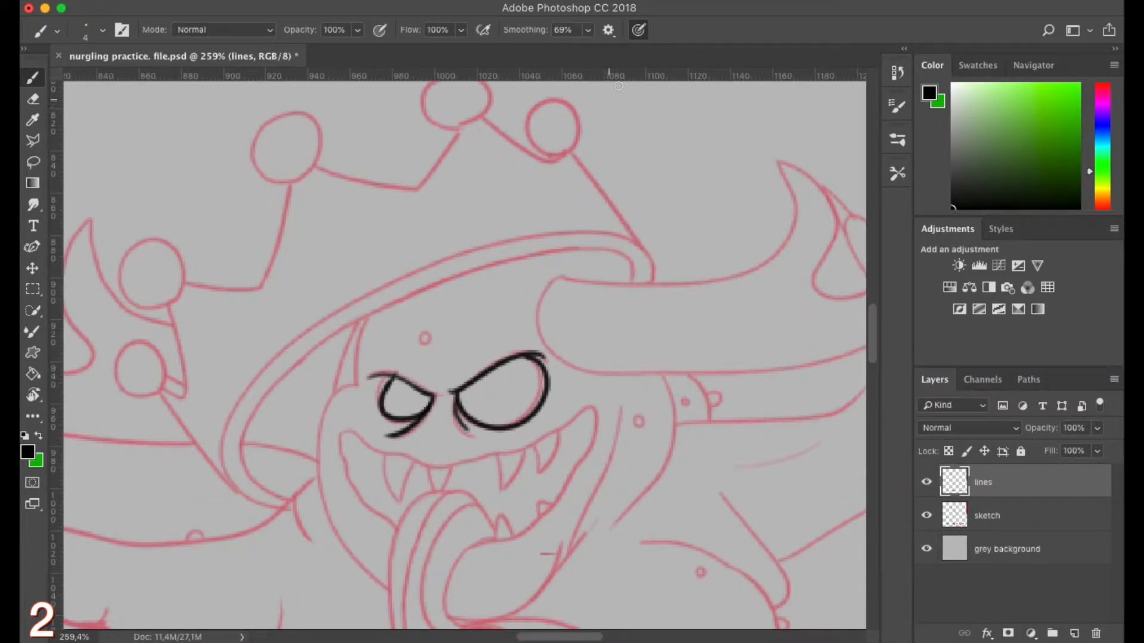
pyautogui.click(588, 30)
pyautogui.moveTo(589, 49); pyautogui.dragTo(480, 54)
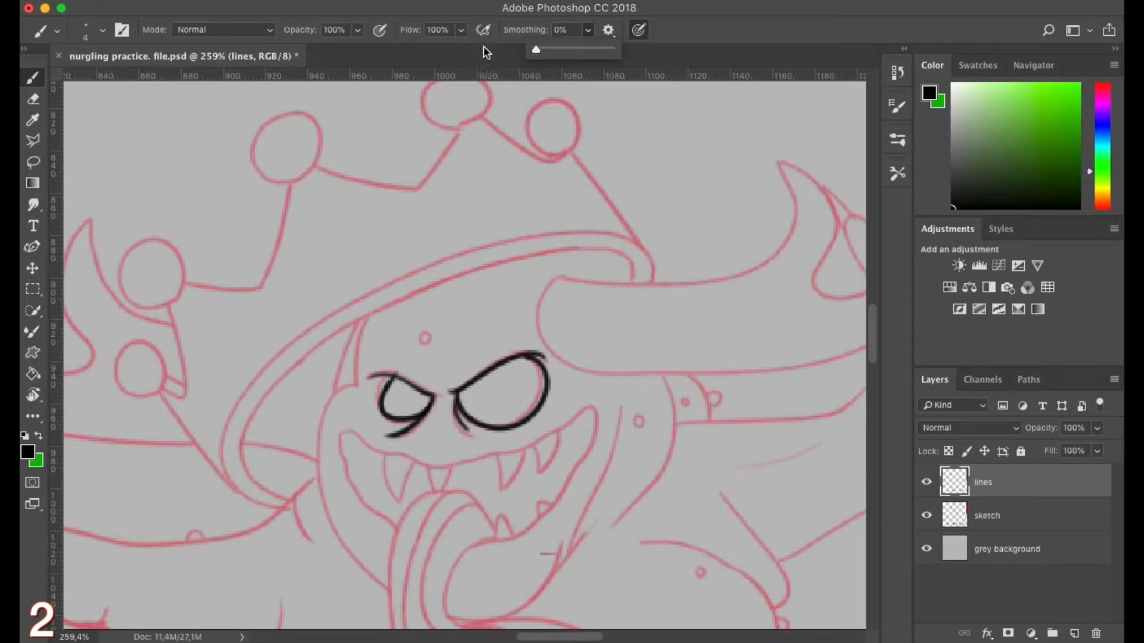
pyautogui.scroll(5, 452, 337)
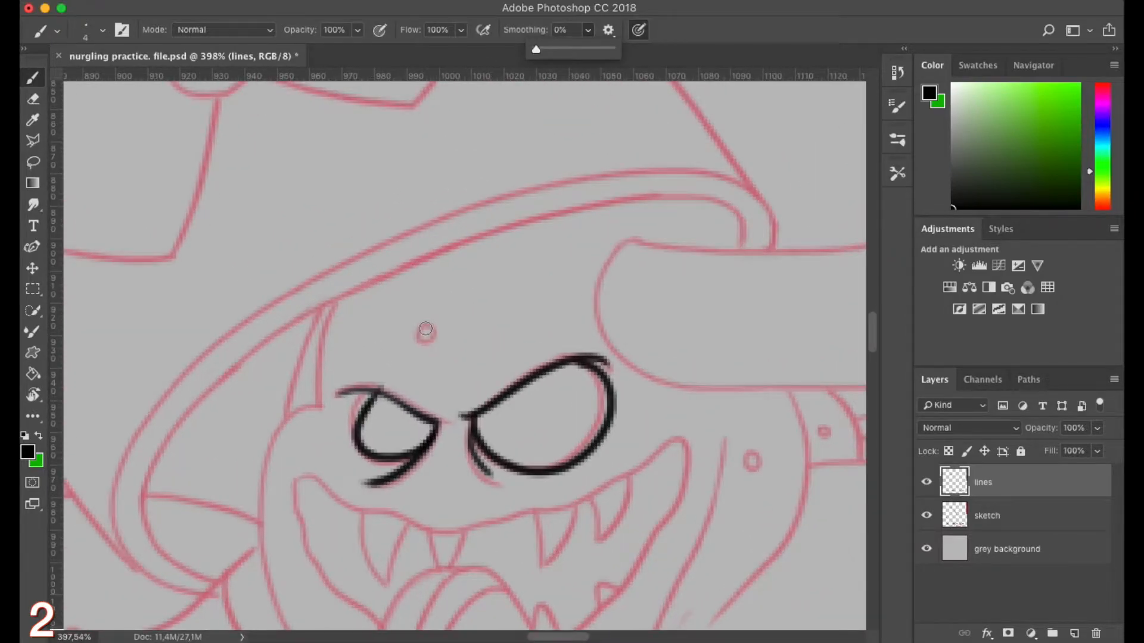
# Ink the round wart on the seated creature's forehead and the wavy outline of its grinning mouth
pyautogui.click(425, 328)
pyautogui.moveTo(423, 327)
pyautogui.mouseDown()
pyautogui.moveTo(416, 345)
pyautogui.moveTo(431, 332)
pyautogui.moveTo(422, 329)
pyautogui.mouseUp()
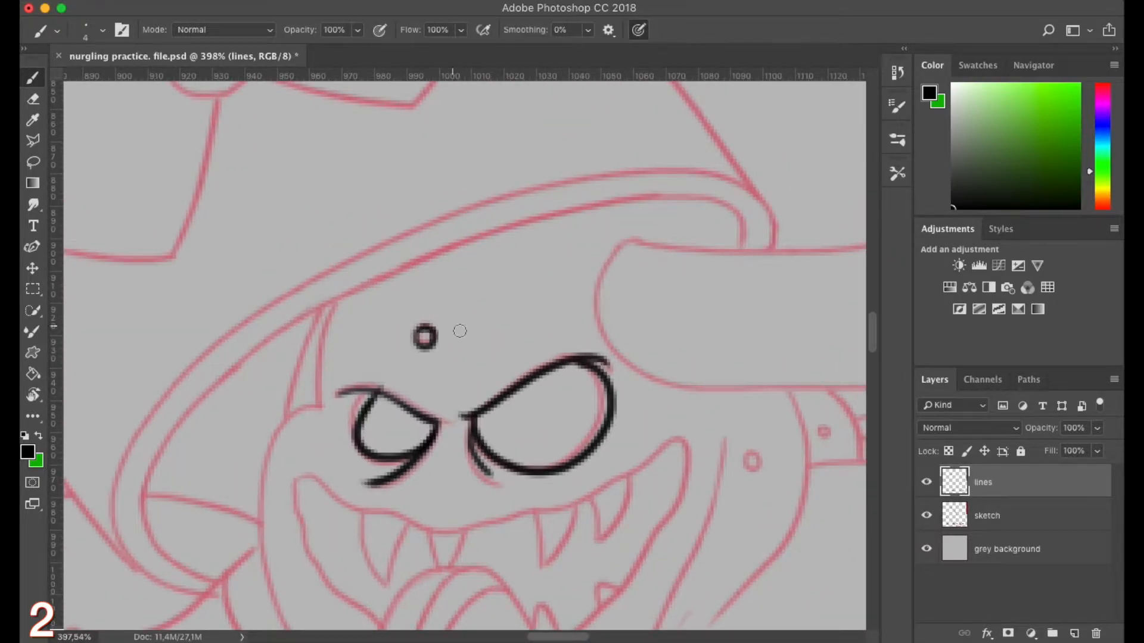
pyautogui.moveTo(449, 475); pyautogui.dragTo(463, 273)
pyautogui.moveTo(309, 288)
pyautogui.mouseDown()
pyautogui.moveTo(336, 291)
pyautogui.moveTo(359, 321)
pyautogui.moveTo(499, 333)
pyautogui.moveTo(582, 309)
pyautogui.moveTo(691, 245)
pyautogui.mouseUp()
pyautogui.moveTo(690, 307)
pyautogui.mouseDown()
pyautogui.moveTo(642, 388)
pyautogui.moveTo(572, 442)
pyautogui.moveTo(535, 451)
pyautogui.mouseUp()
pyautogui.moveTo(417, 380); pyautogui.dragTo(463, 372)
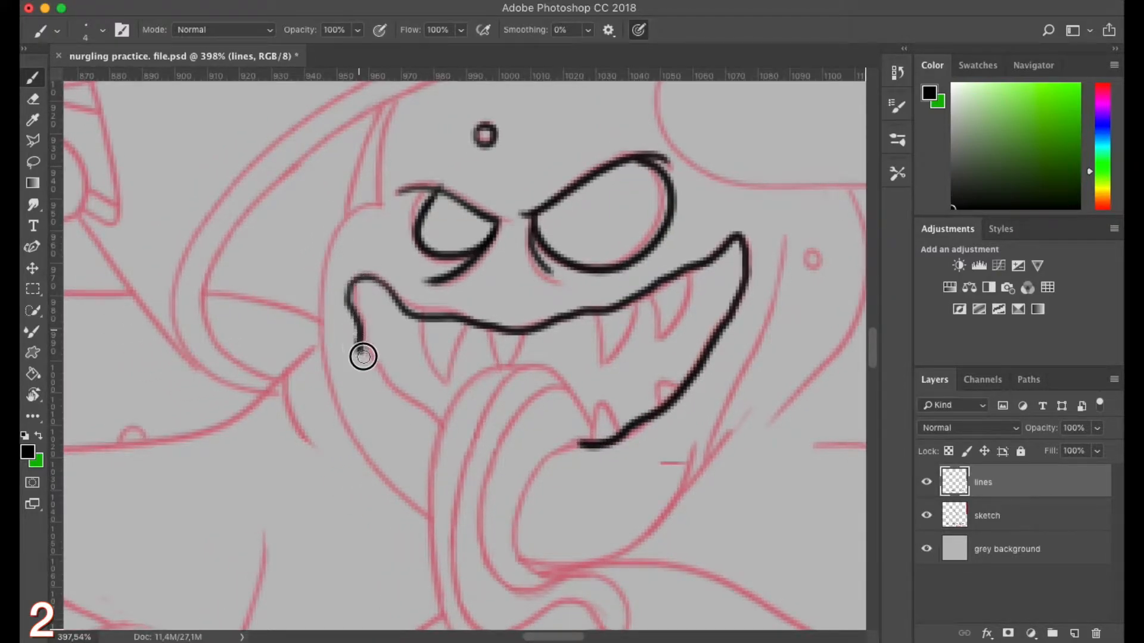
pyautogui.moveTo(361, 354); pyautogui.dragTo(414, 402)
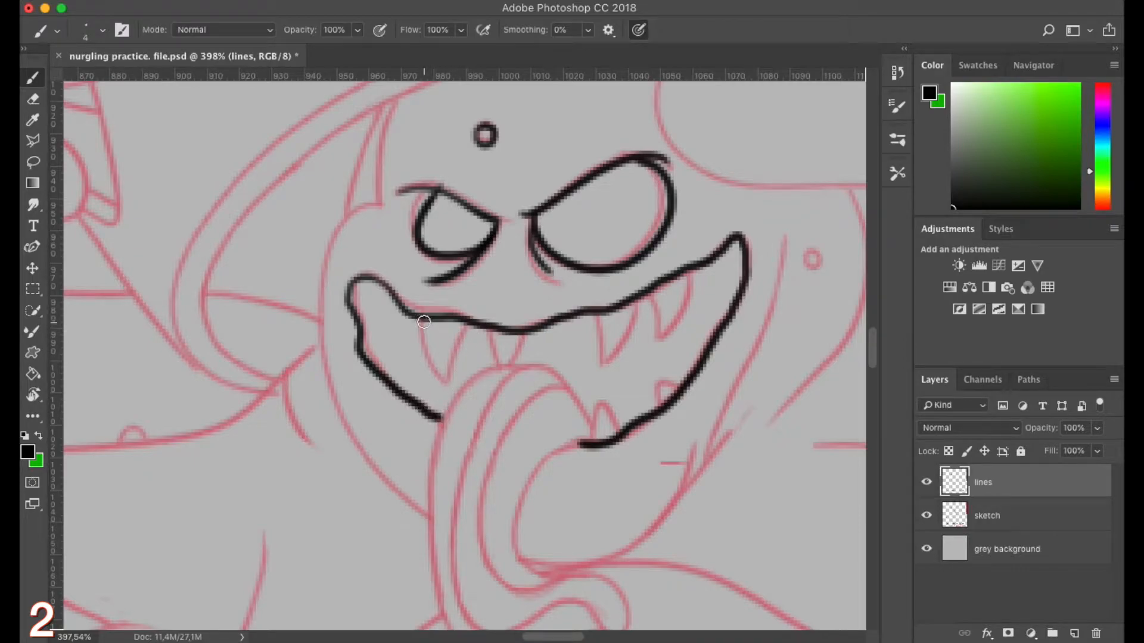
# Ink the pointed upper and lower teeth inside the creature's mouth
pyautogui.moveTo(422, 324)
pyautogui.mouseDown()
pyautogui.moveTo(445, 384)
pyautogui.moveTo(461, 335)
pyautogui.mouseUp()
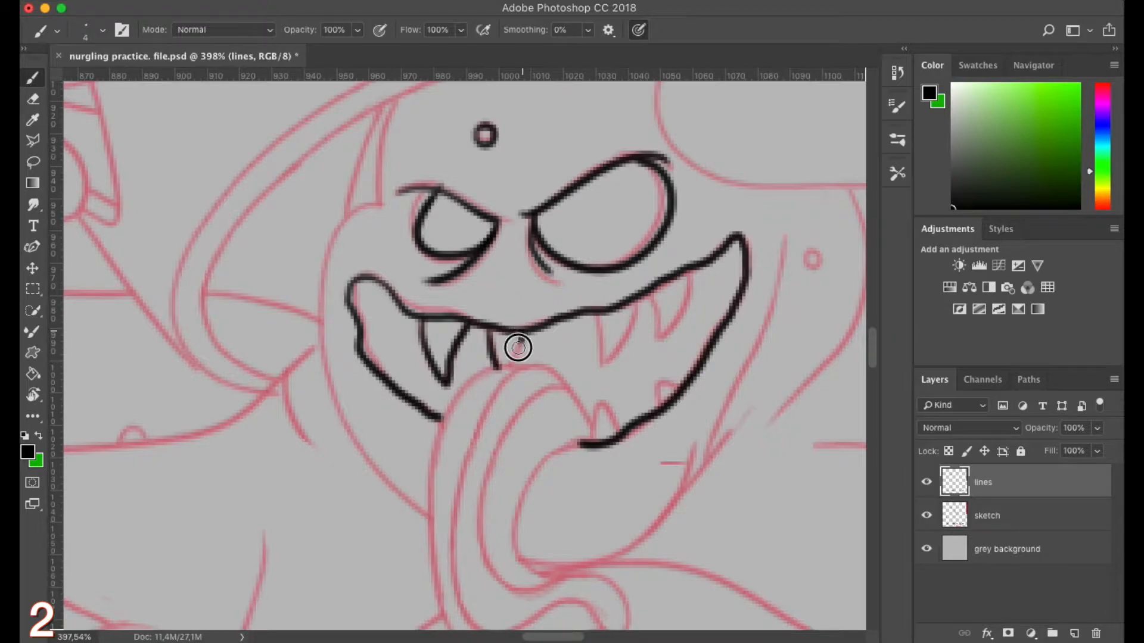
pyautogui.moveTo(601, 332)
pyautogui.mouseDown()
pyautogui.moveTo(617, 355)
pyautogui.moveTo(650, 291)
pyautogui.moveTo(664, 332)
pyautogui.moveTo(687, 276)
pyautogui.mouseUp()
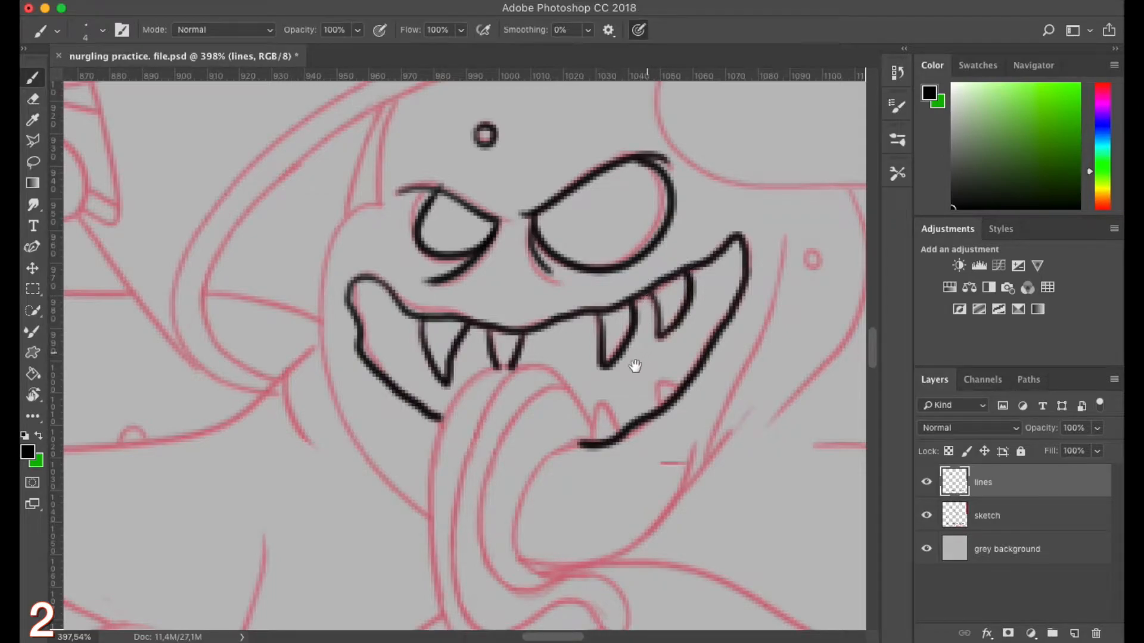
pyautogui.moveTo(638, 364); pyautogui.dragTo(620, 320)
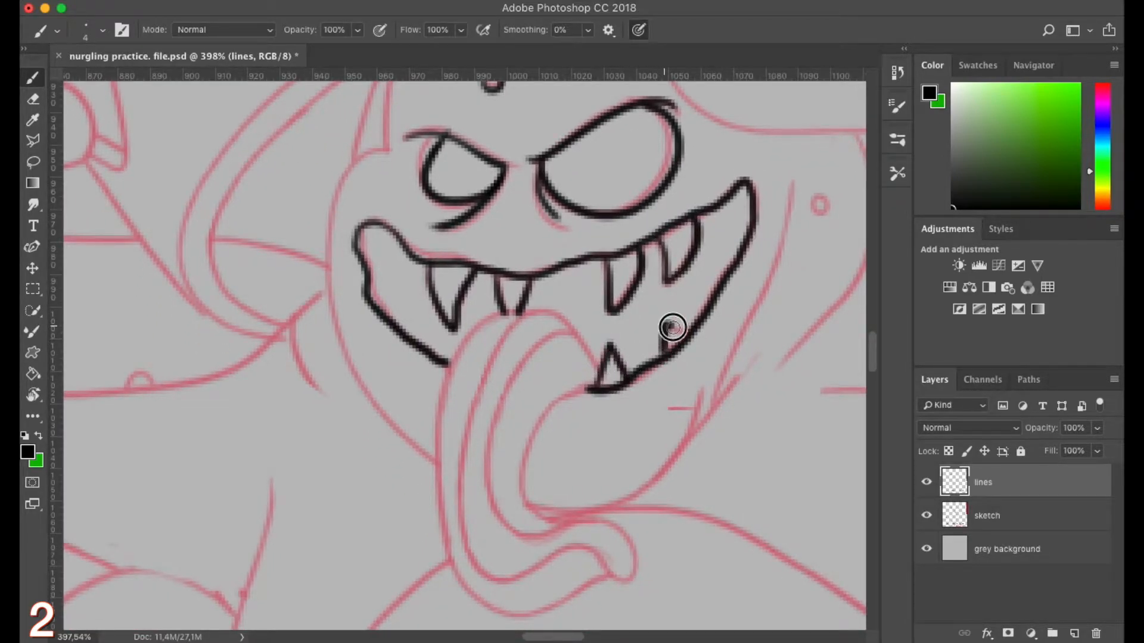
# Set the brush smoothing to 62% and ink the creature's long hanging tongue, its chin and the outer contour of its face
pyautogui.scroll(-5, 578, 369)
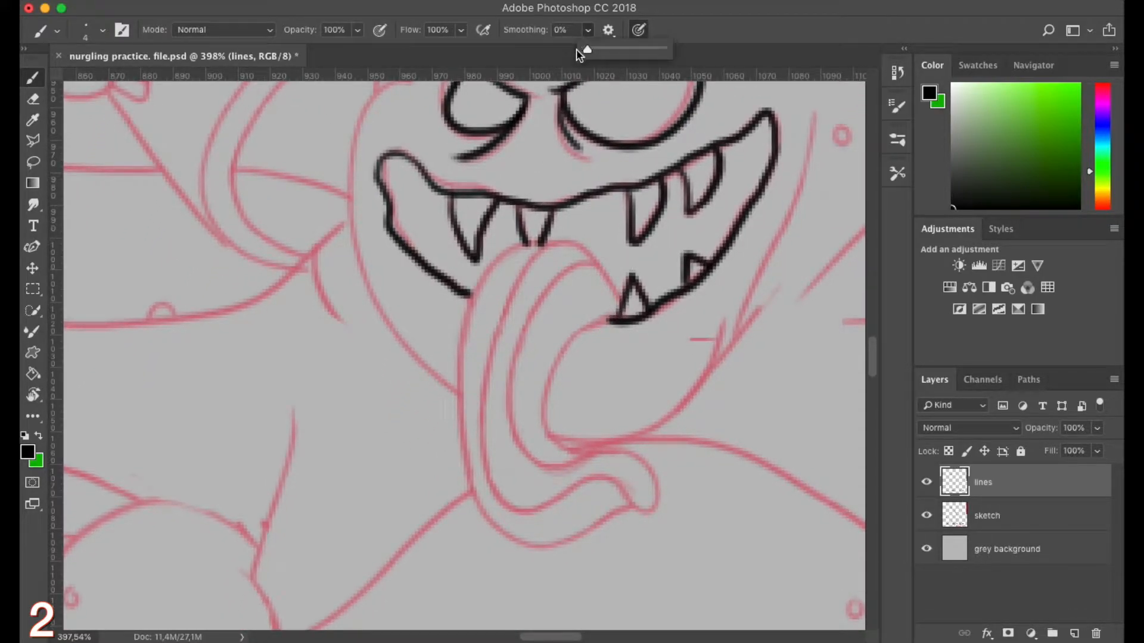
pyautogui.moveTo(592, 52); pyautogui.dragTo(637, 52)
pyautogui.moveTo(622, 305)
pyautogui.mouseDown()
pyautogui.moveTo(539, 227)
pyautogui.moveTo(481, 270)
pyautogui.moveTo(448, 483)
pyautogui.moveTo(546, 558)
pyautogui.moveTo(626, 503)
pyautogui.mouseUp()
pyautogui.moveTo(544, 241)
pyautogui.mouseDown()
pyautogui.moveTo(494, 323)
pyautogui.moveTo(482, 432)
pyautogui.moveTo(508, 520)
pyautogui.moveTo(588, 488)
pyautogui.moveTo(664, 507)
pyautogui.moveTo(624, 442)
pyautogui.moveTo(569, 460)
pyautogui.moveTo(528, 455)
pyautogui.moveTo(500, 385)
pyautogui.moveTo(546, 284)
pyautogui.moveTo(588, 254)
pyautogui.moveTo(616, 289)
pyautogui.moveTo(612, 317)
pyautogui.moveTo(545, 376)
pyautogui.moveTo(549, 461)
pyautogui.moveTo(617, 460)
pyautogui.moveTo(529, 330)
pyautogui.moveTo(418, 418)
pyautogui.moveTo(474, 417)
pyautogui.moveTo(466, 355)
pyautogui.moveTo(423, 236)
pyautogui.moveTo(408, 315)
pyautogui.moveTo(359, 342)
pyautogui.moveTo(386, 488)
pyautogui.moveTo(600, 498)
pyautogui.mouseUp()
pyautogui.scroll(-3, 617, 460)
pyautogui.scroll(5, 454, 309)
pyautogui.scroll(-6, 414, 292)
pyautogui.scroll(1, 423, 236)
pyautogui.moveTo(590, 574); pyautogui.dragTo(642, 480)
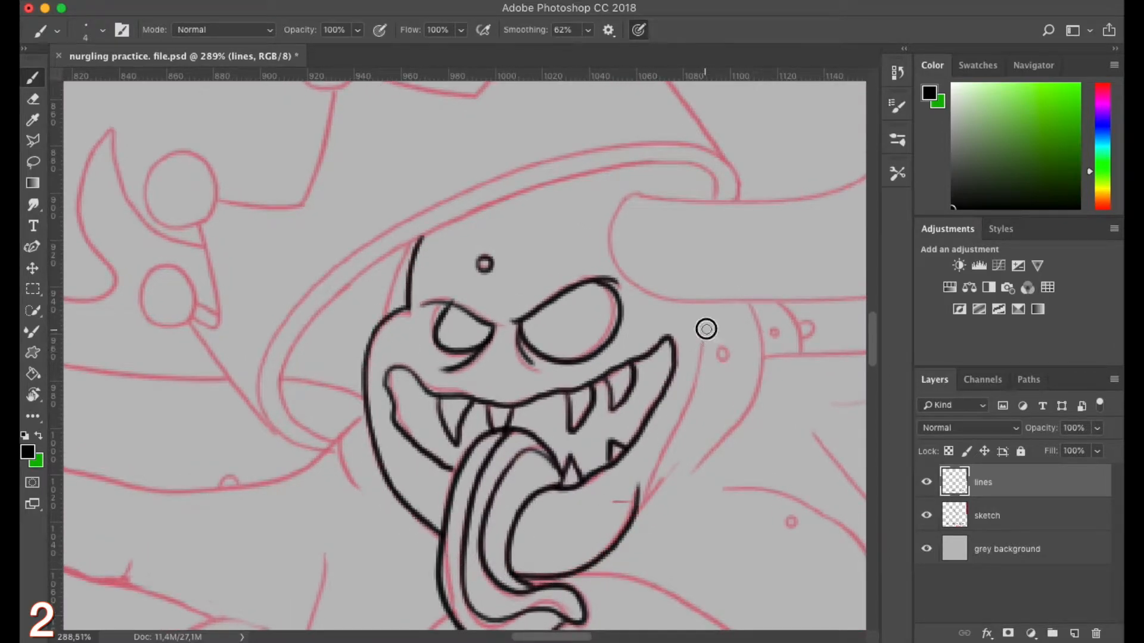
# Ink the crease beside the mouth, the back of the jaw and the wart on the creature's cheek
pyautogui.moveTo(705, 332)
pyautogui.mouseDown()
pyautogui.moveTo(645, 495)
pyautogui.moveTo(619, 530)
pyautogui.mouseUp()
pyautogui.moveTo(752, 301); pyautogui.dragTo(677, 486)
pyautogui.scroll(1, 728, 348)
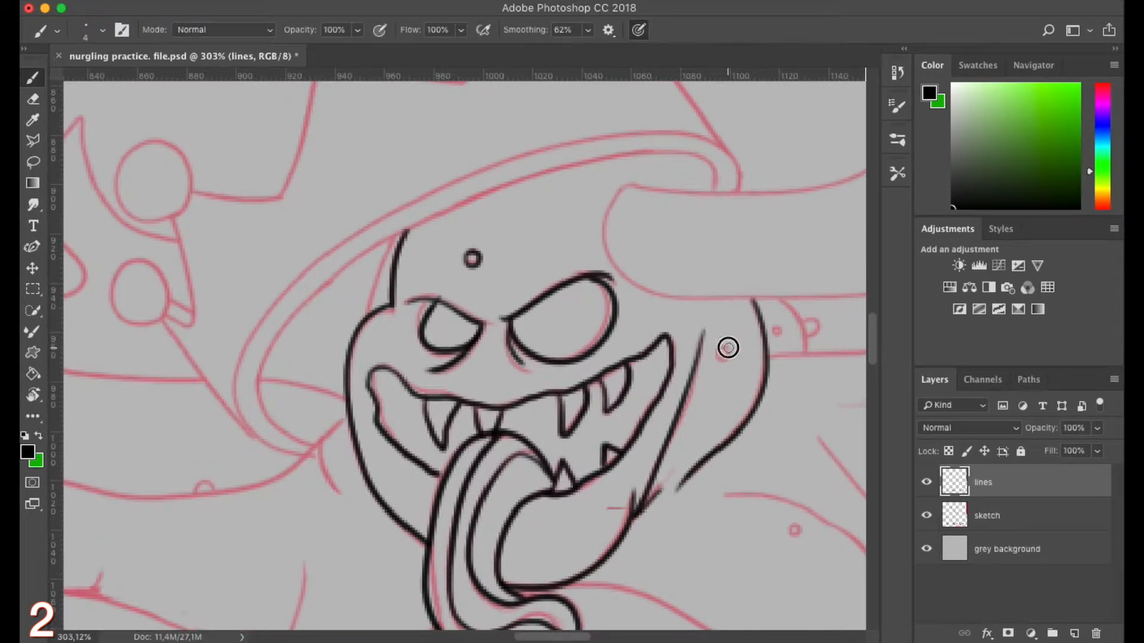
pyautogui.moveTo(464, 373)
pyautogui.mouseDown()
pyautogui.moveTo(506, 379)
pyautogui.moveTo(473, 396)
pyautogui.mouseUp()
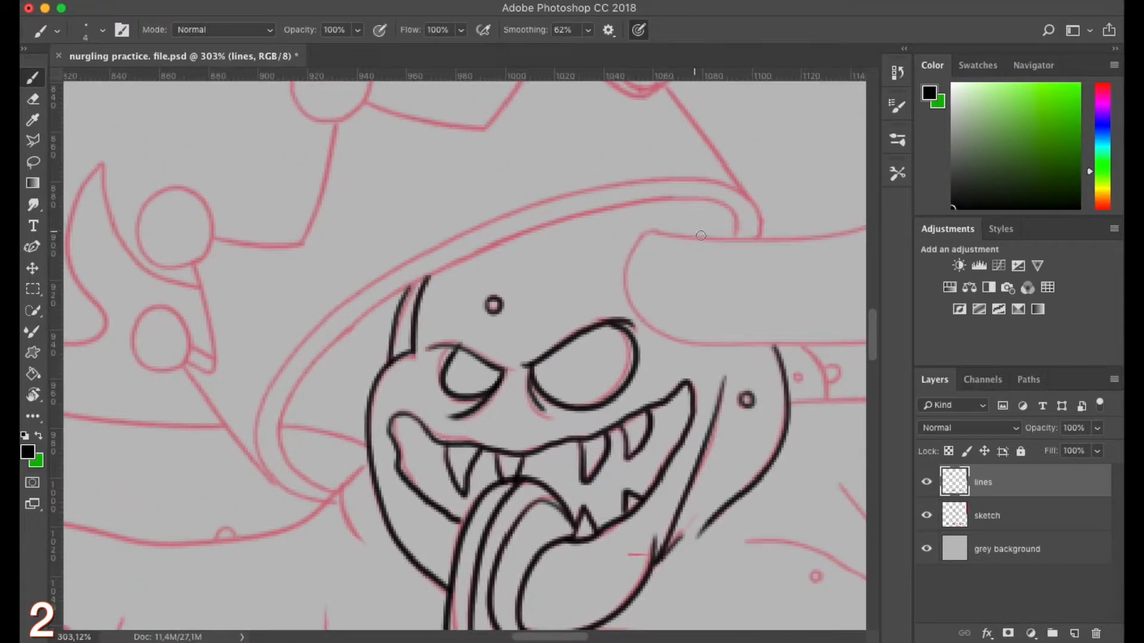
# Rotate the canvas and ink the long inner and outer curves of the crown's rim, redoing strokes that miss the sketch
pyautogui.moveTo(735, 206)
pyautogui.mouseDown()
pyautogui.moveTo(485, 248)
pyautogui.moveTo(363, 501)
pyautogui.moveTo(298, 443)
pyautogui.moveTo(391, 413)
pyautogui.moveTo(401, 327)
pyautogui.moveTo(384, 410)
pyautogui.mouseUp()
pyautogui.press('alt+super+z')
pyautogui.press('r')
pyautogui.press('b')
pyautogui.moveTo(297, 360)
pyautogui.mouseDown()
pyautogui.moveTo(334, 269)
pyautogui.moveTo(530, 357)
pyautogui.moveTo(317, 256)
pyautogui.moveTo(546, 353)
pyautogui.moveTo(445, 273)
pyautogui.moveTo(469, 590)
pyautogui.mouseUp()
pyautogui.press('r')
pyautogui.press('b')
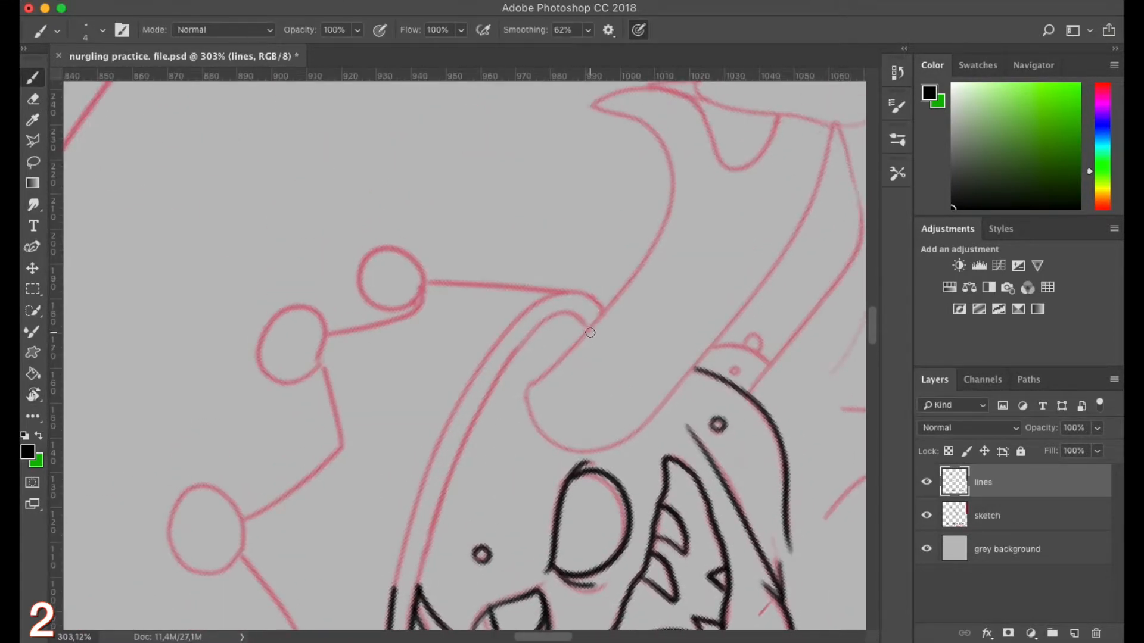
pyautogui.moveTo(531, 317)
pyautogui.mouseDown()
pyautogui.moveTo(474, 406)
pyautogui.moveTo(408, 593)
pyautogui.mouseUp()
pyautogui.press('super+z')
pyautogui.moveTo(589, 329)
pyautogui.mouseDown()
pyautogui.moveTo(495, 373)
pyautogui.moveTo(411, 608)
pyautogui.mouseUp()
pyautogui.moveTo(601, 308)
pyautogui.mouseDown()
pyautogui.moveTo(480, 337)
pyautogui.moveTo(395, 603)
pyautogui.mouseUp()
pyautogui.press('alt+super+z')
pyautogui.moveTo(506, 312); pyautogui.dragTo(390, 601)
# Turn the canvas to a comfortable angle and ink the round balls on the crown's points
pyautogui.moveTo(486, 390); pyautogui.dragTo(435, 392)
pyautogui.press('r')
pyautogui.moveTo(435, 391)
pyautogui.mouseDown()
pyautogui.moveTo(485, 334)
pyautogui.moveTo(494, 410)
pyautogui.moveTo(409, 543)
pyautogui.moveTo(452, 363)
pyautogui.moveTo(419, 306)
pyautogui.moveTo(503, 403)
pyautogui.moveTo(424, 401)
pyautogui.mouseUp()
pyautogui.press('b')
pyautogui.moveTo(583, 393); pyautogui.dragTo(479, 257)
pyautogui.moveTo(540, 392)
pyautogui.mouseDown()
pyautogui.moveTo(512, 365)
pyautogui.moveTo(589, 422)
pyautogui.moveTo(517, 375)
pyautogui.mouseUp()
pyautogui.moveTo(516, 398); pyautogui.dragTo(493, 286)
pyautogui.moveTo(573, 418)
pyautogui.mouseDown()
pyautogui.moveTo(618, 342)
pyautogui.moveTo(539, 391)
pyautogui.mouseUp()
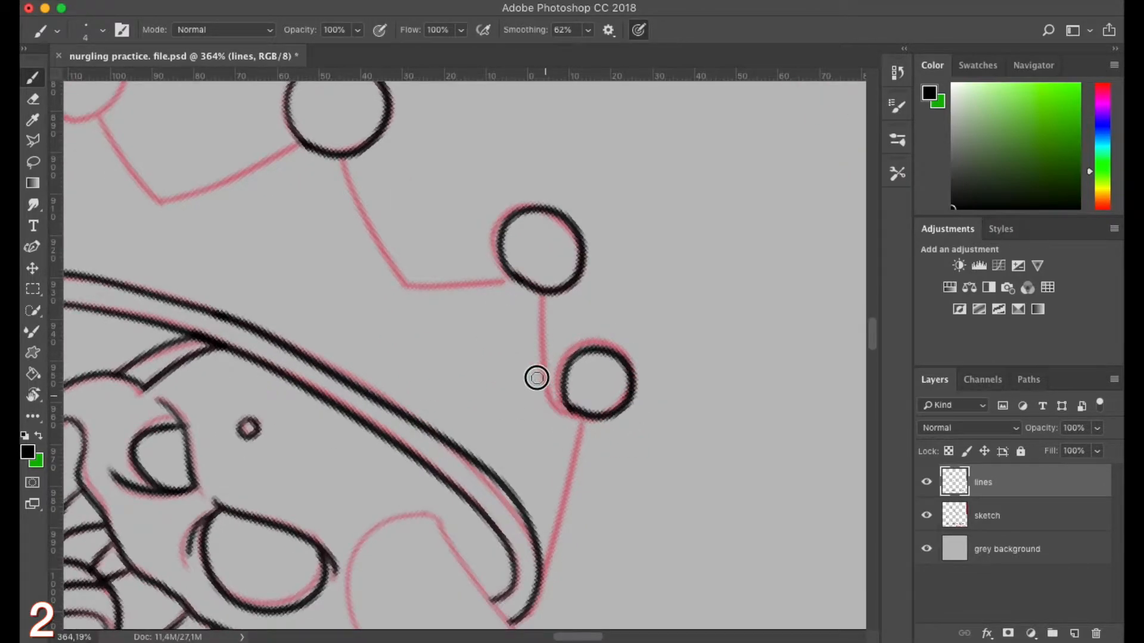
# Ink the small folded tip beneath the crown's outermost ball and the curve joining it to the neighbouring ball
pyautogui.moveTo(271, 292); pyautogui.dragTo(714, 521)
pyautogui.moveTo(523, 349)
pyautogui.mouseDown()
pyautogui.moveTo(553, 245)
pyautogui.moveTo(522, 351)
pyautogui.mouseUp()
pyautogui.moveTo(474, 283); pyautogui.dragTo(545, 281)
pyautogui.moveTo(476, 412)
pyautogui.mouseDown()
pyautogui.moveTo(452, 405)
pyautogui.moveTo(470, 426)
pyautogui.moveTo(471, 412)
pyautogui.mouseUp()
pyautogui.moveTo(571, 422); pyautogui.dragTo(549, 377)
pyautogui.moveTo(453, 366); pyautogui.dragTo(541, 332)
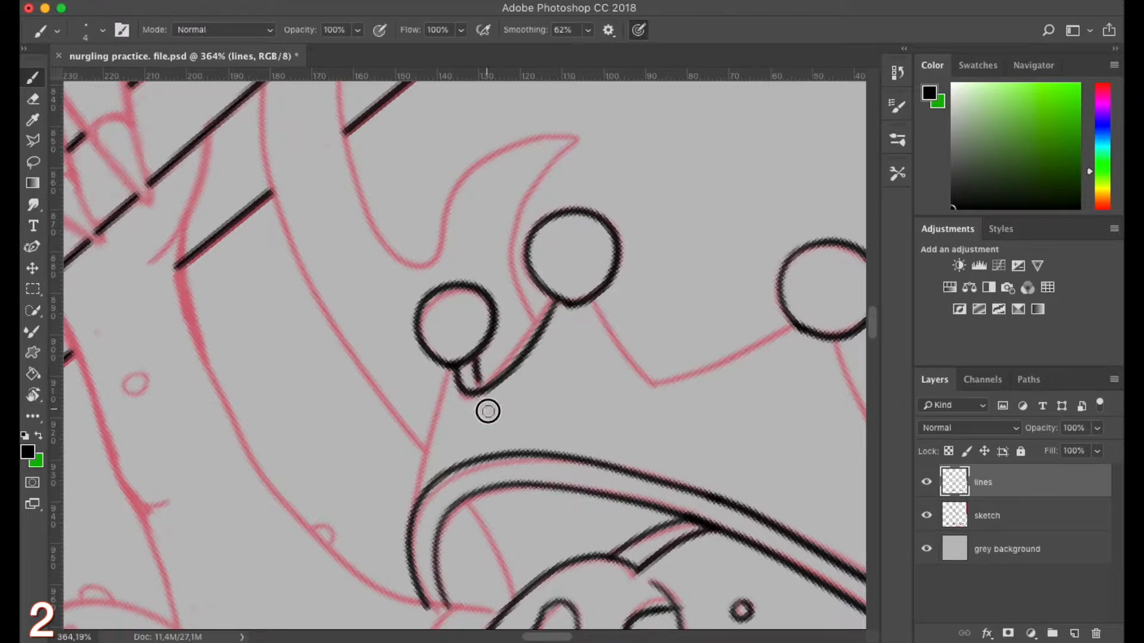
# Ink the remaining curved edges between the crown's balls and the crown's side down to the rim
pyautogui.moveTo(486, 410); pyautogui.dragTo(488, 416)
pyautogui.moveTo(554, 382); pyautogui.dragTo(389, 355)
pyautogui.moveTo(429, 270)
pyautogui.mouseDown()
pyautogui.moveTo(554, 345)
pyautogui.moveTo(658, 267)
pyautogui.mouseUp()
pyautogui.moveTo(618, 385); pyautogui.dragTo(377, 271)
pyautogui.moveTo(438, 199)
pyautogui.mouseDown()
pyautogui.moveTo(536, 333)
pyautogui.moveTo(595, 321)
pyautogui.moveTo(640, 466)
pyautogui.mouseUp()
pyautogui.moveTo(517, 479); pyautogui.dragTo(498, 314)
pyautogui.moveTo(651, 296); pyautogui.dragTo(600, 482)
pyautogui.moveTo(99, 383)
pyautogui.mouseDown()
pyautogui.moveTo(416, 439)
pyautogui.moveTo(481, 561)
pyautogui.mouseUp()
pyautogui.moveTo(408, 238); pyautogui.dragTo(367, 386)
pyautogui.moveTo(439, 429); pyautogui.dragTo(451, 402)
pyautogui.moveTo(437, 347); pyautogui.dragTo(484, 443)
pyautogui.moveTo(393, 230)
pyautogui.mouseDown()
pyautogui.moveTo(445, 399)
pyautogui.moveTo(405, 460)
pyautogui.mouseUp()
# Ink the curved horn beside the crown on the staff side of the head
pyautogui.moveTo(558, 214)
pyautogui.mouseDown()
pyautogui.moveTo(510, 249)
pyautogui.moveTo(536, 431)
pyautogui.mouseUp()
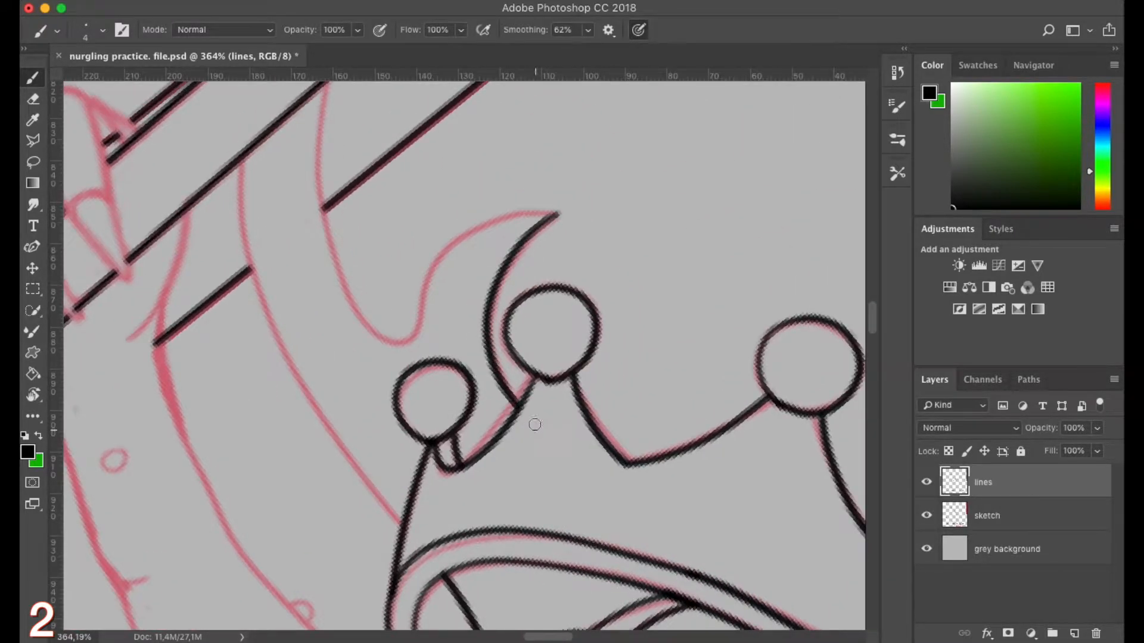
pyautogui.moveTo(430, 317); pyautogui.dragTo(481, 419)
pyautogui.moveTo(380, 177)
pyautogui.mouseDown()
pyautogui.moveTo(376, 373)
pyautogui.moveTo(505, 369)
pyautogui.mouseUp()
pyautogui.moveTo(536, 317); pyautogui.dragTo(642, 315)
pyautogui.moveTo(450, 361); pyautogui.dragTo(576, 340)
pyautogui.moveTo(420, 243)
pyautogui.mouseDown()
pyautogui.moveTo(414, 309)
pyautogui.moveTo(584, 611)
pyautogui.mouseUp()
pyautogui.moveTo(360, 447); pyautogui.dragTo(576, 504)
# Ink the creature's arm and the clawed hand gripping the staff
pyautogui.moveTo(527, 263)
pyautogui.mouseDown()
pyautogui.moveTo(421, 219)
pyautogui.moveTo(468, 354)
pyautogui.moveTo(540, 273)
pyautogui.moveTo(506, 298)
pyautogui.mouseUp()
pyautogui.moveTo(495, 271)
pyautogui.mouseDown()
pyautogui.moveTo(477, 264)
pyautogui.moveTo(513, 423)
pyautogui.moveTo(522, 284)
pyautogui.mouseUp()
pyautogui.moveTo(504, 291)
pyautogui.mouseDown()
pyautogui.moveTo(596, 344)
pyautogui.moveTo(569, 331)
pyautogui.mouseUp()
pyautogui.moveTo(563, 324); pyautogui.dragTo(547, 391)
pyautogui.moveTo(540, 291); pyautogui.dragTo(597, 357)
pyautogui.moveTo(575, 273); pyautogui.dragTo(596, 354)
pyautogui.moveTo(480, 319)
pyautogui.mouseDown()
pyautogui.moveTo(447, 384)
pyautogui.moveTo(497, 292)
pyautogui.mouseUp()
pyautogui.moveTo(670, 263); pyautogui.dragTo(608, 390)
pyautogui.moveTo(493, 438)
pyautogui.mouseDown()
pyautogui.moveTo(498, 291)
pyautogui.moveTo(487, 248)
pyautogui.mouseUp()
pyautogui.moveTo(496, 226)
pyautogui.mouseDown()
pyautogui.moveTo(554, 401)
pyautogui.moveTo(626, 445)
pyautogui.mouseUp()
pyautogui.moveTo(613, 470)
pyautogui.mouseDown()
pyautogui.moveTo(602, 274)
pyautogui.moveTo(621, 365)
pyautogui.mouseUp()
pyautogui.moveTo(599, 497)
pyautogui.mouseDown()
pyautogui.moveTo(615, 260)
pyautogui.moveTo(358, 500)
pyautogui.moveTo(501, 356)
pyautogui.moveTo(506, 426)
pyautogui.moveTo(488, 370)
pyautogui.moveTo(515, 326)
pyautogui.mouseUp()
pyautogui.moveTo(454, 278)
pyautogui.mouseDown()
pyautogui.moveTo(442, 300)
pyautogui.moveTo(487, 277)
pyautogui.moveTo(485, 305)
pyautogui.moveTo(511, 315)
pyautogui.mouseUp()
# Ink the bent leg resting on the throne seat, with its wart and three clawed toes
pyautogui.scroll(5, 486, 278)
pyautogui.hscroll(-8, 486, 278)
pyautogui.moveTo(439, 277)
pyautogui.mouseDown()
pyautogui.moveTo(483, 361)
pyautogui.moveTo(592, 373)
pyautogui.moveTo(646, 404)
pyautogui.mouseUp()
pyautogui.scroll(-5, 592, 326)
pyautogui.scroll(5, 508, 434)
pyautogui.hscroll(4, 508, 434)
pyautogui.moveTo(304, 439)
pyautogui.mouseDown()
pyautogui.moveTo(753, 205)
pyautogui.moveTo(800, 329)
pyautogui.mouseUp()
pyautogui.moveTo(656, 248); pyautogui.dragTo(627, 224)
pyautogui.moveTo(486, 421)
pyautogui.mouseDown()
pyautogui.moveTo(524, 304)
pyautogui.moveTo(488, 334)
pyautogui.moveTo(471, 329)
pyautogui.mouseUp()
pyautogui.moveTo(500, 446); pyautogui.dragTo(283, 329)
pyautogui.moveTo(561, 164); pyautogui.dragTo(408, 271)
pyautogui.moveTo(573, 144); pyautogui.dragTo(428, 217)
pyautogui.moveTo(401, 271); pyautogui.dragTo(612, 323)
# Ink the small round warts scattered across the creature's belly
pyautogui.moveTo(493, 452); pyautogui.dragTo(587, 248)
pyautogui.moveTo(565, 319); pyautogui.dragTo(563, 312)
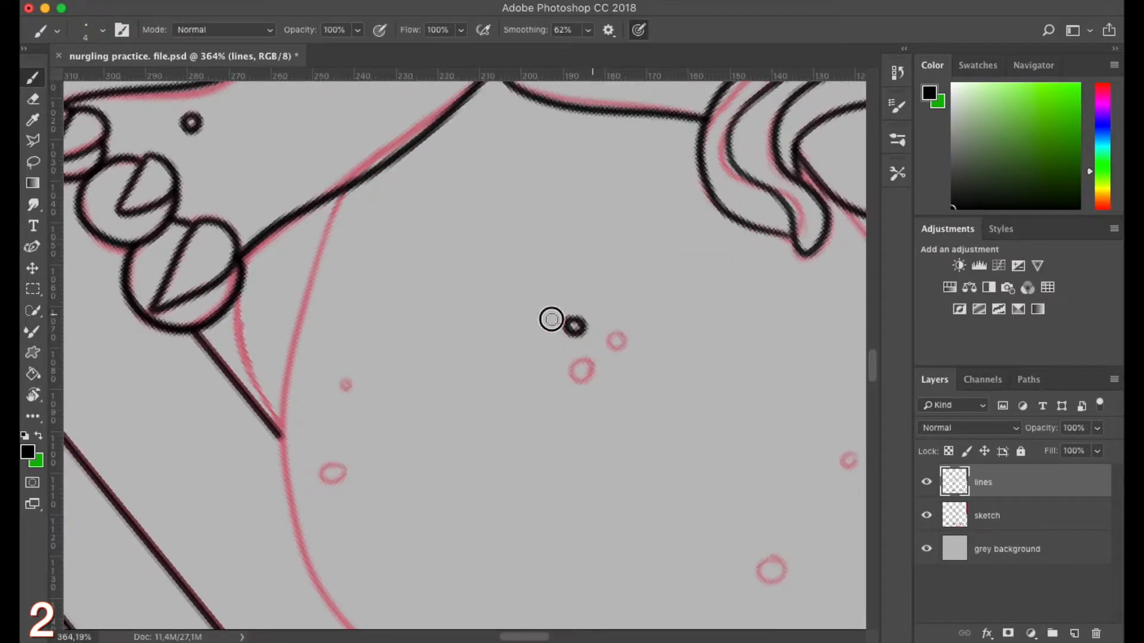
pyautogui.moveTo(574, 358); pyautogui.dragTo(674, 252)
pyautogui.moveTo(421, 367); pyautogui.dragTo(441, 359)
pyautogui.moveTo(461, 298); pyautogui.dragTo(451, 272)
pyautogui.moveTo(467, 298)
pyautogui.mouseDown()
pyautogui.moveTo(375, 334)
pyautogui.moveTo(166, 175)
pyautogui.mouseUp()
pyautogui.moveTo(581, 336)
pyautogui.mouseDown()
pyautogui.moveTo(549, 363)
pyautogui.moveTo(580, 336)
pyautogui.mouseUp()
pyautogui.moveTo(655, 230)
pyautogui.mouseDown()
pyautogui.moveTo(643, 256)
pyautogui.moveTo(653, 229)
pyautogui.mouseUp()
pyautogui.moveTo(707, 234)
pyautogui.mouseDown()
pyautogui.moveTo(540, 359)
pyautogui.moveTo(508, 436)
pyautogui.mouseUp()
pyautogui.moveTo(441, 174)
pyautogui.mouseDown()
pyautogui.moveTo(653, 536)
pyautogui.moveTo(619, 244)
pyautogui.mouseUp()
pyautogui.moveTo(657, 365); pyautogui.dragTo(594, 322)
pyautogui.moveTo(718, 255)
pyautogui.mouseDown()
pyautogui.moveTo(676, 429)
pyautogui.moveTo(631, 422)
pyautogui.mouseUp()
pyautogui.moveTo(627, 434)
pyautogui.mouseDown()
pyautogui.moveTo(634, 444)
pyautogui.moveTo(616, 451)
pyautogui.mouseUp()
pyautogui.moveTo(521, 546)
pyautogui.mouseDown()
pyautogui.moveTo(690, 350)
pyautogui.moveTo(794, 316)
pyautogui.mouseUp()
pyautogui.moveTo(483, 524); pyautogui.dragTo(615, 314)
# Ink the front contour of the leg hanging over the seat and the long claws of its foot
pyautogui.moveTo(703, 253)
pyautogui.mouseDown()
pyautogui.moveTo(531, 273)
pyautogui.moveTo(291, 393)
pyautogui.moveTo(321, 493)
pyautogui.moveTo(285, 541)
pyautogui.mouseUp()
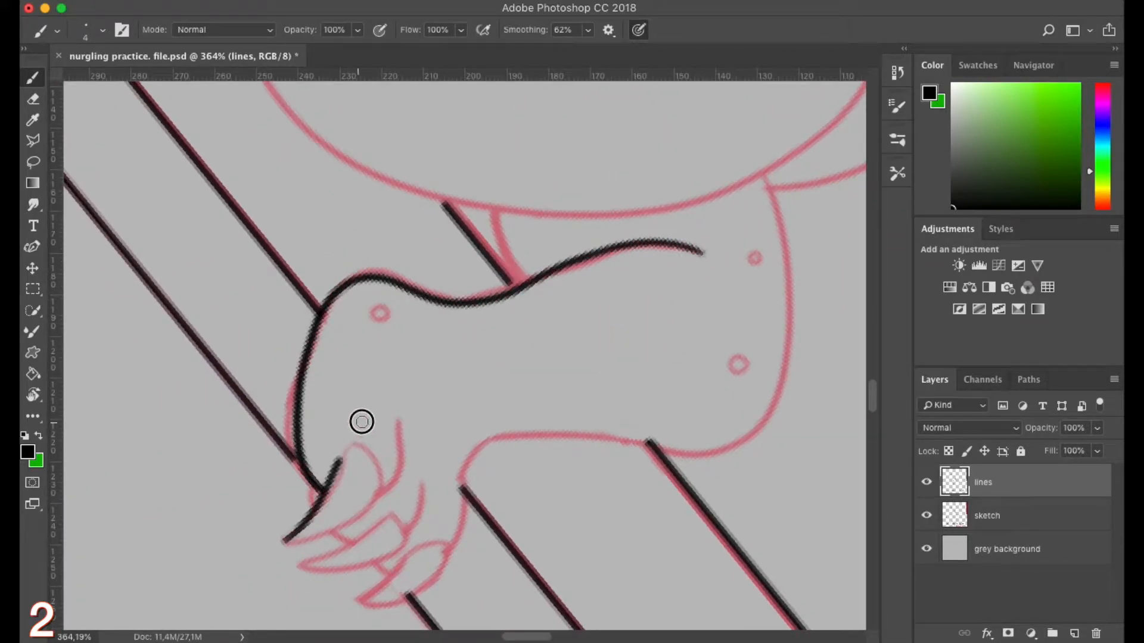
pyautogui.moveTo(326, 483); pyautogui.dragTo(322, 533)
pyautogui.moveTo(385, 510); pyautogui.dragTo(383, 514)
pyautogui.moveTo(385, 525)
pyautogui.mouseDown()
pyautogui.moveTo(424, 394)
pyautogui.moveTo(457, 424)
pyautogui.moveTo(431, 387)
pyautogui.mouseUp()
pyautogui.moveTo(378, 402); pyautogui.dragTo(393, 414)
pyautogui.moveTo(462, 353); pyautogui.dragTo(450, 399)
pyautogui.moveTo(407, 461); pyautogui.dragTo(426, 398)
pyautogui.moveTo(475, 352); pyautogui.dragTo(411, 412)
pyautogui.moveTo(411, 412)
pyautogui.mouseDown()
pyautogui.moveTo(427, 422)
pyautogui.moveTo(505, 363)
pyautogui.mouseUp()
# Ink the back contour of the hanging leg and the round warts on it
pyautogui.moveTo(564, 339); pyautogui.dragTo(436, 473)
pyautogui.moveTo(696, 110)
pyautogui.mouseDown()
pyautogui.moveTo(708, 153)
pyautogui.moveTo(592, 404)
pyautogui.moveTo(373, 444)
pyautogui.moveTo(375, 510)
pyautogui.mouseUp()
pyautogui.moveTo(421, 368); pyautogui.dragTo(468, 410)
pyautogui.moveTo(351, 301); pyautogui.dragTo(375, 315)
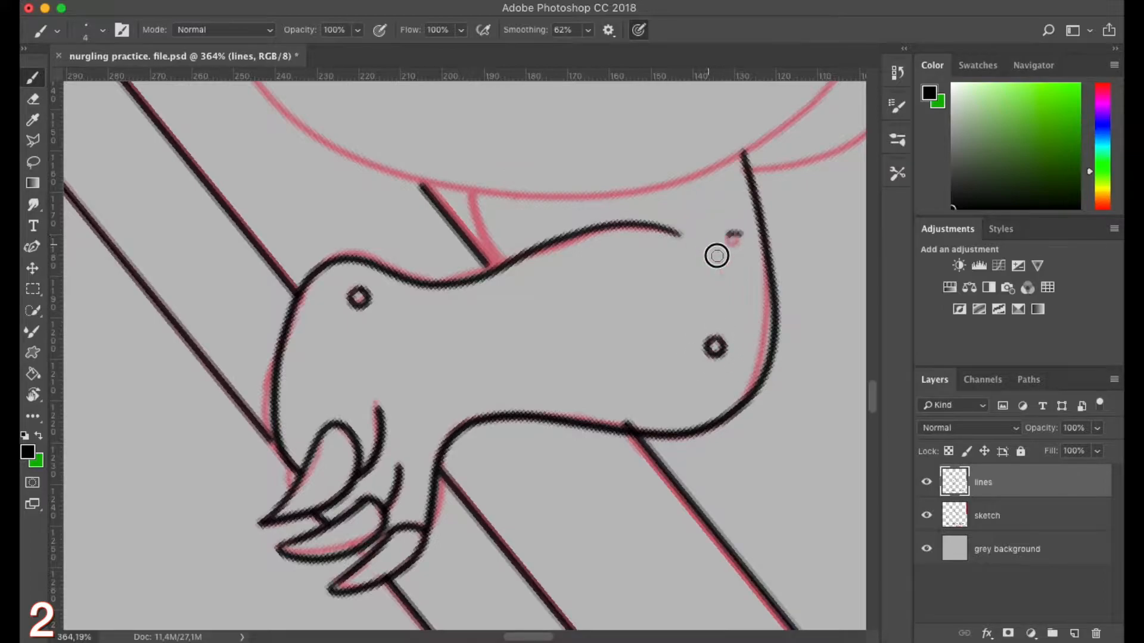
pyautogui.moveTo(733, 231); pyautogui.dragTo(737, 236)
# Ink the round outline of the belly and the sagging chest above it
pyautogui.moveTo(632, 238); pyautogui.dragTo(636, 283)
pyautogui.moveTo(479, 227); pyautogui.dragTo(505, 316)
pyautogui.moveTo(636, 312); pyautogui.dragTo(498, 421)
pyautogui.moveTo(352, 406); pyautogui.dragTo(361, 423)
pyautogui.moveTo(613, 268); pyautogui.dragTo(523, 339)
pyautogui.moveTo(701, 264); pyautogui.dragTo(490, 397)
pyautogui.moveTo(709, 296); pyautogui.dragTo(252, 495)
pyautogui.moveTo(628, 285)
pyautogui.mouseDown()
pyautogui.moveTo(416, 444)
pyautogui.moveTo(370, 429)
pyautogui.mouseUp()
pyautogui.moveTo(500, 491)
pyautogui.mouseDown()
pyautogui.moveTo(475, 437)
pyautogui.moveTo(566, 242)
pyautogui.moveTo(580, 423)
pyautogui.moveTo(484, 432)
pyautogui.mouseUp()
# Ink the raised arm and its spread fingers with pointed claws, plus the warts on the palm
pyautogui.moveTo(480, 410)
pyautogui.mouseDown()
pyautogui.moveTo(606, 365)
pyautogui.moveTo(564, 457)
pyautogui.moveTo(743, 449)
pyautogui.moveTo(738, 477)
pyautogui.mouseUp()
pyautogui.moveTo(687, 356); pyautogui.dragTo(640, 425)
pyautogui.moveTo(426, 321); pyautogui.dragTo(460, 398)
pyautogui.moveTo(444, 594)
pyautogui.mouseDown()
pyautogui.moveTo(357, 429)
pyautogui.moveTo(549, 347)
pyautogui.mouseUp()
pyautogui.moveTo(120, 338)
pyautogui.mouseDown()
pyautogui.moveTo(596, 396)
pyautogui.moveTo(846, 301)
pyautogui.moveTo(817, 292)
pyautogui.mouseUp()
pyautogui.moveTo(818, 292); pyautogui.dragTo(547, 335)
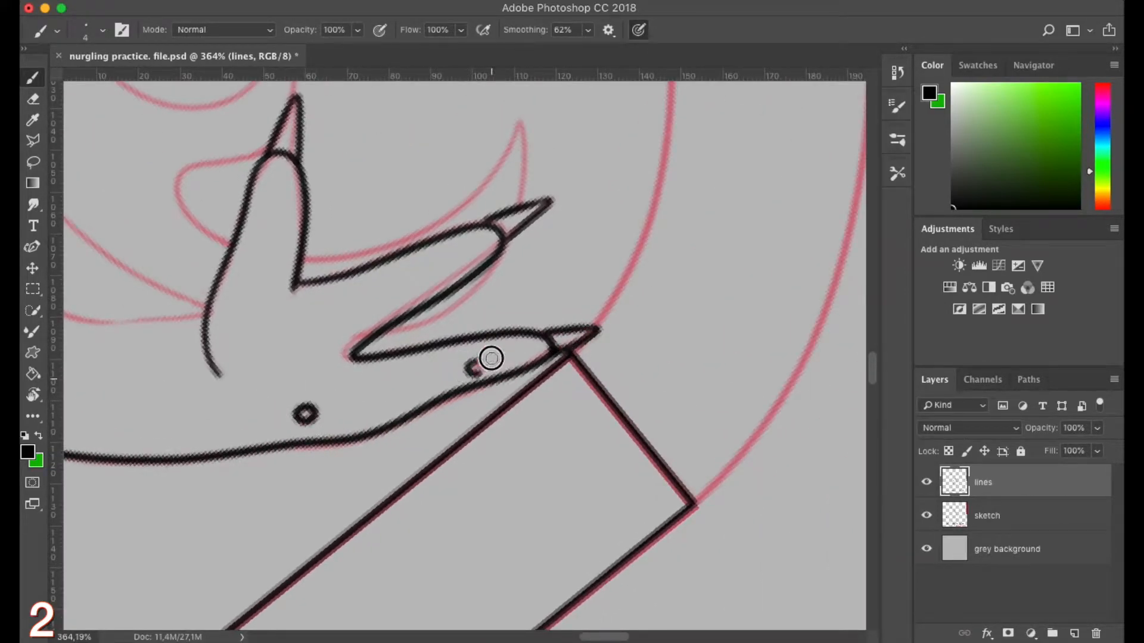
pyautogui.moveTo(494, 362); pyautogui.dragTo(479, 362)
# Ink the remaining thumb of the raised hand and the large curved horn in front of it
pyautogui.moveTo(359, 350); pyautogui.dragTo(349, 467)
pyautogui.moveTo(295, 374)
pyautogui.mouseDown()
pyautogui.moveTo(506, 255)
pyautogui.moveTo(507, 239)
pyautogui.mouseUp()
pyautogui.moveTo(507, 239)
pyautogui.mouseDown()
pyautogui.moveTo(511, 322)
pyautogui.moveTo(389, 463)
pyautogui.moveTo(377, 461)
pyautogui.mouseUp()
pyautogui.moveTo(271, 419)
pyautogui.mouseDown()
pyautogui.moveTo(501, 549)
pyautogui.moveTo(582, 619)
pyautogui.mouseUp()
pyautogui.moveTo(262, 206)
pyautogui.mouseDown()
pyautogui.moveTo(488, 434)
pyautogui.moveTo(579, 349)
pyautogui.moveTo(602, 439)
pyautogui.mouseUp()
pyautogui.moveTo(509, 438); pyautogui.dragTo(543, 352)
pyautogui.moveTo(610, 382)
pyautogui.mouseDown()
pyautogui.moveTo(498, 453)
pyautogui.moveTo(595, 489)
pyautogui.mouseUp()
# Ink the pointed ear below the large horn together with its inner edge and small warts
pyautogui.moveTo(409, 405); pyautogui.dragTo(499, 453)
pyautogui.moveTo(389, 170)
pyautogui.mouseDown()
pyautogui.moveTo(313, 179)
pyautogui.moveTo(465, 459)
pyautogui.moveTo(664, 602)
pyautogui.mouseUp()
pyautogui.moveTo(361, 486)
pyautogui.mouseDown()
pyautogui.moveTo(472, 398)
pyautogui.moveTo(461, 363)
pyautogui.mouseUp()
pyautogui.moveTo(435, 307)
pyautogui.mouseDown()
pyautogui.moveTo(557, 449)
pyautogui.moveTo(730, 471)
pyautogui.mouseUp()
pyautogui.moveTo(699, 357); pyautogui.dragTo(718, 422)
pyautogui.moveTo(515, 351); pyautogui.dragTo(508, 392)
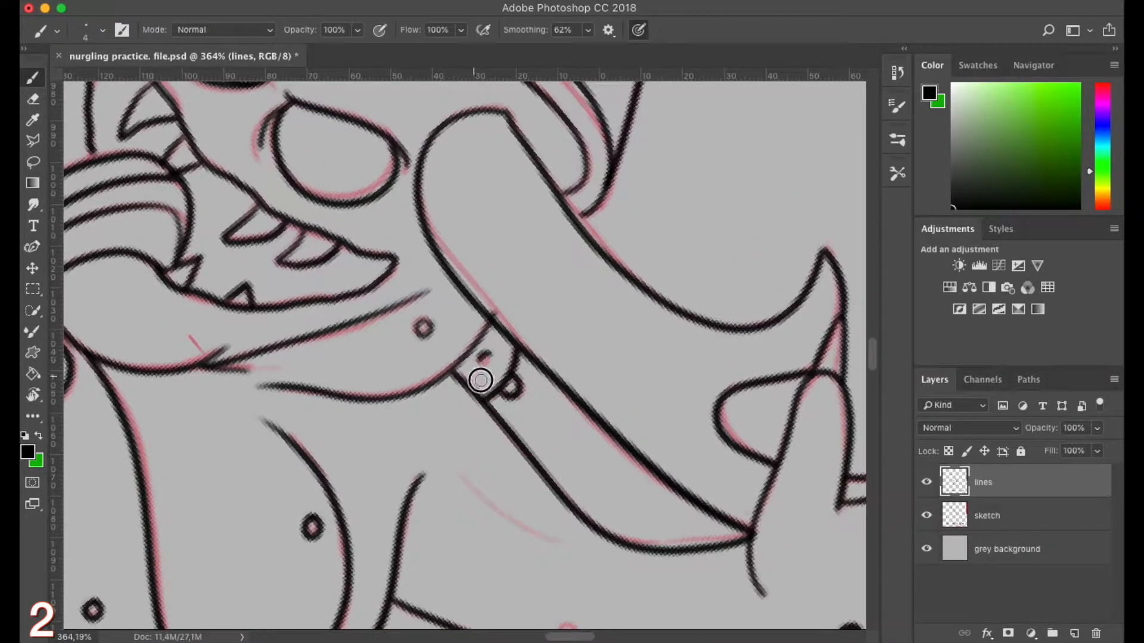
pyautogui.moveTo(433, 315); pyautogui.dragTo(357, 336)
pyautogui.moveTo(358, 343); pyautogui.dragTo(528, 268)
pyautogui.moveTo(273, 268); pyautogui.dragTo(393, 349)
pyautogui.moveTo(315, 471); pyautogui.dragTo(626, 485)
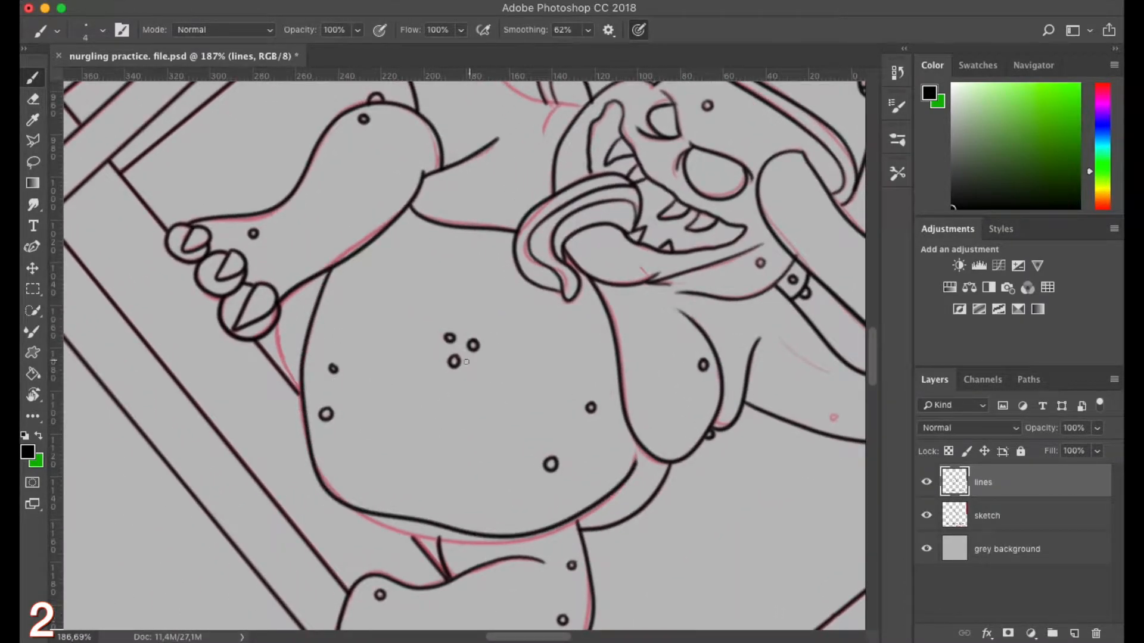
pyautogui.press('super+alt+z')
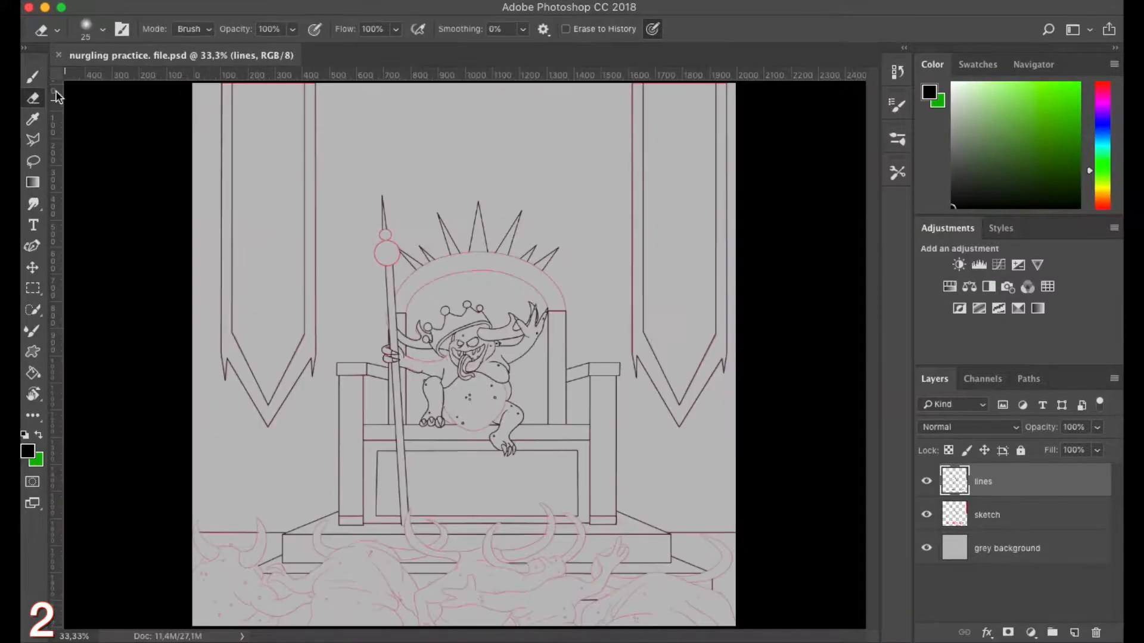
# Ink the shoulder crease and the warts of the seated creature's staff-holding arm with the Brush tool
pyautogui.click(33, 78)
pyautogui.moveTo(411, 362)
pyautogui.mouseDown()
pyautogui.moveTo(447, 366)
pyautogui.moveTo(399, 394)
pyautogui.mouseUp()
pyautogui.moveTo(184, 263)
pyautogui.mouseDown()
pyautogui.moveTo(271, 312)
pyautogui.moveTo(613, 304)
pyautogui.moveTo(705, 220)
pyautogui.mouseUp()
pyautogui.moveTo(652, 279); pyautogui.dragTo(675, 341)
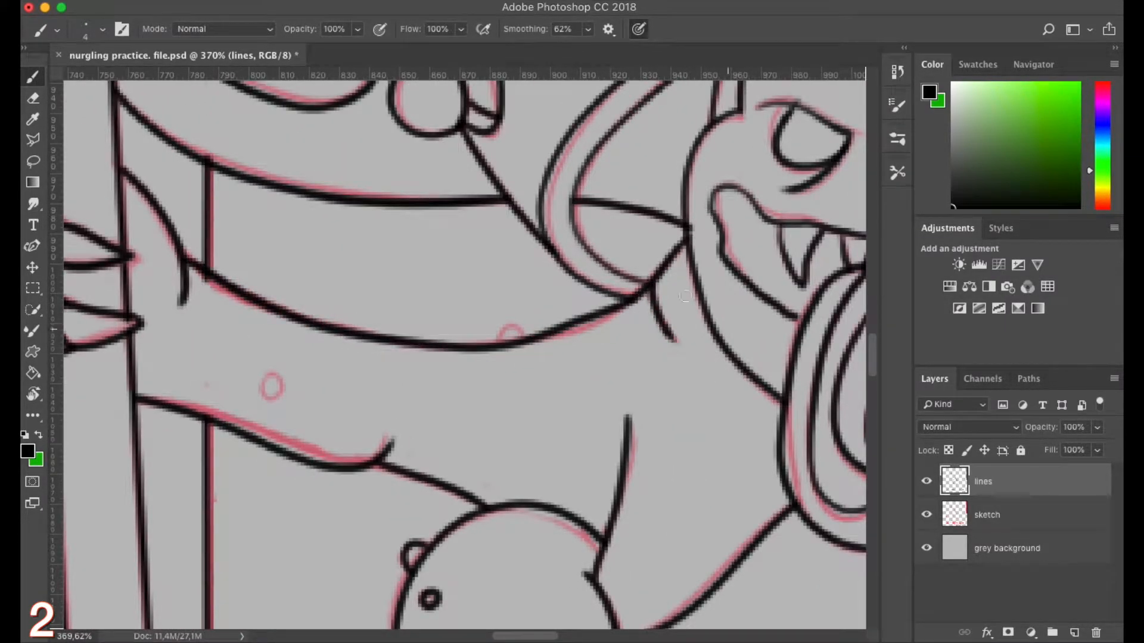
pyautogui.moveTo(293, 404); pyautogui.dragTo(275, 377)
pyautogui.moveTo(510, 373); pyautogui.dragTo(474, 374)
# Ink the rounded back outline of the rightmost foreground creature, reaching down to the canvas edge
pyautogui.moveTo(554, 518)
pyautogui.mouseDown()
pyautogui.moveTo(401, 401)
pyautogui.moveTo(432, 424)
pyautogui.moveTo(381, 412)
pyautogui.mouseUp()
pyautogui.moveTo(455, 507)
pyautogui.mouseDown()
pyautogui.moveTo(659, 442)
pyautogui.moveTo(711, 240)
pyautogui.mouseUp()
pyautogui.moveTo(402, 368); pyautogui.dragTo(360, 374)
pyautogui.moveTo(376, 380); pyautogui.dragTo(391, 539)
pyautogui.moveTo(350, 394); pyautogui.dragTo(356, 167)
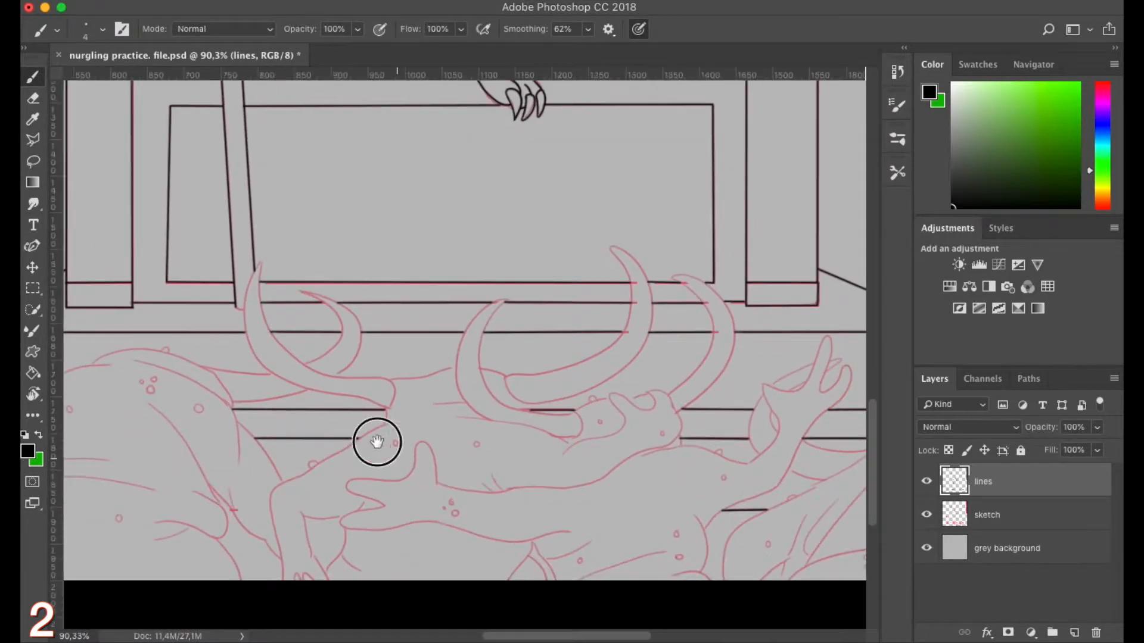
pyautogui.moveTo(400, 461); pyautogui.dragTo(77, 339)
pyautogui.moveTo(429, 387); pyautogui.dragTo(453, 390)
pyautogui.moveTo(387, 424); pyautogui.dragTo(304, 464)
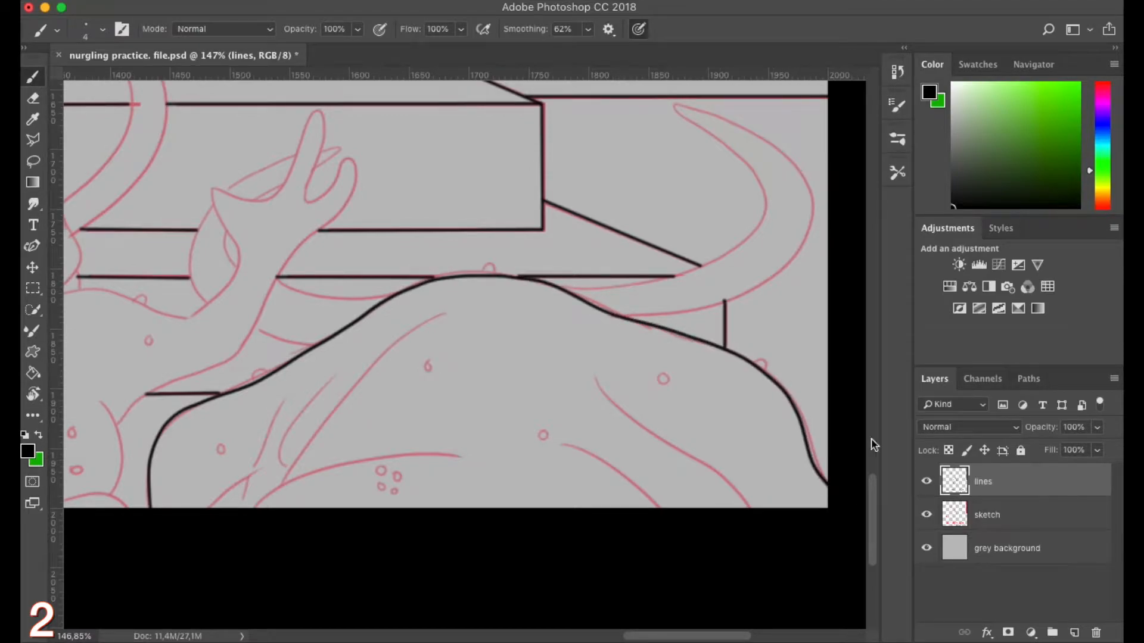
# Ink both edges of the curved horn rising behind the rightmost creature, plus the wart on top of its back
pyautogui.moveTo(635, 370); pyautogui.dragTo(604, 464)
pyautogui.moveTo(719, 260); pyautogui.dragTo(778, 271)
pyautogui.press('alt+super+y')
pyautogui.moveTo(527, 383); pyautogui.dragTo(732, 323)
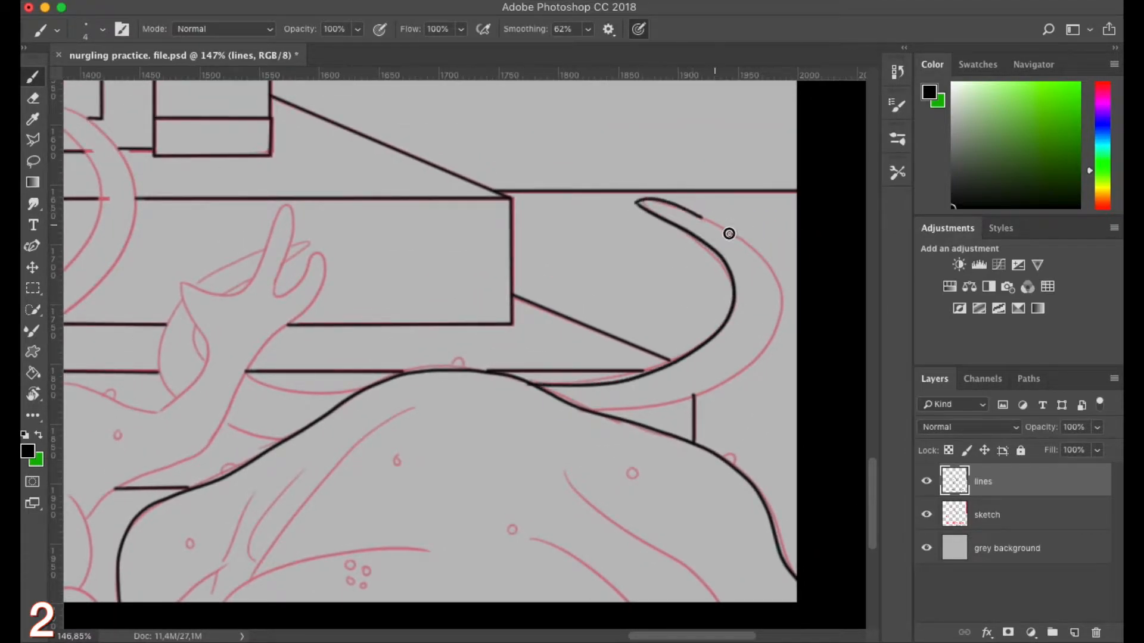
pyautogui.moveTo(396, 380); pyautogui.dragTo(617, 360)
pyautogui.moveTo(566, 405)
pyautogui.mouseDown()
pyautogui.moveTo(599, 409)
pyautogui.moveTo(400, 411)
pyautogui.mouseUp()
pyautogui.moveTo(566, 319); pyautogui.dragTo(571, 304)
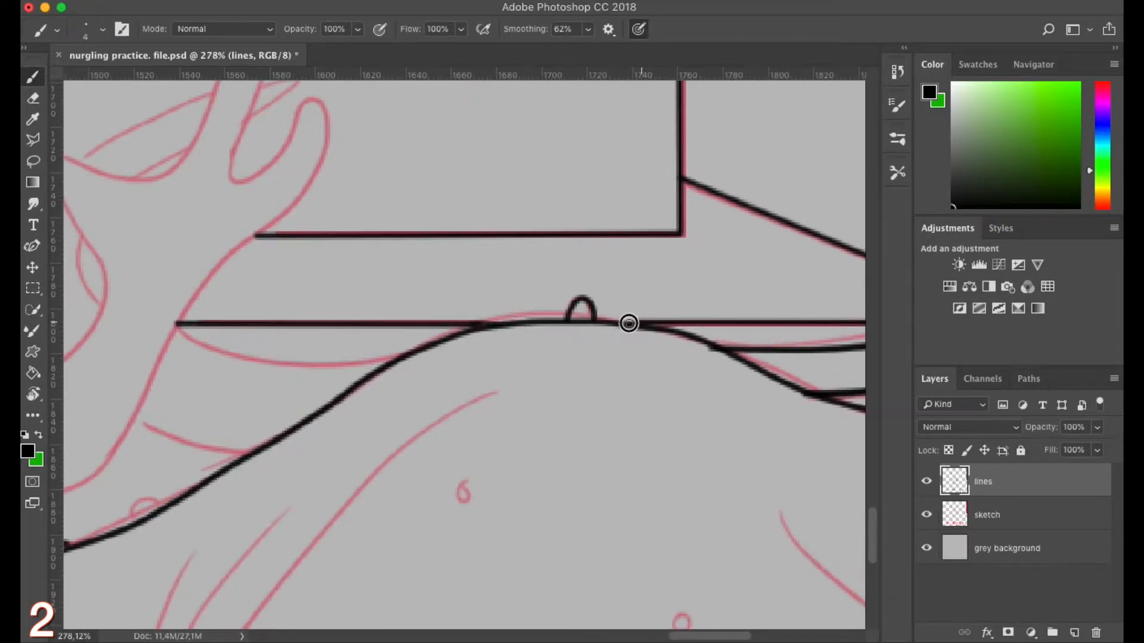
# Ink the long skin folds and the low curved line on the inner side of the rightmost creature's body
pyautogui.scroll(-10, 566, 360)
pyautogui.moveTo(234, 528); pyautogui.dragTo(644, 412)
pyautogui.scroll(3, 644, 412)
pyautogui.moveTo(268, 536)
pyautogui.mouseDown()
pyautogui.moveTo(403, 343)
pyautogui.moveTo(588, 212)
pyautogui.mouseUp()
pyautogui.moveTo(465, 334); pyautogui.dragTo(505, 292)
pyautogui.moveTo(407, 287)
pyautogui.mouseDown()
pyautogui.moveTo(315, 479)
pyautogui.moveTo(422, 420)
pyautogui.mouseUp()
pyautogui.moveTo(389, 268); pyautogui.dragTo(337, 399)
pyautogui.moveTo(341, 395); pyautogui.dragTo(225, 495)
pyautogui.moveTo(544, 412); pyautogui.dragTo(284, 423)
# Ink the wart cluster, the single warts and the two long diagonal folds on the rightmost creature's back
pyautogui.moveTo(316, 409); pyautogui.dragTo(329, 406)
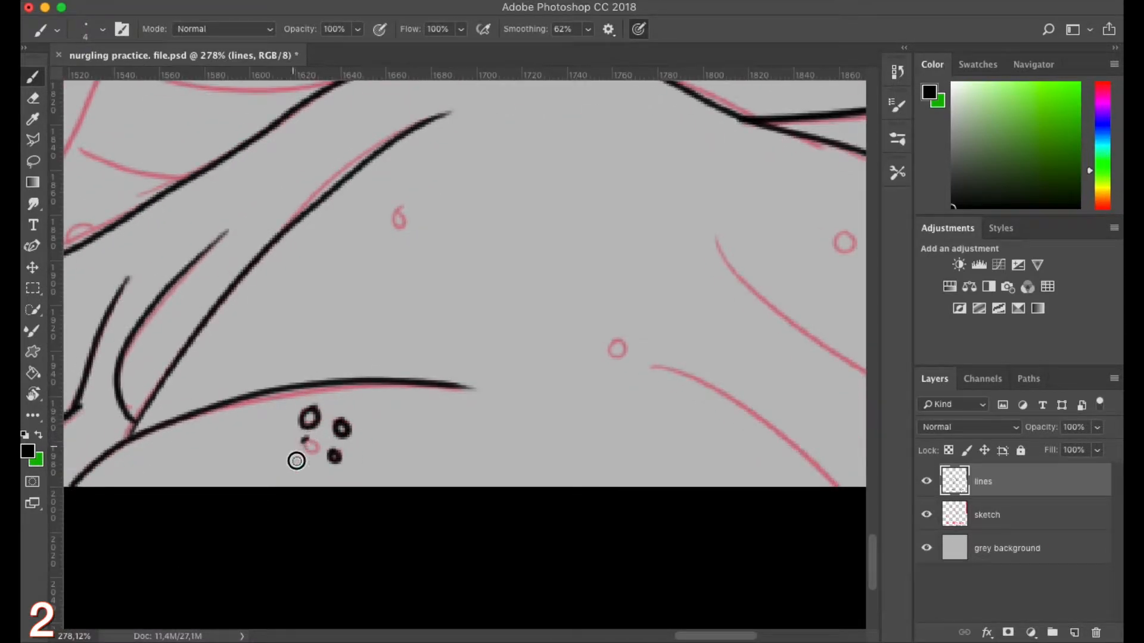
pyautogui.moveTo(617, 338); pyautogui.dragTo(614, 340)
pyautogui.hscroll(10, 539, 391)
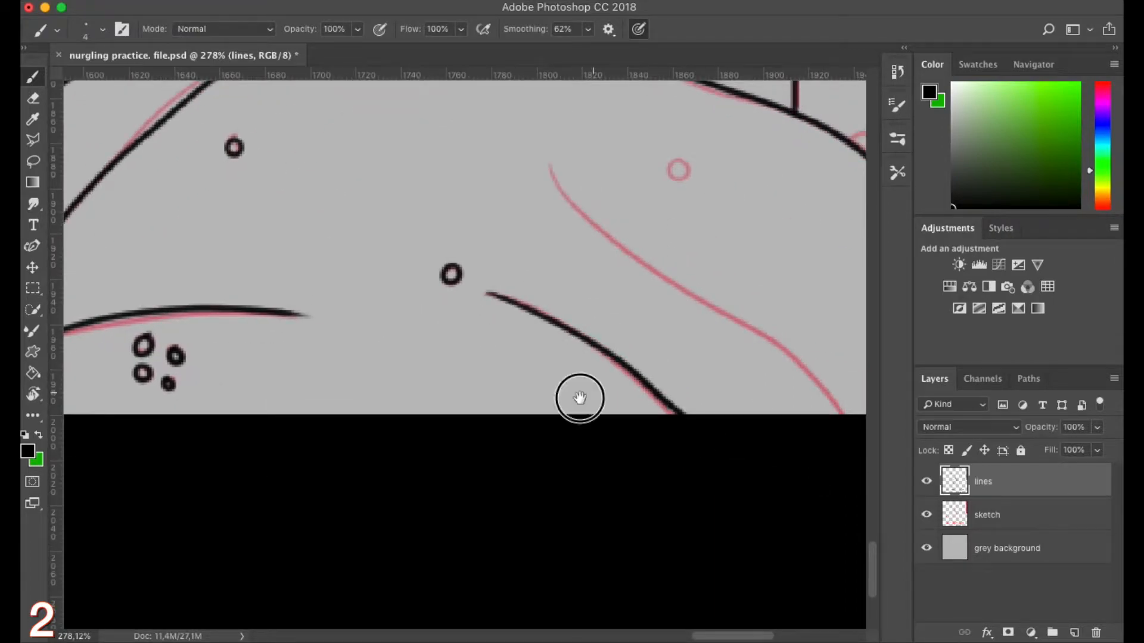
pyautogui.scroll(3, 603, 383)
pyautogui.moveTo(475, 302); pyautogui.dragTo(453, 303)
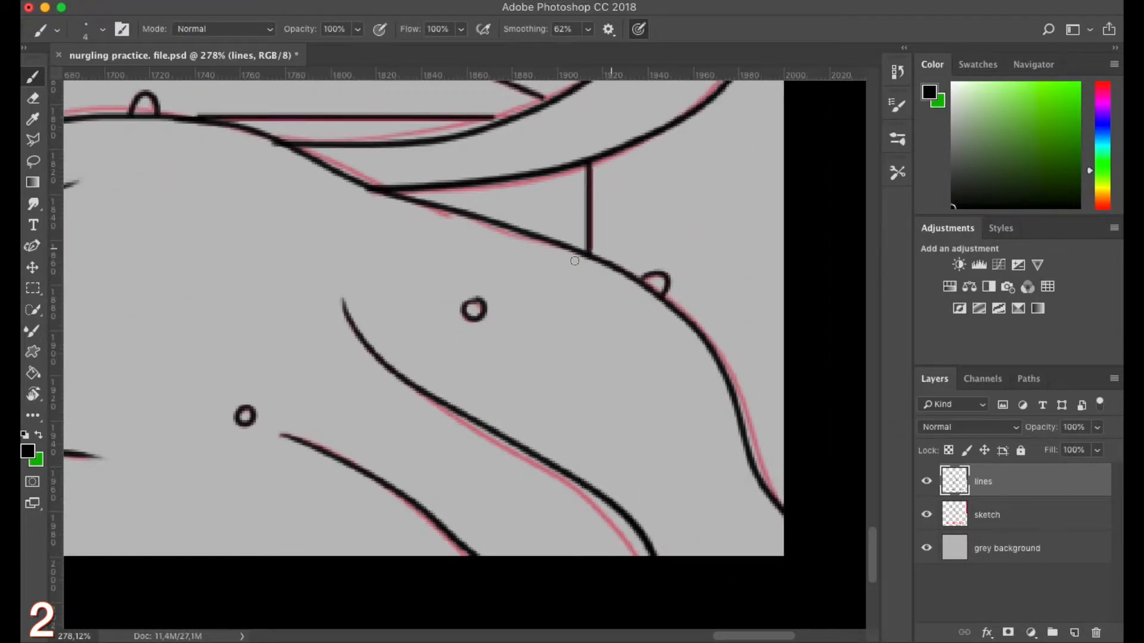
# Ink the shoulder, raised arm and spread fingers of the middle foreground creature, including the fold under the arm
pyautogui.moveTo(149, 358); pyautogui.dragTo(814, 363)
pyautogui.keyDown('super'); pyautogui.moveTo(342, 370); pyautogui.dragTo(269, 353); pyautogui.keyUp('super')
pyautogui.moveTo(268, 352); pyautogui.dragTo(390, 541)
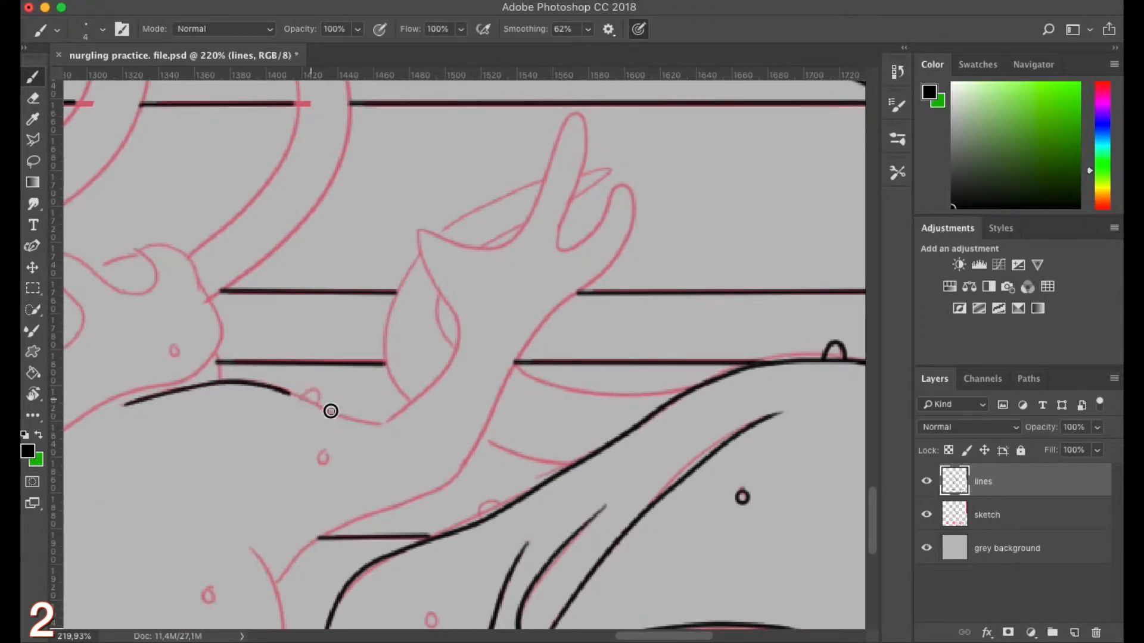
pyautogui.moveTo(323, 407); pyautogui.dragTo(471, 317)
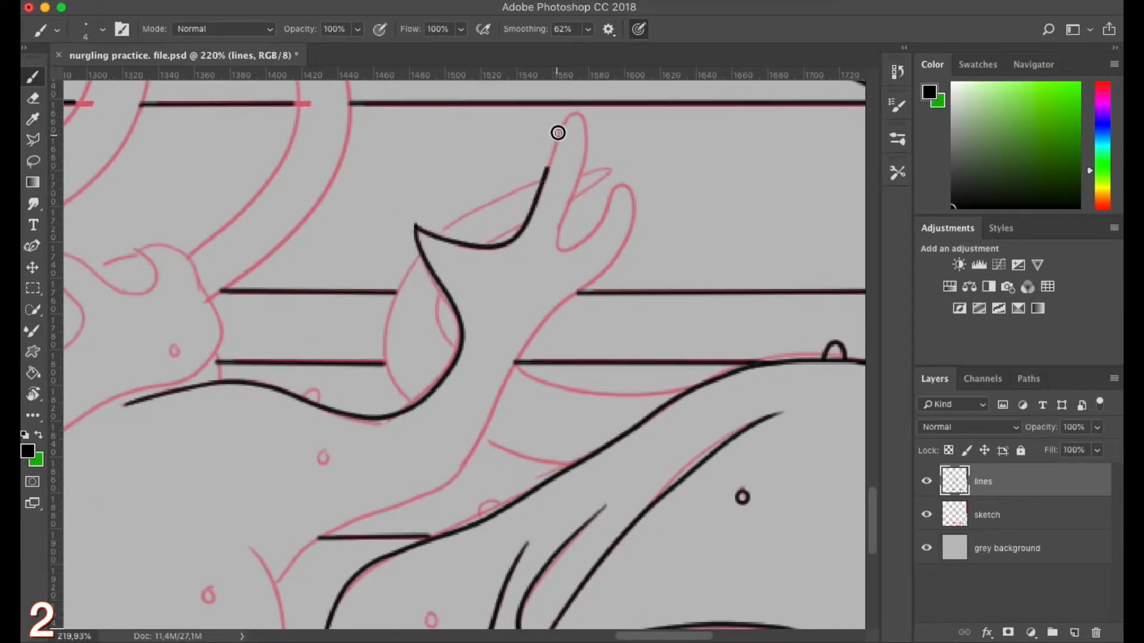
pyautogui.moveTo(533, 332)
pyautogui.mouseDown()
pyautogui.moveTo(426, 501)
pyautogui.moveTo(268, 588)
pyautogui.mouseUp()
pyautogui.moveTo(315, 410); pyautogui.dragTo(338, 306)
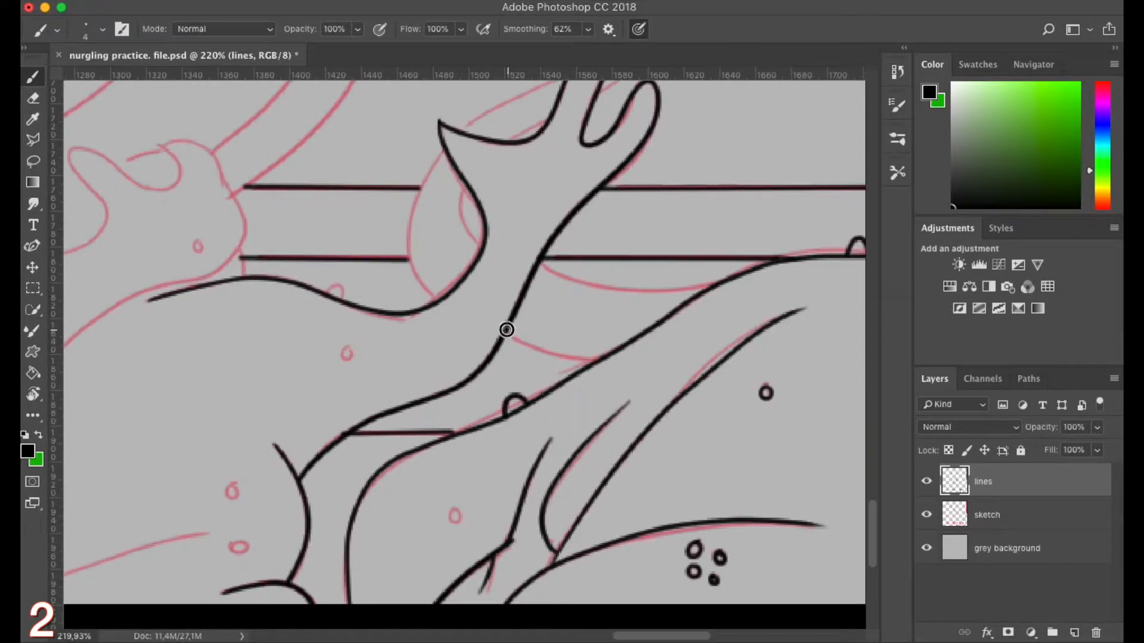
# Ink the two folds beside the raised arm, the finger behind the hand and the rounded shape behind the forearm
pyautogui.moveTo(538, 260); pyautogui.dragTo(727, 286)
pyautogui.moveTo(559, 312); pyautogui.dragTo(530, 458)
pyautogui.moveTo(577, 214); pyautogui.dragTo(616, 209)
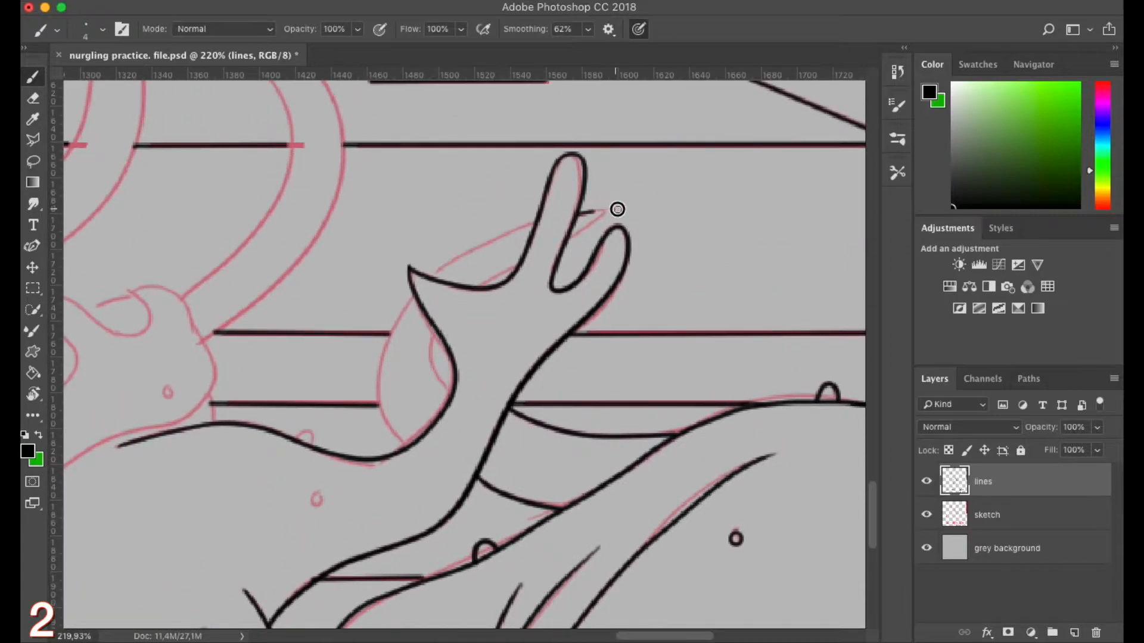
pyautogui.moveTo(439, 329); pyautogui.dragTo(444, 398)
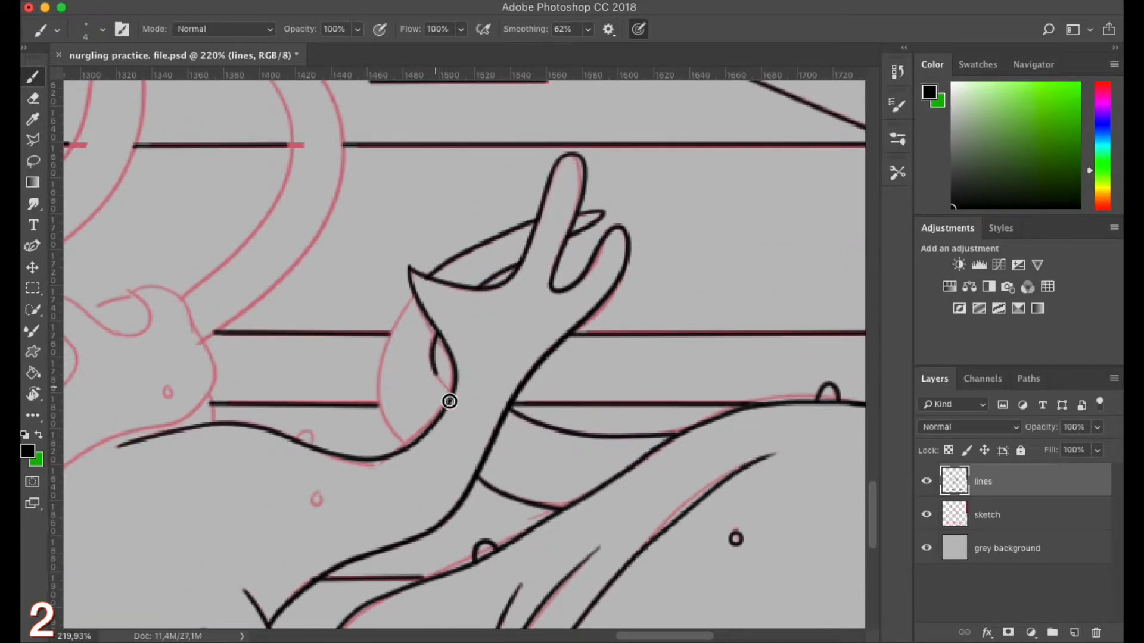
pyautogui.moveTo(381, 346); pyautogui.dragTo(407, 446)
# Ink the knobbly head outline of the middle creature and both edges of the curved horn on its right
pyautogui.moveTo(299, 416)
pyautogui.mouseDown()
pyautogui.moveTo(434, 490)
pyautogui.moveTo(444, 562)
pyautogui.mouseUp()
pyautogui.moveTo(332, 441); pyautogui.dragTo(562, 301)
pyautogui.moveTo(298, 457)
pyautogui.mouseDown()
pyautogui.moveTo(350, 411)
pyautogui.moveTo(401, 299)
pyautogui.moveTo(518, 298)
pyautogui.moveTo(566, 317)
pyautogui.moveTo(566, 415)
pyautogui.moveTo(319, 531)
pyautogui.moveTo(125, 521)
pyautogui.moveTo(125, 502)
pyautogui.mouseUp()
pyautogui.moveTo(125, 503); pyautogui.dragTo(68, 539)
pyautogui.moveTo(406, 347)
pyautogui.mouseDown()
pyautogui.moveTo(469, 329)
pyautogui.moveTo(434, 460)
pyautogui.mouseUp()
pyautogui.moveTo(474, 185)
pyautogui.mouseDown()
pyautogui.moveTo(528, 217)
pyautogui.moveTo(576, 305)
pyautogui.moveTo(548, 393)
pyautogui.moveTo(459, 476)
pyautogui.mouseUp()
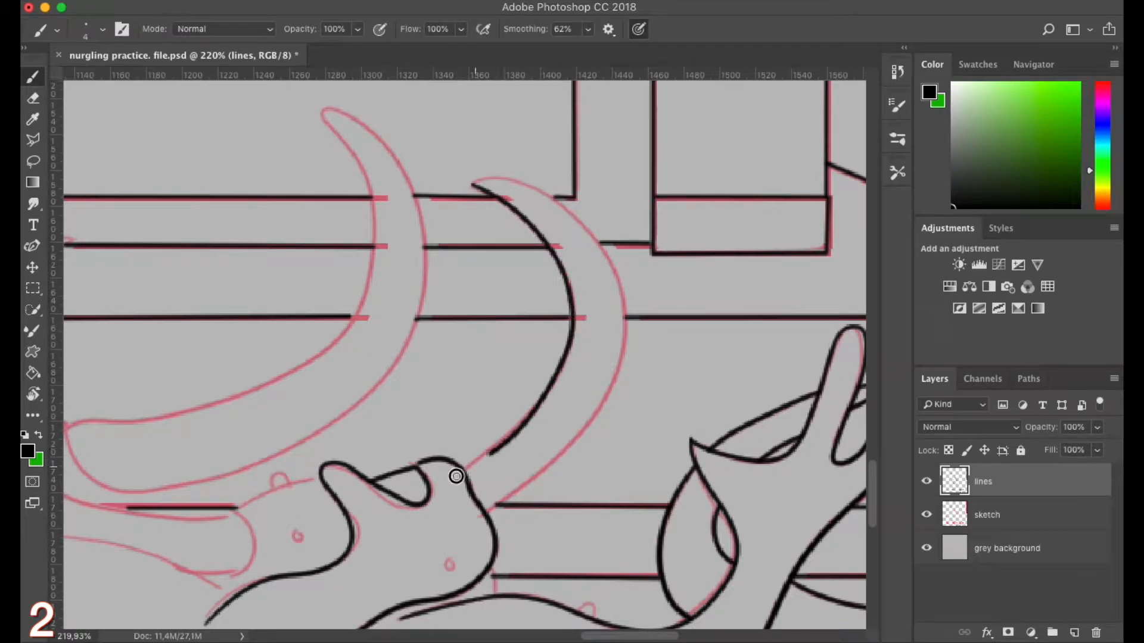
pyautogui.moveTo(471, 184)
pyautogui.mouseDown()
pyautogui.moveTo(551, 187)
pyautogui.moveTo(633, 283)
pyautogui.moveTo(597, 421)
pyautogui.moveTo(483, 513)
pyautogui.mouseUp()
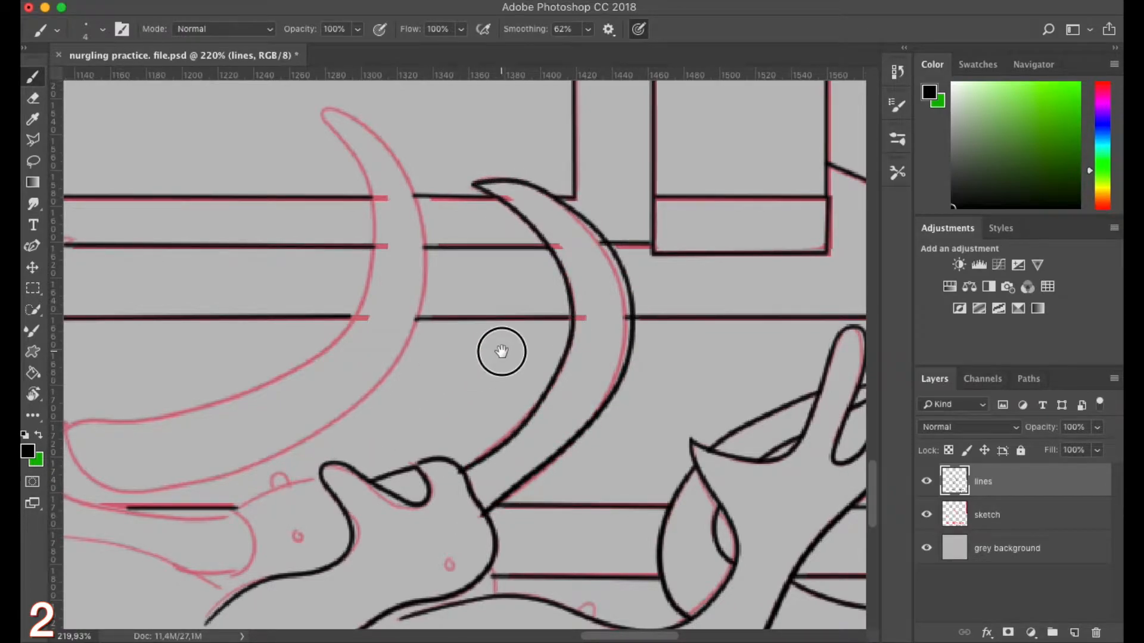
# Ink the top edge and warts of the middle creature's head, plus the large horn sweeping up from it
pyautogui.moveTo(500, 352); pyautogui.dragTo(669, 247)
pyautogui.moveTo(412, 404); pyautogui.dragTo(509, 366)
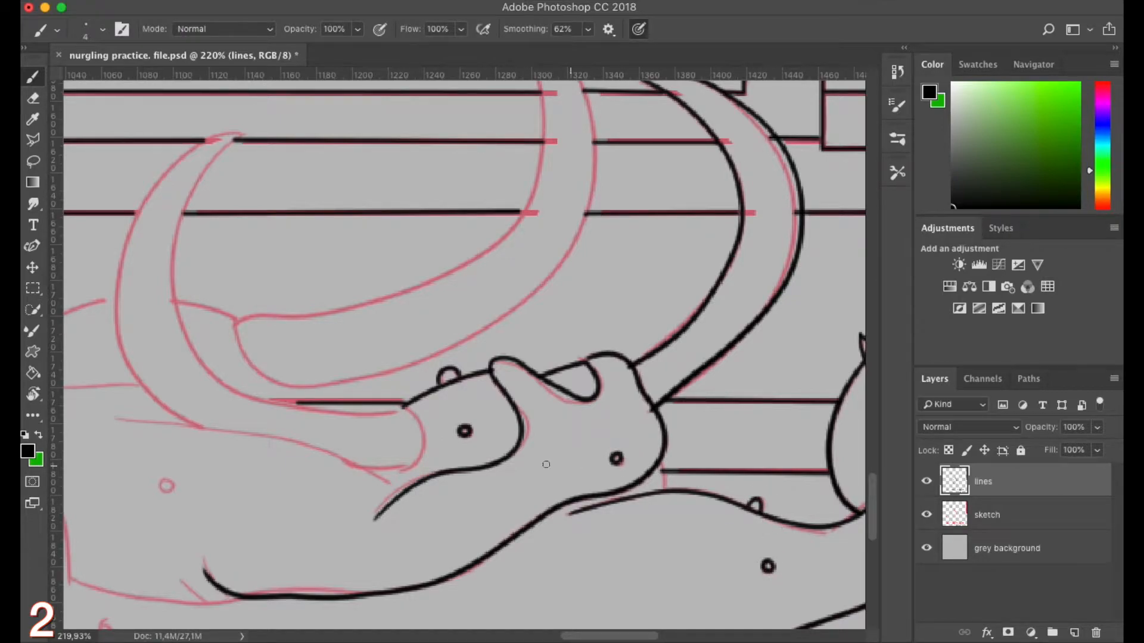
pyautogui.moveTo(586, 467); pyautogui.dragTo(613, 433)
pyautogui.moveTo(424, 423); pyautogui.dragTo(567, 509)
pyautogui.moveTo(413, 187)
pyautogui.mouseDown()
pyautogui.moveTo(340, 304)
pyautogui.moveTo(409, 439)
pyautogui.moveTo(586, 456)
pyautogui.mouseUp()
pyautogui.moveTo(411, 184)
pyautogui.mouseDown()
pyautogui.moveTo(324, 231)
pyautogui.moveTo(285, 339)
pyautogui.moveTo(292, 431)
pyautogui.moveTo(383, 486)
pyautogui.mouseUp()
pyautogui.moveTo(288, 471)
pyautogui.mouseDown()
pyautogui.moveTo(437, 483)
pyautogui.moveTo(575, 541)
pyautogui.mouseUp()
pyautogui.moveTo(567, 462)
pyautogui.mouseDown()
pyautogui.moveTo(595, 513)
pyautogui.moveTo(531, 520)
pyautogui.mouseUp()
pyautogui.moveTo(532, 422); pyautogui.dragTo(481, 499)
# Rotate the canvas upside down and ink the middle creature's left horn with the small details beside it
pyautogui.press('r')
pyautogui.moveTo(414, 432)
pyautogui.mouseDown()
pyautogui.moveTo(546, 385)
pyautogui.moveTo(519, 283)
pyautogui.mouseUp()
pyautogui.moveTo(323, 574)
pyautogui.mouseDown()
pyautogui.moveTo(298, 552)
pyautogui.moveTo(267, 470)
pyautogui.moveTo(284, 382)
pyautogui.moveTo(354, 313)
pyautogui.moveTo(484, 270)
pyautogui.moveTo(594, 256)
pyautogui.mouseUp()
pyautogui.moveTo(531, 192)
pyautogui.mouseDown()
pyautogui.moveTo(421, 203)
pyautogui.moveTo(318, 257)
pyautogui.moveTo(234, 352)
pyautogui.moveTo(218, 453)
pyautogui.moveTo(250, 530)
pyautogui.moveTo(321, 575)
pyautogui.mouseUp()
pyautogui.moveTo(441, 381); pyautogui.dragTo(468, 347)
pyautogui.moveTo(578, 257); pyautogui.dragTo(652, 287)
pyautogui.moveTo(615, 325); pyautogui.dragTo(595, 404)
pyautogui.moveTo(490, 251); pyautogui.dragTo(505, 273)
# Ink the next pair of horns, the large one overlapping the staff and the smaller curved one behind it
pyautogui.moveTo(580, 352)
pyautogui.mouseDown()
pyautogui.moveTo(441, 364)
pyautogui.moveTo(87, 327)
pyautogui.mouseUp()
pyautogui.moveTo(331, 288)
pyautogui.mouseDown()
pyautogui.moveTo(521, 325)
pyautogui.moveTo(662, 531)
pyautogui.moveTo(655, 595)
pyautogui.mouseUp()
pyautogui.moveTo(345, 241)
pyautogui.mouseDown()
pyautogui.moveTo(538, 285)
pyautogui.moveTo(692, 521)
pyautogui.moveTo(651, 612)
pyautogui.mouseUp()
pyautogui.moveTo(180, 334)
pyautogui.mouseDown()
pyautogui.moveTo(214, 357)
pyautogui.moveTo(402, 326)
pyautogui.mouseUp()
pyautogui.moveTo(388, 269); pyautogui.dragTo(389, 271)
pyautogui.moveTo(516, 335); pyautogui.dragTo(416, 271)
pyautogui.moveTo(487, 304)
pyautogui.mouseDown()
pyautogui.moveTo(393, 364)
pyautogui.moveTo(488, 479)
pyautogui.mouseUp()
pyautogui.moveTo(407, 277)
pyautogui.mouseDown()
pyautogui.moveTo(360, 425)
pyautogui.moveTo(487, 478)
pyautogui.mouseUp()
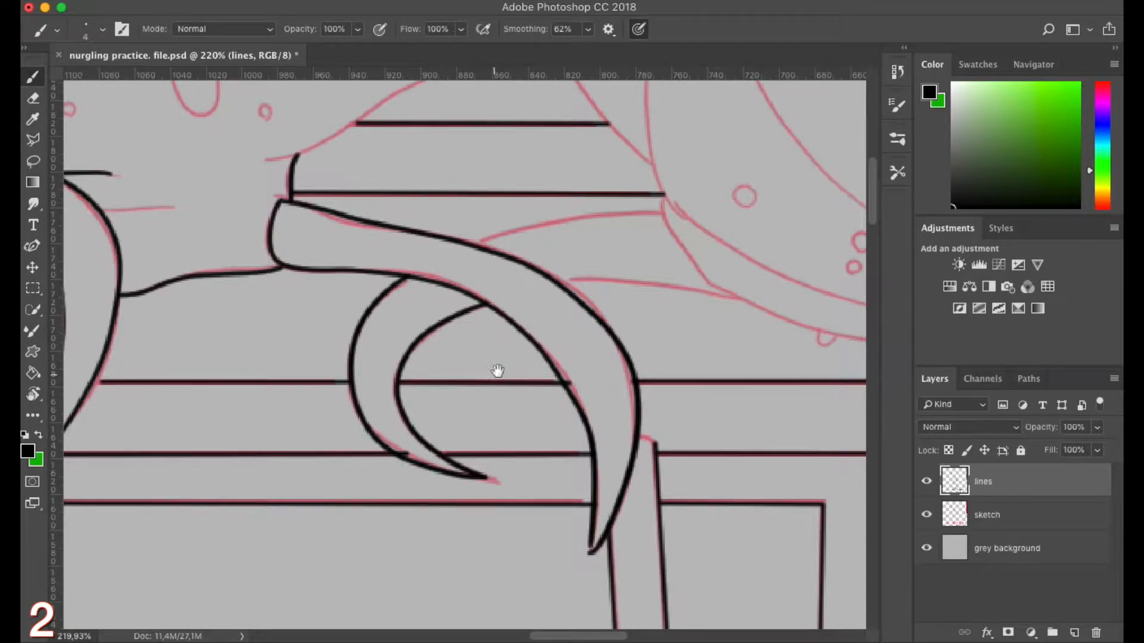
# Ink the two slightly curved lines running from the large horn to the neighbouring creature's back
pyautogui.hscroll(5, 465, 357)
pyautogui.scroll(2, 465, 357)
pyautogui.moveTo(435, 328); pyautogui.dragTo(620, 343)
pyautogui.moveTo(346, 289); pyautogui.dragTo(532, 260)
# Ink the outstretched arm with its long fingers, both arm edges and the warts on and beside it
pyautogui.hscroll(-8, 613, 447)
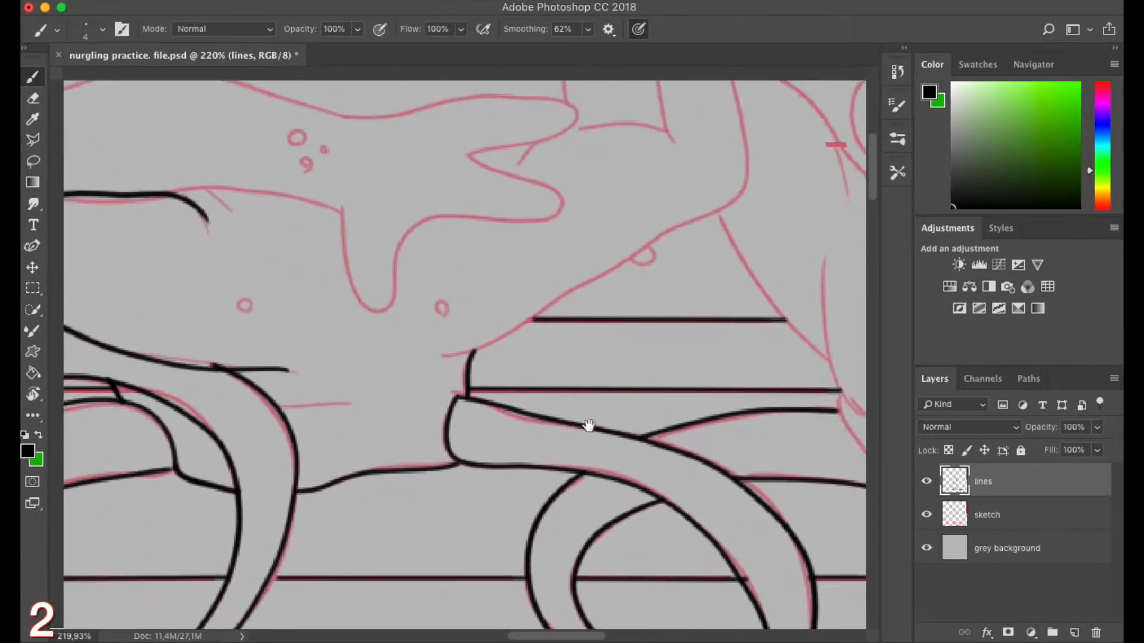
pyautogui.scroll(3, 238, 268)
pyautogui.moveTo(172, 272)
pyautogui.mouseDown()
pyautogui.moveTo(562, 288)
pyautogui.moveTo(715, 319)
pyautogui.moveTo(733, 375)
pyautogui.moveTo(545, 480)
pyautogui.moveTo(497, 369)
pyautogui.mouseUp()
pyautogui.moveTo(331, 371); pyautogui.dragTo(494, 391)
pyautogui.moveTo(456, 308)
pyautogui.mouseDown()
pyautogui.moveTo(437, 324)
pyautogui.moveTo(456, 309)
pyautogui.mouseUp()
pyautogui.moveTo(465, 338); pyautogui.dragTo(454, 355)
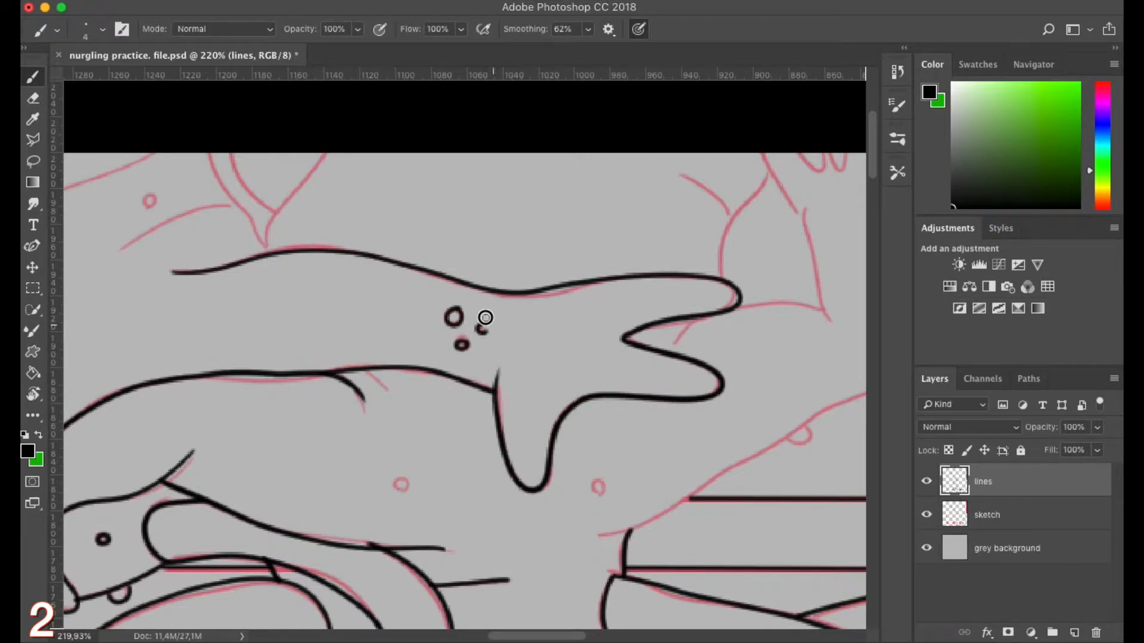
pyautogui.moveTo(598, 480); pyautogui.dragTo(597, 481)
# Ink the wart, the pointed fold and the curved creases between the outstretched arm and the canvas's bottom edge
pyautogui.hscroll(-8, 519, 467)
pyautogui.scroll(4, 518, 467)
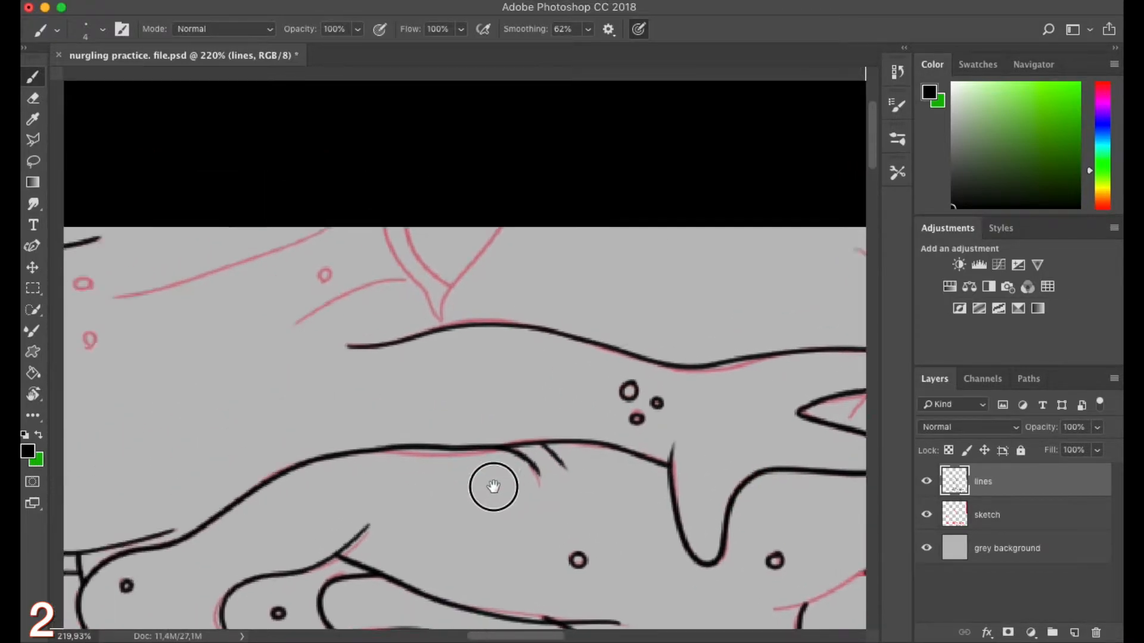
pyautogui.moveTo(179, 325); pyautogui.dragTo(180, 327)
pyautogui.hscroll(3, 189, 391)
pyautogui.scroll(1, 188, 391)
pyautogui.moveTo(405, 285)
pyautogui.mouseDown()
pyautogui.moveTo(462, 380)
pyautogui.moveTo(523, 284)
pyautogui.moveTo(470, 342)
pyautogui.mouseUp()
pyautogui.moveTo(318, 384); pyautogui.dragTo(426, 335)
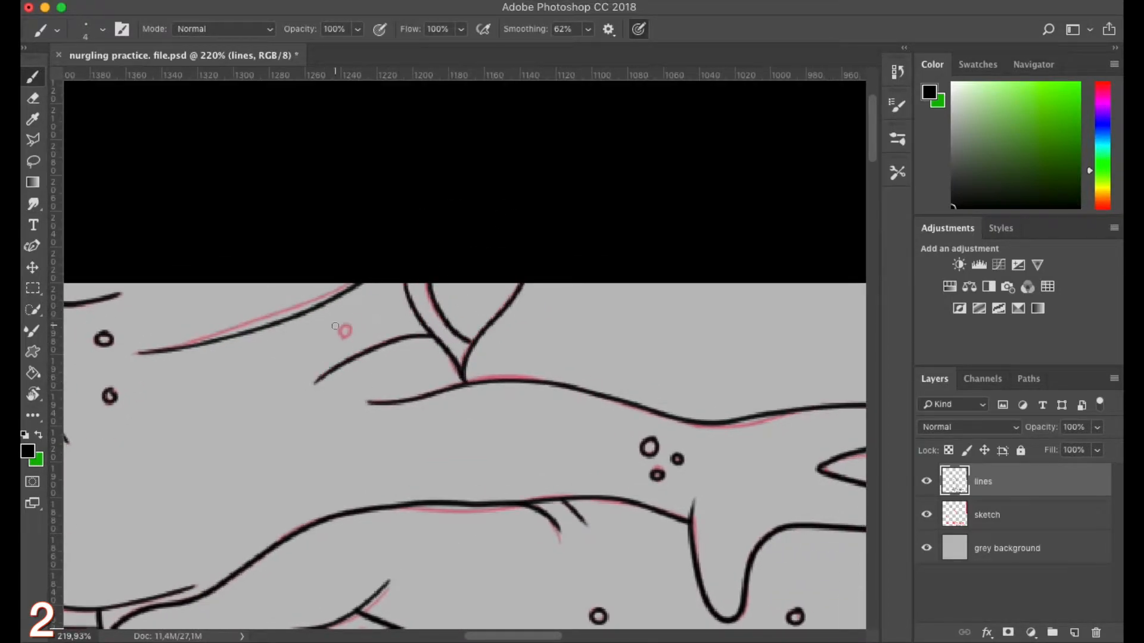
# Ink the inner and outer edges of the bent arm that reaches the canvas's bottom edge
pyautogui.hscroll(9, 417, 357)
pyautogui.scroll(-1, 417, 357)
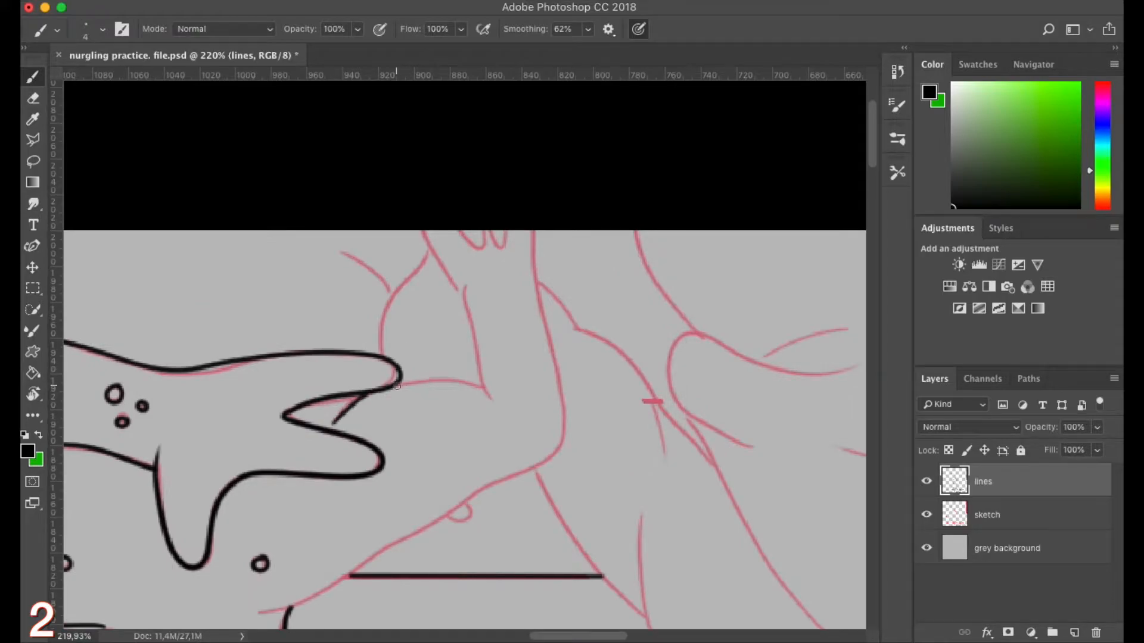
pyautogui.moveTo(422, 234); pyautogui.dragTo(492, 406)
pyautogui.scroll(1, 471, 387)
pyautogui.hscroll(1, 470, 387)
pyautogui.moveTo(502, 275); pyautogui.dragTo(524, 512)
# Ink the outline from the bent arm's elbow to the shoulder with its wart, and the body lines beside the arm
pyautogui.scroll(-3, 465, 483)
pyautogui.hscroll(-1, 465, 483)
pyautogui.moveTo(258, 483)
pyautogui.mouseDown()
pyautogui.moveTo(371, 437)
pyautogui.moveTo(484, 365)
pyautogui.moveTo(567, 325)
pyautogui.mouseUp()
pyautogui.moveTo(459, 388)
pyautogui.mouseDown()
pyautogui.moveTo(480, 390)
pyautogui.moveTo(479, 370)
pyautogui.mouseUp()
pyautogui.moveTo(436, 339); pyautogui.dragTo(439, 417)
pyautogui.moveTo(437, 198); pyautogui.dragTo(384, 310)
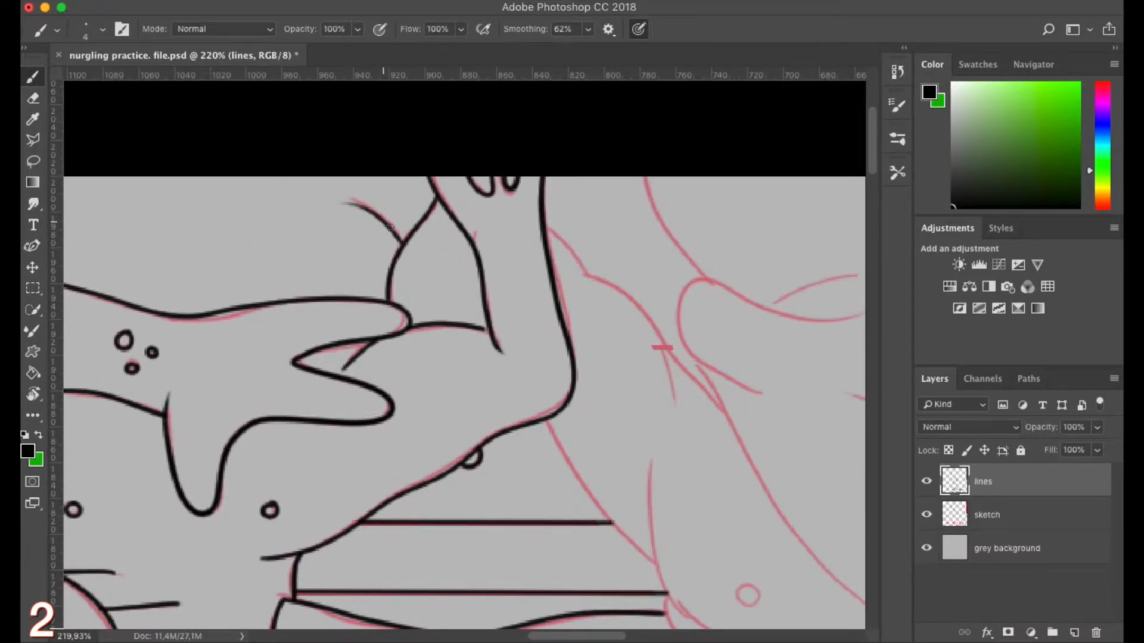
# Ink the rounded back outline of the large creature left of the bent arm, together with its warts
pyautogui.scroll(-5, 439, 340)
pyautogui.hscroll(5, 439, 339)
pyautogui.moveTo(328, 211)
pyautogui.mouseDown()
pyautogui.moveTo(500, 447)
pyautogui.moveTo(575, 460)
pyautogui.mouseUp()
pyautogui.moveTo(345, 347)
pyautogui.mouseDown()
pyautogui.moveTo(538, 488)
pyautogui.moveTo(679, 454)
pyautogui.mouseUp()
pyautogui.moveTo(425, 333); pyautogui.dragTo(427, 334)
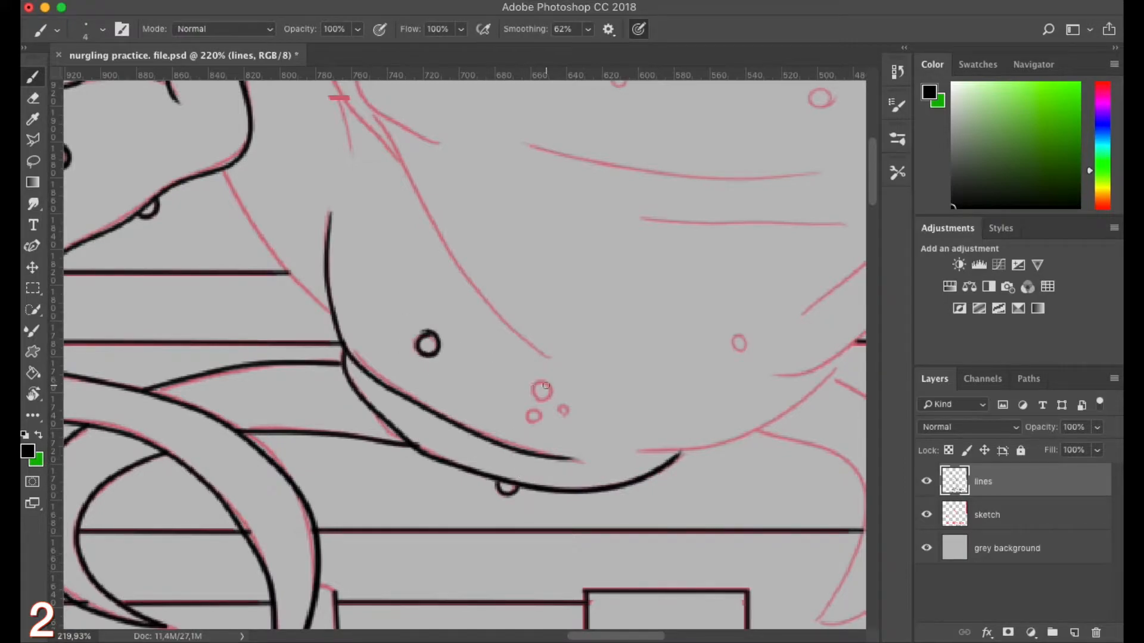
pyautogui.moveTo(577, 415); pyautogui.dragTo(569, 413)
pyautogui.moveTo(739, 334); pyautogui.dragTo(736, 335)
# Ink the lines joining the bent arm to the large creature and the long fold across that creature's back
pyautogui.hscroll(-3, 586, 357)
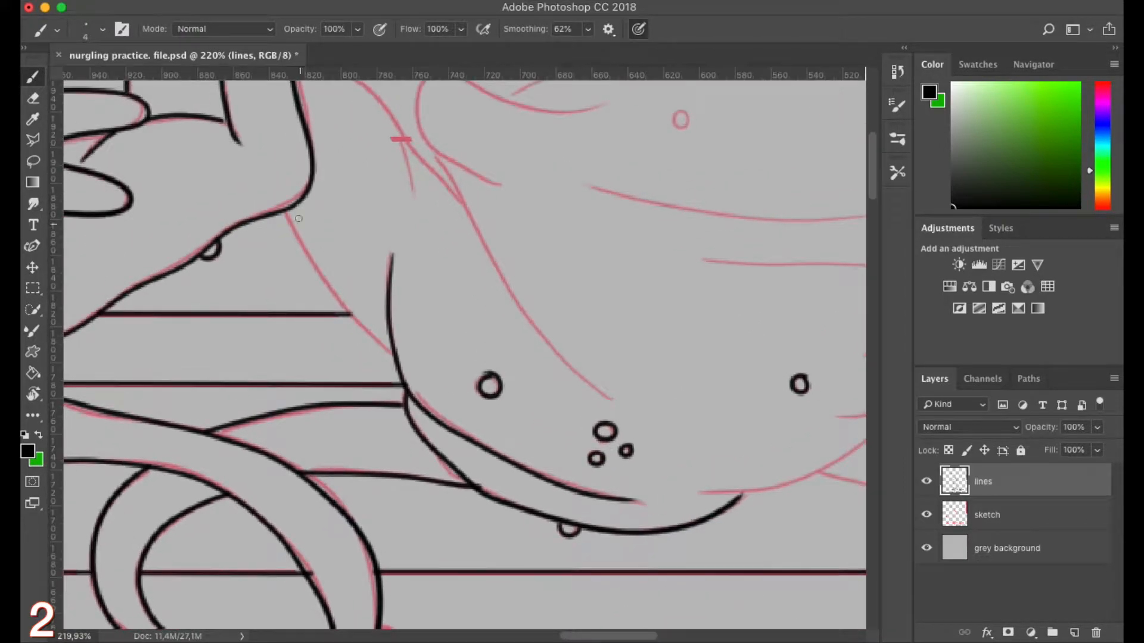
pyautogui.scroll(5, 393, 352)
pyautogui.moveTo(288, 211)
pyautogui.mouseDown()
pyautogui.moveTo(355, 263)
pyautogui.moveTo(374, 312)
pyautogui.mouseUp()
pyautogui.moveTo(258, 165); pyautogui.dragTo(302, 214)
pyautogui.moveTo(349, 256); pyautogui.dragTo(426, 335)
pyautogui.scroll(-3, 402, 271)
pyautogui.moveTo(403, 272); pyautogui.dragTo(595, 516)
# Rotate the canvas nearly upright and ink the upper edges of the left creature's arm and its two pointed fingers
pyautogui.press('r')
pyautogui.moveTo(514, 310)
pyautogui.mouseDown()
pyautogui.moveTo(426, 312)
pyautogui.moveTo(420, 401)
pyautogui.mouseUp()
pyautogui.press('space')
pyautogui.moveTo(232, 289)
pyautogui.mouseDown()
pyautogui.moveTo(571, 449)
pyautogui.moveTo(760, 447)
pyautogui.mouseUp()
pyautogui.moveTo(256, 328)
pyautogui.mouseDown()
pyautogui.moveTo(391, 362)
pyautogui.moveTo(704, 334)
pyautogui.moveTo(258, 322)
pyautogui.moveTo(542, 399)
pyautogui.moveTo(709, 328)
pyautogui.mouseUp()
pyautogui.press('super+z')
pyautogui.moveTo(246, 418)
pyautogui.mouseDown()
pyautogui.moveTo(289, 352)
pyautogui.moveTo(369, 385)
pyautogui.mouseUp()
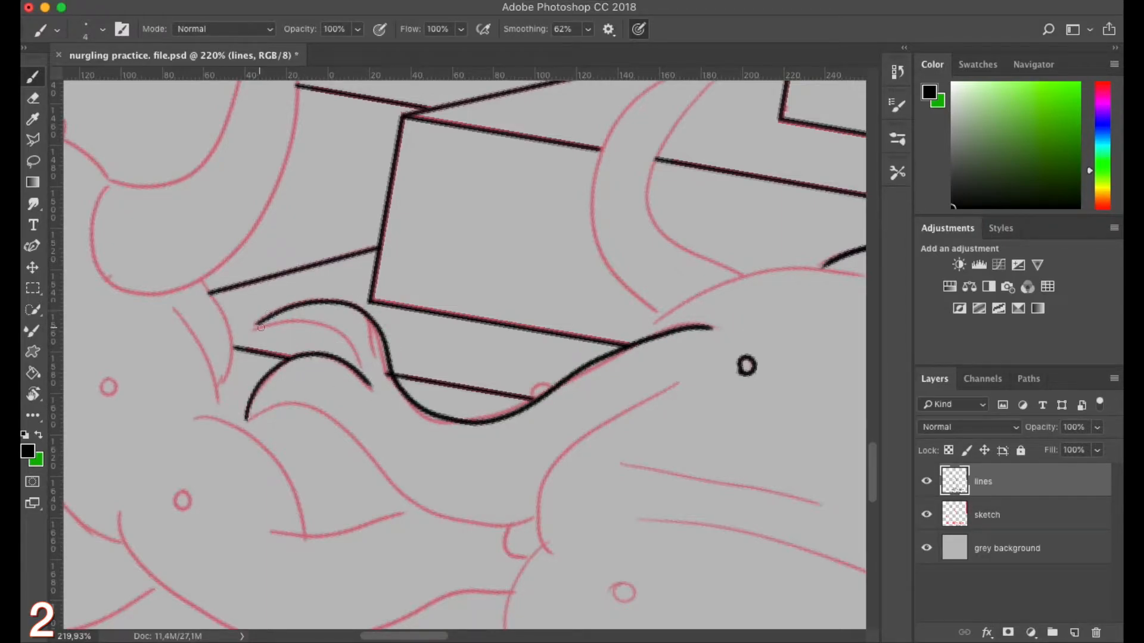
# Ink the undersides of the two pointed fingers, the lower arm edge and the body line down to the canvas edge
pyautogui.moveTo(255, 327); pyautogui.dragTo(358, 372)
pyautogui.moveTo(246, 417)
pyautogui.mouseDown()
pyautogui.moveTo(336, 412)
pyautogui.moveTo(516, 527)
pyautogui.moveTo(529, 522)
pyautogui.mouseUp()
pyautogui.moveTo(679, 378)
pyautogui.mouseDown()
pyautogui.moveTo(646, 398)
pyautogui.moveTo(563, 560)
pyautogui.mouseUp()
pyautogui.moveTo(529, 522)
pyautogui.mouseDown()
pyautogui.moveTo(536, 369)
pyautogui.moveTo(476, 551)
pyautogui.mouseUp()
pyautogui.scroll(-2, 535, 368)
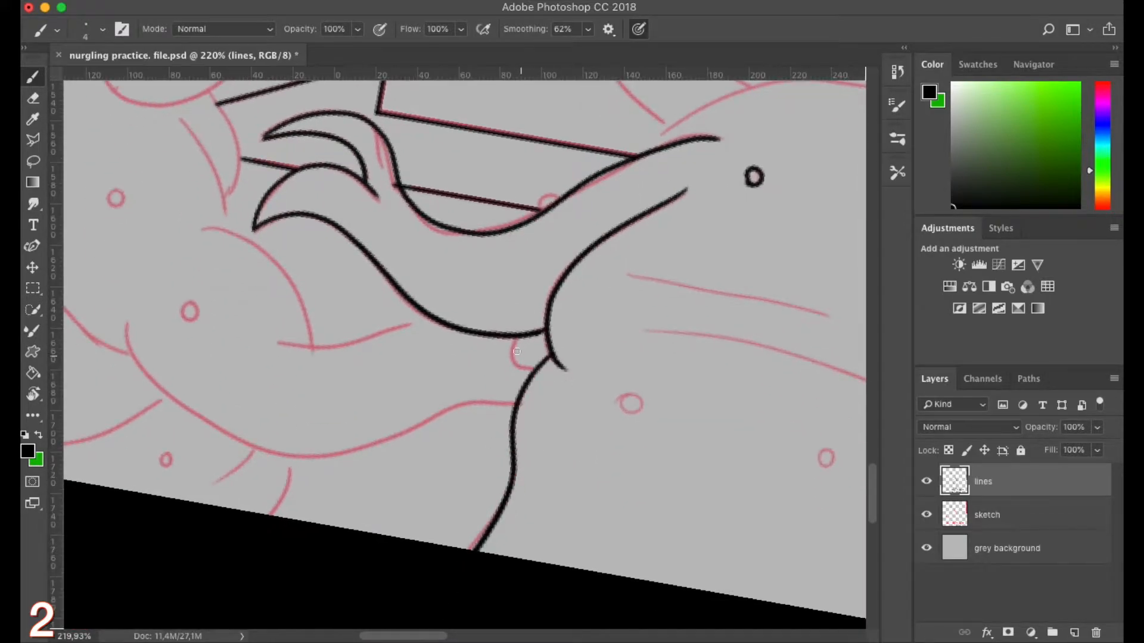
# Ink the crease off the underside of the left creature's arm and the small bump beside the neighbouring creature
pyautogui.moveTo(280, 345)
pyautogui.mouseDown()
pyautogui.moveTo(316, 352)
pyautogui.moveTo(437, 316)
pyautogui.mouseUp()
pyautogui.moveTo(570, 377); pyautogui.dragTo(338, 416)
pyautogui.moveTo(396, 312); pyautogui.dragTo(617, 359)
pyautogui.moveTo(429, 376); pyautogui.dragTo(701, 456)
pyautogui.moveTo(576, 450); pyautogui.dragTo(409, 343)
pyautogui.moveTo(502, 418)
pyautogui.mouseDown()
pyautogui.moveTo(700, 484)
pyautogui.moveTo(617, 359)
pyautogui.mouseUp()
pyautogui.moveTo(591, 322)
pyautogui.mouseDown()
pyautogui.moveTo(575, 218)
pyautogui.moveTo(517, 355)
pyautogui.mouseUp()
pyautogui.moveTo(644, 380); pyautogui.dragTo(683, 519)
# Ink the long lower edge of the left creature's arm and the warts on its arm and upper body
pyautogui.moveTo(420, 280); pyautogui.dragTo(398, 295)
pyautogui.moveTo(205, 245); pyautogui.dragTo(225, 225)
pyautogui.moveTo(397, 311); pyautogui.dragTo(298, 465)
pyautogui.moveTo(196, 155)
pyautogui.mouseDown()
pyautogui.moveTo(377, 464)
pyautogui.moveTo(553, 371)
pyautogui.moveTo(557, 380)
pyautogui.mouseUp()
pyautogui.moveTo(389, 297); pyautogui.dragTo(398, 333)
pyautogui.moveTo(408, 218)
pyautogui.mouseDown()
pyautogui.moveTo(377, 245)
pyautogui.moveTo(453, 423)
pyautogui.moveTo(345, 217)
pyautogui.moveTo(373, 469)
pyautogui.moveTo(357, 456)
pyautogui.mouseUp()
pyautogui.moveTo(230, 456)
pyautogui.mouseDown()
pyautogui.moveTo(460, 356)
pyautogui.moveTo(476, 329)
pyautogui.mouseUp()
pyautogui.moveTo(466, 413)
pyautogui.mouseDown()
pyautogui.moveTo(484, 391)
pyautogui.moveTo(485, 404)
pyautogui.mouseUp()
pyautogui.moveTo(269, 445); pyautogui.dragTo(506, 322)
pyautogui.moveTo(362, 308); pyautogui.dragTo(486, 430)
# Ink the left creature's back folds and shoulder curve, plus the two curved lines below its right horn
pyautogui.moveTo(289, 394)
pyautogui.mouseDown()
pyautogui.moveTo(502, 534)
pyautogui.moveTo(704, 486)
pyautogui.mouseUp()
pyautogui.moveTo(191, 308)
pyautogui.mouseDown()
pyautogui.moveTo(342, 271)
pyautogui.moveTo(444, 393)
pyautogui.mouseUp()
pyautogui.moveTo(504, 343); pyautogui.dragTo(506, 344)
pyautogui.moveTo(355, 486); pyautogui.dragTo(475, 444)
pyautogui.moveTo(480, 493); pyautogui.dragTo(482, 493)
pyautogui.moveTo(524, 525)
pyautogui.mouseDown()
pyautogui.moveTo(569, 488)
pyautogui.moveTo(583, 555)
pyautogui.mouseUp()
pyautogui.moveTo(373, 403); pyautogui.dragTo(383, 526)
pyautogui.moveTo(505, 280)
pyautogui.mouseDown()
pyautogui.moveTo(536, 327)
pyautogui.moveTo(547, 394)
pyautogui.mouseUp()
pyautogui.moveTo(535, 253); pyautogui.dragTo(549, 360)
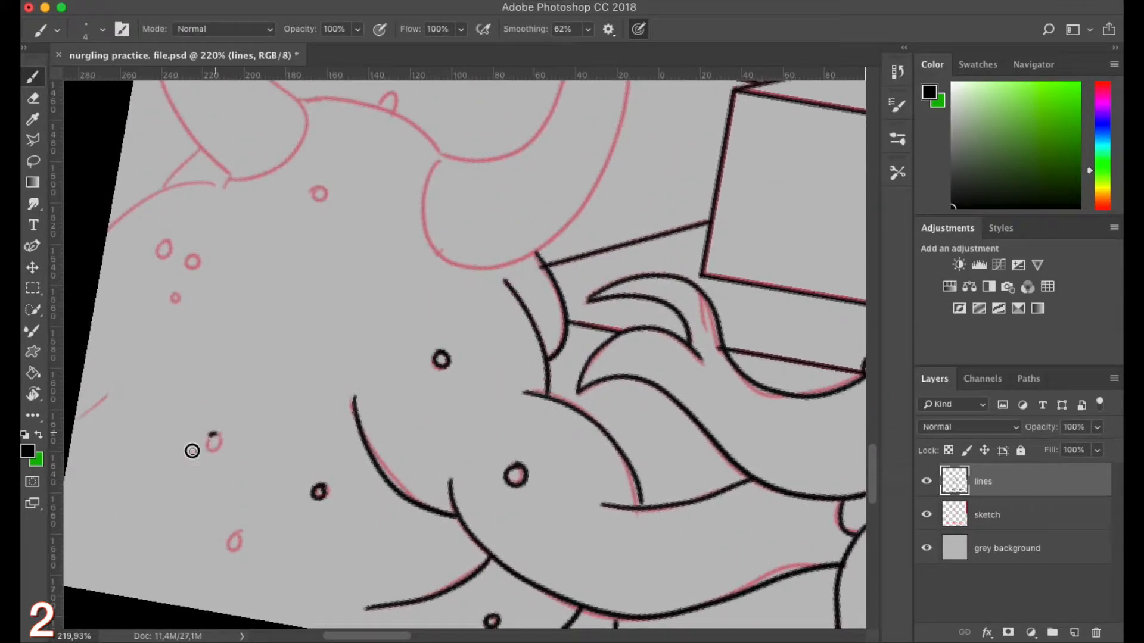
# Ink the remaining small warts on the left creature's back and head, with the short outline near the canvas edge
pyautogui.moveTo(249, 548); pyautogui.dragTo(240, 530)
pyautogui.moveTo(203, 478); pyautogui.dragTo(294, 471)
pyautogui.moveTo(166, 416); pyautogui.dragTo(206, 384)
pyautogui.moveTo(252, 241)
pyautogui.mouseDown()
pyautogui.moveTo(237, 383)
pyautogui.moveTo(278, 393)
pyautogui.mouseUp()
pyautogui.moveTo(254, 427); pyautogui.dragTo(240, 437)
pyautogui.moveTo(403, 329); pyautogui.dragTo(395, 322)
pyautogui.scroll(2, 411, 327)
pyautogui.moveTo(482, 335)
pyautogui.mouseDown()
pyautogui.moveTo(620, 215)
pyautogui.moveTo(646, 174)
pyautogui.moveTo(503, 450)
pyautogui.moveTo(480, 339)
pyautogui.mouseUp()
# Ink the left creature's two horns with the head top between them, and the shoulder line beside its left horn
pyautogui.scroll(3, 480, 338)
pyautogui.moveTo(291, 161)
pyautogui.mouseDown()
pyautogui.moveTo(289, 276)
pyautogui.moveTo(383, 365)
pyautogui.moveTo(237, 332)
pyautogui.moveTo(322, 446)
pyautogui.moveTo(360, 339)
pyautogui.moveTo(484, 377)
pyautogui.moveTo(524, 416)
pyautogui.mouseUp()
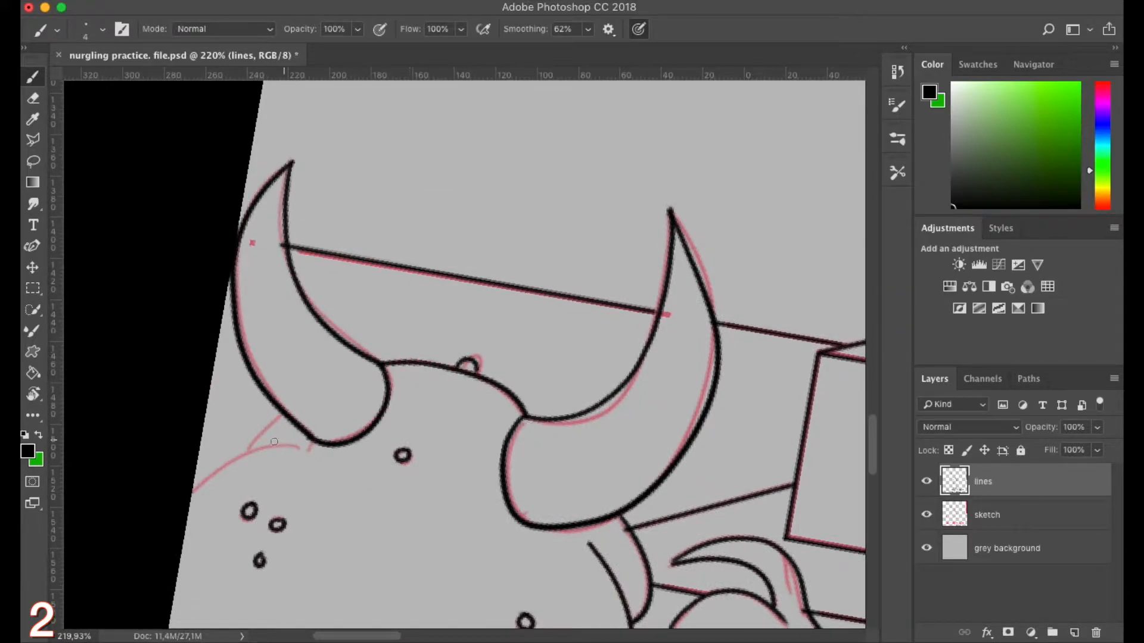
pyautogui.moveTo(192, 493); pyautogui.dragTo(303, 451)
pyautogui.moveTo(566, 448); pyautogui.dragTo(464, 450)
pyautogui.moveTo(674, 463); pyautogui.dragTo(297, 388)
# Rotate the canvas upright and ink both edges of the seated creature's horn tip showing left of the staff
pyautogui.press('r')
pyautogui.moveTo(253, 437); pyautogui.dragTo(271, 472)
pyautogui.moveTo(590, 411); pyautogui.dragTo(502, 391)
pyautogui.moveTo(566, 470); pyautogui.dragTo(626, 476)
pyautogui.scroll(5, 623, 456)
pyautogui.scroll(-5, 525, 363)
pyautogui.moveTo(490, 356); pyautogui.dragTo(511, 518)
pyautogui.moveTo(398, 186); pyautogui.dragTo(485, 475)
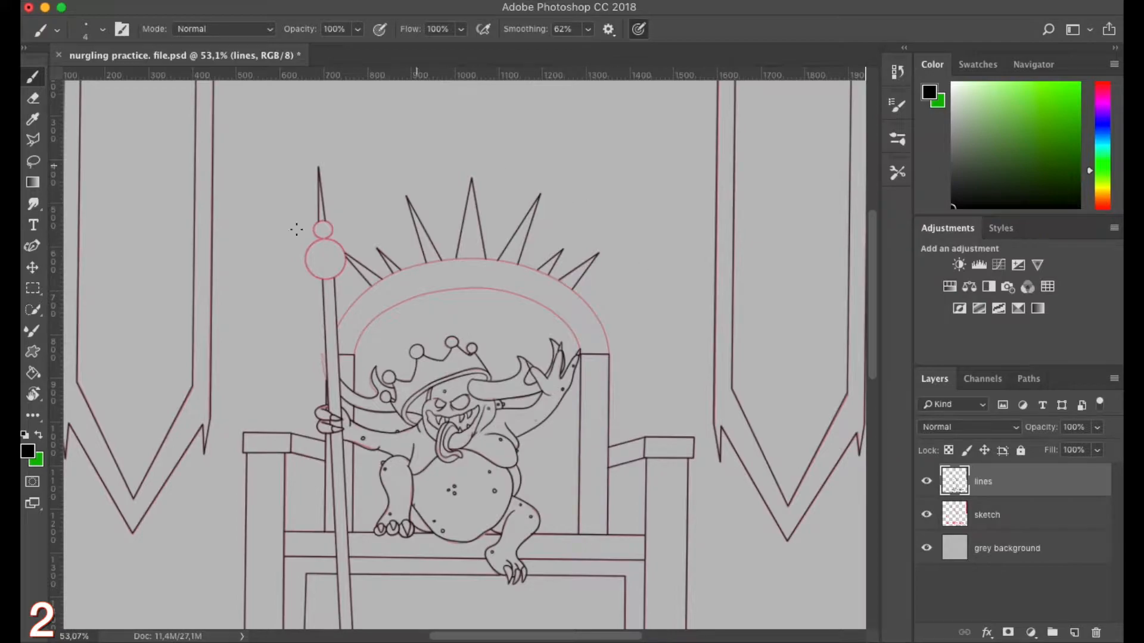
pyautogui.scroll(3, 382, 263)
pyautogui.scroll(3, 248, 380)
pyautogui.moveTo(247, 378); pyautogui.dragTo(282, 520)
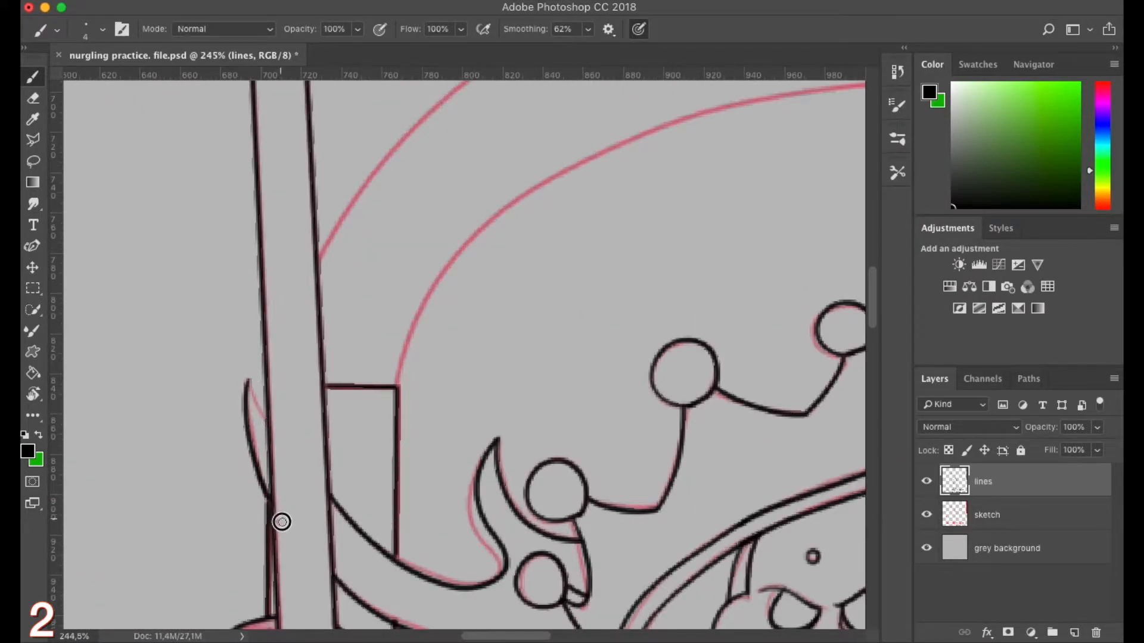
pyautogui.moveTo(249, 379); pyautogui.dragTo(277, 446)
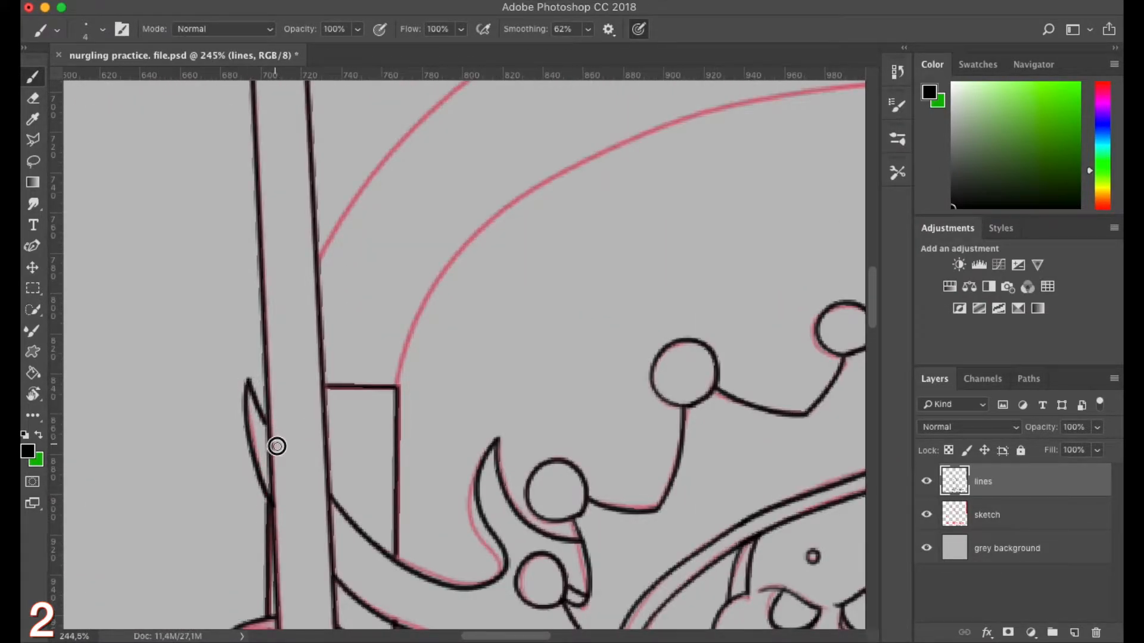
# Ink the remaining wart and short crease on the seated creature's raised arm
pyautogui.scroll(-5, 306, 381)
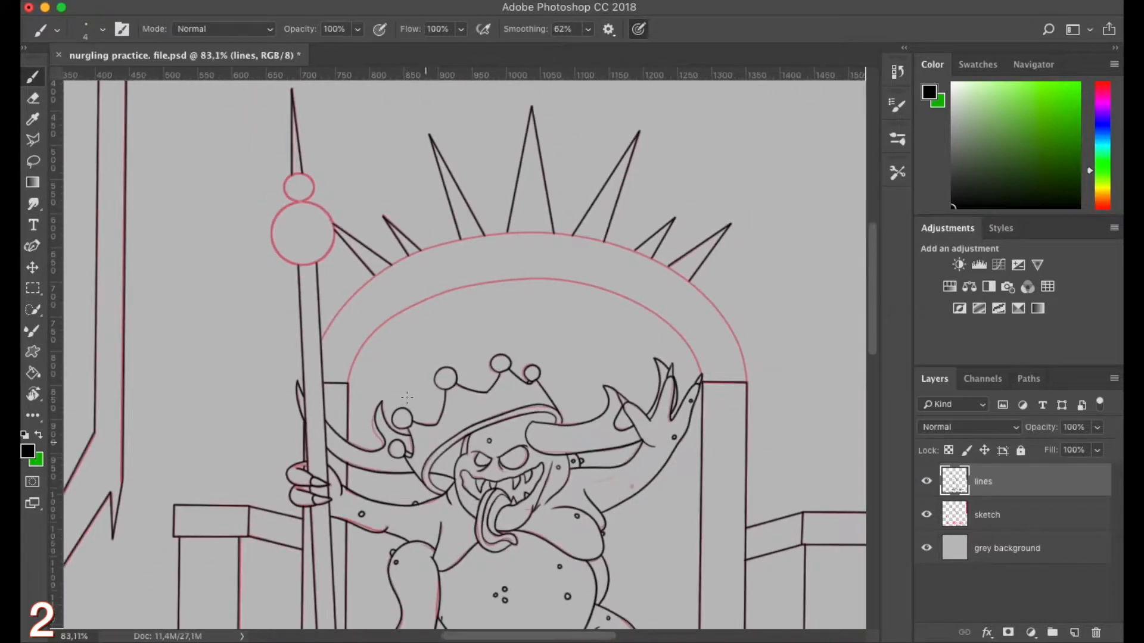
pyautogui.scroll(4, 565, 451)
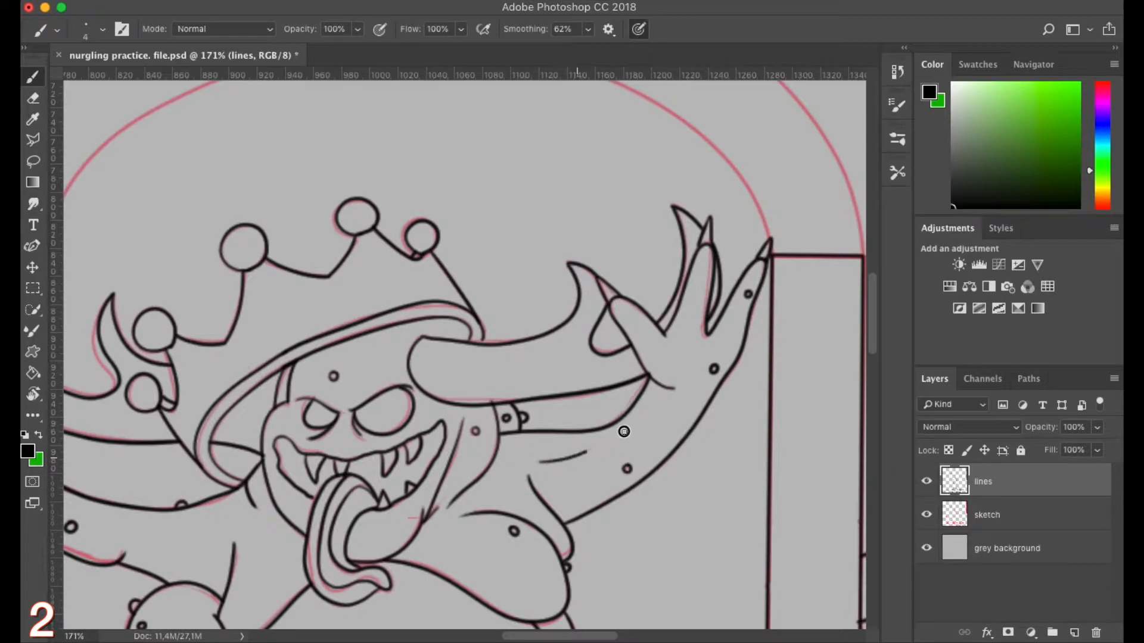
pyautogui.scroll(-6, 590, 394)
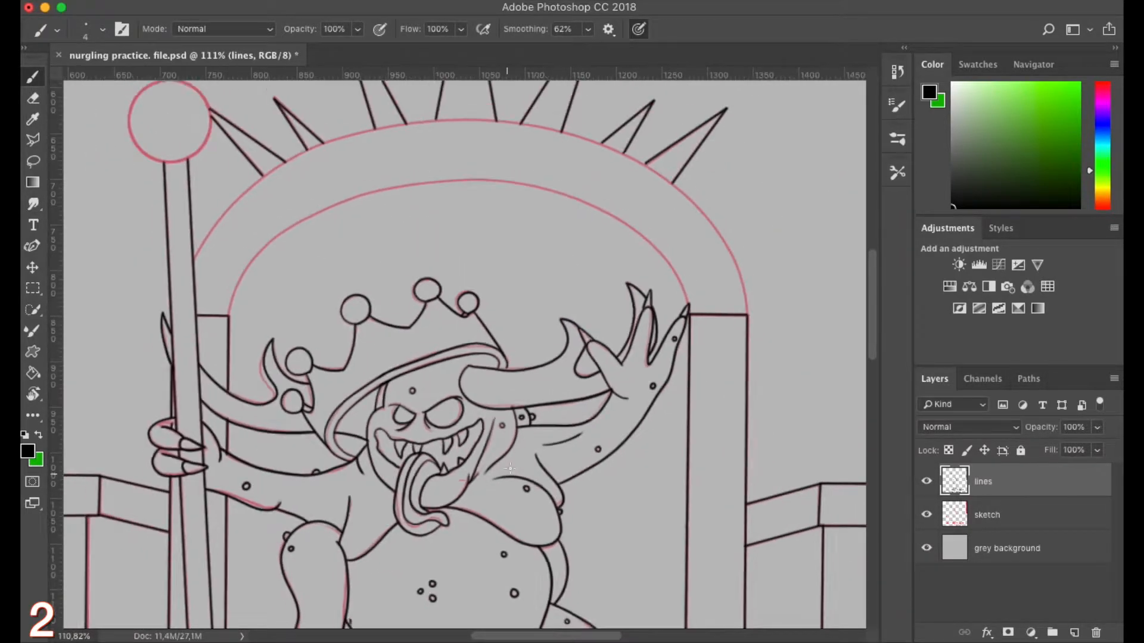
pyautogui.scroll(3, 507, 484)
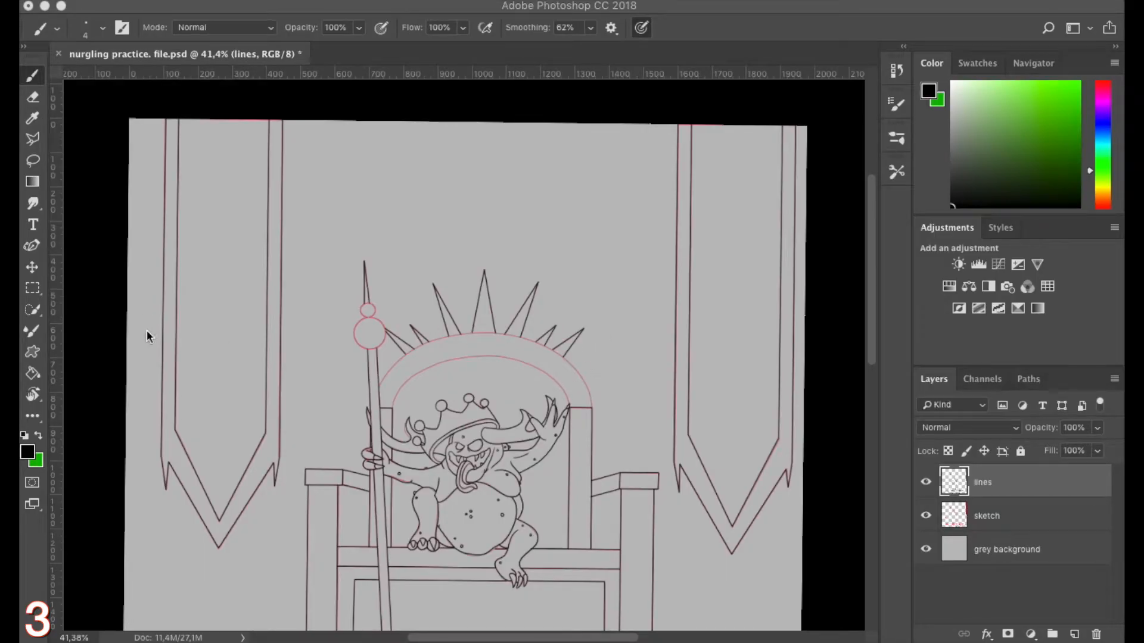
# Trace the throne's inner arch with a Curvature Pen path from the left post to the raised hand's outer fingertip
pyautogui.scroll(5, 456, 407)
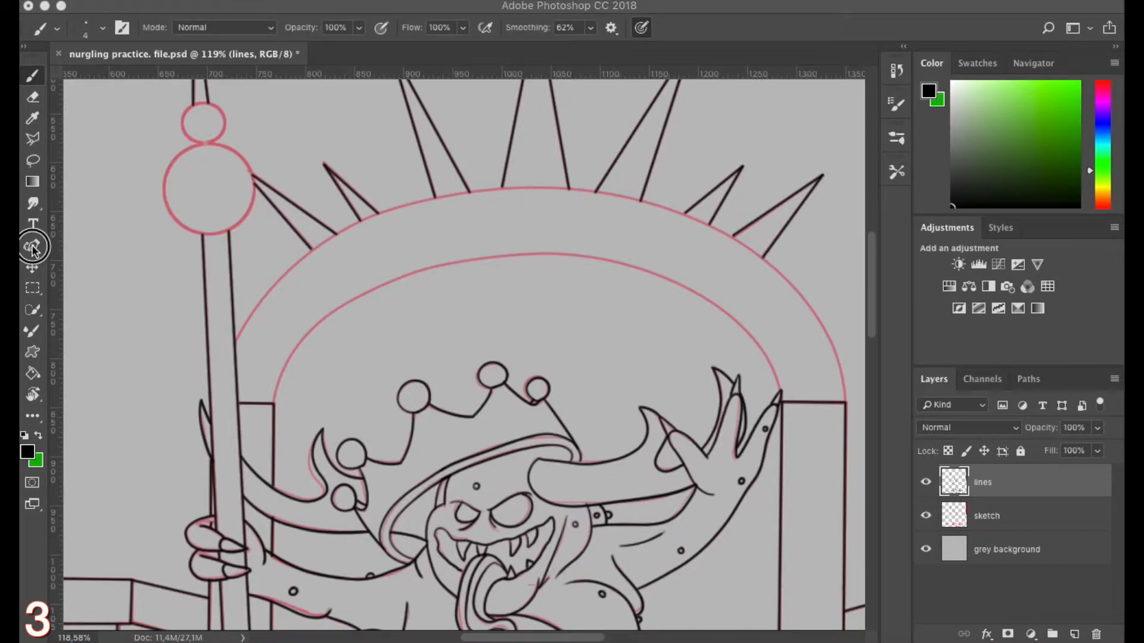
pyautogui.click(33, 246)
pyautogui.scroll(3, 284, 391)
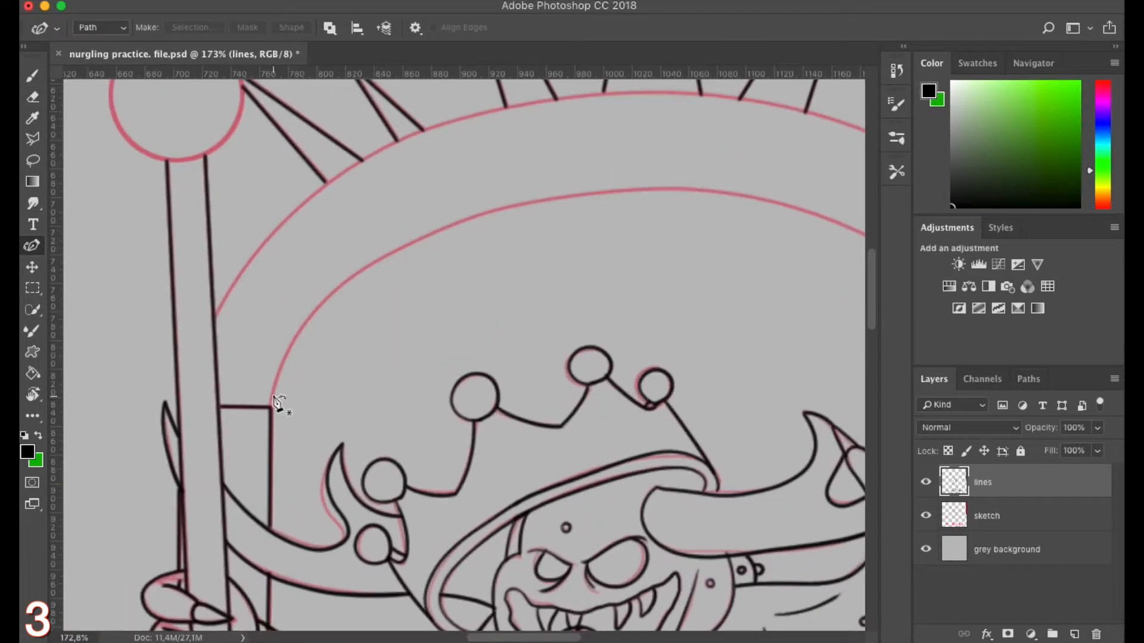
pyautogui.click(272, 410)
pyautogui.click(286, 356)
pyautogui.click(322, 307)
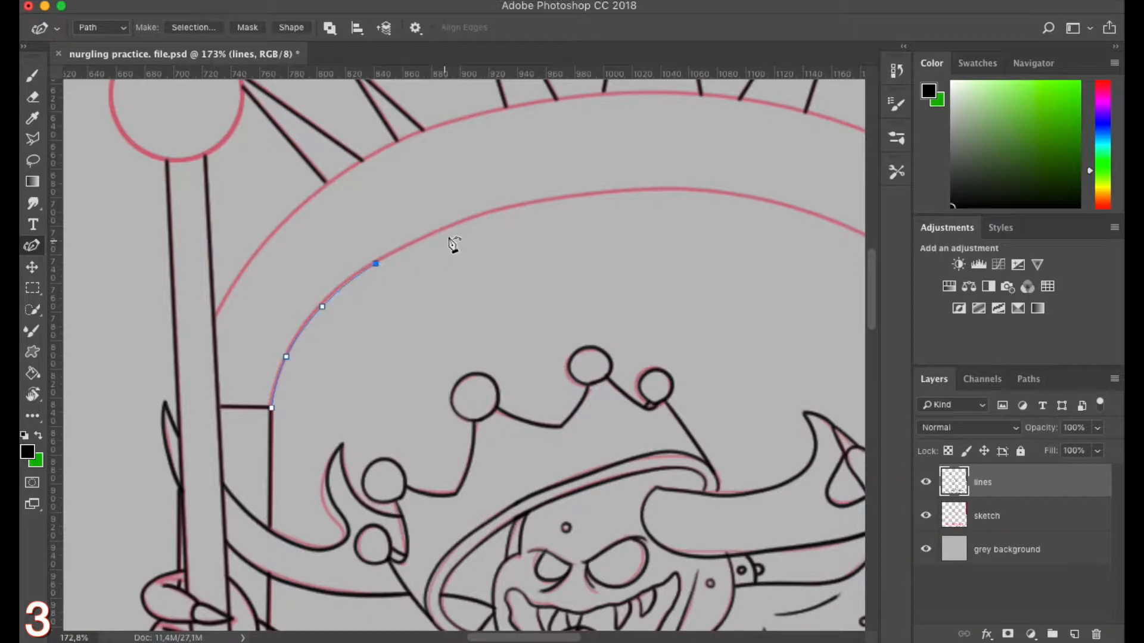
pyautogui.click(579, 195)
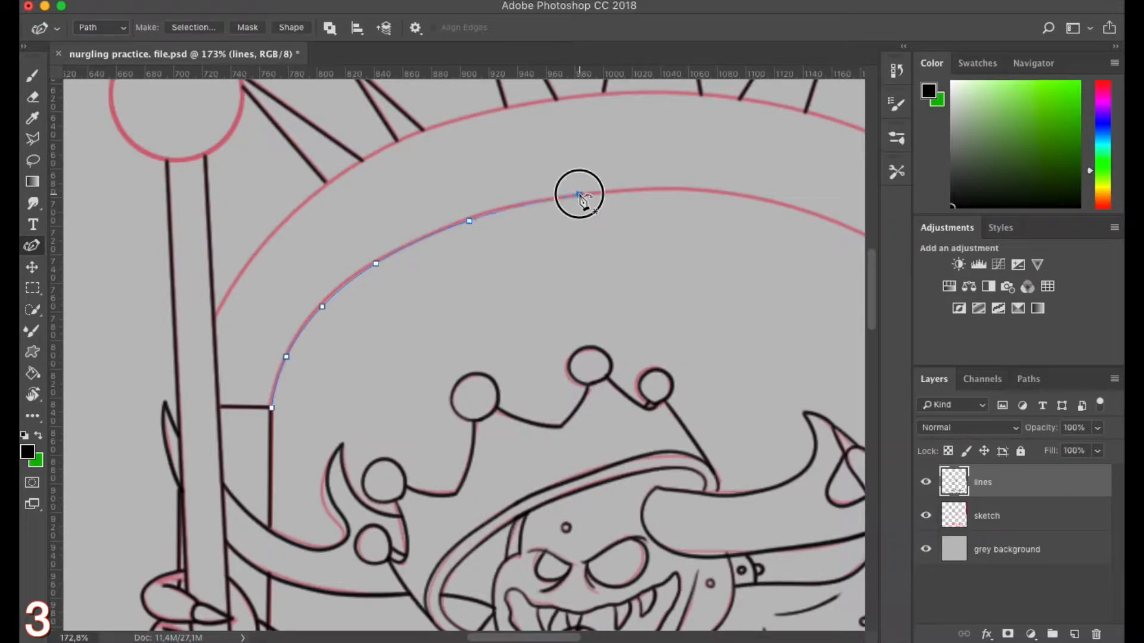
pyautogui.click(671, 190)
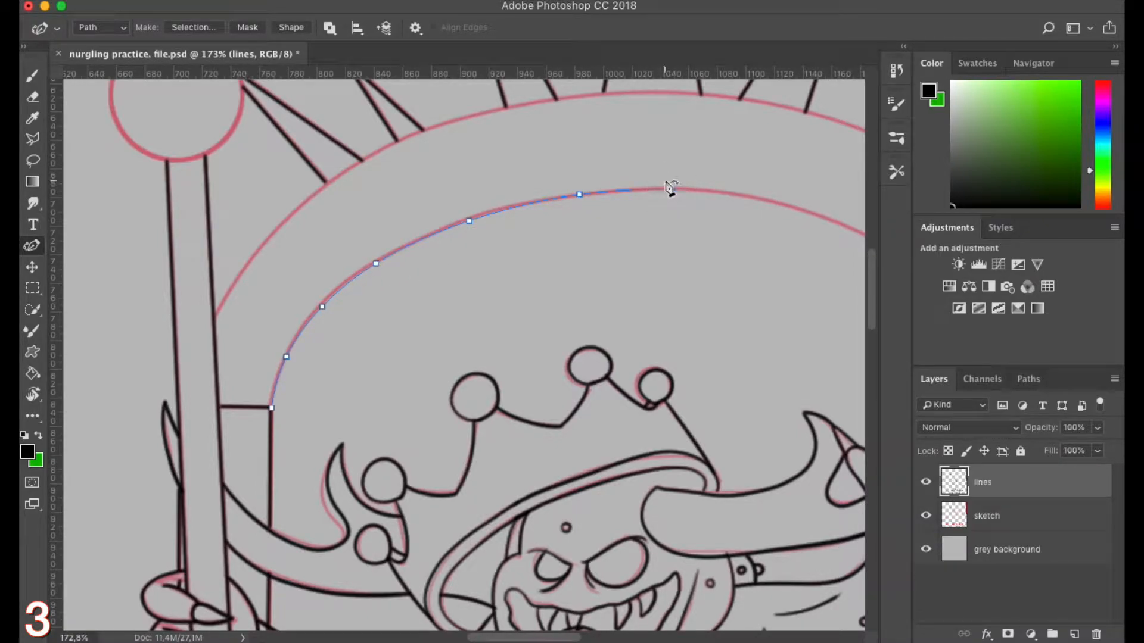
pyautogui.moveTo(706, 214); pyautogui.dragTo(348, 237)
pyautogui.click(391, 230)
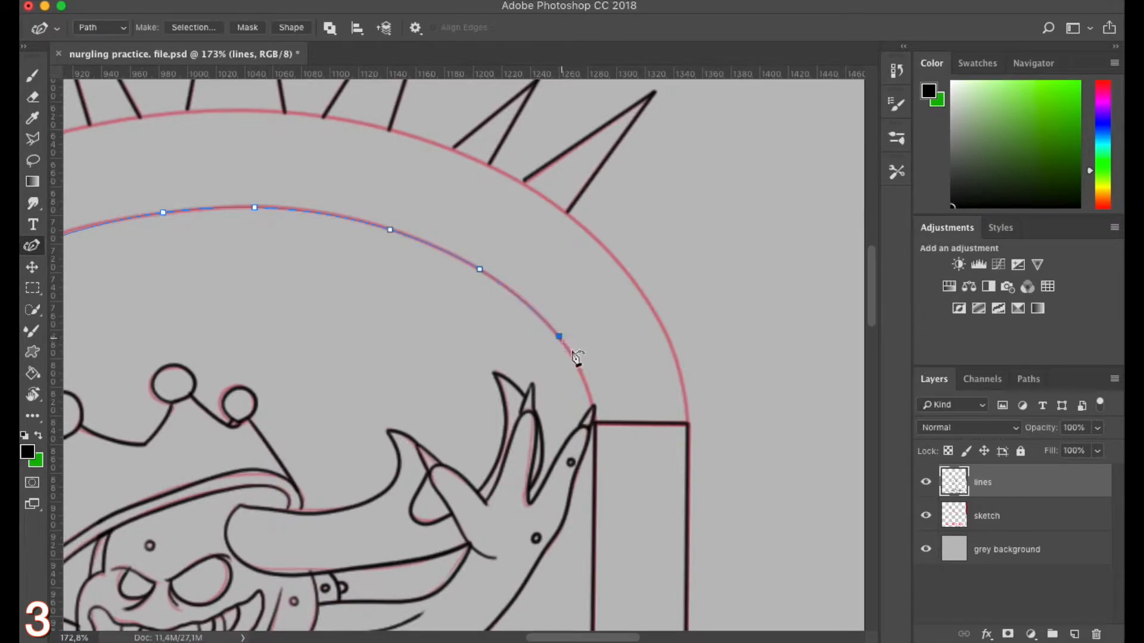
pyautogui.click(595, 406)
pyautogui.click(594, 408)
# Move the anchor points on the right side of the inner arch path to match the sketch line
pyautogui.scroll(5, 594, 406)
pyautogui.moveTo(581, 362); pyautogui.dragTo(571, 337)
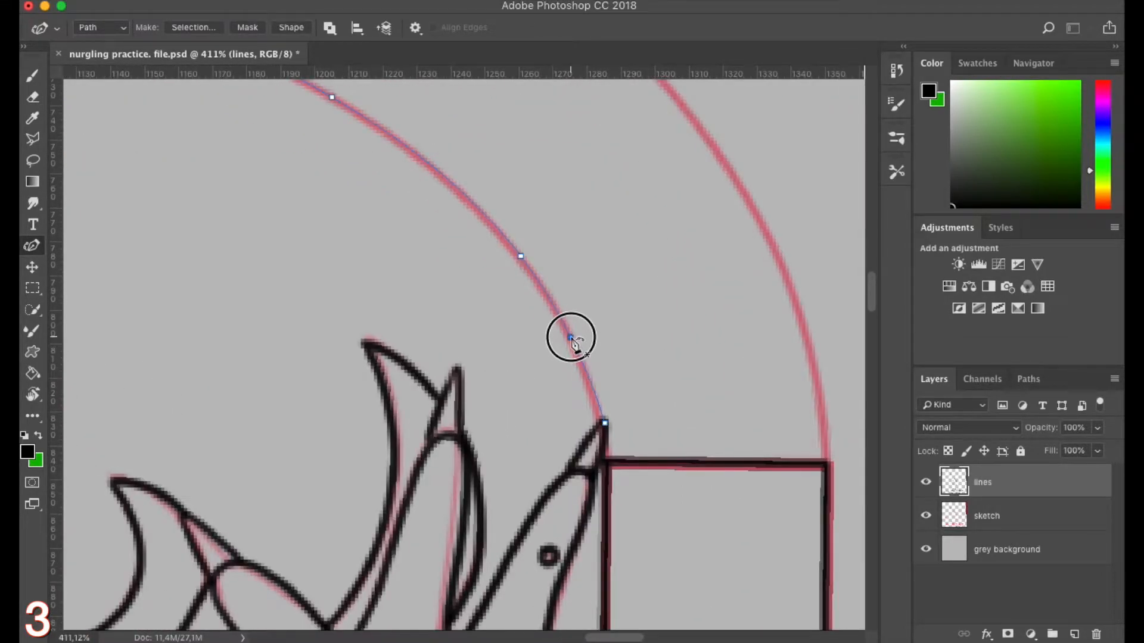
pyautogui.moveTo(519, 255); pyautogui.dragTo(497, 230)
pyautogui.scroll(-5, 423, 298)
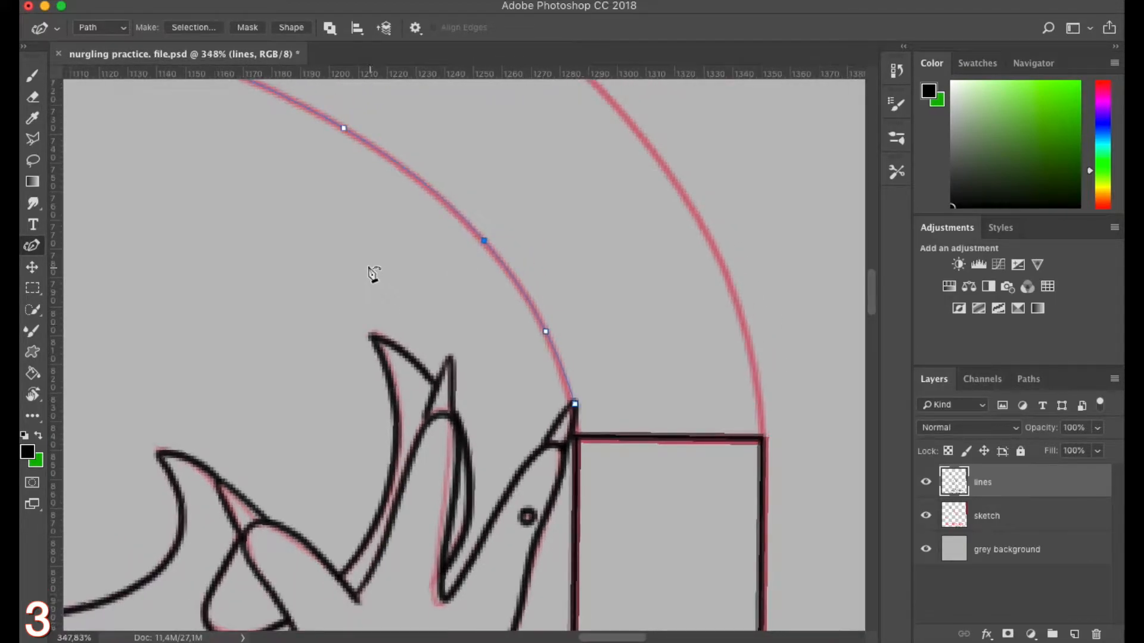
pyautogui.moveTo(288, 242); pyautogui.dragTo(547, 411)
pyautogui.moveTo(385, 339); pyautogui.dragTo(497, 349)
pyautogui.moveTo(562, 257); pyautogui.dragTo(534, 249)
pyautogui.moveTo(335, 322); pyautogui.dragTo(606, 348)
# Move the anchor points on the left side of the inner arch path onto the sketch line and show the document's paths
pyautogui.moveTo(339, 348); pyautogui.dragTo(557, 371)
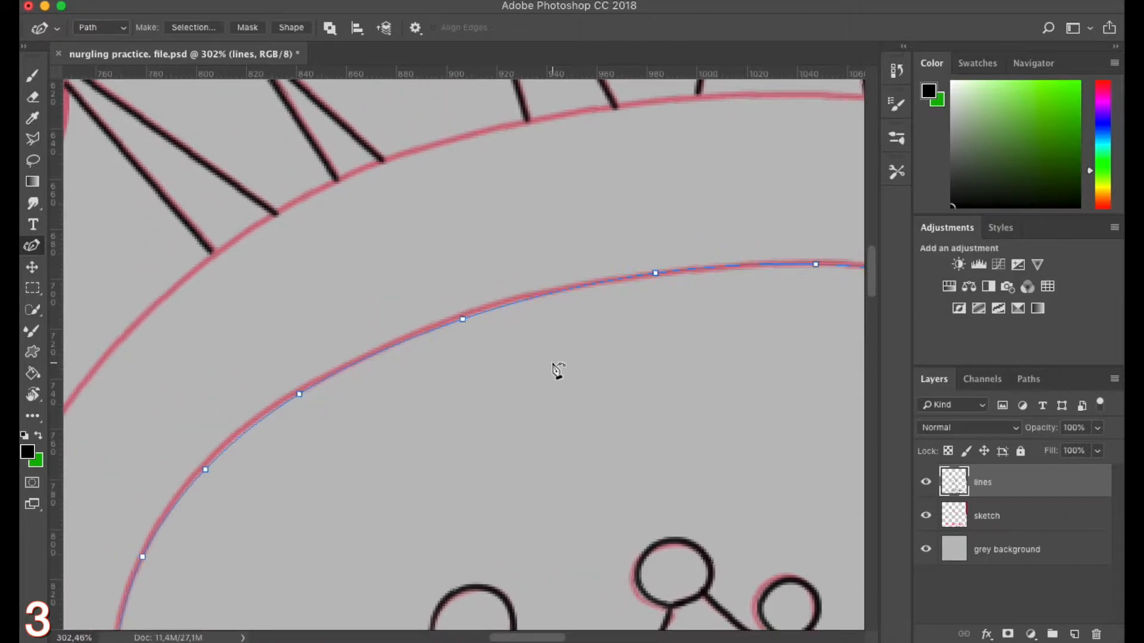
pyautogui.moveTo(415, 414); pyautogui.dragTo(448, 389)
pyautogui.moveTo(495, 294); pyautogui.dragTo(486, 294)
pyautogui.moveTo(369, 431); pyautogui.dragTo(483, 391)
pyautogui.click(444, 331)
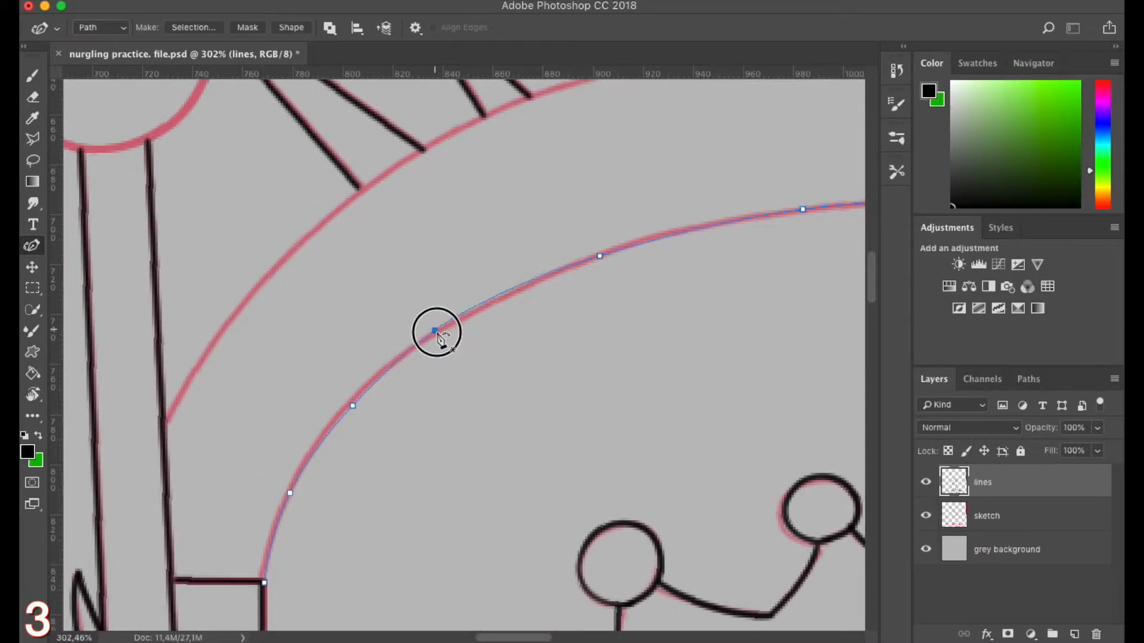
pyautogui.click(352, 405)
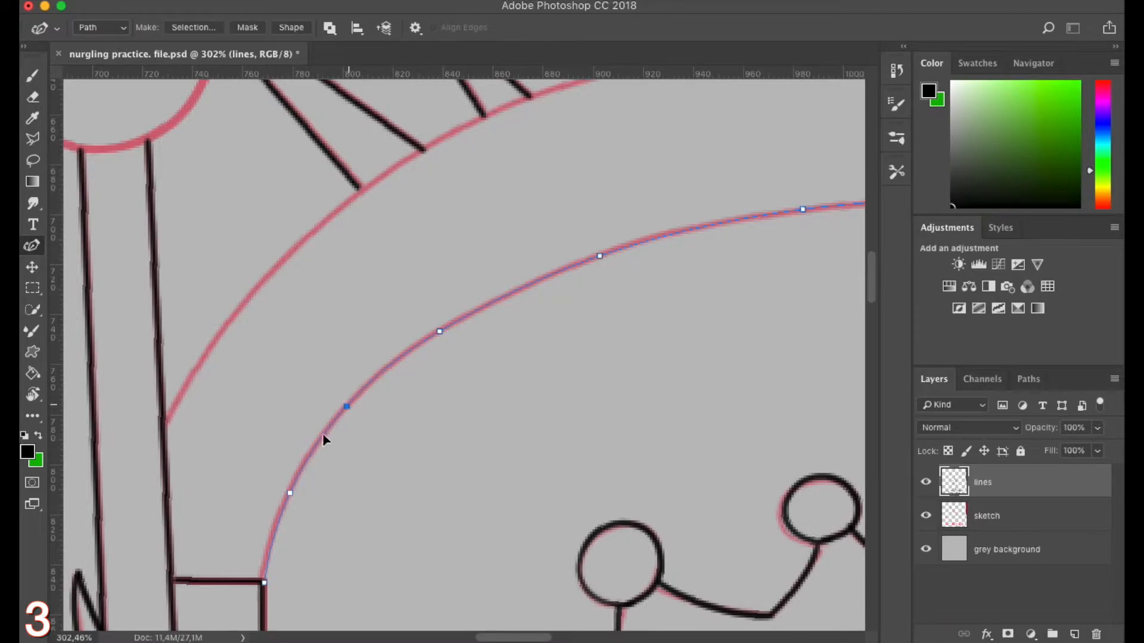
pyautogui.click(288, 494)
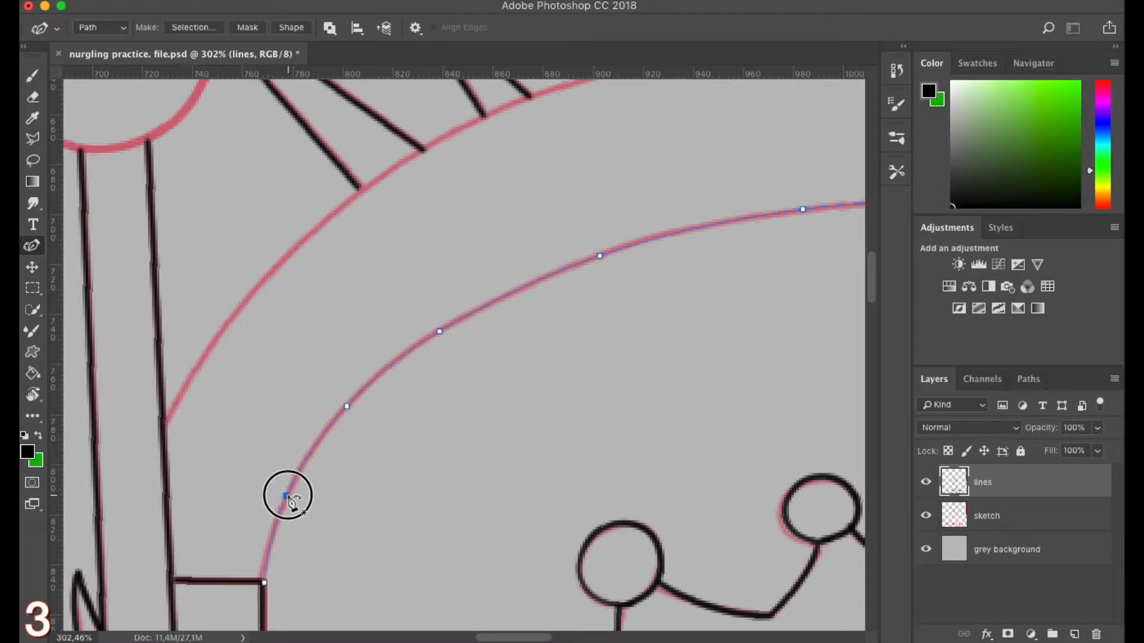
pyautogui.moveTo(741, 481); pyautogui.dragTo(475, 431)
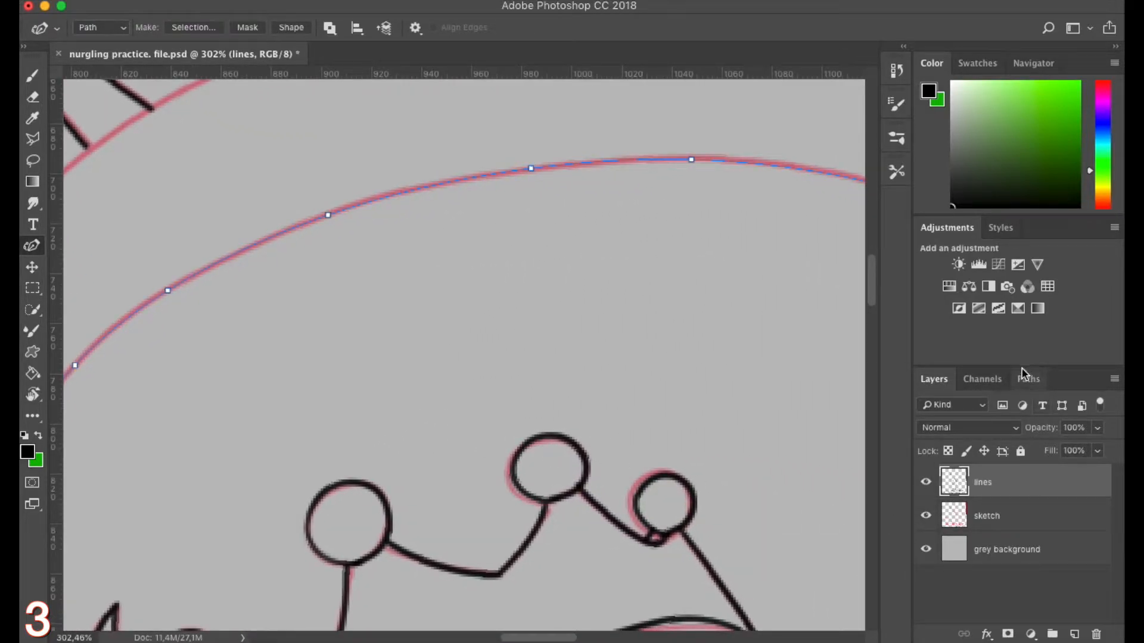
pyautogui.click(1037, 382)
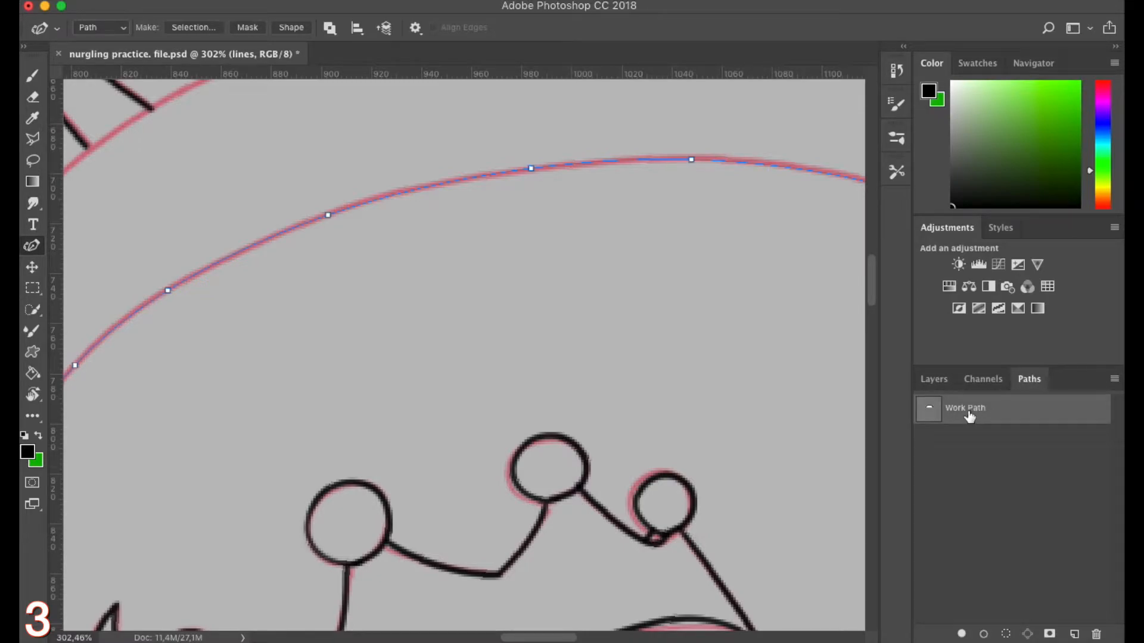
pyautogui.rightClick(969, 411)
pyautogui.click(955, 420)
pyautogui.doubleClick(978, 412)
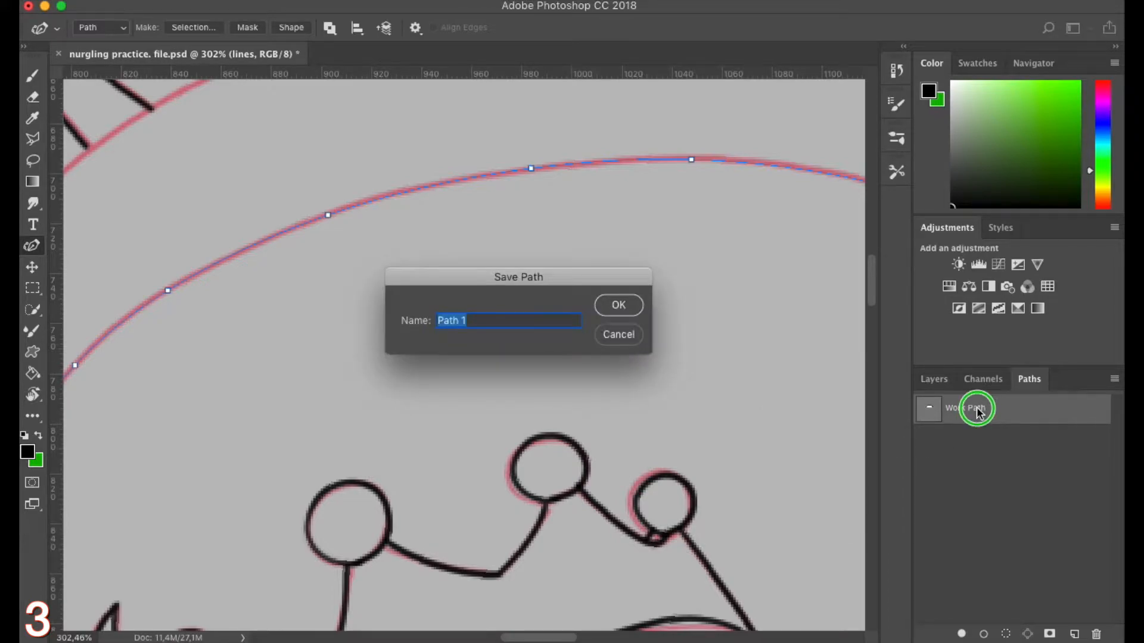
pyautogui.click(619, 335)
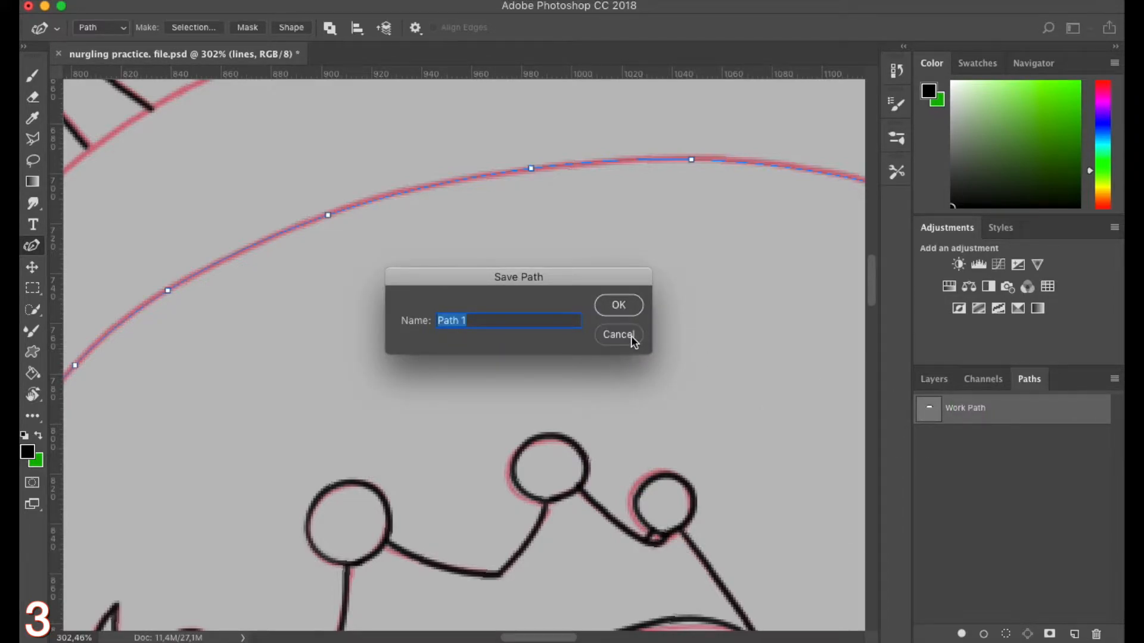
# Try stroking the inner arch's work path with the 4 px Brush, without Simulate Pressure, and undo the stroke
pyautogui.rightClick(973, 410)
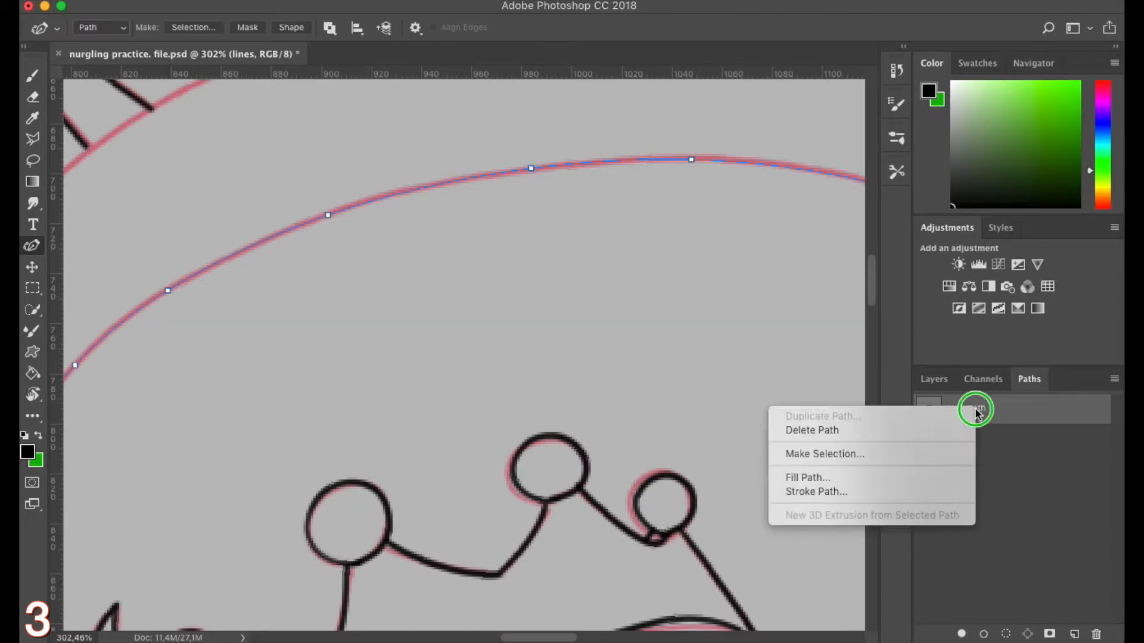
pyautogui.click(886, 492)
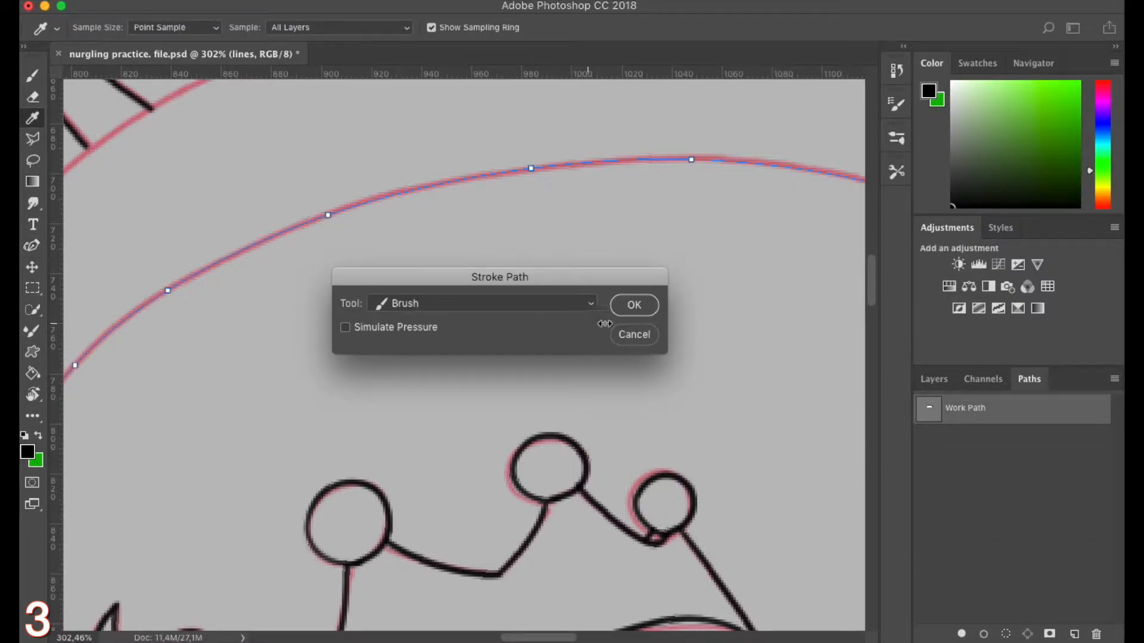
pyautogui.click(635, 306)
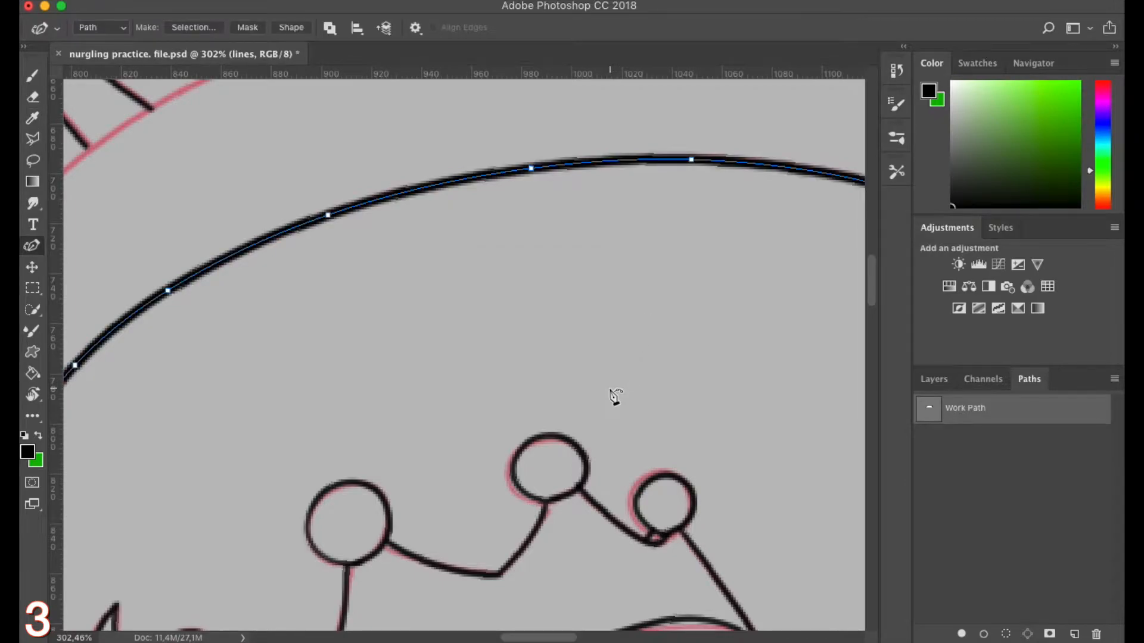
pyautogui.scroll(-5, 615, 397)
pyautogui.scroll(-4, 634, 416)
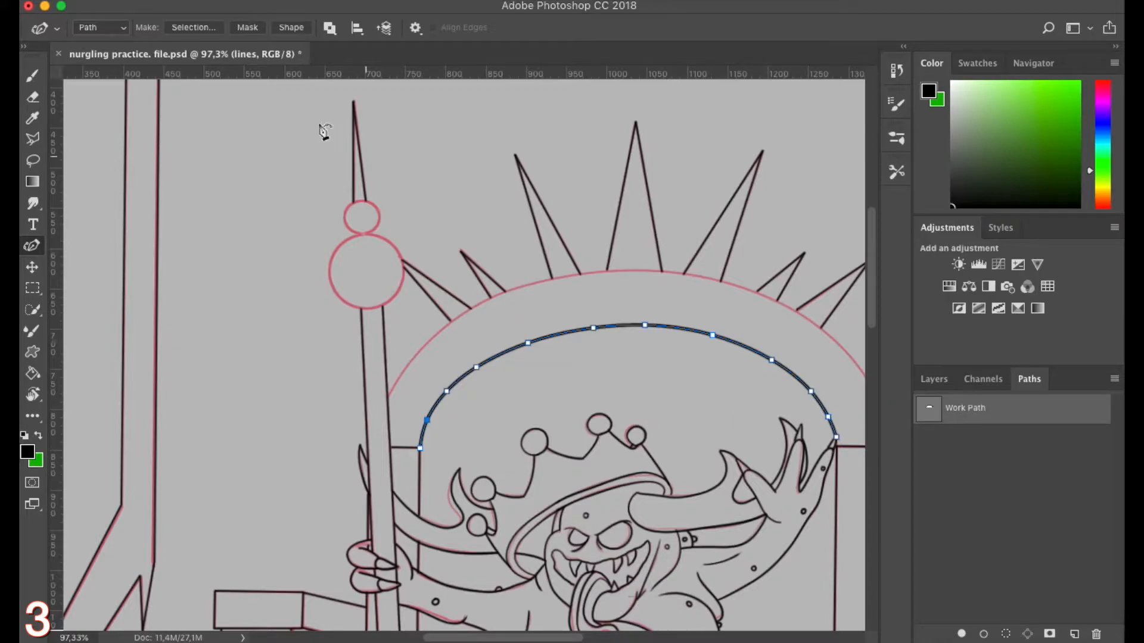
pyautogui.click(126, 2)
pyautogui.click(123, 34)
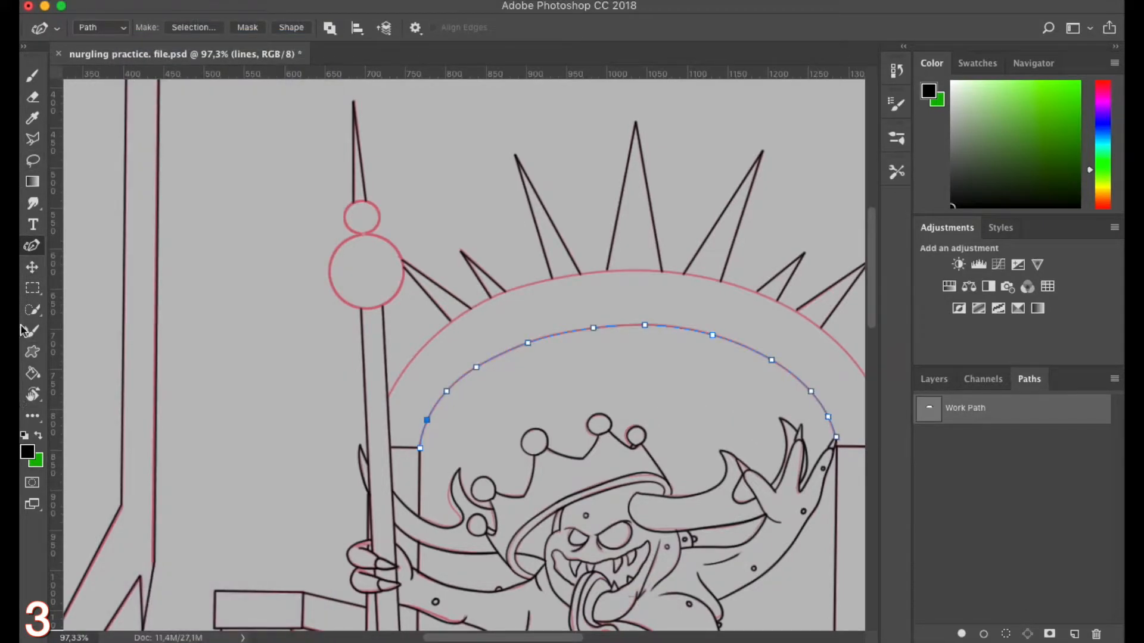
# Reduce the brush size to 3 px and stroke the inner arch's work path with the Brush, without Simulate Pressure
pyautogui.click(33, 75)
pyautogui.click(102, 28)
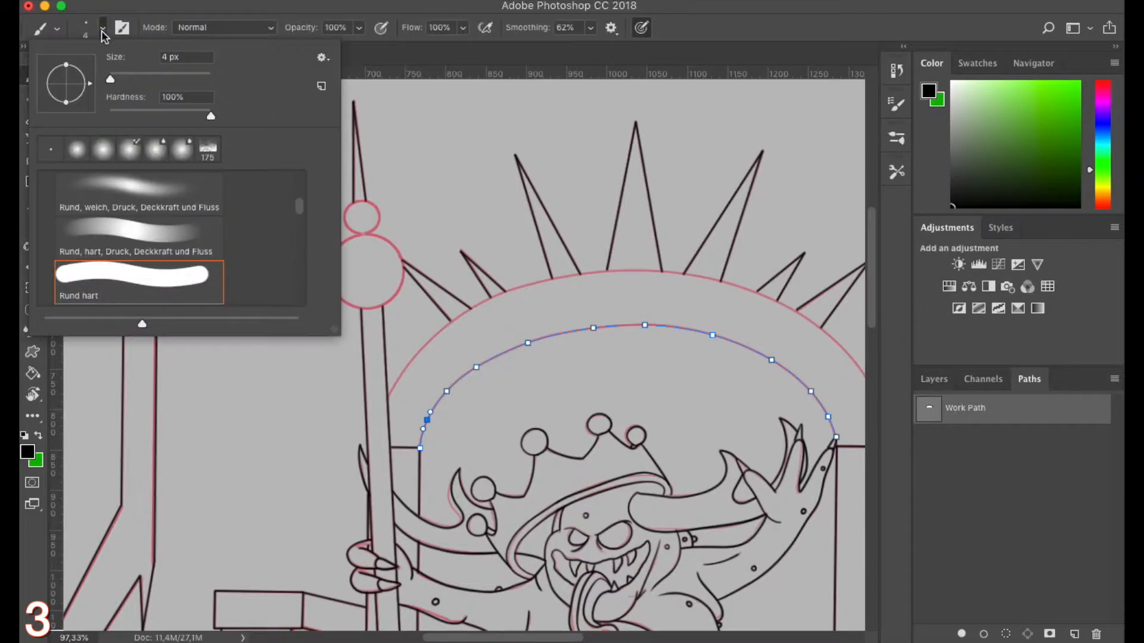
pyautogui.moveTo(111, 79); pyautogui.dragTo(110, 78)
pyautogui.click(159, 10)
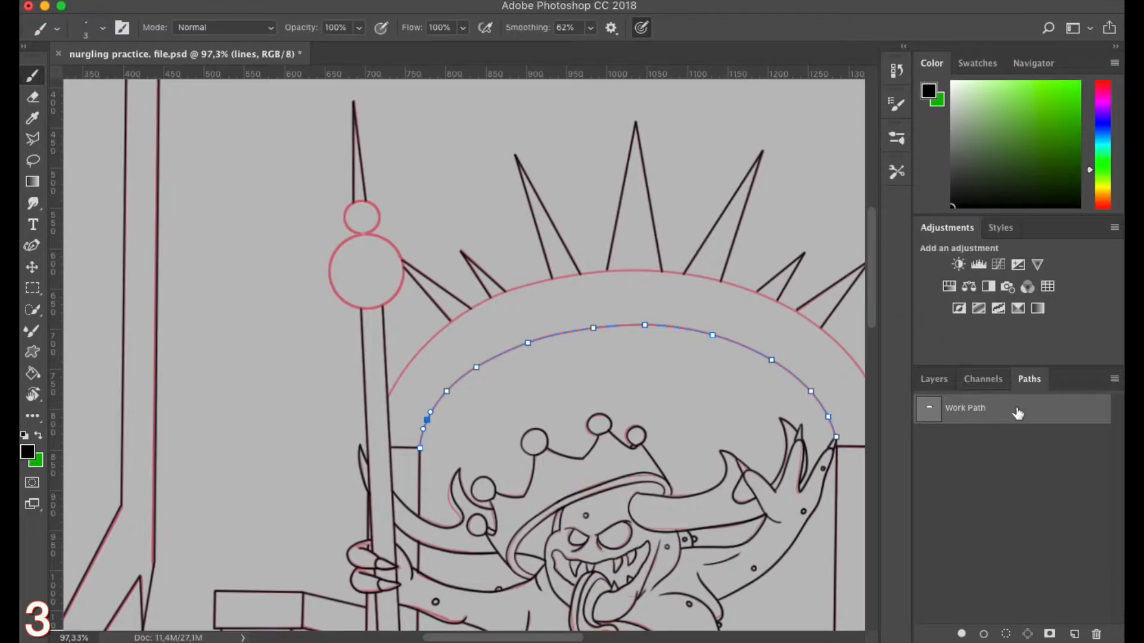
pyautogui.rightClick(982, 410)
pyautogui.click(914, 494)
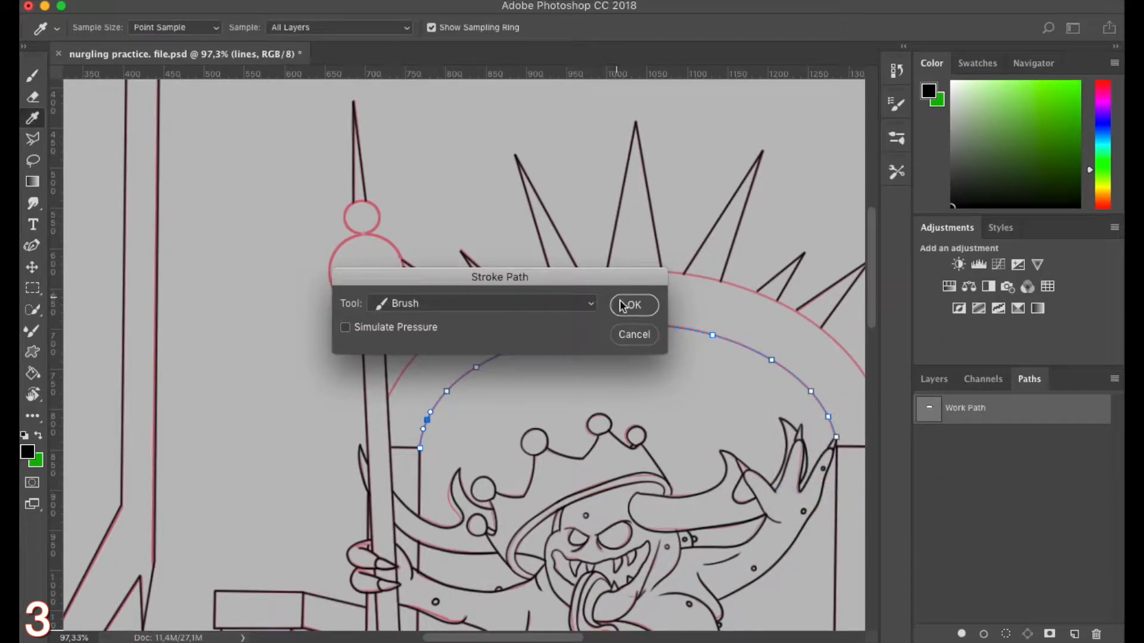
pyautogui.click(636, 305)
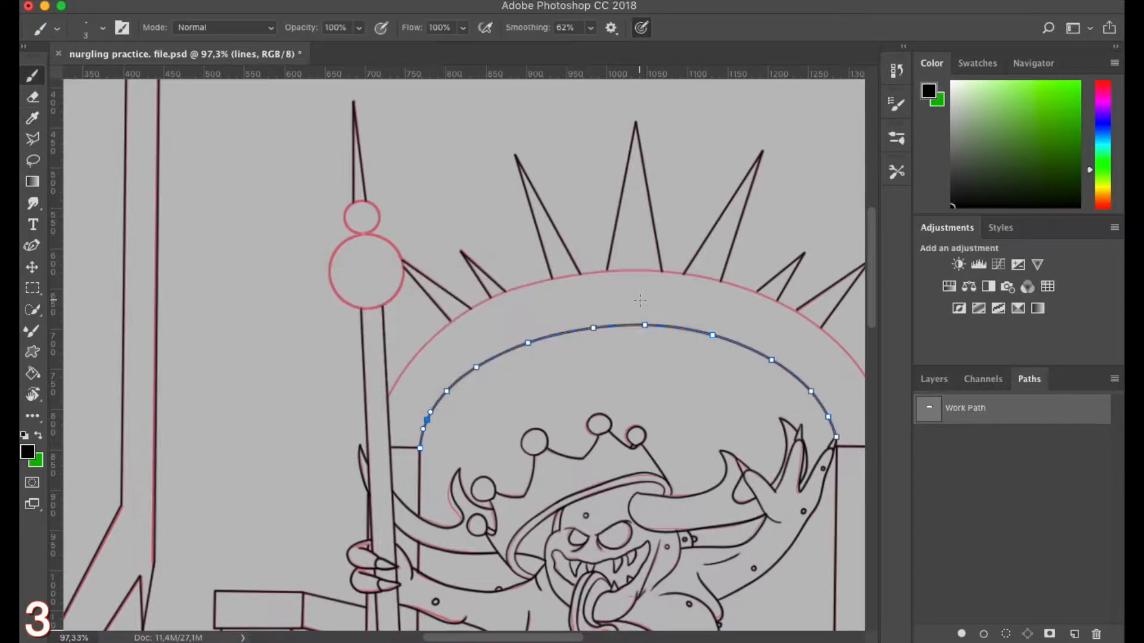
# Delete the inner arch's work path after its stroke has been applied, without saving it as a named path
pyautogui.doubleClick(984, 410)
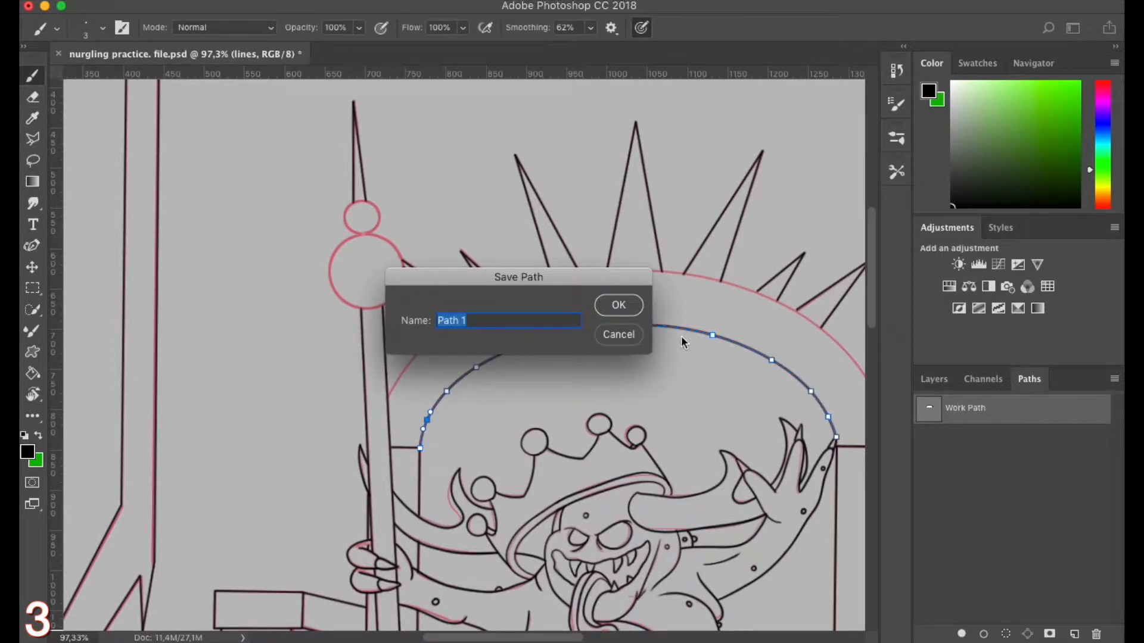
pyautogui.click(629, 339)
pyautogui.moveTo(1056, 416); pyautogui.dragTo(1095, 632)
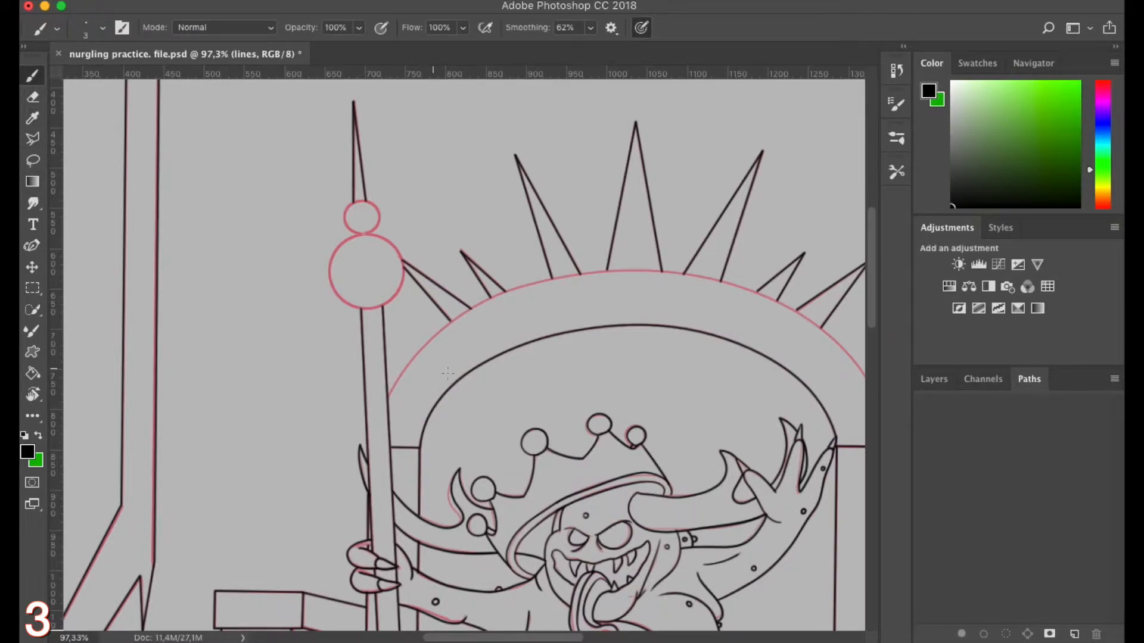
# Trace the left side of the outer arch with the Curvature Pen, from the scepter's shaft up along the spike bases
pyautogui.scroll(4, 438, 386)
pyautogui.scroll(4, 391, 385)
pyautogui.click(33, 250)
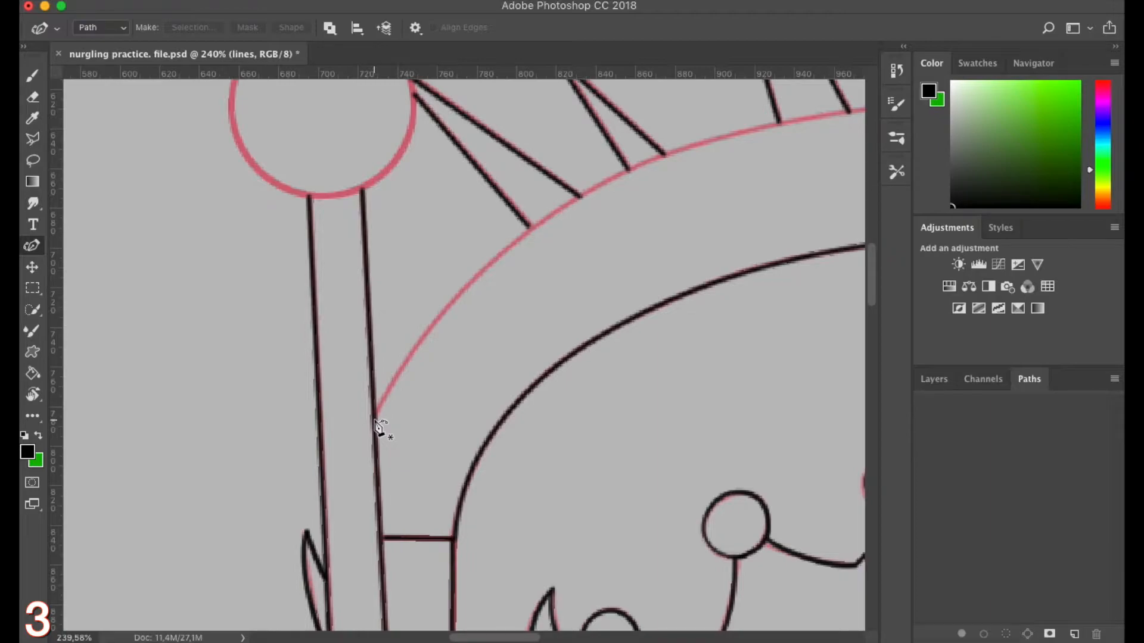
pyautogui.click(374, 421)
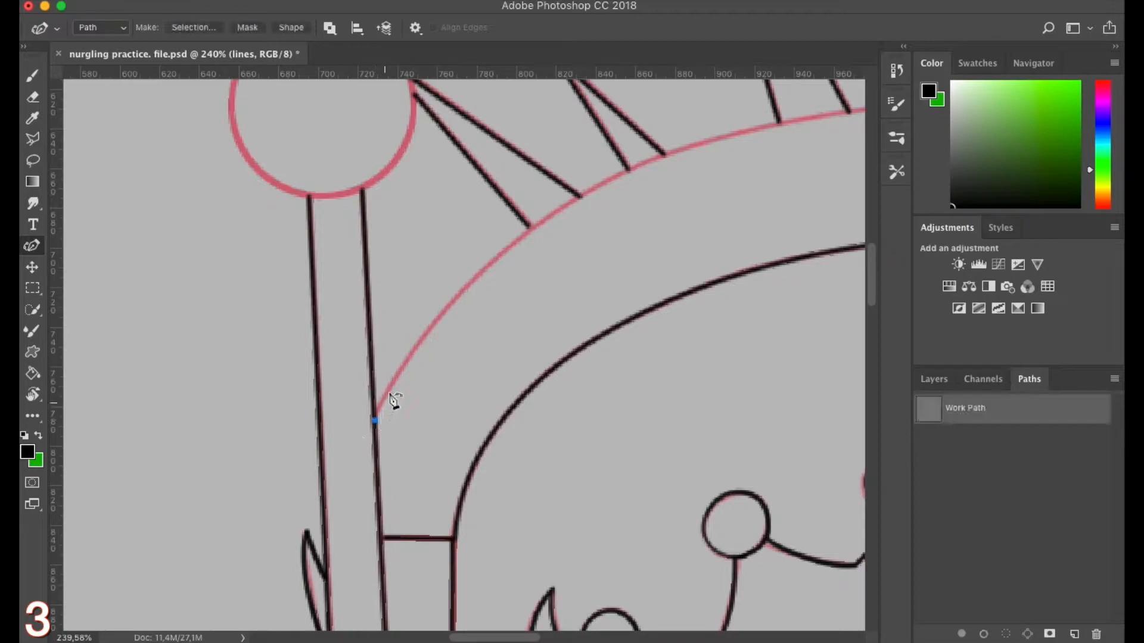
pyautogui.click(413, 353)
pyautogui.click(470, 284)
pyautogui.click(600, 185)
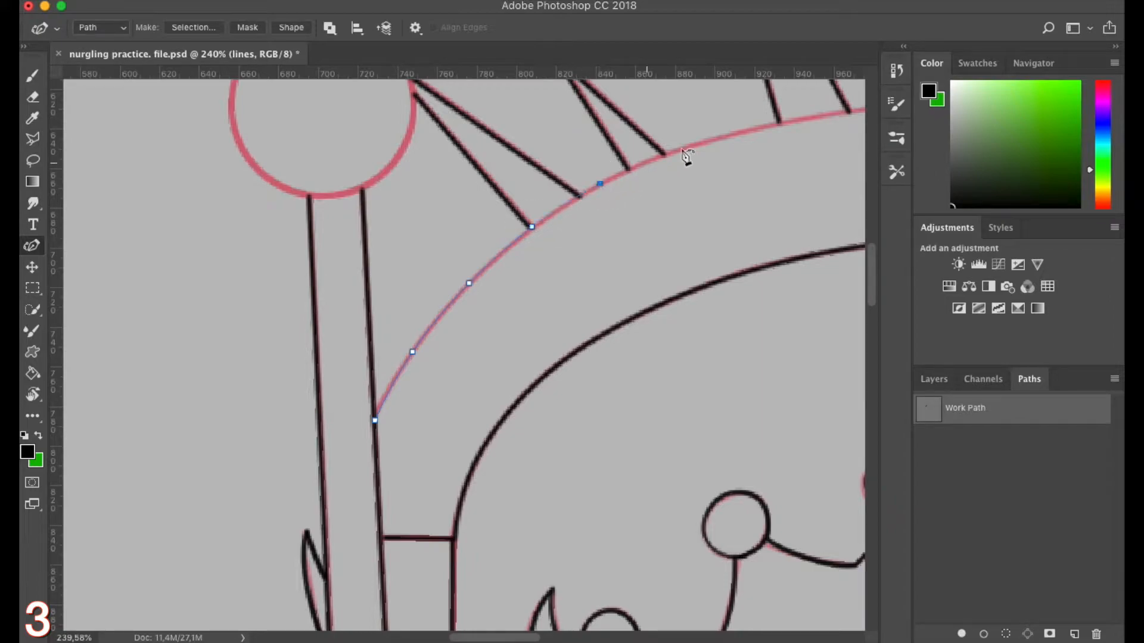
pyautogui.click(782, 123)
# Continue the outer arch path over the top and down the right side to the throne's corner
pyautogui.moveTo(821, 172); pyautogui.dragTo(357, 252)
pyautogui.click(710, 218)
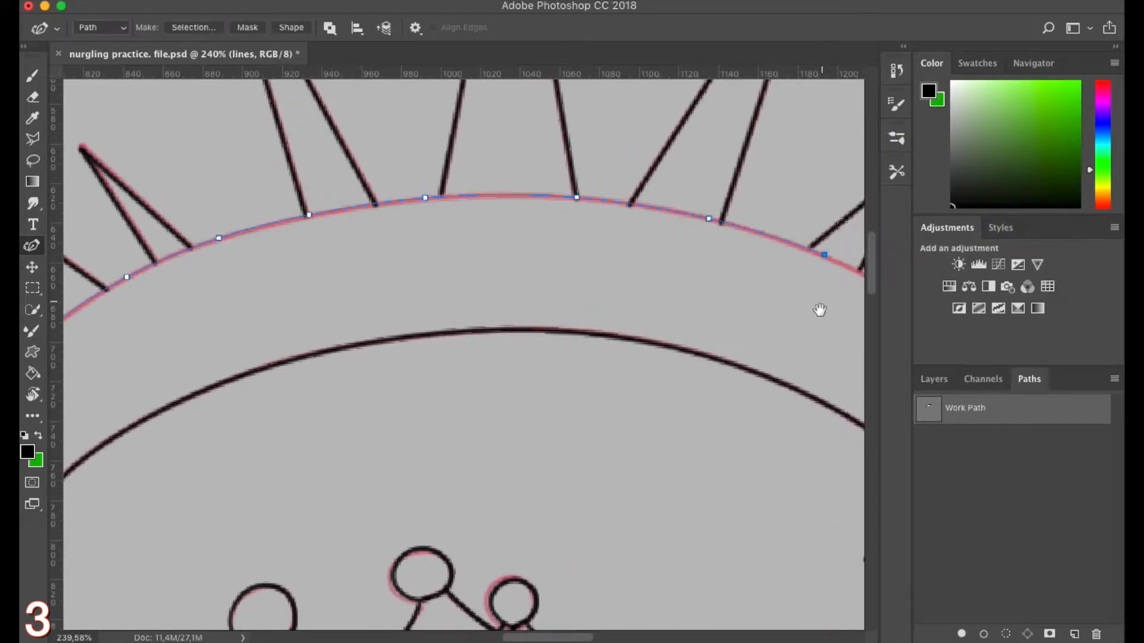
pyautogui.moveTo(822, 299); pyautogui.dragTo(306, 239)
pyautogui.click(435, 263)
pyautogui.click(524, 340)
pyautogui.click(588, 434)
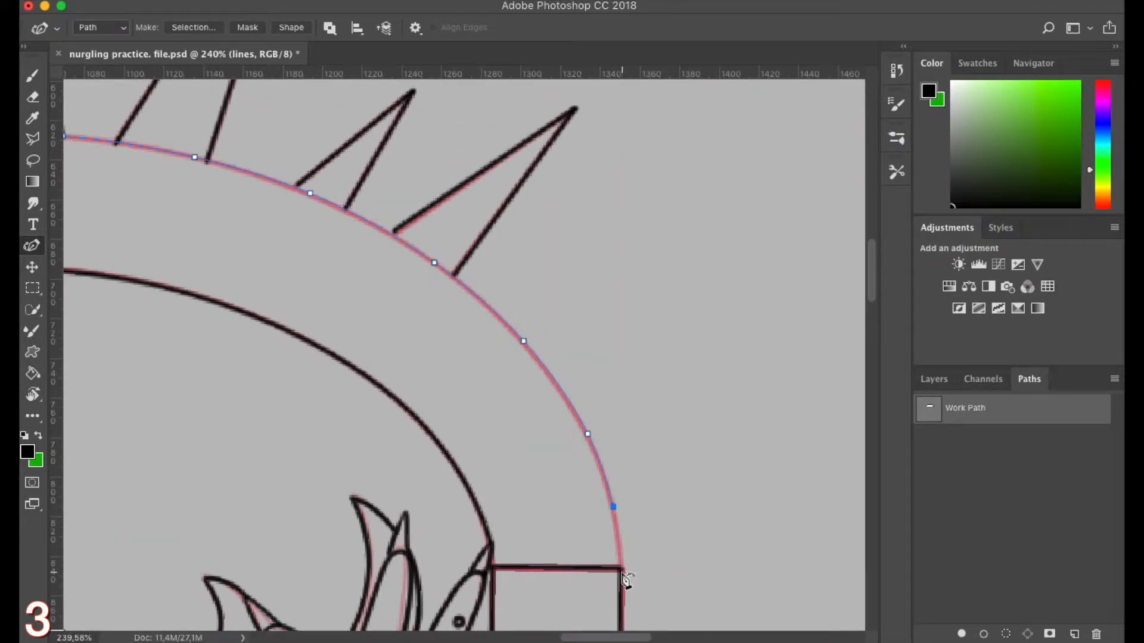
# Stroke the outer arch's work path with the Brush, without Simulate Pressure, and delete the path
pyautogui.moveTo(427, 415); pyautogui.dragTo(897, 424)
pyautogui.rightClick(975, 408)
pyautogui.click(866, 489)
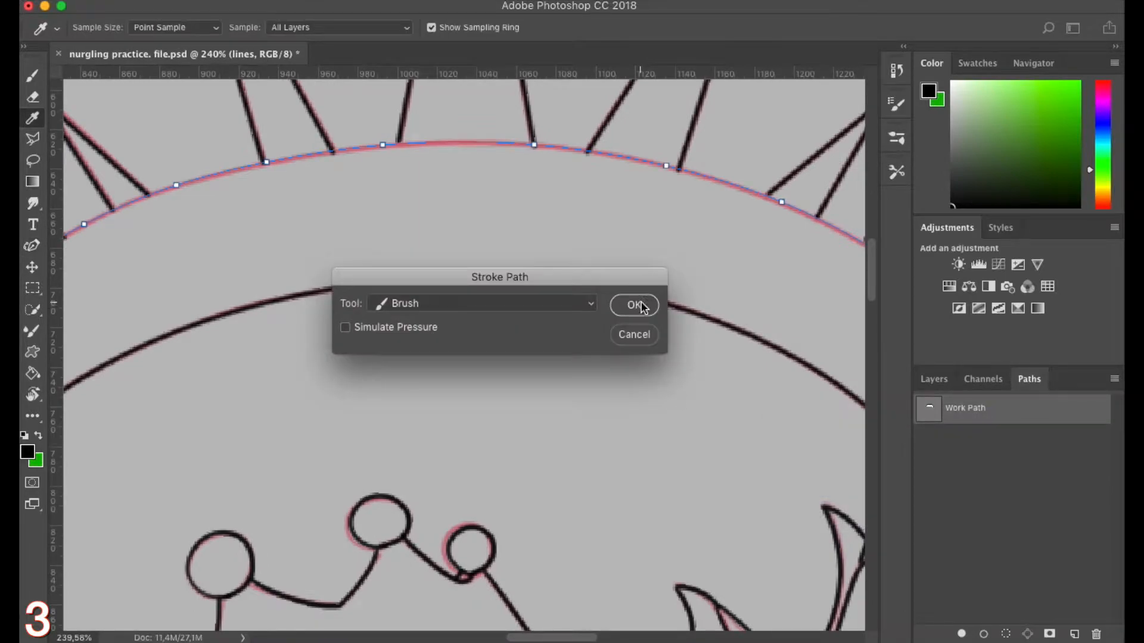
pyautogui.click(638, 303)
pyautogui.scroll(-5, 438, 451)
pyautogui.moveTo(1021, 412); pyautogui.dragTo(1096, 635)
# Trace the scepter's large circle with a closed Curvature Pen path that follows the sketch line
pyautogui.scroll(-10, 426, 485)
pyautogui.scroll(10, 326, 434)
pyautogui.scroll(4, 327, 439)
pyautogui.click(324, 440)
pyautogui.click(297, 429)
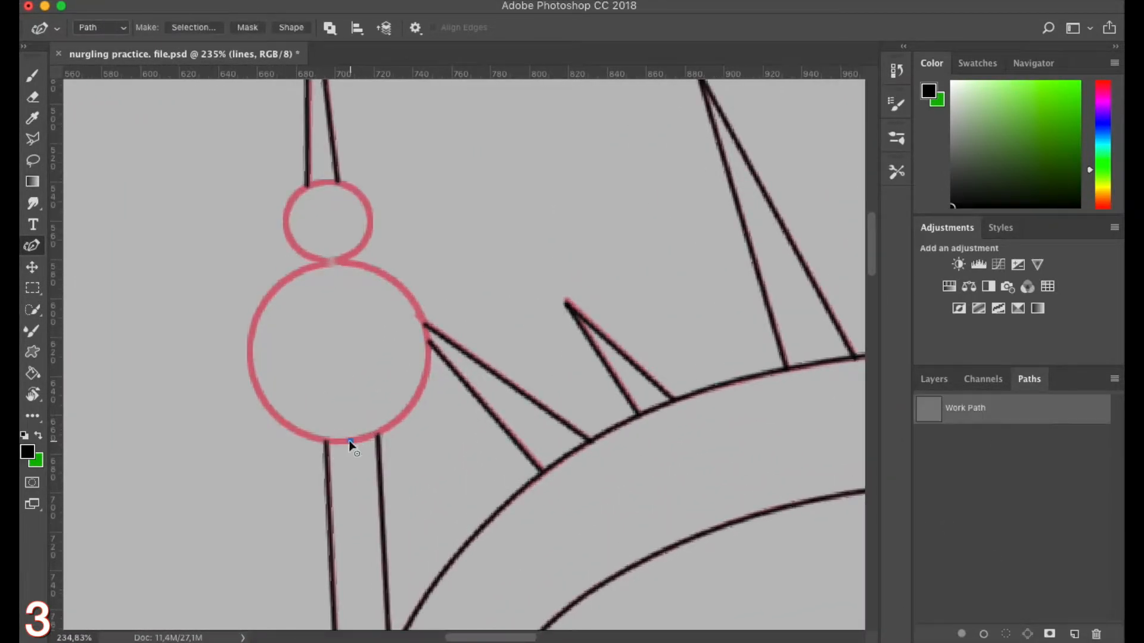
pyautogui.click(269, 408)
pyautogui.click(253, 375)
pyautogui.click(250, 338)
pyautogui.click(262, 304)
pyautogui.click(317, 262)
pyautogui.click(360, 262)
pyautogui.click(431, 348)
pyautogui.click(423, 389)
pyautogui.click(351, 441)
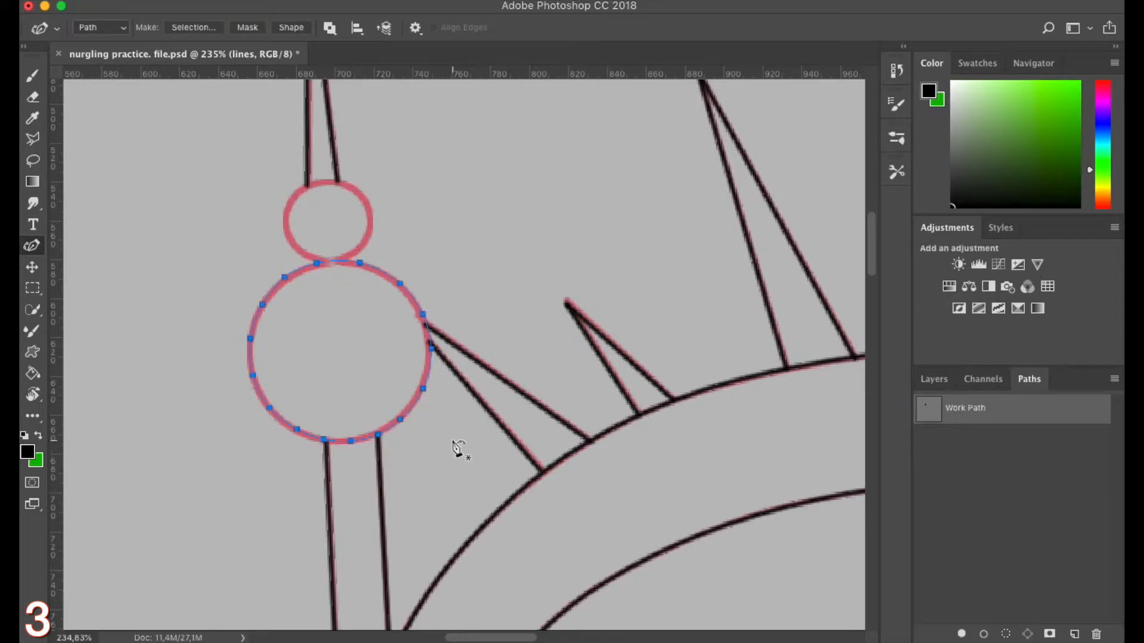
# Stroke the large circle's work path with the Brush and delete the path
pyautogui.rightClick(992, 408)
pyautogui.click(867, 479)
pyautogui.press('Return')
pyautogui.moveTo(1050, 420); pyautogui.dragTo(1096, 634)
# Trace the scepter's small upper circle with a closed Curvature Pen path and adjust its points to the sketch
pyautogui.click(331, 261)
pyautogui.click(307, 256)
pyautogui.click(291, 239)
pyautogui.click(286, 215)
pyautogui.click(297, 189)
pyautogui.click(326, 183)
pyautogui.click(355, 191)
pyautogui.click(368, 209)
pyautogui.click(368, 236)
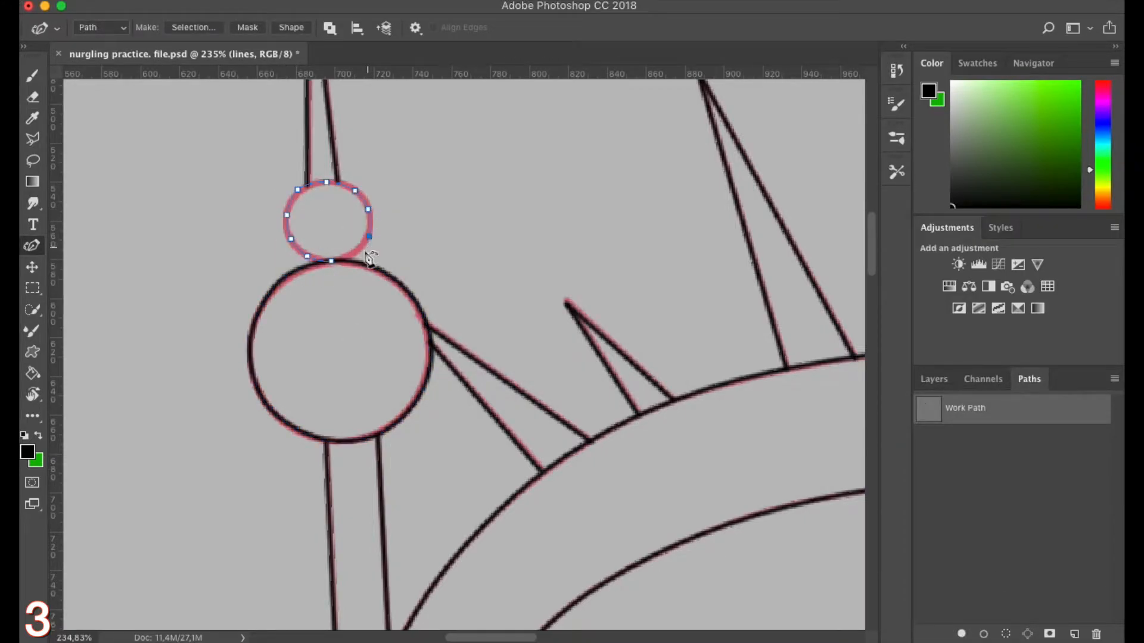
pyautogui.click(370, 234)
pyautogui.click(300, 191)
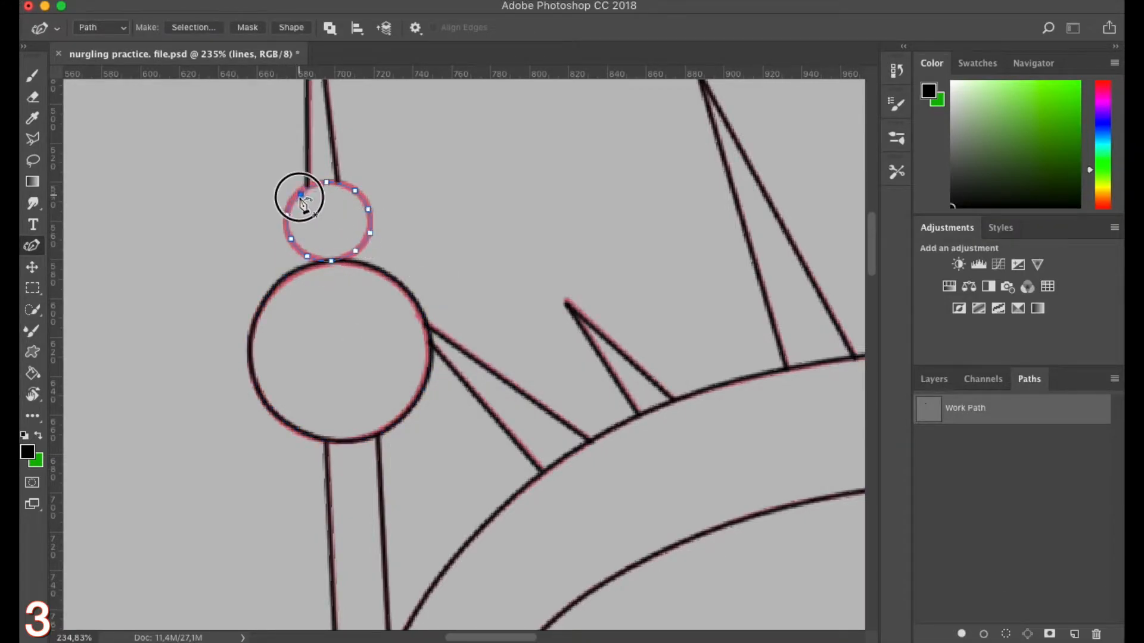
# Stroke the small circle's work path with the Brush and delete the path
pyautogui.rightClick(1003, 424)
pyautogui.click(869, 489)
pyautogui.click(635, 308)
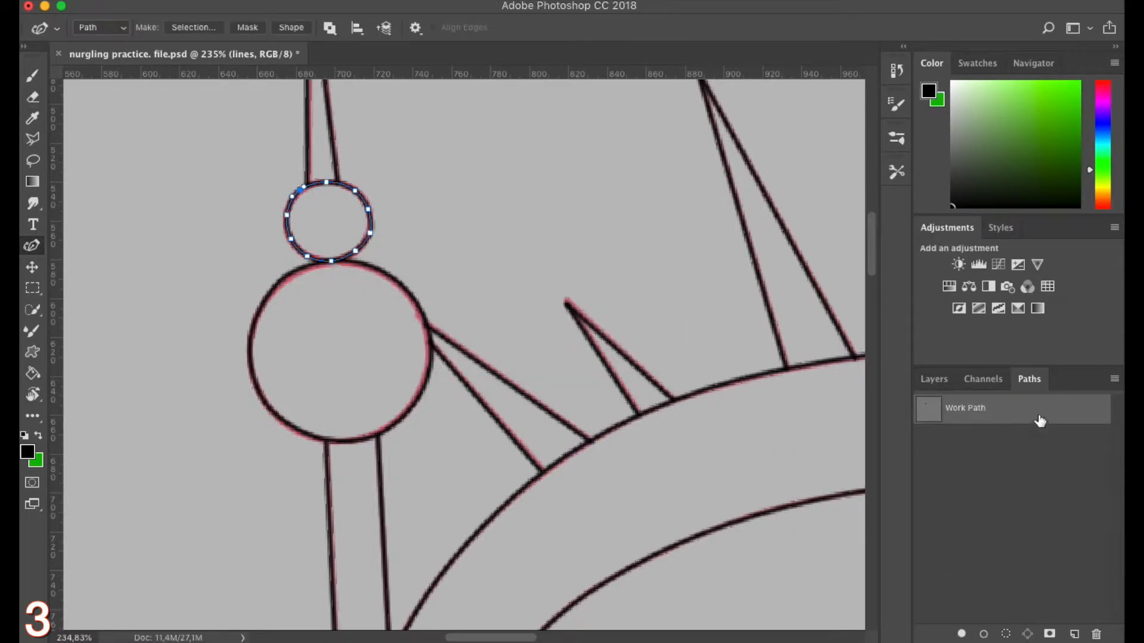
pyautogui.moveTo(1038, 421); pyautogui.dragTo(1096, 634)
# Hide the "sketch" layer and make the "lines" layer active, with the whole drawing in view
pyautogui.click(925, 382)
pyautogui.scroll(-2, 673, 462)
pyautogui.scroll(-5, 676, 467)
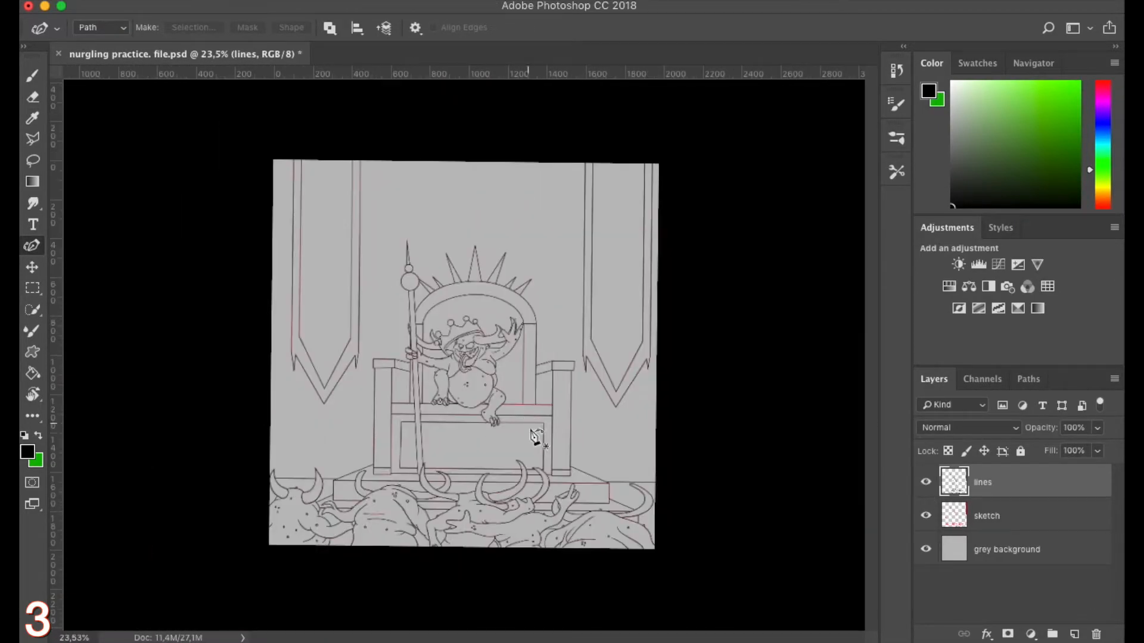
pyautogui.scroll(3, 527, 447)
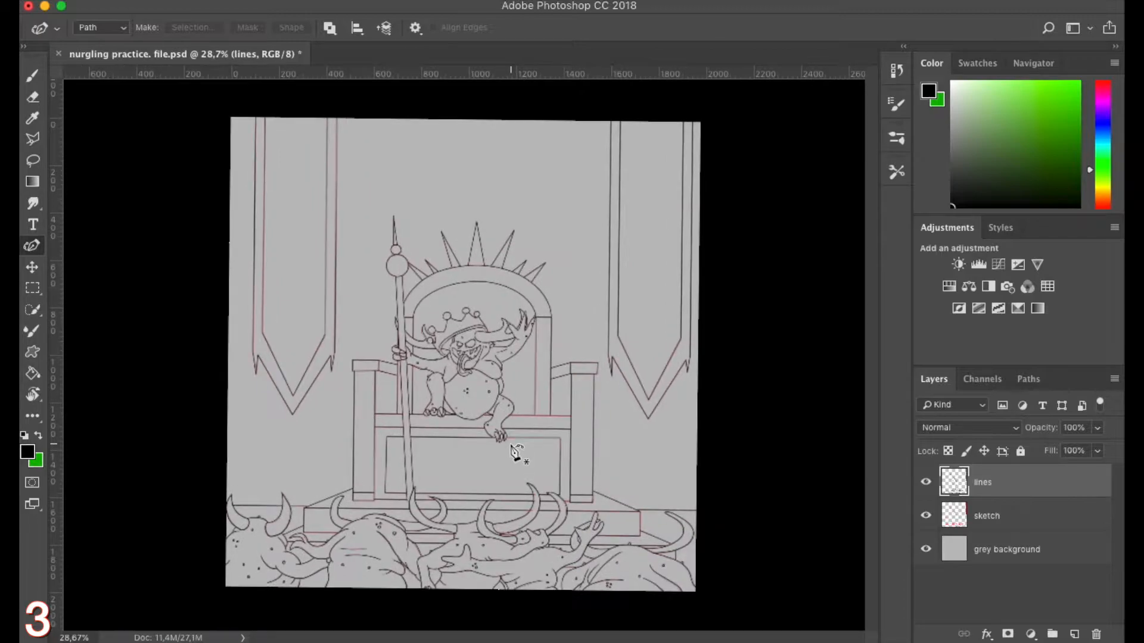
pyautogui.scroll(1, 516, 454)
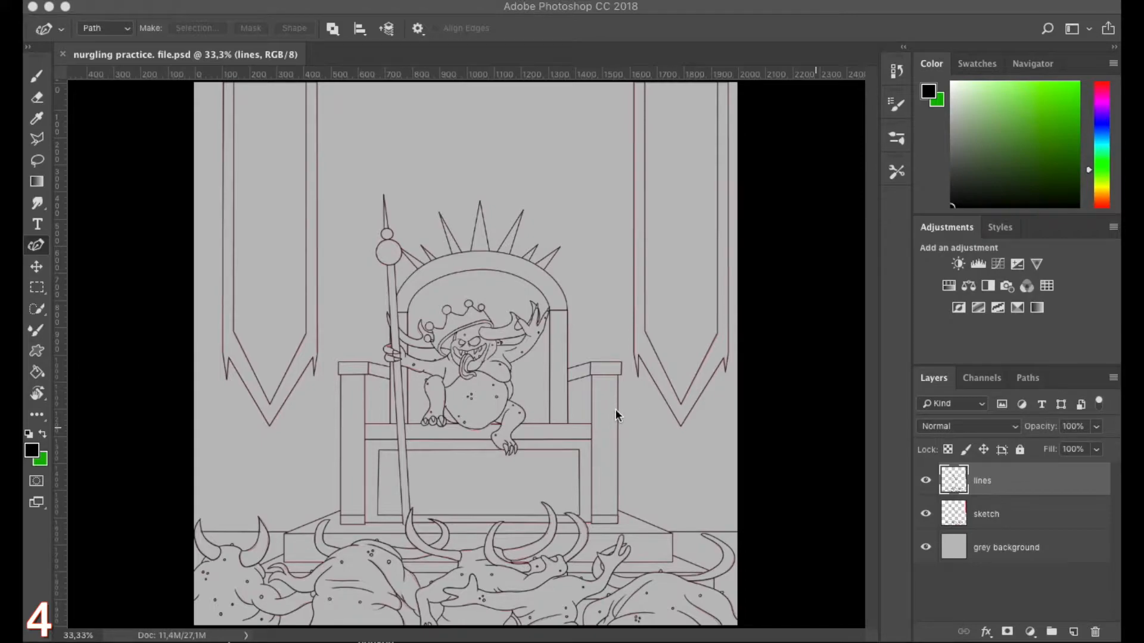
pyautogui.click(973, 519)
pyautogui.click(926, 514)
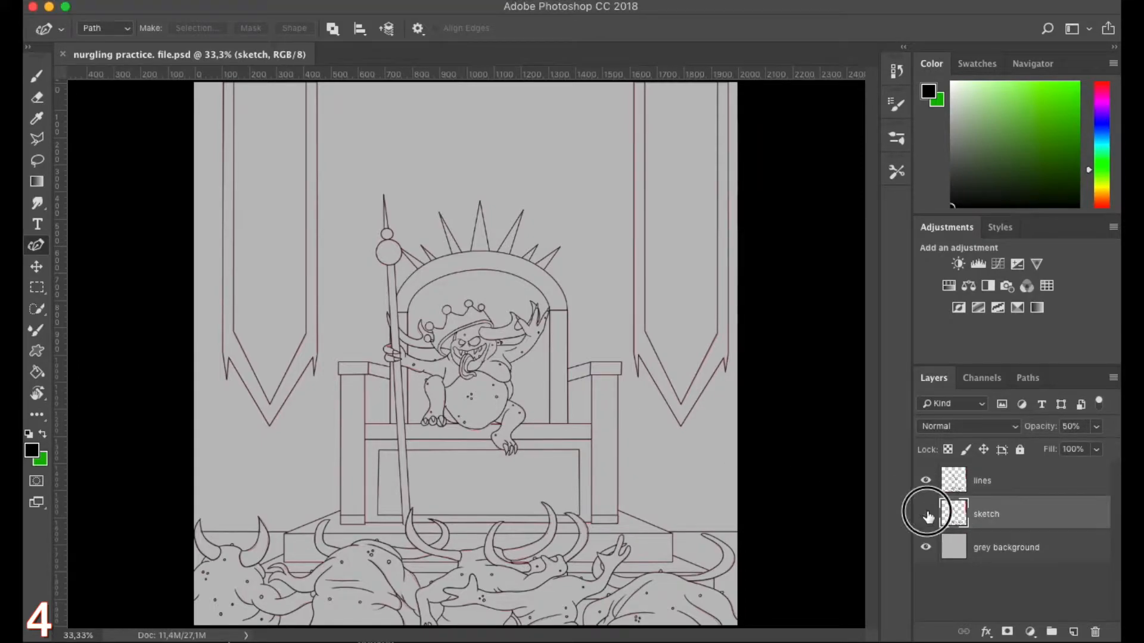
pyautogui.click(984, 479)
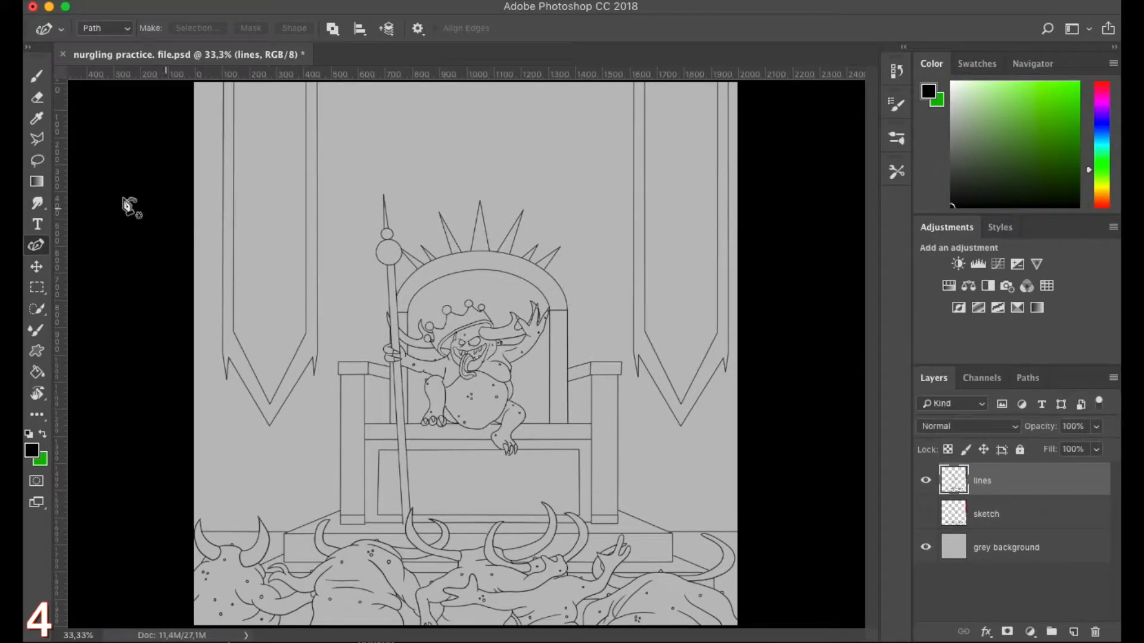
# Set the Eraser to the hard round brush preset "Rund hart"
pyautogui.click(36, 100)
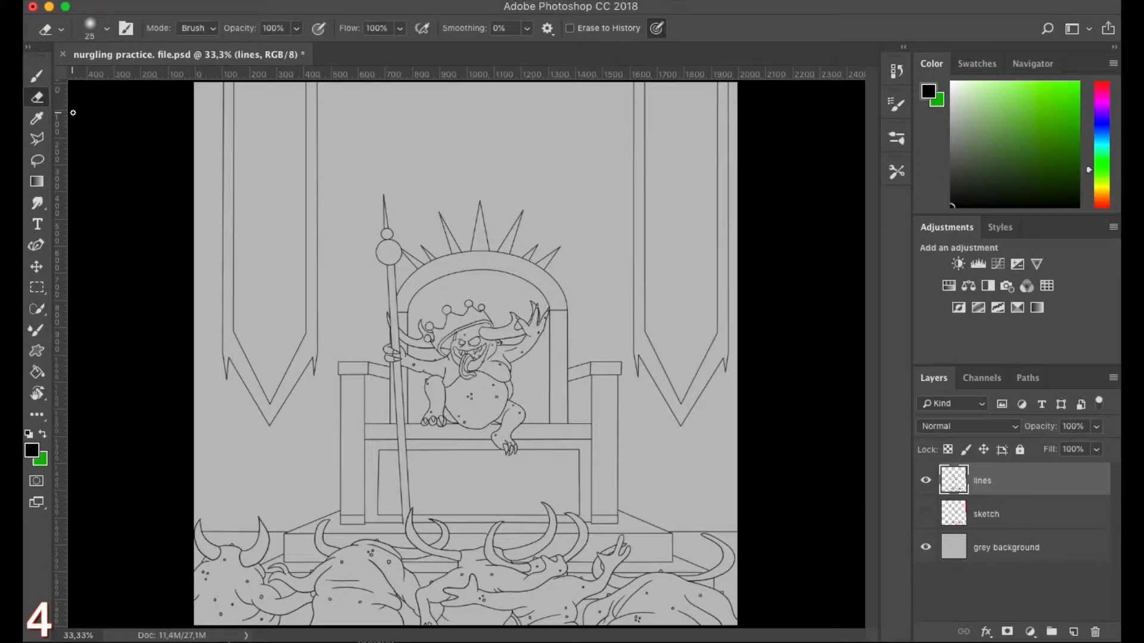
pyautogui.click(106, 28)
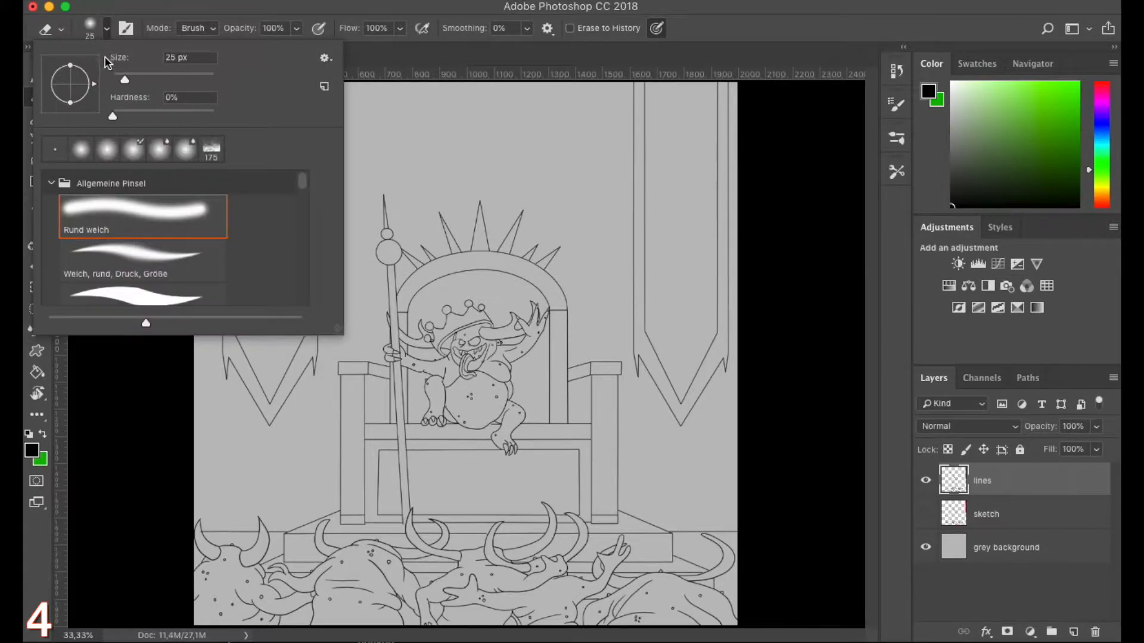
pyautogui.scroll(-4, 163, 258)
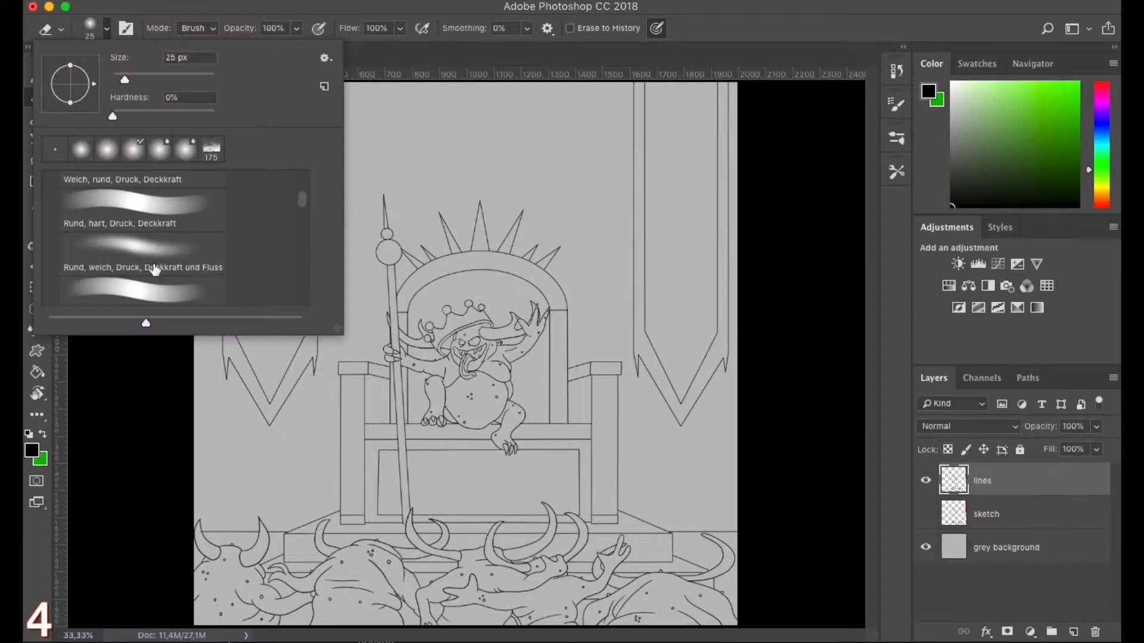
pyautogui.click(136, 275)
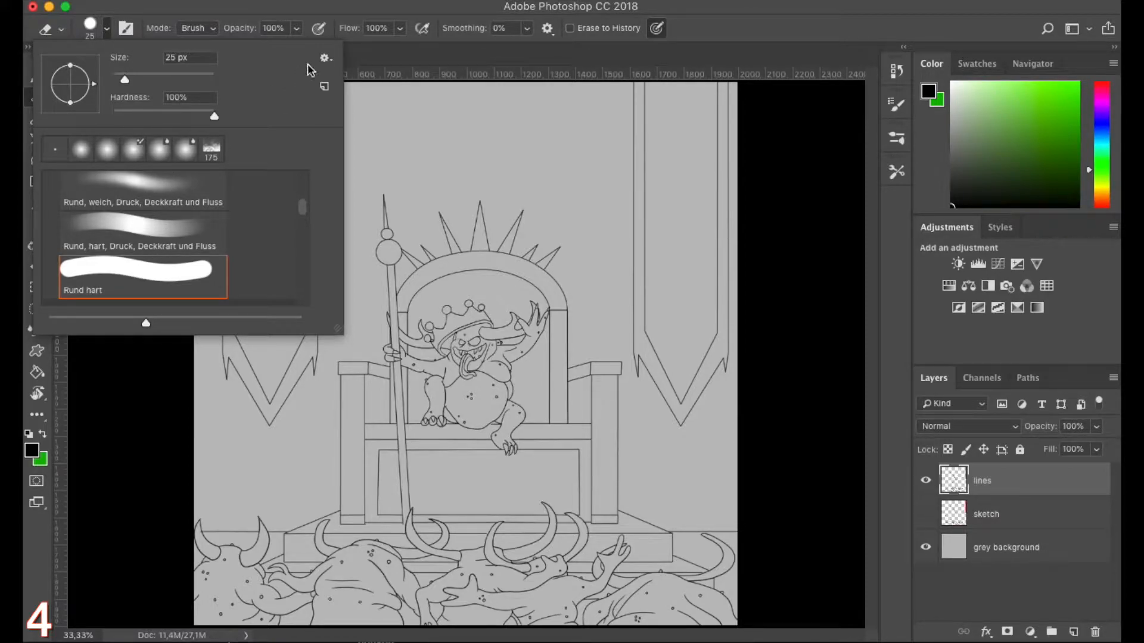
pyautogui.click(360, 10)
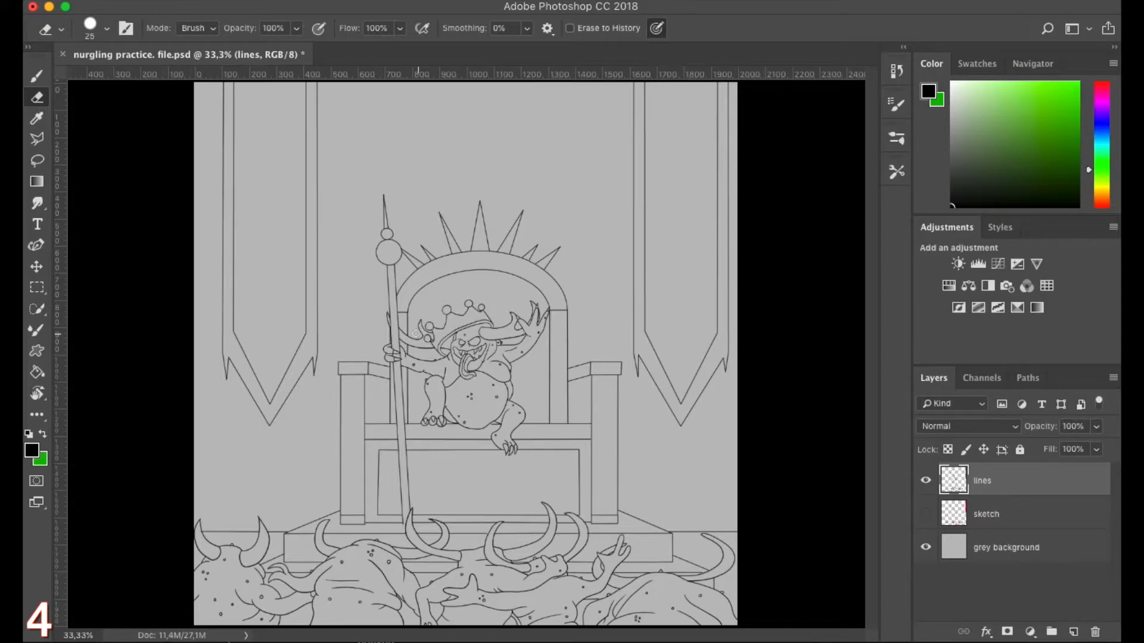
# Try erasing a stray line end on the seated creature's arm beside the scepter with a 9 px Eraser, and undo it
pyautogui.scroll(6, 410, 374)
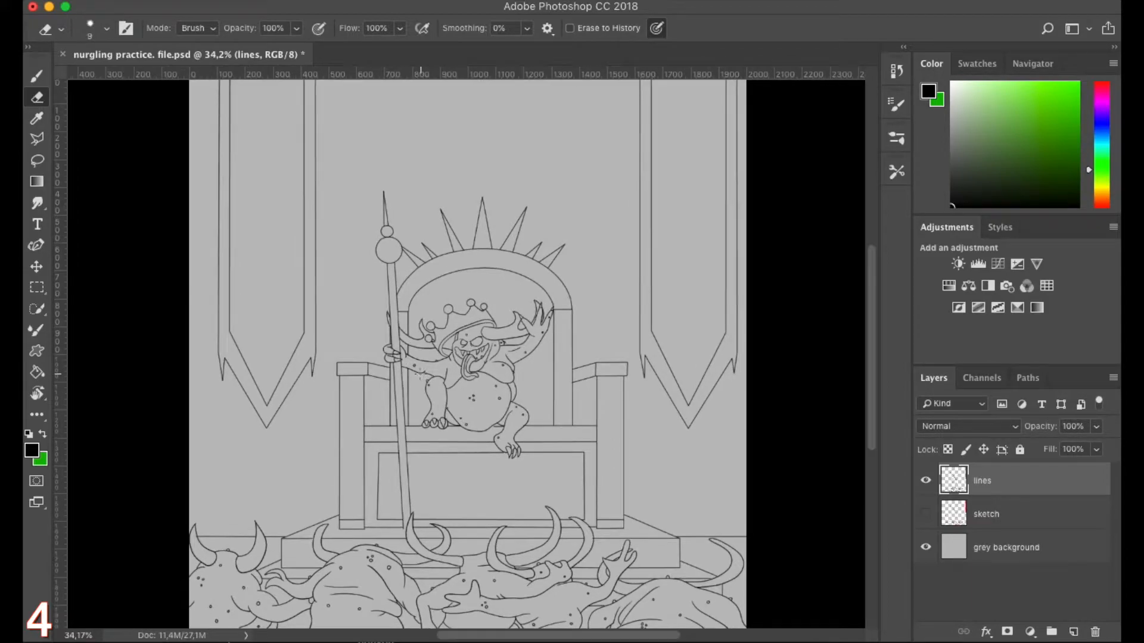
pyautogui.scroll(5, 390, 362)
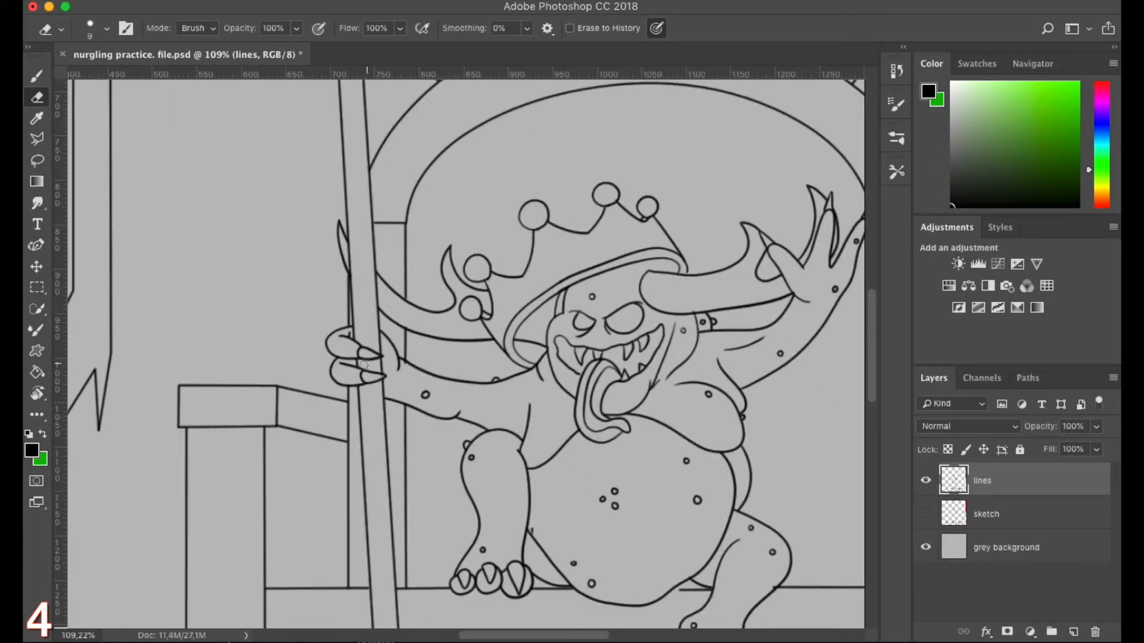
pyautogui.scroll(2, 331, 356)
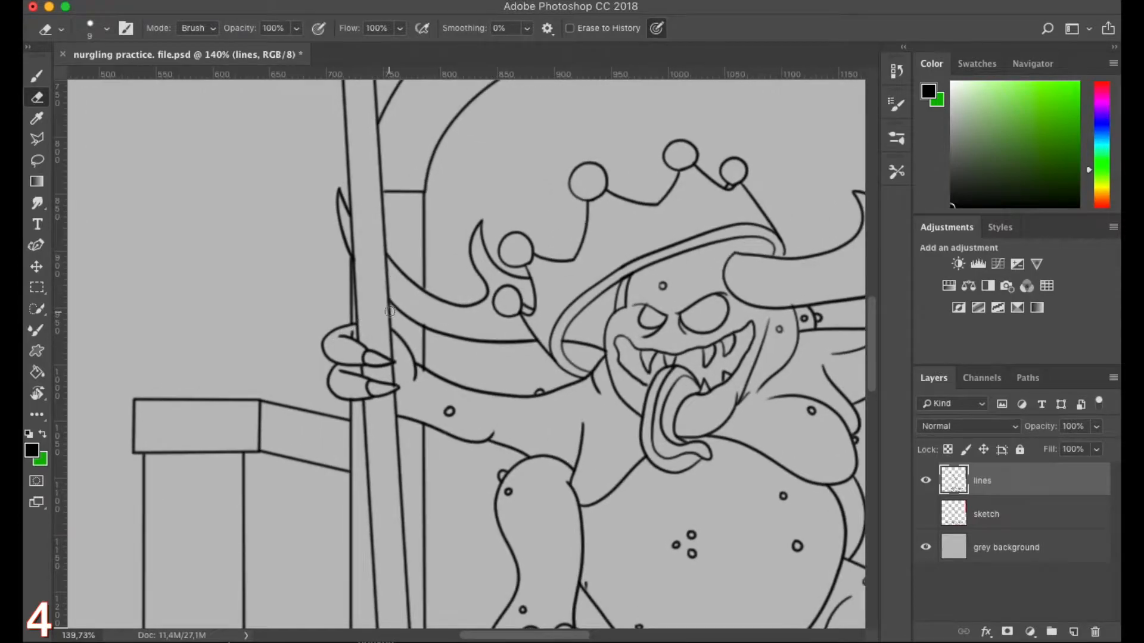
pyautogui.scroll(3, 398, 349)
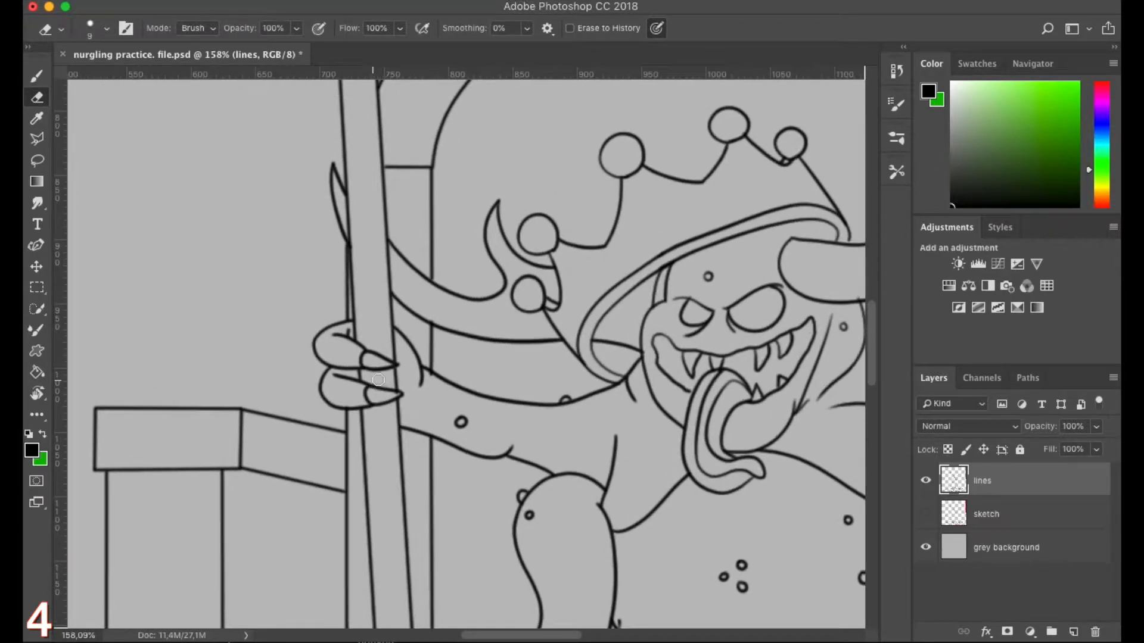
pyautogui.moveTo(426, 375); pyautogui.dragTo(327, 409)
pyautogui.scroll(15, 322, 408)
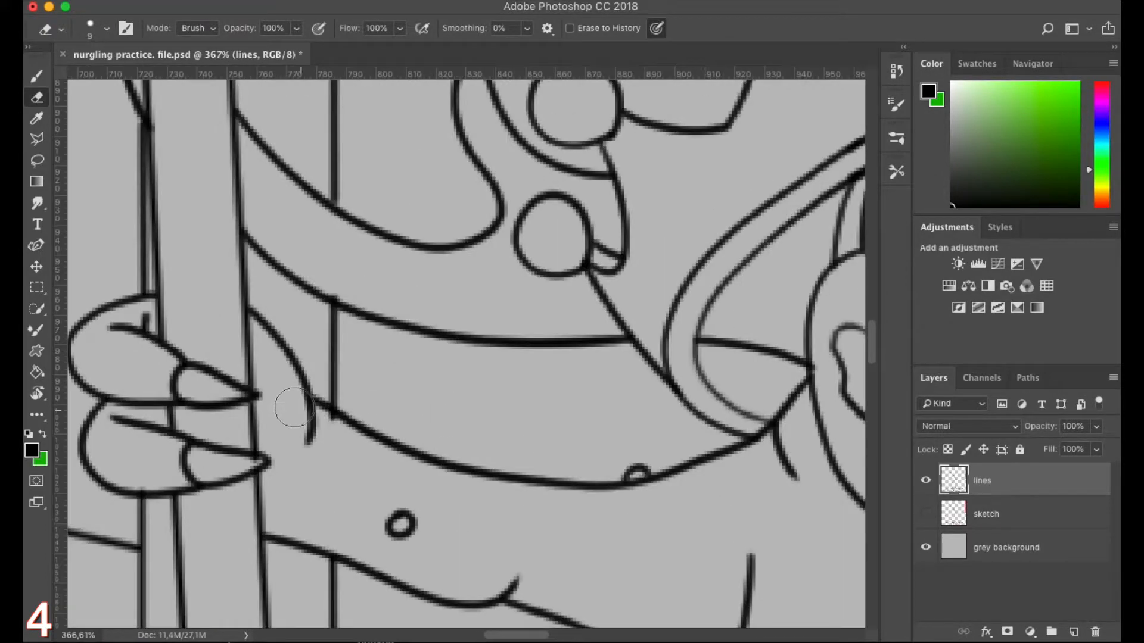
pyautogui.moveTo(303, 408)
pyautogui.mouseDown()
pyautogui.moveTo(312, 462)
pyautogui.moveTo(309, 422)
pyautogui.mouseUp()
pyautogui.hotkey('ctrl', 'z')
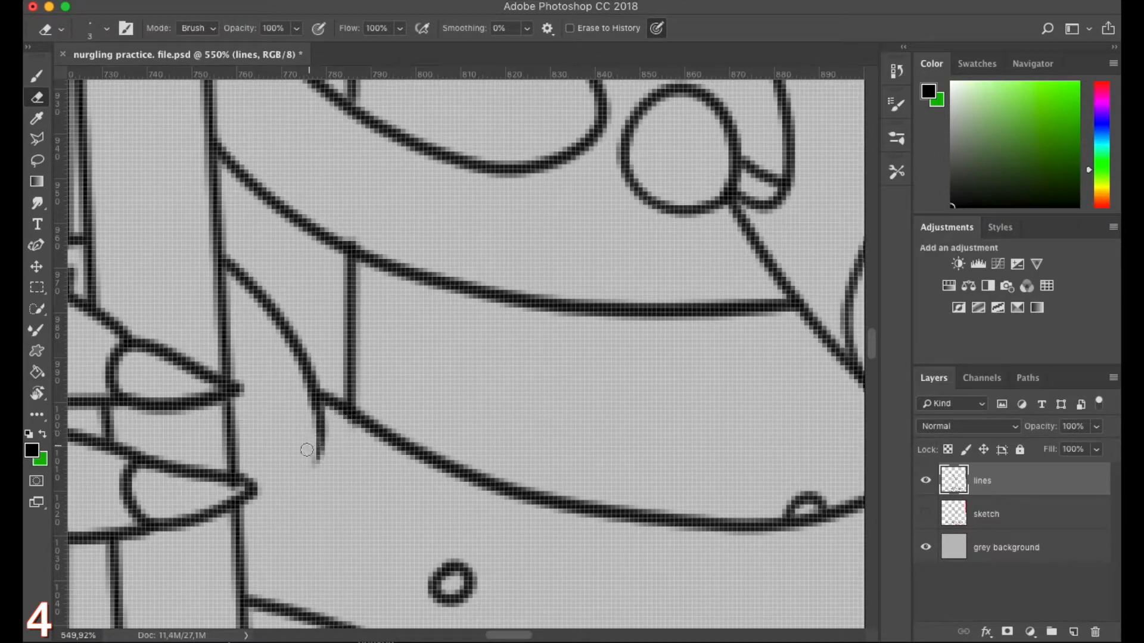
# Erase the overlapping and overshooting line ends around the seated creature's arm and head with a 3 px Eraser
pyautogui.scroll(3, 411, 411)
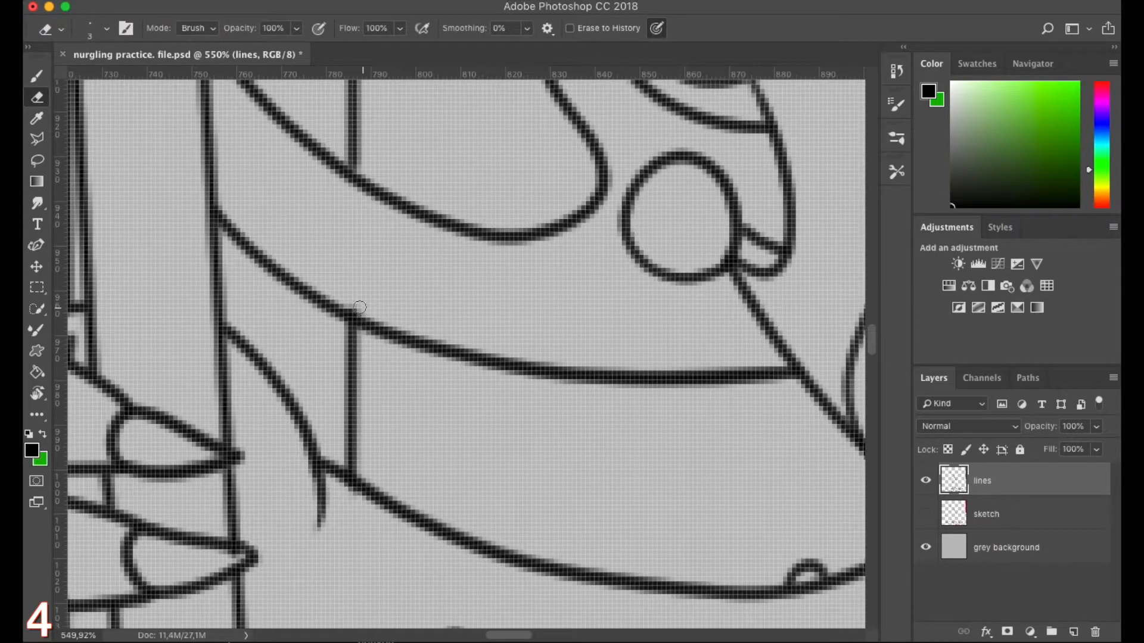
pyautogui.scroll(-1, 455, 309)
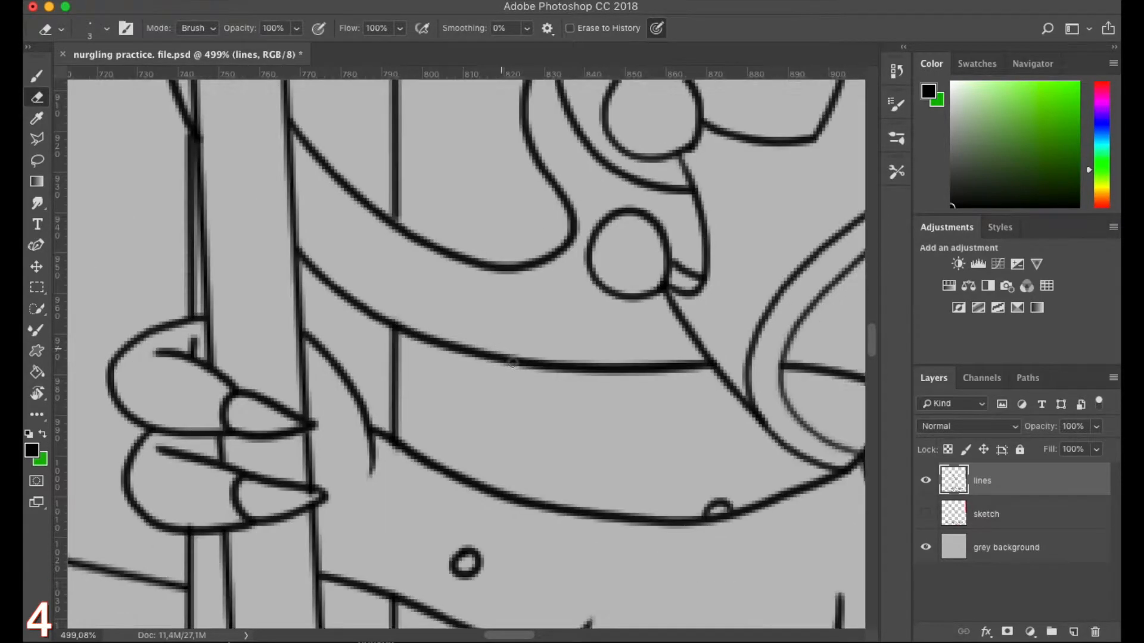
pyautogui.scroll(-2, 508, 355)
pyautogui.moveTo(841, 496); pyautogui.dragTo(403, 383)
pyautogui.moveTo(375, 502); pyautogui.dragTo(376, 535)
pyautogui.moveTo(426, 421)
pyautogui.mouseDown()
pyautogui.moveTo(409, 394)
pyautogui.moveTo(367, 480)
pyautogui.mouseUp()
pyautogui.moveTo(375, 354); pyautogui.dragTo(376, 360)
pyautogui.moveTo(529, 377); pyautogui.dragTo(465, 355)
# Set the Brush's smoothing to 0% and touch up the seated creature's outlines at 3 px
pyautogui.press('b')
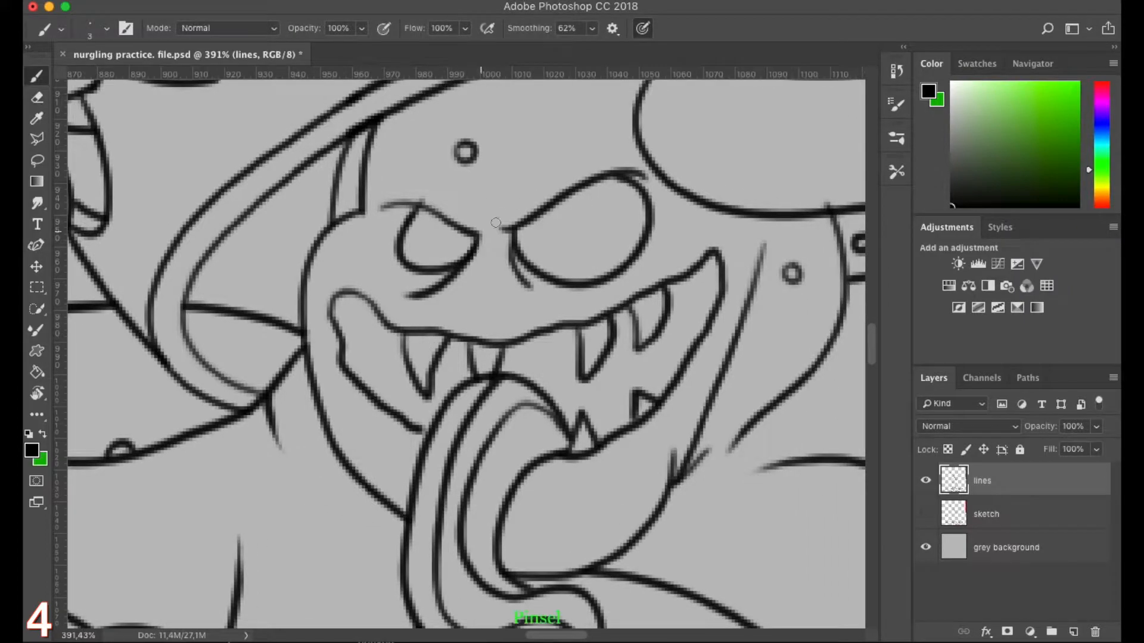
pyautogui.click(591, 28)
pyautogui.moveTo(594, 45); pyautogui.dragTo(544, 45)
pyautogui.moveTo(589, 424); pyautogui.dragTo(343, 399)
pyautogui.moveTo(429, 530); pyautogui.dragTo(703, 170)
pyautogui.moveTo(365, 390); pyautogui.dragTo(441, 390)
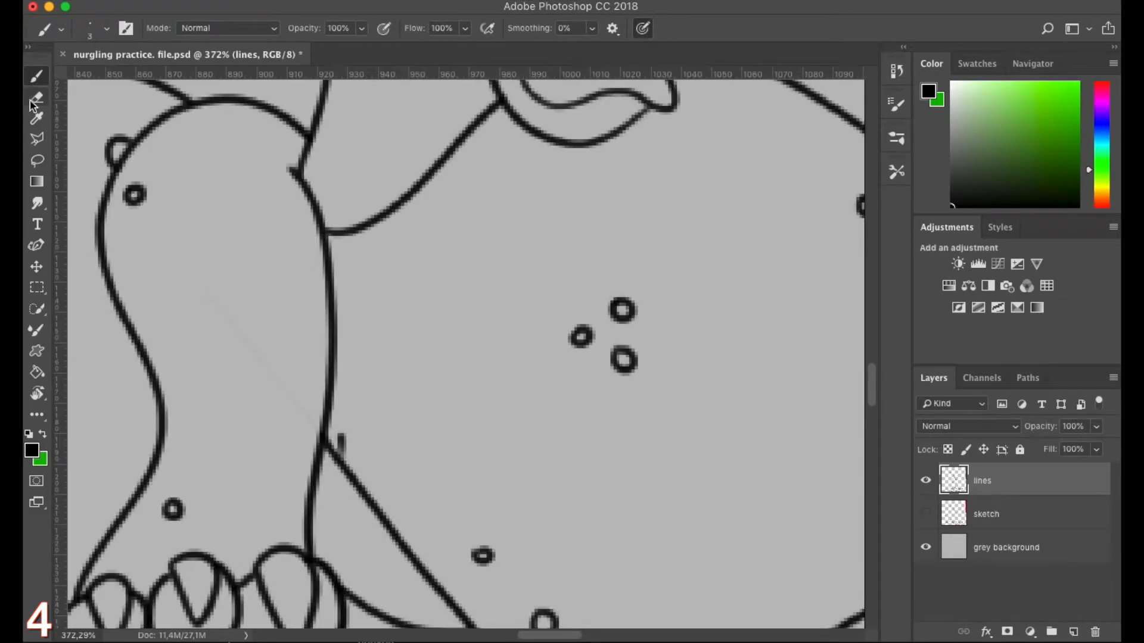
# Erase the stray line stub between the seated creature's leg and belly and nearby overshoots with the 3 px Eraser
pyautogui.click(36, 102)
pyautogui.scroll(1, 385, 409)
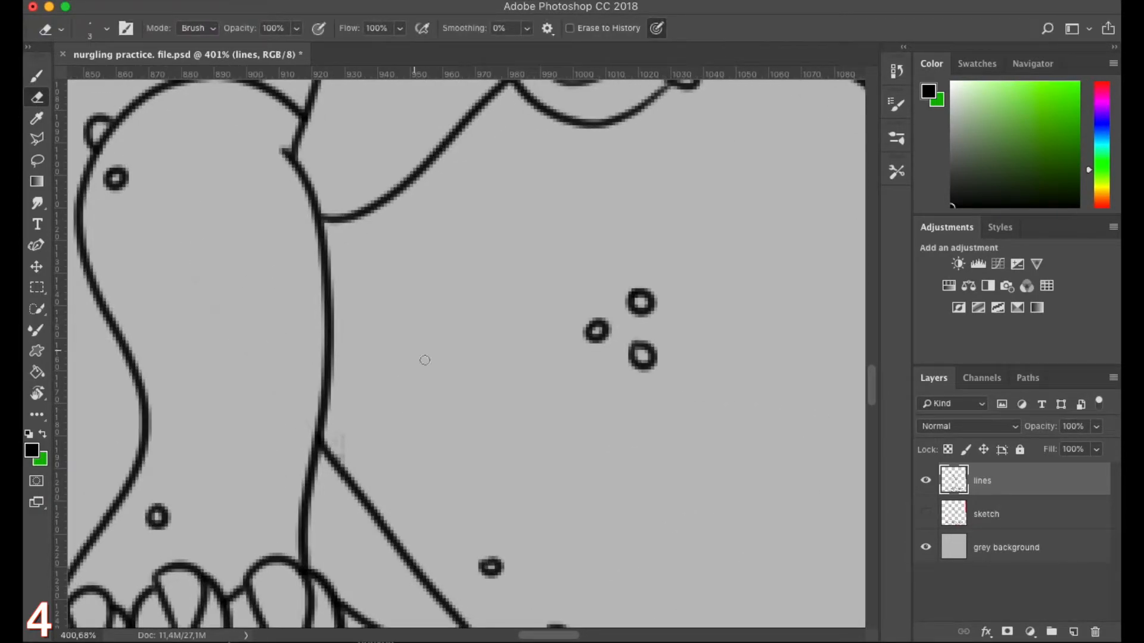
pyautogui.moveTo(246, 463); pyautogui.dragTo(401, 275)
pyautogui.moveTo(401, 275); pyautogui.dragTo(354, 275)
pyautogui.moveTo(354, 410); pyautogui.dragTo(414, 402)
pyautogui.moveTo(781, 411); pyautogui.dragTo(436, 389)
pyautogui.moveTo(539, 390); pyautogui.dragTo(575, 387)
# Close a gap in the line art with the Brush and erase the surrounding overshooting line ends
pyautogui.press('b')
pyautogui.moveTo(636, 303)
pyautogui.mouseDown()
pyautogui.moveTo(559, 351)
pyautogui.moveTo(474, 451)
pyautogui.mouseUp()
pyautogui.press('e')
pyautogui.moveTo(605, 328); pyautogui.dragTo(575, 351)
pyautogui.moveTo(705, 488); pyautogui.dragTo(723, 485)
pyautogui.moveTo(566, 612); pyautogui.dragTo(597, 450)
pyautogui.moveTo(564, 507); pyautogui.dragTo(601, 507)
pyautogui.moveTo(569, 517)
pyautogui.mouseDown()
pyautogui.moveTo(596, 538)
pyautogui.moveTo(644, 537)
pyautogui.moveTo(667, 564)
pyautogui.mouseUp()
pyautogui.moveTo(631, 481); pyautogui.dragTo(578, 494)
# Redraw missing line segments and close open outlines in the line art with the 3 px Brush
pyautogui.press('b')
pyautogui.moveTo(603, 570); pyautogui.dragTo(689, 560)
pyautogui.moveTo(697, 461); pyautogui.dragTo(655, 463)
pyautogui.moveTo(434, 524); pyautogui.dragTo(619, 258)
pyautogui.moveTo(472, 432); pyautogui.dragTo(445, 279)
pyautogui.moveTo(358, 383); pyautogui.dragTo(395, 383)
pyautogui.moveTo(308, 430); pyautogui.dragTo(312, 427)
pyautogui.moveTo(284, 516); pyautogui.dragTo(303, 390)
pyautogui.moveTo(232, 461); pyautogui.dragTo(256, 472)
pyautogui.moveTo(339, 499); pyautogui.dragTo(311, 410)
# Erase stray line ends around the seated creature's arm, leg and belly with the 3 px Eraser
pyautogui.press('e')
pyautogui.moveTo(567, 358); pyautogui.dragTo(582, 361)
pyautogui.moveTo(335, 465); pyautogui.dragTo(327, 461)
pyautogui.moveTo(245, 462); pyautogui.dragTo(239, 463)
pyautogui.moveTo(250, 512); pyautogui.dragTo(483, 329)
pyautogui.moveTo(314, 363); pyautogui.dragTo(304, 362)
pyautogui.moveTo(227, 453); pyautogui.dragTo(329, 256)
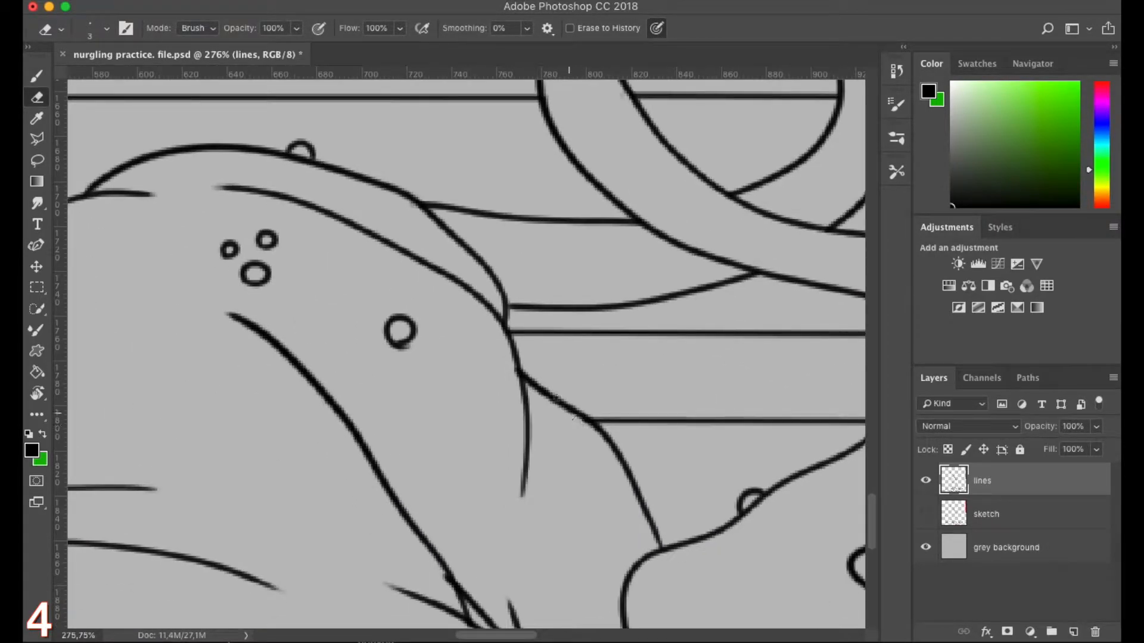
# Taper the line ends on the hunched foreground creature's back and shoulders with the 3 px Eraser
pyautogui.moveTo(240, 323); pyautogui.dragTo(249, 331)
pyautogui.moveTo(183, 434); pyautogui.dragTo(627, 471)
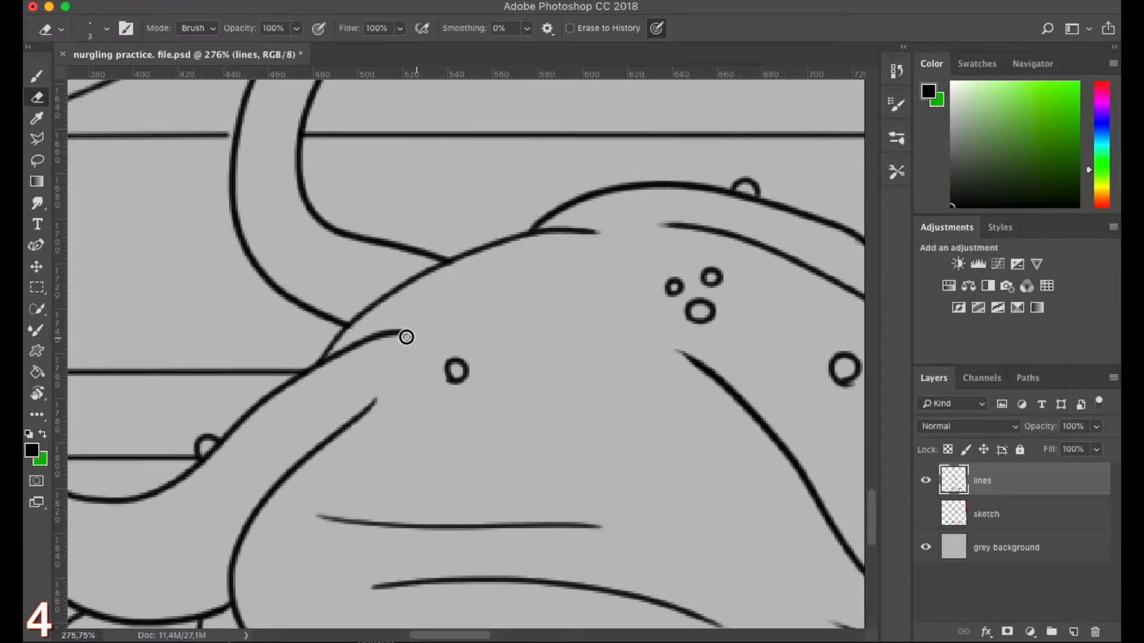
pyautogui.moveTo(356, 472); pyautogui.dragTo(726, 315)
pyautogui.moveTo(589, 538); pyautogui.dragTo(588, 546)
pyautogui.moveTo(354, 504); pyautogui.dragTo(648, 443)
pyautogui.moveTo(462, 345); pyautogui.dragTo(450, 340)
pyautogui.moveTo(421, 393); pyautogui.dragTo(456, 429)
# Thin the blunt line ends on the arm and body folds of the horned creature at the canvas's left edge
pyautogui.moveTo(276, 410); pyautogui.dragTo(280, 420)
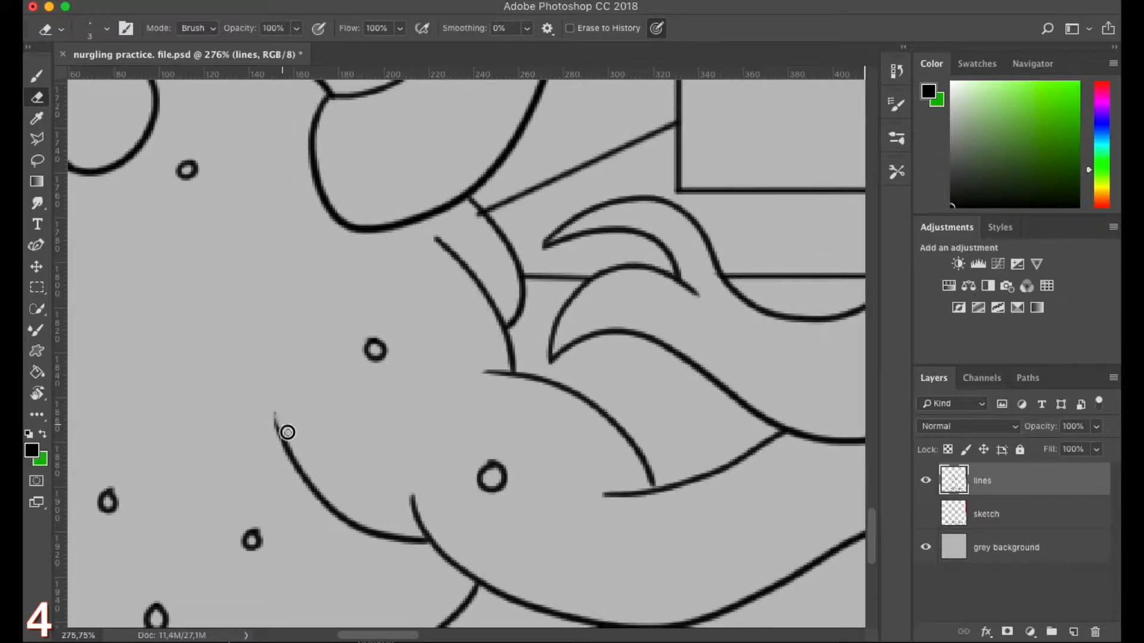
pyautogui.moveTo(416, 501); pyautogui.dragTo(417, 508)
pyautogui.moveTo(461, 212)
pyautogui.mouseDown()
pyautogui.moveTo(461, 326)
pyautogui.moveTo(436, 353)
pyautogui.mouseUp()
pyautogui.click(474, 332)
pyautogui.click(434, 354)
pyautogui.moveTo(231, 353); pyautogui.dragTo(288, 523)
pyautogui.moveTo(503, 152); pyautogui.dragTo(445, 316)
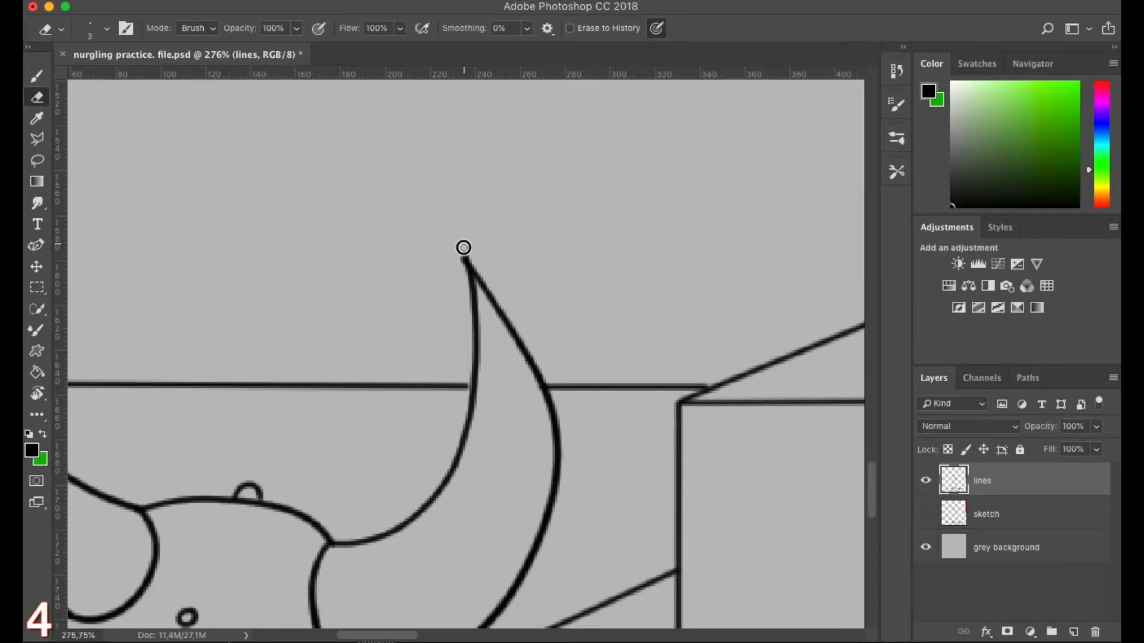
# Erase overshoots at the left creature's horn tips and taper its remaining body lines
pyautogui.moveTo(331, 355); pyautogui.dragTo(608, 282)
pyautogui.moveTo(268, 304); pyautogui.dragTo(272, 313)
pyautogui.moveTo(269, 199); pyautogui.dragTo(269, 205)
pyautogui.moveTo(445, 499)
pyautogui.mouseDown()
pyautogui.moveTo(475, 327)
pyautogui.moveTo(504, 263)
pyautogui.mouseUp()
pyautogui.moveTo(396, 330)
pyautogui.mouseDown()
pyautogui.moveTo(381, 332)
pyautogui.moveTo(391, 330)
pyautogui.mouseUp()
pyautogui.moveTo(469, 553); pyautogui.dragTo(465, 302)
pyautogui.moveTo(308, 345); pyautogui.dragTo(302, 350)
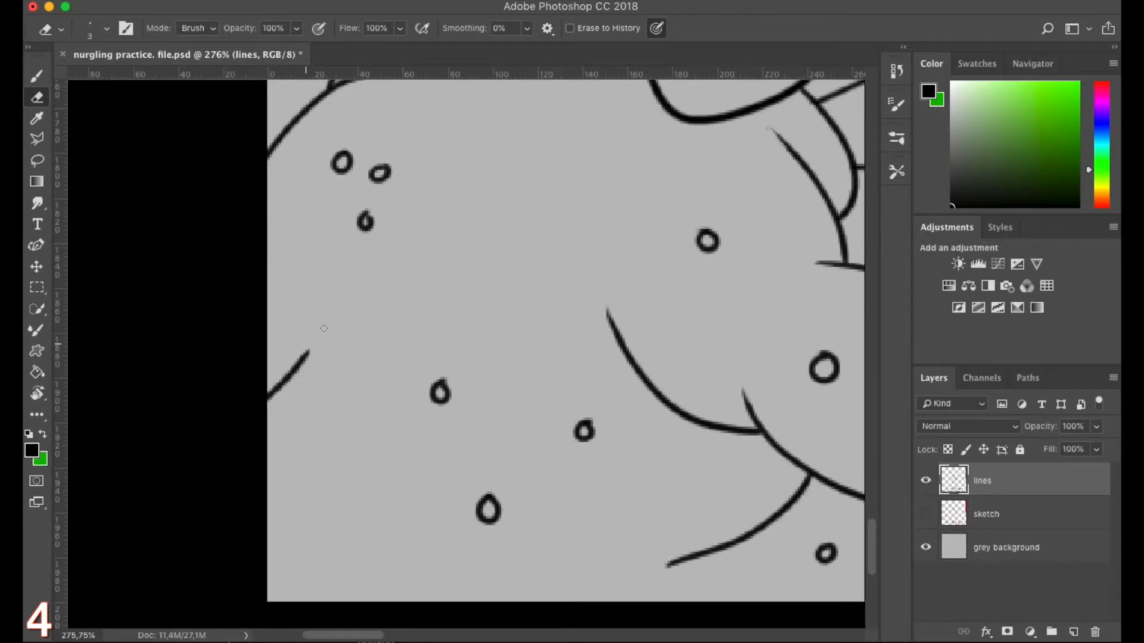
pyautogui.moveTo(849, 446); pyautogui.dragTo(431, 386)
pyautogui.moveTo(397, 292); pyautogui.dragTo(351, 347)
# Clean up line ends and crossings where the foreground creatures' limbs meet along the canvas's bottom edge
pyautogui.moveTo(835, 427); pyautogui.dragTo(569, 419)
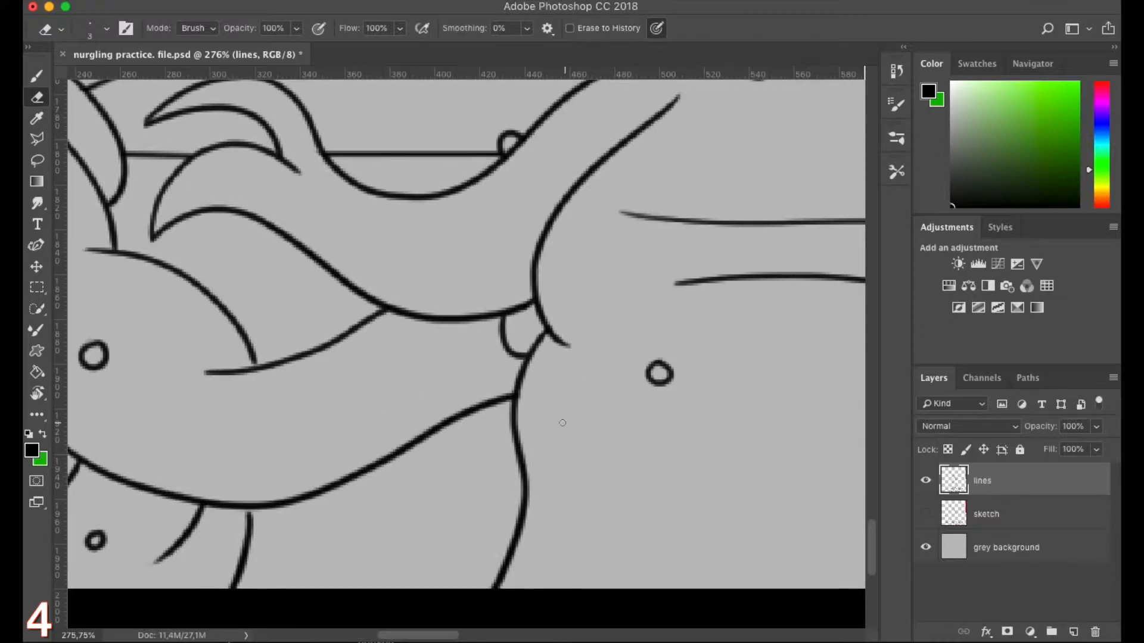
pyautogui.moveTo(816, 449); pyautogui.dragTo(488, 415)
pyautogui.moveTo(674, 390); pyautogui.dragTo(331, 379)
pyautogui.moveTo(455, 468); pyautogui.dragTo(341, 509)
pyautogui.moveTo(397, 305); pyautogui.dragTo(405, 308)
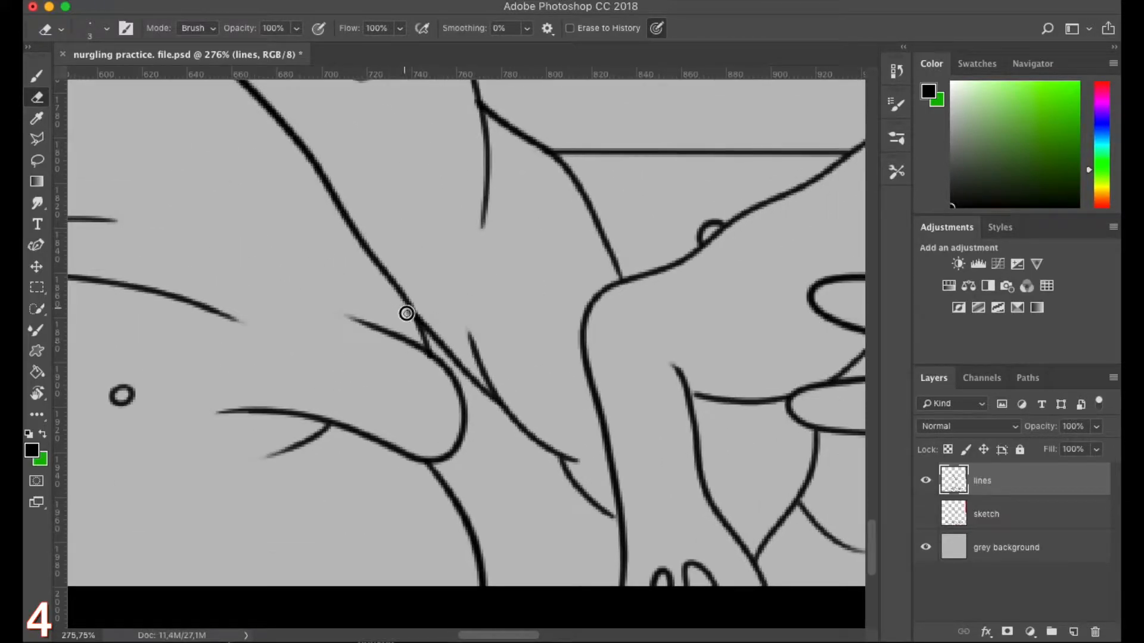
pyautogui.moveTo(657, 356); pyautogui.dragTo(468, 355)
# Erase stray line ends on the arms and bodies of the foreground creatures in the right half of the drawing
pyautogui.hscroll(15, 485, 369)
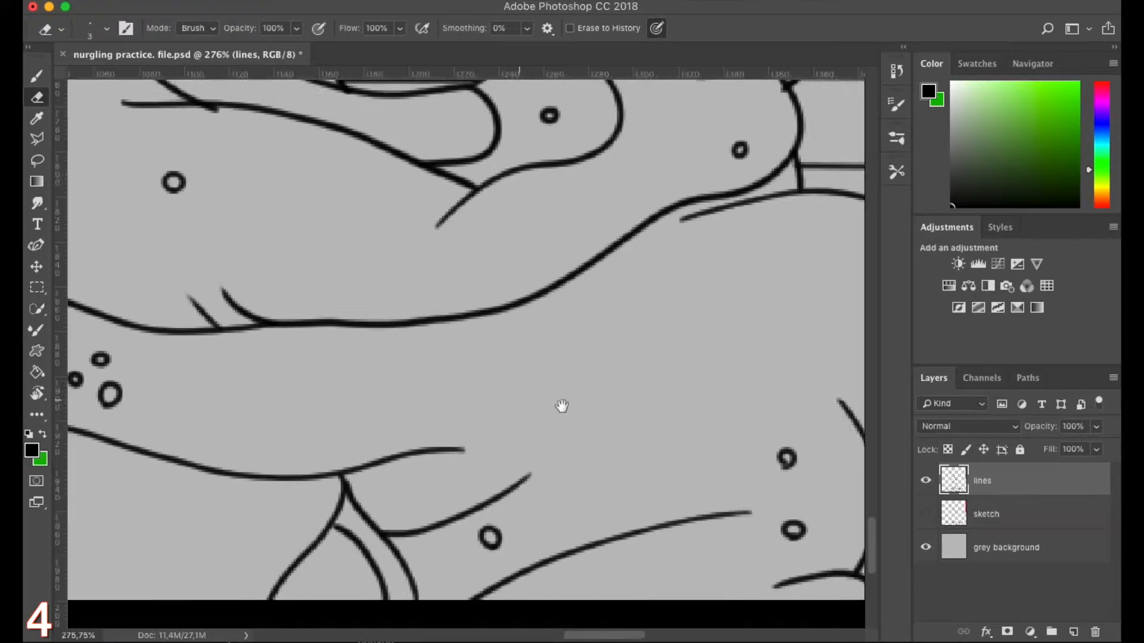
pyautogui.moveTo(621, 330); pyautogui.dragTo(455, 320)
pyautogui.moveTo(557, 425); pyautogui.dragTo(444, 346)
pyautogui.moveTo(566, 370)
pyautogui.mouseDown()
pyautogui.moveTo(530, 370)
pyautogui.moveTo(589, 371)
pyautogui.moveTo(552, 378)
pyautogui.mouseUp()
pyautogui.moveTo(646, 367); pyautogui.dragTo(455, 393)
pyautogui.moveTo(417, 298)
pyautogui.mouseDown()
pyautogui.moveTo(449, 299)
pyautogui.moveTo(444, 409)
pyautogui.mouseUp()
pyautogui.moveTo(332, 344); pyautogui.dragTo(419, 398)
# Draw the missing horizontal line between the two right-hand foreground creatures and touch up nearby outlines with the 3 px Brush
pyautogui.press('b')
pyautogui.moveTo(730, 268)
pyautogui.mouseDown()
pyautogui.moveTo(557, 310)
pyautogui.moveTo(421, 413)
pyautogui.mouseUp()
pyautogui.moveTo(239, 414); pyautogui.dragTo(441, 354)
pyautogui.moveTo(441, 354); pyautogui.dragTo(536, 351)
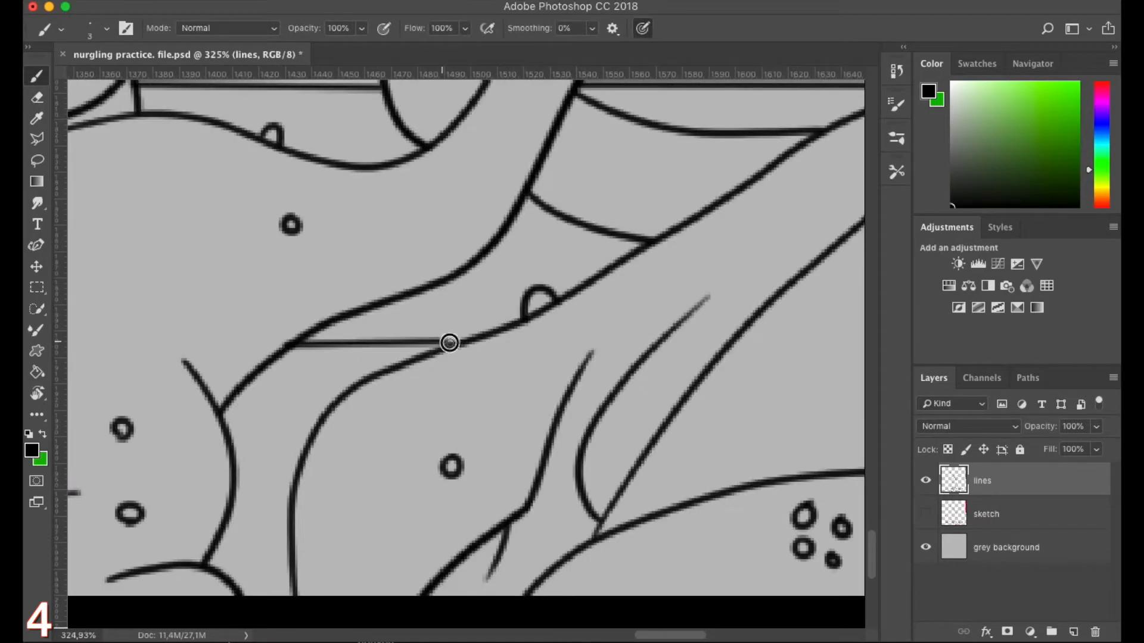
pyautogui.moveTo(460, 339); pyautogui.dragTo(445, 341)
pyautogui.moveTo(392, 395)
pyautogui.mouseDown()
pyautogui.moveTo(411, 431)
pyautogui.moveTo(587, 613)
pyautogui.mouseUp()
pyautogui.moveTo(427, 298); pyautogui.dragTo(408, 297)
pyautogui.moveTo(424, 288)
pyautogui.mouseDown()
pyautogui.moveTo(411, 417)
pyautogui.moveTo(426, 411)
pyautogui.mouseUp()
# Switch back to the 3 px Eraser and remove remaining overshoots at line junctions across the drawing
pyautogui.press('e')
pyautogui.moveTo(501, 215); pyautogui.dragTo(374, 393)
pyautogui.moveTo(465, 322); pyautogui.dragTo(479, 322)
pyautogui.moveTo(442, 390); pyautogui.dragTo(441, 495)
pyautogui.moveTo(442, 319); pyautogui.dragTo(437, 316)
pyautogui.moveTo(390, 352); pyautogui.dragTo(352, 379)
pyautogui.moveTo(137, 551); pyautogui.dragTo(432, 358)
pyautogui.moveTo(331, 374); pyautogui.dragTo(363, 370)
pyautogui.moveTo(155, 451); pyautogui.dragTo(421, 352)
pyautogui.moveTo(149, 365); pyautogui.dragTo(479, 375)
pyautogui.moveTo(75, 361); pyautogui.dragTo(462, 391)
pyautogui.moveTo(122, 243)
pyautogui.mouseDown()
pyautogui.moveTo(474, 326)
pyautogui.moveTo(533, 325)
pyautogui.moveTo(516, 327)
pyautogui.mouseUp()
# Close the remaining gaps in the line art with the 3 px Brush, working up to the staff's spike
pyautogui.press('b')
pyautogui.moveTo(495, 288); pyautogui.dragTo(438, 301)
pyautogui.moveTo(310, 287); pyautogui.dragTo(353, 283)
pyautogui.moveTo(448, 365); pyautogui.dragTo(384, 365)
pyautogui.moveTo(592, 383); pyautogui.dragTo(369, 424)
pyautogui.moveTo(650, 342); pyautogui.dragTo(393, 510)
pyautogui.moveTo(494, 375); pyautogui.dragTo(475, 375)
pyautogui.moveTo(450, 351); pyautogui.dragTo(498, 350)
pyautogui.moveTo(482, 404); pyautogui.dragTo(528, 355)
pyautogui.moveTo(702, 332); pyautogui.dragTo(672, 576)
pyautogui.moveTo(309, 248); pyautogui.dragTo(353, 587)
pyautogui.moveTo(284, 341)
pyautogui.mouseDown()
pyautogui.moveTo(321, 341)
pyautogui.moveTo(350, 288)
pyautogui.mouseUp()
# Sharpen the tip of the staff's spike by erasing the excess line around it
pyautogui.press('e')
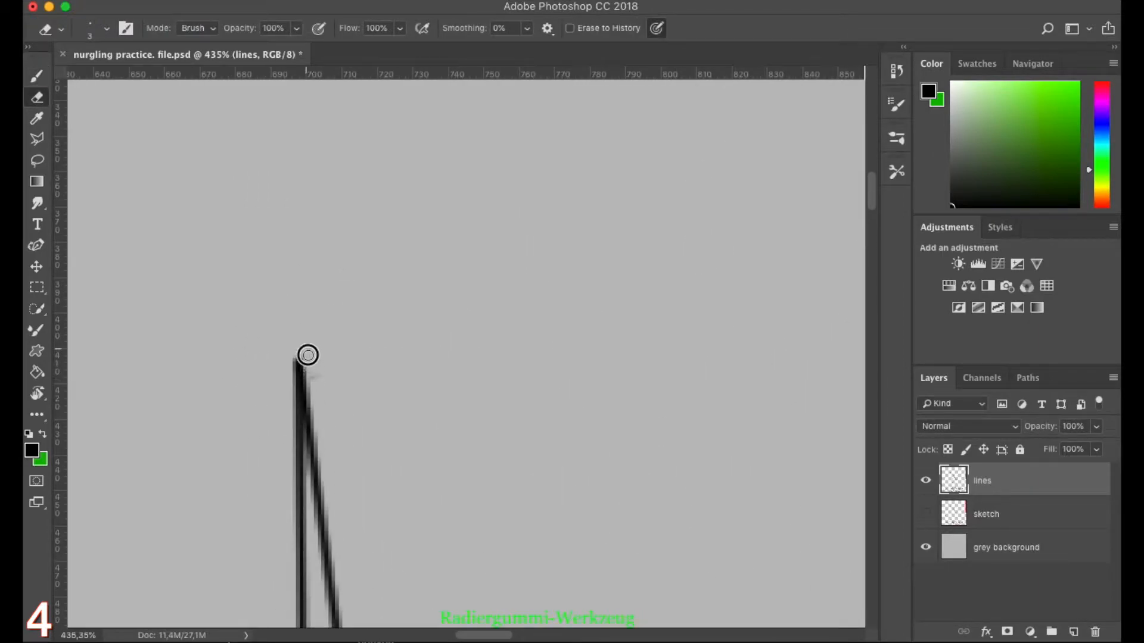
pyautogui.moveTo(513, 412); pyautogui.dragTo(447, 406)
pyautogui.moveTo(477, 465); pyautogui.dragTo(457, 383)
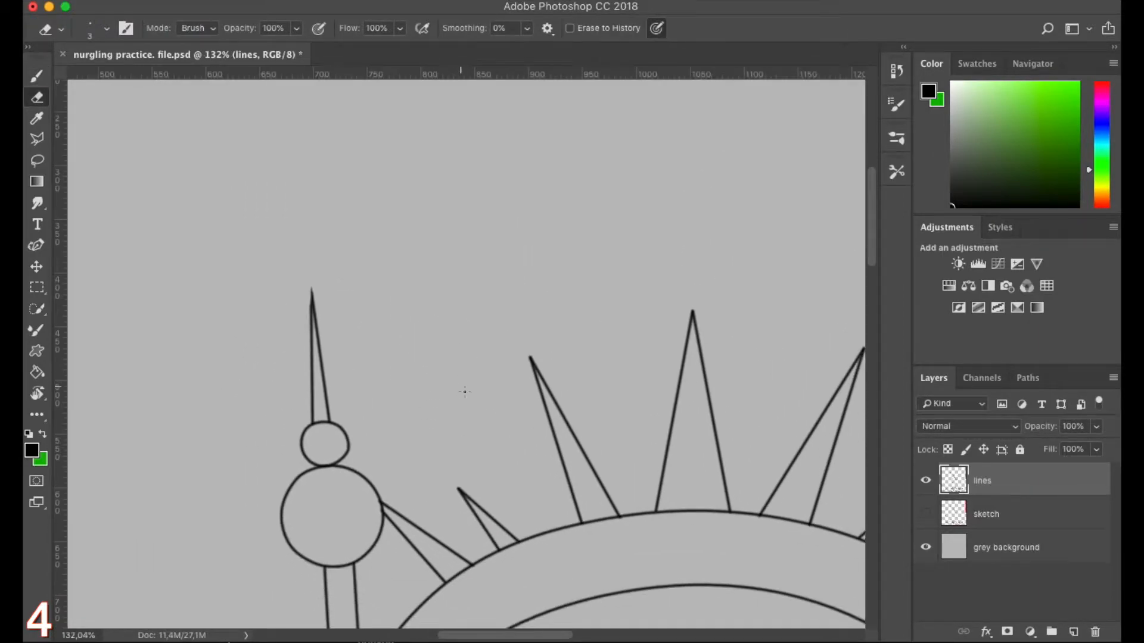
pyautogui.moveTo(383, 504); pyautogui.dragTo(441, 505)
pyautogui.moveTo(431, 402); pyautogui.dragTo(379, 403)
# Erase the last overshooting line ends in the line art and fit the whole drawing in view
pyautogui.moveTo(473, 391); pyautogui.dragTo(422, 381)
pyautogui.moveTo(440, 590); pyautogui.dragTo(286, 316)
pyautogui.moveTo(638, 407); pyautogui.dragTo(706, 407)
pyautogui.moveTo(609, 361); pyautogui.dragTo(620, 362)
pyautogui.moveTo(537, 405); pyautogui.dragTo(614, 365)
pyautogui.moveTo(460, 424)
pyautogui.mouseDown()
pyautogui.moveTo(459, 435)
pyautogui.moveTo(392, 408)
pyautogui.mouseUp()
pyautogui.moveTo(414, 465); pyautogui.dragTo(665, 316)
pyautogui.moveTo(470, 399); pyautogui.dragTo(445, 399)
pyautogui.press('super+0')
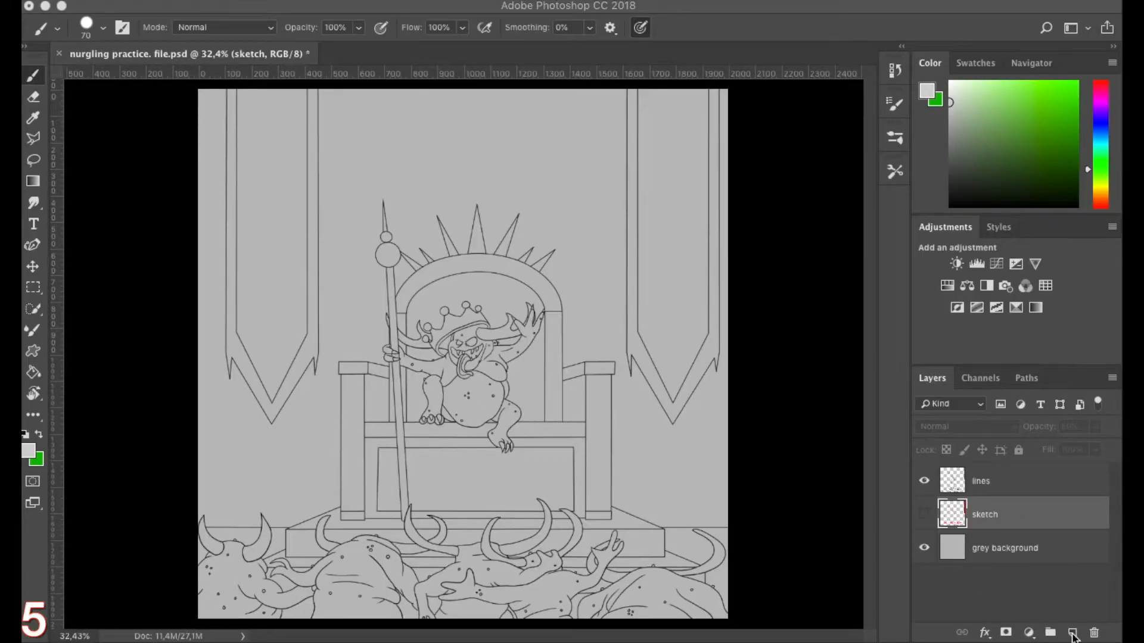
# Add a new layer directly above the "sketch" layer and name it "background"
pyautogui.click(1073, 633)
pyautogui.click(1073, 633)
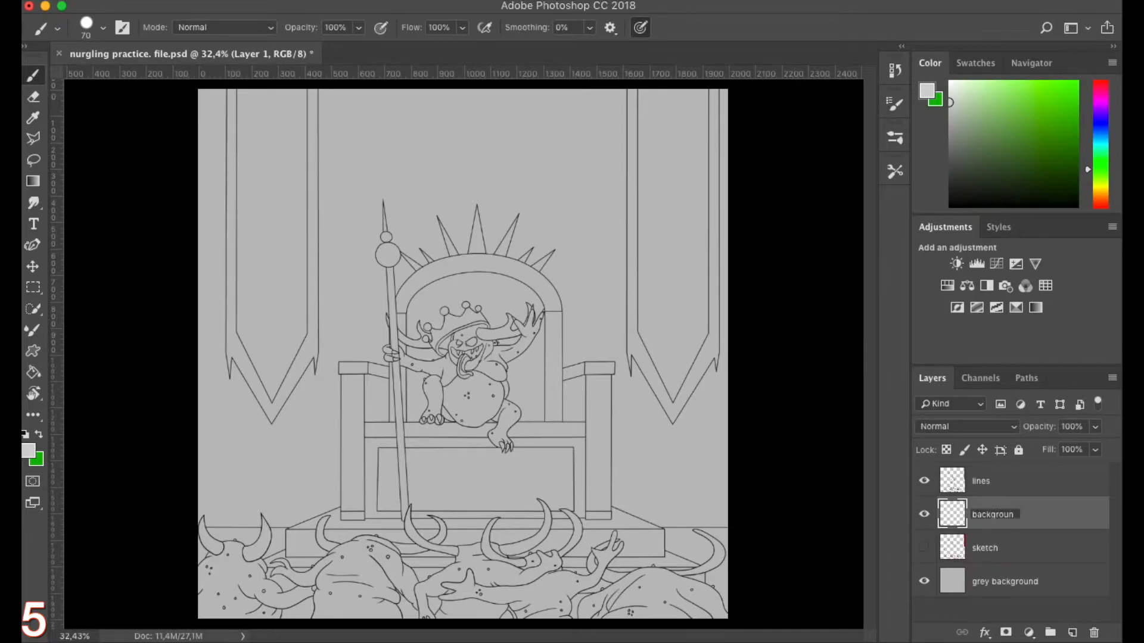
pyautogui.press('Return')
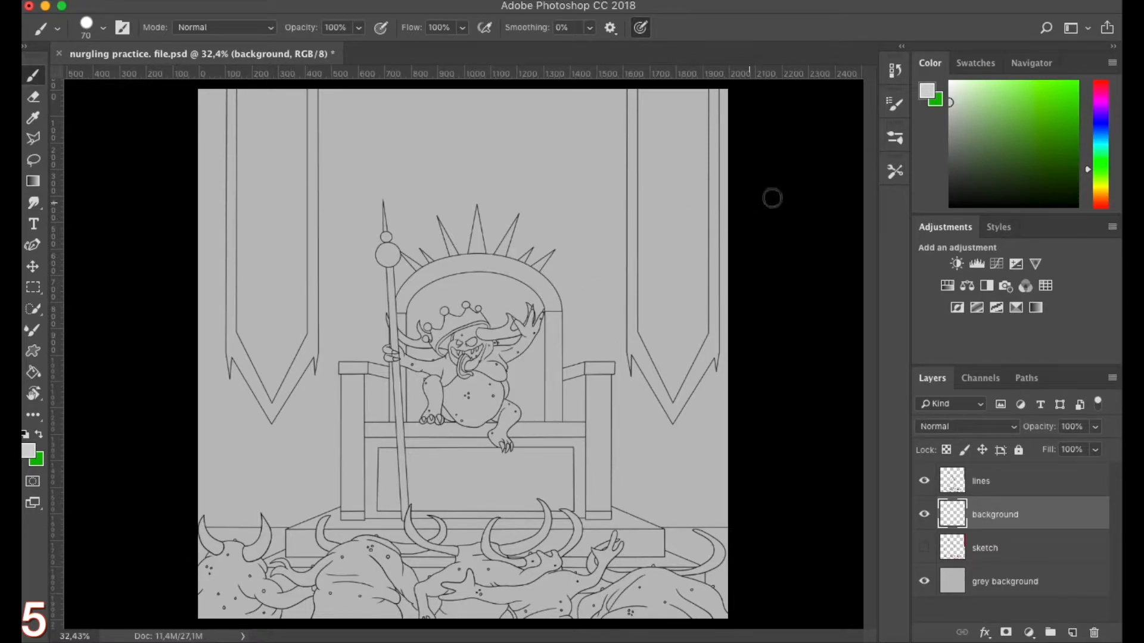
# Paint the wall around the banners and throne in medium grey with a 300 px Brush on the "background" layer
pyautogui.moveTo(953, 108); pyautogui.dragTo(941, 145)
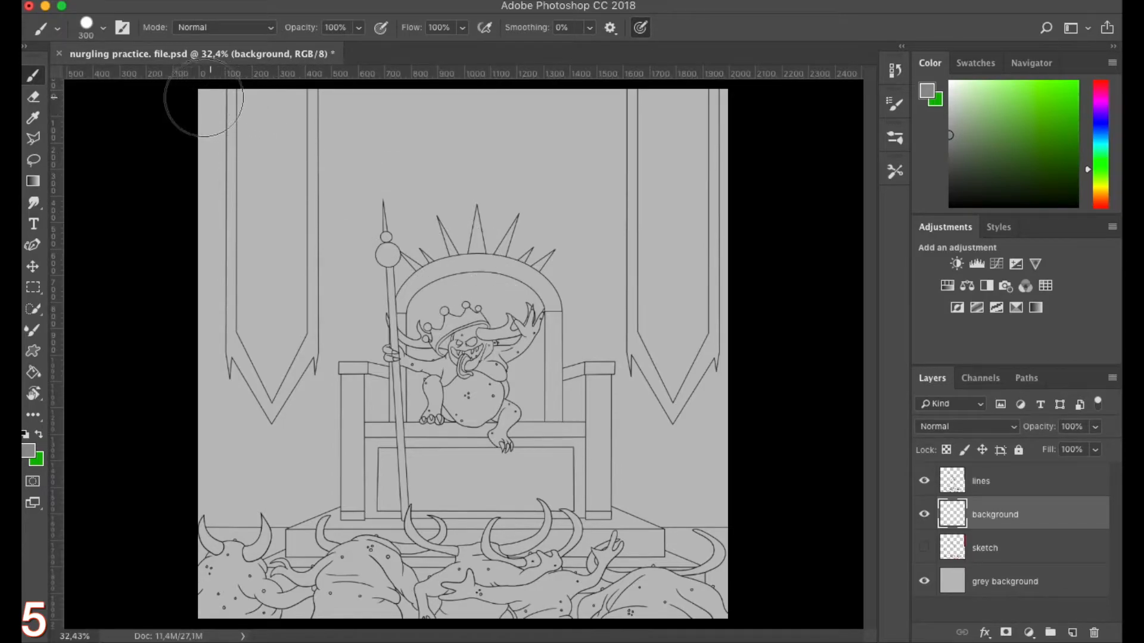
pyautogui.moveTo(191, 99)
pyautogui.mouseDown()
pyautogui.moveTo(205, 97)
pyautogui.moveTo(199, 498)
pyautogui.moveTo(315, 495)
pyautogui.moveTo(221, 371)
pyautogui.mouseUp()
pyautogui.moveTo(280, 444); pyautogui.dragTo(316, 416)
pyautogui.moveTo(320, 353)
pyautogui.mouseDown()
pyautogui.moveTo(373, 360)
pyautogui.moveTo(322, 173)
pyautogui.moveTo(338, 99)
pyautogui.moveTo(590, 114)
pyautogui.moveTo(607, 137)
pyautogui.moveTo(608, 334)
pyautogui.moveTo(645, 396)
pyautogui.moveTo(659, 453)
pyautogui.moveTo(727, 345)
pyautogui.moveTo(754, 166)
pyautogui.moveTo(728, 147)
pyautogui.moveTo(738, 503)
pyautogui.moveTo(656, 512)
pyautogui.moveTo(632, 438)
pyautogui.mouseUp()
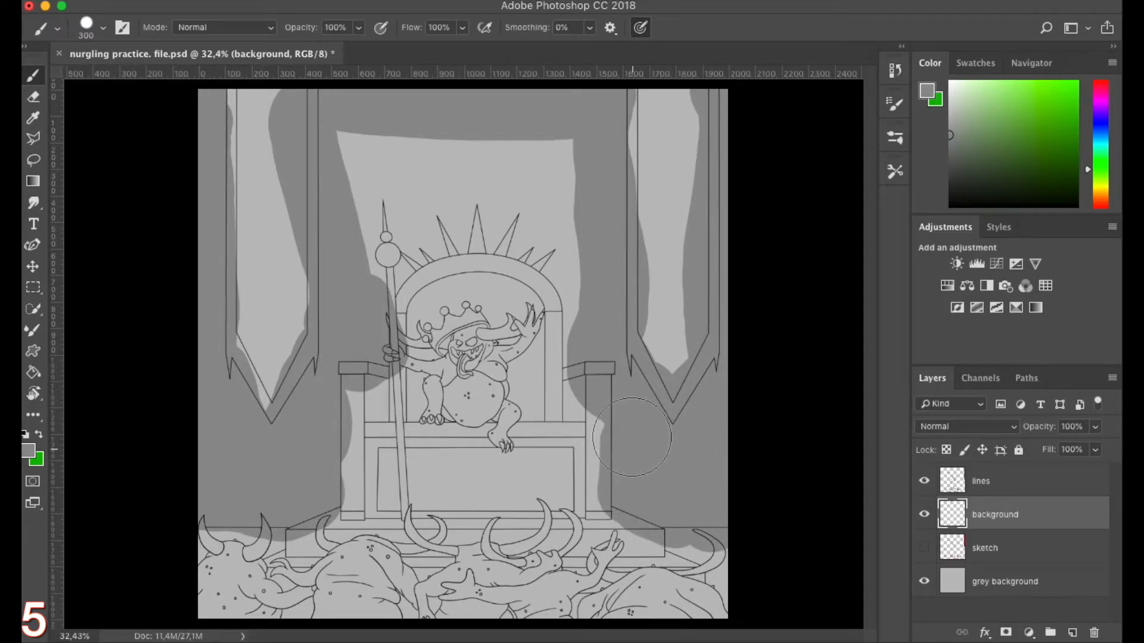
pyautogui.moveTo(611, 372)
pyautogui.mouseDown()
pyautogui.moveTo(580, 280)
pyautogui.moveTo(533, 230)
pyautogui.moveTo(429, 218)
pyautogui.moveTo(367, 227)
pyautogui.moveTo(464, 155)
pyautogui.moveTo(417, 184)
pyautogui.moveTo(548, 197)
pyautogui.moveTo(588, 216)
pyautogui.mouseUp()
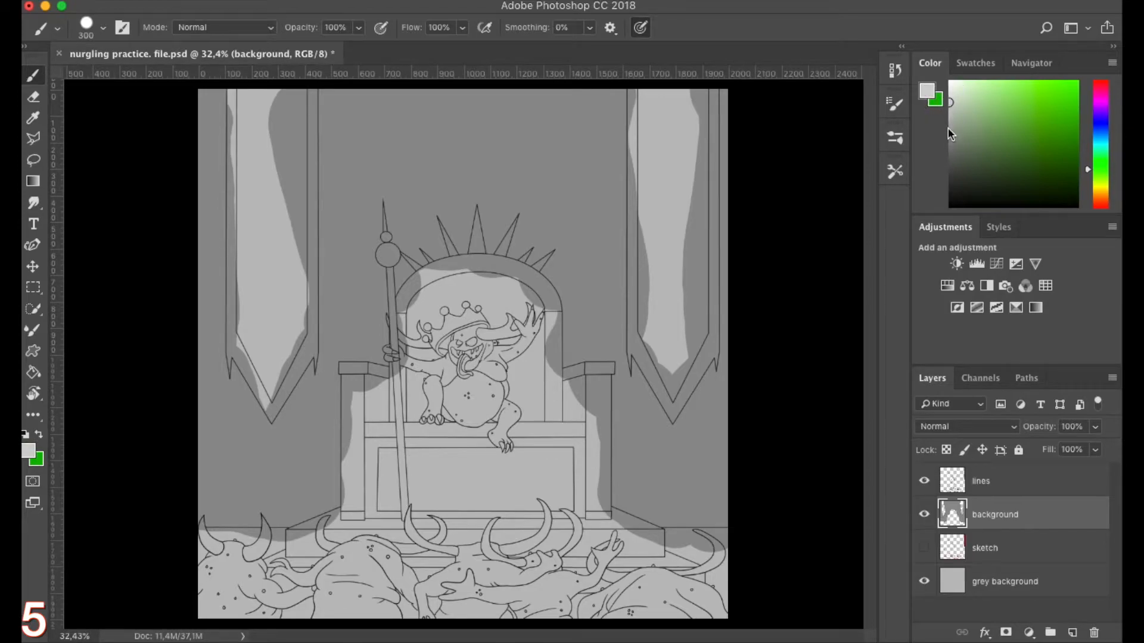
# Choose a darker grey and paint the floor below the wall line around the left horned creature with a 70 px Brush
pyautogui.click(946, 153)
pyautogui.scroll(5, 304, 500)
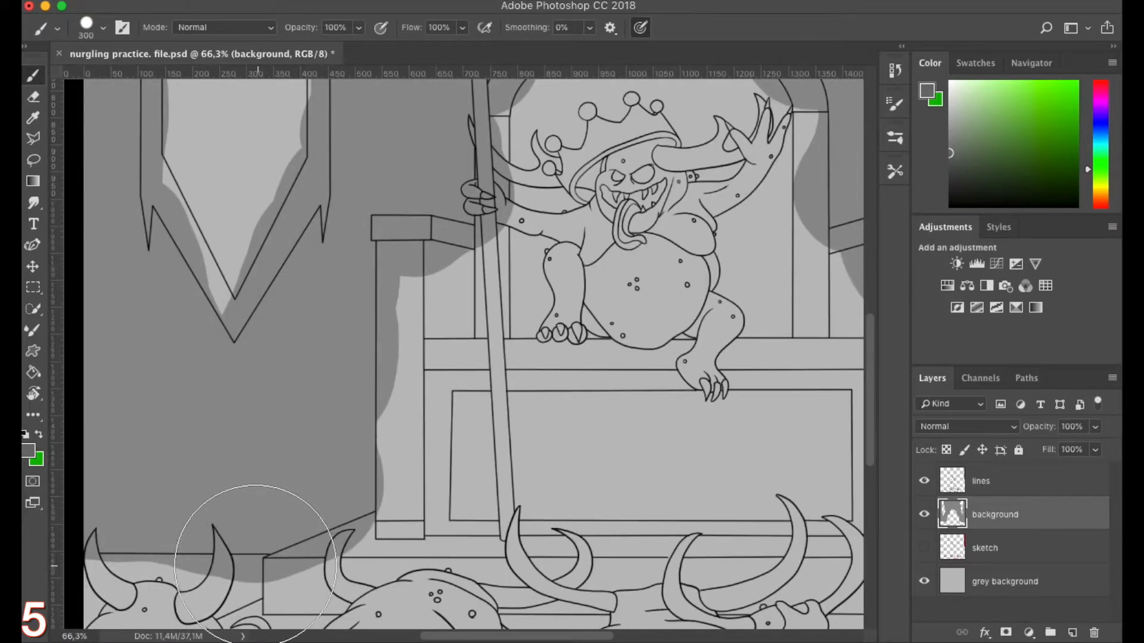
pyautogui.moveTo(277, 563); pyautogui.dragTo(607, 332)
pyautogui.scroll(2, 468, 354)
pyautogui.scroll(5, 446, 332)
pyautogui.moveTo(435, 318)
pyautogui.mouseDown()
pyautogui.moveTo(429, 300)
pyautogui.moveTo(693, 310)
pyautogui.moveTo(758, 289)
pyautogui.moveTo(832, 300)
pyautogui.mouseUp()
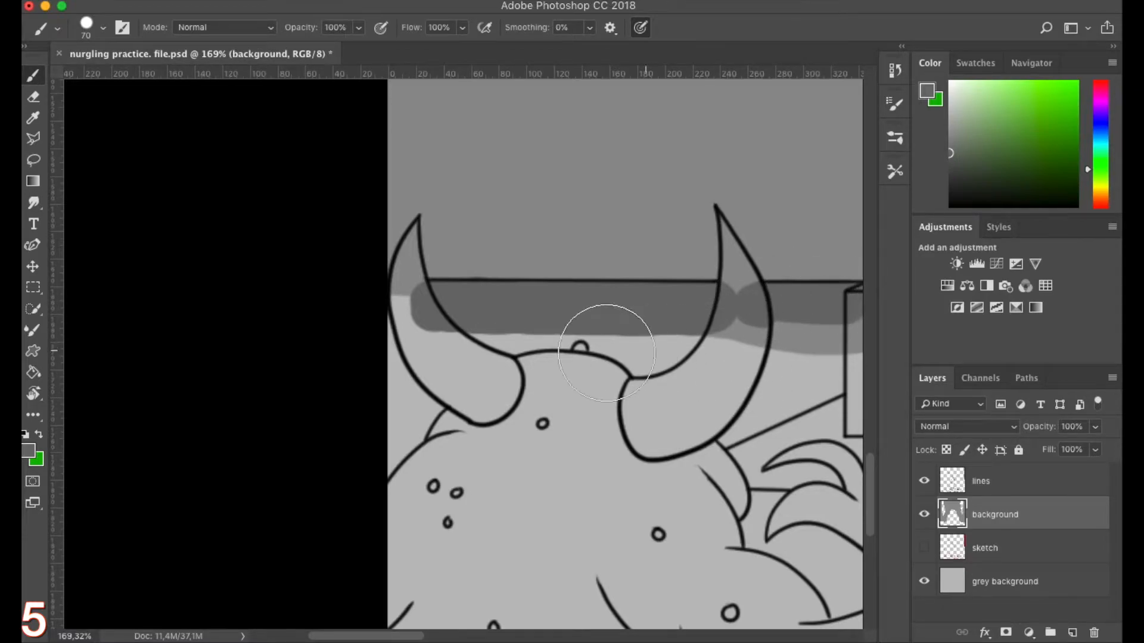
pyautogui.moveTo(469, 328)
pyautogui.mouseDown()
pyautogui.moveTo(651, 337)
pyautogui.moveTo(386, 352)
pyautogui.moveTo(373, 332)
pyautogui.moveTo(417, 447)
pyautogui.mouseUp()
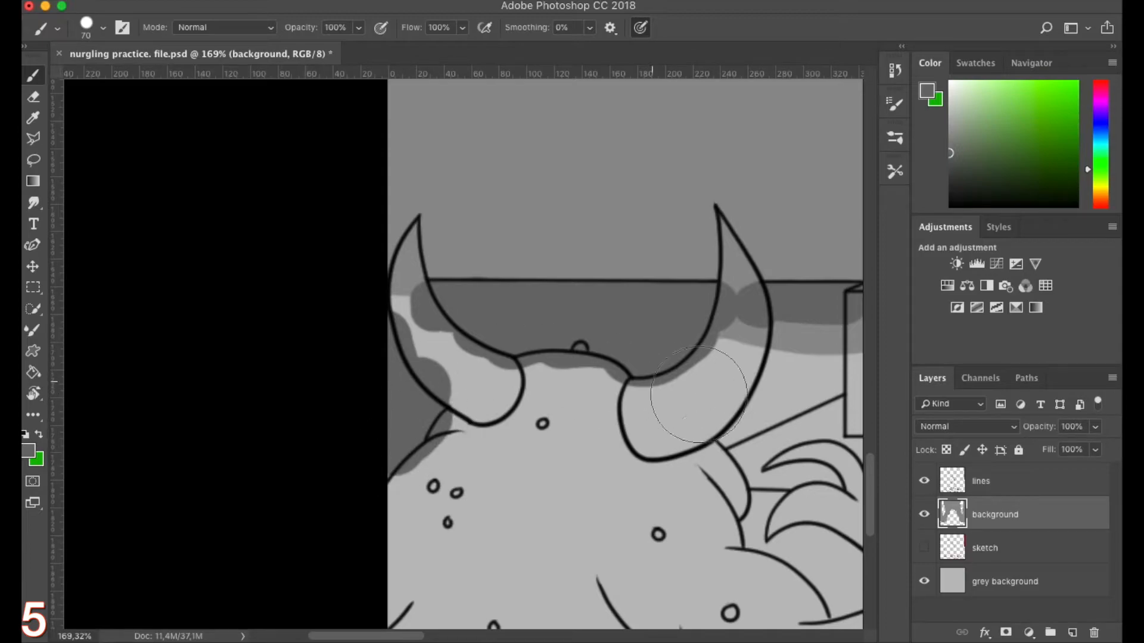
# Fill the floor gaps between the left and middle foreground creatures with the dark grey Brush
pyautogui.moveTo(718, 433)
pyautogui.mouseDown()
pyautogui.moveTo(768, 369)
pyautogui.moveTo(819, 346)
pyautogui.moveTo(828, 380)
pyautogui.mouseUp()
pyautogui.moveTo(691, 404)
pyautogui.mouseDown()
pyautogui.moveTo(467, 342)
pyautogui.moveTo(306, 158)
pyautogui.mouseUp()
pyautogui.moveTo(469, 485)
pyautogui.mouseDown()
pyautogui.moveTo(557, 475)
pyautogui.moveTo(512, 491)
pyautogui.mouseUp()
pyautogui.moveTo(682, 418)
pyautogui.mouseDown()
pyautogui.moveTo(652, 427)
pyautogui.moveTo(193, 333)
pyautogui.mouseUp()
pyautogui.moveTo(383, 459); pyautogui.dragTo(462, 528)
pyautogui.moveTo(536, 497); pyautogui.dragTo(593, 430)
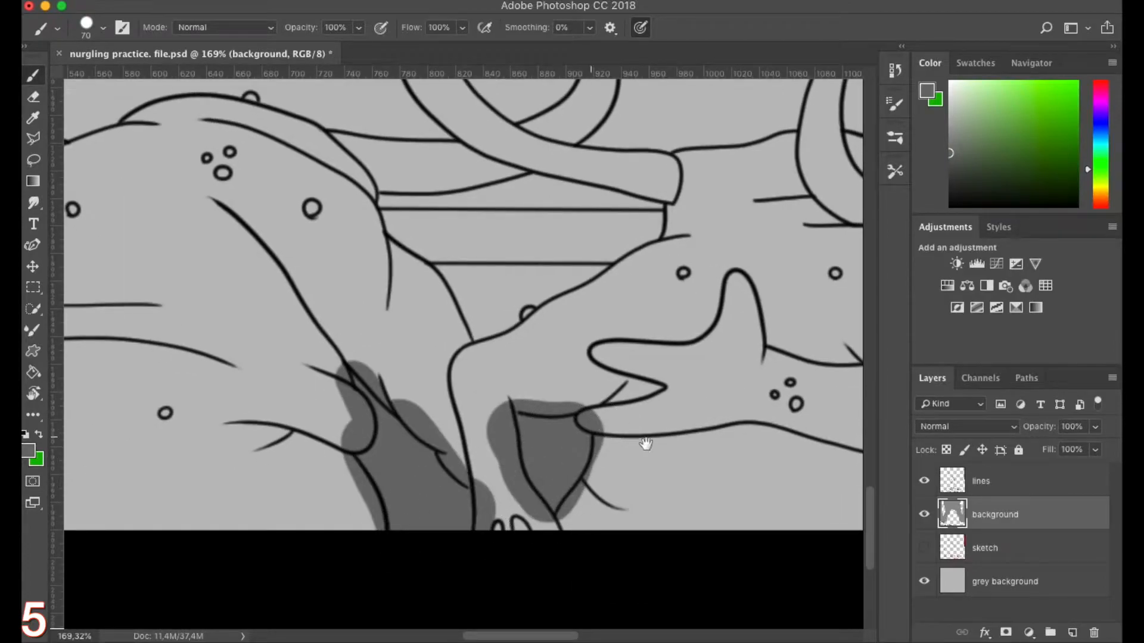
# Paint the floor areas visible between the right-hand foreground creatures dark grey
pyautogui.moveTo(768, 376); pyautogui.dragTo(240, 338)
pyautogui.moveTo(517, 354); pyautogui.dragTo(267, 361)
pyautogui.moveTo(509, 404)
pyautogui.mouseDown()
pyautogui.moveTo(519, 388)
pyautogui.moveTo(581, 387)
pyautogui.mouseUp()
pyautogui.moveTo(525, 405); pyautogui.dragTo(504, 483)
pyautogui.moveTo(521, 365); pyautogui.dragTo(191, 399)
pyautogui.moveTo(726, 358)
pyautogui.mouseDown()
pyautogui.moveTo(401, 409)
pyautogui.moveTo(542, 565)
pyautogui.mouseUp()
pyautogui.click(465, 295)
pyautogui.moveTo(465, 291); pyautogui.dragTo(513, 298)
# Paint the floor beside the right end of the dais and around the right creature's curved horn dark grey
pyautogui.moveTo(492, 370); pyautogui.dragTo(224, 437)
pyautogui.moveTo(214, 362)
pyautogui.mouseDown()
pyautogui.moveTo(171, 337)
pyautogui.moveTo(763, 350)
pyautogui.moveTo(778, 339)
pyautogui.mouseUp()
pyautogui.moveTo(536, 381)
pyautogui.mouseDown()
pyautogui.moveTo(256, 462)
pyautogui.moveTo(602, 563)
pyautogui.moveTo(542, 307)
pyautogui.mouseUp()
pyautogui.moveTo(697, 333)
pyautogui.mouseDown()
pyautogui.moveTo(596, 554)
pyautogui.moveTo(622, 354)
pyautogui.mouseUp()
pyautogui.moveTo(572, 429); pyautogui.dragTo(698, 585)
pyautogui.moveTo(541, 531); pyautogui.dragTo(500, 345)
pyautogui.scroll(-10, 501, 345)
pyautogui.moveTo(297, 352); pyautogui.dragTo(616, 521)
pyautogui.moveTo(662, 192); pyautogui.dragTo(549, 393)
pyautogui.scroll(10, 550, 393)
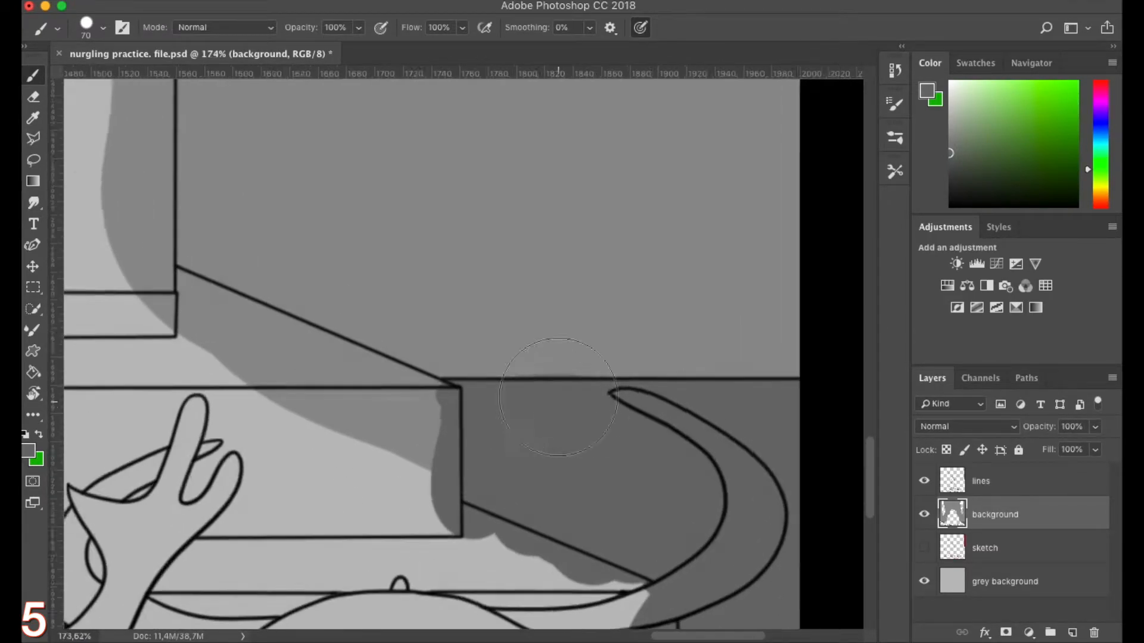
# Choose a light grey for the dais steps and reduce the Brush to 20 px
pyautogui.press('[')
pyautogui.press('[')
pyautogui.press('[')
pyautogui.press('[')
pyautogui.press('[')
pyautogui.keyDown('alt'); pyautogui.click(492, 354); pyautogui.keyUp('alt')
pyautogui.moveTo(614, 284); pyautogui.dragTo(620, 322)
pyautogui.moveTo(622, 265); pyautogui.dragTo(480, 432)
pyautogui.moveTo(405, 497); pyautogui.dragTo(454, 436)
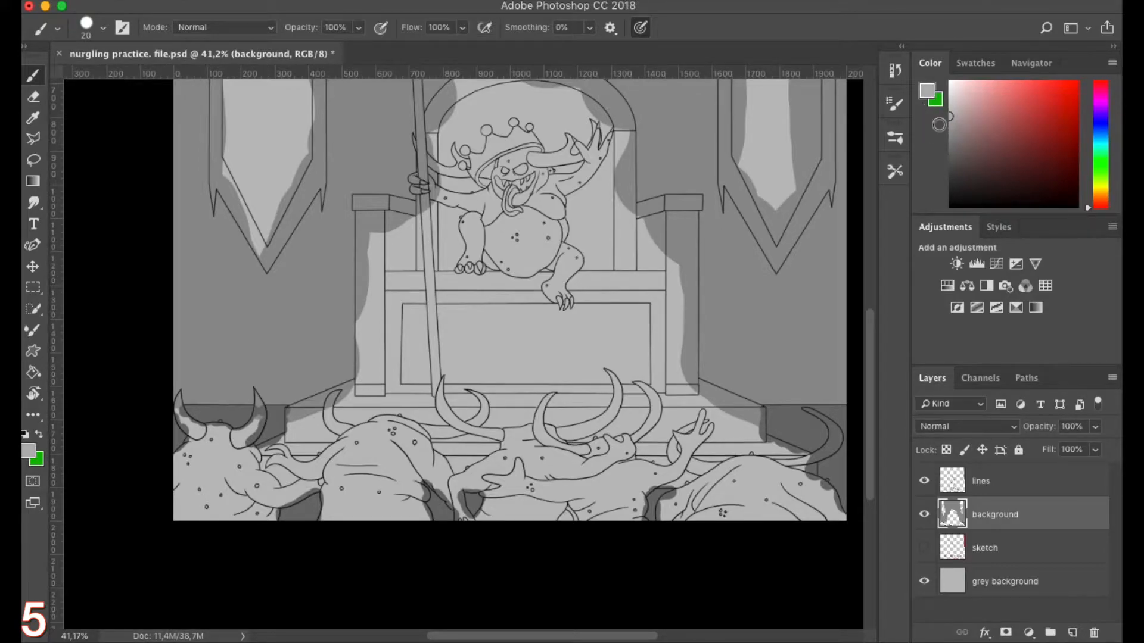
# Paint the edges of the dais steps light grey around the left foreground creatures' horns
pyautogui.moveTo(312, 481); pyautogui.dragTo(375, 474)
pyautogui.moveTo(292, 431)
pyautogui.mouseDown()
pyautogui.moveTo(394, 339)
pyautogui.moveTo(489, 326)
pyautogui.mouseUp()
pyautogui.moveTo(263, 321); pyautogui.dragTo(501, 210)
pyautogui.moveTo(610, 142)
pyautogui.mouseDown()
pyautogui.moveTo(542, 314)
pyautogui.moveTo(525, 435)
pyautogui.mouseUp()
pyautogui.moveTo(467, 246); pyautogui.dragTo(458, 246)
pyautogui.moveTo(453, 425); pyautogui.dragTo(445, 477)
pyautogui.moveTo(541, 243)
pyautogui.mouseDown()
pyautogui.moveTo(440, 376)
pyautogui.moveTo(704, 238)
pyautogui.moveTo(402, 359)
pyautogui.mouseUp()
pyautogui.moveTo(402, 360)
pyautogui.mouseDown()
pyautogui.moveTo(457, 342)
pyautogui.moveTo(672, 395)
pyautogui.moveTo(664, 422)
pyautogui.mouseUp()
pyautogui.moveTo(663, 422); pyautogui.dragTo(629, 338)
pyautogui.scroll(-5, 562, 427)
pyautogui.moveTo(703, 435)
pyautogui.mouseDown()
pyautogui.moveTo(560, 378)
pyautogui.moveTo(329, 355)
pyautogui.mouseUp()
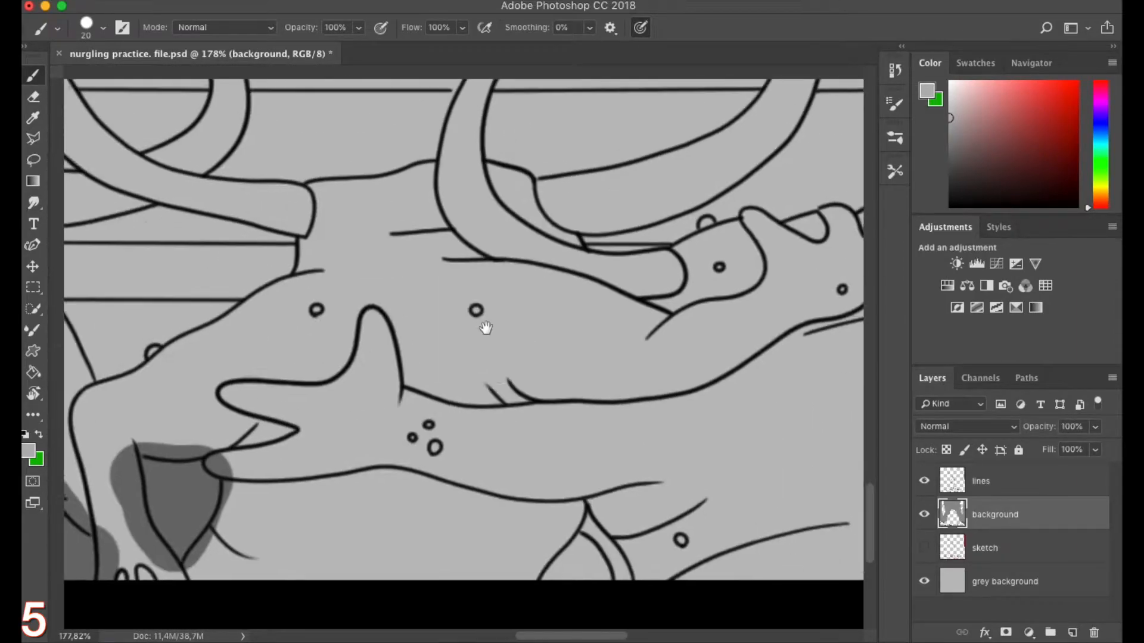
# Paint the dais step gaps behind the middle and right creatures' horns and raised hand light grey
pyautogui.moveTo(715, 411); pyautogui.dragTo(473, 359)
pyautogui.scroll(4, 417, 381)
pyautogui.moveTo(704, 334); pyautogui.dragTo(256, 343)
pyautogui.moveTo(793, 322); pyautogui.dragTo(161, 336)
pyautogui.moveTo(412, 257)
pyautogui.mouseDown()
pyautogui.moveTo(410, 315)
pyautogui.moveTo(233, 278)
pyautogui.mouseUp()
pyautogui.moveTo(282, 376)
pyautogui.mouseDown()
pyautogui.moveTo(362, 455)
pyautogui.moveTo(403, 471)
pyautogui.mouseUp()
pyautogui.press('r')
pyautogui.moveTo(403, 471); pyautogui.dragTo(559, 445)
pyautogui.moveTo(529, 218)
pyautogui.mouseDown()
pyautogui.moveTo(332, 475)
pyautogui.moveTo(590, 338)
pyautogui.mouseUp()
pyautogui.moveTo(396, 325)
pyautogui.mouseDown()
pyautogui.moveTo(401, 291)
pyautogui.moveTo(496, 316)
pyautogui.moveTo(385, 304)
pyautogui.moveTo(565, 199)
pyautogui.mouseUp()
pyautogui.moveTo(537, 275)
pyautogui.mouseDown()
pyautogui.moveTo(541, 261)
pyautogui.moveTo(468, 323)
pyautogui.moveTo(281, 562)
pyautogui.moveTo(414, 417)
pyautogui.mouseUp()
pyautogui.moveTo(389, 570)
pyautogui.mouseDown()
pyautogui.moveTo(616, 391)
pyautogui.moveTo(528, 394)
pyautogui.mouseUp()
pyautogui.press('r')
pyautogui.moveTo(498, 531)
pyautogui.mouseDown()
pyautogui.moveTo(554, 513)
pyautogui.moveTo(375, 429)
pyautogui.moveTo(449, 337)
pyautogui.mouseUp()
# Enlarge the Brush to 60 px and fill the dais steps light grey from the right end to the left end
pyautogui.press(']')
pyautogui.press(']')
pyautogui.press(']')
pyautogui.press(']')
pyautogui.moveTo(531, 409)
pyautogui.mouseDown()
pyautogui.moveTo(669, 467)
pyautogui.moveTo(339, 453)
pyautogui.moveTo(405, 537)
pyautogui.moveTo(448, 527)
pyautogui.moveTo(717, 554)
pyautogui.mouseUp()
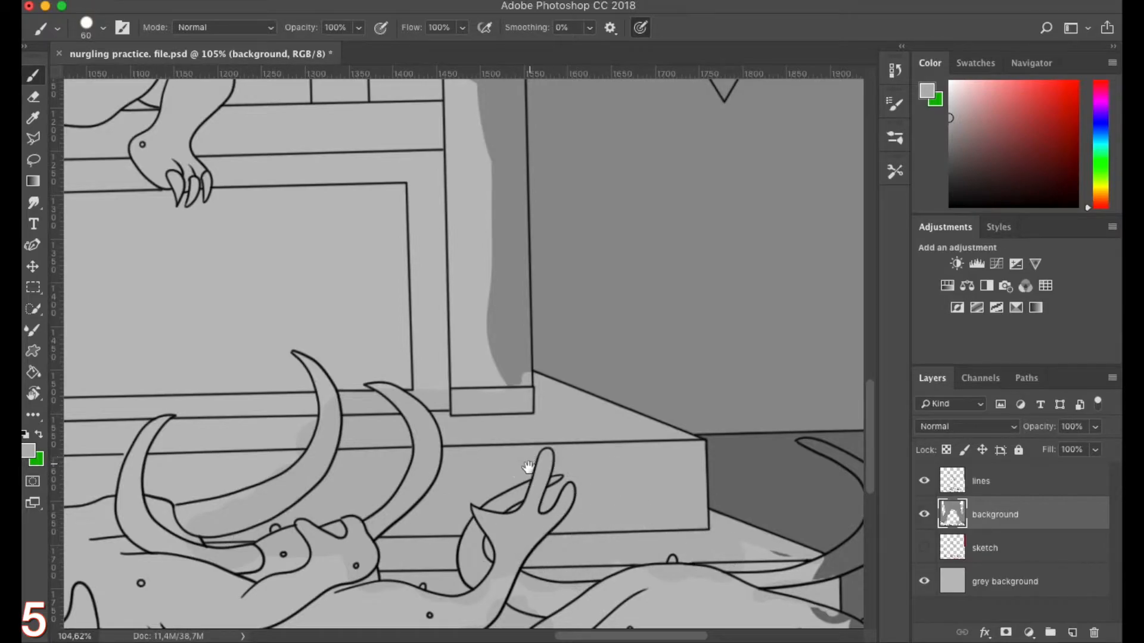
pyautogui.moveTo(528, 462); pyautogui.dragTo(472, 262)
pyautogui.hscroll(-10, 462, 370)
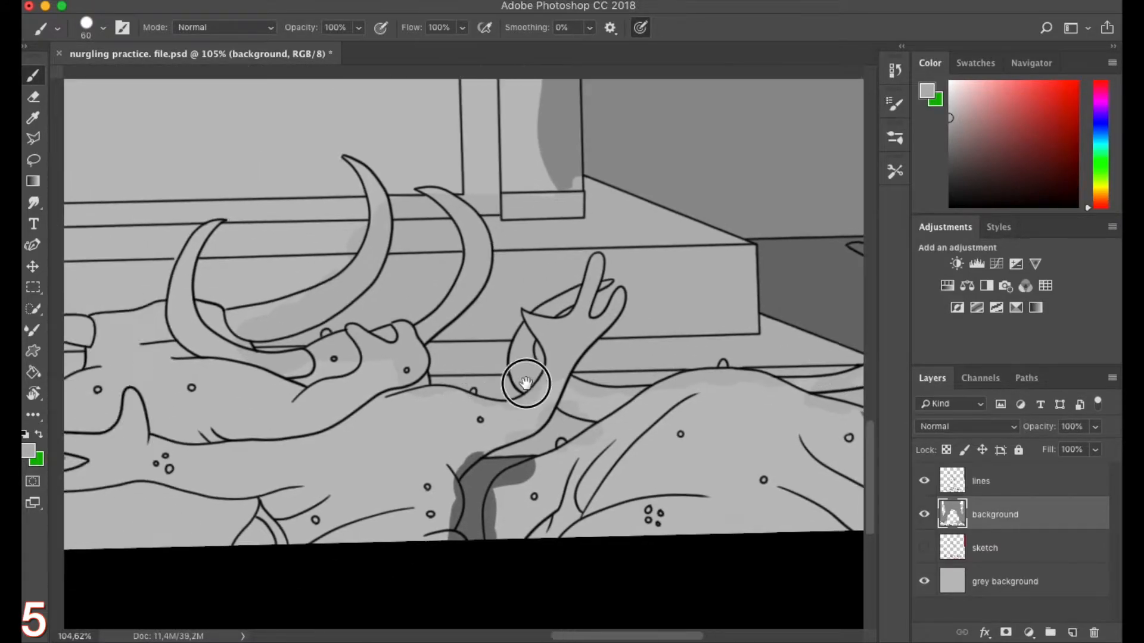
pyautogui.moveTo(286, 372); pyautogui.dragTo(223, 377)
pyautogui.moveTo(253, 414); pyautogui.dragTo(298, 456)
pyautogui.moveTo(309, 384); pyautogui.dragTo(387, 382)
pyautogui.moveTo(334, 444)
pyautogui.mouseDown()
pyautogui.moveTo(423, 379)
pyautogui.moveTo(723, 385)
pyautogui.mouseUp()
pyautogui.moveTo(210, 353); pyautogui.dragTo(201, 341)
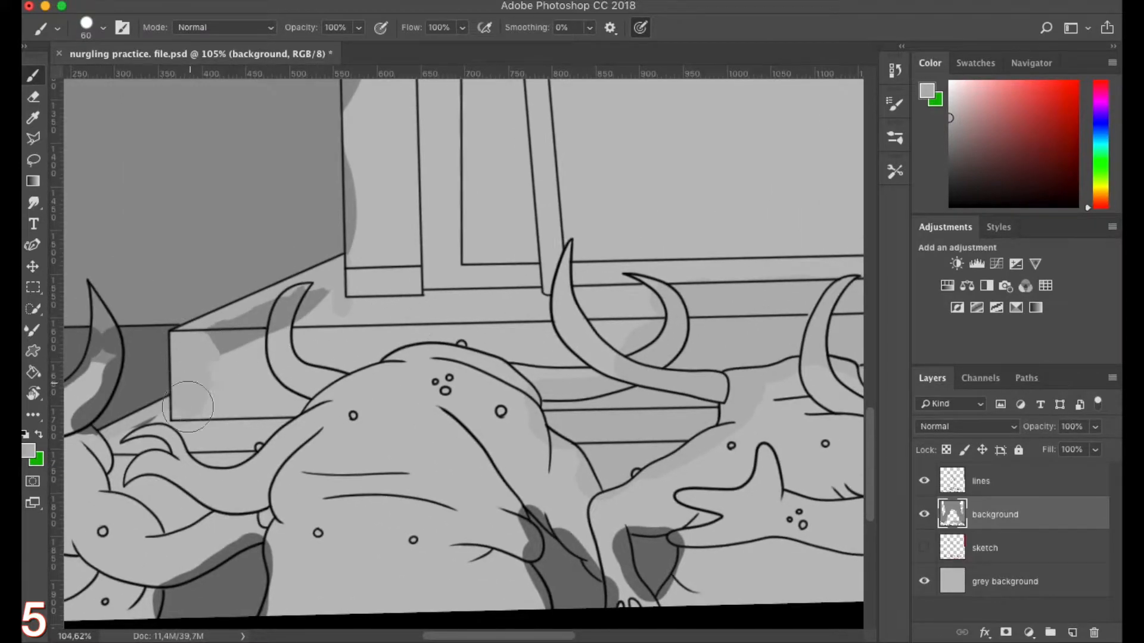
pyautogui.moveTo(140, 474)
pyautogui.mouseDown()
pyautogui.moveTo(197, 466)
pyautogui.moveTo(247, 399)
pyautogui.moveTo(222, 342)
pyautogui.moveTo(330, 347)
pyautogui.moveTo(446, 299)
pyautogui.moveTo(506, 336)
pyautogui.moveTo(462, 322)
pyautogui.mouseUp()
pyautogui.moveTo(614, 352); pyautogui.dragTo(363, 365)
# Choose a muted brown for the throne and reduce the Brush to 35 px
pyautogui.press('r')
pyautogui.moveTo(507, 394); pyautogui.dragTo(523, 410)
pyautogui.press('b')
pyautogui.moveTo(518, 238)
pyautogui.mouseDown()
pyautogui.moveTo(513, 441)
pyautogui.moveTo(558, 455)
pyautogui.mouseUp()
pyautogui.click(1100, 193)
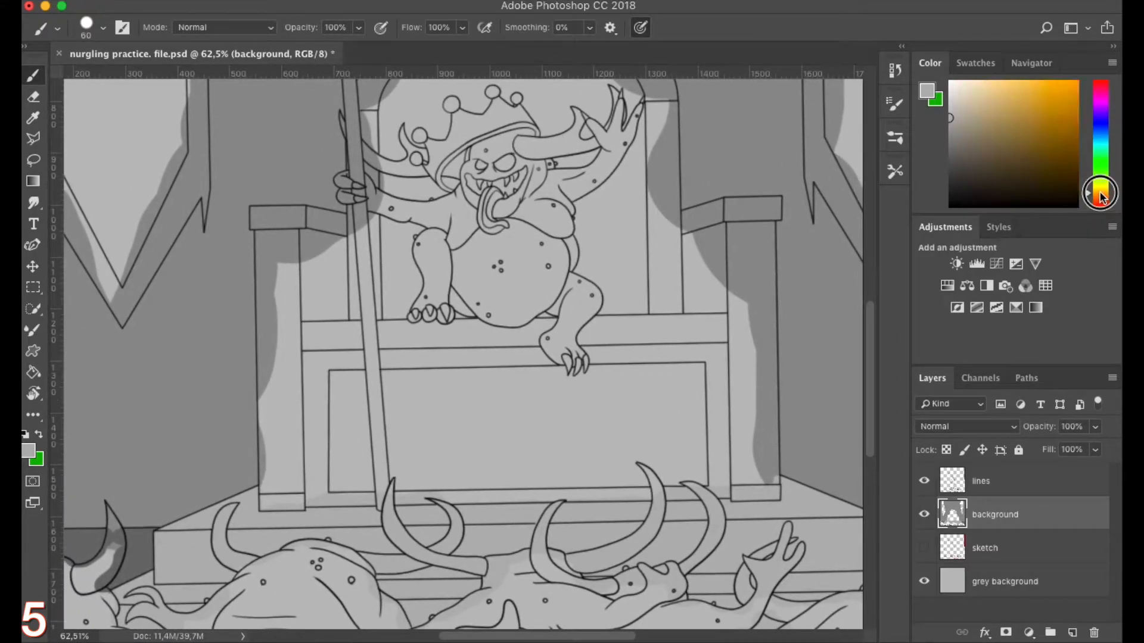
pyautogui.moveTo(430, 387); pyautogui.dragTo(476, 411)
pyautogui.moveTo(239, 283); pyautogui.dragTo(309, 280)
pyautogui.moveTo(365, 257); pyautogui.dragTo(464, 256)
pyautogui.press('[')
pyautogui.press('[')
pyautogui.press('[')
pyautogui.press('[')
# Paint the outer edge of the throne's left armrest post brown from beneath its cap to its base
pyautogui.moveTo(348, 238); pyautogui.dragTo(341, 239)
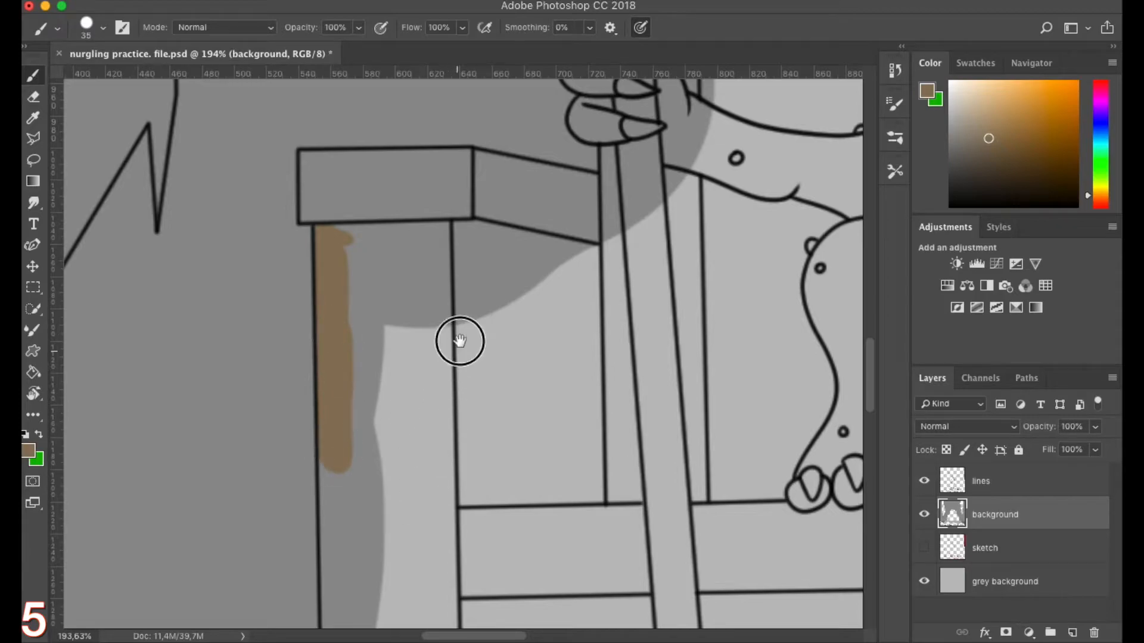
pyautogui.moveTo(456, 353); pyautogui.dragTo(445, 266)
pyautogui.moveTo(382, 427); pyautogui.dragTo(384, 433)
pyautogui.moveTo(432, 486); pyautogui.dragTo(483, 281)
pyautogui.moveTo(435, 242); pyautogui.dragTo(433, 261)
pyautogui.moveTo(483, 480)
pyautogui.mouseDown()
pyautogui.moveTo(491, 378)
pyautogui.moveTo(440, 393)
pyautogui.mouseUp()
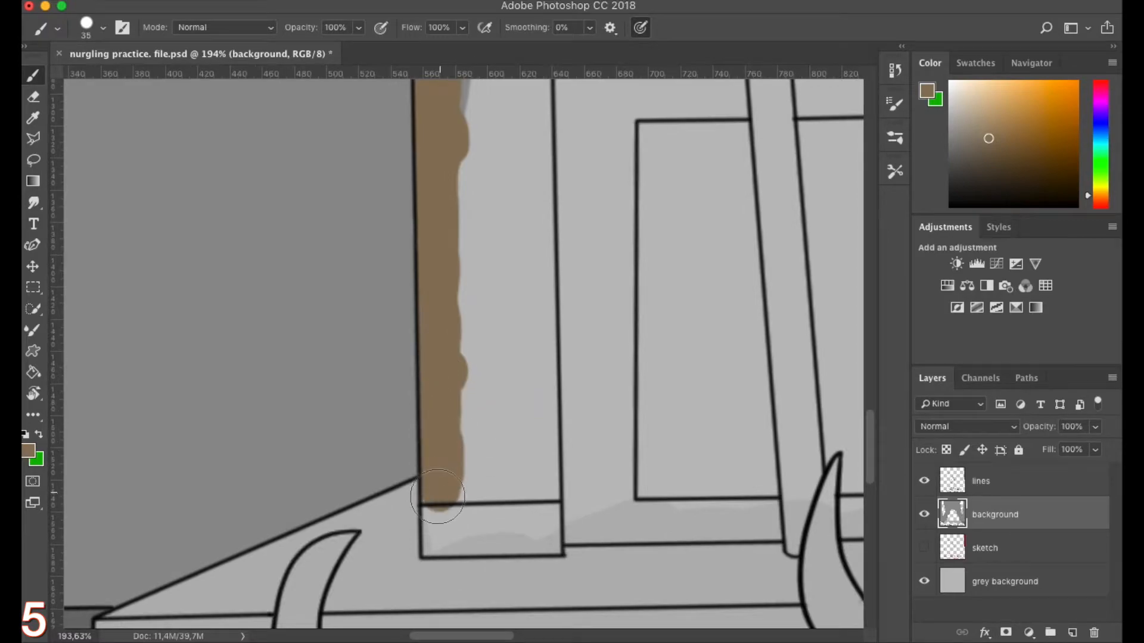
pyautogui.moveTo(530, 495); pyautogui.dragTo(537, 494)
# Paint the outer edge of the throne's right armrest post brown from its base up to its cap
pyautogui.hscroll(15, 363, 327)
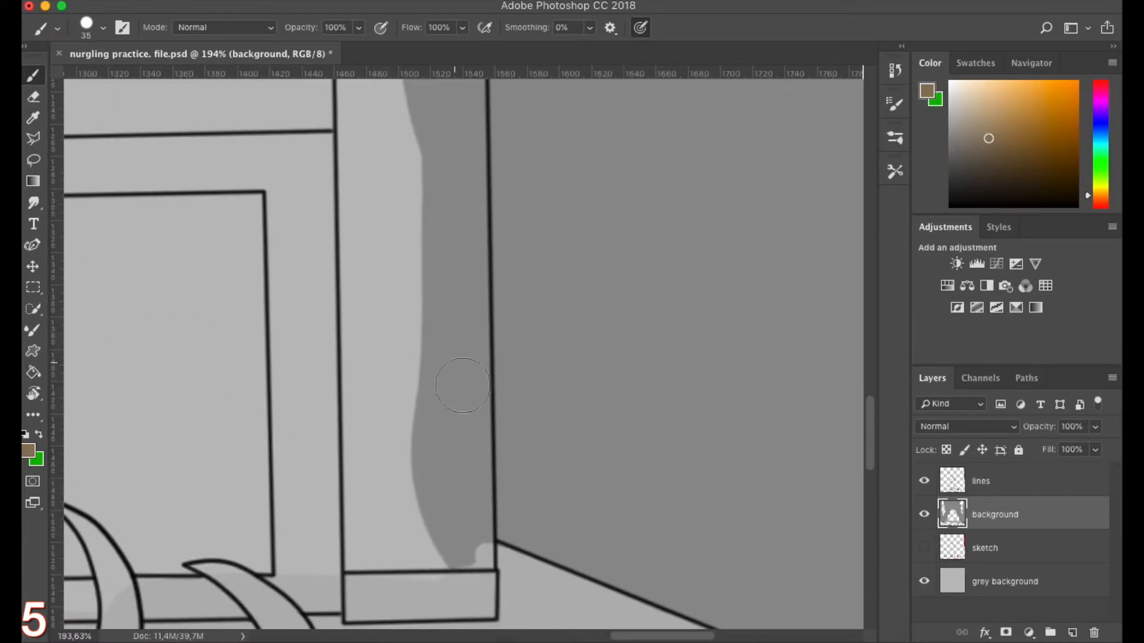
pyautogui.scroll(5, 474, 428)
pyautogui.moveTo(396, 329); pyautogui.dragTo(399, 314)
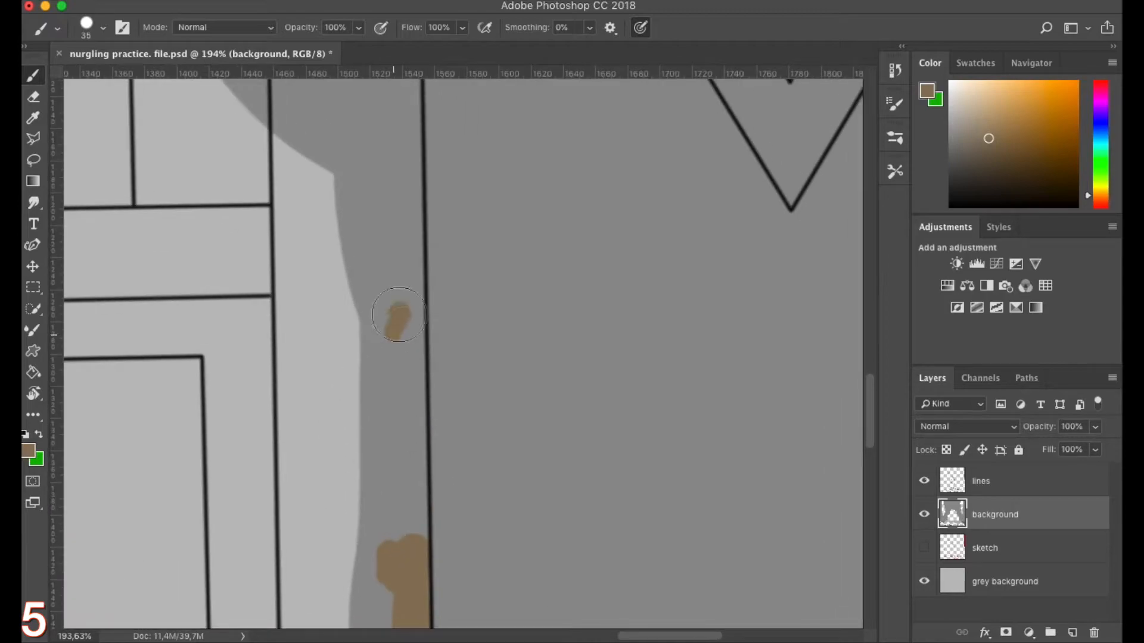
pyautogui.moveTo(413, 426)
pyautogui.mouseDown()
pyautogui.moveTo(386, 373)
pyautogui.moveTo(387, 322)
pyautogui.mouseUp()
pyautogui.scroll(7, 356, 314)
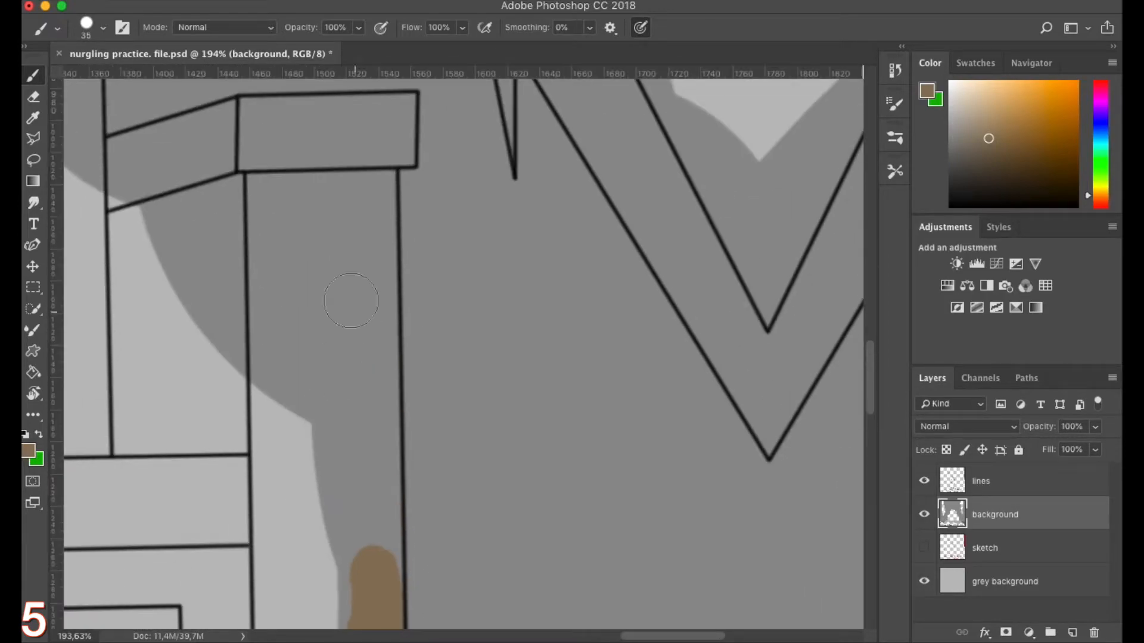
pyautogui.moveTo(389, 573); pyautogui.dragTo(332, 170)
pyautogui.scroll(-6, 291, 376)
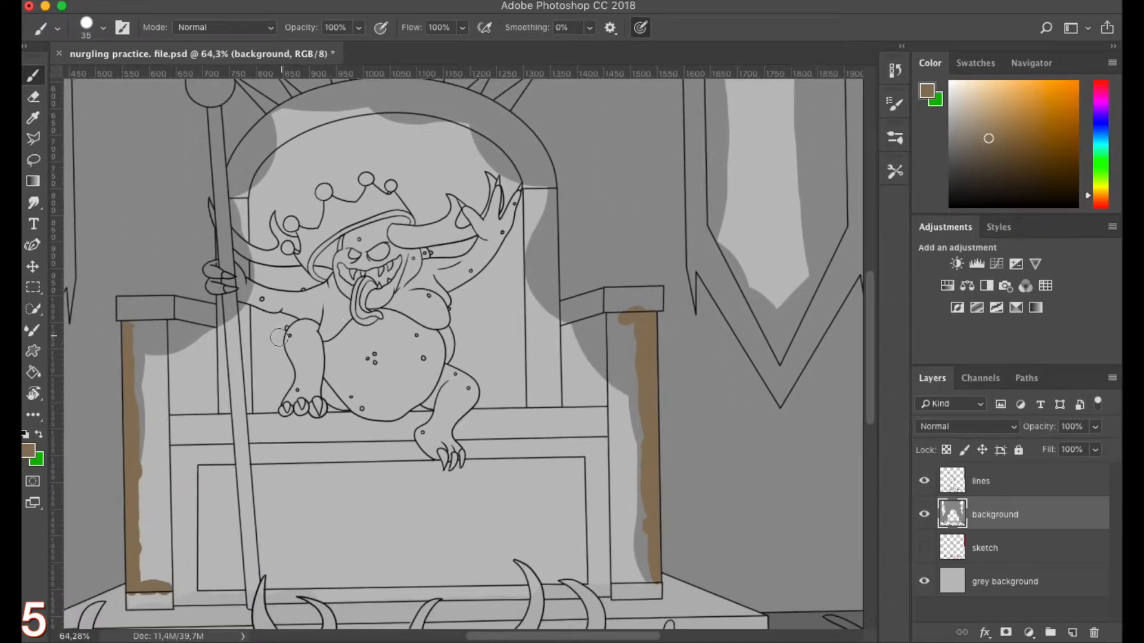
# Fill the left armrest post, its inner side panel and the throne's large front panel with brown
pyautogui.scroll(3, 283, 335)
pyautogui.moveTo(137, 312)
pyautogui.mouseDown()
pyautogui.moveTo(168, 321)
pyautogui.moveTo(190, 360)
pyautogui.mouseUp()
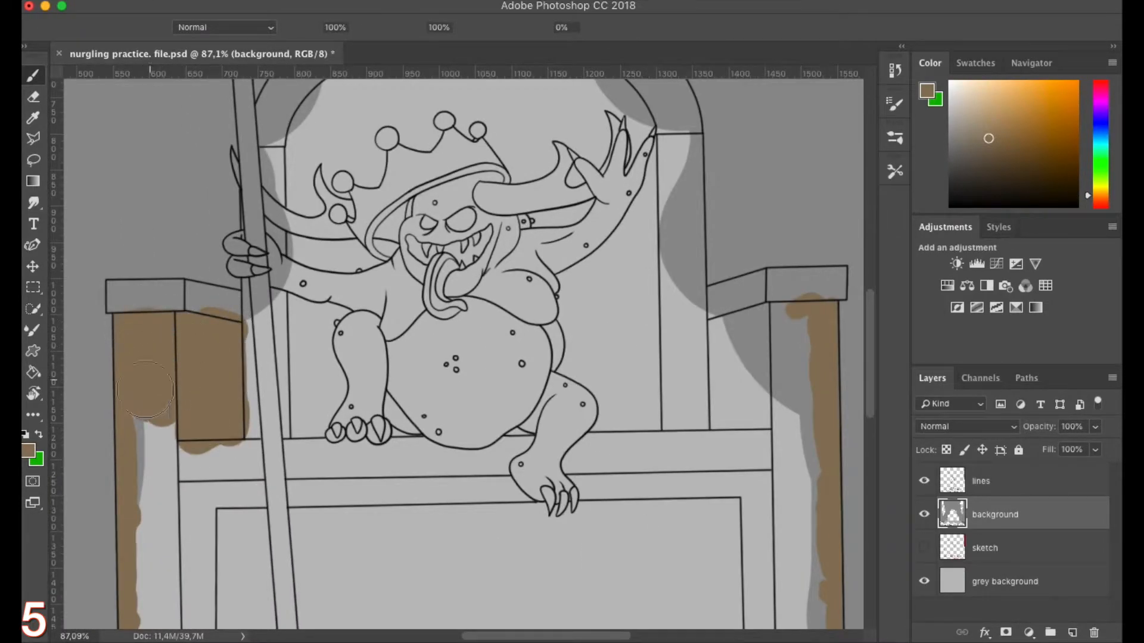
pyautogui.moveTo(147, 404); pyautogui.dragTo(166, 572)
pyautogui.scroll(-5, 215, 477)
pyautogui.moveTo(200, 417); pyautogui.dragTo(188, 489)
pyautogui.moveTo(261, 351)
pyautogui.mouseDown()
pyautogui.moveTo(754, 352)
pyautogui.moveTo(626, 480)
pyautogui.moveTo(262, 486)
pyautogui.moveTo(316, 390)
pyautogui.moveTo(472, 439)
pyautogui.moveTo(596, 450)
pyautogui.mouseUp()
# Fill the right armrest post and its inner side panel brown with an 80 px Brush
pyautogui.hscroll(10, 439, 266)
pyautogui.scroll(3, 439, 266)
pyautogui.moveTo(409, 283); pyautogui.dragTo(421, 278)
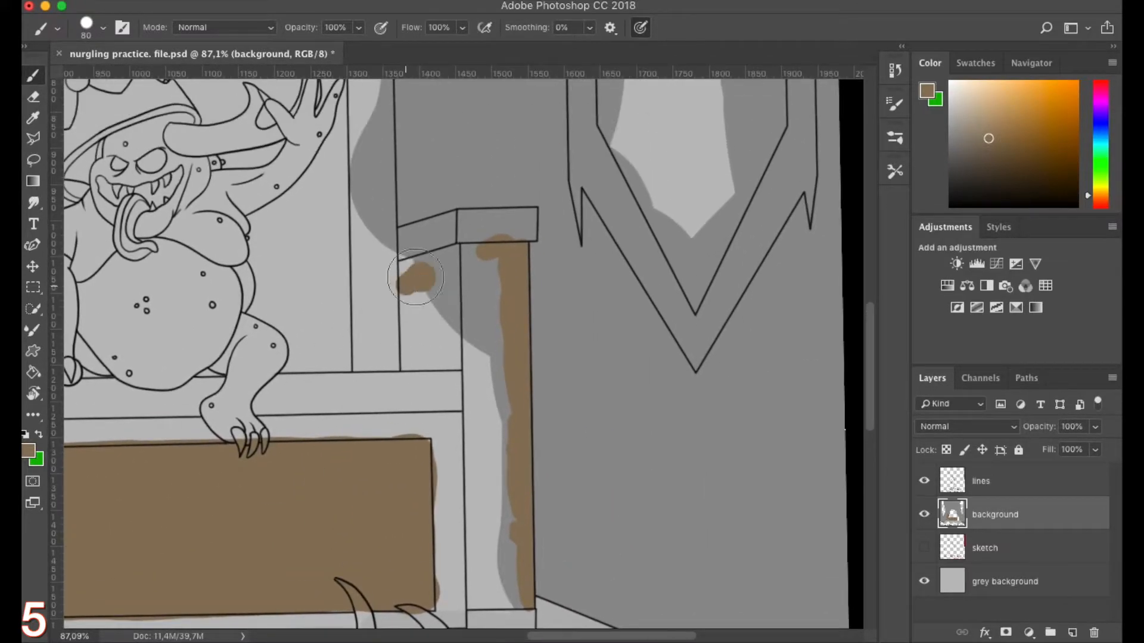
pyautogui.moveTo(405, 322)
pyautogui.mouseDown()
pyautogui.moveTo(444, 302)
pyautogui.moveTo(479, 307)
pyautogui.moveTo(483, 432)
pyautogui.mouseUp()
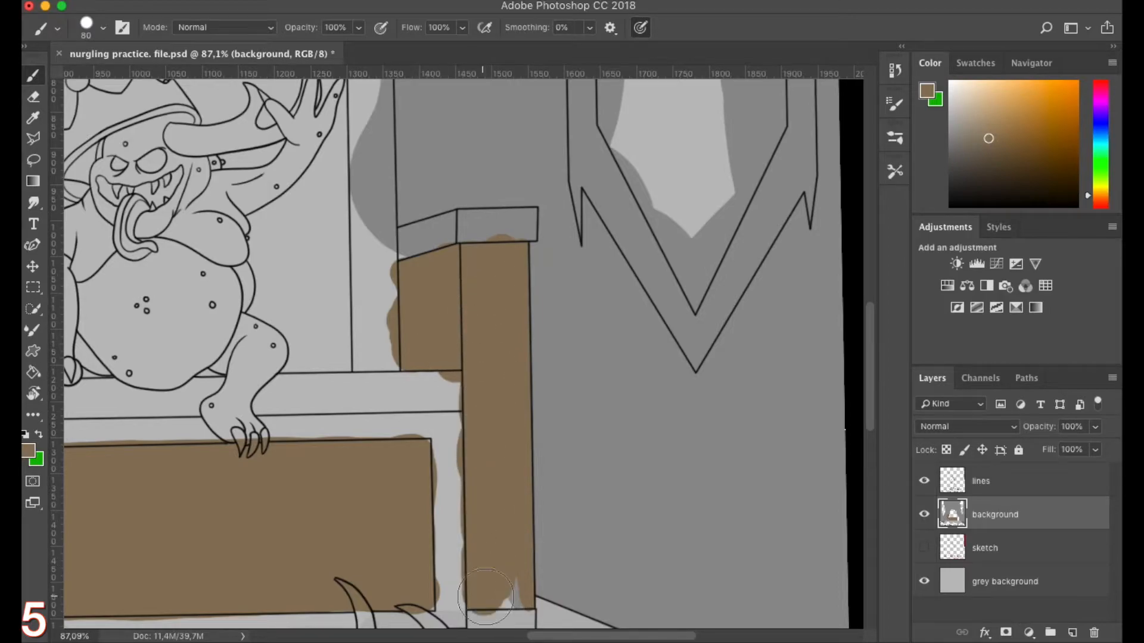
# Paint the horizontal seat beam between the two armrest posts brown
pyautogui.moveTo(163, 285); pyautogui.dragTo(470, 382)
pyautogui.moveTo(366, 357)
pyautogui.mouseDown()
pyautogui.moveTo(307, 360)
pyautogui.moveTo(345, 361)
pyautogui.mouseUp()
pyautogui.moveTo(324, 405)
pyautogui.mouseDown()
pyautogui.moveTo(241, 422)
pyautogui.moveTo(408, 408)
pyautogui.moveTo(757, 409)
pyautogui.mouseUp()
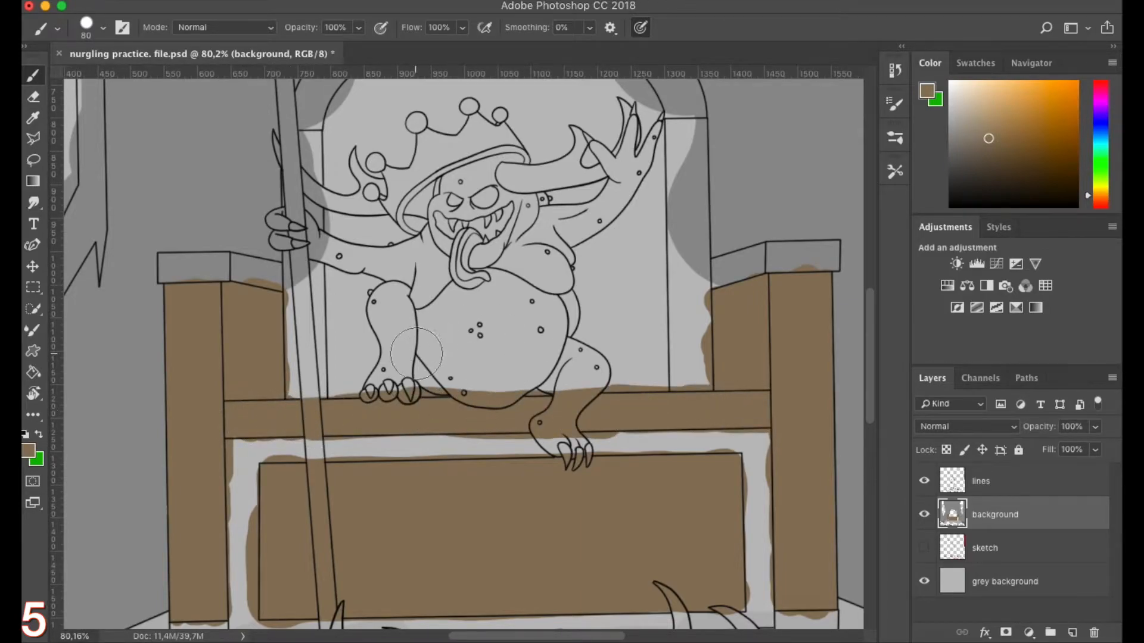
pyautogui.moveTo(417, 354); pyautogui.dragTo(390, 354)
# Outline the throne's bottom edge with the Polygonal Lasso, from the left post's base to the right post and up its inner edge
pyautogui.click(34, 138)
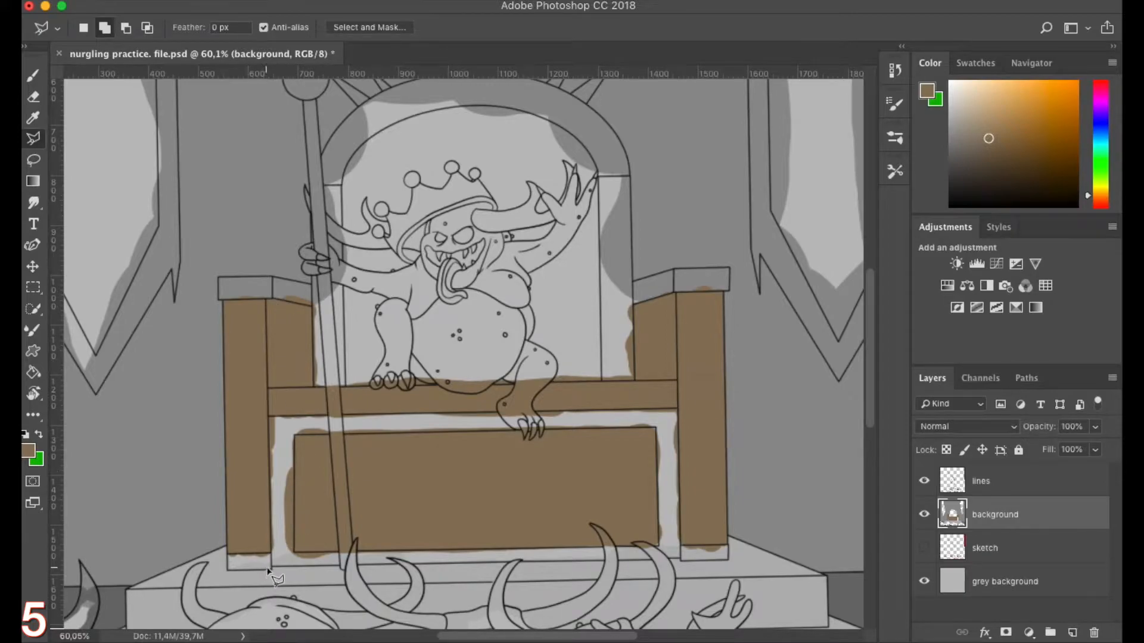
pyautogui.scroll(6, 268, 572)
pyautogui.scroll(5, 227, 576)
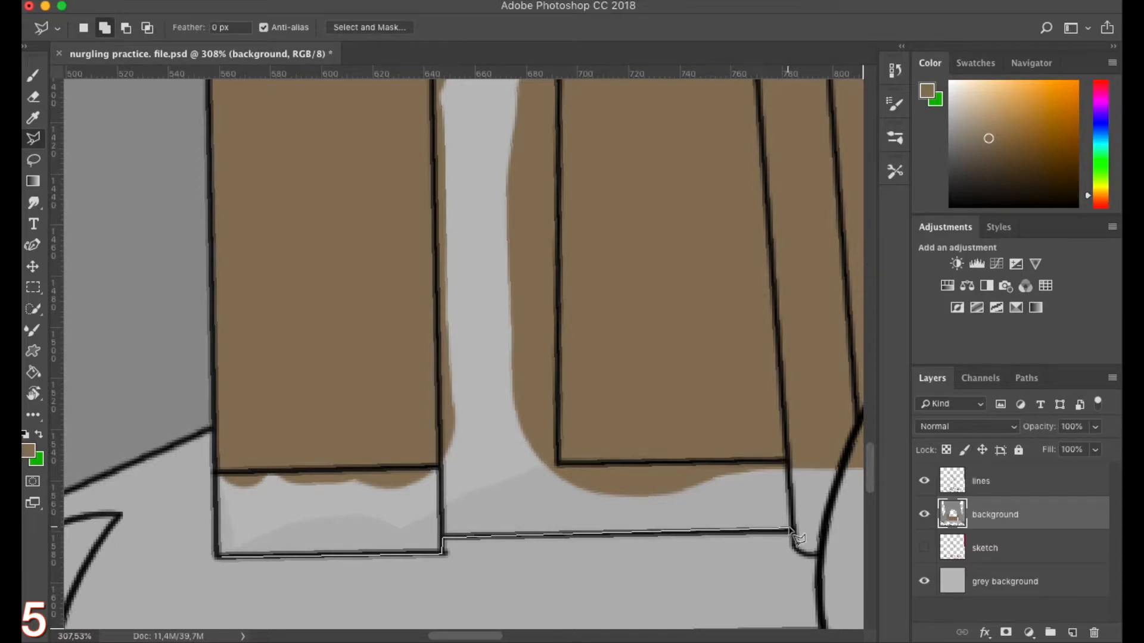
pyautogui.hscroll(5, 803, 528)
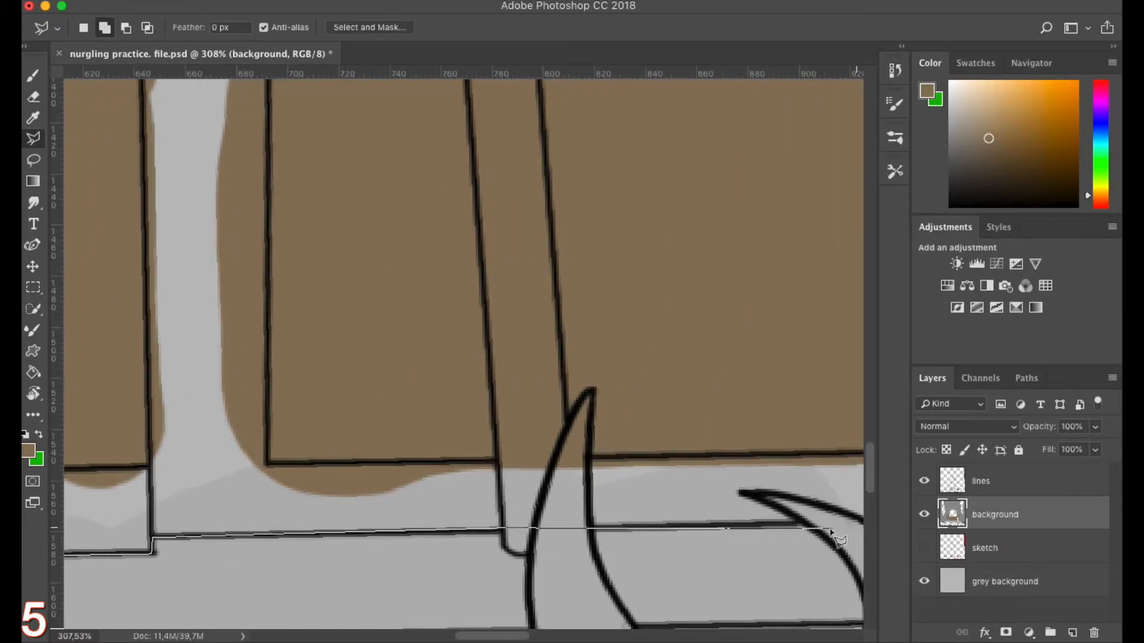
pyautogui.click(810, 523)
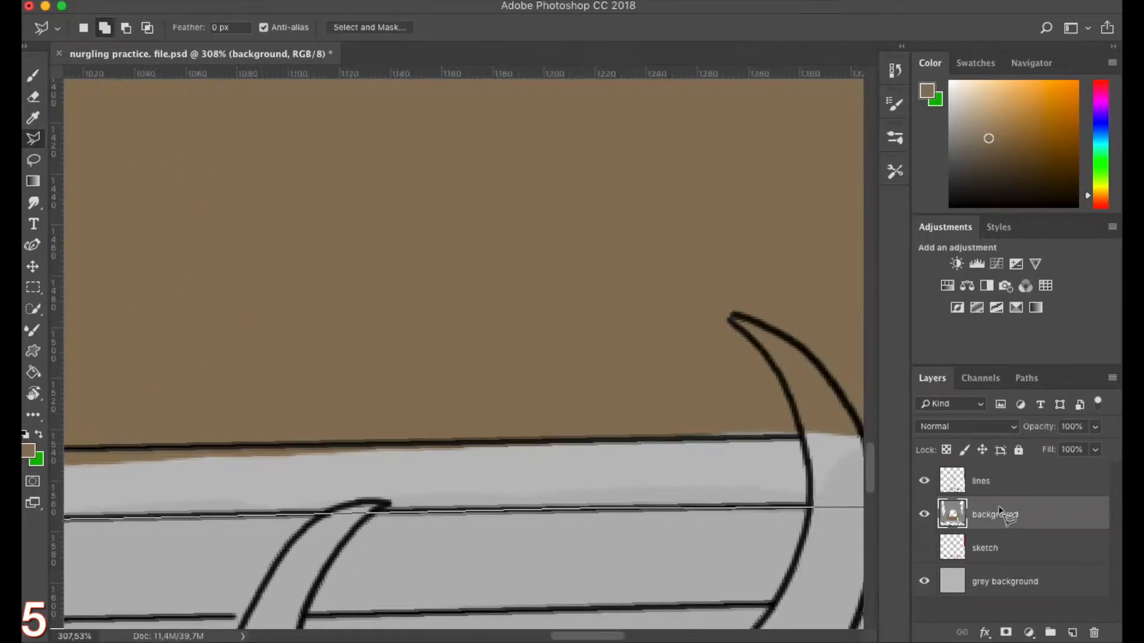
pyautogui.click(506, 494)
pyautogui.click(507, 508)
pyautogui.click(511, 429)
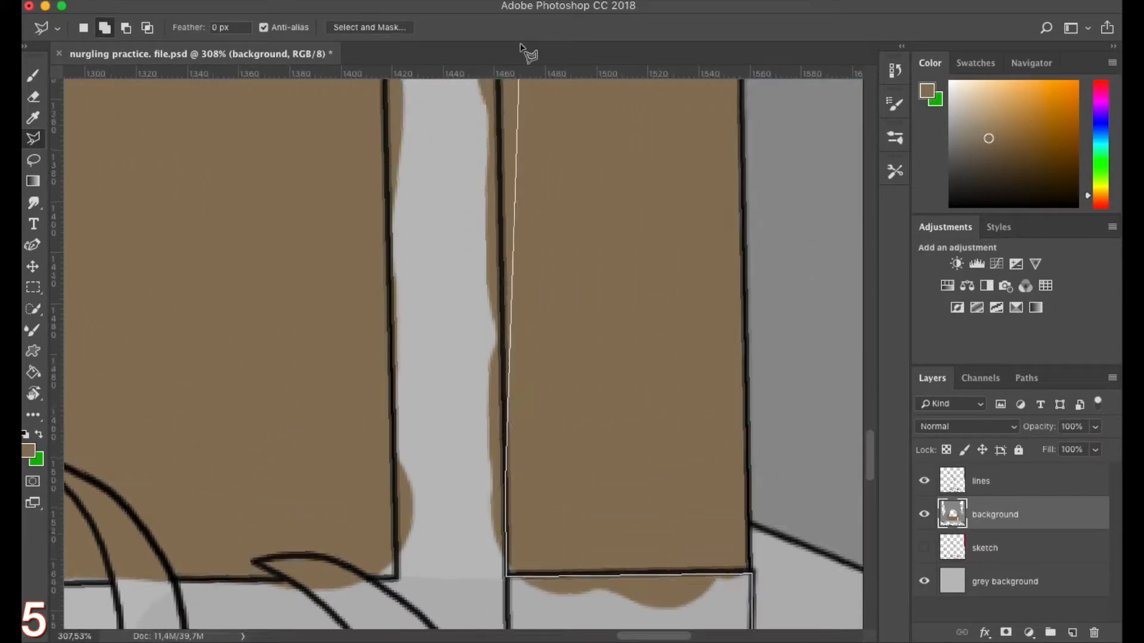
pyautogui.click(503, 157)
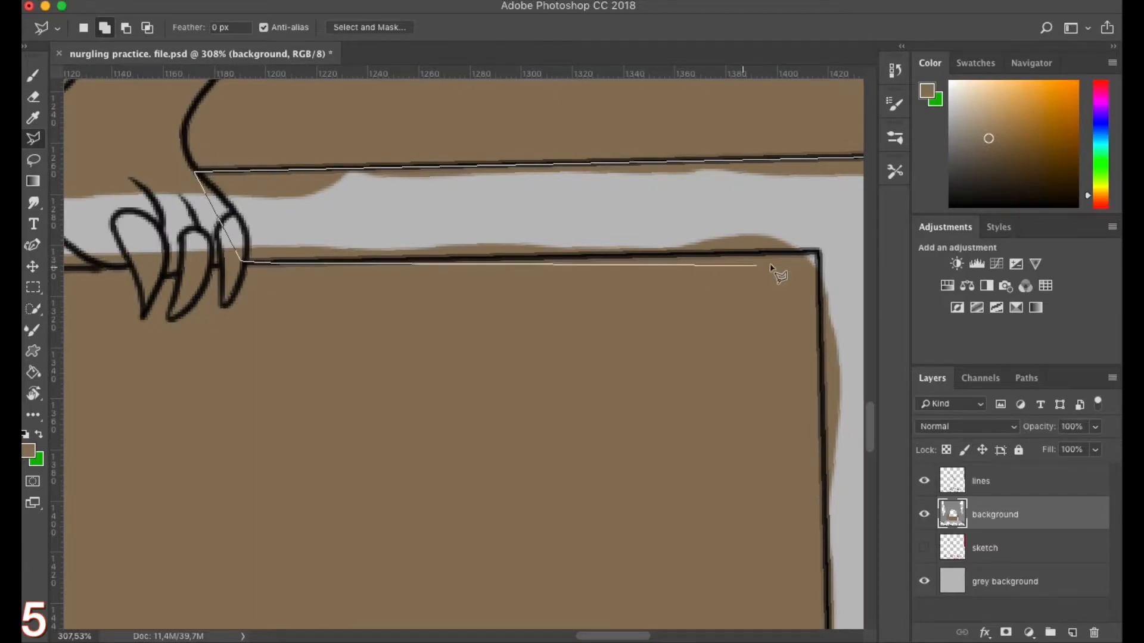
# Trace the lasso around the front panel's border and the left post's inner edge, and close the frame selection
pyautogui.click(817, 256)
pyautogui.click(823, 511)
pyautogui.click(239, 531)
pyautogui.click(231, 490)
pyautogui.click(210, 278)
pyautogui.click(210, 432)
pyautogui.click(177, 436)
pyautogui.click(173, 166)
pyautogui.click(363, 166)
pyautogui.click(349, 166)
pyautogui.click(92, 165)
pyautogui.click(107, 423)
pyautogui.click(196, 425)
pyautogui.click(198, 513)
# Add the upper frame strip between the staff and the seated creature's foot to the selection
pyautogui.moveTo(375, 363); pyautogui.dragTo(171, 470)
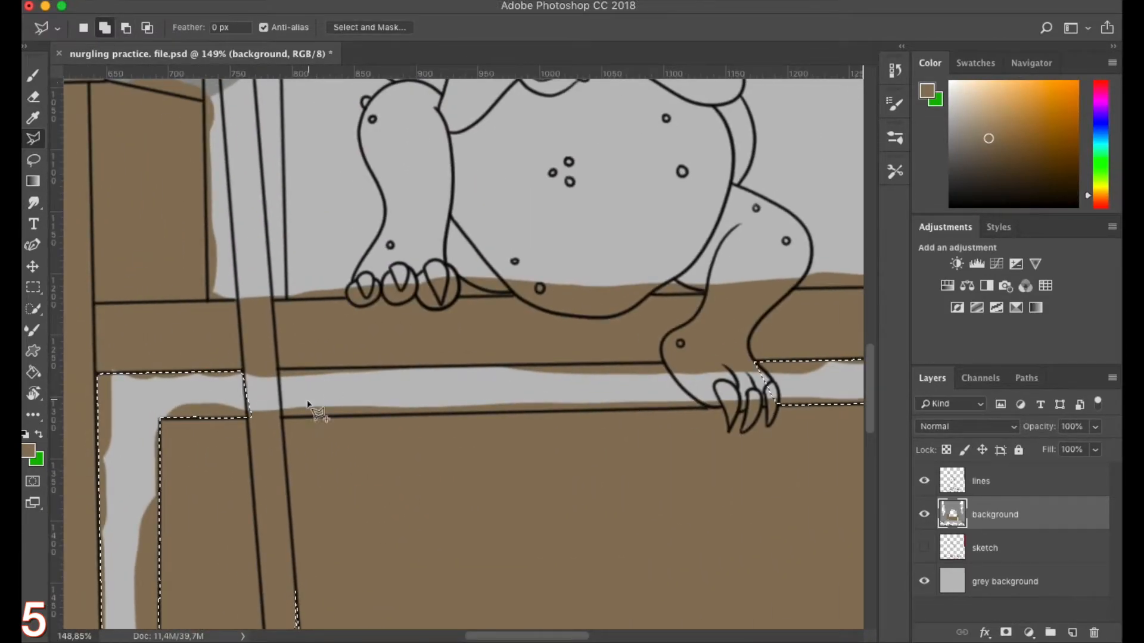
pyautogui.moveTo(324, 384); pyautogui.dragTo(411, 381)
pyautogui.click(239, 350)
pyautogui.click(684, 341)
pyautogui.click(236, 454)
pyautogui.click(228, 356)
# Start outlining the backrest frame along the left armrest's inner edge, the seat beam and the frame's left inner line
pyautogui.moveTo(195, 396)
pyautogui.mouseDown()
pyautogui.moveTo(332, 388)
pyautogui.moveTo(524, 506)
pyautogui.mouseUp()
pyautogui.moveTo(333, 334); pyautogui.dragTo(387, 325)
pyautogui.click(377, 304)
pyautogui.click(378, 447)
pyautogui.click(719, 437)
pyautogui.click(716, 489)
pyautogui.click(731, 447)
pyautogui.click(806, 446)
pyautogui.moveTo(798, 446)
pyautogui.mouseDown()
pyautogui.moveTo(679, 445)
pyautogui.moveTo(709, 442)
pyautogui.mouseUp()
pyautogui.click(702, 442)
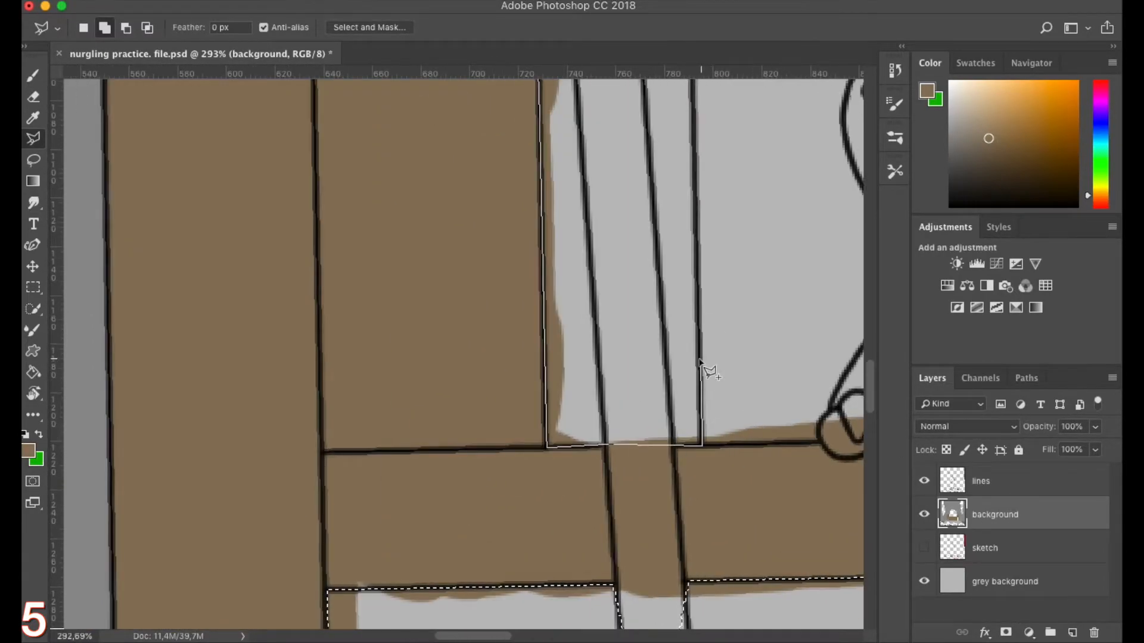
pyautogui.moveTo(685, 298); pyautogui.dragTo(738, 298)
# Trace the backrest frame's inner line up the left side and over the arch to its right shoulder
pyautogui.click(603, 447)
pyautogui.click(614, 384)
pyautogui.click(635, 314)
pyautogui.click(692, 225)
pyautogui.click(810, 133)
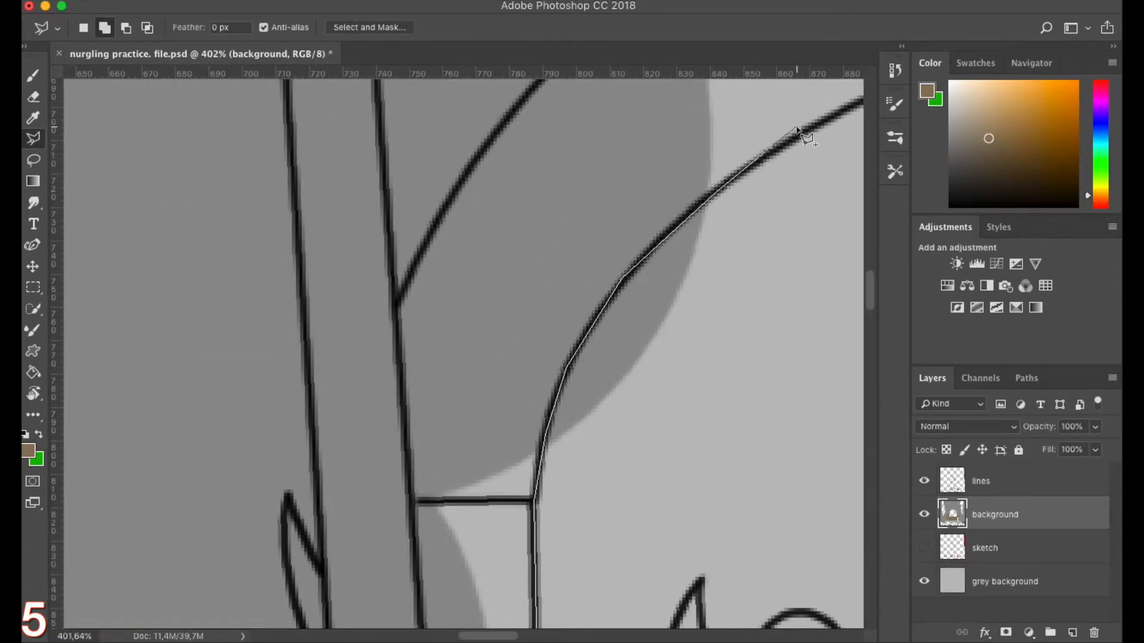
pyautogui.click(824, 170)
pyautogui.click(799, 149)
pyautogui.click(777, 137)
pyautogui.click(775, 132)
pyautogui.click(752, 150)
pyautogui.click(809, 270)
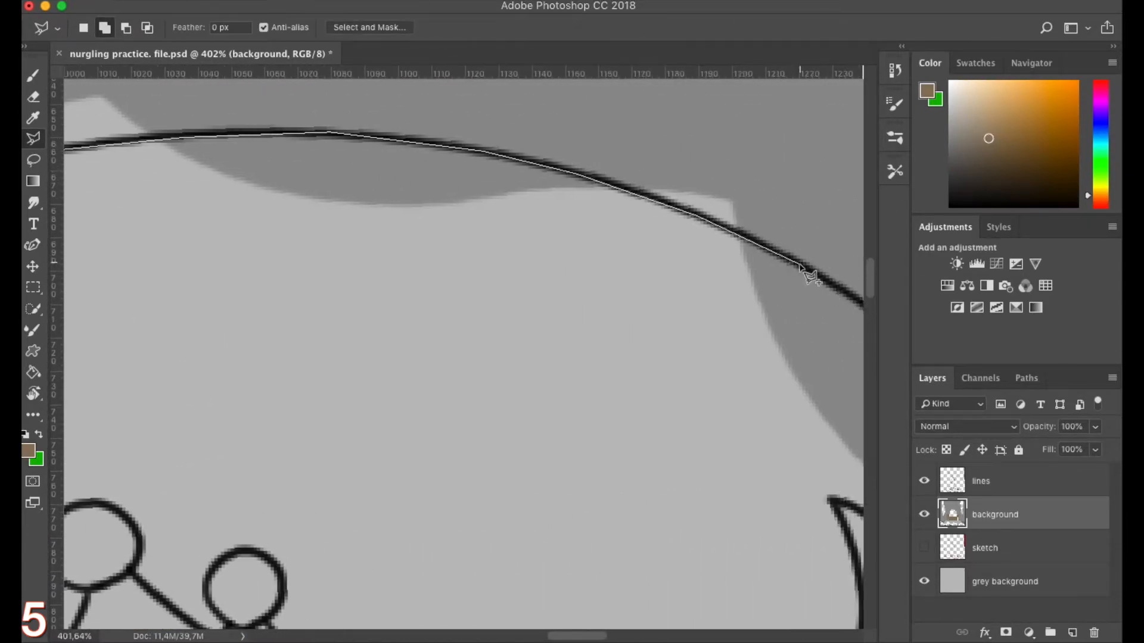
# Trace down the backrest frame's right inner line to the seat beam and across to the right armrest
pyautogui.click(754, 406)
pyautogui.click(754, 600)
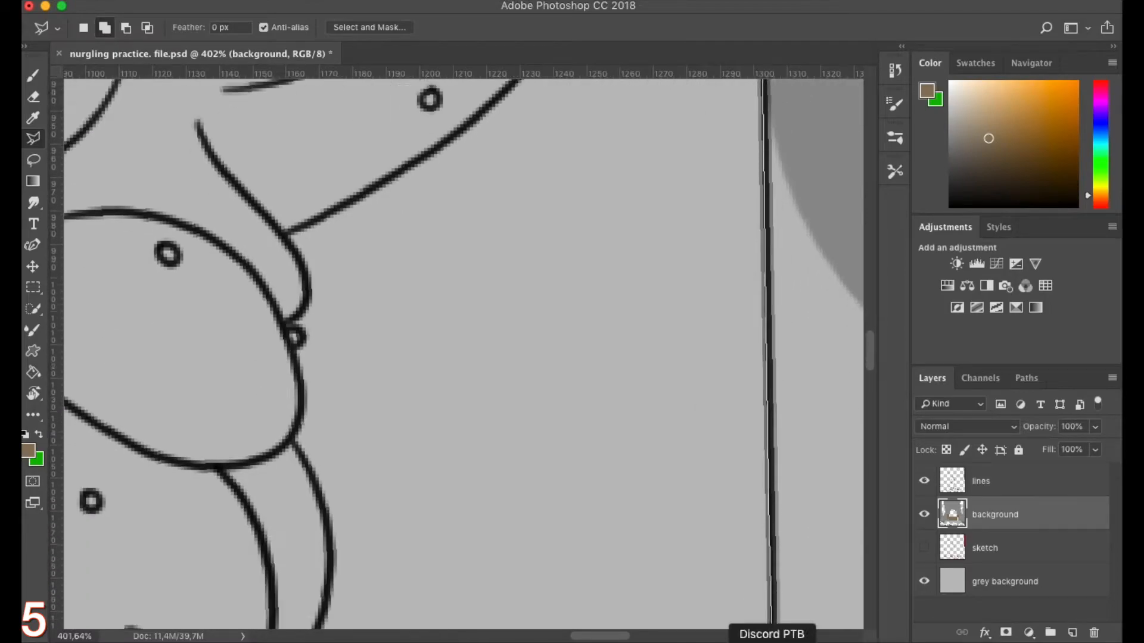
pyautogui.click(779, 525)
pyautogui.click(749, 521)
pyautogui.scroll(-5, 749, 517)
pyautogui.click(742, 208)
pyautogui.hscroll(5, 745, 206)
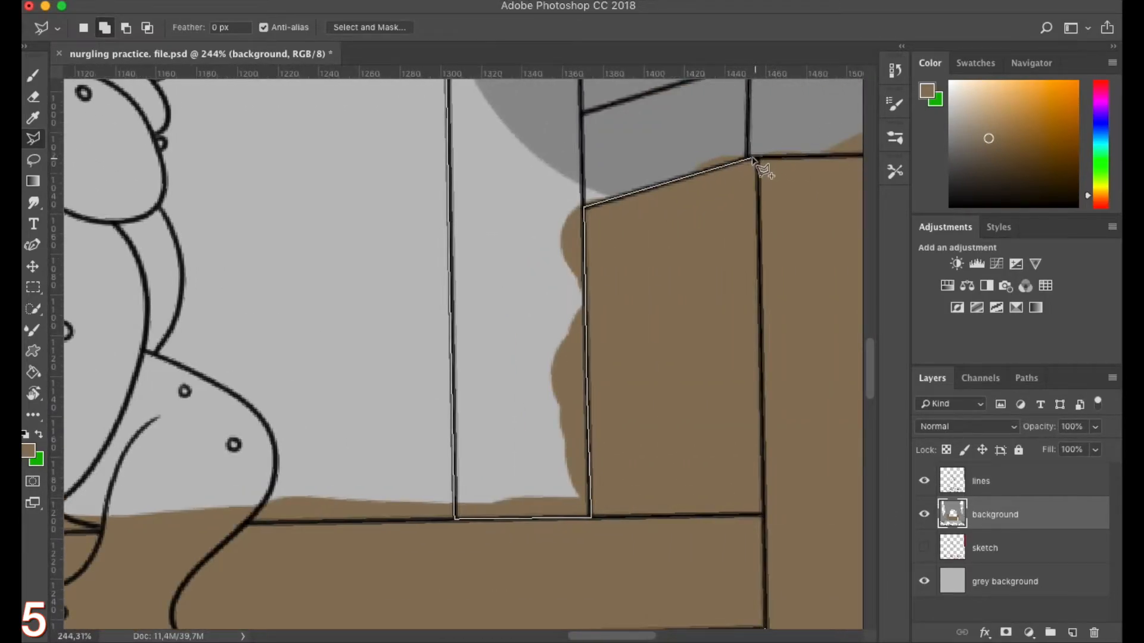
# Outline the right armrest's cap and trace up the backrest's outer right edge to the start of the arch
pyautogui.click(755, 159)
pyautogui.scroll(2, 755, 158)
pyautogui.click(776, 153)
pyautogui.scroll(5, 777, 153)
pyautogui.click(801, 190)
pyautogui.scroll(10, 346, 204)
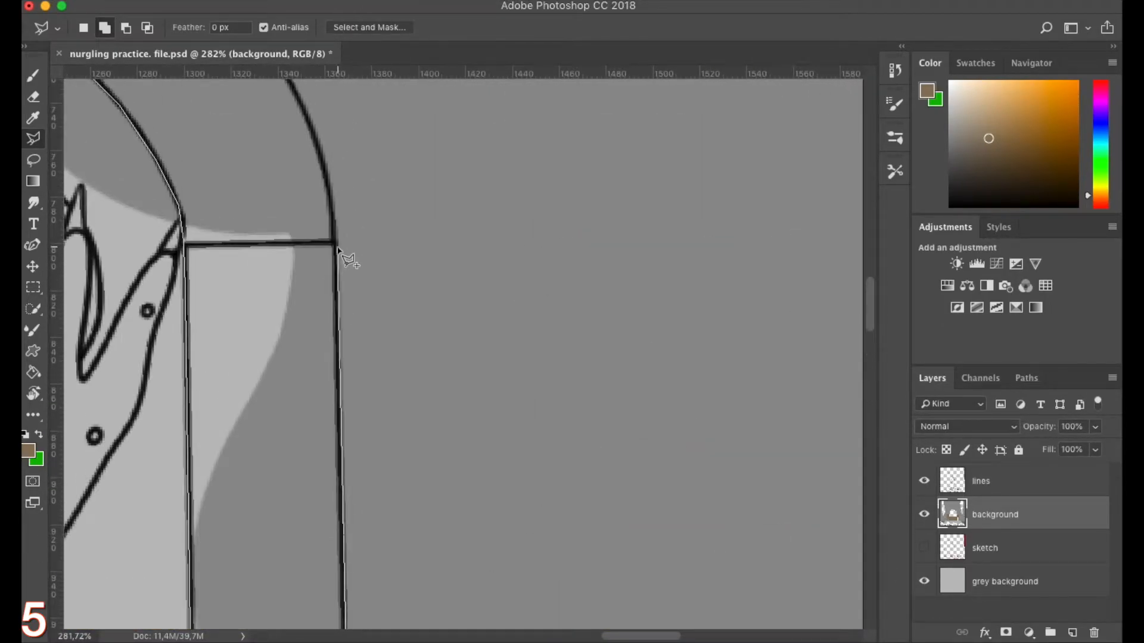
pyautogui.click(339, 246)
# Follow the outer arch up from its right base to the foot of the first small spike
pyautogui.scroll(3, 334, 244)
pyautogui.click(298, 234)
pyautogui.click(225, 121)
pyautogui.scroll(4, 221, 121)
pyautogui.click(140, 206)
pyautogui.scroll(3, 140, 203)
pyautogui.click(166, 237)
pyautogui.scroll(4, 167, 238)
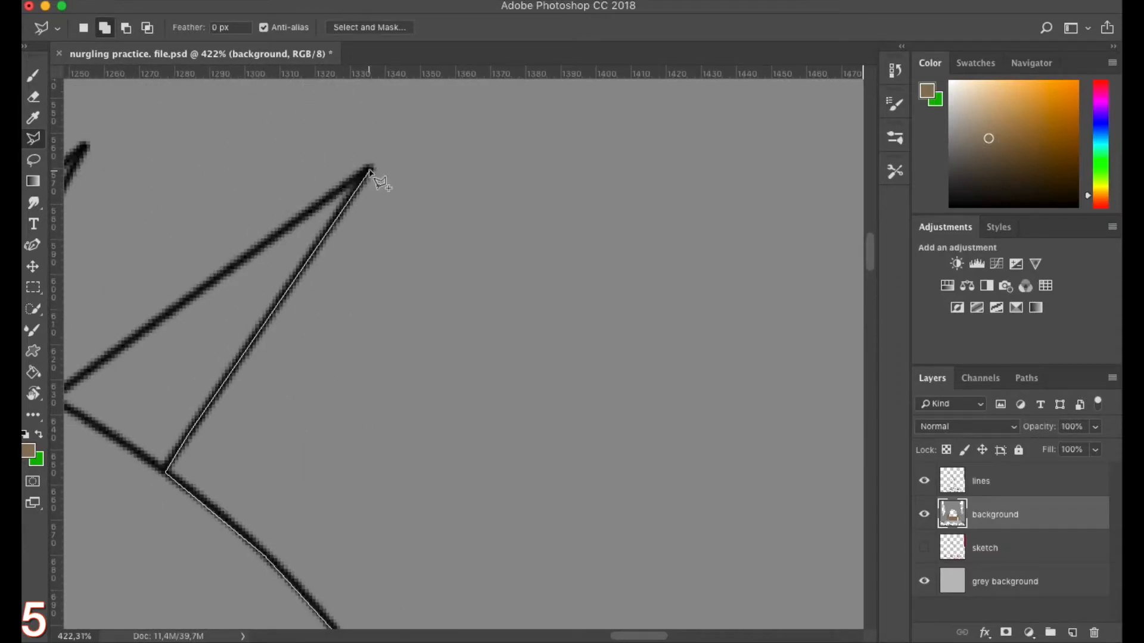
# Trace around the spikes on the right side of the backrest arch
pyautogui.click(376, 173)
pyautogui.hscroll(-3, 377, 173)
pyautogui.click(183, 147)
pyautogui.hscroll(-5, 183, 147)
pyautogui.click(130, 320)
pyautogui.hscroll(-5, 129, 320)
pyautogui.click(156, 371)
pyautogui.click(104, 362)
pyautogui.scroll(10, 105, 362)
pyautogui.click(266, 142)
pyautogui.click(168, 563)
pyautogui.scroll(6, 168, 417)
# Continue the outline around the tall middle spikes at the top of the backrest arch
pyautogui.click(153, 110)
pyautogui.scroll(-8, 120, 301)
pyautogui.click(103, 494)
pyautogui.hscroll(-6, 84, 498)
pyautogui.click(207, 508)
pyautogui.click(162, 429)
pyautogui.hscroll(-7, 101, 354)
pyautogui.click(136, 145)
pyautogui.click(308, 528)
pyautogui.click(149, 578)
pyautogui.hscroll(-5, 135, 587)
pyautogui.click(268, 595)
# Trace around the small left spikes of the backrest, following the staff's orb at the last tip
pyautogui.click(73, 427)
pyautogui.click(206, 619)
pyautogui.scroll(-4, 196, 572)
pyautogui.hscroll(-4, 197, 572)
pyautogui.click(218, 532)
pyautogui.hscroll(-8, 158, 488)
pyautogui.click(162, 336)
pyautogui.click(168, 362)
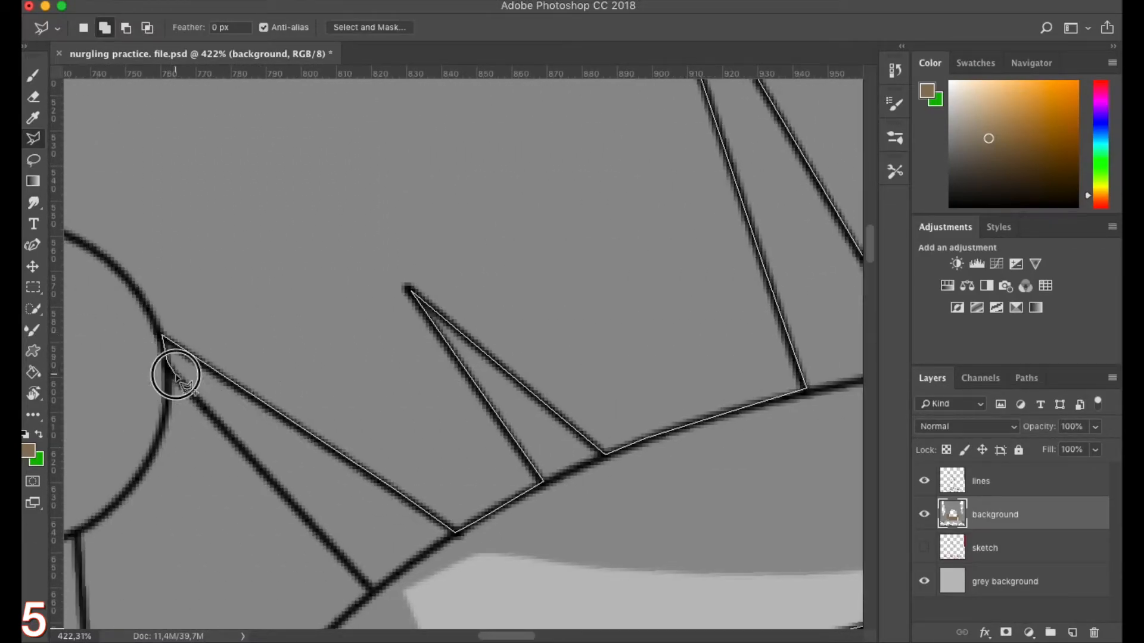
pyautogui.click(340, 622)
# Trace the backrest frame's left outer side down along the staff to the creature's hand
pyautogui.scroll(-5, 334, 596)
pyautogui.click(233, 495)
pyautogui.scroll(-5, 179, 476)
pyautogui.click(110, 447)
pyautogui.scroll(-12, 101, 566)
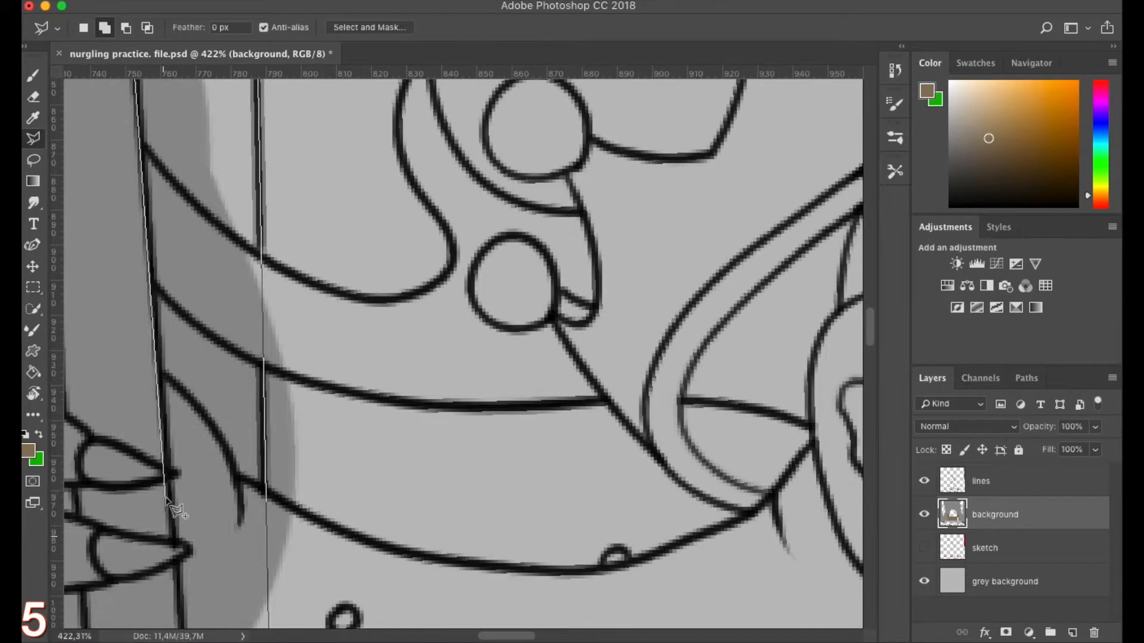
pyautogui.click(165, 487)
# Outline the left armrest's cap and close the frame selection
pyautogui.scroll(-7, 154, 417)
pyautogui.hscroll(-10, 173, 256)
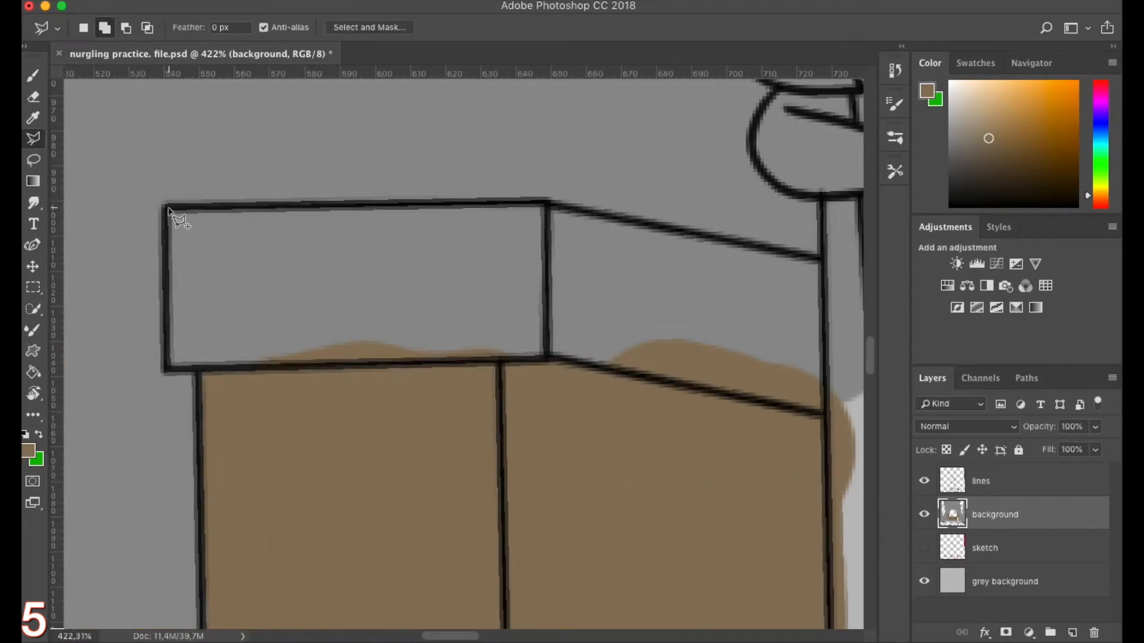
pyautogui.scroll(-10, 775, 365)
pyautogui.hscroll(8, 684, 332)
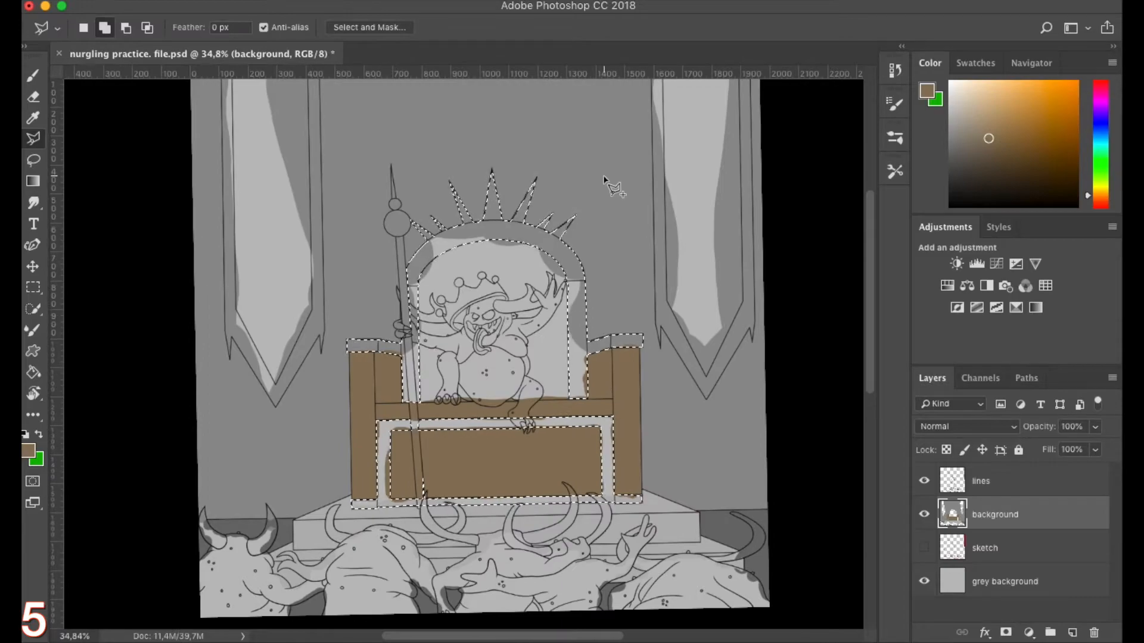
# Fill the selected throne frame with a golden yellow foreground colour at 100% opacity and deselect
pyautogui.scroll(2, 613, 184)
pyautogui.moveTo(1097, 190); pyautogui.dragTo(1096, 180)
pyautogui.click(171, 4)
pyautogui.click(191, 232)
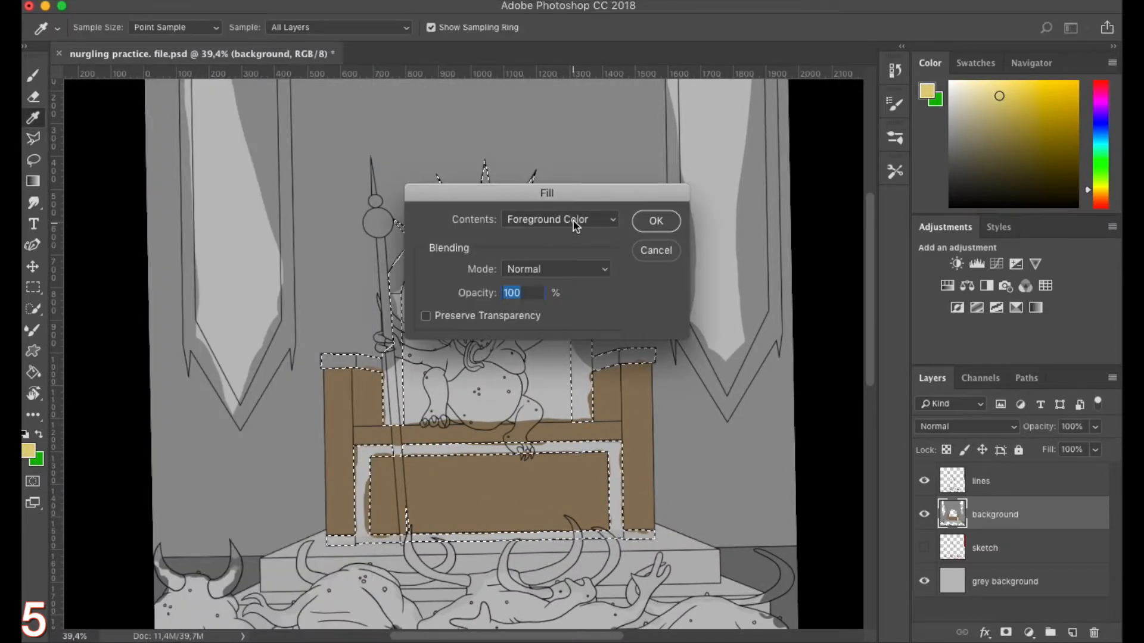
pyautogui.click(656, 220)
pyautogui.press('l')
pyautogui.hotkey('ctrl', 'd')
# Start outlining the backrest's inner panel with the Polygonal Lasso along the left part of the arch
pyautogui.scroll(10, 421, 387)
pyautogui.click(345, 242)
pyautogui.click(382, 328)
pyautogui.click(506, 152)
pyautogui.click(553, 262)
pyautogui.click(657, 193)
pyautogui.click(804, 120)
pyautogui.click(632, 157)
# Continue the inner panel's outline over the arch and down to the right inner edge beside the creature's hand
pyautogui.click(766, 119)
pyautogui.click(566, 131)
pyautogui.click(715, 120)
pyautogui.click(571, 121)
pyautogui.click(718, 130)
pyautogui.click(511, 160)
pyautogui.click(665, 213)
pyautogui.click(804, 271)
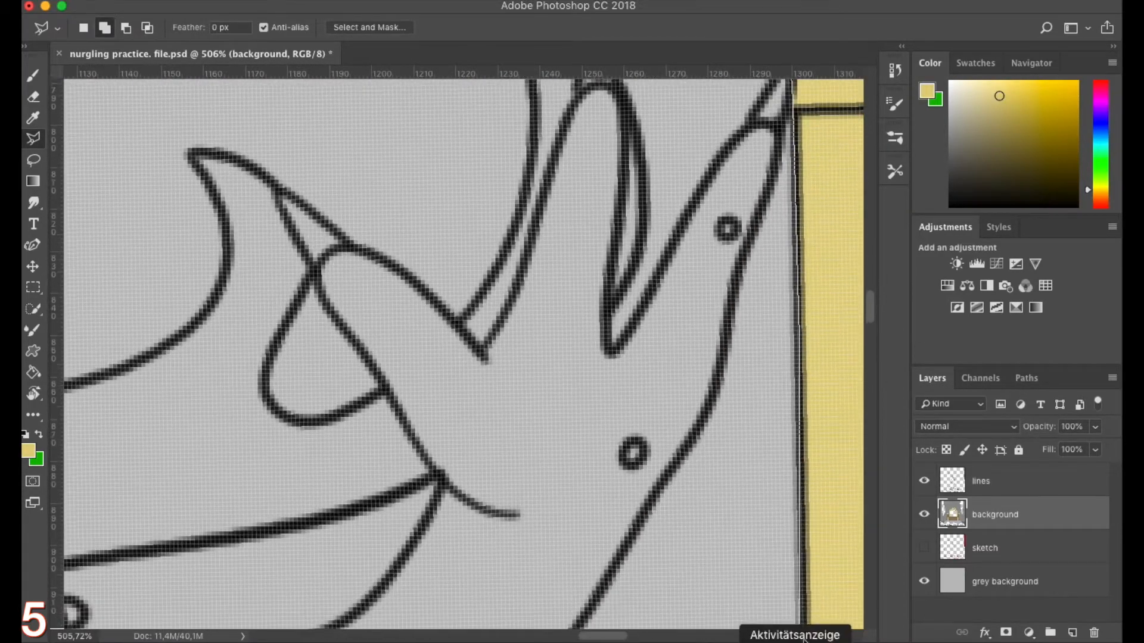
# Trace the inner panel's right edge and the seat beam's top line, and close the panel selection
pyautogui.click(823, 555)
pyautogui.click(388, 564)
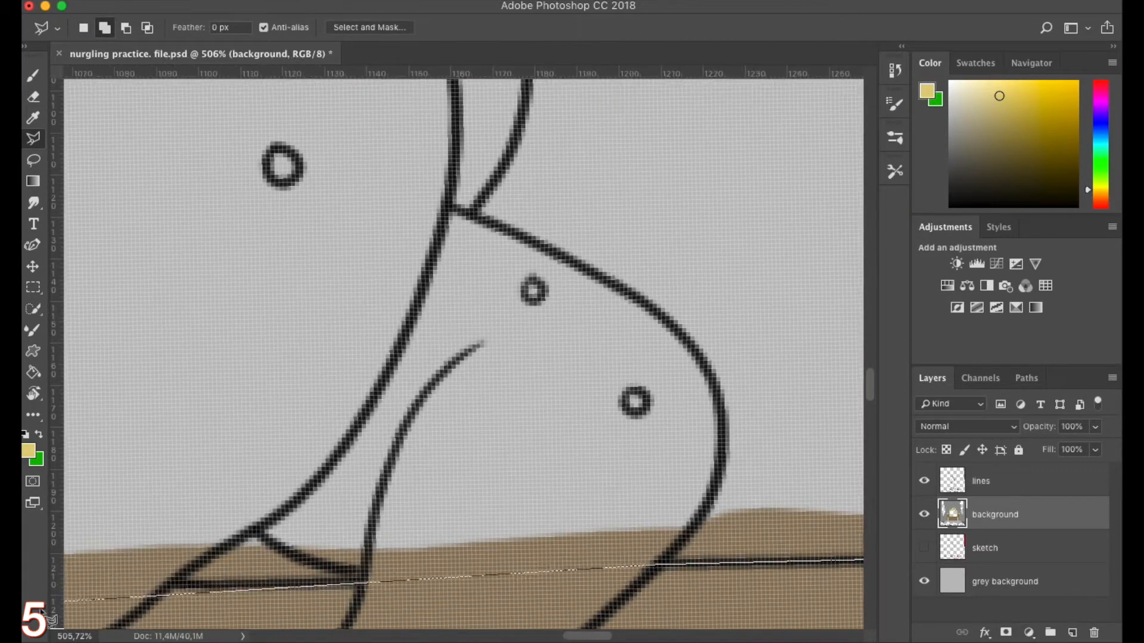
pyautogui.click(663, 589)
pyautogui.moveTo(725, 295); pyautogui.dragTo(238, 524)
# Fill the backrest's inner panel with a crimson red foreground colour and deselect
pyautogui.click(1100, 81)
pyautogui.click(1031, 118)
pyautogui.click(169, 2)
pyautogui.click(192, 234)
pyautogui.press('Return')
pyautogui.press('super+d')
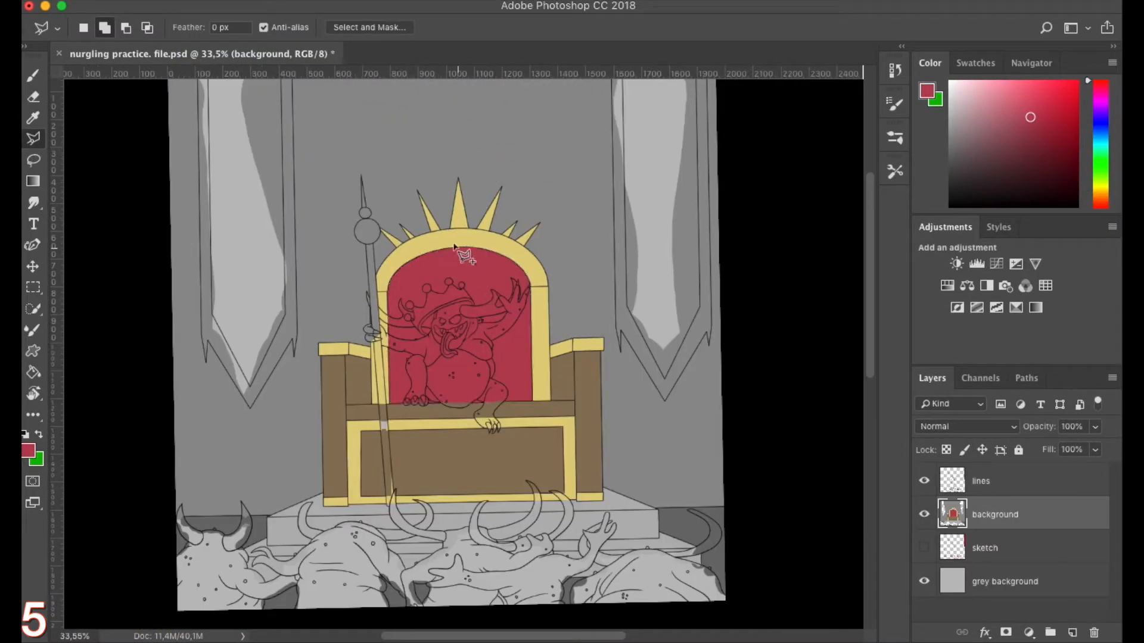
# Start outlining the right banner with the Polygonal Lasso, from above the canvas down its left edge to the lower tip
pyautogui.scroll(10, 676, 178)
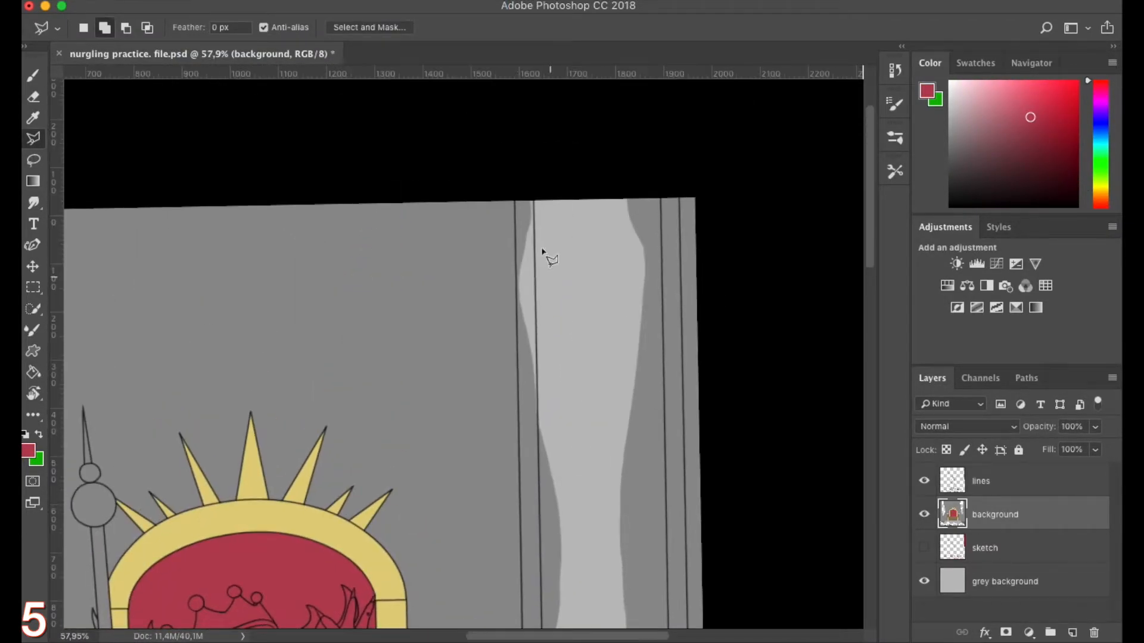
pyautogui.click(522, 146)
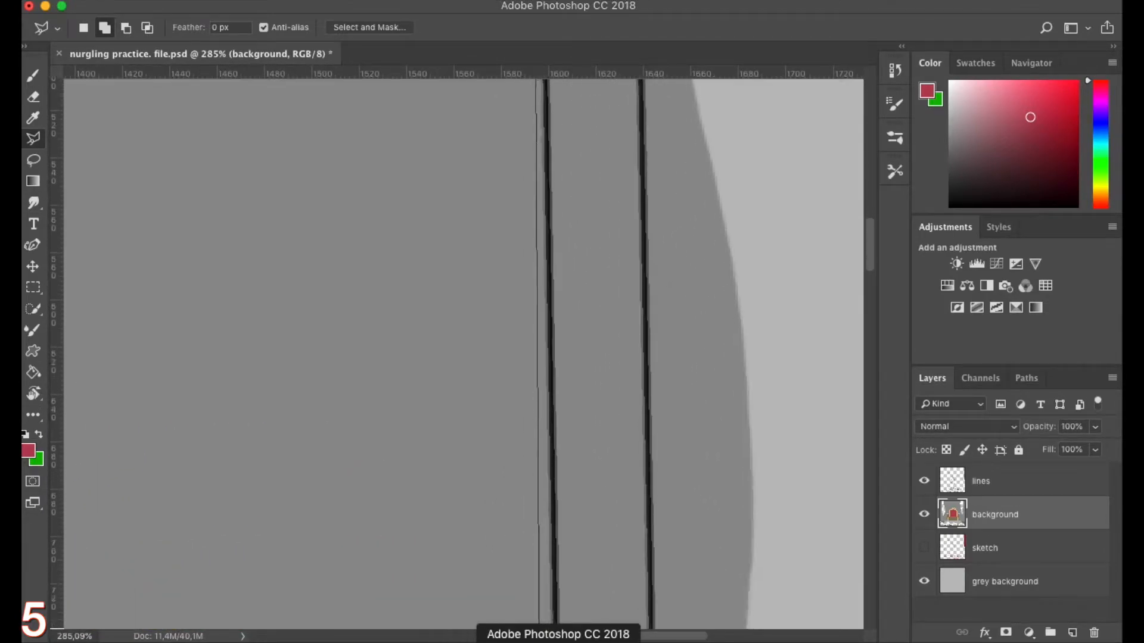
pyautogui.click(564, 449)
pyautogui.click(606, 563)
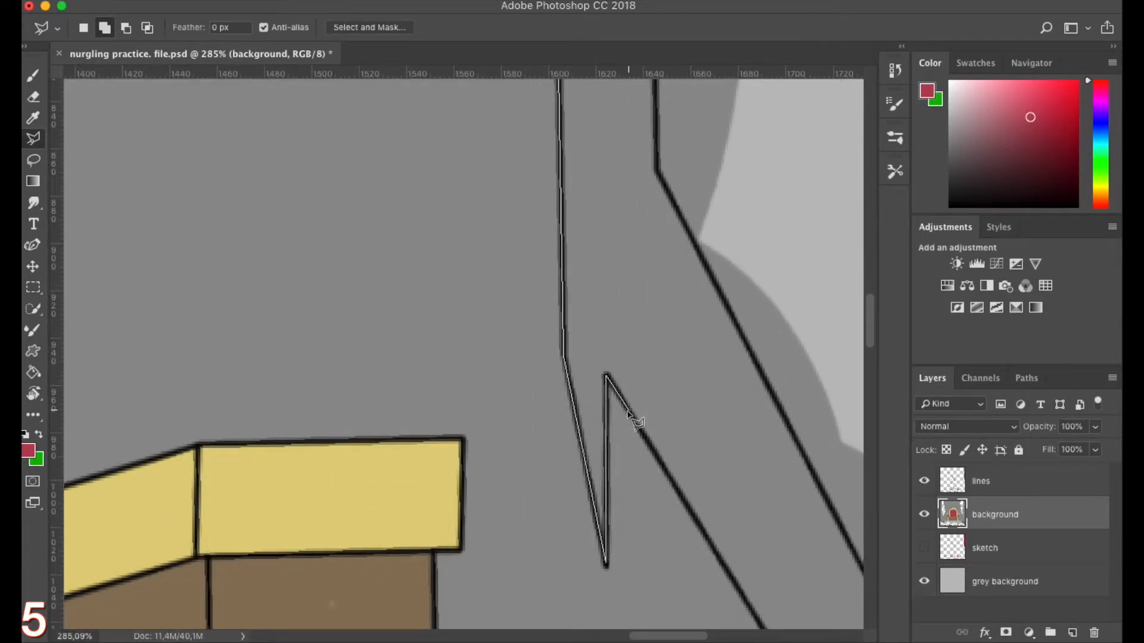
# Trace the right banner's pointed bottom, right notch and right edge up past the canvas, and close the outline
pyautogui.scroll(-8, 718, 496)
pyautogui.hscroll(4, 718, 496)
pyautogui.scroll(5, 817, 360)
pyautogui.hscroll(6, 816, 360)
pyautogui.click(715, 221)
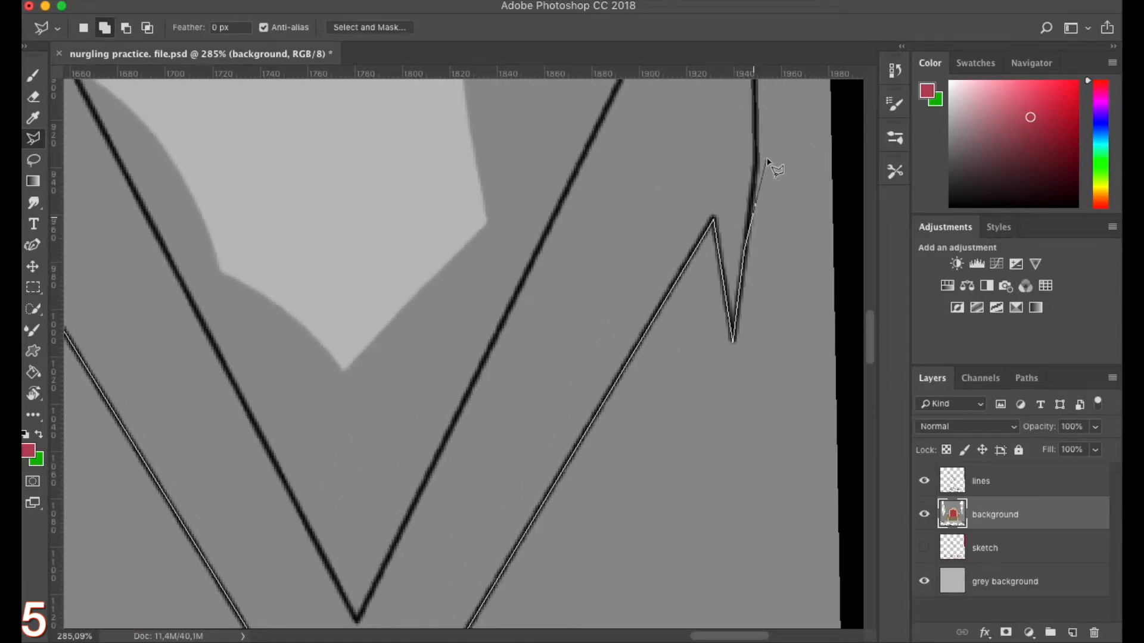
pyautogui.scroll(15, 765, 176)
pyautogui.click(709, 171)
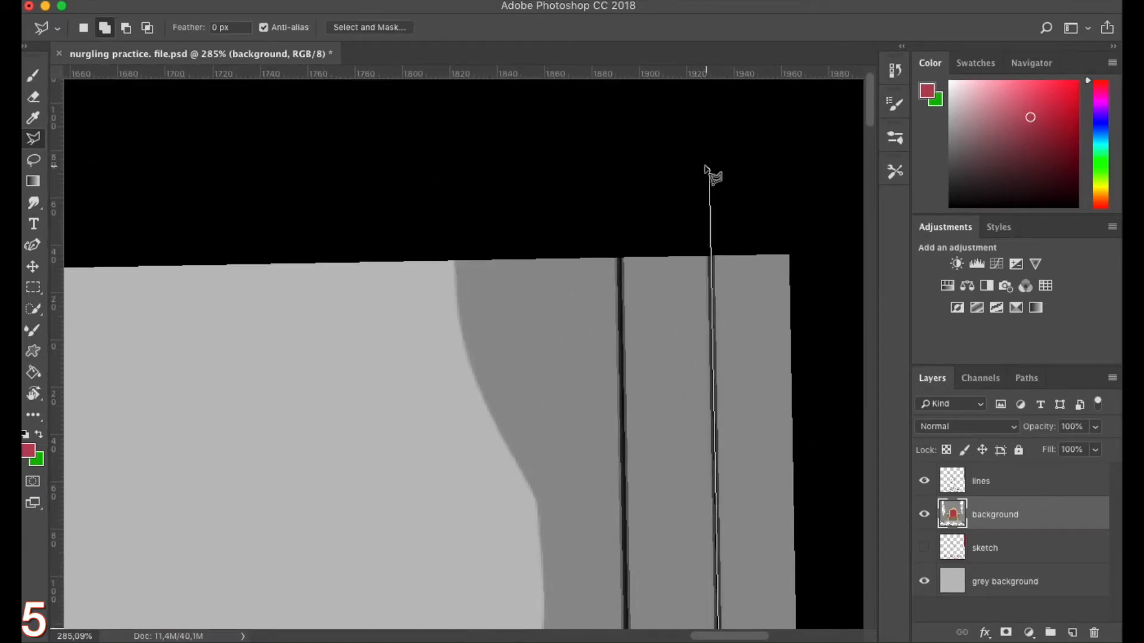
pyautogui.hscroll(-6, 188, 254)
# Start adding the left banner to the selection by tracing its right edge down from above the canvas
pyautogui.hscroll(-20, 702, 260)
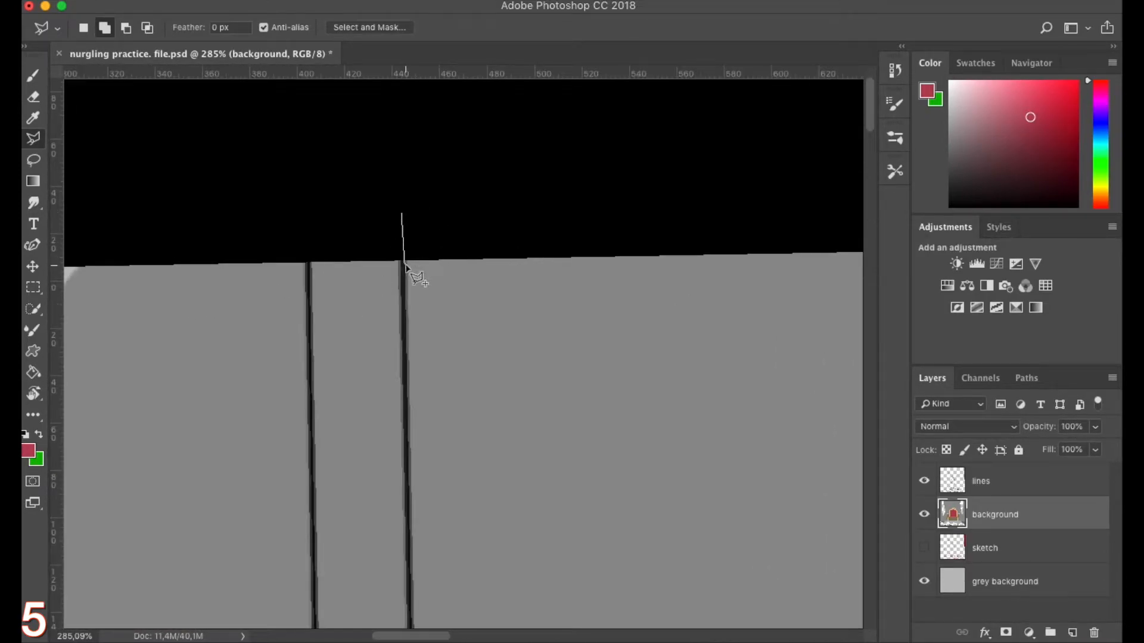
pyautogui.scroll(-10, 404, 357)
pyautogui.scroll(-5, 439, 574)
pyautogui.scroll(1, 460, 531)
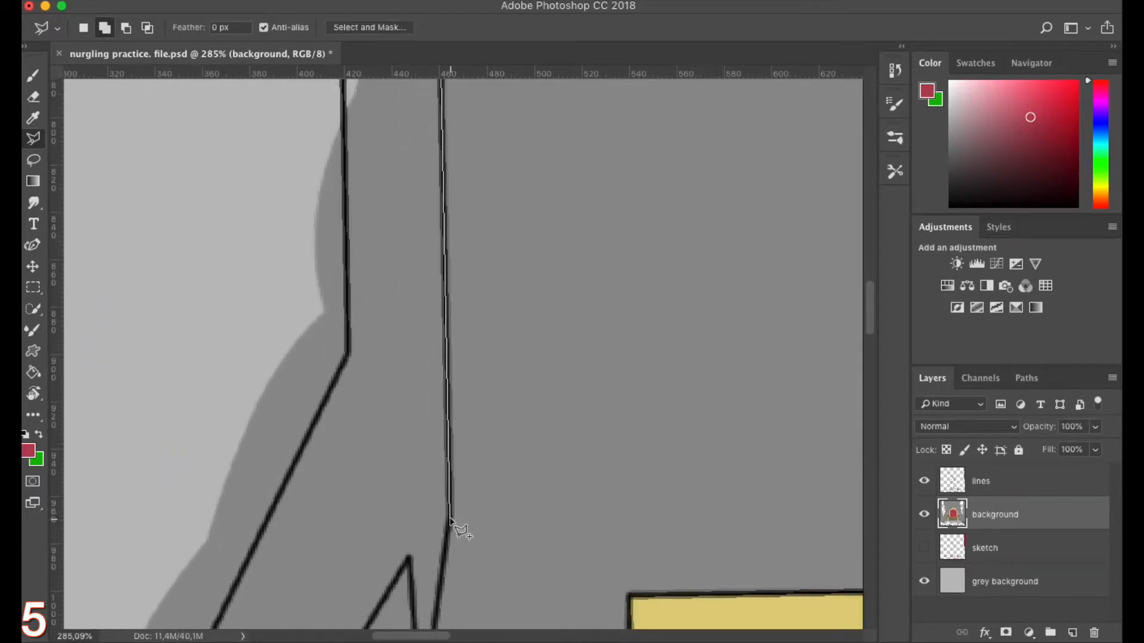
# Trace the left banner's pointed bottom, left notch and left edge up past the canvas top
pyautogui.scroll(-6, 417, 417)
pyautogui.hscroll(-15, 113, 480)
pyautogui.scroll(2, 204, 230)
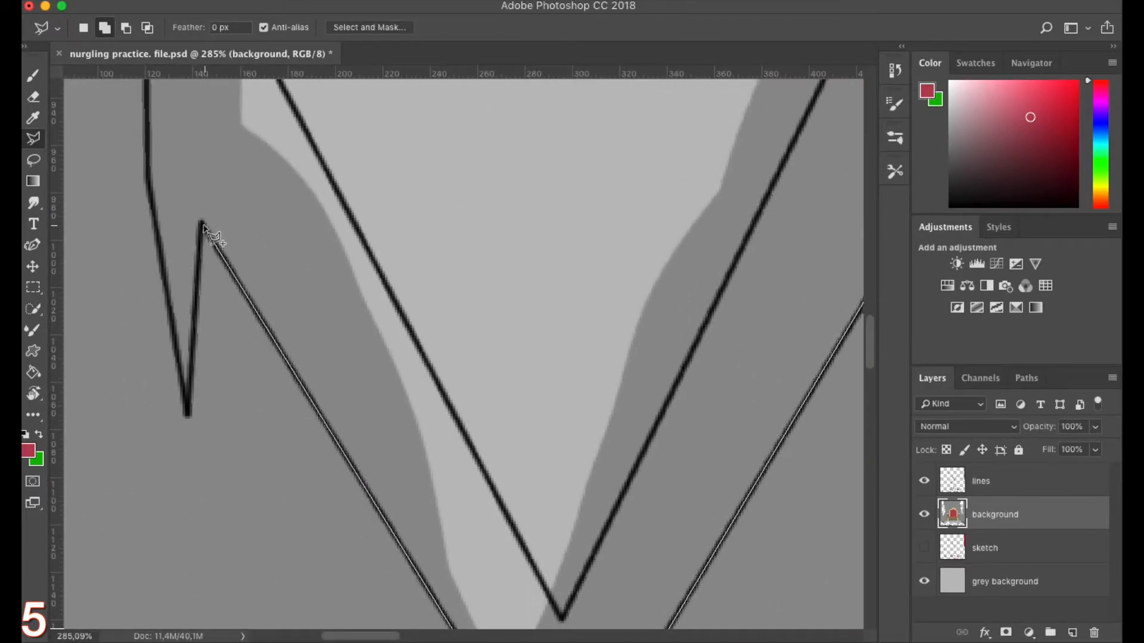
pyautogui.click(143, 177)
pyautogui.scroll(20, 143, 178)
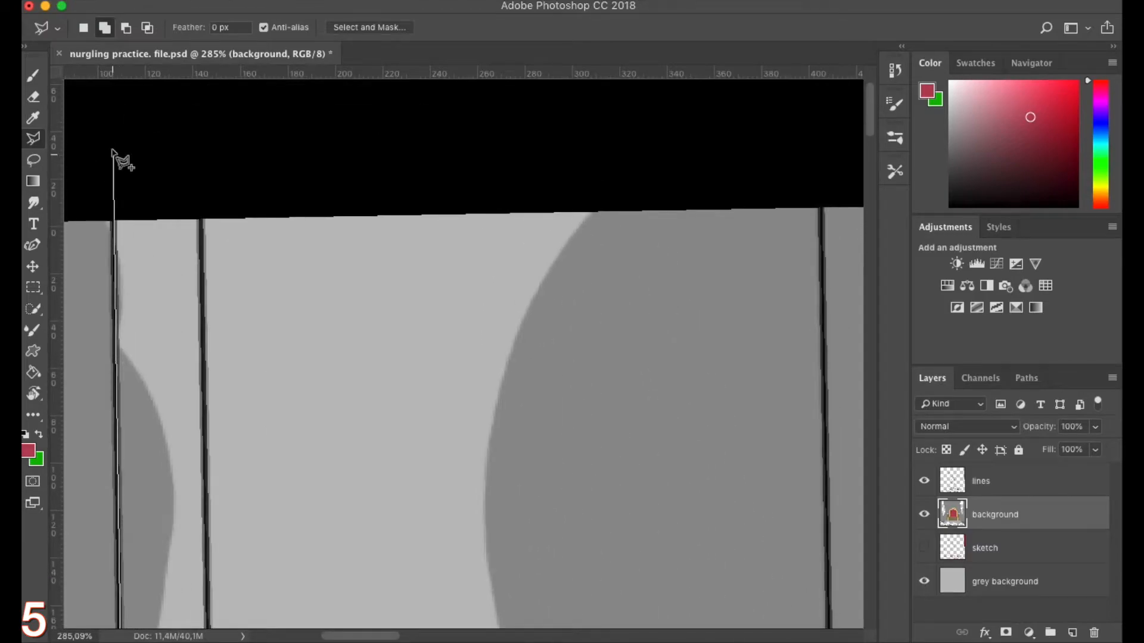
# Close the left banner's lasso outline above the canvas top to complete the selection of both banners
pyautogui.click(115, 158)
pyautogui.hscroll(5, 115, 159)
pyautogui.click(754, 160)
# Fill both selected banners with the throne frame's golden yellow, resample the backrest's crimson as the foreground colour, and deselect
pyautogui.scroll(-10, 96, 409)
pyautogui.scroll(-5, 596, 373)
pyautogui.hscroll(4, 596, 373)
pyautogui.press('i')
pyautogui.click(748, 529)
pyautogui.scroll(-5, 748, 528)
pyautogui.click(156, 2)
pyautogui.click(170, 221)
pyautogui.click(648, 229)
pyautogui.click(683, 430)
pyautogui.press('super+d')
# Start outlining the left banner's inner panel with the Polygonal Lasso, from above the canvas down its right edge to the lower tip
pyautogui.press('l')
pyautogui.moveTo(217, 206)
pyautogui.mouseDown()
pyautogui.moveTo(384, 560)
pyautogui.moveTo(384, 197)
pyautogui.mouseUp()
pyautogui.scroll(8, 386, 321)
pyautogui.click(383, 288)
pyautogui.scroll(-8, 384, 587)
pyautogui.scroll(8, 384, 438)
pyautogui.click(381, 431)
pyautogui.scroll(4, 381, 430)
pyautogui.moveTo(227, 596); pyautogui.dragTo(305, 456)
pyautogui.click(294, 531)
# Trace the left banner's inner panel from the tip up its left edge past the canvas top and close the outline
pyautogui.moveTo(89, 102); pyautogui.dragTo(323, 392)
pyautogui.click(189, 176)
pyautogui.scroll(-8, 189, 176)
pyautogui.moveTo(190, 119); pyautogui.dragTo(181, 596)
pyautogui.scroll(8, 182, 148)
pyautogui.click(173, 209)
pyautogui.moveTo(823, 149); pyautogui.dragTo(396, 151)
pyautogui.click(750, 198)
# Start adding the right banner's inner panel to the selection by tracing its left edge down from above the canvas to the lower tip
pyautogui.scroll(-8, 688, 186)
pyautogui.moveTo(834, 250)
pyautogui.mouseDown()
pyautogui.moveTo(496, 277)
pyautogui.moveTo(149, 197)
pyautogui.mouseUp()
pyautogui.scroll(8, 325, 127)
pyautogui.click(324, 120)
pyautogui.scroll(-8, 324, 119)
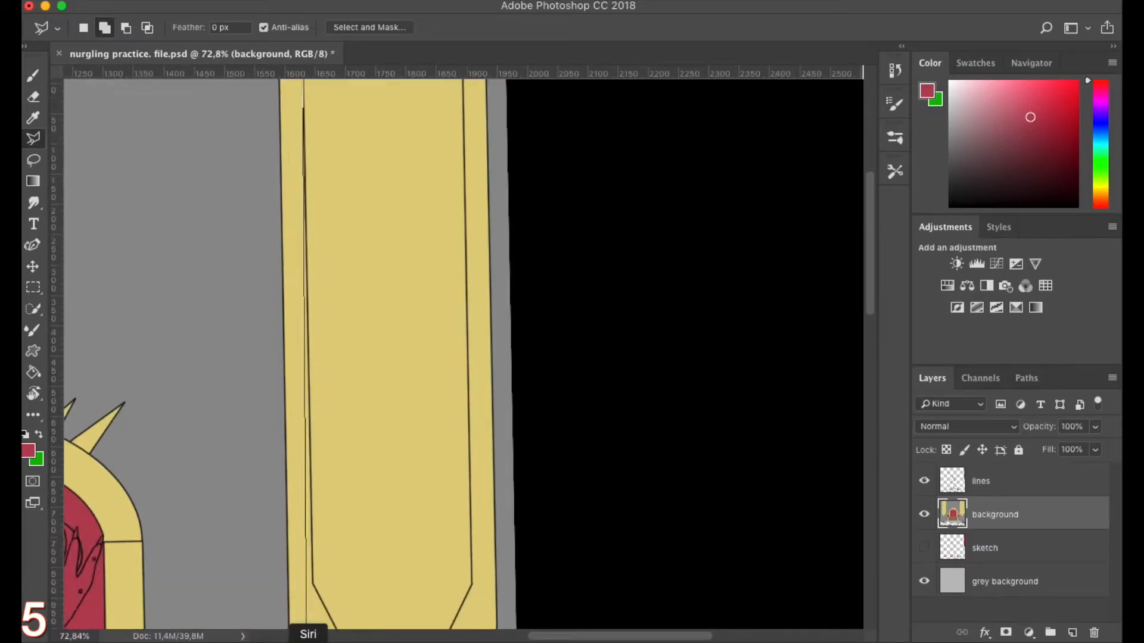
pyautogui.moveTo(306, 640); pyautogui.dragTo(312, 498)
pyautogui.scroll(8, 311, 498)
pyautogui.click(311, 498)
pyautogui.moveTo(435, 625); pyautogui.dragTo(312, 119)
pyautogui.moveTo(825, 637); pyautogui.dragTo(800, 479)
pyautogui.click(628, 519)
# Trace the right banner's inner panel from the tip up its right edge past the canvas top and close the outline
pyautogui.moveTo(858, 84); pyautogui.dragTo(673, 439)
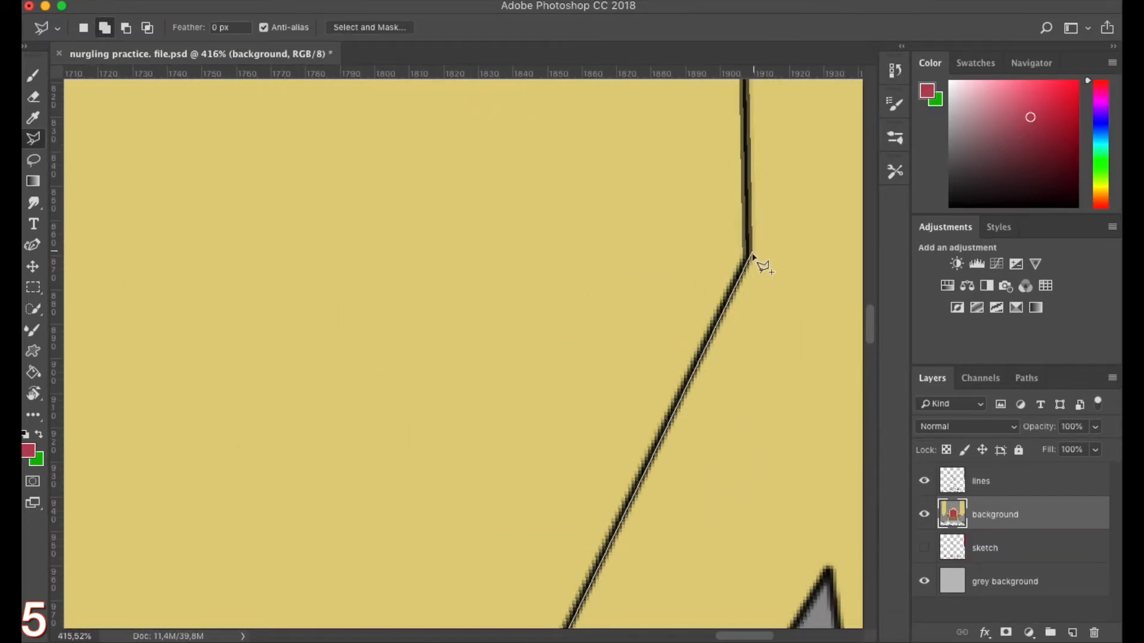
pyautogui.click(750, 250)
pyautogui.scroll(-8, 750, 250)
pyautogui.moveTo(750, 251); pyautogui.dragTo(763, 455)
pyautogui.scroll(8, 766, 128)
pyautogui.scroll(3, 762, 196)
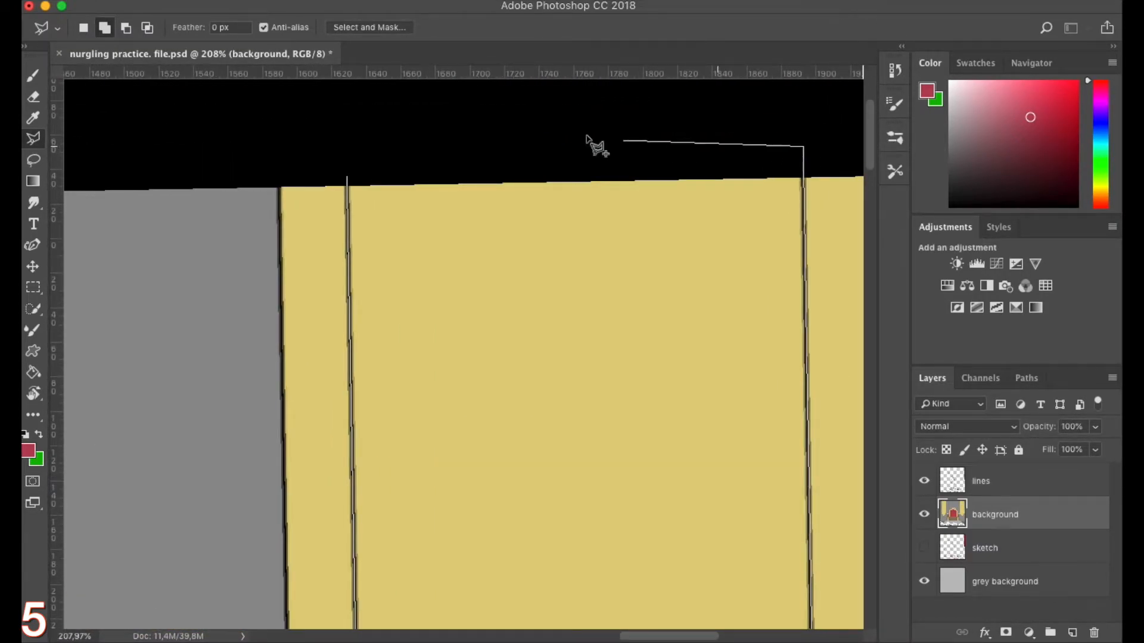
# Fill the inner panels of both banners with the crimson foreground colour and deselect
pyautogui.click(157, 2)
pyautogui.click(191, 236)
pyautogui.click(656, 220)
pyautogui.press('super+d')
pyautogui.scroll(-10, 656, 220)
pyautogui.scroll(5, 656, 220)
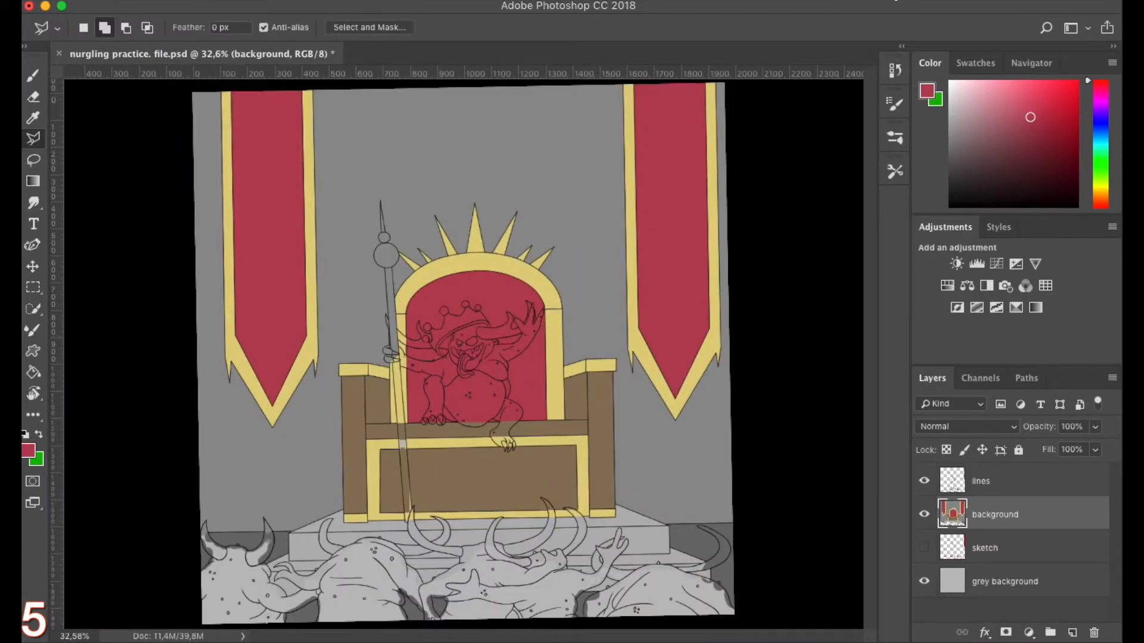
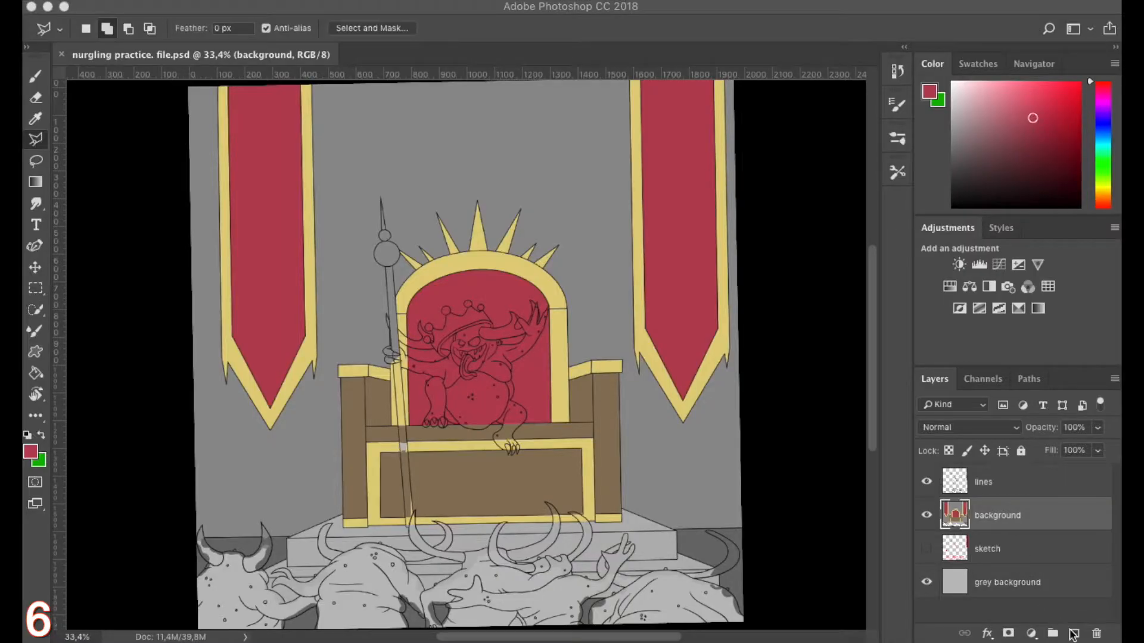
# Add a layer named "nurglings" above "background" and choose a muted green as the foreground colour
pyautogui.click(1073, 634)
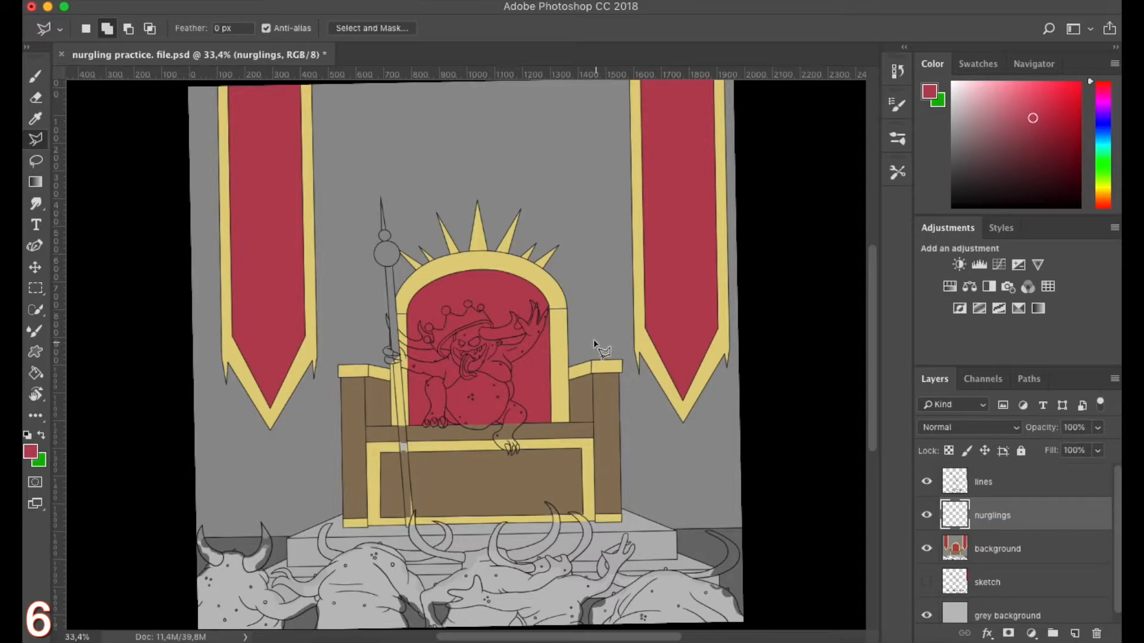
pyautogui.click(1103, 169)
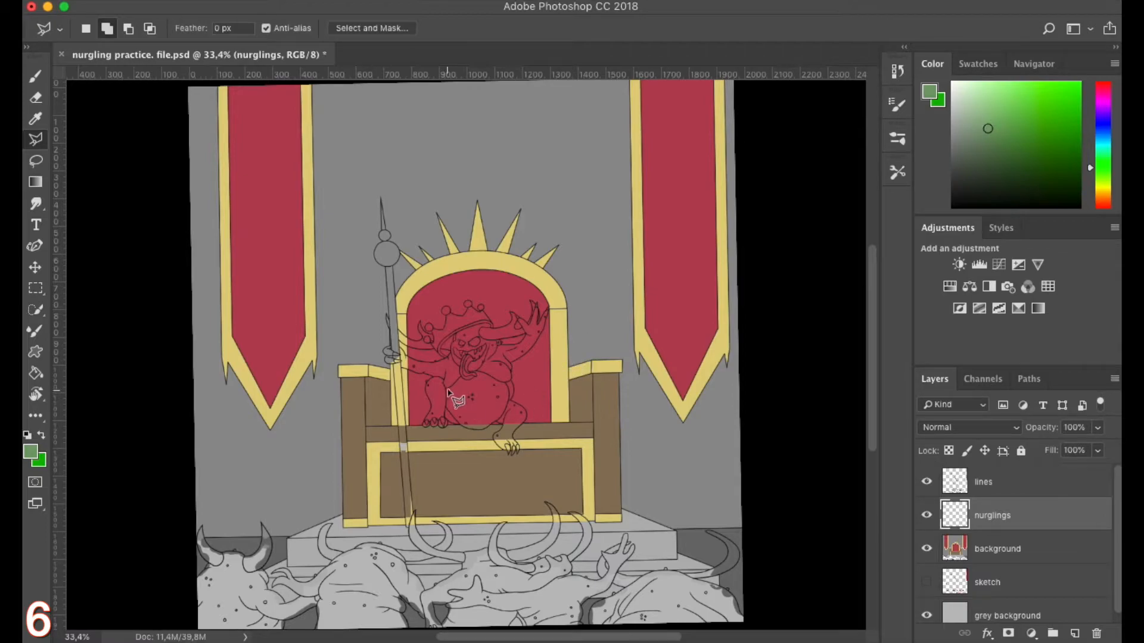
# Set up the hard round brush "Rund hart" at a size of 20 px
pyautogui.click(35, 77)
pyautogui.click(105, 28)
pyautogui.click(129, 77)
pyautogui.scroll(6, 433, 395)
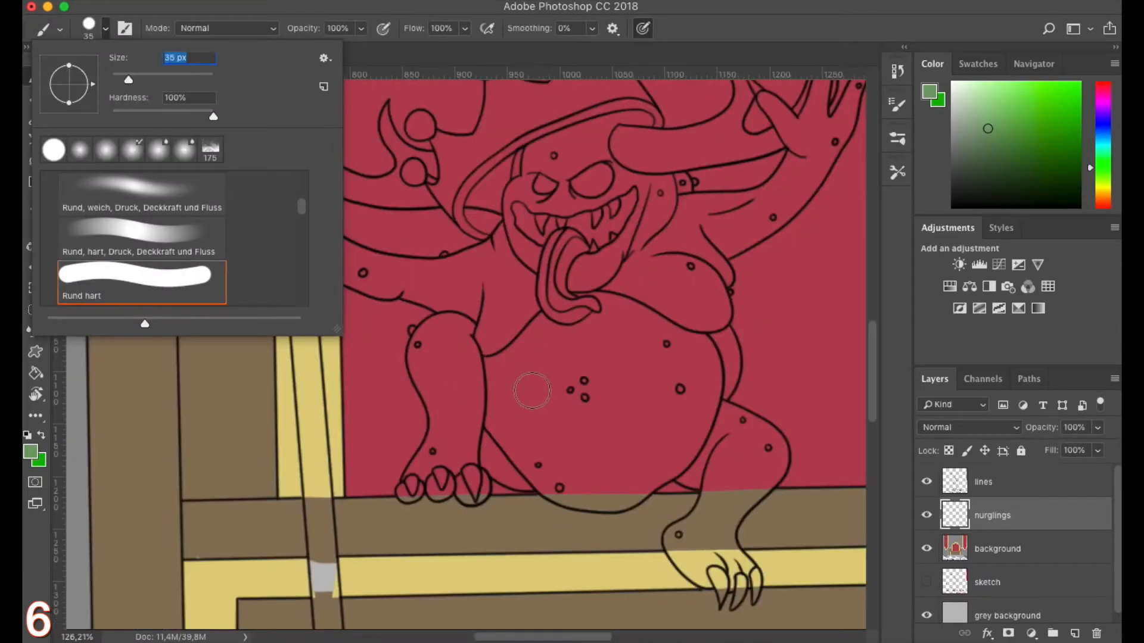
pyautogui.click(530, 386)
pyautogui.press('[')
pyautogui.press('[')
pyautogui.press('[')
# Paint green along the enthroned nurgling's left knee and the lower edge of its upper arm on the staff side
pyautogui.scroll(5, 432, 330)
pyautogui.moveTo(375, 440); pyautogui.dragTo(374, 434)
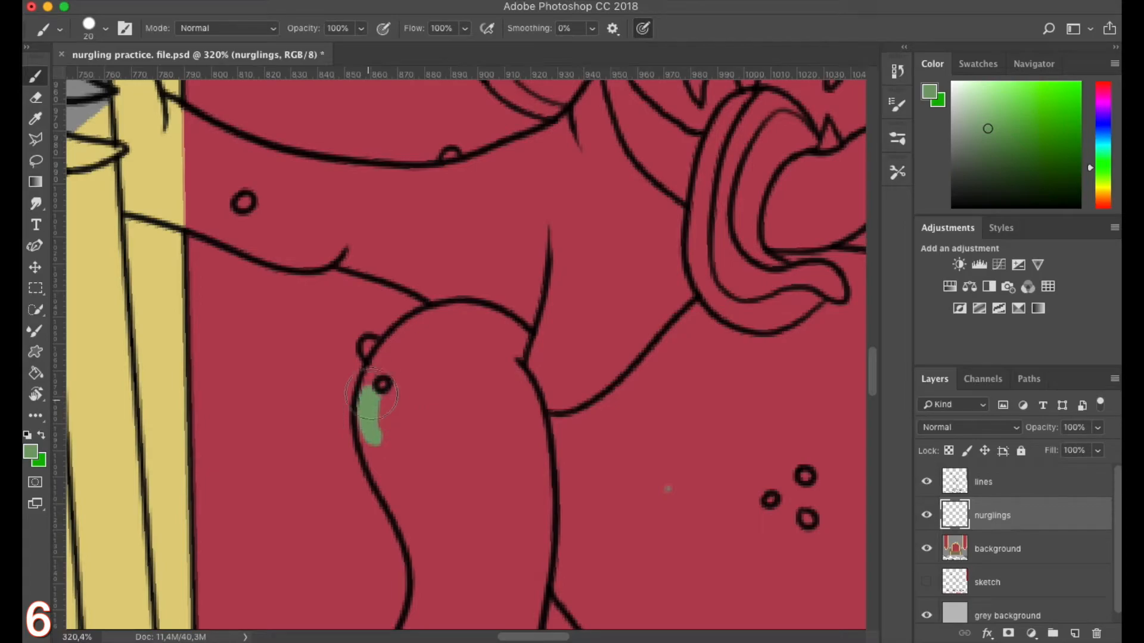
pyautogui.moveTo(394, 347); pyautogui.dragTo(469, 314)
pyautogui.moveTo(421, 356); pyautogui.dragTo(517, 401)
pyautogui.moveTo(525, 324); pyautogui.dragTo(566, 353)
pyautogui.hscroll(-4, 348, 292)
pyautogui.scroll(2, 348, 292)
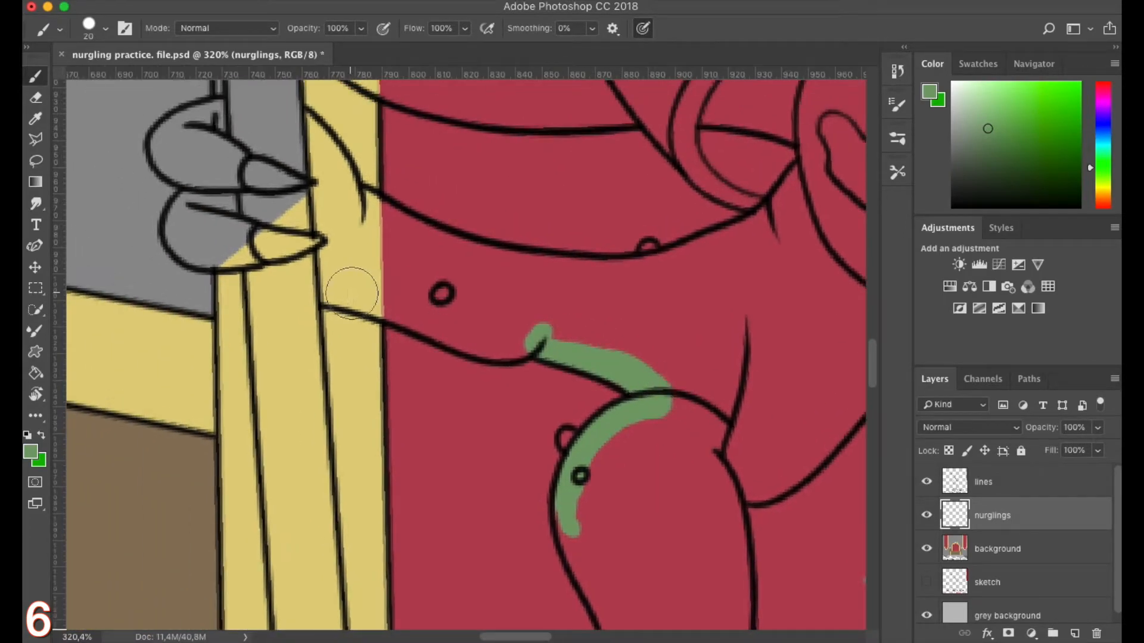
# Paint green over the fingers gripping the staff and fill that arm up to the shoulder and neck
pyautogui.hscroll(-8, 513, 344)
pyautogui.scroll(5, 417, 298)
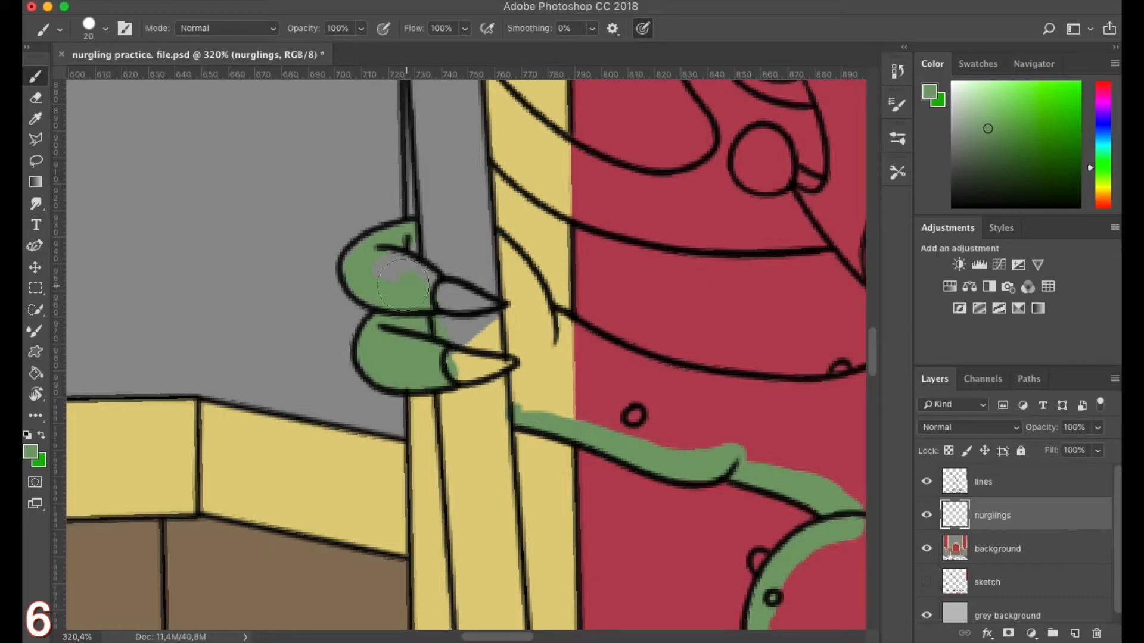
pyautogui.scroll(2, 480, 310)
pyautogui.hscroll(1, 480, 310)
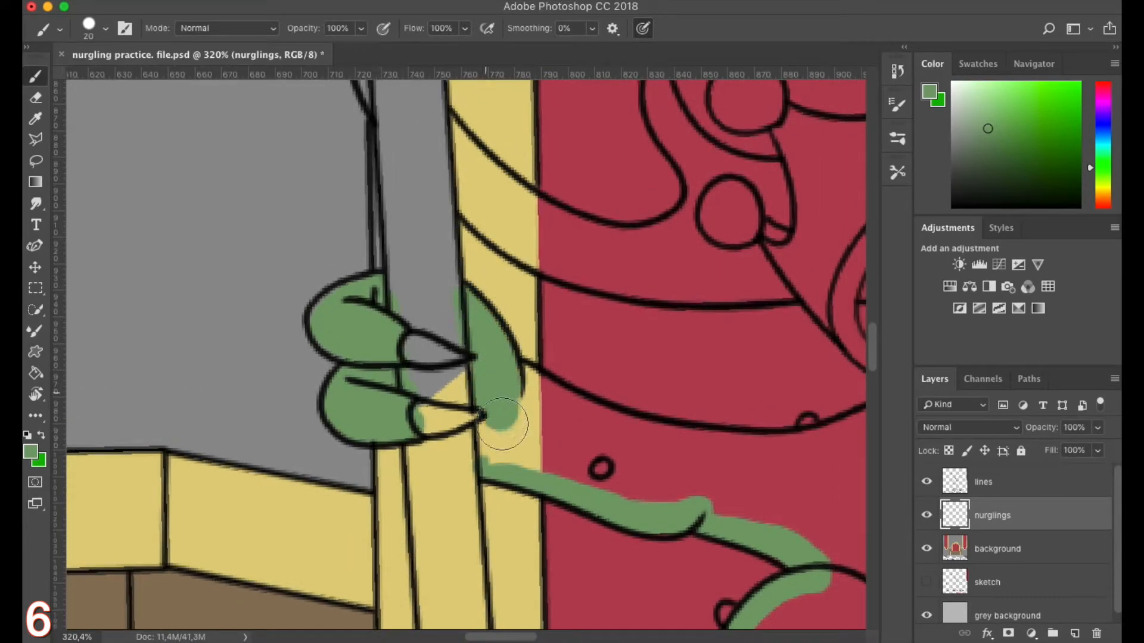
pyautogui.moveTo(530, 391)
pyautogui.mouseDown()
pyautogui.moveTo(679, 444)
pyautogui.moveTo(809, 448)
pyautogui.moveTo(602, 468)
pyautogui.moveTo(821, 496)
pyautogui.moveTo(748, 498)
pyautogui.mouseUp()
pyautogui.moveTo(732, 483); pyautogui.dragTo(382, 485)
pyautogui.moveTo(473, 456); pyautogui.dragTo(480, 448)
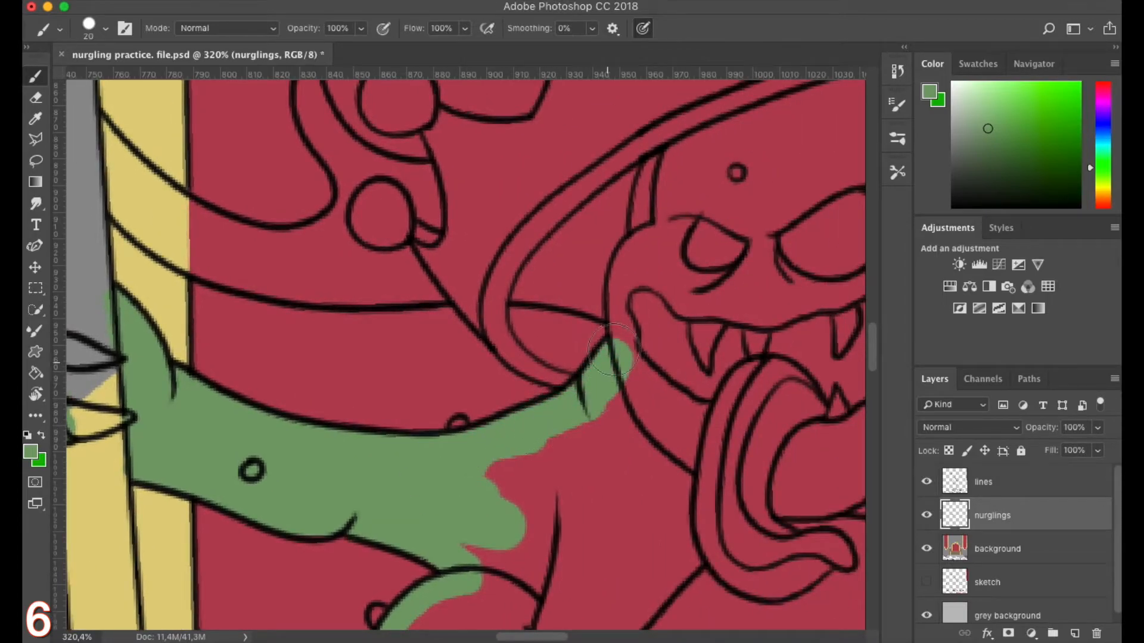
# Paint green along the enthroned nurgling's cheek, its left ear edge and the forehead beneath the crown's brim
pyautogui.scroll(4, 610, 355)
pyautogui.hscroll(4, 610, 355)
pyautogui.moveTo(556, 263); pyautogui.dragTo(770, 182)
pyautogui.moveTo(650, 322); pyautogui.dragTo(412, 412)
pyautogui.moveTo(545, 279); pyautogui.dragTo(586, 269)
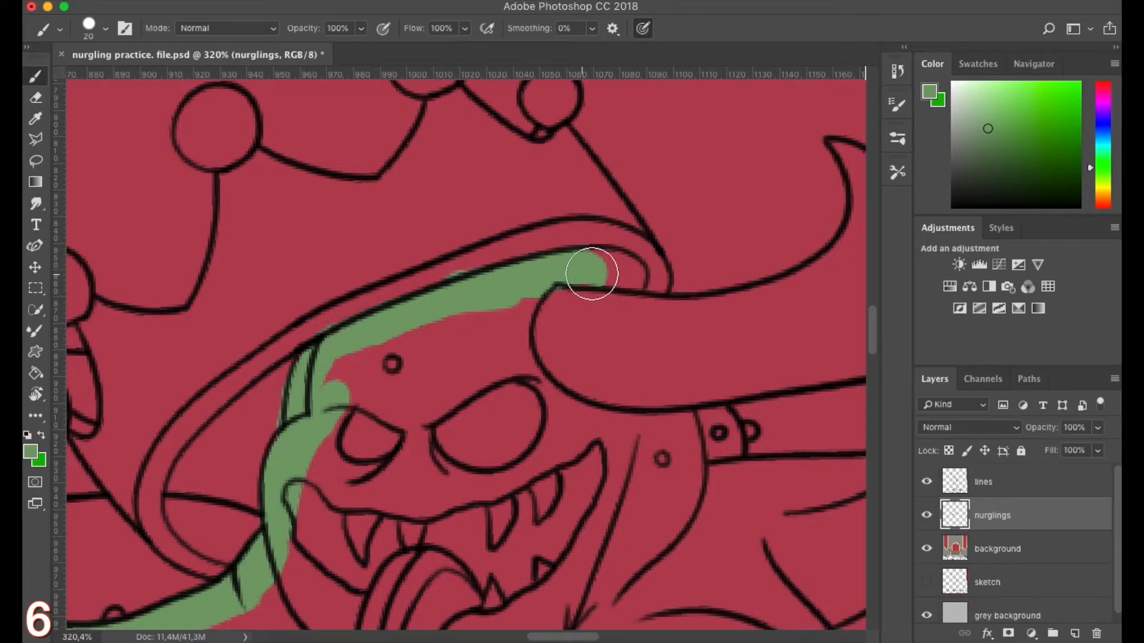
# Paint green around the base of the right horn, over the ear, and along the upper edge of the raised arm
pyautogui.scroll(-3, 551, 341)
pyautogui.hscroll(2, 551, 342)
pyautogui.moveTo(650, 334); pyautogui.dragTo(655, 350)
pyautogui.moveTo(611, 326); pyautogui.dragTo(480, 219)
pyautogui.moveTo(672, 417); pyautogui.dragTo(419, 369)
pyautogui.moveTo(418, 367); pyautogui.dragTo(421, 353)
pyautogui.moveTo(493, 339); pyautogui.dragTo(611, 326)
pyautogui.moveTo(709, 252); pyautogui.dragTo(659, 294)
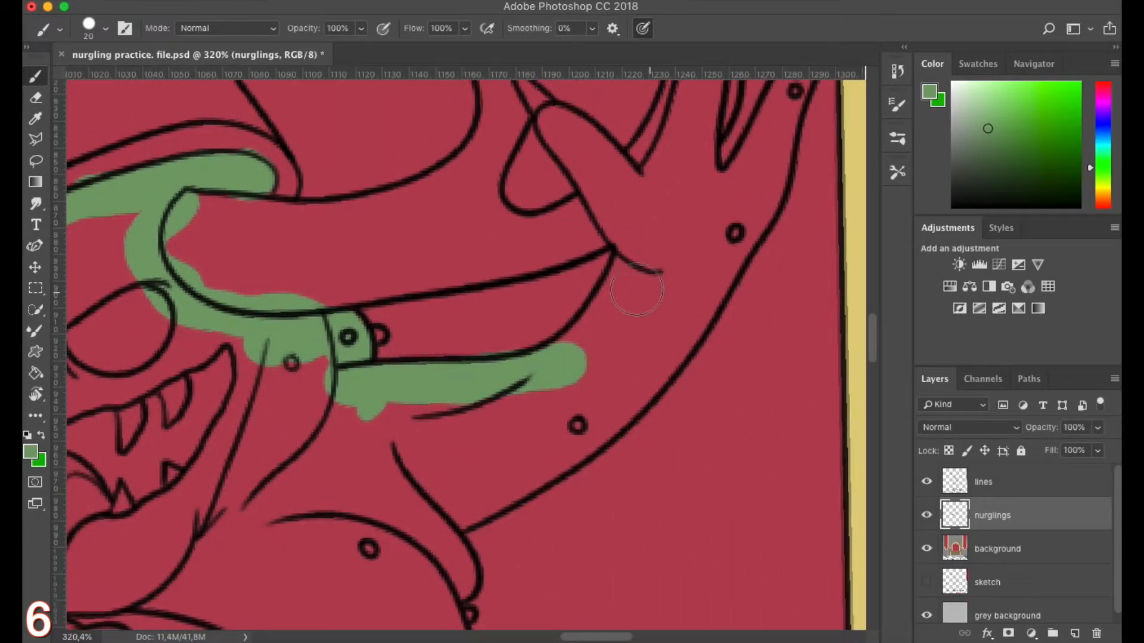
pyautogui.press('e')
pyautogui.press('b')
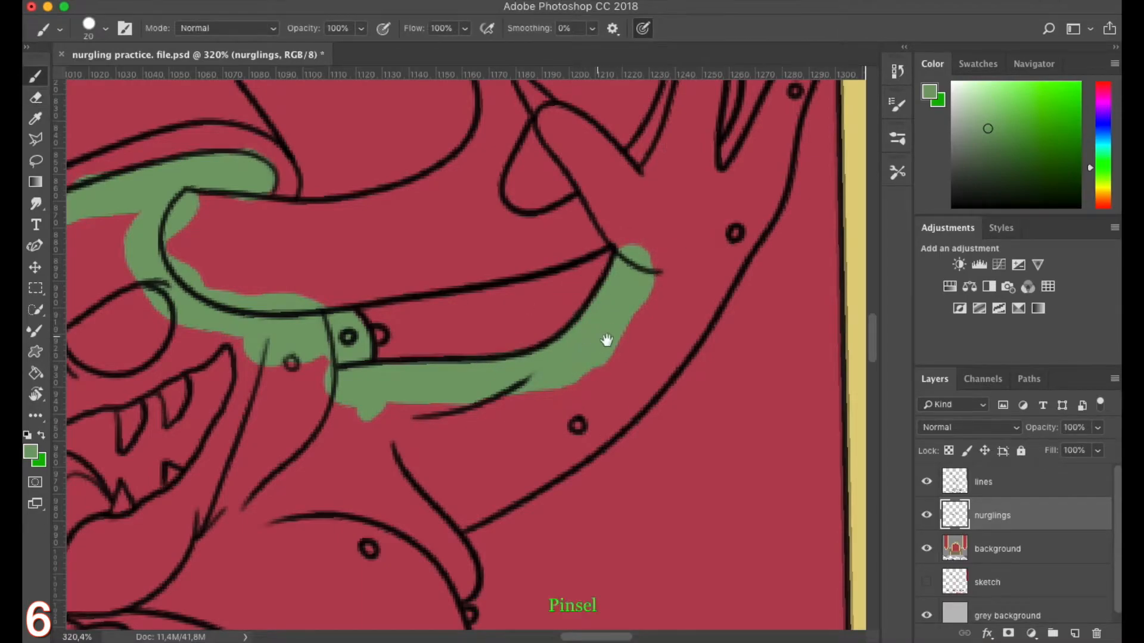
# Paint green over the fingers and palm of the enthroned nurgling's raised hand, leaving the claws unpainted
pyautogui.scroll(6, 536, 324)
pyautogui.click(477, 320)
pyautogui.scroll(5, 485, 337)
pyautogui.hscroll(2, 485, 336)
pyautogui.moveTo(577, 301); pyautogui.dragTo(524, 471)
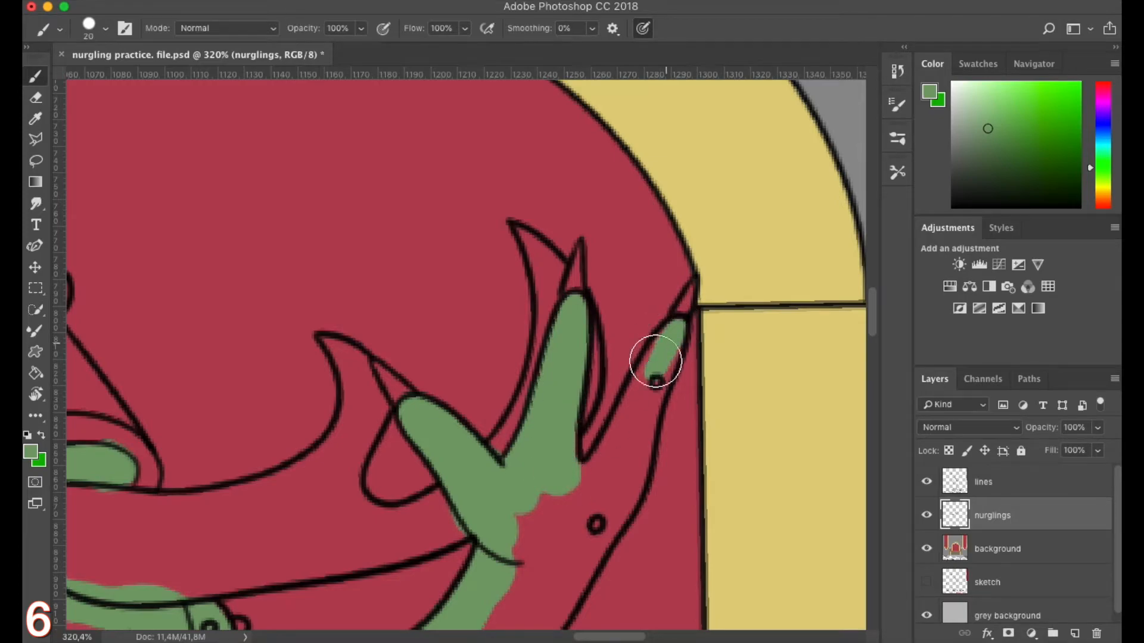
pyautogui.moveTo(642, 418)
pyautogui.mouseDown()
pyautogui.moveTo(577, 528)
pyautogui.moveTo(525, 581)
pyautogui.mouseUp()
# Fill the raised arm with green from the wrist down to the armpit and shoulder
pyautogui.scroll(-10, 504, 397)
pyautogui.hscroll(-3, 503, 396)
pyautogui.moveTo(582, 399)
pyautogui.mouseDown()
pyautogui.moveTo(590, 391)
pyautogui.moveTo(322, 566)
pyautogui.moveTo(431, 343)
pyautogui.mouseUp()
pyautogui.moveTo(438, 351); pyautogui.dragTo(455, 373)
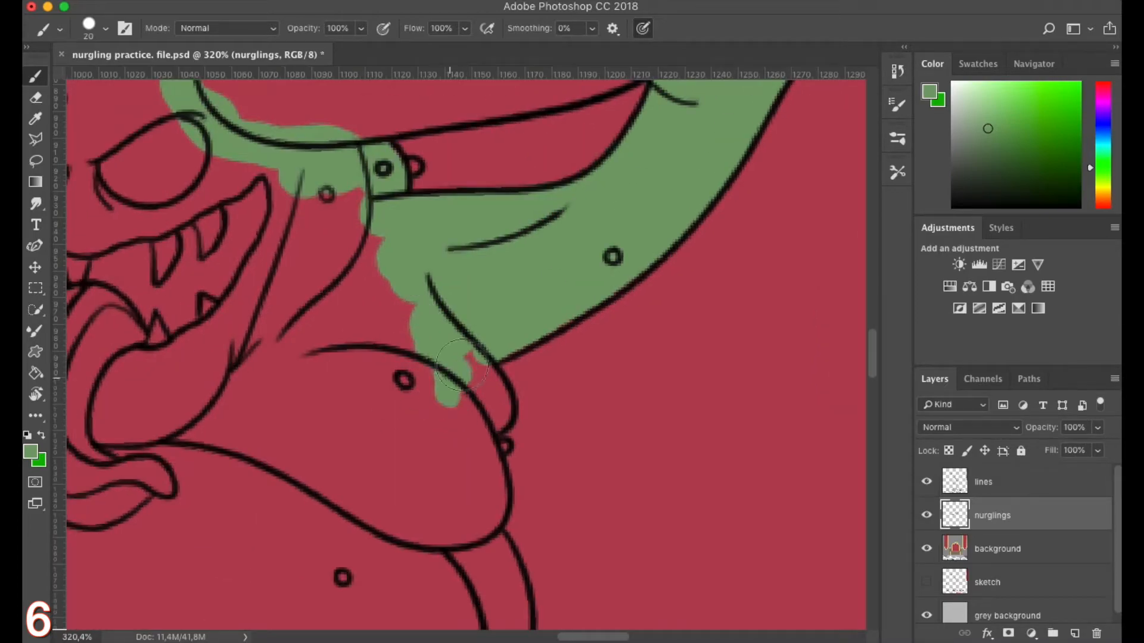
# Paint green along the right side of the enthroned nurgling's chest and flank, with a stroke down the belly
pyautogui.moveTo(479, 416)
pyautogui.mouseDown()
pyautogui.moveTo(479, 502)
pyautogui.moveTo(455, 539)
pyautogui.mouseUp()
pyautogui.moveTo(387, 493)
pyautogui.mouseDown()
pyautogui.moveTo(359, 412)
pyautogui.moveTo(367, 253)
pyautogui.mouseUp()
pyautogui.moveTo(444, 316); pyautogui.dragTo(476, 329)
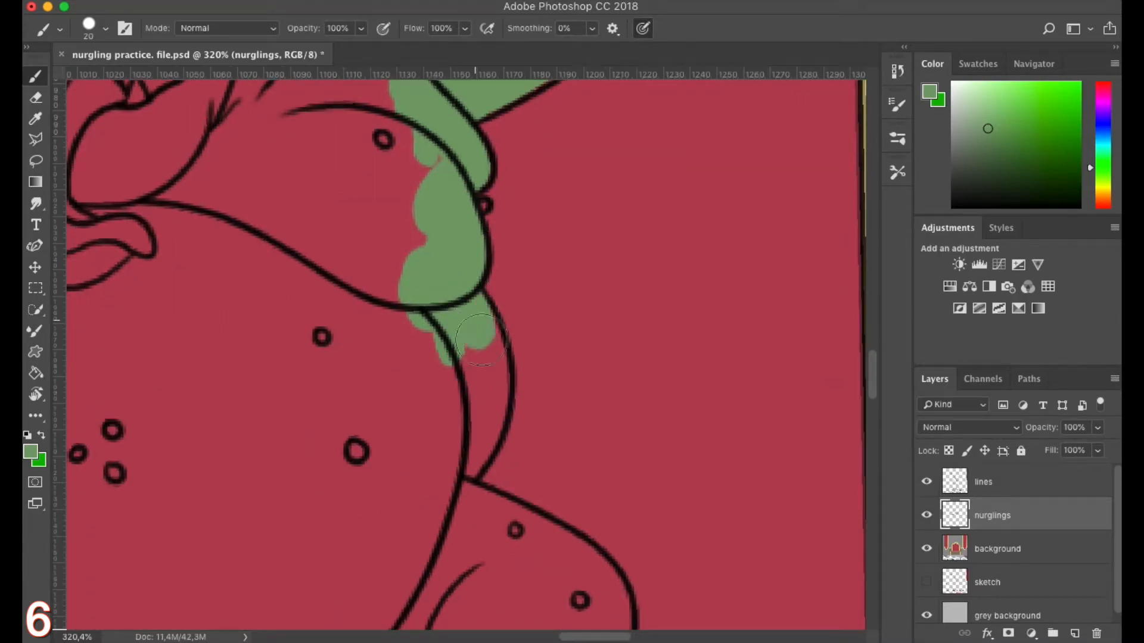
pyautogui.moveTo(360, 331); pyautogui.dragTo(391, 539)
pyautogui.moveTo(411, 530); pyautogui.dragTo(387, 360)
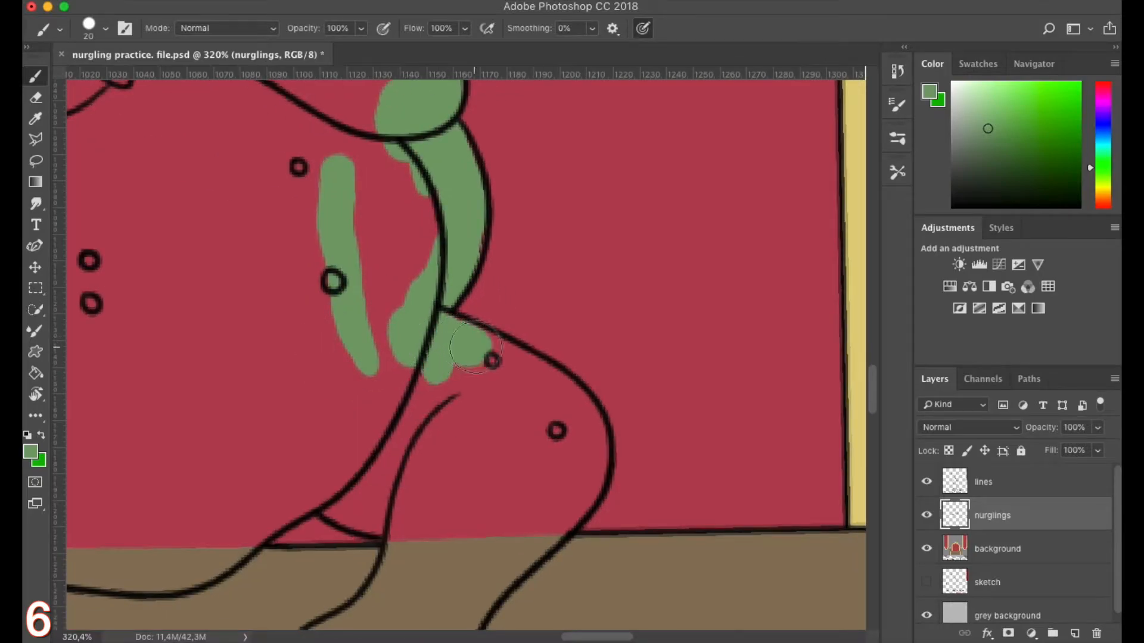
# Paint green around the hanging right leg's thigh and knee and fill its lower leg and foot above the claws
pyautogui.moveTo(473, 347); pyautogui.dragTo(572, 407)
pyautogui.moveTo(562, 507)
pyautogui.mouseDown()
pyautogui.moveTo(417, 494)
pyautogui.moveTo(409, 575)
pyautogui.mouseUp()
pyautogui.moveTo(416, 568); pyautogui.dragTo(480, 321)
pyautogui.moveTo(460, 520); pyautogui.dragTo(464, 524)
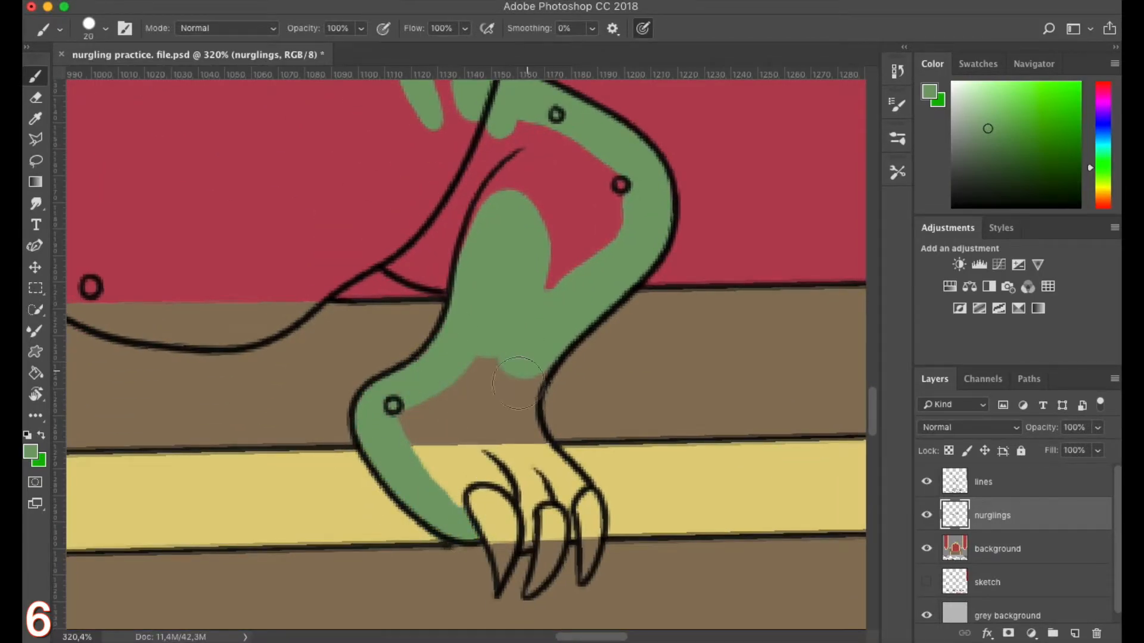
pyautogui.moveTo(531, 367)
pyautogui.mouseDown()
pyautogui.moveTo(483, 373)
pyautogui.moveTo(517, 414)
pyautogui.mouseUp()
pyautogui.moveTo(558, 500)
pyautogui.mouseDown()
pyautogui.moveTo(405, 407)
pyautogui.moveTo(451, 413)
pyautogui.mouseUp()
pyautogui.moveTo(455, 459); pyautogui.dragTo(487, 540)
pyautogui.moveTo(470, 349)
pyautogui.mouseDown()
pyautogui.moveTo(432, 338)
pyautogui.moveTo(467, 356)
pyautogui.mouseUp()
# Paint green along the belly's lower edge and over the toes of the left foot on the seat
pyautogui.moveTo(268, 343); pyautogui.dragTo(520, 378)
pyautogui.moveTo(333, 395)
pyautogui.mouseDown()
pyautogui.moveTo(360, 414)
pyautogui.moveTo(508, 437)
pyautogui.moveTo(696, 331)
pyautogui.moveTo(380, 390)
pyautogui.mouseUp()
pyautogui.moveTo(380, 389); pyautogui.dragTo(740, 337)
pyautogui.moveTo(389, 315); pyautogui.dragTo(727, 342)
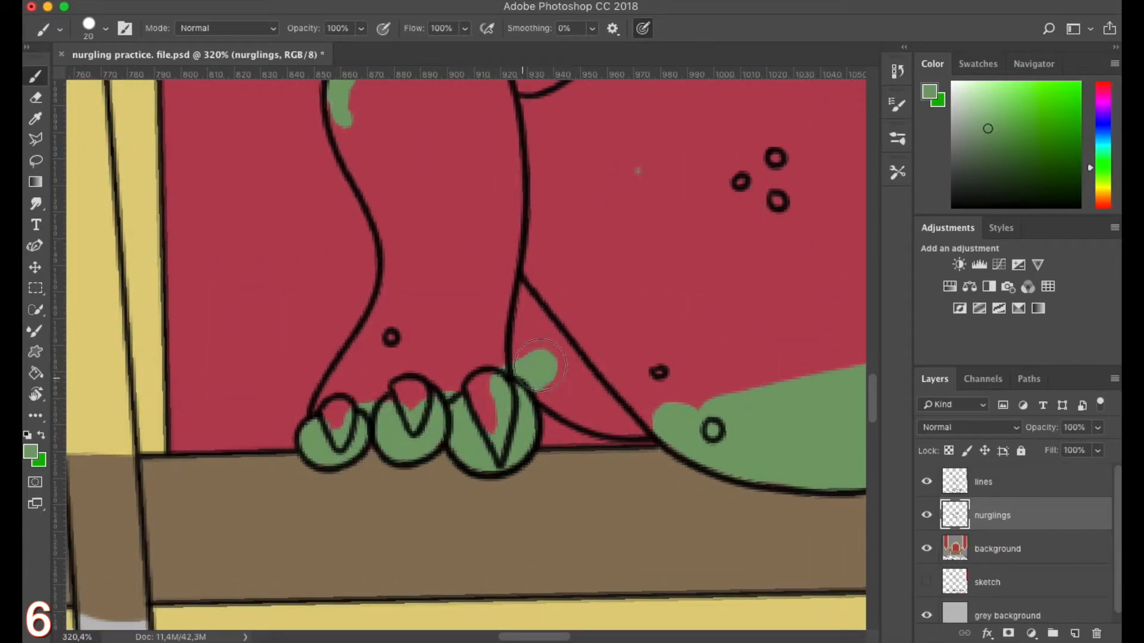
# Paint green over the left foot, the fold beside the belly, and the outer edge of the left leg up to the knee
pyautogui.moveTo(652, 419)
pyautogui.mouseDown()
pyautogui.moveTo(478, 399)
pyautogui.moveTo(343, 413)
pyautogui.moveTo(408, 286)
pyautogui.moveTo(336, 421)
pyautogui.mouseUp()
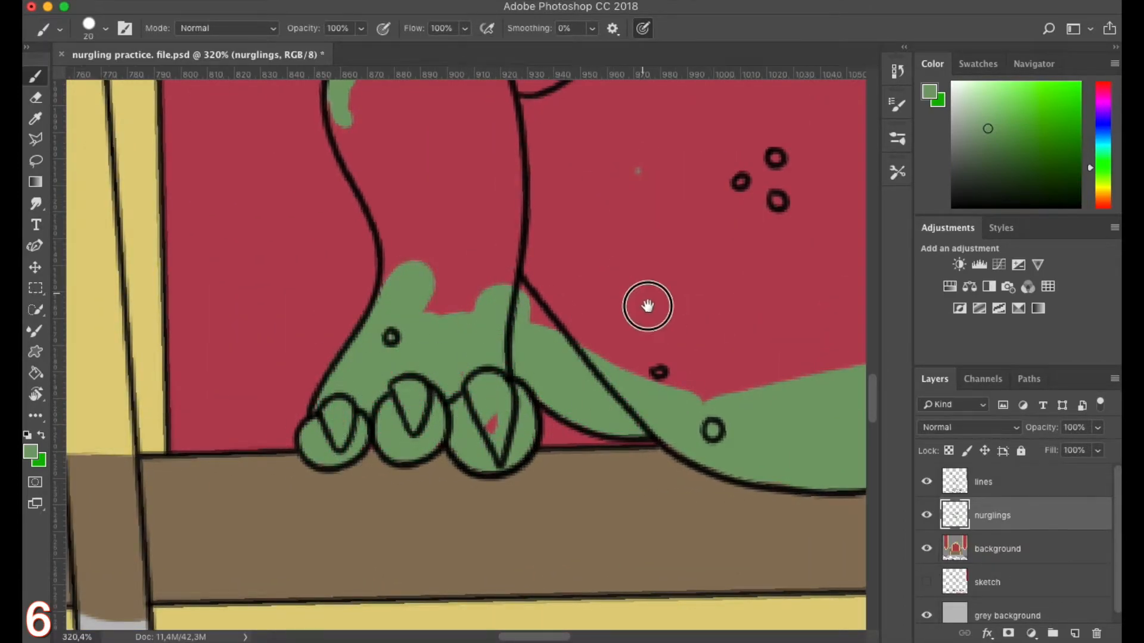
pyautogui.moveTo(640, 289); pyautogui.dragTo(735, 443)
pyautogui.moveTo(554, 173); pyautogui.dragTo(474, 194)
pyautogui.moveTo(473, 325); pyautogui.dragTo(471, 428)
pyautogui.press('e')
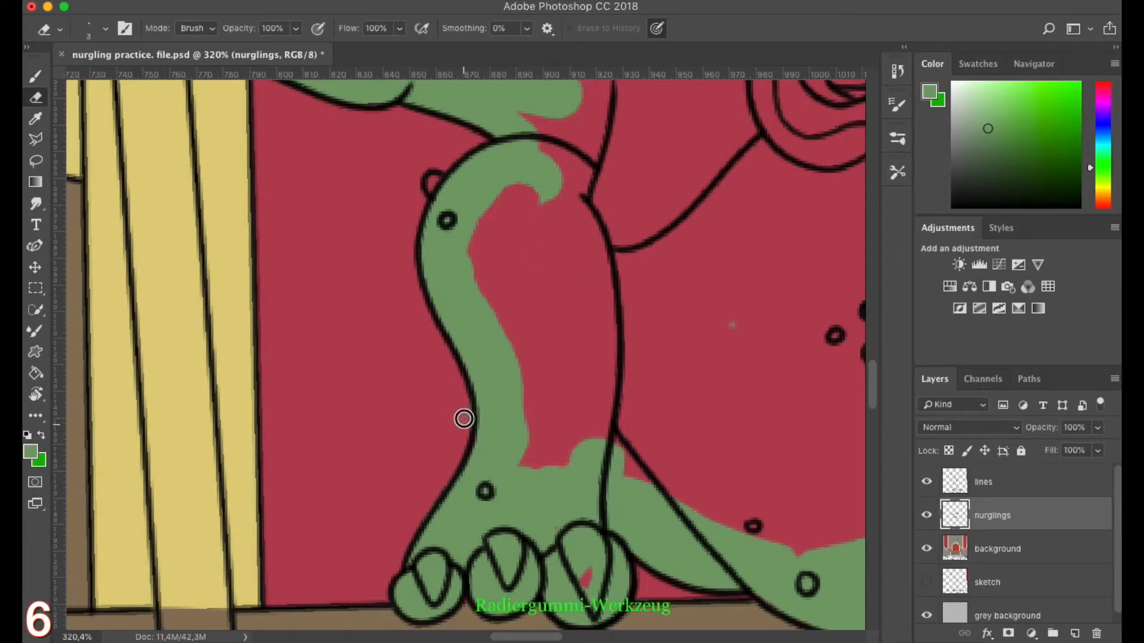
pyautogui.press('b')
# Paint green along the head, neck and shoulder outlines of the far-left nurgling in the foreground crowd
pyautogui.scroll(-10, 541, 357)
pyautogui.moveTo(539, 513); pyautogui.dragTo(506, 304)
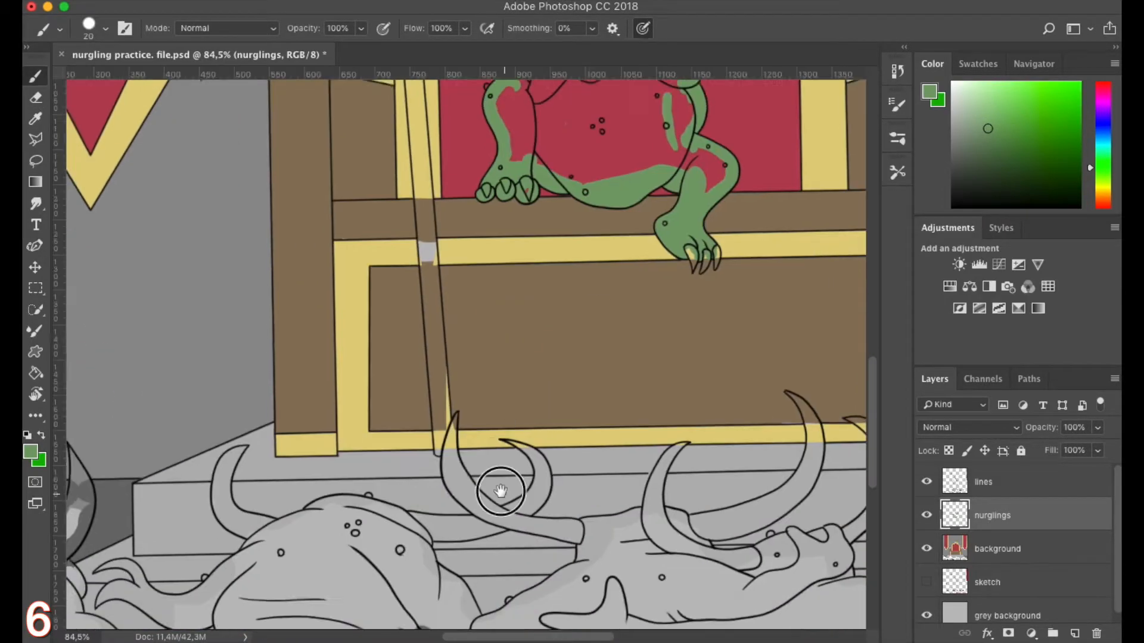
pyautogui.moveTo(506, 488); pyautogui.dragTo(773, 291)
pyautogui.moveTo(338, 433); pyautogui.dragTo(544, 433)
pyautogui.scroll(6, 544, 434)
pyautogui.moveTo(390, 495); pyautogui.dragTo(470, 378)
pyautogui.moveTo(572, 301)
pyautogui.mouseDown()
pyautogui.moveTo(640, 290)
pyautogui.moveTo(728, 310)
pyautogui.mouseUp()
pyautogui.hscroll(10, 596, 322)
pyautogui.moveTo(485, 334)
pyautogui.mouseDown()
pyautogui.moveTo(532, 375)
pyautogui.moveTo(520, 442)
pyautogui.mouseUp()
pyautogui.hscroll(6, 519, 442)
pyautogui.scroll(-5, 519, 442)
pyautogui.moveTo(373, 394)
pyautogui.mouseDown()
pyautogui.moveTo(392, 349)
pyautogui.moveTo(438, 362)
pyautogui.moveTo(485, 404)
pyautogui.mouseUp()
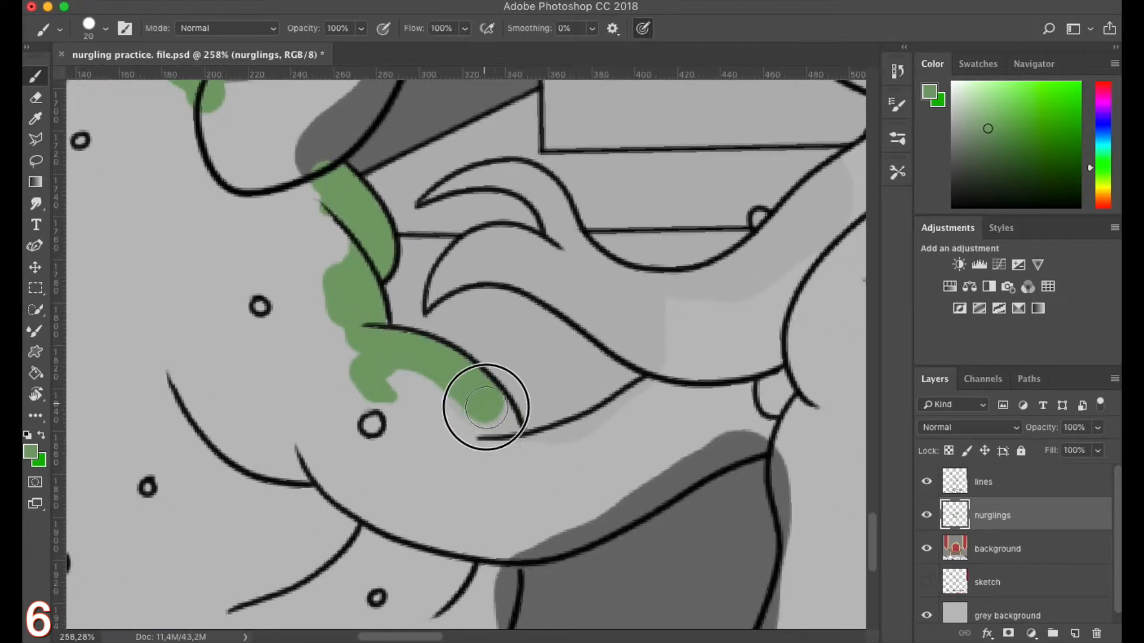
# Paint green along the upper and lower edges of the far-left nurgling's outstretched arm and the fold beneath it
pyautogui.moveTo(524, 457); pyautogui.dragTo(710, 387)
pyautogui.moveTo(786, 438)
pyautogui.mouseDown()
pyautogui.moveTo(753, 439)
pyautogui.moveTo(504, 539)
pyautogui.mouseUp()
pyautogui.scroll(-5, 690, 456)
pyautogui.moveTo(485, 432)
pyautogui.mouseDown()
pyautogui.moveTo(503, 417)
pyautogui.moveTo(501, 436)
pyautogui.mouseUp()
# Paint green over the two-clawed hand reaching toward the far-left nurgling and the start of its forearm
pyautogui.scroll(8, 501, 437)
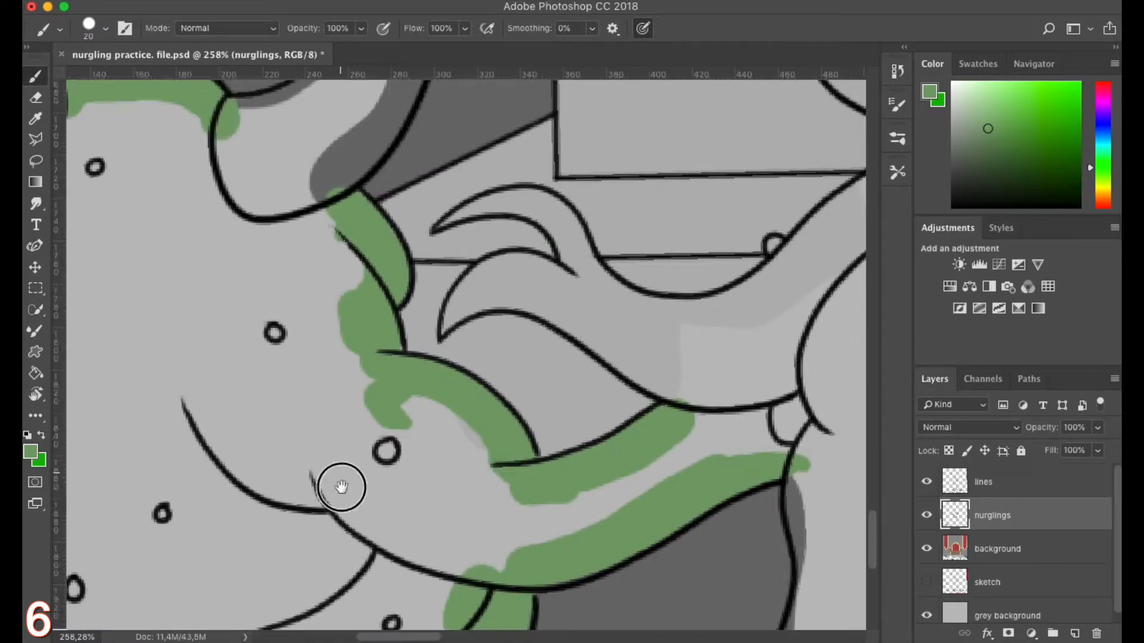
pyautogui.moveTo(538, 309)
pyautogui.mouseDown()
pyautogui.moveTo(523, 298)
pyautogui.moveTo(566, 312)
pyautogui.moveTo(589, 387)
pyautogui.mouseUp()
pyautogui.moveTo(447, 414)
pyautogui.mouseDown()
pyautogui.moveTo(508, 355)
pyautogui.moveTo(544, 401)
pyautogui.moveTo(649, 453)
pyautogui.moveTo(603, 389)
pyautogui.moveTo(717, 416)
pyautogui.mouseUp()
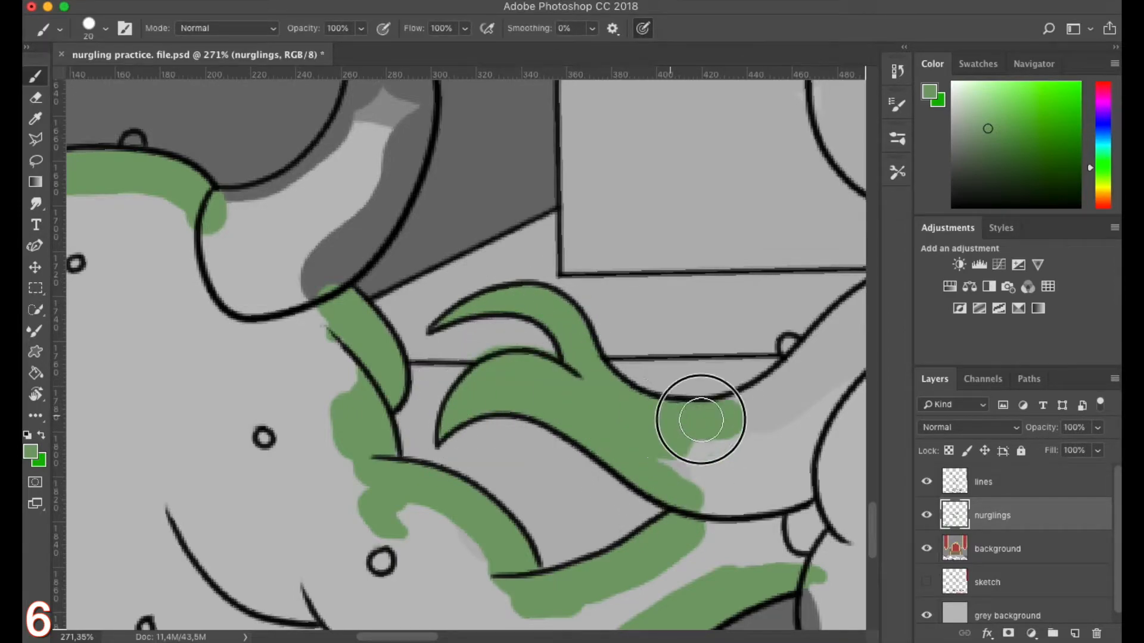
pyautogui.hscroll(3, 697, 436)
pyautogui.press('e')
pyautogui.press('b')
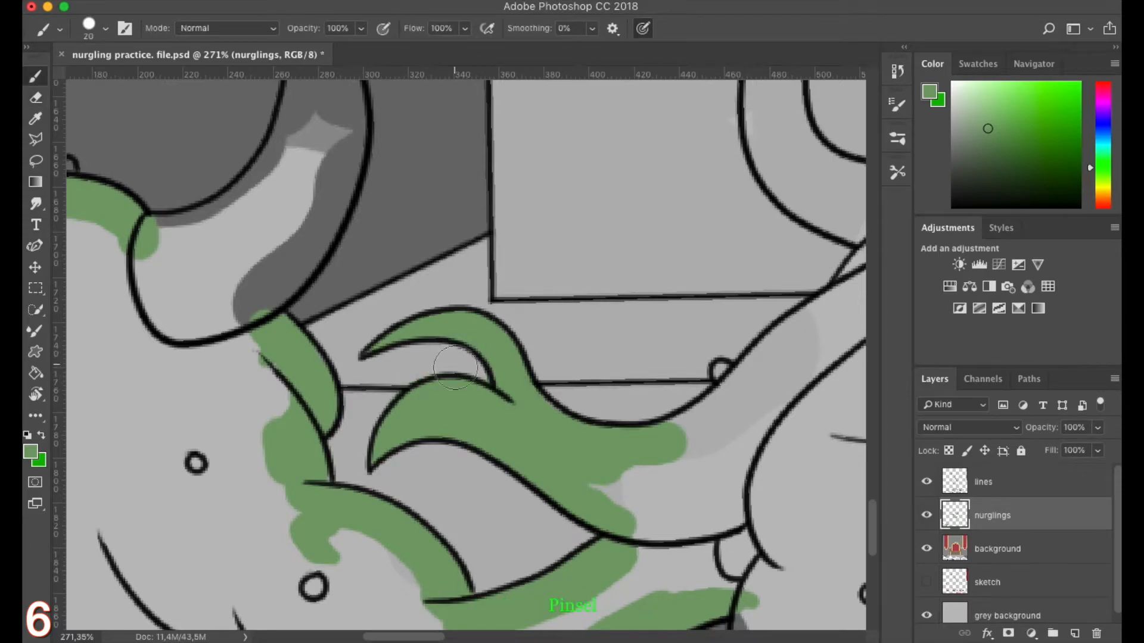
# Paint green along the second nurgling's raised arm, shoulder and the top outline of its back
pyautogui.hscroll(5, 537, 381)
pyautogui.moveTo(620, 353)
pyautogui.mouseDown()
pyautogui.moveTo(536, 383)
pyautogui.moveTo(454, 470)
pyautogui.mouseUp()
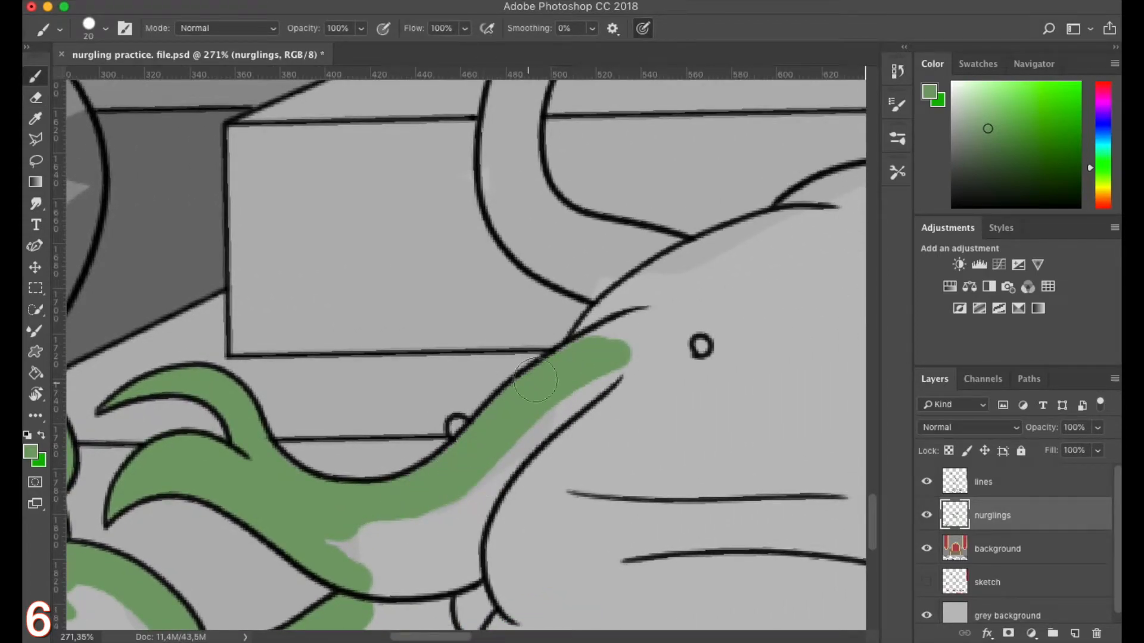
pyautogui.hscroll(4, 522, 390)
pyautogui.scroll(1, 522, 390)
pyautogui.moveTo(370, 455)
pyautogui.mouseDown()
pyautogui.moveTo(419, 398)
pyautogui.moveTo(574, 332)
pyautogui.mouseUp()
pyautogui.hscroll(2, 574, 332)
pyautogui.scroll(1, 574, 332)
pyautogui.moveTo(412, 407)
pyautogui.mouseDown()
pyautogui.moveTo(518, 377)
pyautogui.moveTo(605, 401)
pyautogui.moveTo(710, 456)
pyautogui.mouseUp()
# Paint green down the far side of the second nurgling's back and along the adjoining shoulder
pyautogui.hscroll(5, 559, 488)
pyautogui.scroll(-3, 559, 488)
pyautogui.click(527, 360)
pyautogui.moveTo(527, 360)
pyautogui.mouseDown()
pyautogui.moveTo(542, 442)
pyautogui.moveTo(656, 546)
pyautogui.moveTo(691, 611)
pyautogui.mouseUp()
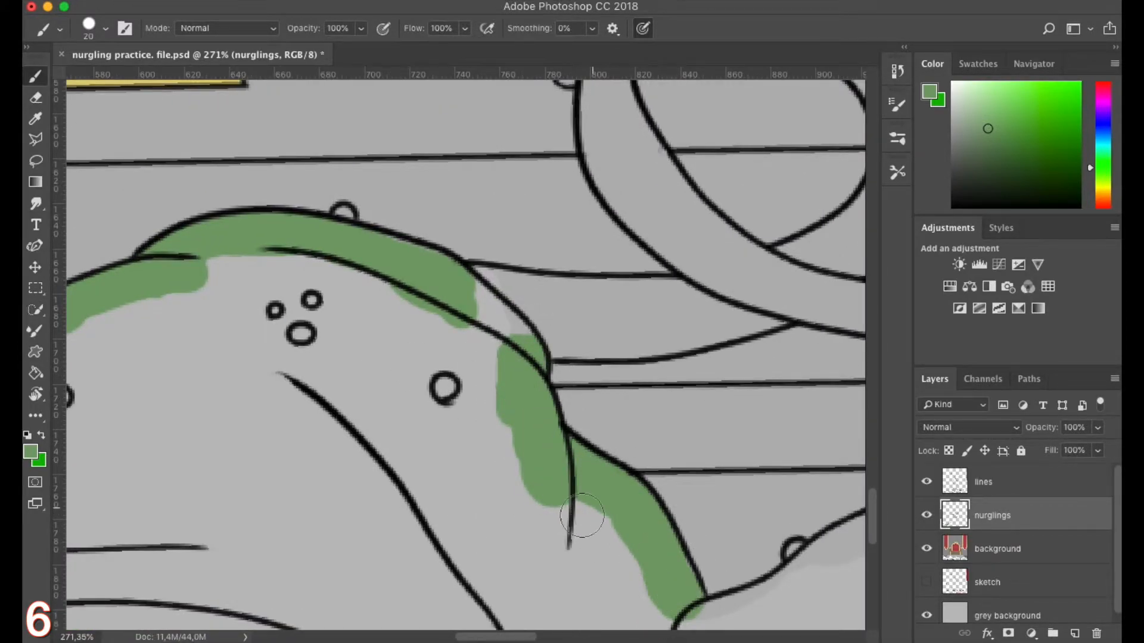
pyautogui.hscroll(3, 605, 507)
pyautogui.scroll(-4, 605, 506)
# Paint green along the second nurgling's lower folds and arm around the dark gap at the canvas bottom
pyautogui.moveTo(301, 325)
pyautogui.mouseDown()
pyautogui.moveTo(345, 401)
pyautogui.moveTo(326, 493)
pyautogui.moveTo(377, 599)
pyautogui.mouseUp()
pyautogui.press('e')
pyautogui.press('b')
pyautogui.moveTo(366, 310)
pyautogui.mouseDown()
pyautogui.moveTo(378, 358)
pyautogui.moveTo(539, 513)
pyautogui.mouseUp()
pyautogui.scroll(-4, 533, 465)
pyautogui.hscroll(2, 532, 465)
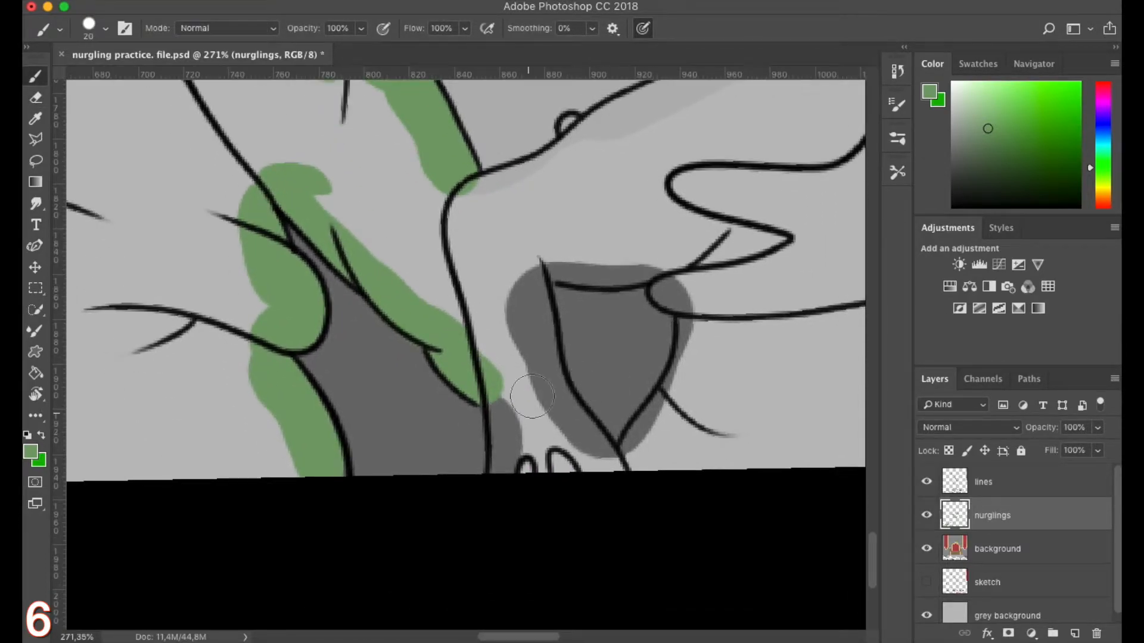
pyautogui.moveTo(651, 429)
pyautogui.mouseDown()
pyautogui.moveTo(608, 472)
pyautogui.moveTo(549, 468)
pyautogui.moveTo(539, 383)
pyautogui.moveTo(508, 301)
pyautogui.moveTo(528, 348)
pyautogui.moveTo(596, 381)
pyautogui.moveTo(608, 416)
pyautogui.moveTo(600, 519)
pyautogui.moveTo(685, 519)
pyautogui.mouseUp()
# Paint green around the small dark gap beside the third nurgling's hand and along its upper arm outline
pyautogui.scroll(3, 490, 319)
pyautogui.hscroll(2, 491, 320)
pyautogui.moveTo(687, 400); pyautogui.dragTo(674, 498)
pyautogui.moveTo(418, 384)
pyautogui.mouseDown()
pyautogui.moveTo(409, 375)
pyautogui.moveTo(558, 291)
pyautogui.mouseUp()
pyautogui.moveTo(685, 227)
pyautogui.mouseDown()
pyautogui.moveTo(570, 322)
pyautogui.moveTo(462, 366)
pyautogui.mouseUp()
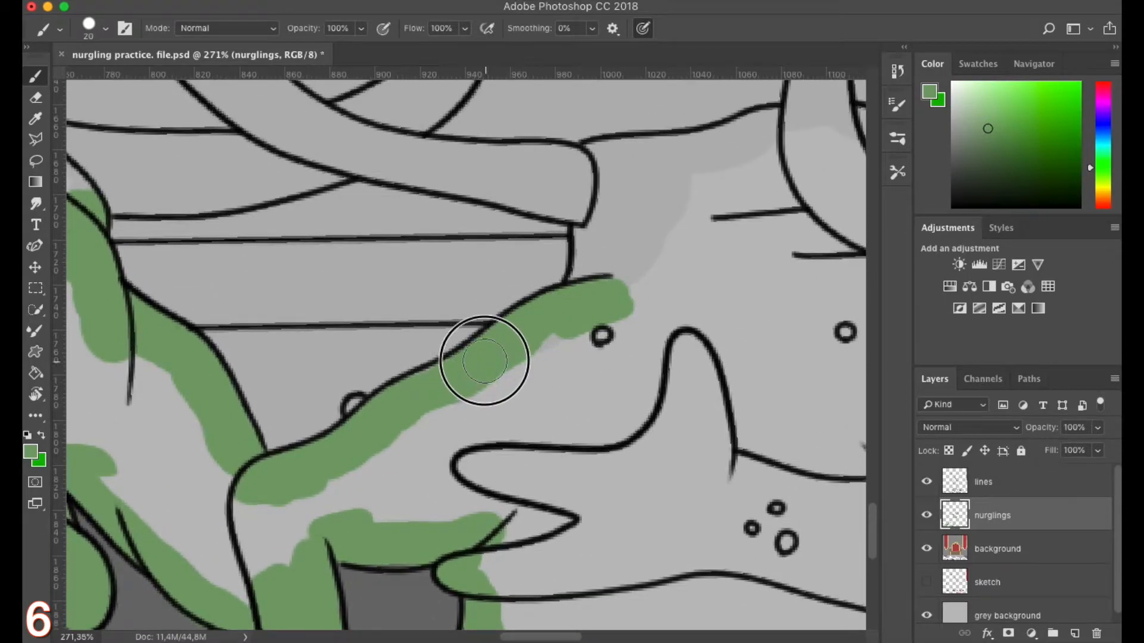
# Paint green along the third nurgling's head outline and around the bases of its horns
pyautogui.hscroll(3, 529, 332)
pyautogui.scroll(3, 528, 332)
pyautogui.moveTo(387, 324)
pyautogui.mouseDown()
pyautogui.moveTo(507, 308)
pyautogui.moveTo(417, 349)
pyautogui.moveTo(518, 322)
pyautogui.moveTo(476, 417)
pyautogui.mouseUp()
pyautogui.moveTo(639, 484); pyautogui.dragTo(289, 555)
pyautogui.moveTo(320, 367)
pyautogui.mouseDown()
pyautogui.moveTo(312, 355)
pyautogui.moveTo(439, 464)
pyautogui.mouseUp()
pyautogui.moveTo(396, 534); pyautogui.dragTo(215, 460)
pyautogui.moveTo(431, 411)
pyautogui.mouseDown()
pyautogui.moveTo(511, 363)
pyautogui.moveTo(649, 337)
pyautogui.moveTo(711, 409)
pyautogui.moveTo(691, 466)
pyautogui.mouseUp()
pyautogui.moveTo(536, 478); pyautogui.dragTo(254, 419)
pyautogui.moveTo(430, 412)
pyautogui.mouseDown()
pyautogui.moveTo(430, 465)
pyautogui.moveTo(576, 481)
pyautogui.moveTo(723, 460)
pyautogui.moveTo(760, 408)
pyautogui.mouseUp()
# Paint green along the body and outstretched arm outlines of the foreground nurglings beyond the third one
pyautogui.scroll(-5, 434, 429)
pyautogui.moveTo(519, 389)
pyautogui.mouseDown()
pyautogui.moveTo(546, 378)
pyautogui.moveTo(472, 452)
pyautogui.moveTo(471, 565)
pyautogui.mouseUp()
pyautogui.moveTo(587, 617)
pyautogui.mouseDown()
pyautogui.moveTo(582, 519)
pyautogui.moveTo(695, 422)
pyautogui.moveTo(739, 420)
pyautogui.mouseUp()
pyautogui.moveTo(693, 495); pyautogui.dragTo(483, 538)
pyautogui.moveTo(514, 466)
pyautogui.mouseDown()
pyautogui.moveTo(480, 477)
pyautogui.moveTo(680, 367)
pyautogui.mouseUp()
pyautogui.moveTo(365, 413)
pyautogui.mouseDown()
pyautogui.moveTo(358, 471)
pyautogui.moveTo(491, 398)
pyautogui.moveTo(530, 323)
pyautogui.mouseUp()
pyautogui.moveTo(465, 373); pyautogui.dragTo(352, 567)
pyautogui.moveTo(532, 192)
pyautogui.mouseDown()
pyautogui.moveTo(529, 220)
pyautogui.moveTo(512, 226)
pyautogui.moveTo(493, 324)
pyautogui.moveTo(570, 317)
pyautogui.moveTo(433, 486)
pyautogui.moveTo(358, 362)
pyautogui.moveTo(409, 447)
pyautogui.moveTo(357, 332)
pyautogui.moveTo(480, 319)
pyautogui.moveTo(436, 408)
pyautogui.mouseUp()
pyautogui.moveTo(393, 554); pyautogui.dragTo(375, 461)
# Paint green along the back and side outlines of the far-right foreground nurgling
pyautogui.moveTo(568, 514)
pyautogui.mouseDown()
pyautogui.moveTo(615, 467)
pyautogui.moveTo(833, 399)
pyautogui.moveTo(396, 398)
pyautogui.mouseUp()
pyautogui.moveTo(416, 439)
pyautogui.mouseDown()
pyautogui.moveTo(524, 421)
pyautogui.moveTo(831, 521)
pyautogui.mouseUp()
pyautogui.moveTo(648, 539); pyautogui.dragTo(399, 438)
pyautogui.moveTo(570, 420)
pyautogui.mouseDown()
pyautogui.moveTo(674, 485)
pyautogui.moveTo(712, 563)
pyautogui.mouseUp()
pyautogui.moveTo(655, 580)
pyautogui.mouseDown()
pyautogui.moveTo(525, 415)
pyautogui.moveTo(596, 457)
pyautogui.moveTo(617, 516)
pyautogui.mouseUp()
pyautogui.moveTo(340, 457)
pyautogui.mouseDown()
pyautogui.moveTo(292, 465)
pyautogui.moveTo(599, 446)
pyautogui.mouseUp()
pyautogui.moveTo(266, 464); pyautogui.dragTo(669, 438)
pyautogui.moveTo(263, 450); pyautogui.dragTo(510, 437)
pyautogui.moveTo(322, 372); pyautogui.dragTo(355, 371)
# Paint the second nurgling's remaining side edge green and fill its body using a 60 px brush
pyautogui.moveTo(375, 374); pyautogui.dragTo(373, 386)
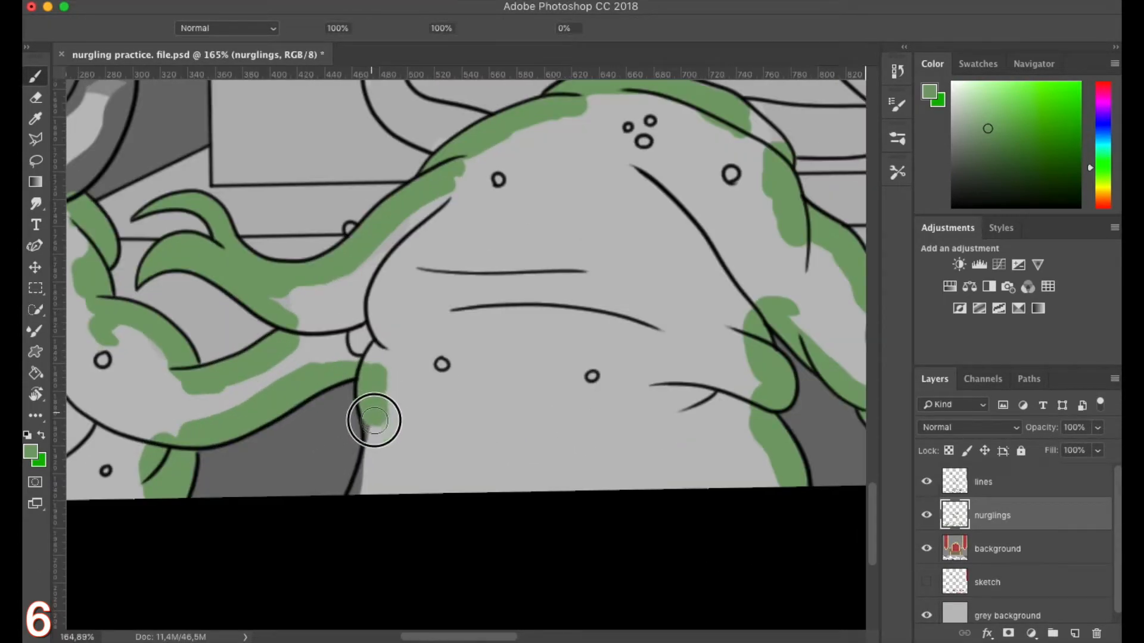
pyautogui.moveTo(472, 403)
pyautogui.mouseDown()
pyautogui.moveTo(456, 400)
pyautogui.moveTo(772, 416)
pyautogui.mouseUp()
pyautogui.moveTo(399, 306)
pyautogui.mouseDown()
pyautogui.moveTo(329, 311)
pyautogui.moveTo(325, 468)
pyautogui.moveTo(406, 356)
pyautogui.moveTo(525, 411)
pyautogui.moveTo(557, 441)
pyautogui.mouseUp()
pyautogui.moveTo(711, 473)
pyautogui.mouseDown()
pyautogui.moveTo(749, 321)
pyautogui.moveTo(794, 437)
pyautogui.moveTo(807, 422)
pyautogui.moveTo(201, 462)
pyautogui.mouseUp()
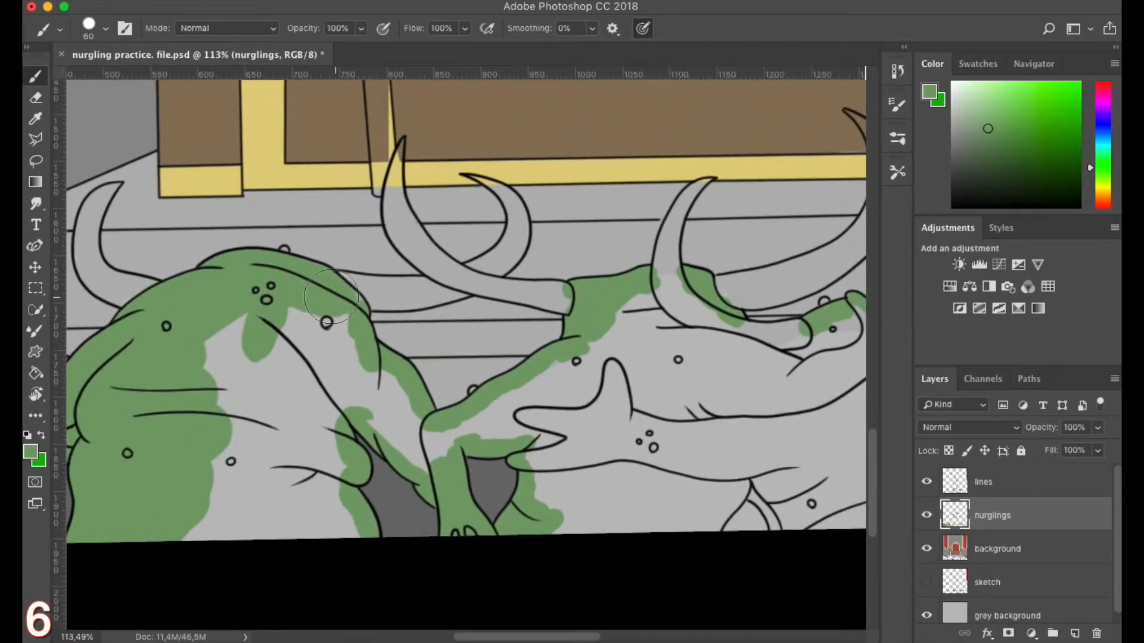
# Fill the interiors of the remaining foreground nurglings with green up to the far-right one
pyautogui.moveTo(426, 454)
pyautogui.mouseDown()
pyautogui.moveTo(327, 518)
pyautogui.moveTo(227, 357)
pyautogui.moveTo(282, 440)
pyautogui.mouseUp()
pyautogui.moveTo(714, 440); pyautogui.dragTo(398, 443)
pyautogui.moveTo(149, 444)
pyautogui.mouseDown()
pyautogui.moveTo(253, 372)
pyautogui.moveTo(577, 331)
pyautogui.mouseUp()
pyautogui.moveTo(616, 457)
pyautogui.mouseDown()
pyautogui.moveTo(501, 513)
pyautogui.moveTo(245, 506)
pyautogui.moveTo(286, 388)
pyautogui.moveTo(359, 457)
pyautogui.moveTo(521, 458)
pyautogui.moveTo(101, 474)
pyautogui.mouseUp()
pyautogui.moveTo(307, 521)
pyautogui.mouseDown()
pyautogui.moveTo(340, 551)
pyautogui.moveTo(480, 414)
pyautogui.moveTo(699, 454)
pyautogui.moveTo(340, 541)
pyautogui.moveTo(684, 533)
pyautogui.mouseUp()
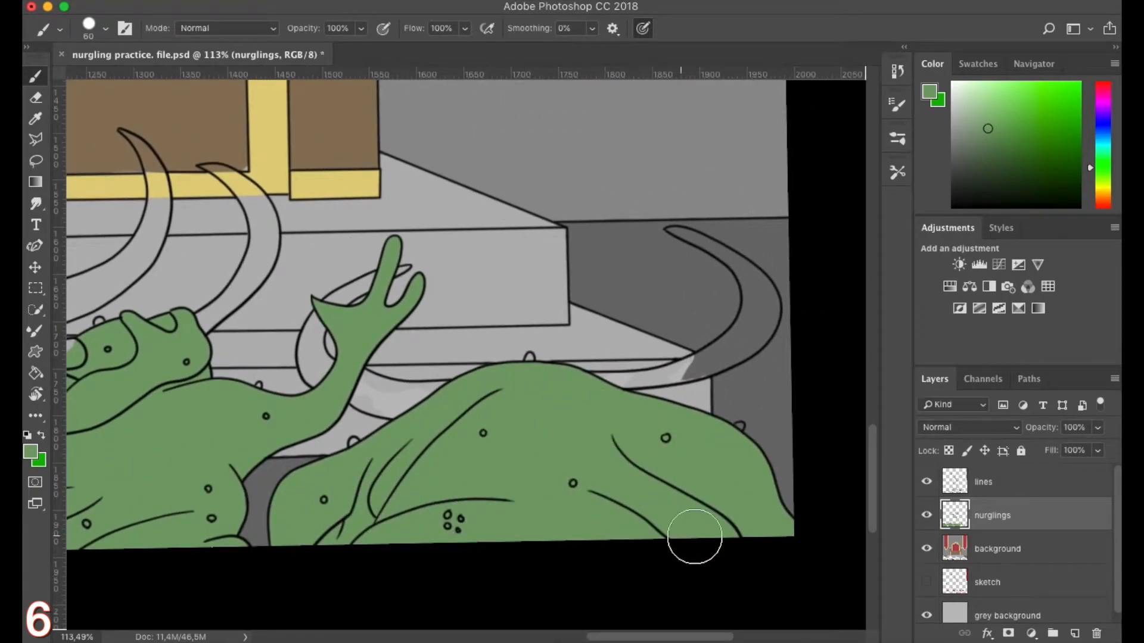
# Fill the enthroned nurgling's face, chest, shoulder and bent leg beside the staff with green
pyautogui.moveTo(519, 451); pyautogui.dragTo(462, 453)
pyautogui.moveTo(216, 233); pyautogui.dragTo(499, 542)
pyautogui.moveTo(440, 358); pyautogui.dragTo(507, 357)
pyautogui.moveTo(502, 246); pyautogui.dragTo(457, 295)
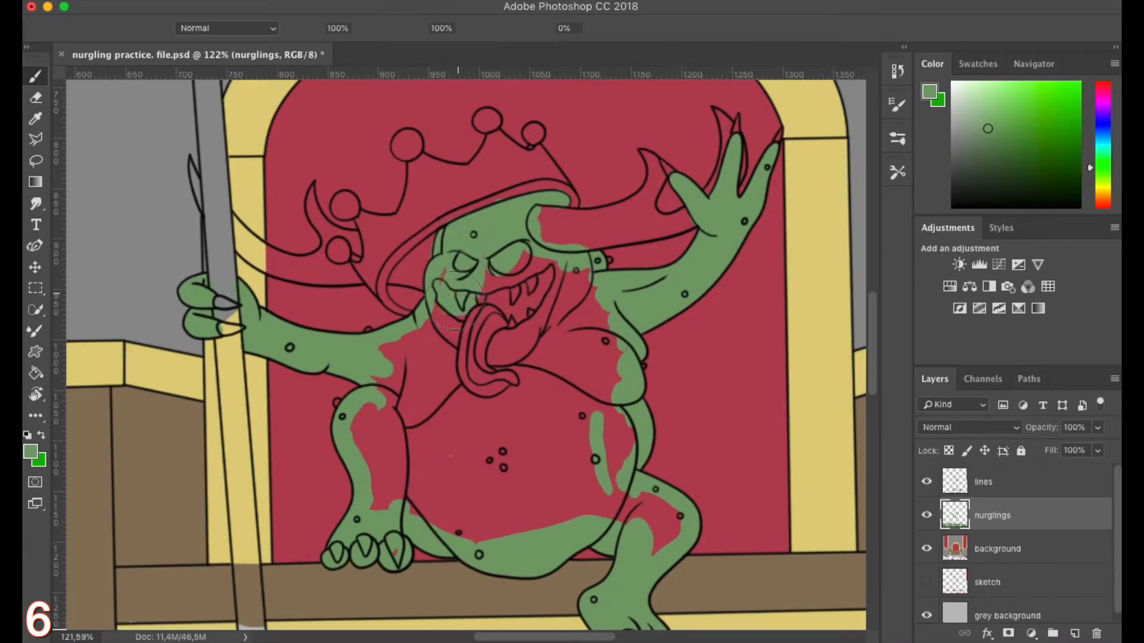
pyautogui.moveTo(389, 494); pyautogui.dragTo(553, 263)
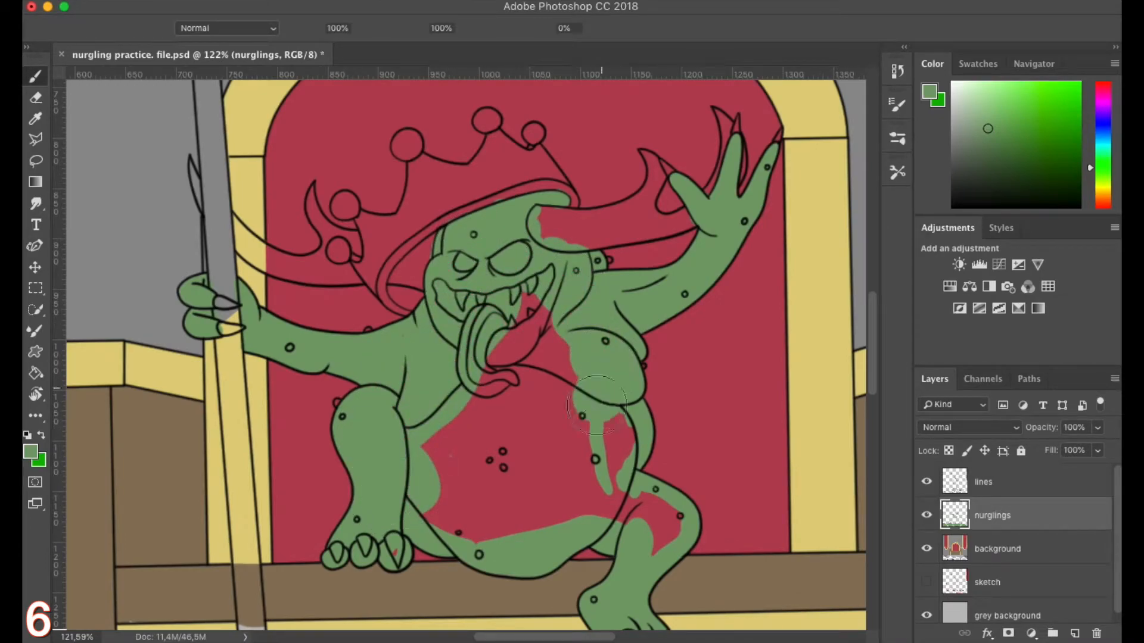
# Fill the enthroned nurgling's belly and the leg hanging over the seat with green
pyautogui.moveTo(663, 520)
pyautogui.mouseDown()
pyautogui.moveTo(441, 500)
pyautogui.moveTo(548, 333)
pyautogui.moveTo(569, 429)
pyautogui.mouseUp()
pyautogui.scroll(-5, 486, 386)
pyautogui.moveTo(500, 417); pyautogui.dragTo(531, 519)
pyautogui.scroll(3, 532, 518)
# Pick a muted gold and paint the crown's upper balls and the upper edge between them with a 25 px brush
pyautogui.click(1103, 188)
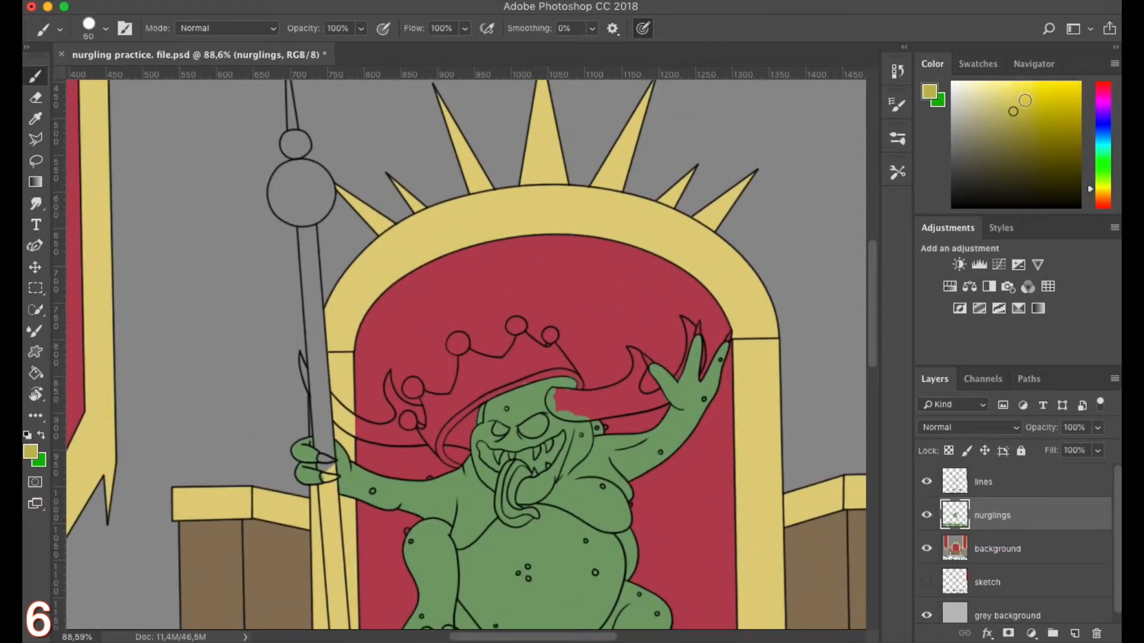
pyautogui.scroll(3, 458, 355)
pyautogui.scroll(-2, 465, 378)
pyautogui.scroll(8, 557, 394)
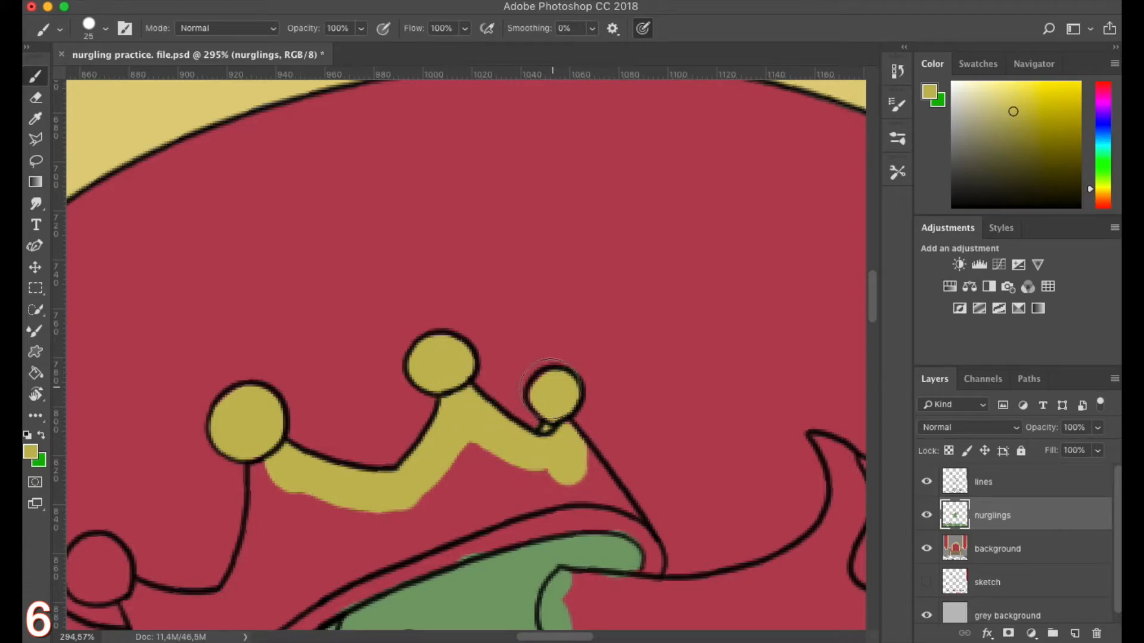
# Paint the crown's remaining balls, side edge and lower rim end gold, erasing the spill outside the line
pyautogui.scroll(-5, 357, 518)
pyautogui.hscroll(-7, 358, 518)
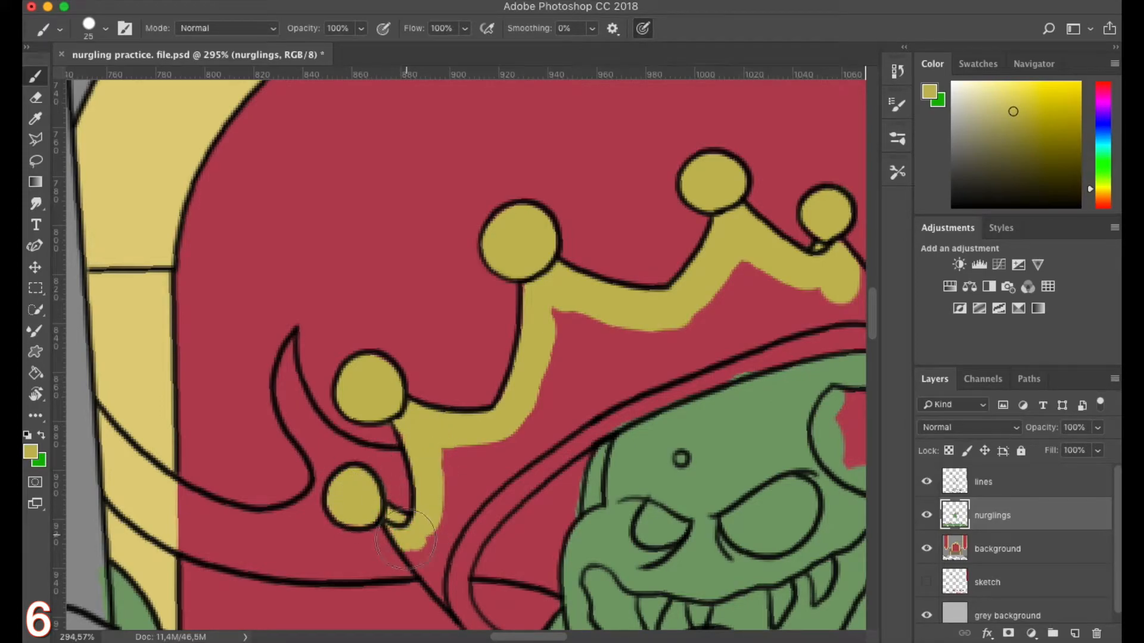
pyautogui.scroll(-6, 451, 445)
pyautogui.hscroll(2, 417, 387)
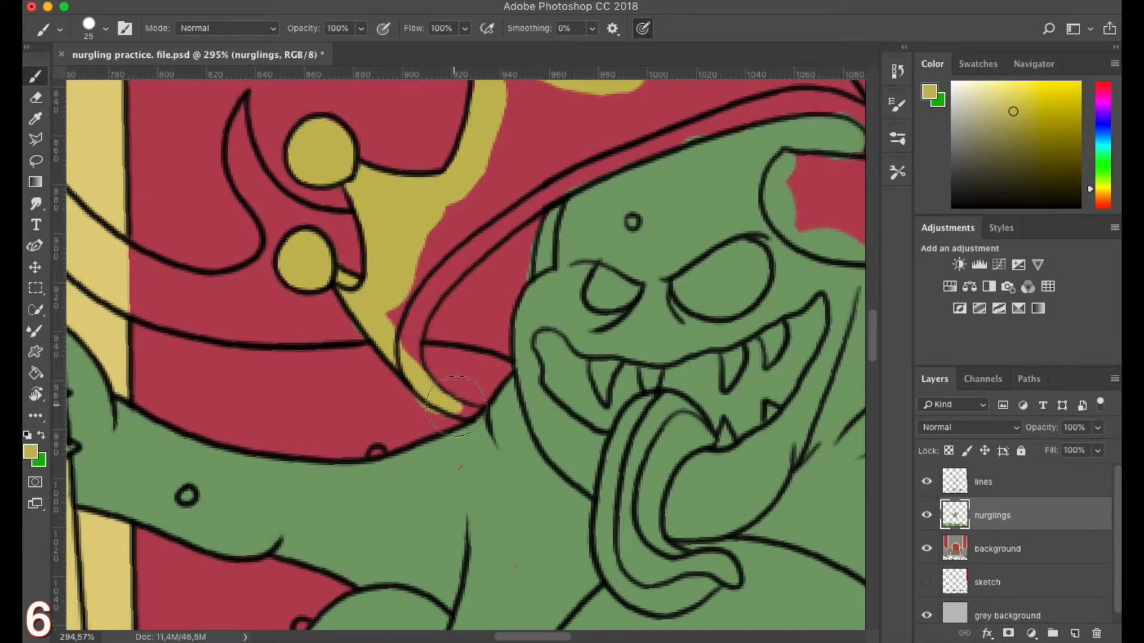
pyautogui.press('e')
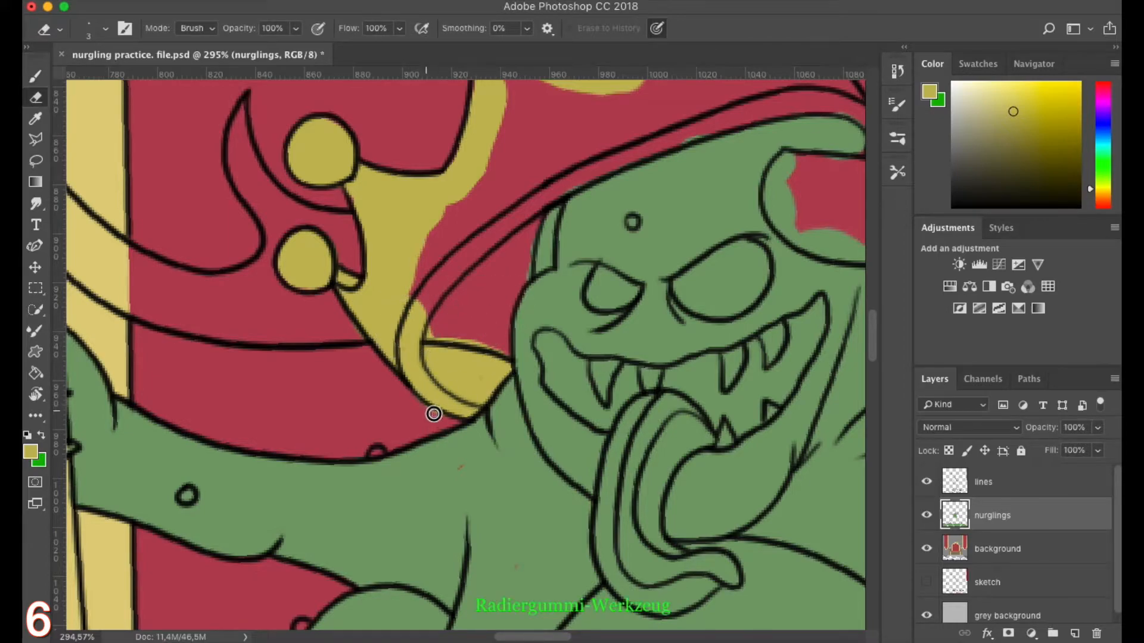
pyautogui.press('b')
# Fill the crown's rim, body and far corner with gold
pyautogui.scroll(3, 378, 370)
pyautogui.hscroll(3, 378, 370)
pyautogui.click(386, 357)
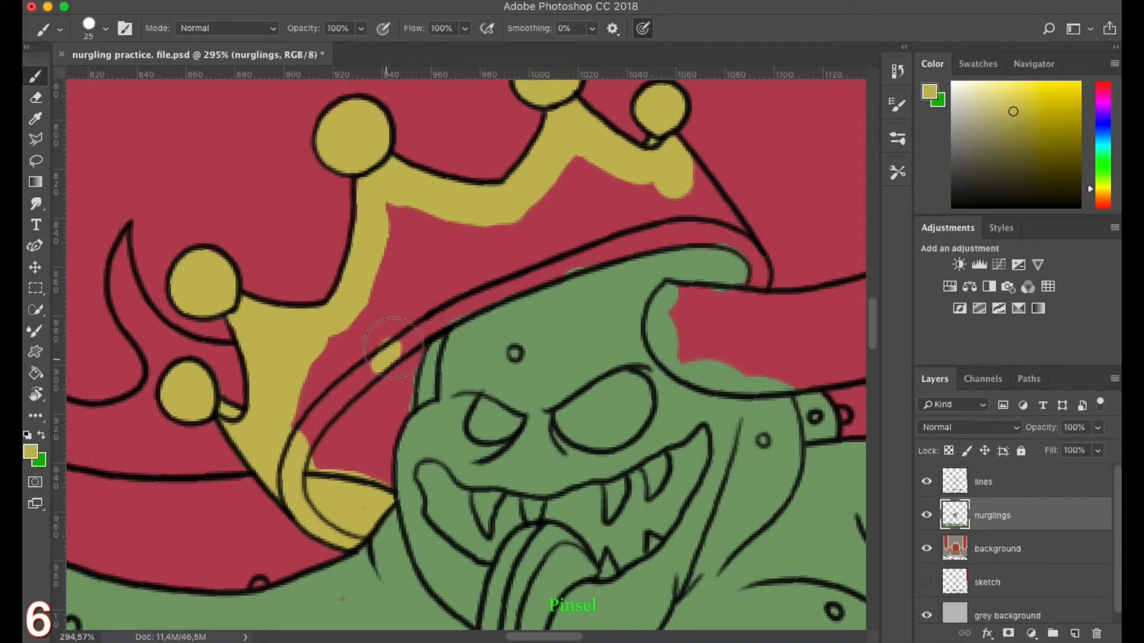
pyautogui.moveTo(327, 402)
pyautogui.mouseDown()
pyautogui.moveTo(476, 280)
pyautogui.moveTo(413, 236)
pyautogui.mouseUp()
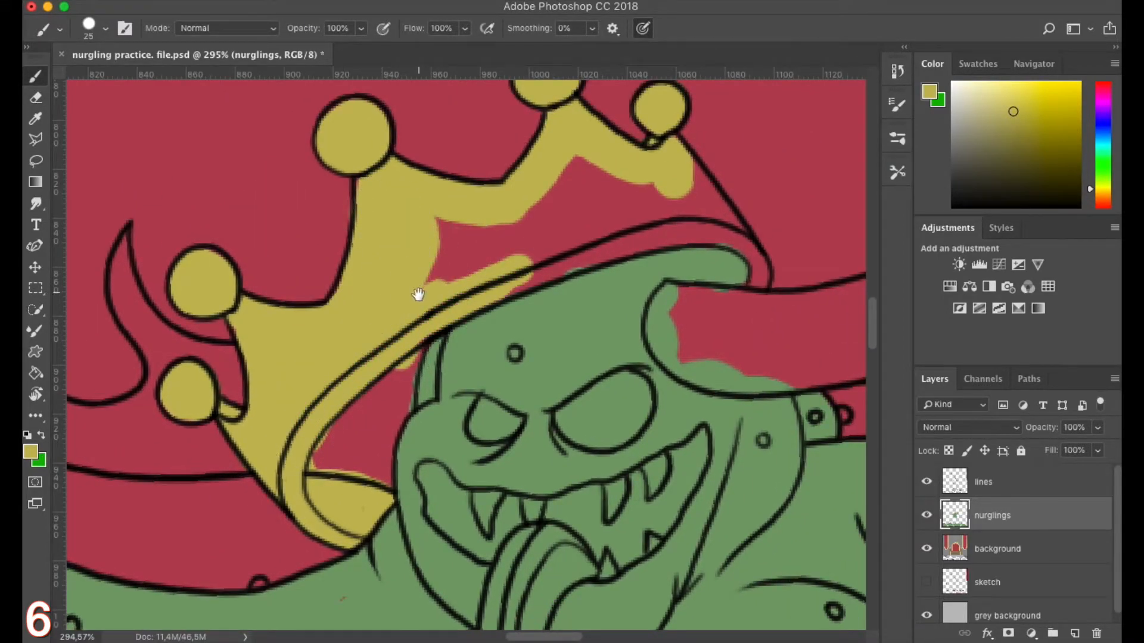
pyautogui.moveTo(419, 291); pyautogui.dragTo(317, 362)
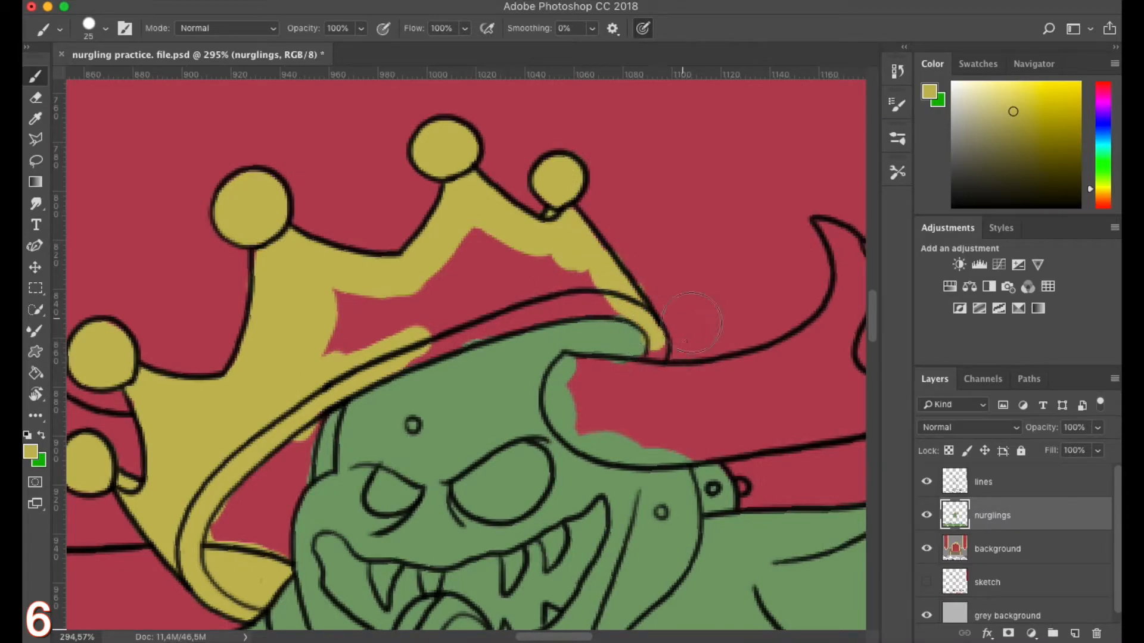
pyautogui.moveTo(536, 309)
pyautogui.mouseDown()
pyautogui.moveTo(447, 253)
pyautogui.moveTo(410, 308)
pyautogui.mouseUp()
pyautogui.moveTo(346, 361); pyautogui.dragTo(251, 417)
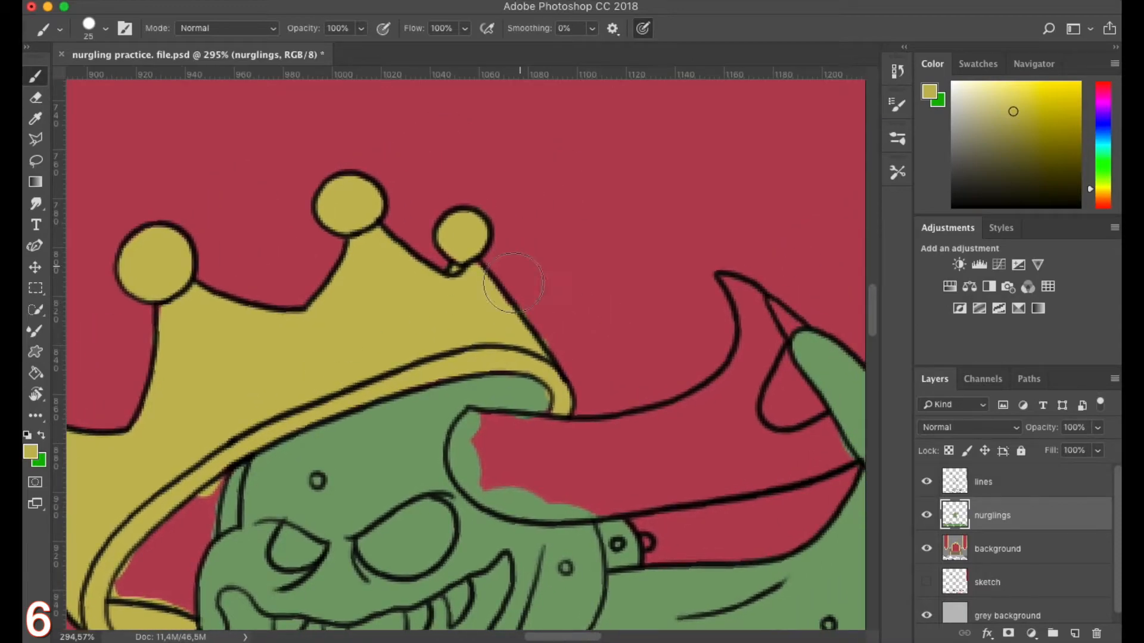
# Clean the crown's edge and touch up the head under the crown rim with the sampled skin green
pyautogui.press('e')
pyautogui.press('b')
pyautogui.keyDown('alt'); pyautogui.click(533, 401); pyautogui.keyUp('alt')
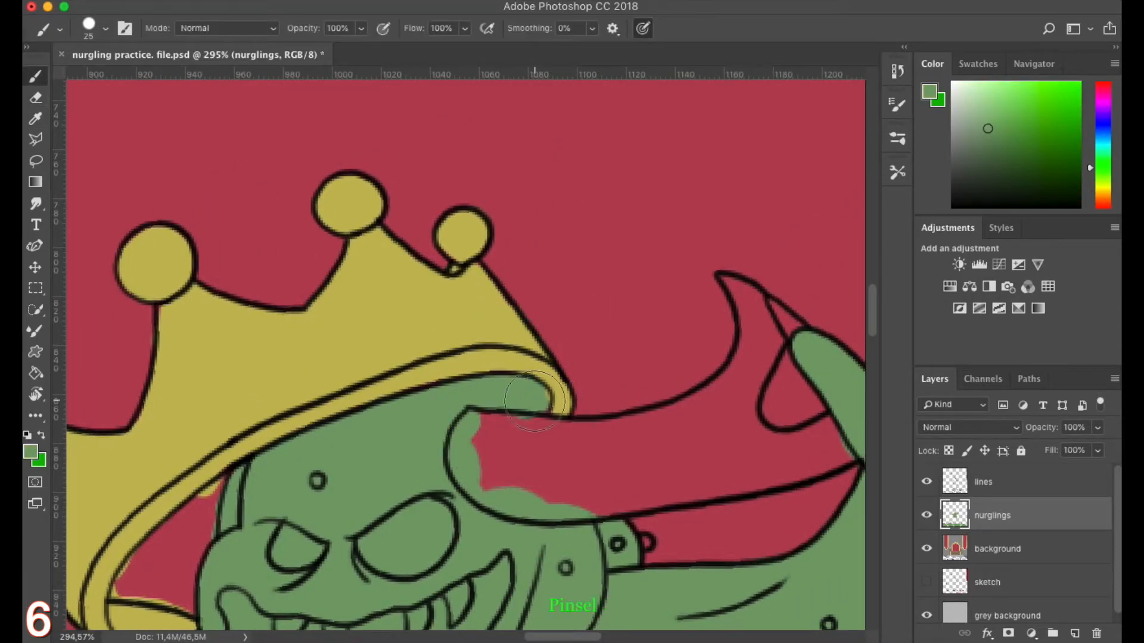
pyautogui.moveTo(267, 517); pyautogui.dragTo(562, 396)
# Sample the crown's gold and paint the lower end of the staff with a 9 px brush
pyautogui.keyDown('alt'); pyautogui.click(449, 331); pyautogui.keyUp('alt')
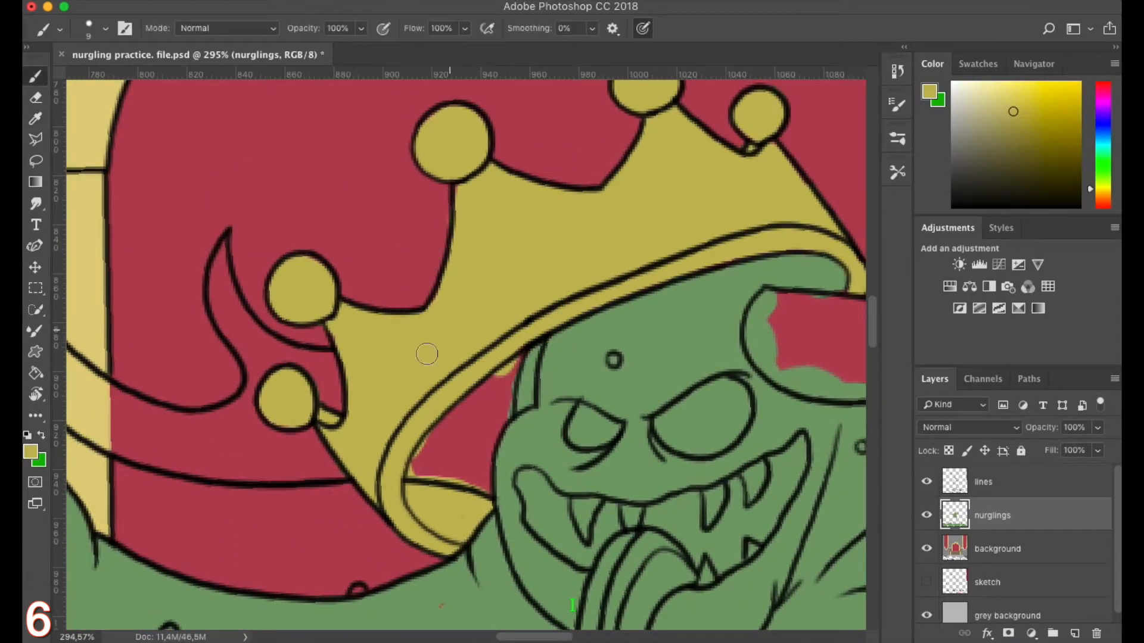
pyautogui.moveTo(449, 332); pyautogui.dragTo(797, 155)
pyautogui.moveTo(449, 488); pyautogui.dragTo(387, 50)
pyautogui.scroll(-5, 424, 444)
pyautogui.moveTo(428, 569)
pyautogui.mouseDown()
pyautogui.moveTo(413, 416)
pyautogui.moveTo(413, 128)
pyautogui.mouseUp()
pyautogui.moveTo(424, 463); pyautogui.dragTo(419, 405)
pyautogui.scroll(8, 386, 464)
pyautogui.moveTo(385, 453)
pyautogui.mouseDown()
pyautogui.moveTo(425, 333)
pyautogui.moveTo(401, 360)
pyautogui.moveTo(421, 299)
pyautogui.mouseUp()
pyautogui.moveTo(408, 378)
pyautogui.mouseDown()
pyautogui.moveTo(409, 413)
pyautogui.moveTo(506, 376)
pyautogui.moveTo(416, 510)
pyautogui.mouseUp()
# Fill the staff with gold where it crosses the throne's base and erase the spill along its edge
pyautogui.moveTo(256, 441)
pyautogui.mouseDown()
pyautogui.moveTo(186, 488)
pyautogui.moveTo(365, 317)
pyautogui.moveTo(227, 534)
pyautogui.moveTo(352, 356)
pyautogui.moveTo(146, 588)
pyautogui.mouseUp()
pyautogui.moveTo(231, 467)
pyautogui.mouseDown()
pyautogui.moveTo(189, 489)
pyautogui.moveTo(321, 373)
pyautogui.mouseUp()
pyautogui.moveTo(200, 567)
pyautogui.mouseDown()
pyautogui.moveTo(296, 419)
pyautogui.moveTo(136, 613)
pyautogui.mouseUp()
pyautogui.moveTo(240, 527)
pyautogui.mouseDown()
pyautogui.moveTo(440, 321)
pyautogui.moveTo(358, 331)
pyautogui.moveTo(207, 496)
pyautogui.moveTo(369, 365)
pyautogui.mouseUp()
pyautogui.press('e')
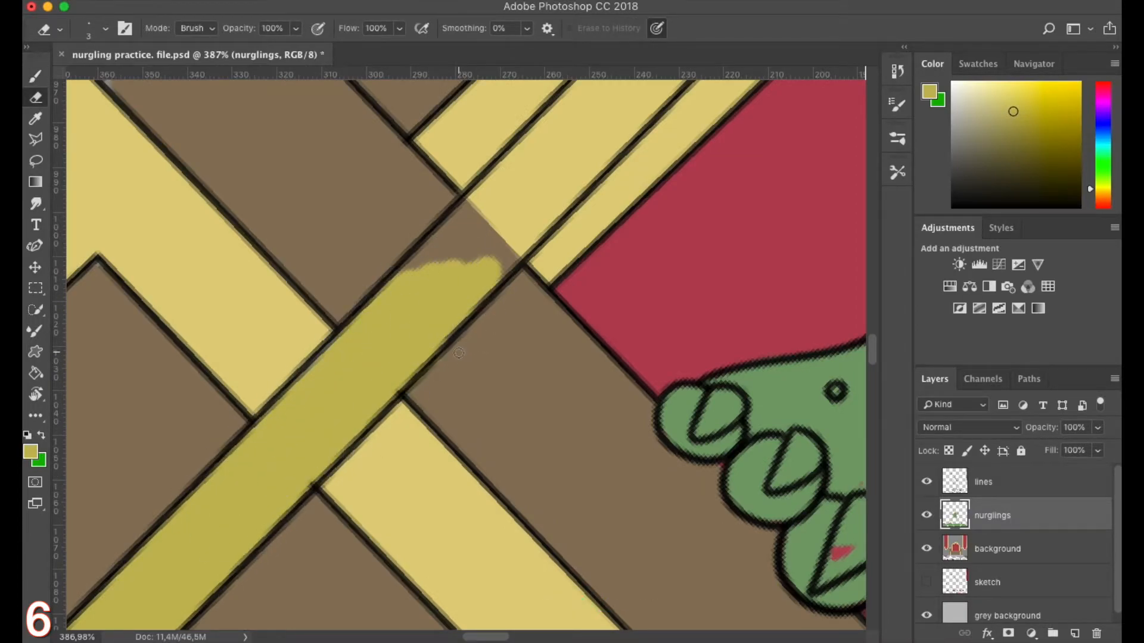
pyautogui.press('b')
# Paint the staff gold along the throne's side up to the gripping hand
pyautogui.moveTo(500, 406); pyautogui.dragTo(349, 613)
pyautogui.moveTo(250, 495)
pyautogui.mouseDown()
pyautogui.moveTo(360, 383)
pyautogui.moveTo(330, 450)
pyautogui.moveTo(346, 471)
pyautogui.moveTo(426, 379)
pyautogui.moveTo(393, 376)
pyautogui.moveTo(391, 355)
pyautogui.moveTo(310, 461)
pyautogui.moveTo(385, 375)
pyautogui.moveTo(348, 484)
pyautogui.moveTo(478, 343)
pyautogui.moveTo(428, 347)
pyautogui.moveTo(355, 441)
pyautogui.moveTo(414, 381)
pyautogui.moveTo(431, 424)
pyautogui.moveTo(523, 289)
pyautogui.moveTo(527, 252)
pyautogui.mouseUp()
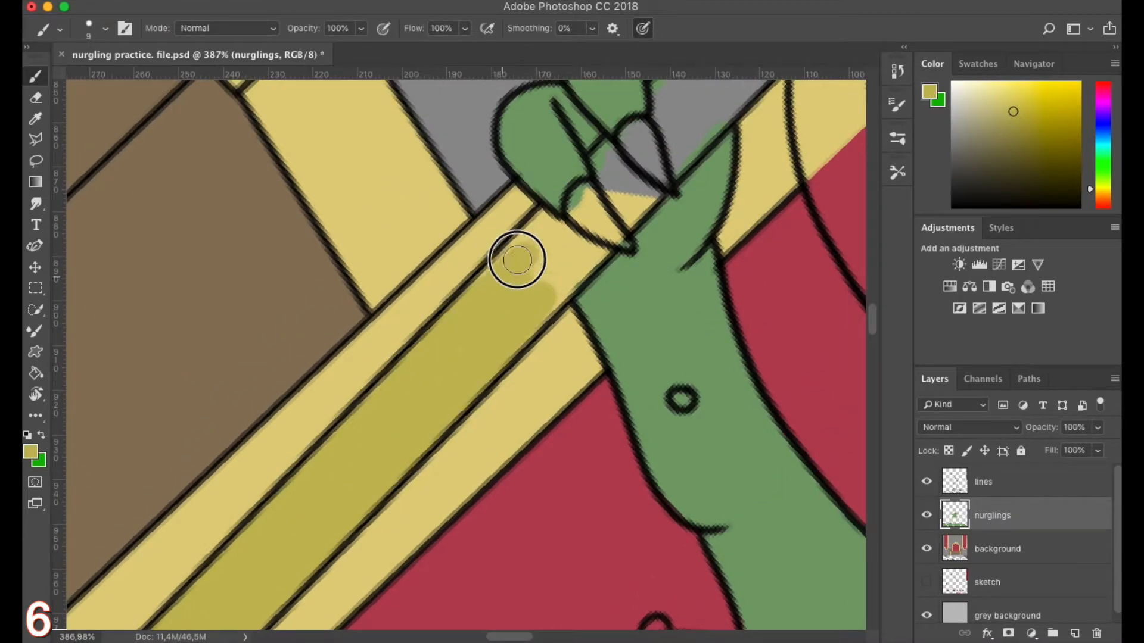
pyautogui.moveTo(458, 330); pyautogui.dragTo(347, 435)
pyautogui.moveTo(445, 340); pyautogui.dragTo(447, 339)
pyautogui.moveTo(430, 383); pyautogui.dragTo(355, 475)
pyautogui.moveTo(416, 350)
pyautogui.mouseDown()
pyautogui.moveTo(427, 365)
pyautogui.moveTo(335, 471)
pyautogui.mouseUp()
pyautogui.moveTo(357, 428)
pyautogui.mouseDown()
pyautogui.moveTo(378, 465)
pyautogui.moveTo(463, 389)
pyautogui.moveTo(397, 409)
pyautogui.moveTo(442, 333)
pyautogui.moveTo(509, 345)
pyautogui.mouseUp()
# Paint the staff gold between the gripping fingers and above the hand up to the large ball, cleaning the edges
pyautogui.moveTo(507, 338); pyautogui.dragTo(382, 467)
pyautogui.moveTo(489, 291)
pyautogui.mouseDown()
pyautogui.moveTo(373, 401)
pyautogui.moveTo(462, 381)
pyautogui.moveTo(474, 304)
pyautogui.mouseUp()
pyautogui.moveTo(606, 134); pyautogui.dragTo(355, 384)
pyautogui.moveTo(241, 527); pyautogui.dragTo(430, 335)
pyautogui.moveTo(416, 372); pyautogui.dragTo(358, 449)
pyautogui.moveTo(291, 535)
pyautogui.mouseDown()
pyautogui.moveTo(245, 617)
pyautogui.moveTo(383, 467)
pyautogui.moveTo(383, 404)
pyautogui.moveTo(285, 527)
pyautogui.mouseUp()
pyautogui.press('e')
pyautogui.press('b')
pyautogui.moveTo(477, 280)
pyautogui.mouseDown()
pyautogui.moveTo(367, 409)
pyautogui.moveTo(322, 498)
pyautogui.moveTo(416, 430)
pyautogui.moveTo(478, 319)
pyautogui.moveTo(387, 404)
pyautogui.mouseUp()
# Fill the pointed spike at the staff's tip with gold
pyautogui.scroll(10, 388, 403)
pyautogui.click(396, 468)
pyautogui.moveTo(396, 468)
pyautogui.mouseDown()
pyautogui.moveTo(422, 466)
pyautogui.moveTo(444, 421)
pyautogui.moveTo(523, 352)
pyautogui.moveTo(449, 444)
pyautogui.mouseUp()
pyautogui.scroll(5, 521, 352)
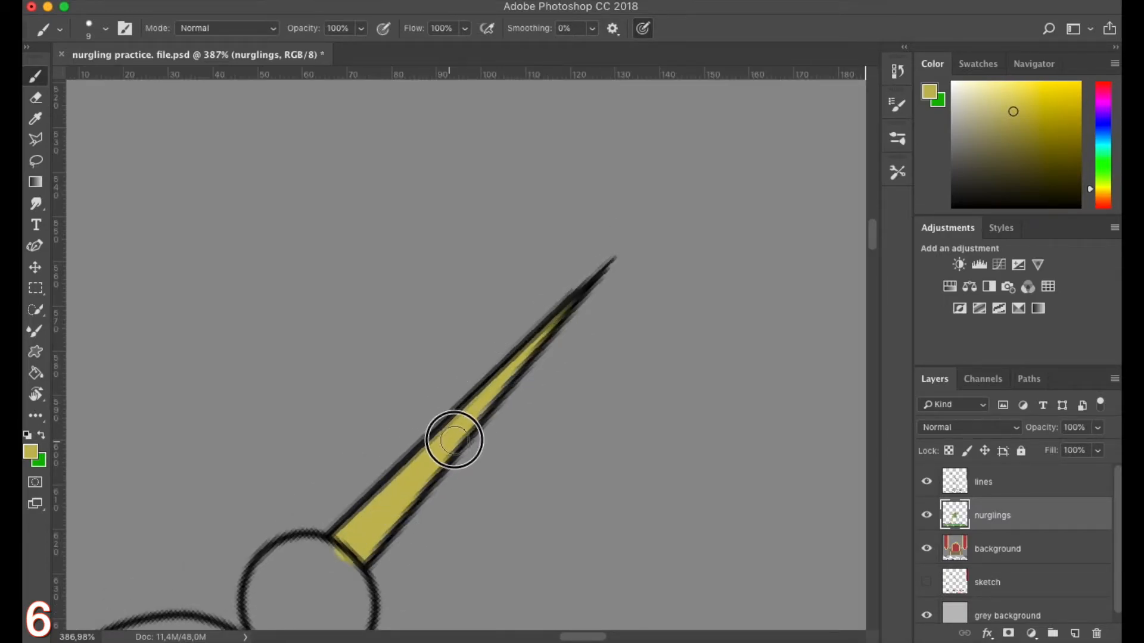
pyautogui.moveTo(356, 531); pyautogui.dragTo(546, 298)
pyautogui.moveTo(400, 467); pyautogui.dragTo(442, 339)
# Fill the staff's large ball with dark red and the small ball above it with blue using a 25 px brush
pyautogui.moveTo(392, 275)
pyautogui.mouseDown()
pyautogui.moveTo(358, 274)
pyautogui.moveTo(280, 360)
pyautogui.moveTo(276, 429)
pyautogui.moveTo(349, 523)
pyautogui.moveTo(495, 490)
pyautogui.moveTo(520, 342)
pyautogui.moveTo(392, 265)
pyautogui.mouseUp()
pyautogui.press(']')
pyautogui.press(']')
pyautogui.press(']')
pyautogui.press(']')
pyautogui.moveTo(435, 341)
pyautogui.mouseDown()
pyautogui.moveTo(356, 332)
pyautogui.moveTo(439, 481)
pyautogui.moveTo(433, 353)
pyautogui.moveTo(356, 460)
pyautogui.mouseUp()
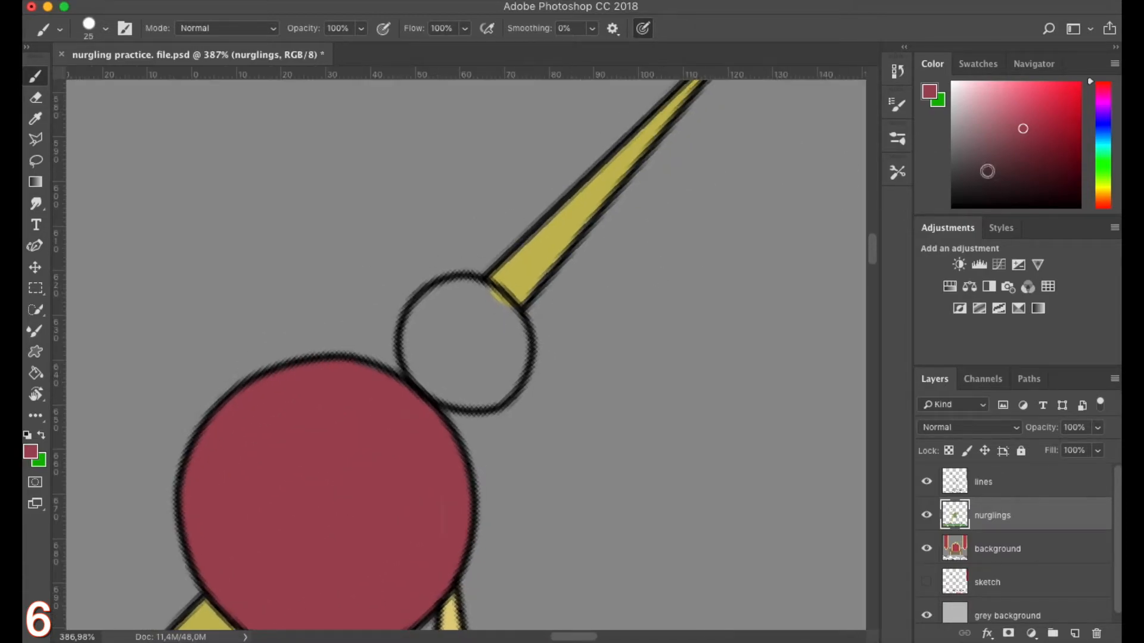
pyautogui.click(1103, 136)
pyautogui.moveTo(480, 298); pyautogui.dragTo(469, 309)
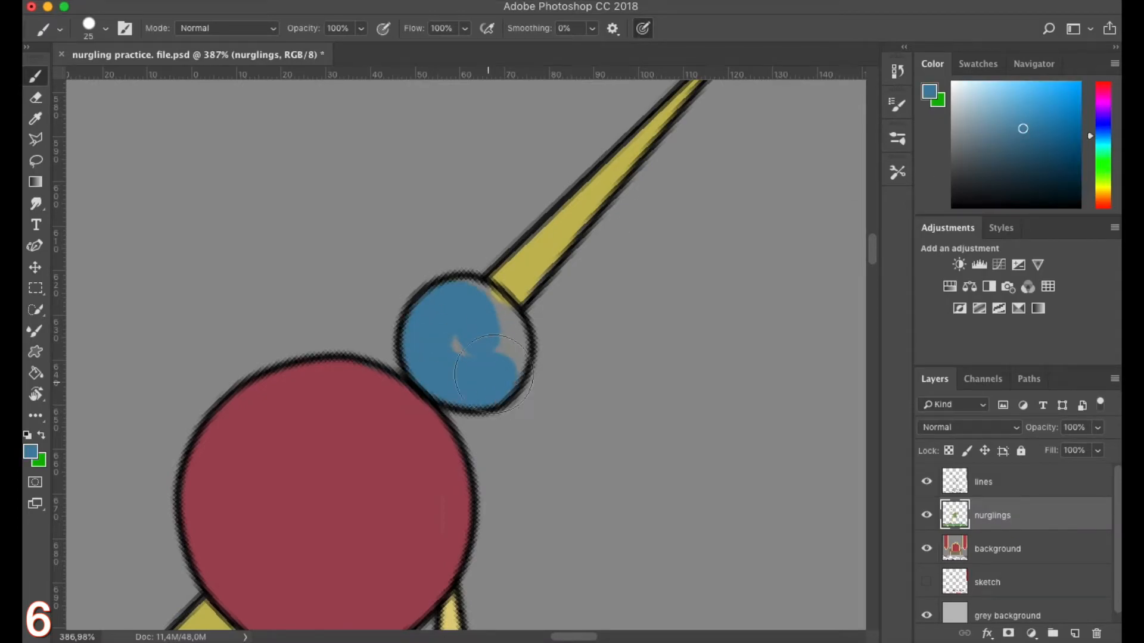
# Pick a muted tan foreground colour for the crowned nurgling's horns
pyautogui.scroll(-10, 491, 283)
pyautogui.scroll(3, 438, 387)
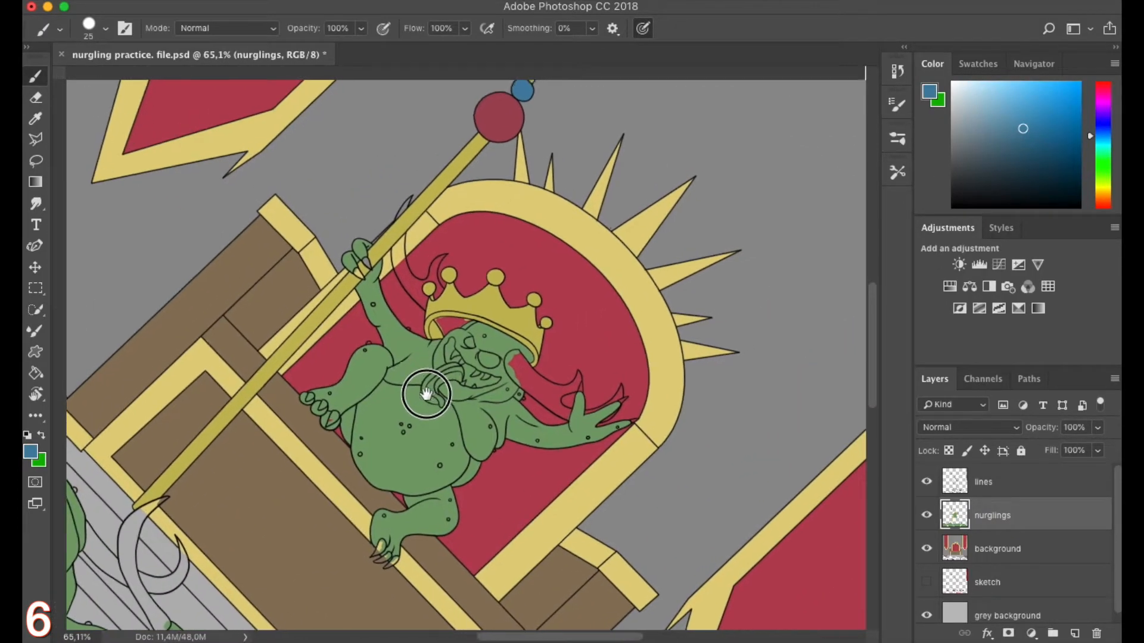
pyautogui.scroll(2, 493, 304)
pyautogui.click(1103, 186)
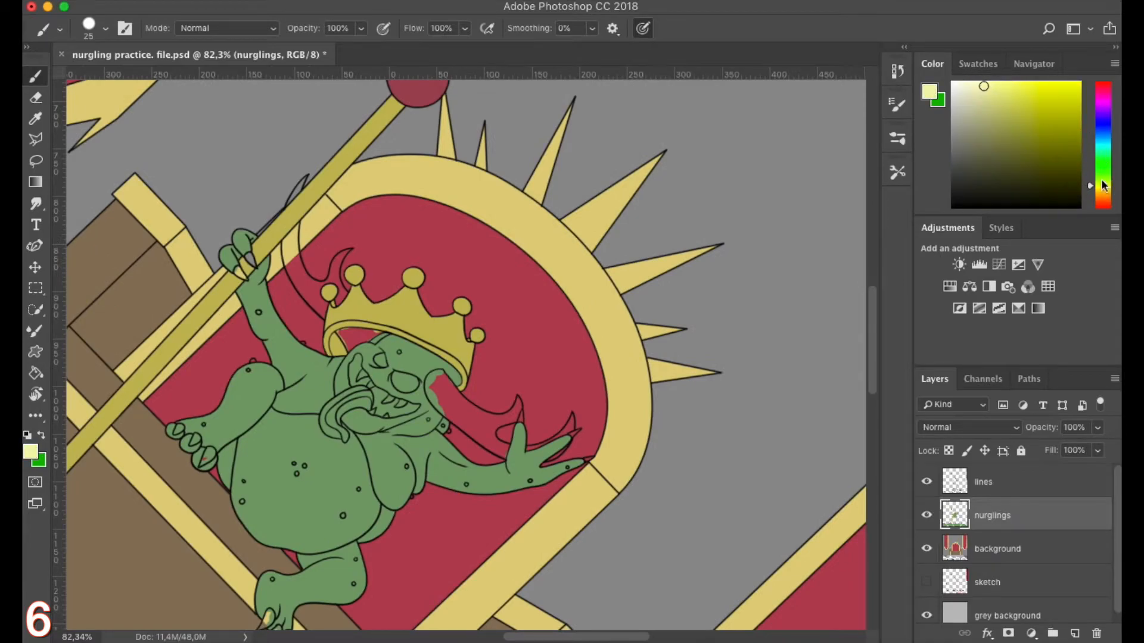
pyautogui.moveTo(1104, 189); pyautogui.dragTo(1104, 193)
pyautogui.click(991, 107)
# Paint the base and upper edge of the horn beside the crown tan using a 7 px brush, following its outline
pyautogui.scroll(5, 438, 399)
pyautogui.press('[')
pyautogui.press('[')
pyautogui.press('[')
pyautogui.press('[')
pyautogui.press('[')
pyautogui.press('[')
pyautogui.scroll(4, 438, 405)
pyautogui.moveTo(461, 352)
pyautogui.mouseDown()
pyautogui.moveTo(403, 353)
pyautogui.moveTo(371, 521)
pyautogui.moveTo(480, 359)
pyautogui.moveTo(538, 443)
pyautogui.mouseUp()
pyautogui.scroll(-3, 476, 382)
pyautogui.press('r')
pyautogui.moveTo(402, 598); pyautogui.dragTo(686, 477)
pyautogui.moveTo(691, 233); pyautogui.dragTo(607, 332)
pyautogui.moveTo(673, 262); pyautogui.dragTo(548, 374)
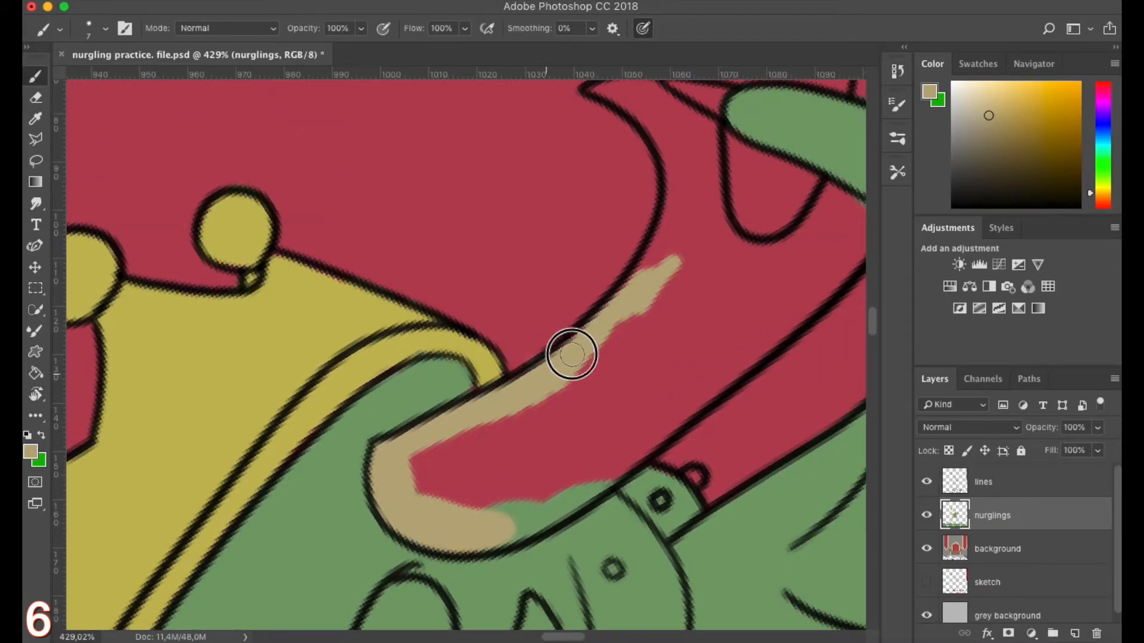
# Paint the crowned nurgling's antler beige along its edges, from the head out to the lower prong beside the raised hand
pyautogui.moveTo(503, 534)
pyautogui.mouseDown()
pyautogui.moveTo(604, 476)
pyautogui.moveTo(689, 398)
pyautogui.mouseUp()
pyautogui.moveTo(650, 362); pyautogui.dragTo(476, 504)
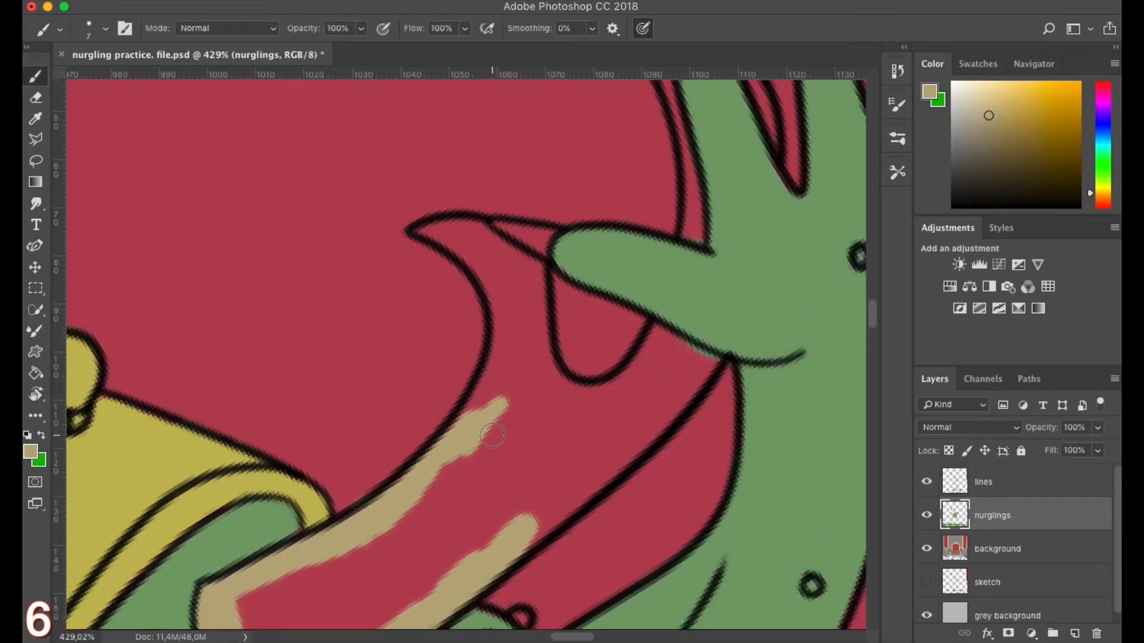
pyautogui.moveTo(704, 365)
pyautogui.mouseDown()
pyautogui.moveTo(660, 418)
pyautogui.moveTo(506, 554)
pyautogui.mouseUp()
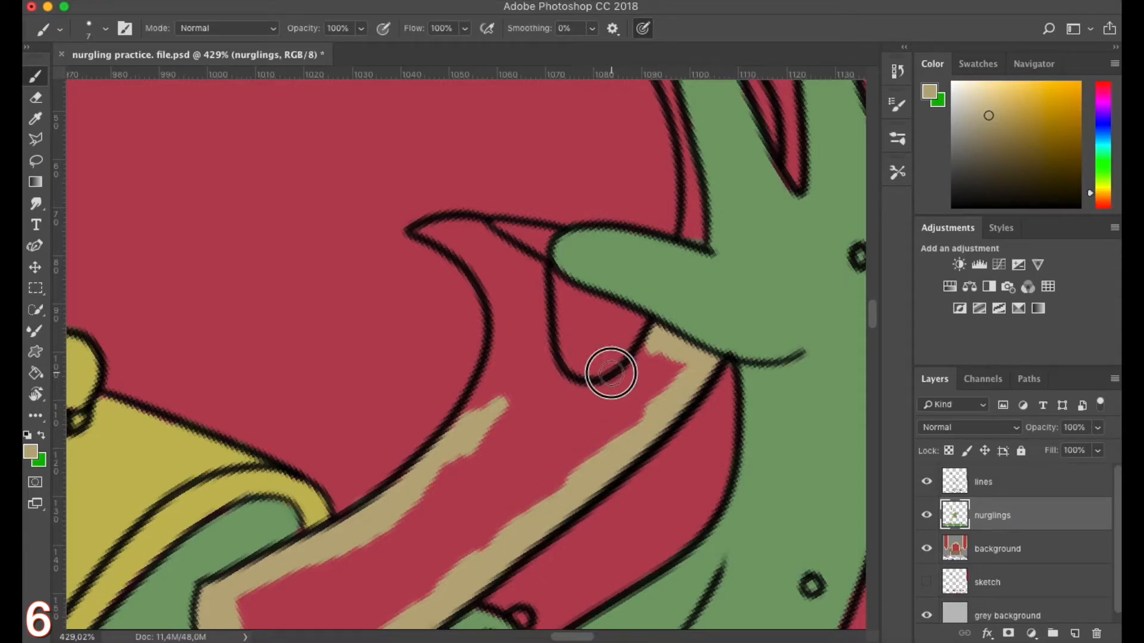
pyautogui.moveTo(605, 375); pyautogui.dragTo(629, 387)
pyautogui.moveTo(431, 225)
pyautogui.mouseDown()
pyautogui.moveTo(473, 276)
pyautogui.moveTo(567, 312)
pyautogui.moveTo(632, 445)
pyautogui.mouseUp()
pyautogui.moveTo(493, 284)
pyautogui.mouseDown()
pyautogui.moveTo(547, 402)
pyautogui.moveTo(509, 478)
pyautogui.mouseUp()
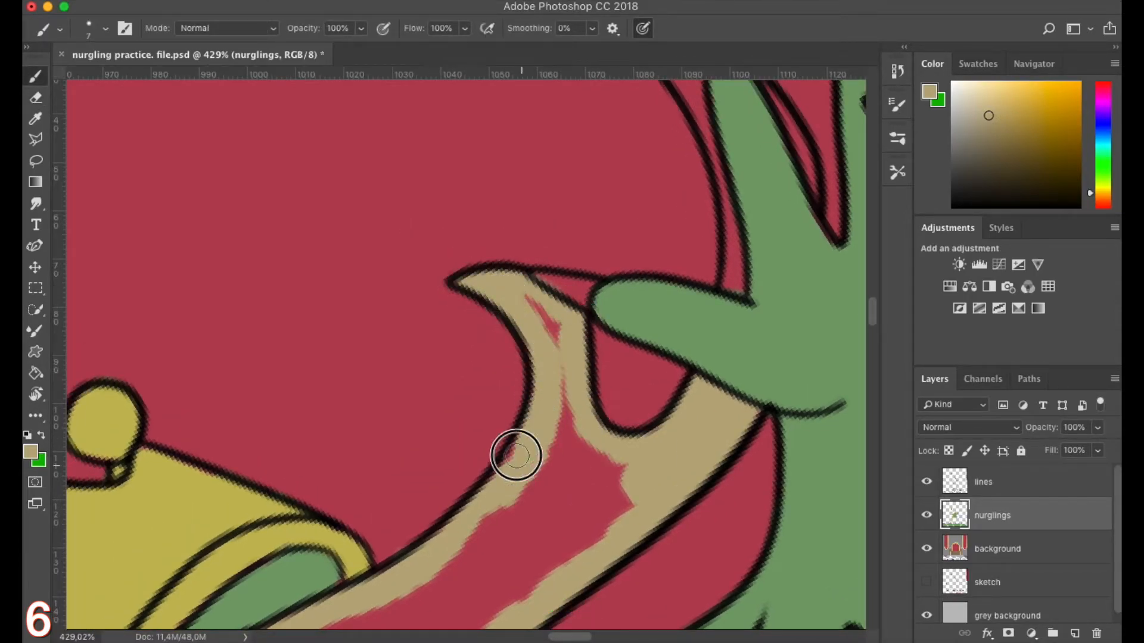
# Fill the antler's lower prong and the upper prong behind the raised fingers with the same beige
pyautogui.moveTo(555, 391); pyautogui.dragTo(558, 447)
pyautogui.moveTo(600, 279)
pyautogui.mouseDown()
pyautogui.moveTo(460, 539)
pyautogui.moveTo(587, 290)
pyautogui.mouseUp()
pyautogui.moveTo(475, 535); pyautogui.dragTo(485, 498)
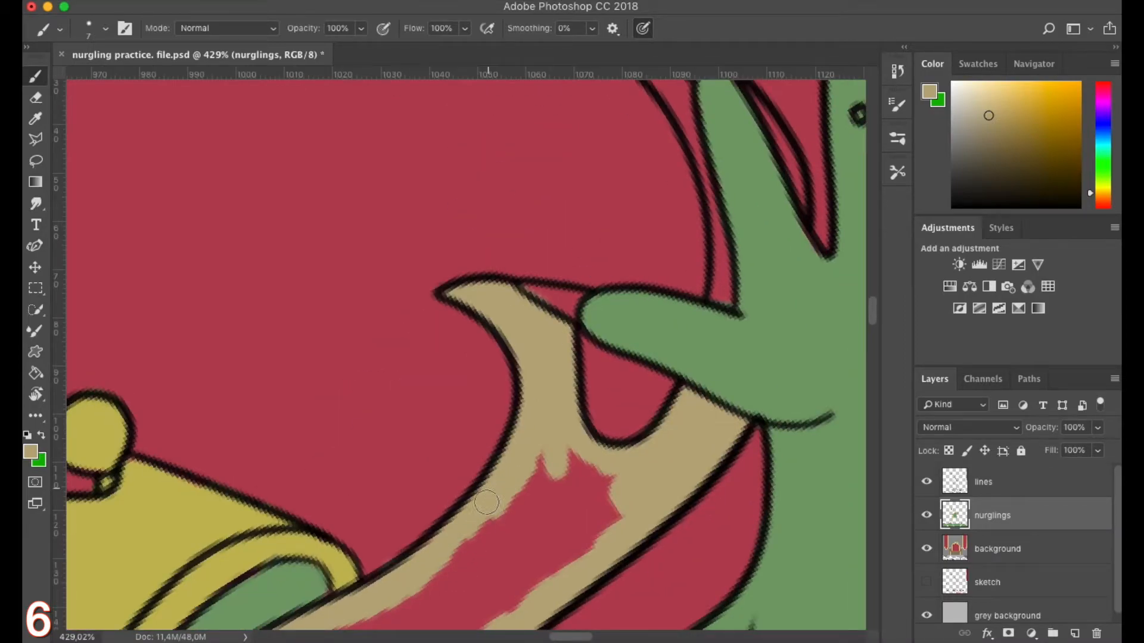
pyautogui.moveTo(587, 280); pyautogui.dragTo(491, 512)
pyautogui.moveTo(523, 250); pyautogui.dragTo(576, 307)
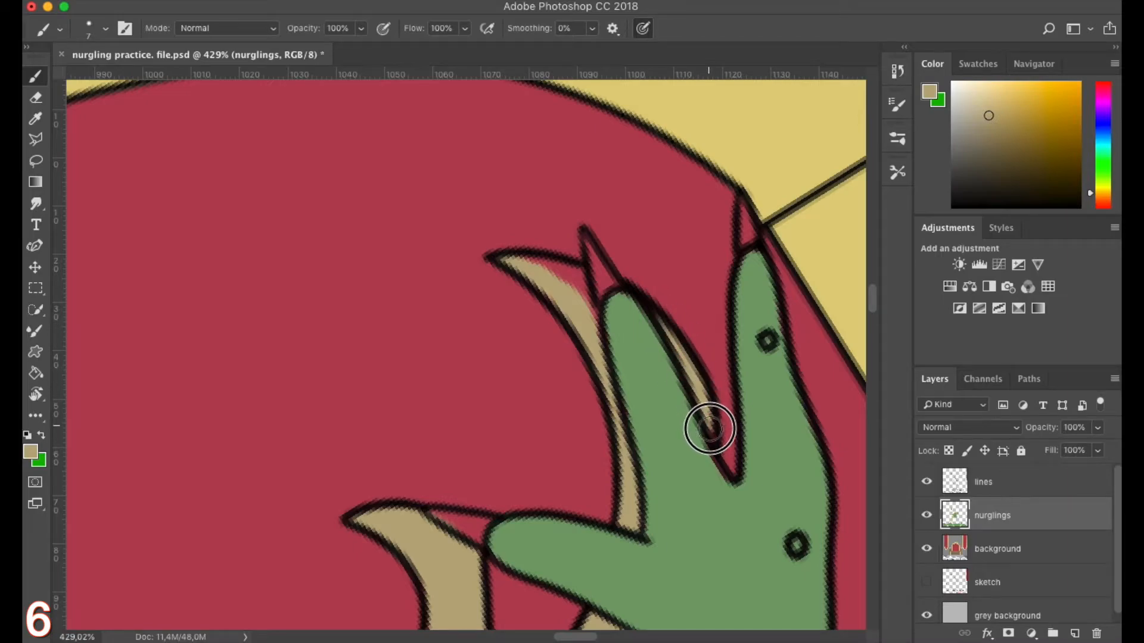
pyautogui.scroll(-5, 592, 317)
pyautogui.scroll(5, 494, 410)
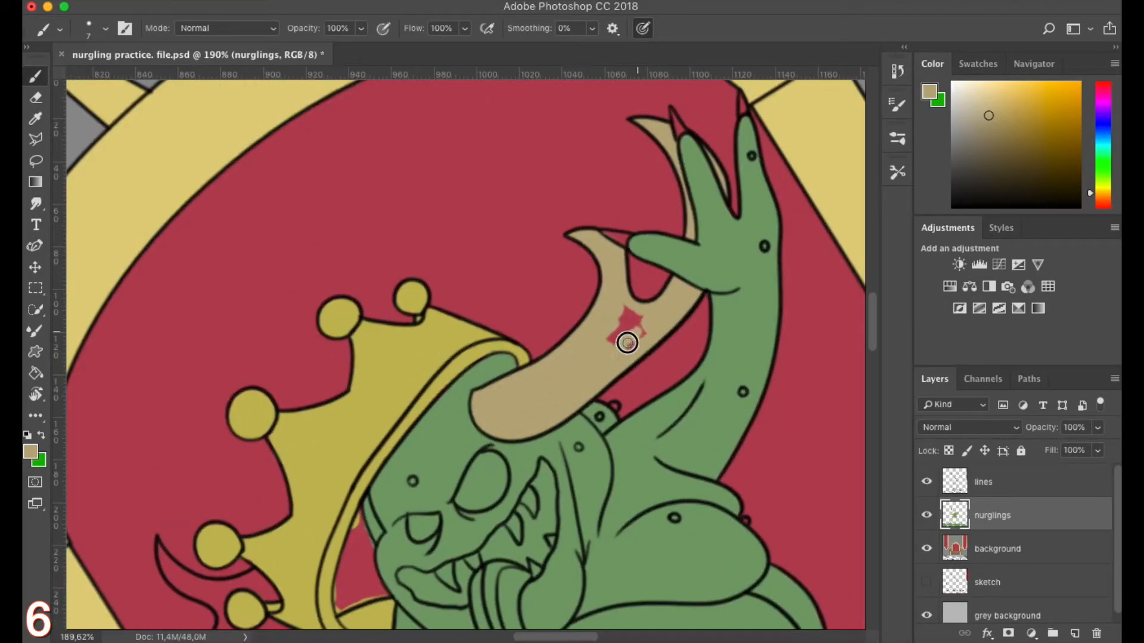
# Paint the opposite antler beige inside the crown's opening and along the prong behind the crown's balls
pyautogui.scroll(4, 485, 417)
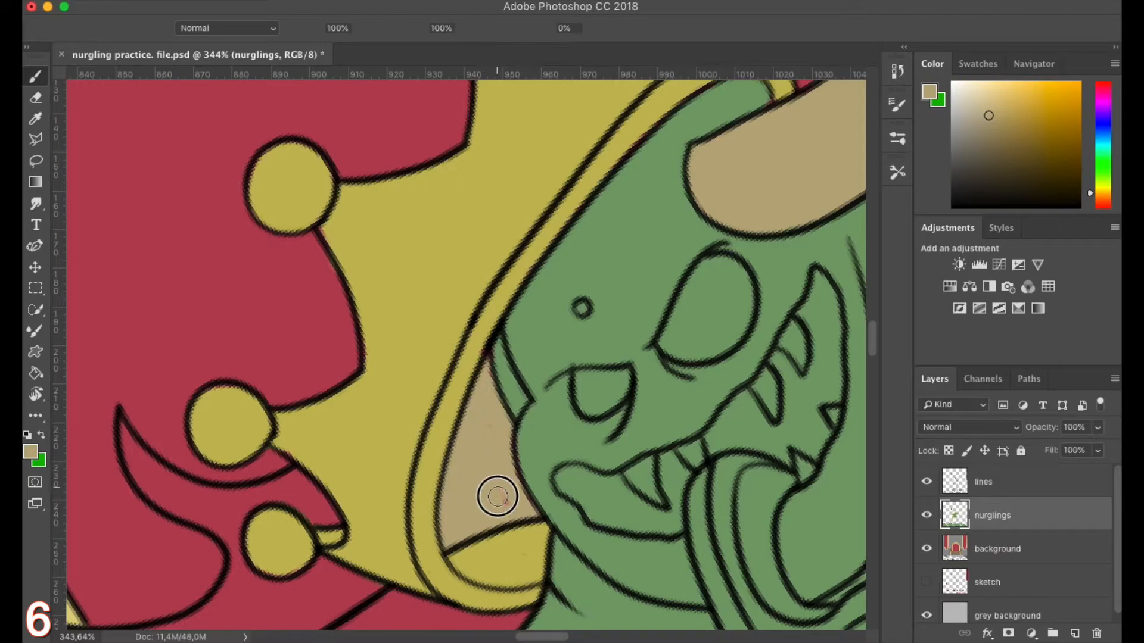
pyautogui.hscroll(-5, 395, 503)
pyautogui.scroll(-3, 417, 357)
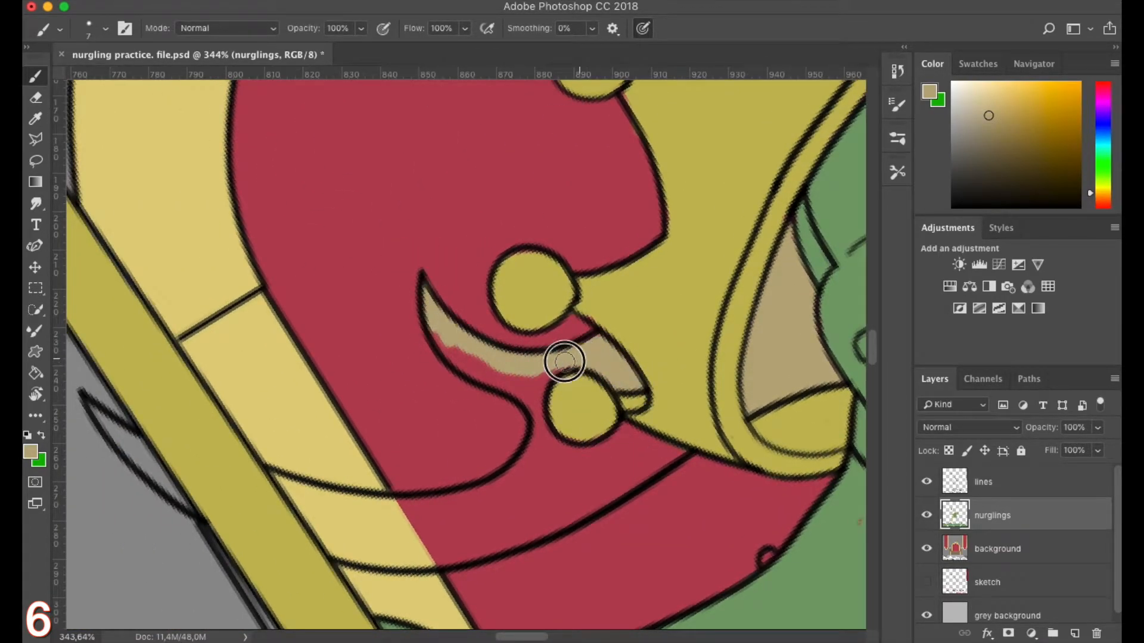
pyautogui.moveTo(582, 363)
pyautogui.mouseDown()
pyautogui.moveTo(534, 388)
pyautogui.moveTo(442, 341)
pyautogui.mouseUp()
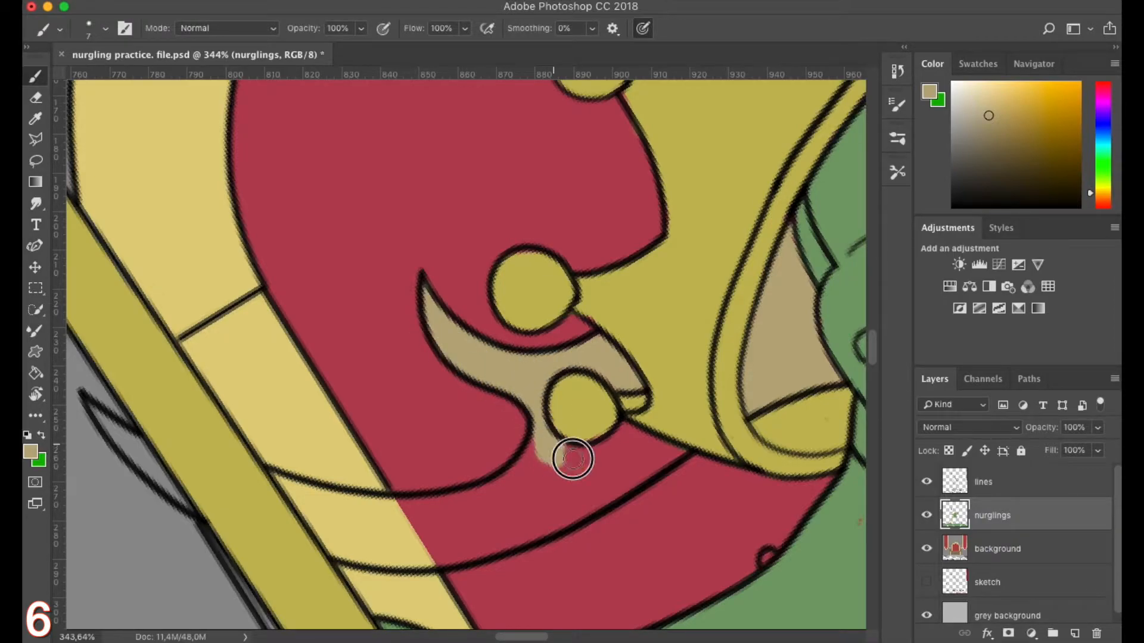
pyautogui.moveTo(619, 488)
pyautogui.mouseDown()
pyautogui.moveTo(530, 471)
pyautogui.moveTo(495, 495)
pyautogui.moveTo(521, 508)
pyautogui.moveTo(623, 458)
pyautogui.moveTo(493, 456)
pyautogui.moveTo(559, 493)
pyautogui.moveTo(708, 464)
pyautogui.mouseUp()
# Continue the beige along the opposite antler's beam and its tip beyond the golden pole
pyautogui.hscroll(-3, 453, 515)
pyautogui.scroll(-1, 459, 477)
pyautogui.moveTo(468, 419)
pyautogui.mouseDown()
pyautogui.moveTo(533, 438)
pyautogui.moveTo(625, 442)
pyautogui.moveTo(672, 428)
pyautogui.moveTo(508, 446)
pyautogui.moveTo(510, 465)
pyautogui.moveTo(642, 463)
pyautogui.mouseUp()
pyautogui.moveTo(554, 419); pyautogui.dragTo(710, 428)
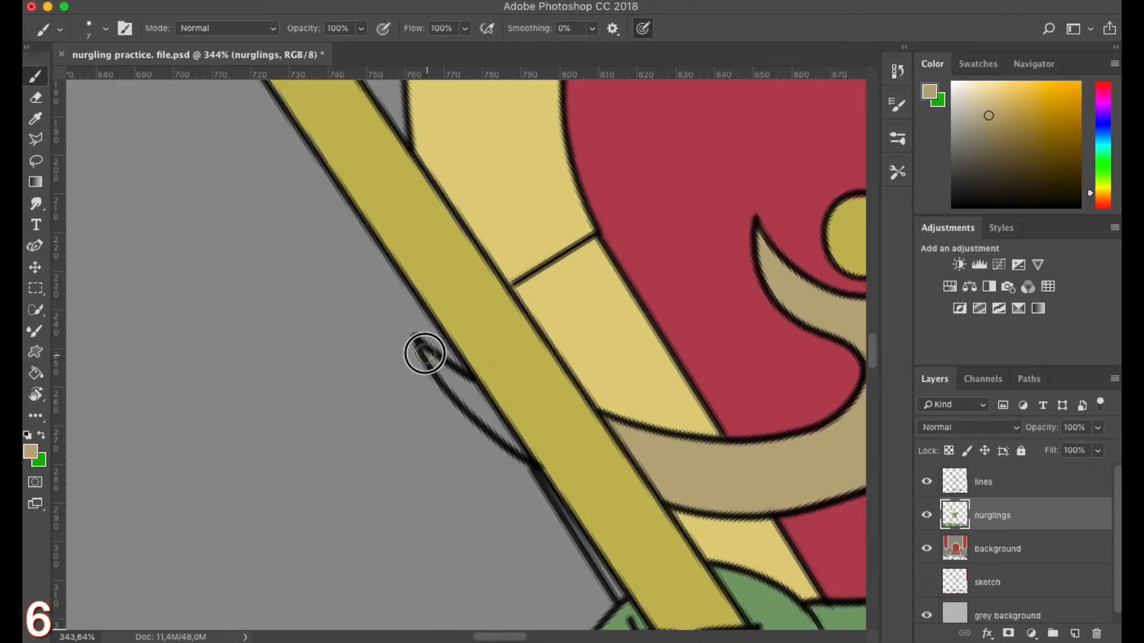
pyautogui.moveTo(509, 378); pyautogui.dragTo(393, 378)
pyautogui.moveTo(560, 373); pyautogui.dragTo(608, 265)
pyautogui.moveTo(534, 412); pyautogui.dragTo(596, 411)
# Rotate the canvas and paint the horn on the next nurgling beige
pyautogui.press('r')
pyautogui.moveTo(405, 553)
pyautogui.mouseDown()
pyautogui.moveTo(364, 494)
pyautogui.moveTo(322, 305)
pyautogui.mouseUp()
pyautogui.moveTo(274, 140); pyautogui.dragTo(331, 140)
pyautogui.press('b')
pyautogui.moveTo(266, 425)
pyautogui.mouseDown()
pyautogui.moveTo(416, 350)
pyautogui.moveTo(402, 376)
pyautogui.moveTo(265, 411)
pyautogui.moveTo(135, 546)
pyautogui.moveTo(130, 593)
pyautogui.mouseUp()
pyautogui.moveTo(211, 573); pyautogui.dragTo(368, 330)
pyautogui.moveTo(276, 353)
pyautogui.mouseDown()
pyautogui.moveTo(264, 477)
pyautogui.moveTo(337, 531)
pyautogui.moveTo(421, 480)
pyautogui.moveTo(419, 381)
pyautogui.mouseUp()
pyautogui.moveTo(501, 155)
pyautogui.mouseDown()
pyautogui.moveTo(312, 375)
pyautogui.moveTo(435, 230)
pyautogui.mouseUp()
# Fill the large pointed horn overlapping the dark grey wall with beige, using a 20 px brush
pyautogui.scroll(-10, 355, 513)
pyautogui.moveTo(438, 352)
pyautogui.mouseDown()
pyautogui.moveTo(357, 332)
pyautogui.moveTo(387, 459)
pyautogui.moveTo(632, 519)
pyautogui.moveTo(461, 350)
pyautogui.moveTo(613, 430)
pyautogui.moveTo(771, 488)
pyautogui.mouseUp()
pyautogui.moveTo(714, 447); pyautogui.dragTo(473, 518)
pyautogui.moveTo(666, 387); pyautogui.dragTo(562, 477)
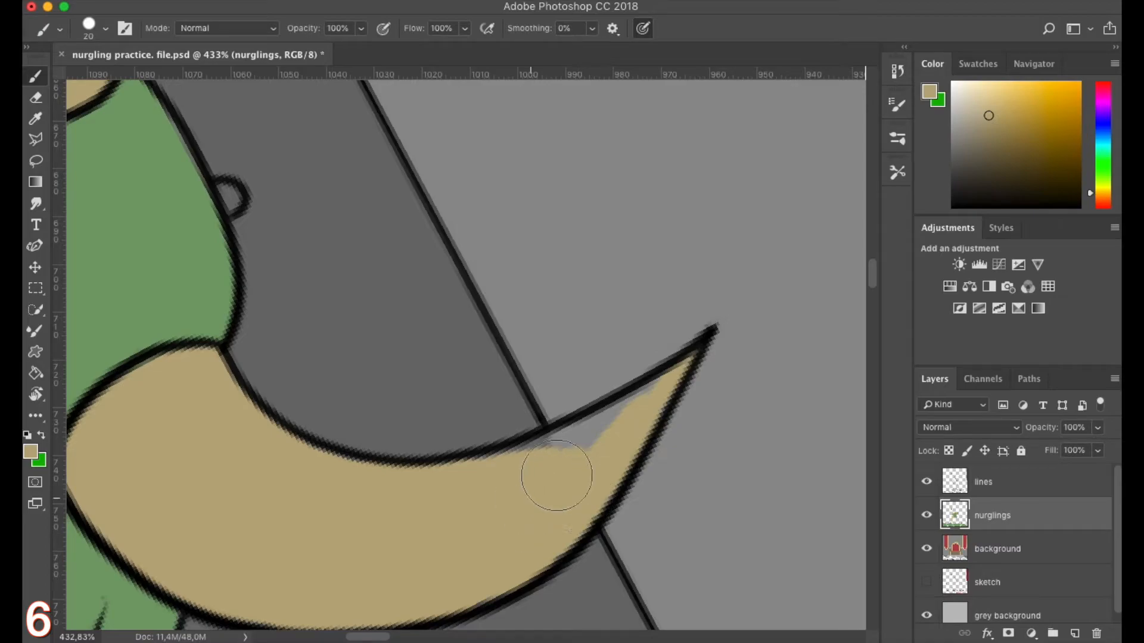
# Paint the hooked horn in front of the light grey stone beige, from its tip toward the green body
pyautogui.scroll(-5, 477, 477)
pyautogui.moveTo(463, 531)
pyautogui.mouseDown()
pyautogui.moveTo(498, 450)
pyautogui.moveTo(298, 485)
pyautogui.mouseUp()
pyautogui.scroll(4, 518, 369)
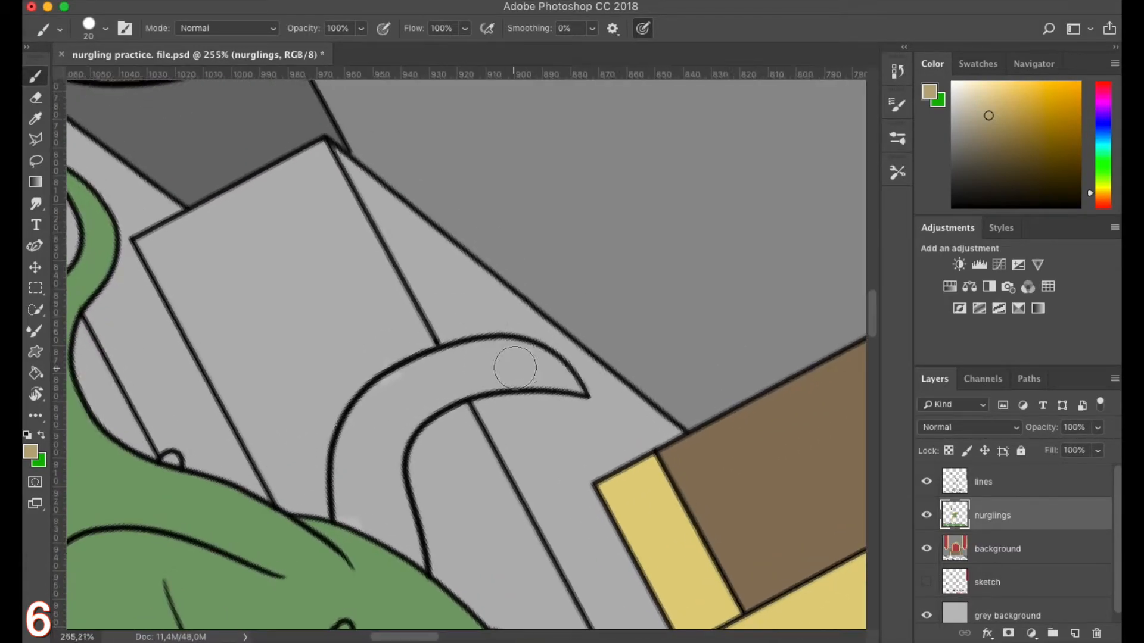
pyautogui.moveTo(563, 388); pyautogui.dragTo(579, 396)
pyautogui.moveTo(477, 353)
pyautogui.mouseDown()
pyautogui.moveTo(409, 370)
pyautogui.moveTo(299, 449)
pyautogui.moveTo(281, 562)
pyautogui.mouseUp()
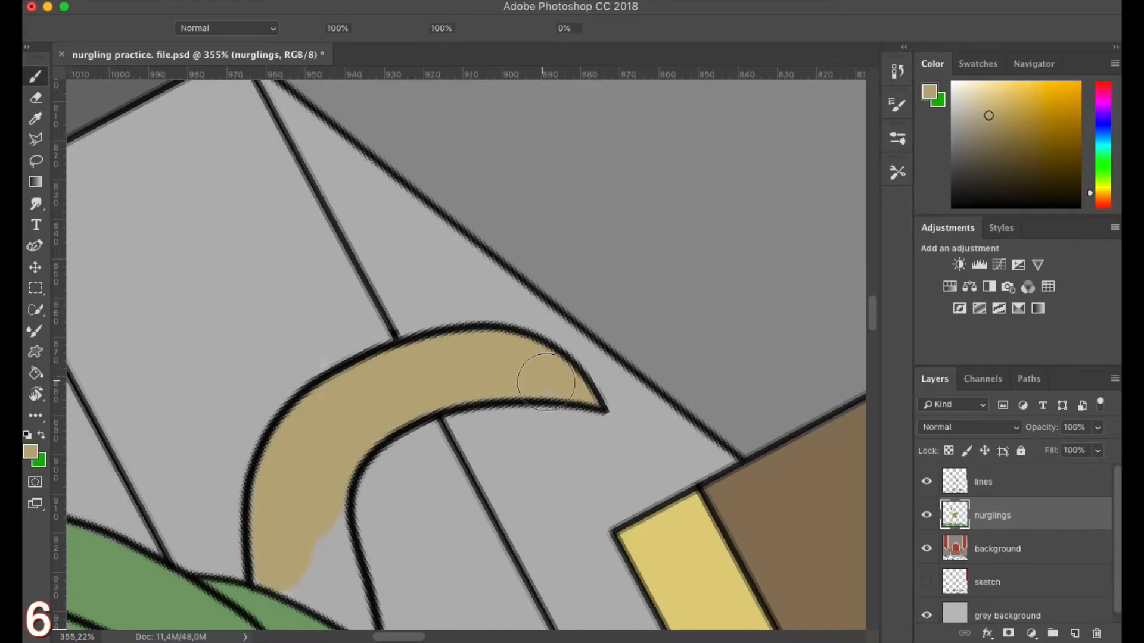
# Rotate the canvas and complete the hooked horn's beige fill at its base beside the green body
pyautogui.scroll(-8, 349, 444)
pyautogui.press('r')
pyautogui.moveTo(228, 517); pyautogui.dragTo(173, 344)
pyautogui.scroll(6, 322, 386)
pyautogui.moveTo(327, 394); pyautogui.dragTo(334, 427)
pyautogui.scroll(3, 337, 407)
pyautogui.moveTo(359, 477); pyautogui.dragTo(378, 365)
# Paint the horn emerging beneath the green body beige, resampling the horn colour from the artwork
pyautogui.scroll(-4, 327, 523)
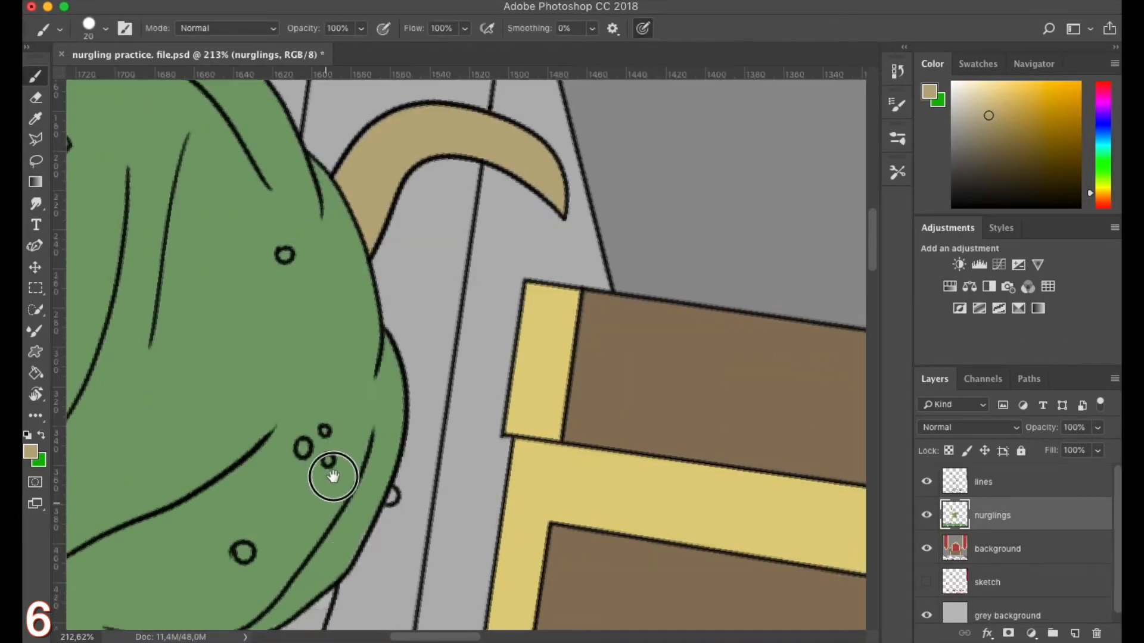
pyautogui.scroll(3, 324, 421)
pyautogui.moveTo(324, 421); pyautogui.dragTo(417, 331)
pyautogui.moveTo(410, 389)
pyautogui.mouseDown()
pyautogui.moveTo(383, 383)
pyautogui.moveTo(319, 572)
pyautogui.mouseUp()
pyautogui.keyDown('alt'); pyautogui.click(338, 347); pyautogui.keyUp('alt')
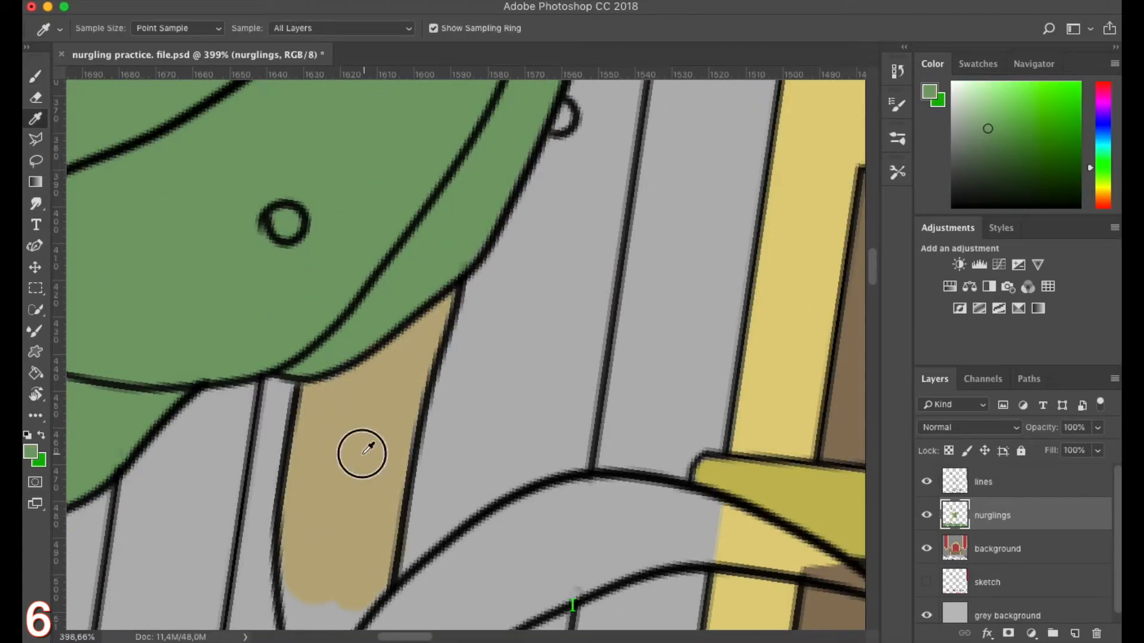
pyautogui.keyDown('alt'); pyautogui.click(370, 442); pyautogui.keyUp('alt')
# Paint the long horn crossing the yellow trim beige and erase the stray paint at its edge
pyautogui.moveTo(541, 549); pyautogui.dragTo(398, 385)
pyautogui.moveTo(725, 429)
pyautogui.mouseDown()
pyautogui.moveTo(587, 360)
pyautogui.moveTo(455, 350)
pyautogui.moveTo(268, 465)
pyautogui.moveTo(529, 375)
pyautogui.mouseUp()
pyautogui.press('e')
pyautogui.moveTo(734, 445); pyautogui.dragTo(705, 437)
pyautogui.press('b')
pyautogui.moveTo(393, 536)
pyautogui.mouseDown()
pyautogui.moveTo(498, 367)
pyautogui.moveTo(465, 438)
pyautogui.mouseUp()
# Rotate the canvas and fill the two crossing horns in front of the stone steps with beige
pyautogui.press('r')
pyautogui.moveTo(478, 213); pyautogui.dragTo(454, 235)
pyautogui.moveTo(498, 281)
pyautogui.mouseDown()
pyautogui.moveTo(453, 342)
pyautogui.moveTo(386, 342)
pyautogui.mouseUp()
pyautogui.moveTo(390, 583); pyautogui.dragTo(405, 389)
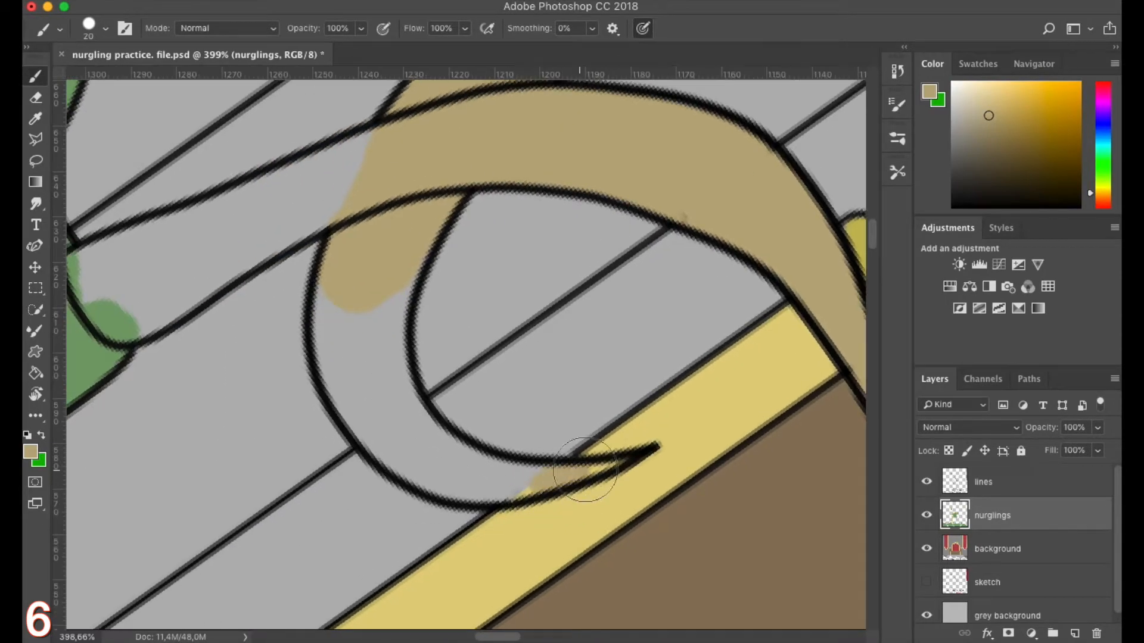
pyautogui.moveTo(331, 336)
pyautogui.mouseDown()
pyautogui.moveTo(393, 451)
pyautogui.moveTo(401, 261)
pyautogui.mouseUp()
pyautogui.moveTo(418, 452); pyautogui.dragTo(561, 542)
pyautogui.moveTo(227, 388)
pyautogui.mouseDown()
pyautogui.moveTo(345, 327)
pyautogui.moveTo(449, 317)
pyautogui.moveTo(263, 423)
pyautogui.mouseUp()
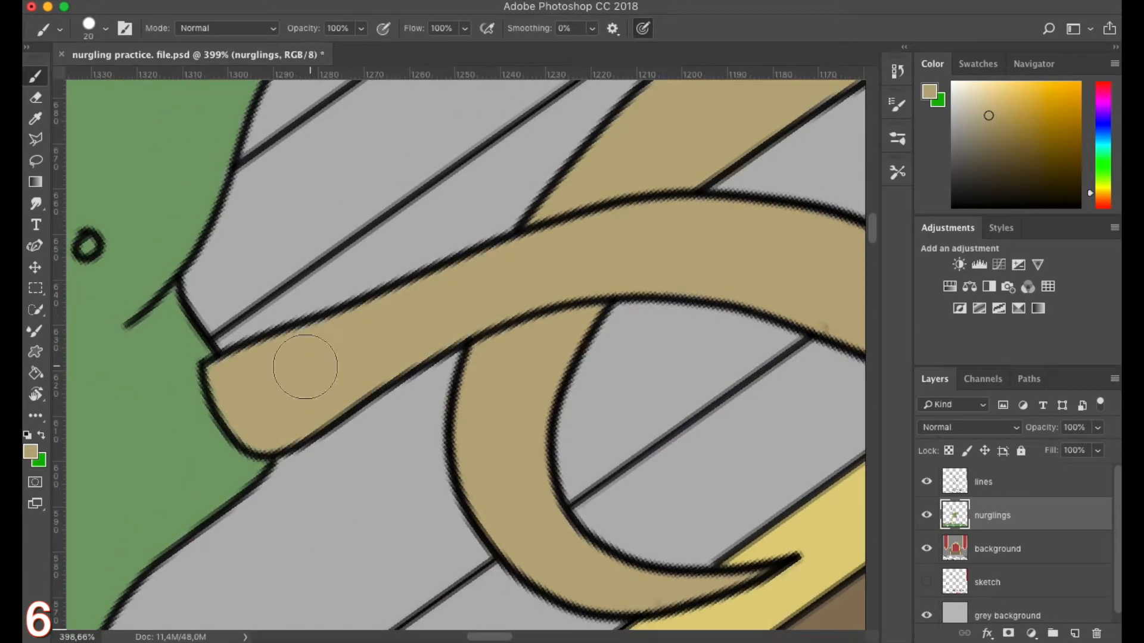
# Continue the beige fill on the next horn section beside the green bodies
pyautogui.scroll(-5, 323, 363)
pyautogui.moveTo(286, 471); pyautogui.dragTo(565, 352)
pyautogui.scroll(5, 426, 360)
pyautogui.moveTo(408, 380)
pyautogui.mouseDown()
pyautogui.moveTo(381, 414)
pyautogui.moveTo(383, 327)
pyautogui.moveTo(371, 379)
pyautogui.mouseUp()
pyautogui.moveTo(578, 280); pyautogui.dragTo(614, 271)
pyautogui.moveTo(645, 378); pyautogui.dragTo(399, 453)
pyautogui.moveTo(395, 325)
pyautogui.mouseDown()
pyautogui.moveTo(503, 278)
pyautogui.moveTo(612, 292)
pyautogui.moveTo(508, 332)
pyautogui.moveTo(621, 379)
pyautogui.mouseUp()
# Rotate the canvas and fill the curved horn overlapping the green body and the yellow trim with beige
pyautogui.press('r')
pyautogui.moveTo(378, 505)
pyautogui.mouseDown()
pyautogui.moveTo(278, 506)
pyautogui.moveTo(251, 334)
pyautogui.mouseUp()
pyautogui.moveTo(326, 576)
pyautogui.mouseDown()
pyautogui.moveTo(386, 373)
pyautogui.moveTo(359, 399)
pyautogui.mouseUp()
pyautogui.press('alt+super+y')
pyautogui.moveTo(271, 545); pyautogui.dragTo(264, 543)
pyautogui.moveTo(357, 531); pyautogui.dragTo(534, 376)
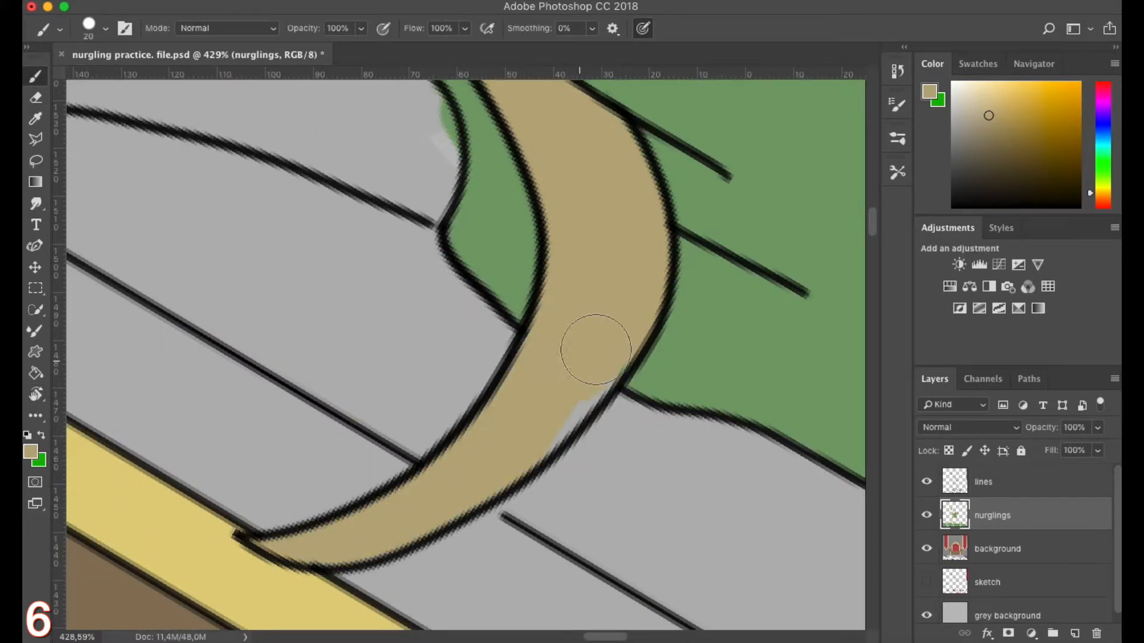
# Fill the long arched horn that reaches over the yellow trim onto the brown throne base with beige
pyautogui.moveTo(230, 315)
pyautogui.mouseDown()
pyautogui.moveTo(399, 480)
pyautogui.moveTo(512, 616)
pyautogui.mouseUp()
pyautogui.moveTo(424, 338)
pyautogui.mouseDown()
pyautogui.moveTo(577, 360)
pyautogui.moveTo(683, 410)
pyautogui.moveTo(716, 461)
pyautogui.moveTo(459, 396)
pyautogui.moveTo(243, 384)
pyautogui.moveTo(380, 331)
pyautogui.moveTo(273, 446)
pyautogui.mouseUp()
pyautogui.scroll(-2, 429, 357)
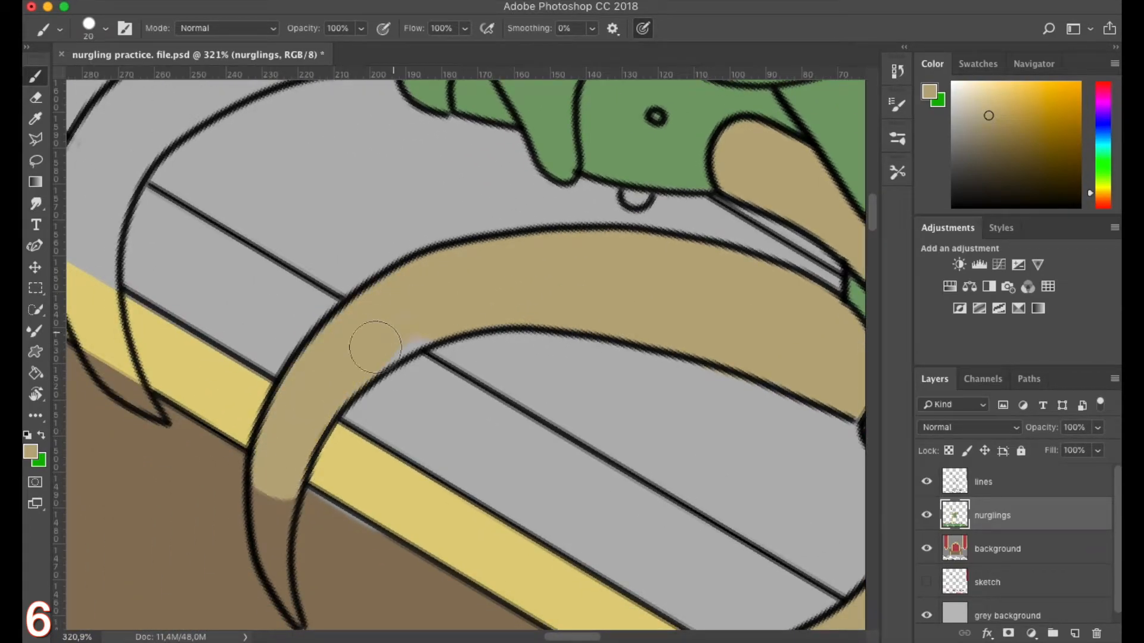
pyautogui.scroll(-2, 319, 385)
pyautogui.moveTo(230, 388); pyautogui.dragTo(203, 474)
pyautogui.moveTo(291, 289); pyautogui.dragTo(345, 506)
# Fill the neighbouring arched horn with beige from its tip over the trim to the green nurgling's head
pyautogui.scroll(3, 238, 383)
pyautogui.moveTo(233, 384); pyautogui.dragTo(218, 436)
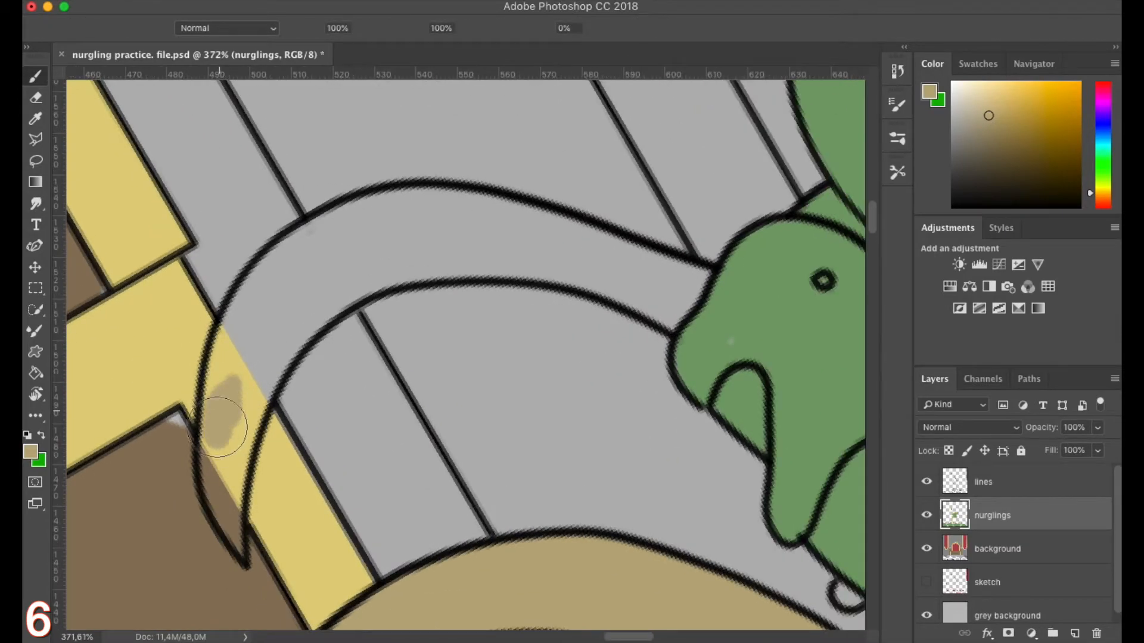
pyautogui.moveTo(272, 355)
pyautogui.mouseDown()
pyautogui.moveTo(396, 255)
pyautogui.moveTo(557, 248)
pyautogui.moveTo(630, 286)
pyautogui.mouseUp()
pyautogui.moveTo(346, 260)
pyautogui.mouseDown()
pyautogui.moveTo(273, 294)
pyautogui.moveTo(235, 359)
pyautogui.mouseUp()
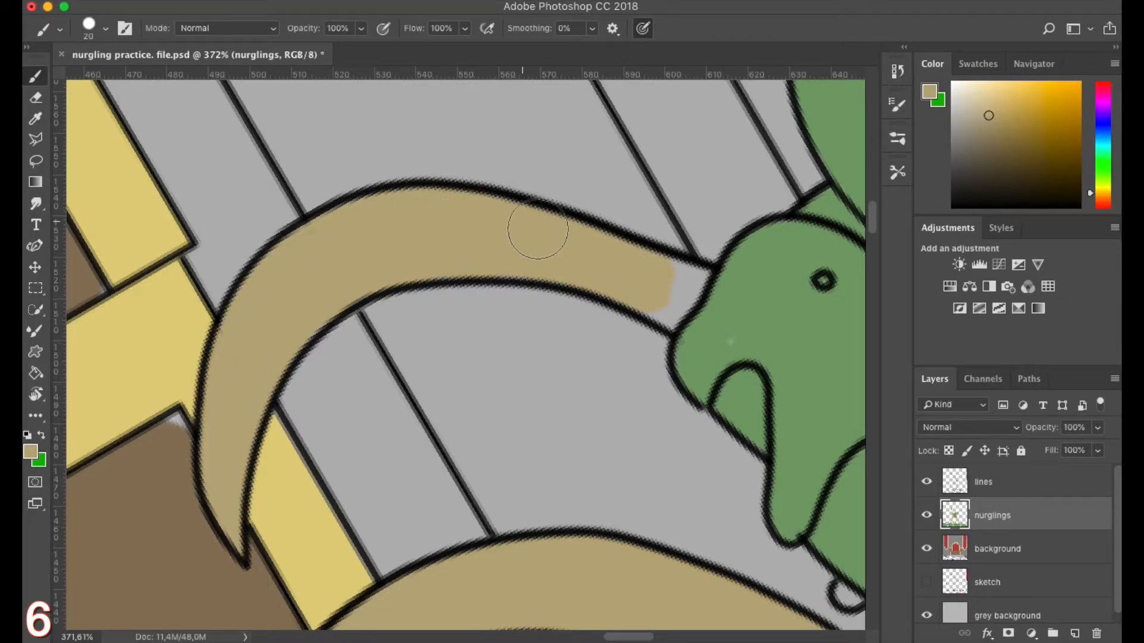
pyautogui.keyDown('alt'); pyautogui.click(715, 298); pyautogui.keyUp('alt')
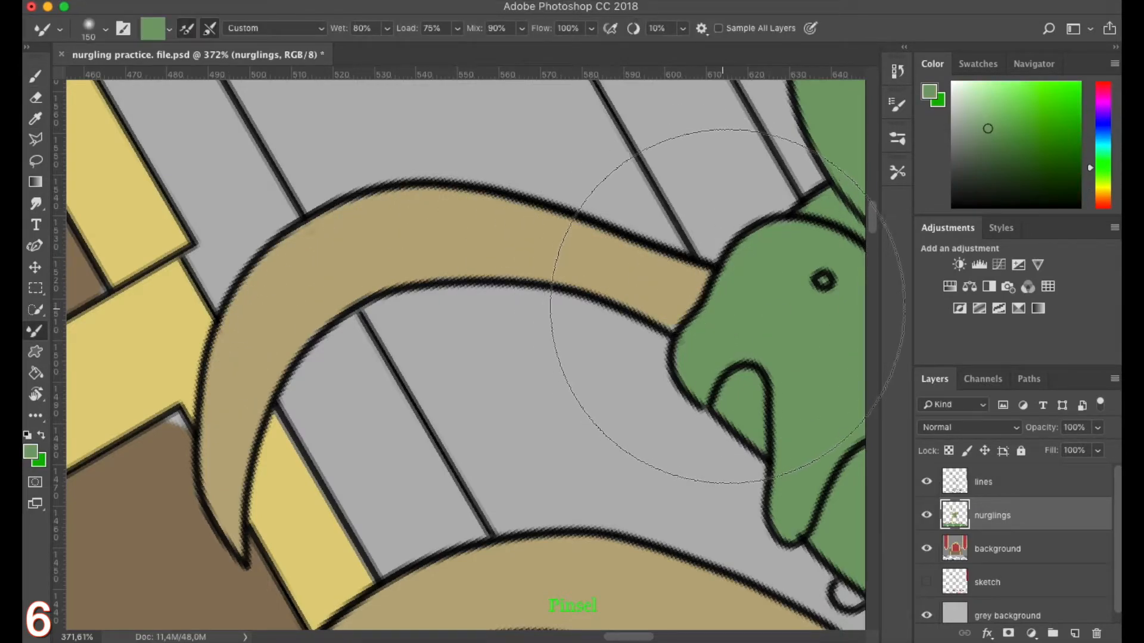
pyautogui.scroll(-10, 548, 294)
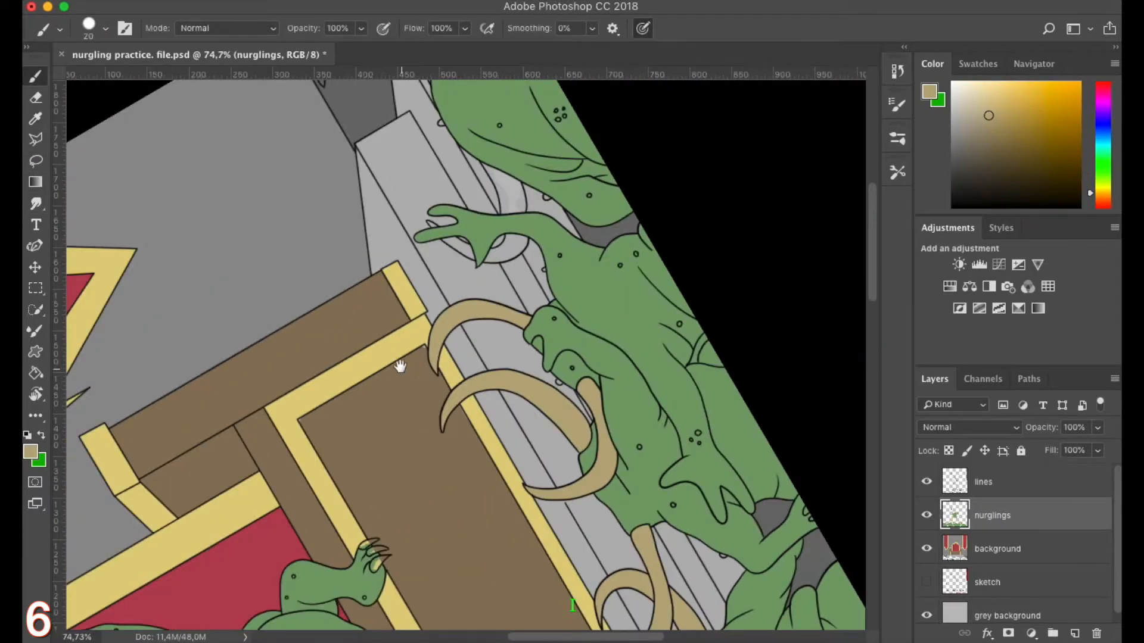
# Paint the horn parts visible behind and between the green hand's fingers beige
pyautogui.moveTo(401, 367); pyautogui.dragTo(397, 513)
pyautogui.scroll(10, 416, 376)
pyautogui.moveTo(412, 347); pyautogui.dragTo(437, 365)
pyautogui.moveTo(486, 421)
pyautogui.mouseDown()
pyautogui.moveTo(531, 429)
pyautogui.moveTo(524, 452)
pyautogui.moveTo(589, 492)
pyautogui.mouseUp()
pyautogui.moveTo(690, 485)
pyautogui.mouseDown()
pyautogui.moveTo(671, 467)
pyautogui.moveTo(740, 409)
pyautogui.moveTo(733, 488)
pyautogui.moveTo(739, 441)
pyautogui.mouseUp()
pyautogui.moveTo(758, 360)
pyautogui.mouseDown()
pyautogui.moveTo(664, 511)
pyautogui.moveTo(482, 551)
pyautogui.moveTo(538, 595)
pyautogui.moveTo(594, 527)
pyautogui.moveTo(588, 434)
pyautogui.moveTo(534, 490)
pyautogui.moveTo(528, 557)
pyautogui.moveTo(575, 507)
pyautogui.mouseUp()
# Extend the beige fill up the horn between the green body and the stone blocks
pyautogui.scroll(-5, 549, 455)
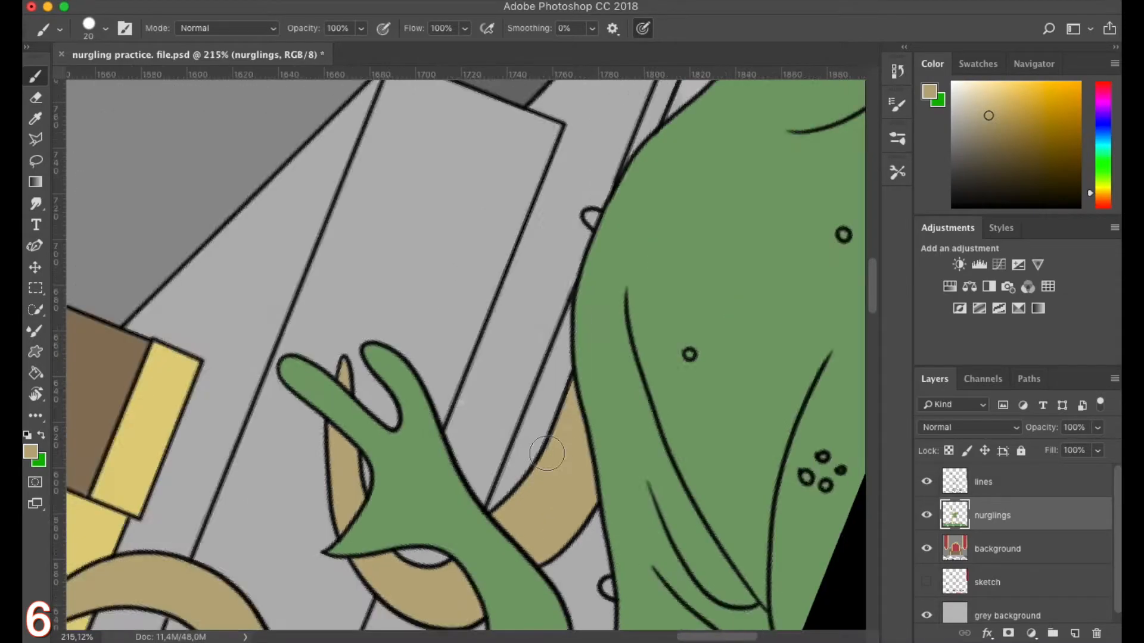
pyautogui.scroll(4, 560, 388)
pyautogui.moveTo(560, 358); pyautogui.dragTo(569, 489)
pyautogui.scroll(3, 567, 400)
pyautogui.moveTo(529, 572); pyautogui.dragTo(568, 381)
pyautogui.moveTo(506, 533); pyautogui.dragTo(593, 368)
# Fill the large hooked horn against the dark grey wall with beige up to its tip
pyautogui.scroll(5, 583, 389)
pyautogui.hscroll(-3, 583, 389)
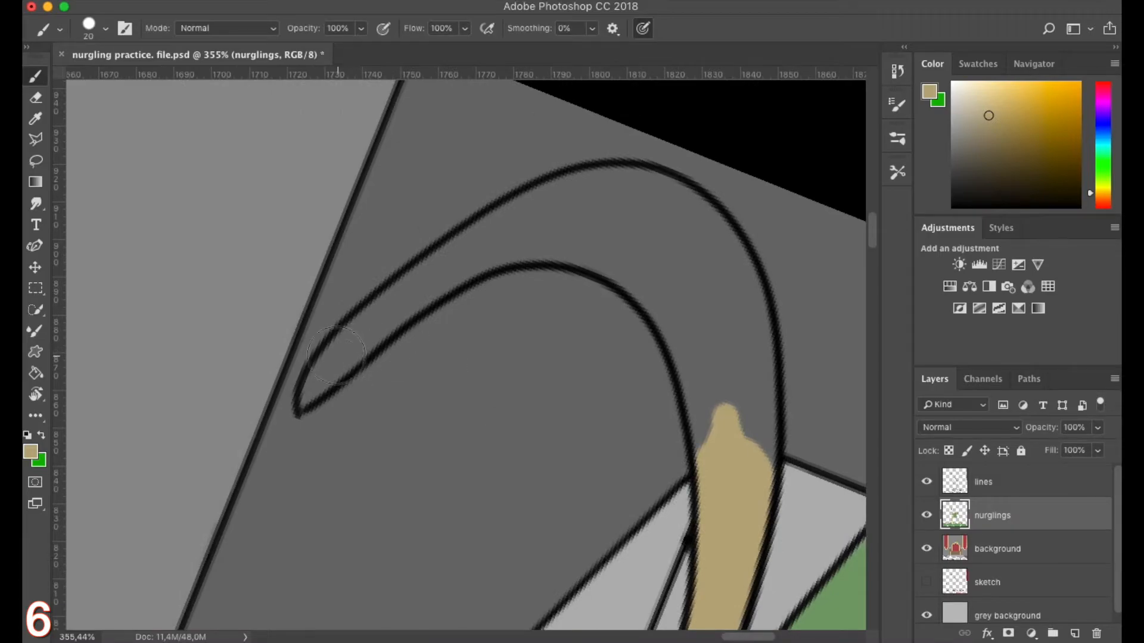
pyautogui.moveTo(322, 372)
pyautogui.mouseDown()
pyautogui.moveTo(596, 191)
pyautogui.moveTo(715, 238)
pyautogui.moveTo(745, 352)
pyautogui.moveTo(602, 247)
pyautogui.mouseUp()
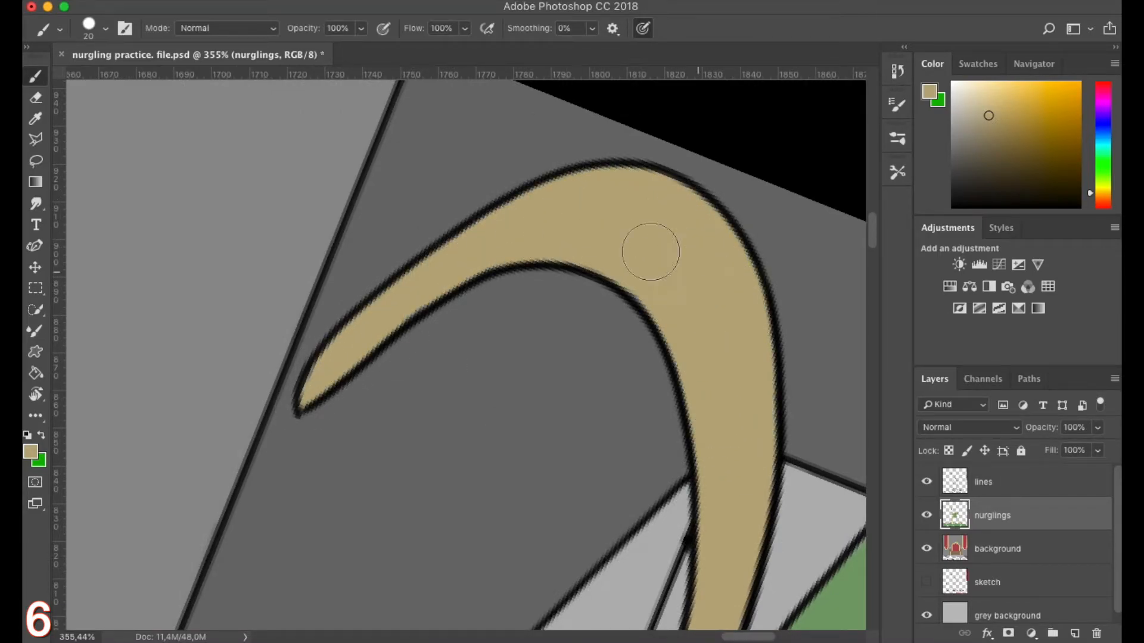
# Turn the canvas upright, choose a bright pinkish red, reduce the brush to 9 px and paint the crowned nurgling's eyes
pyautogui.scroll(-15, 475, 492)
pyautogui.press('r')
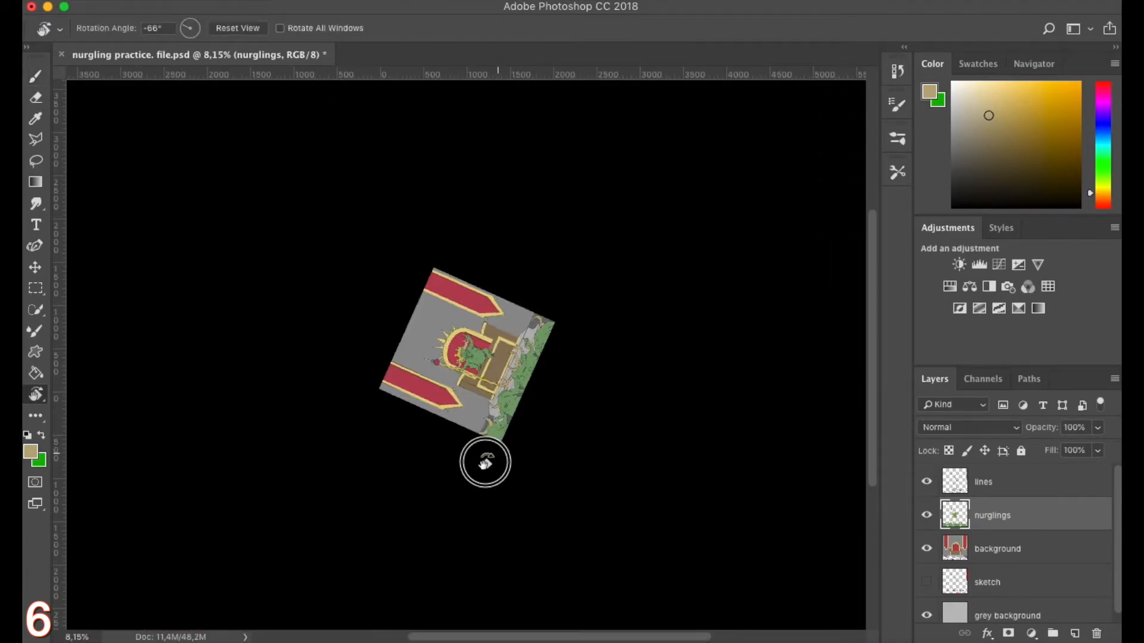
pyautogui.moveTo(493, 460); pyautogui.dragTo(377, 416)
pyautogui.scroll(8, 442, 456)
pyautogui.scroll(6, 487, 328)
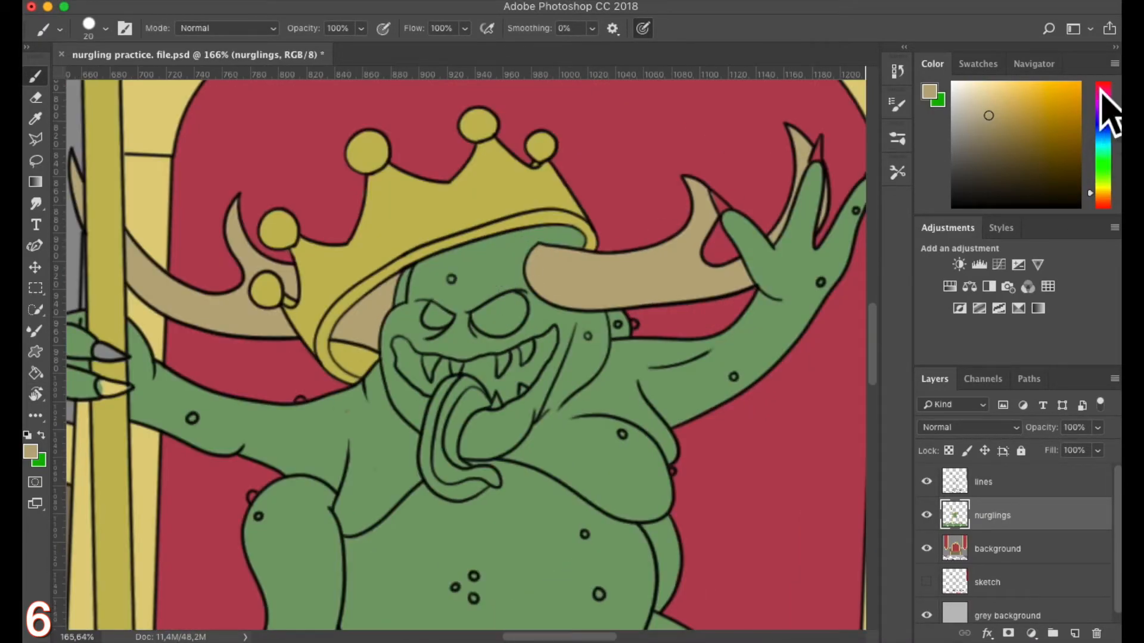
pyautogui.click(1102, 92)
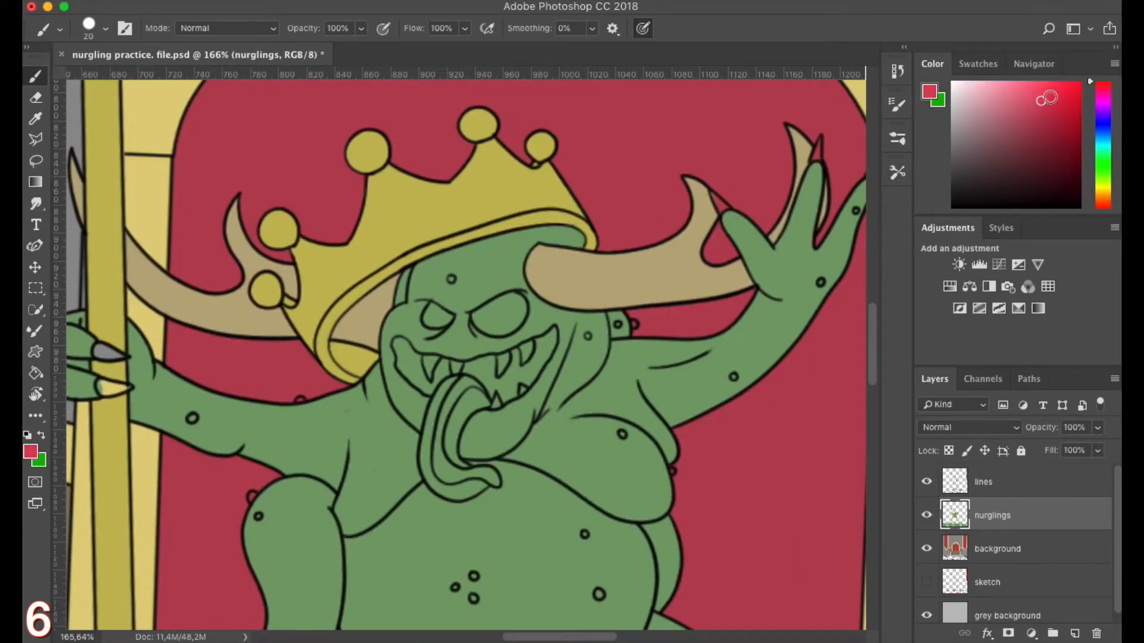
pyautogui.moveTo(1049, 99); pyautogui.dragTo(1043, 84)
pyautogui.scroll(4, 465, 315)
pyautogui.press('[')
pyautogui.press('[')
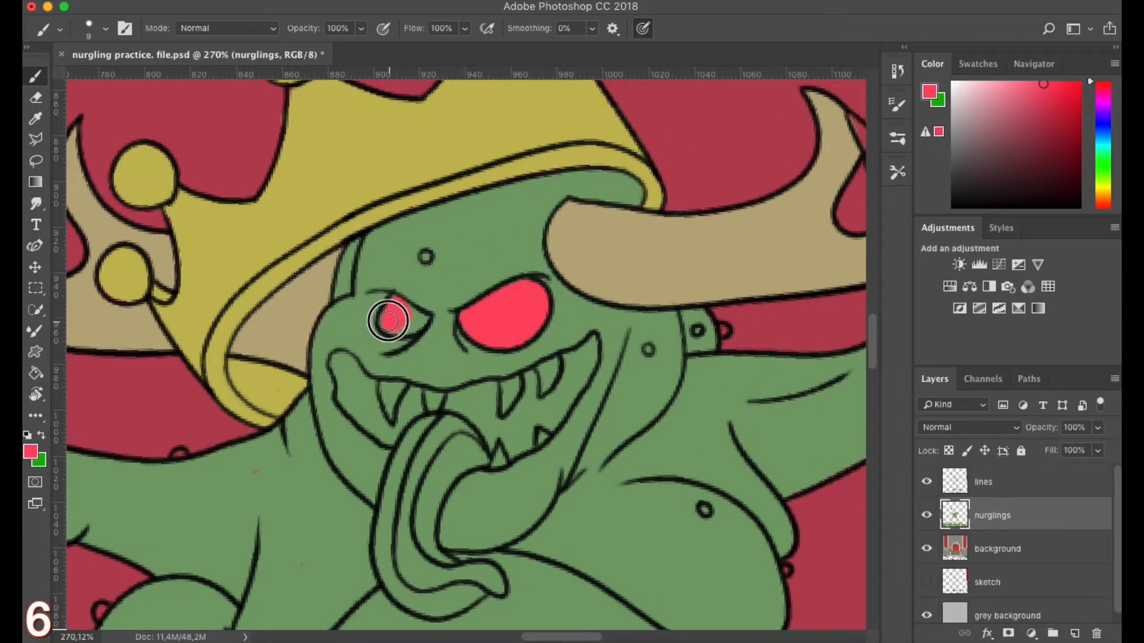
# Choose a light yellow and paint the crowned nurgling's teeth
pyautogui.click(1093, 189)
pyautogui.click(1015, 97)
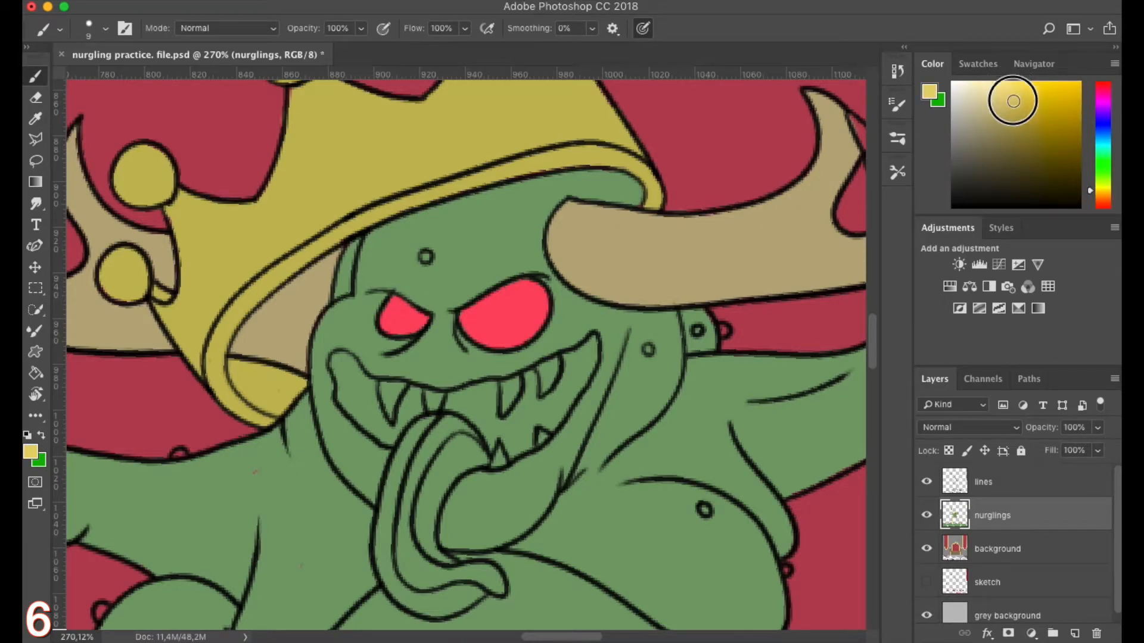
pyautogui.scroll(1, 427, 384)
pyautogui.click(380, 392)
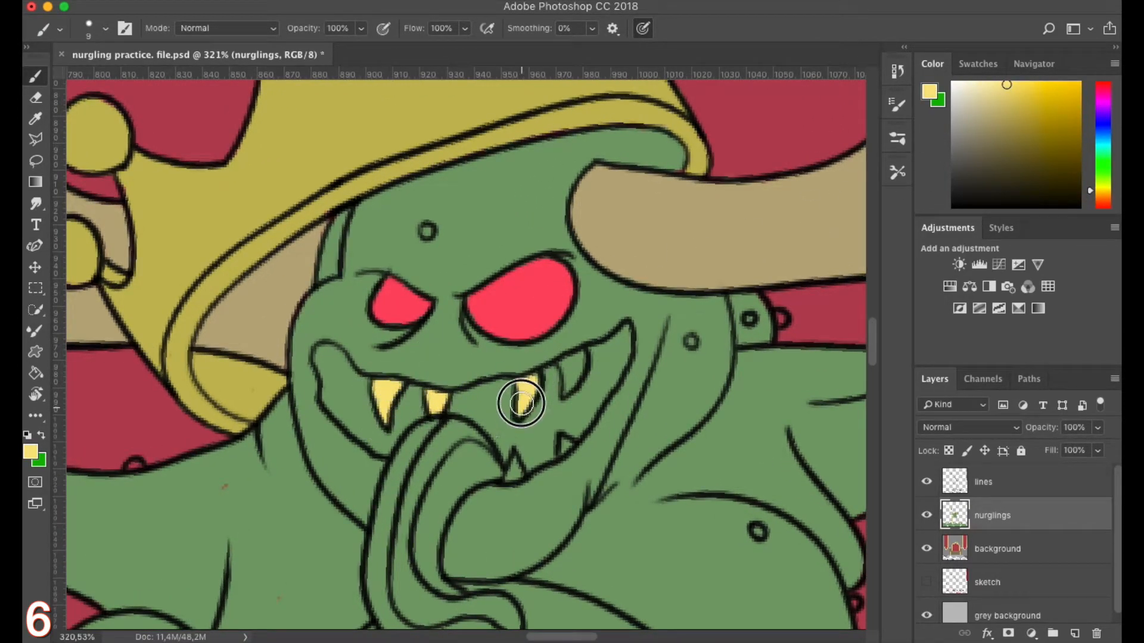
# Choose a muted purple and paint the crowned nurgling's tongue
pyautogui.click(1103, 103)
pyautogui.click(1001, 131)
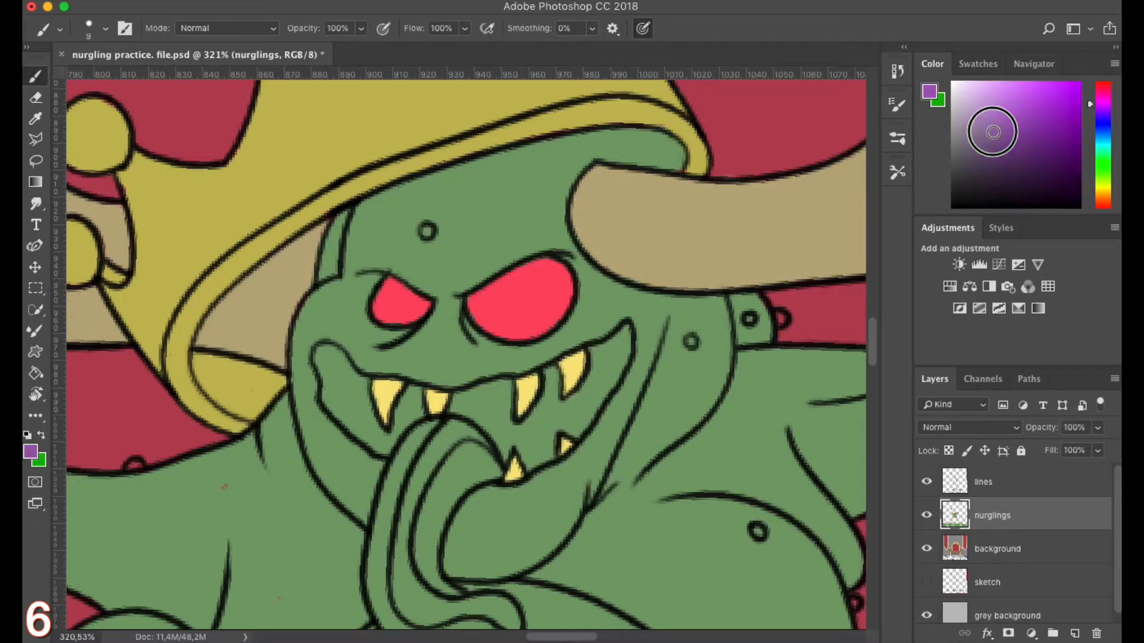
pyautogui.moveTo(390, 510)
pyautogui.mouseDown()
pyautogui.moveTo(459, 434)
pyautogui.moveTo(485, 467)
pyautogui.moveTo(382, 567)
pyautogui.moveTo(411, 561)
pyautogui.moveTo(405, 365)
pyautogui.mouseUp()
pyautogui.moveTo(383, 420)
pyautogui.mouseDown()
pyautogui.moveTo(388, 446)
pyautogui.moveTo(453, 479)
pyautogui.moveTo(513, 459)
pyautogui.moveTo(413, 408)
pyautogui.mouseUp()
pyautogui.moveTo(416, 367); pyautogui.dragTo(424, 514)
# Choose a dark reddish brown and fill the inside of the mouth around the teeth and tongue
pyautogui.click(1103, 82)
pyautogui.click(1001, 154)
pyautogui.moveTo(345, 345); pyautogui.dragTo(363, 344)
pyautogui.moveTo(333, 345)
pyautogui.mouseDown()
pyautogui.moveTo(348, 404)
pyautogui.moveTo(399, 453)
pyautogui.moveTo(427, 407)
pyautogui.moveTo(445, 407)
pyautogui.moveTo(347, 344)
pyautogui.moveTo(382, 415)
pyautogui.moveTo(344, 351)
pyautogui.moveTo(491, 406)
pyautogui.moveTo(514, 389)
pyautogui.moveTo(548, 453)
pyautogui.moveTo(574, 441)
pyautogui.moveTo(579, 467)
pyautogui.moveTo(600, 463)
pyautogui.moveTo(578, 438)
pyautogui.moveTo(612, 382)
pyautogui.moveTo(606, 361)
pyautogui.moveTo(602, 424)
pyautogui.moveTo(634, 404)
pyautogui.mouseUp()
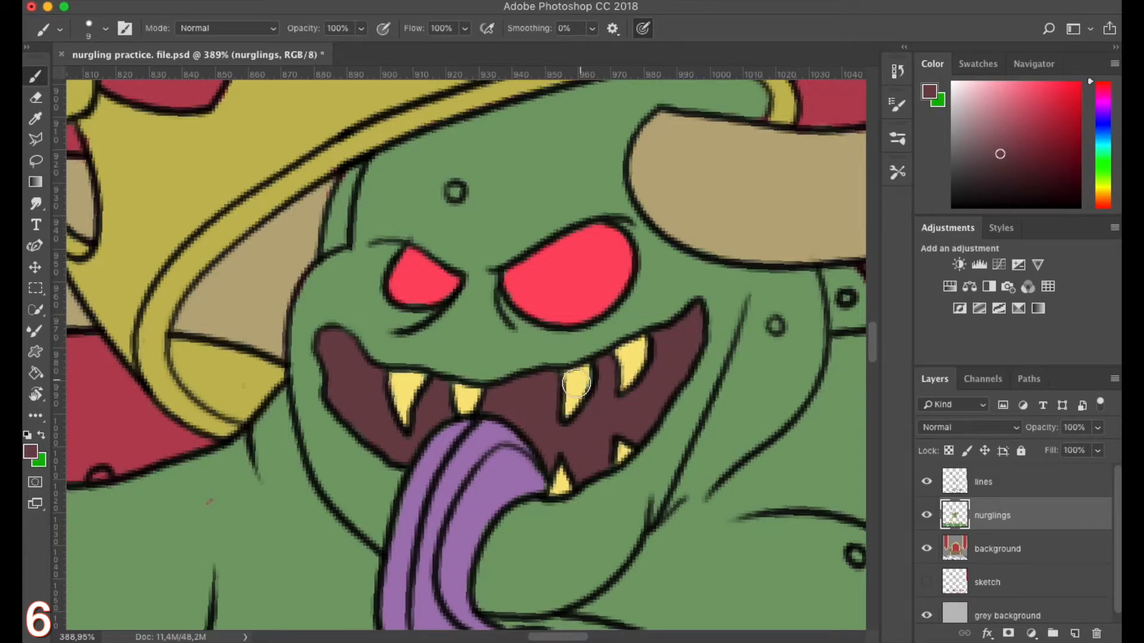
# Choose a pale beige and paint the claws on the crowned nurgling's raised hand
pyautogui.scroll(-8, 582, 377)
pyautogui.scroll(1, 409, 521)
pyautogui.click(1104, 194)
pyautogui.click(976, 109)
pyautogui.moveTo(461, 484); pyautogui.dragTo(340, 578)
pyautogui.scroll(4, 608, 342)
pyautogui.scroll(4, 607, 342)
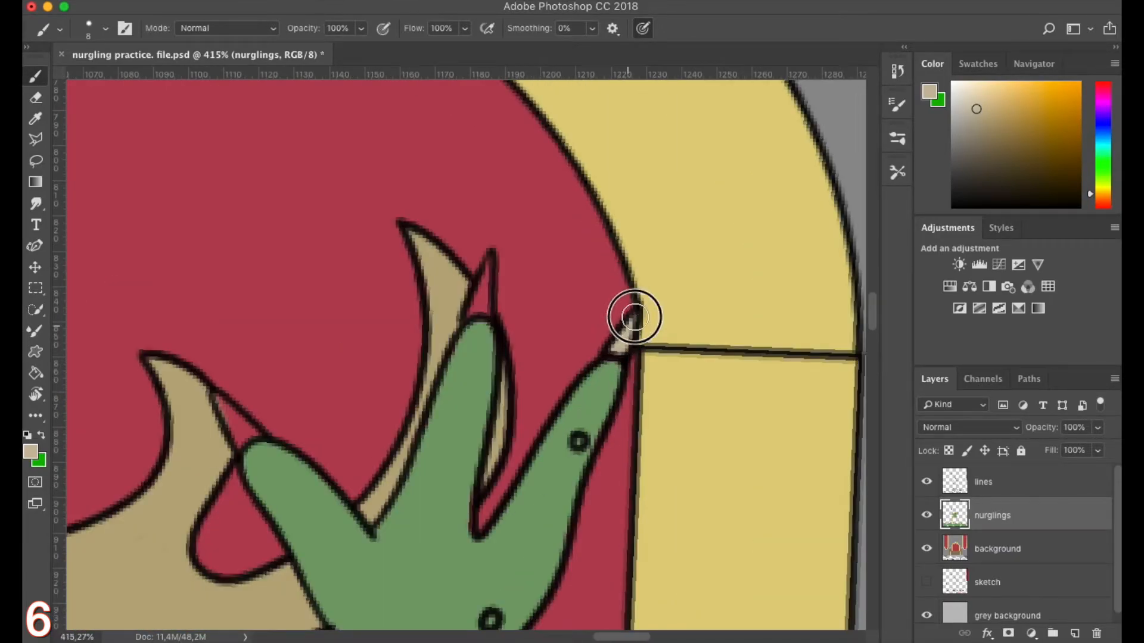
pyautogui.moveTo(478, 304); pyautogui.dragTo(489, 282)
pyautogui.moveTo(223, 411); pyautogui.dragTo(248, 434)
pyautogui.scroll(-2, 286, 378)
# Paint the claws on the crowned nurgling's staff-holding hand in the same beige
pyautogui.moveTo(294, 523); pyautogui.dragTo(550, 356)
pyautogui.scroll(-1, 215, 483)
pyautogui.moveTo(215, 483)
pyautogui.mouseDown()
pyautogui.moveTo(392, 383)
pyautogui.moveTo(542, 429)
pyautogui.mouseUp()
pyautogui.scroll(3, 286, 353)
pyautogui.moveTo(384, 339)
pyautogui.mouseDown()
pyautogui.moveTo(375, 350)
pyautogui.moveTo(462, 365)
pyautogui.mouseUp()
pyautogui.moveTo(408, 482)
pyautogui.mouseDown()
pyautogui.moveTo(398, 485)
pyautogui.moveTo(477, 480)
pyautogui.mouseUp()
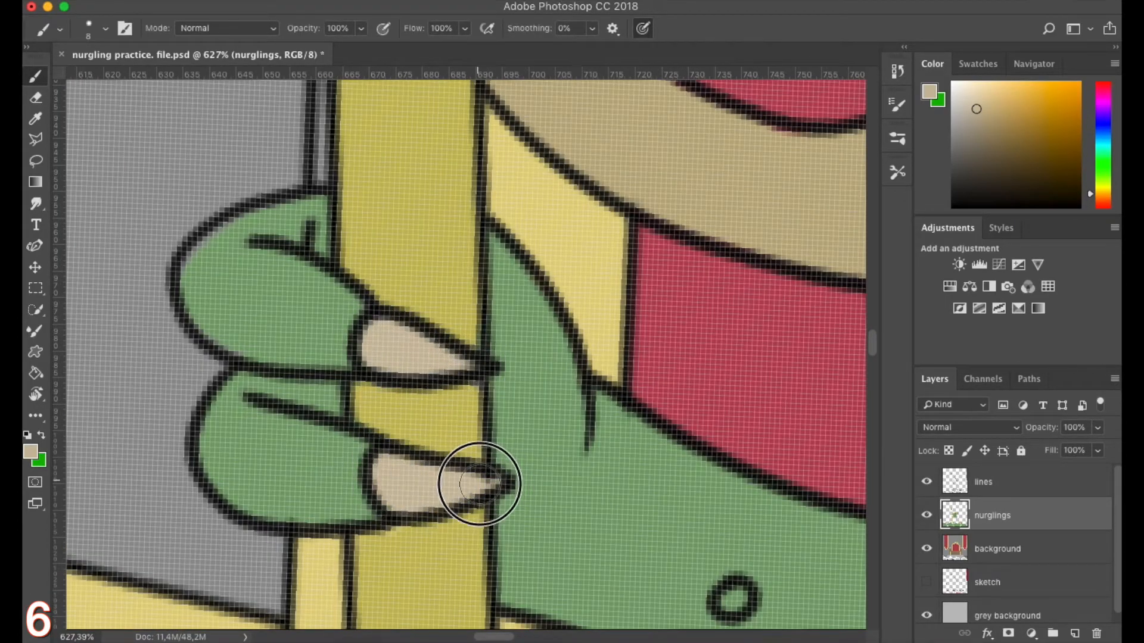
# Paint the toe claws on the crowned nurgling's resting foot and dangling foot in beige
pyautogui.scroll(-5, 477, 480)
pyautogui.moveTo(516, 524); pyautogui.dragTo(381, 399)
pyautogui.scroll(4, 450, 434)
pyautogui.moveTo(454, 426); pyautogui.dragTo(456, 448)
pyautogui.click(527, 412)
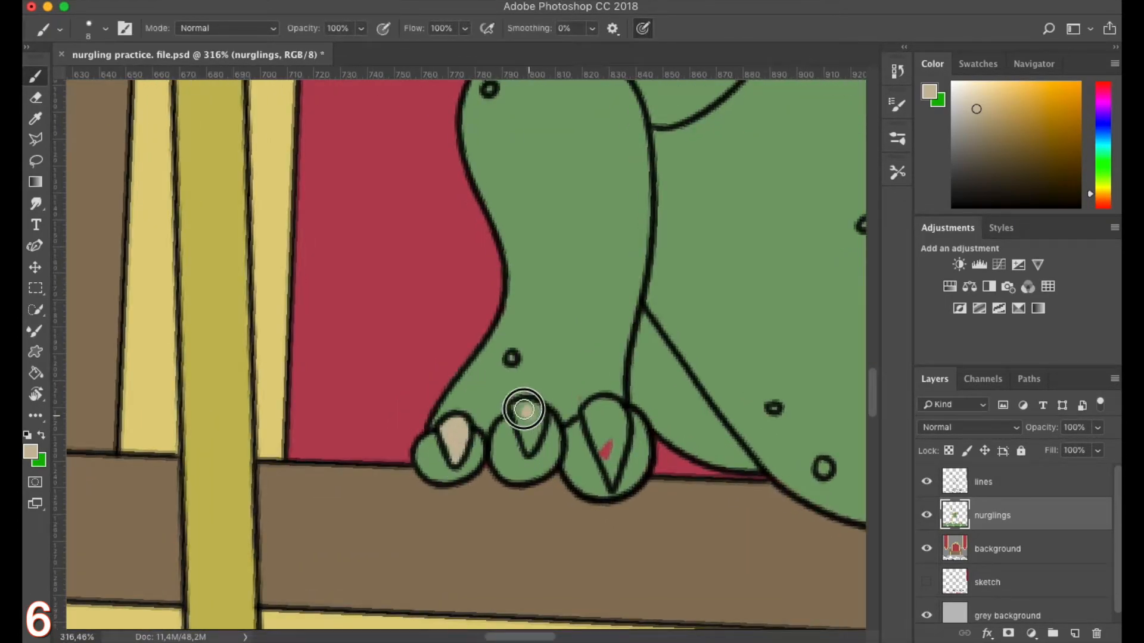
pyautogui.moveTo(610, 413)
pyautogui.mouseDown()
pyautogui.moveTo(614, 449)
pyautogui.moveTo(239, 286)
pyautogui.mouseUp()
pyautogui.moveTo(680, 532)
pyautogui.mouseDown()
pyautogui.moveTo(365, 526)
pyautogui.moveTo(298, 375)
pyautogui.mouseUp()
pyautogui.moveTo(434, 377)
pyautogui.mouseDown()
pyautogui.moveTo(455, 408)
pyautogui.moveTo(447, 454)
pyautogui.mouseUp()
pyautogui.moveTo(505, 427)
pyautogui.mouseDown()
pyautogui.moveTo(504, 409)
pyautogui.moveTo(485, 462)
pyautogui.mouseUp()
pyautogui.moveTo(537, 388); pyautogui.dragTo(531, 461)
pyautogui.moveTo(572, 334); pyautogui.dragTo(494, 351)
# Choose a muted red and paint the warts on the leftmost foreground nurgling
pyautogui.moveTo(596, 602); pyautogui.dragTo(340, 274)
pyautogui.moveTo(622, 444); pyautogui.dragTo(798, 465)
pyautogui.moveTo(103, 468); pyautogui.dragTo(597, 470)
pyautogui.moveTo(516, 449); pyautogui.dragTo(441, 447)
pyautogui.moveTo(486, 377); pyautogui.dragTo(548, 377)
pyautogui.click(1105, 83)
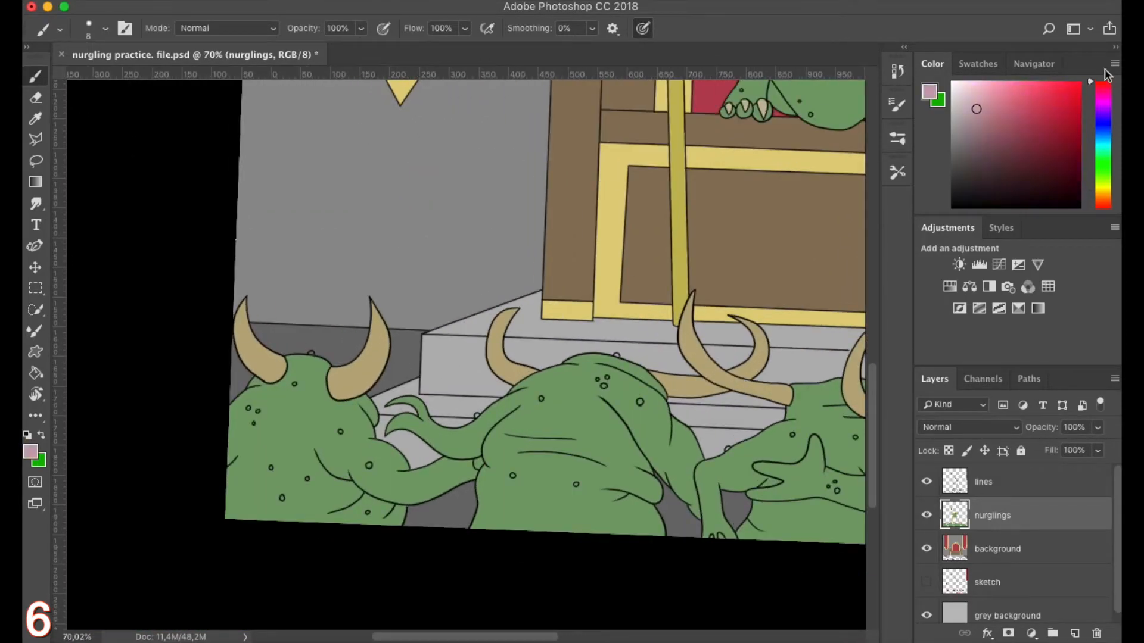
pyautogui.moveTo(1015, 99)
pyautogui.mouseDown()
pyautogui.moveTo(1044, 144)
pyautogui.moveTo(1026, 126)
pyautogui.mouseUp()
pyautogui.scroll(5, 284, 368)
pyautogui.click(409, 301)
pyautogui.click(333, 441)
pyautogui.moveTo(300, 540); pyautogui.dragTo(446, 331)
pyautogui.click(269, 344)
pyautogui.moveTo(294, 409); pyautogui.dragTo(277, 233)
pyautogui.click(357, 440)
pyautogui.click(407, 576)
# Paint the warts on the second foreground nurgling red, touching up its skin with sampled green
pyautogui.moveTo(802, 435); pyautogui.dragTo(459, 285)
pyautogui.click(454, 491)
pyautogui.moveTo(521, 439); pyautogui.dragTo(358, 575)
pyautogui.scroll(-3, 524, 390)
pyautogui.click(510, 394)
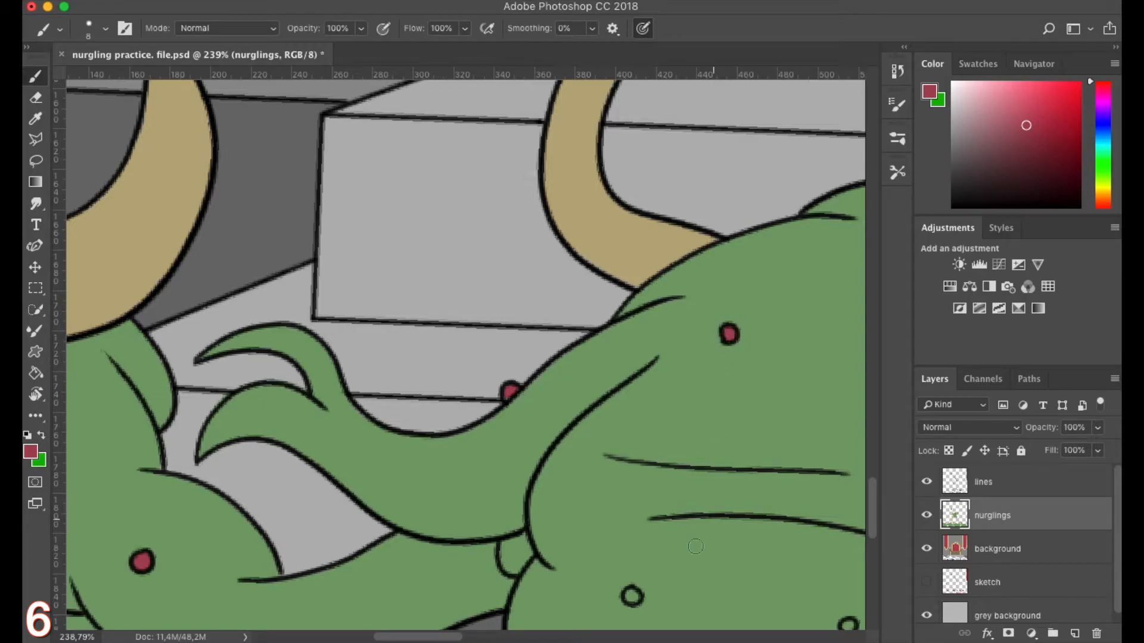
pyautogui.moveTo(662, 587); pyautogui.dragTo(344, 389)
pyautogui.click(529, 429)
pyautogui.moveTo(650, 447)
pyautogui.mouseDown()
pyautogui.moveTo(508, 580)
pyautogui.moveTo(475, 640)
pyautogui.mouseUp()
pyautogui.click(452, 295)
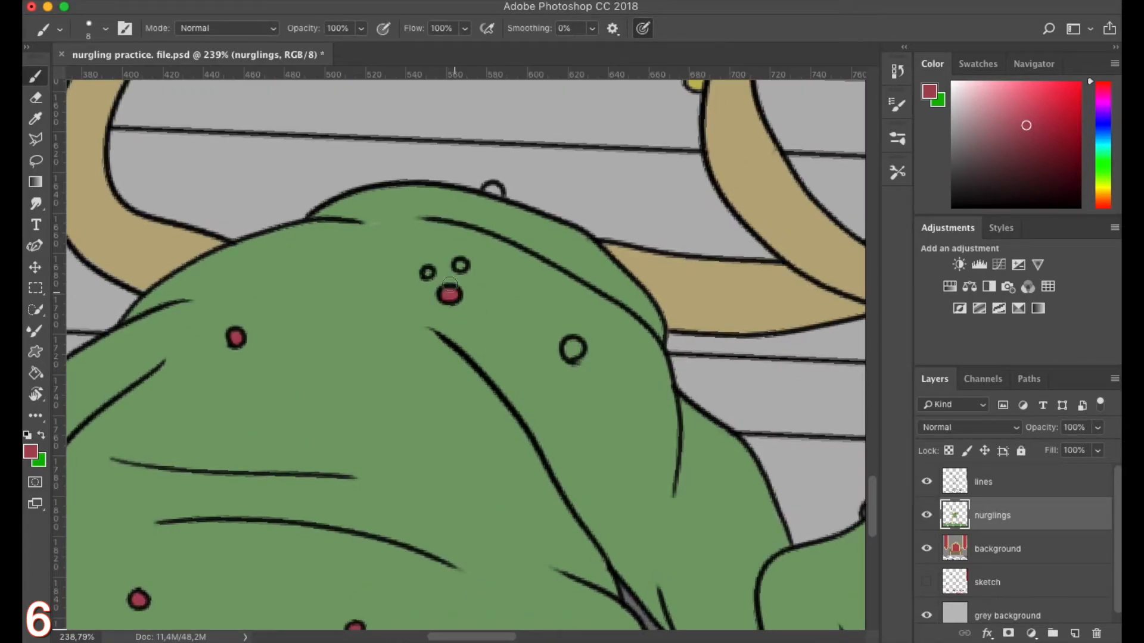
pyautogui.keyDown('alt'); pyautogui.click(372, 229); pyautogui.keyUp('alt')
pyautogui.click(361, 225)
pyautogui.keyDown('alt'); pyautogui.click(572, 347); pyautogui.keyUp('alt')
# Fill the warts on the middle foreground nurglings' arms, hands and bodies with the muted red
pyautogui.moveTo(601, 476)
pyautogui.mouseDown()
pyautogui.moveTo(423, 432)
pyautogui.moveTo(388, 440)
pyautogui.mouseUp()
pyautogui.click(490, 392)
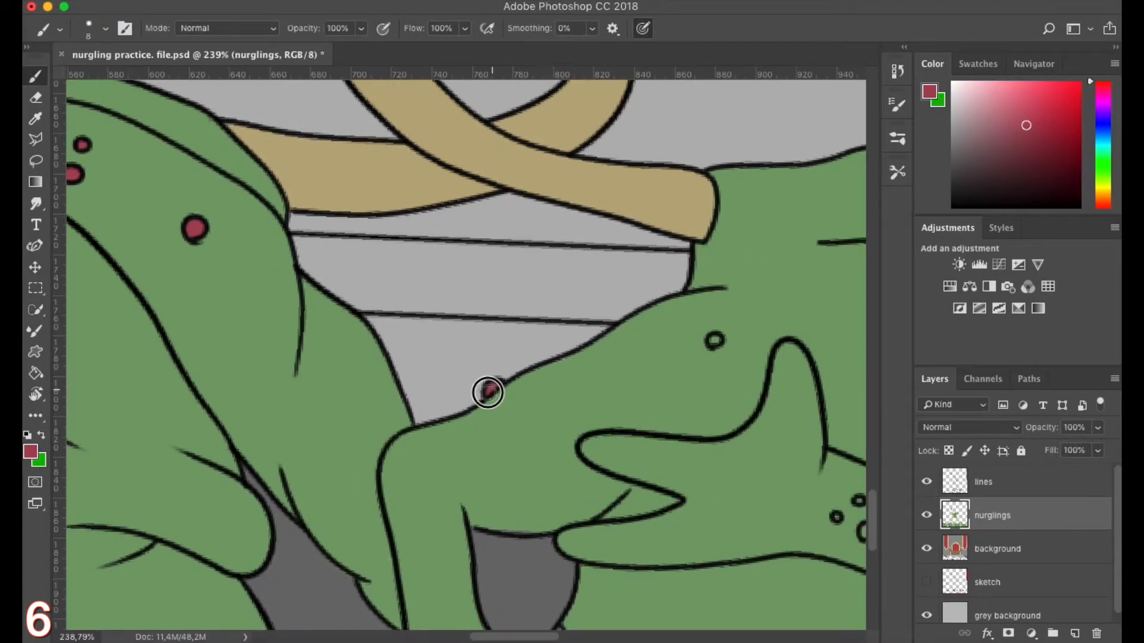
pyautogui.moveTo(693, 408); pyautogui.dragTo(409, 298)
pyautogui.click(551, 411)
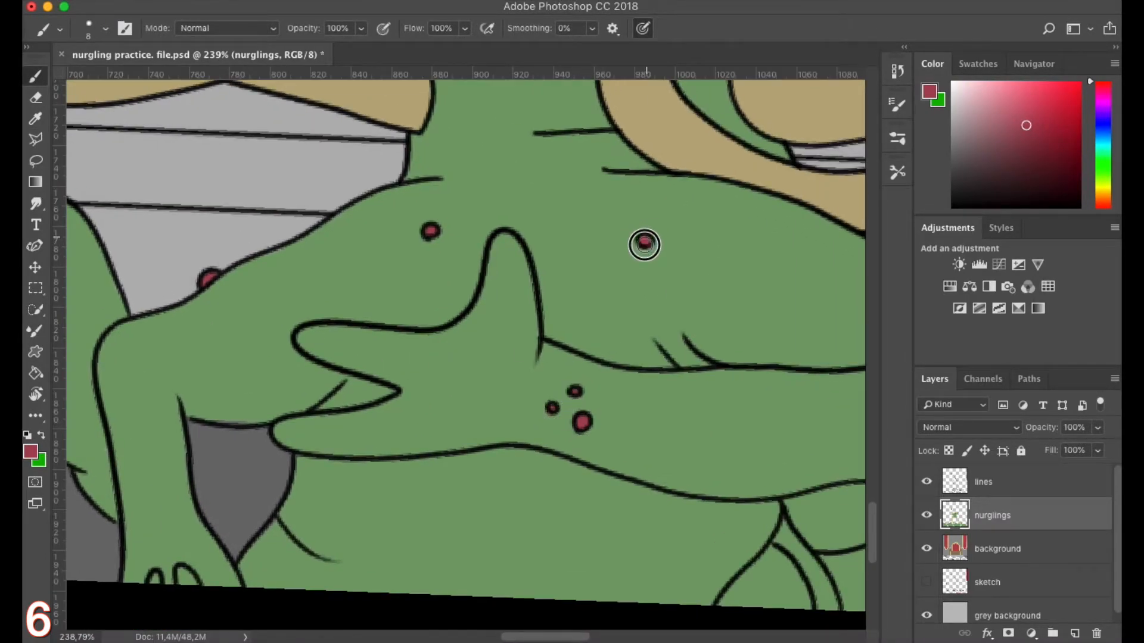
pyautogui.moveTo(773, 383); pyautogui.dragTo(368, 405)
pyautogui.click(501, 585)
pyautogui.moveTo(569, 426); pyautogui.dragTo(606, 618)
pyautogui.click(586, 358)
pyautogui.click(766, 449)
pyautogui.moveTo(741, 528); pyautogui.dragTo(385, 390)
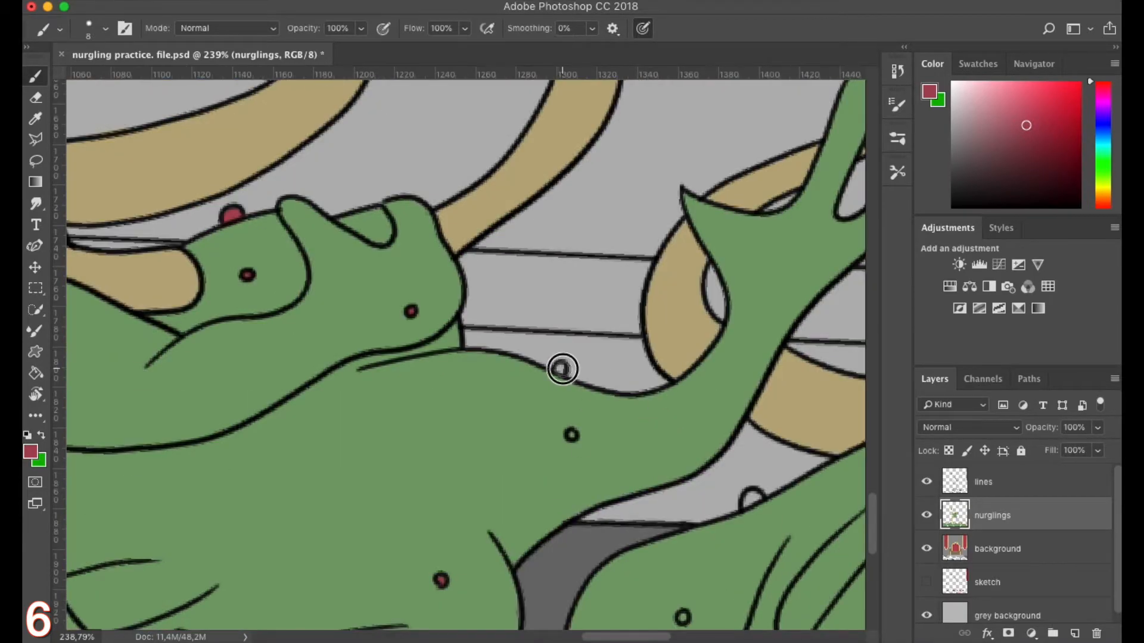
# Paint the warts on the rightmost foreground nurgling's back and shoulders in muted red
pyautogui.moveTo(744, 530); pyautogui.dragTo(691, 366)
pyautogui.click(630, 454)
pyautogui.moveTo(701, 479); pyautogui.dragTo(376, 483)
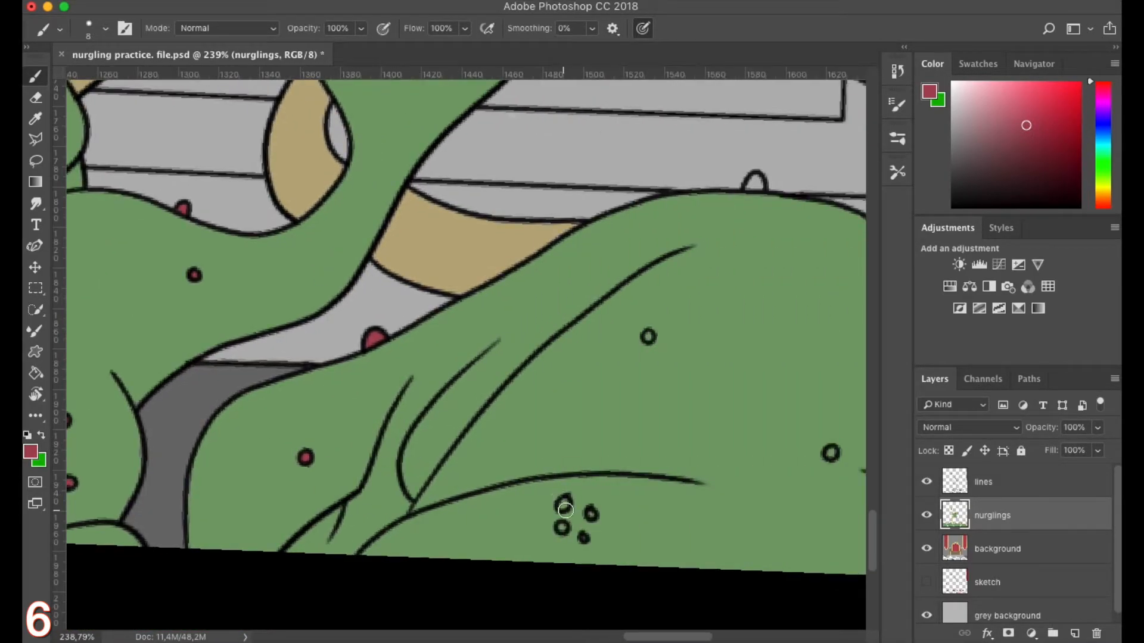
pyautogui.moveTo(762, 180); pyautogui.dragTo(663, 325)
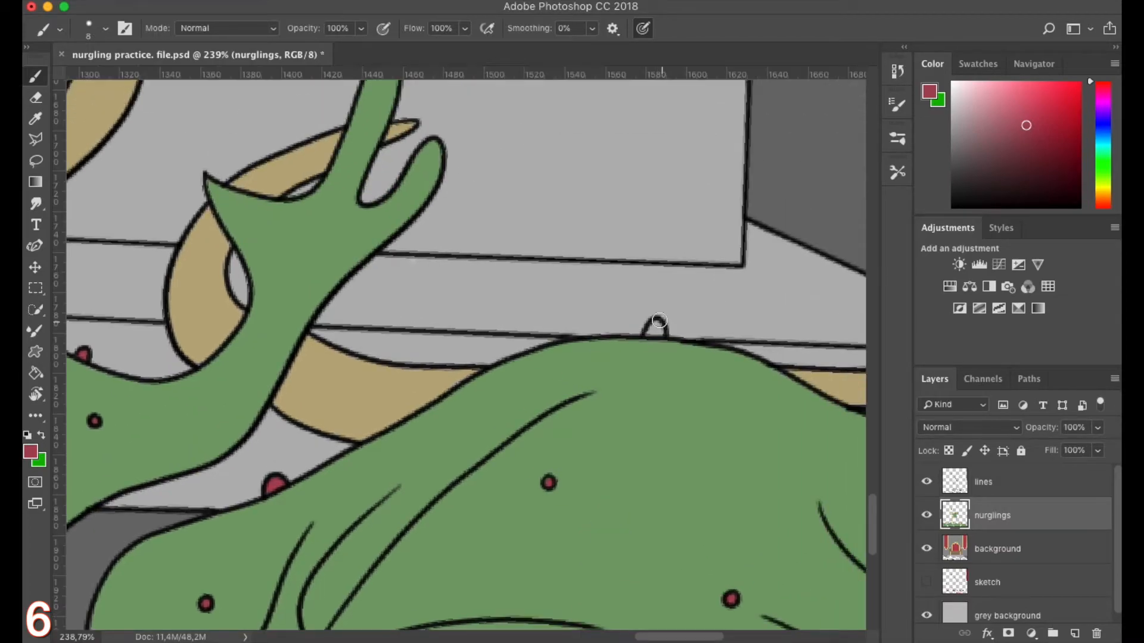
pyautogui.moveTo(693, 402); pyautogui.dragTo(398, 276)
pyautogui.click(640, 393)
pyautogui.moveTo(694, 388); pyautogui.dragTo(595, 393)
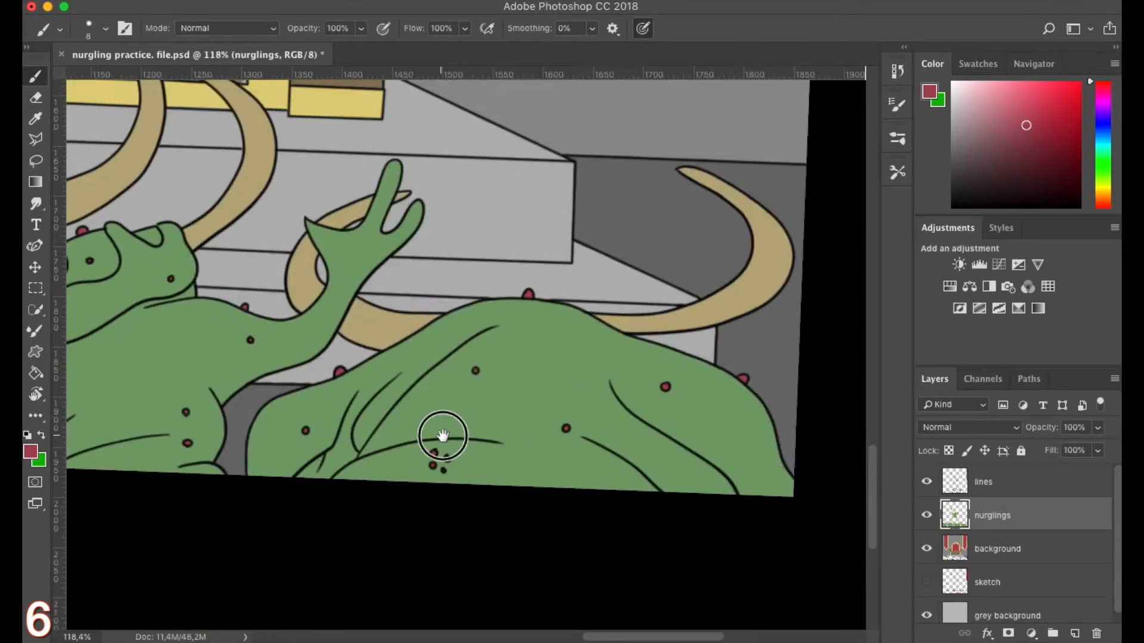
# Paint the warts on the crowned nurgling's staff arm, head and upper body in muted red
pyautogui.moveTo(334, 417); pyautogui.dragTo(721, 438)
pyautogui.moveTo(140, 416); pyautogui.dragTo(557, 439)
pyautogui.moveTo(263, 302); pyautogui.dragTo(580, 453)
pyautogui.moveTo(709, 196); pyautogui.dragTo(518, 426)
pyautogui.moveTo(697, 205); pyautogui.dragTo(411, 592)
pyautogui.moveTo(364, 396)
pyautogui.mouseDown()
pyautogui.moveTo(430, 396)
pyautogui.moveTo(569, 470)
pyautogui.mouseUp()
pyautogui.click(423, 424)
pyautogui.click(402, 364)
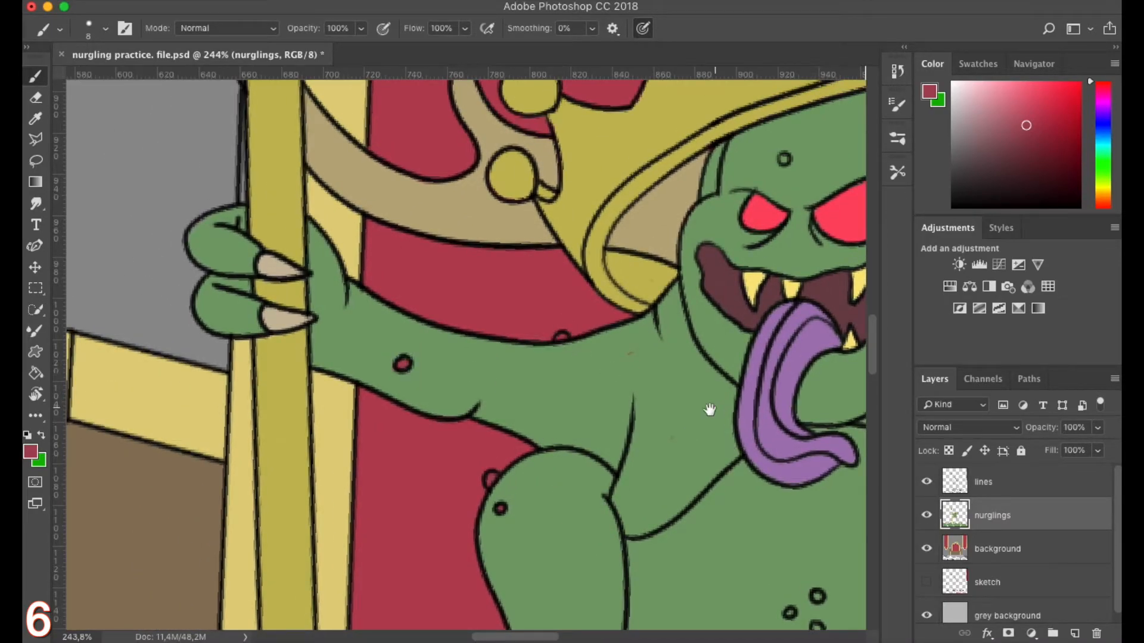
pyautogui.moveTo(719, 408); pyautogui.dragTo(554, 605)
pyautogui.click(621, 356)
pyautogui.moveTo(798, 423); pyautogui.dragTo(556, 365)
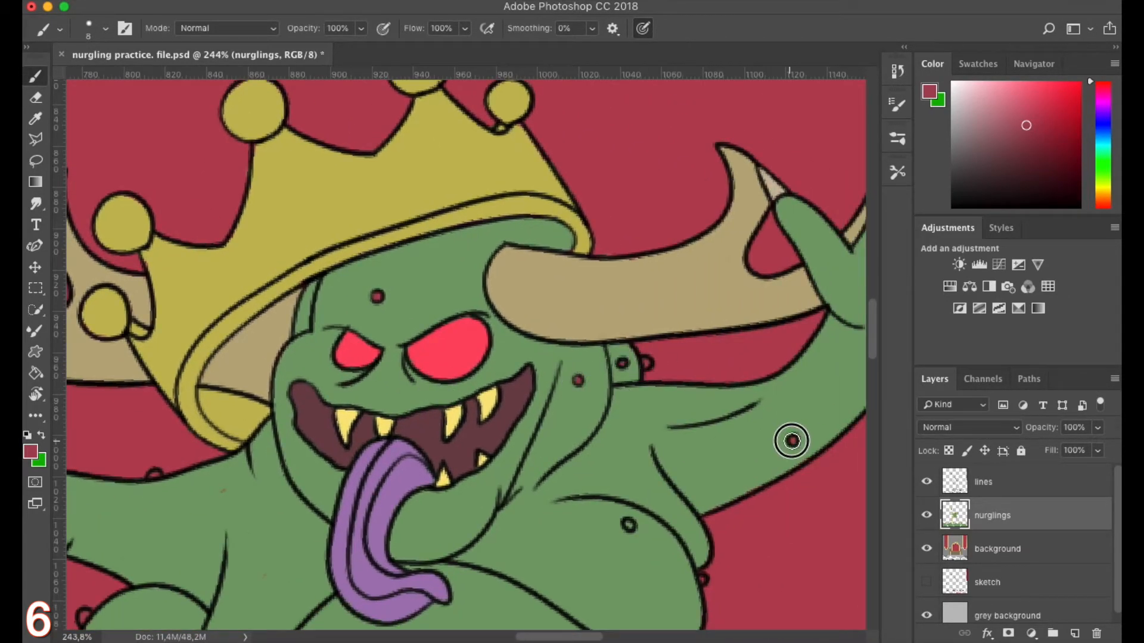
pyautogui.moveTo(696, 582); pyautogui.dragTo(632, 435)
# Fill the warts on the crowned nurgling's belly and legs with the muted red
pyautogui.click(529, 615)
pyautogui.moveTo(529, 615); pyautogui.dragTo(585, 442)
pyautogui.click(402, 412)
pyautogui.moveTo(399, 444); pyautogui.dragTo(440, 327)
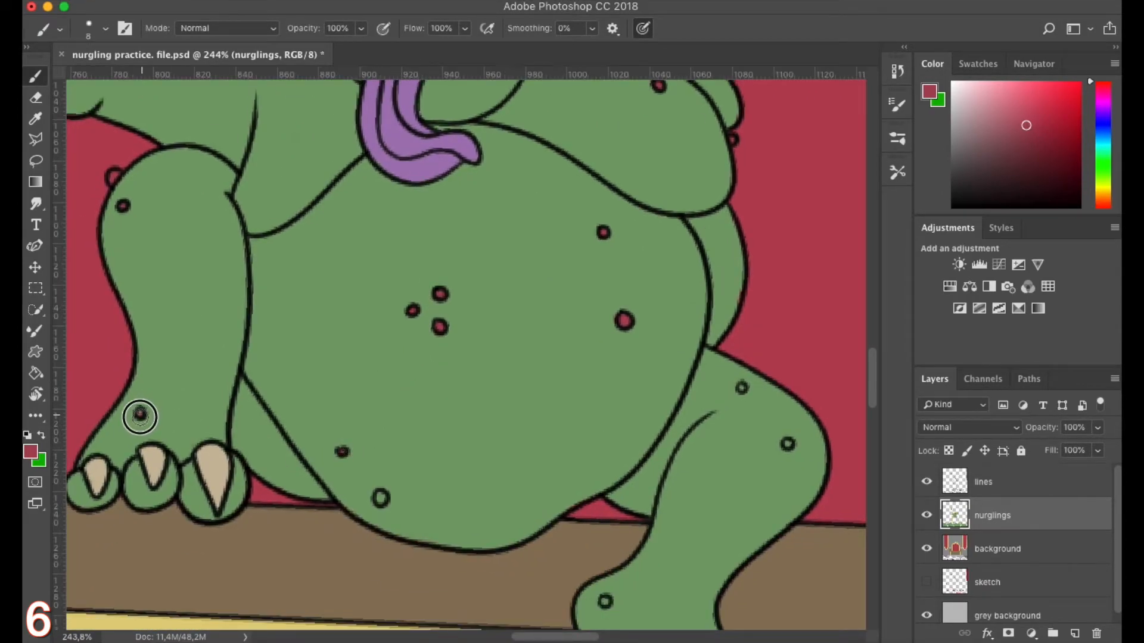
pyautogui.click(788, 445)
pyautogui.moveTo(607, 600); pyautogui.dragTo(602, 456)
pyautogui.click(602, 458)
pyautogui.moveTo(664, 385); pyautogui.dragTo(625, 385)
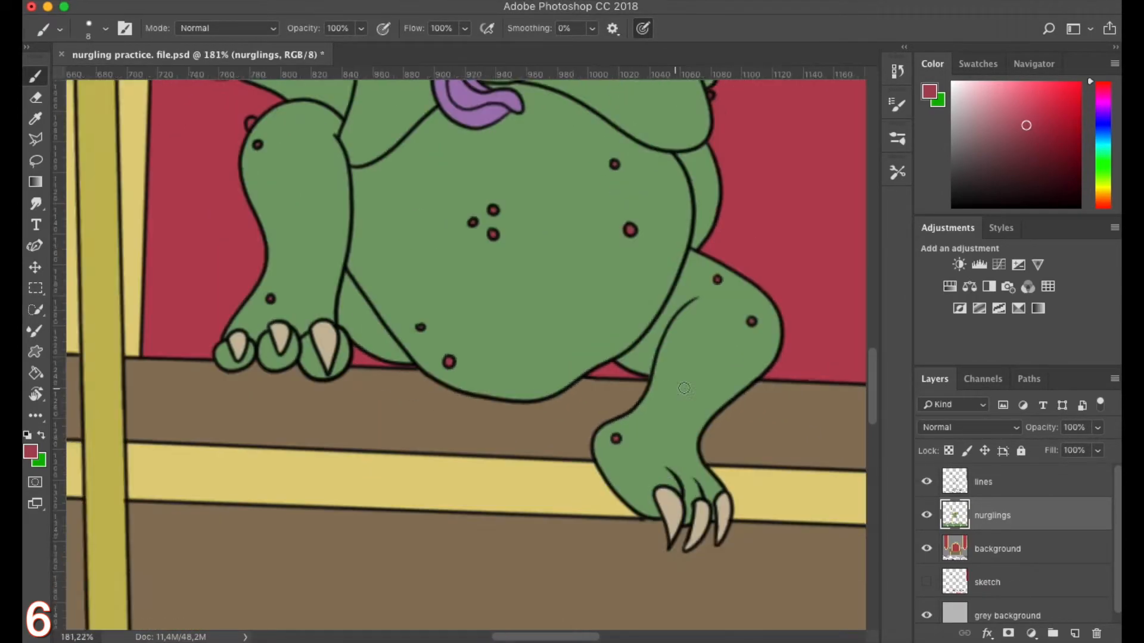
# Paint the remaining warts on the crowned nurgling's raised arm and hand
pyautogui.moveTo(623, 157); pyautogui.dragTo(421, 574)
pyautogui.moveTo(733, 239); pyautogui.dragTo(798, 240)
pyautogui.click(600, 398)
pyautogui.moveTo(671, 260); pyautogui.dragTo(473, 350)
pyautogui.moveTo(473, 351); pyautogui.dragTo(352, 351)
# Create a layer named "background shades" above the background, set its opacity to 20% and choose black as the brush colour
pyautogui.press('super+0')
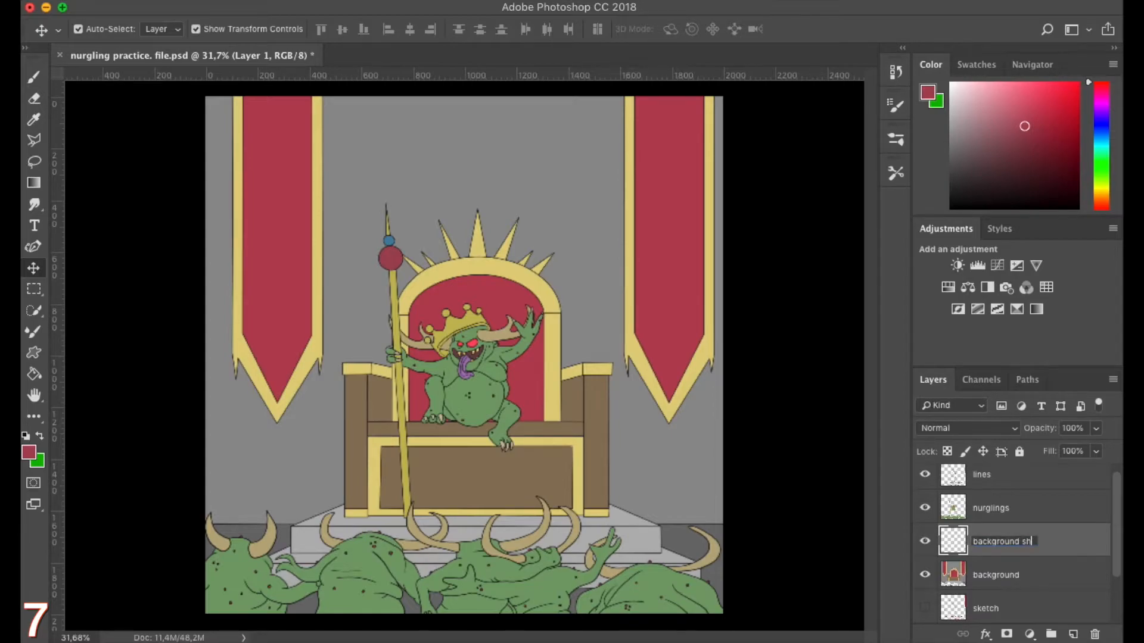
pyautogui.press('Return')
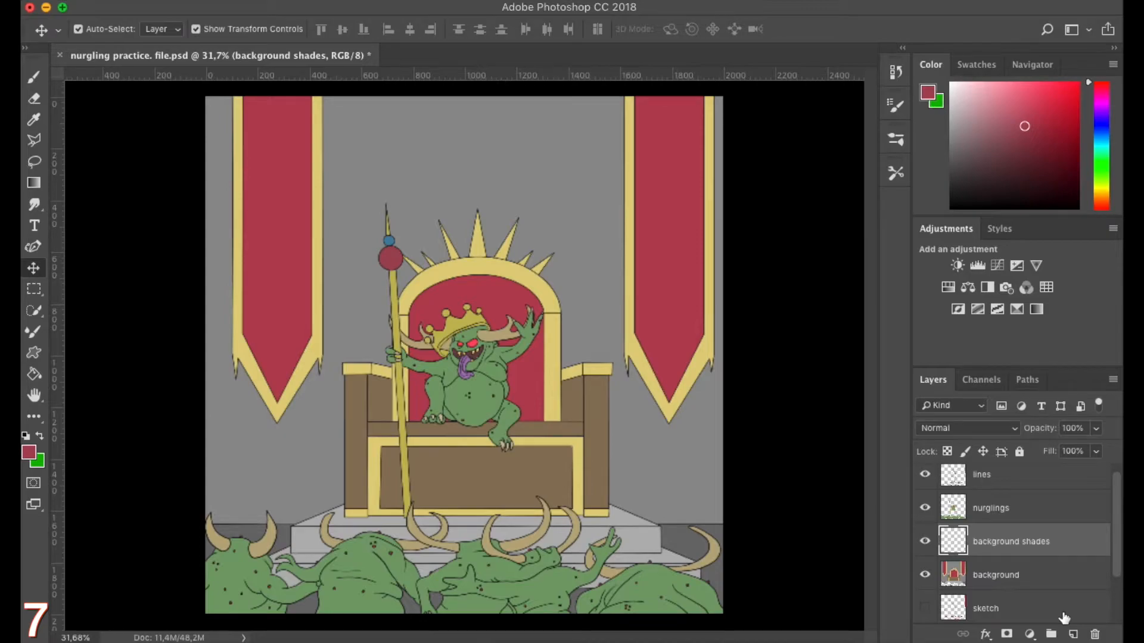
pyautogui.click(34, 78)
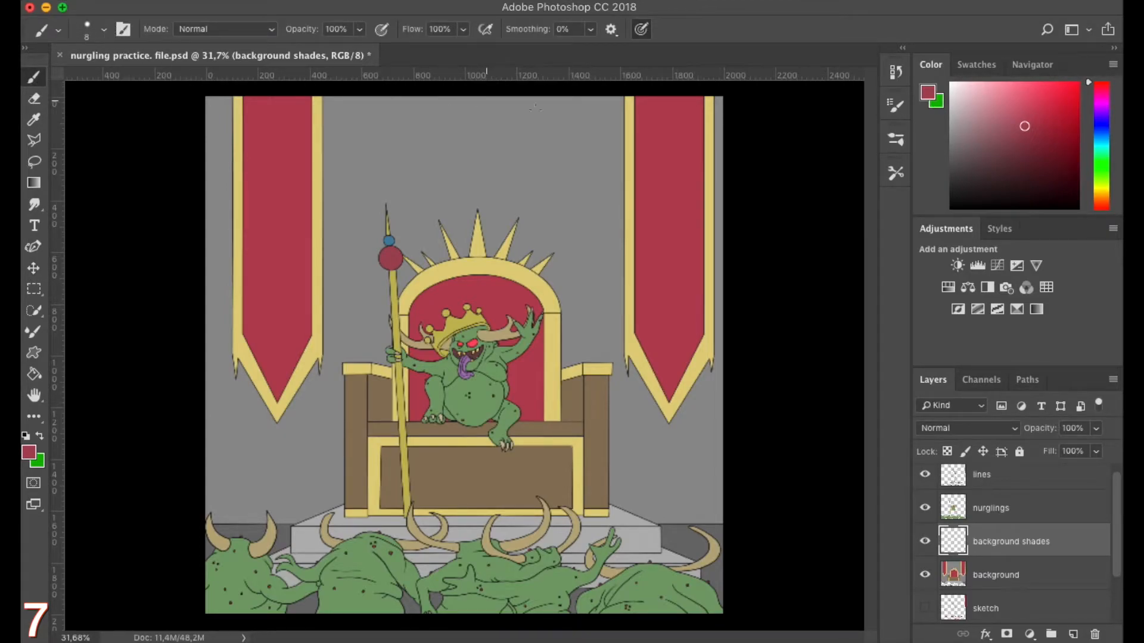
pyautogui.moveTo(968, 185); pyautogui.dragTo(916, 231)
pyautogui.click(1097, 430)
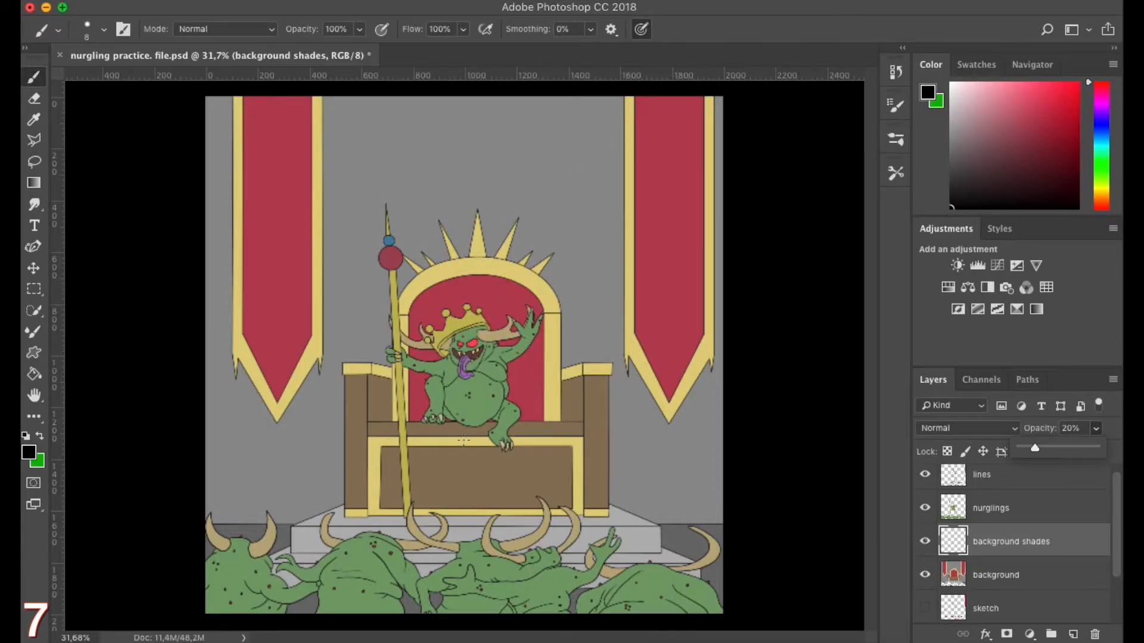
# Set the brush size to 25 px and its smoothing to 56%
pyautogui.scroll(10, 464, 441)
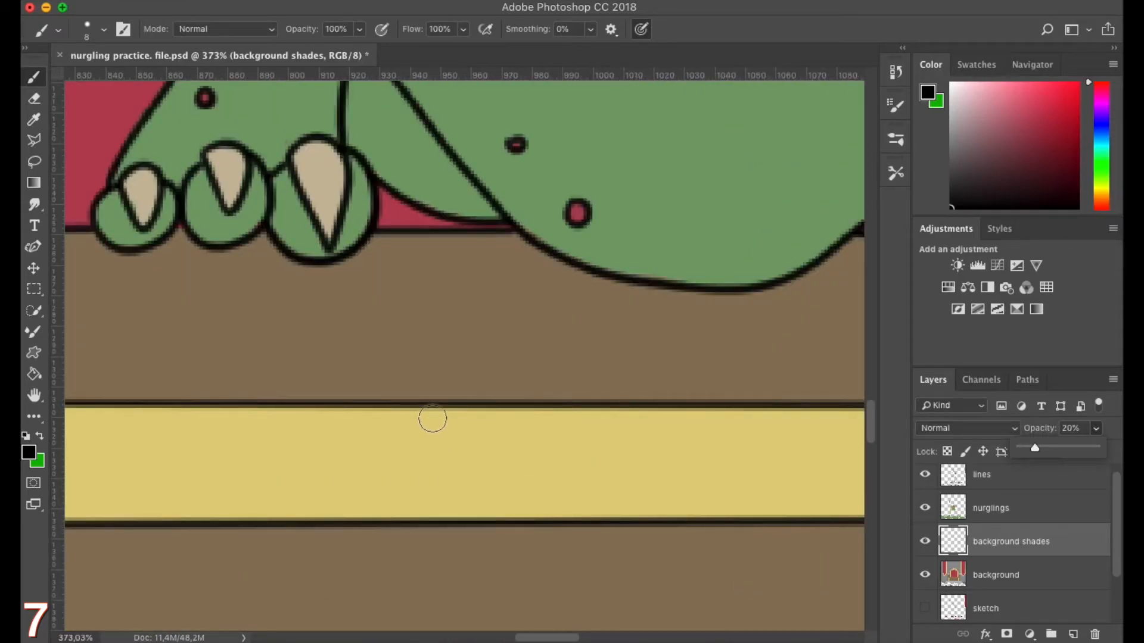
pyautogui.click(592, 30)
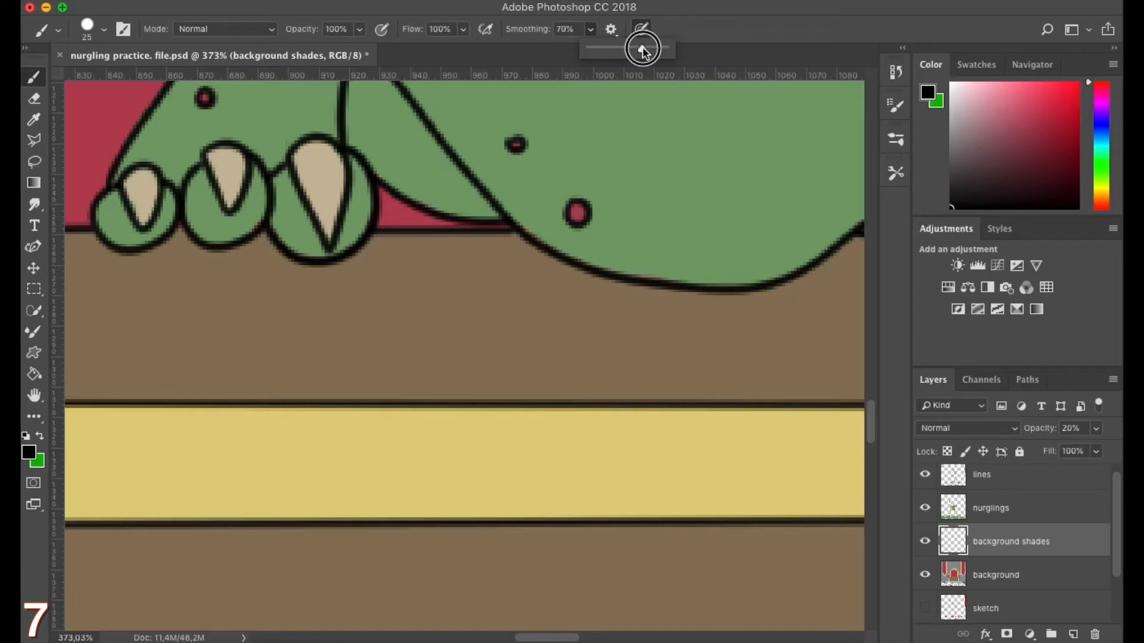
pyautogui.scroll(-6, 419, 241)
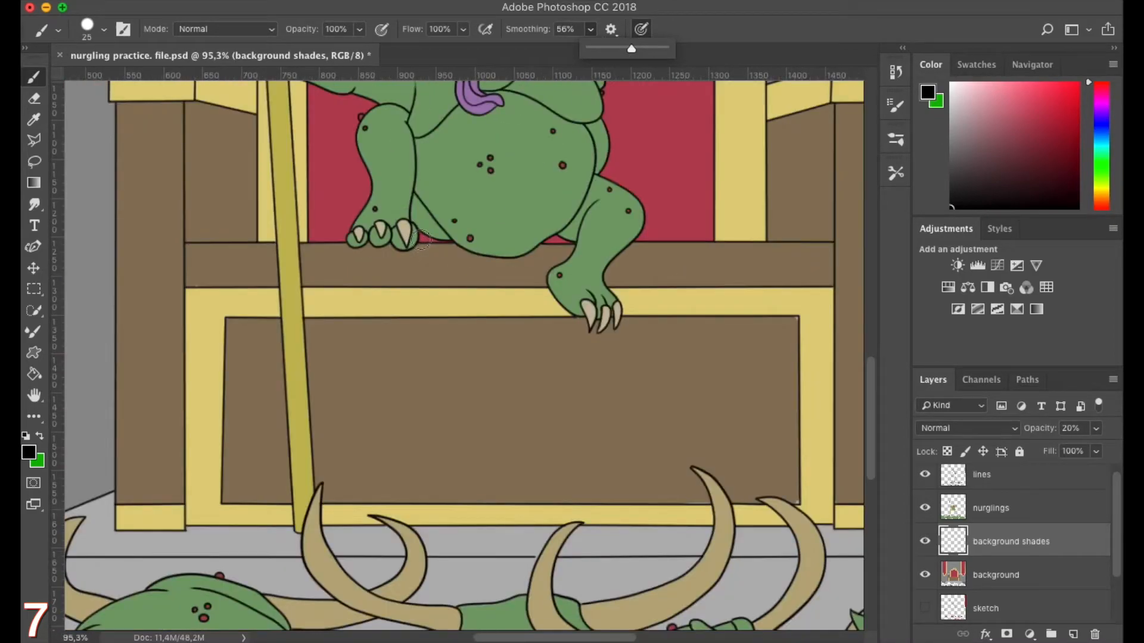
# Paint the crowned nurgling's cast shadow on the seat below its feet and belly and on the red backrest
pyautogui.click(347, 242)
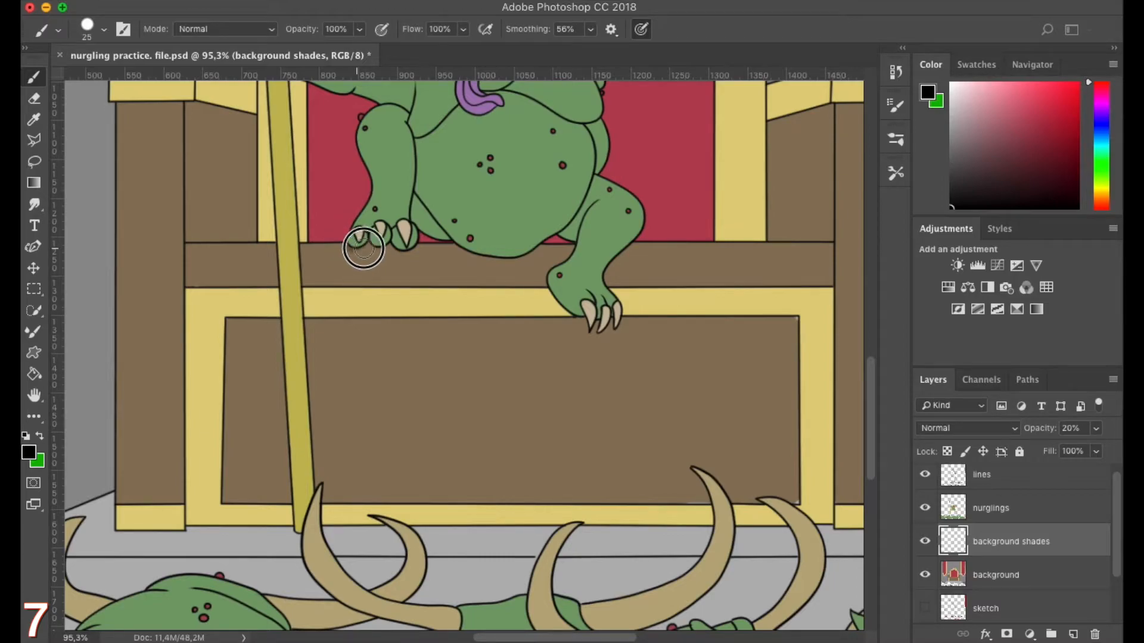
pyautogui.moveTo(422, 232)
pyautogui.mouseDown()
pyautogui.moveTo(516, 256)
pyautogui.moveTo(573, 246)
pyautogui.mouseUp()
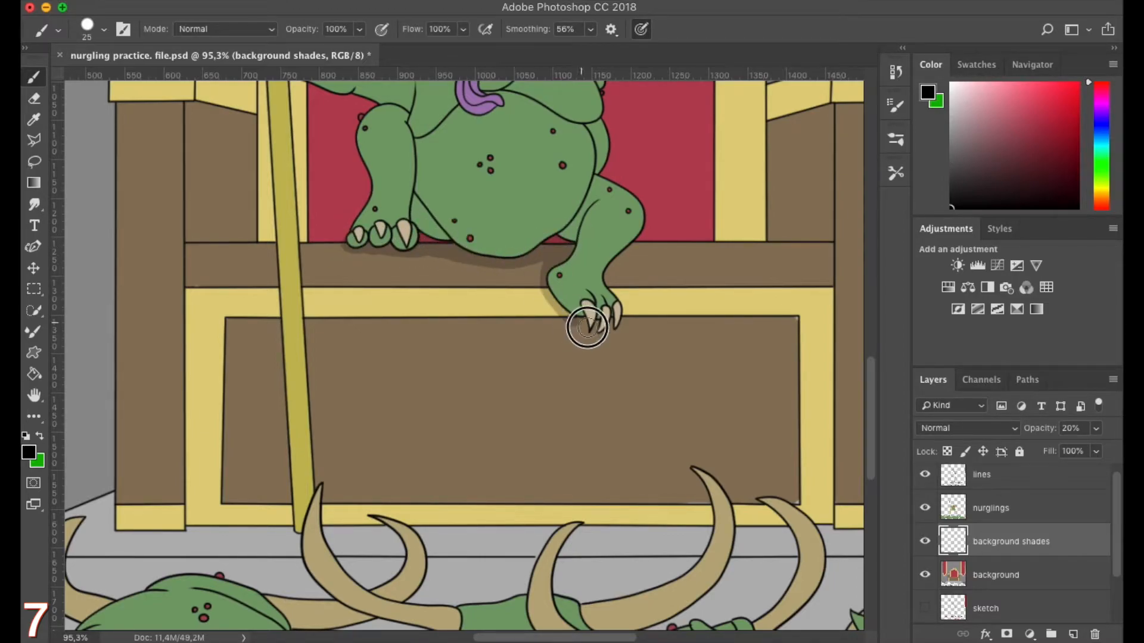
pyautogui.moveTo(444, 251); pyautogui.dragTo(454, 345)
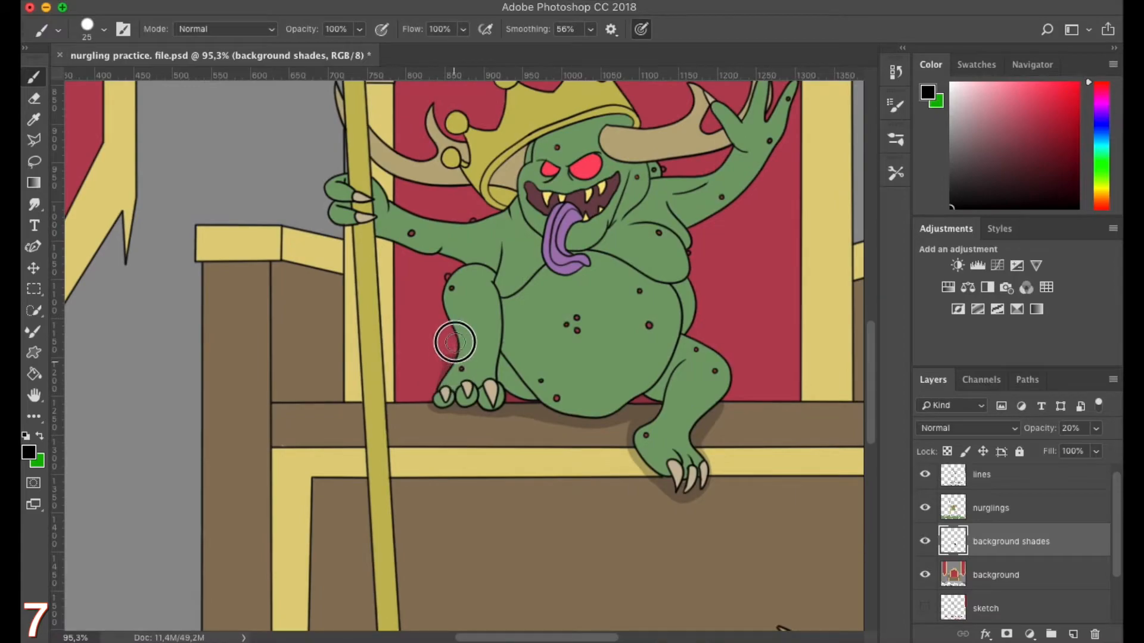
pyautogui.moveTo(653, 163); pyautogui.dragTo(691, 346)
pyautogui.moveTo(566, 289); pyautogui.dragTo(510, 399)
pyautogui.moveTo(524, 277); pyautogui.dragTo(499, 272)
# Shade the inner sides of the throne's armrests and the areas beneath their gold caps
pyautogui.moveTo(466, 363); pyautogui.dragTo(490, 243)
pyautogui.moveTo(315, 267); pyautogui.dragTo(376, 266)
pyautogui.moveTo(290, 250)
pyautogui.mouseDown()
pyautogui.moveTo(293, 408)
pyautogui.moveTo(367, 424)
pyautogui.moveTo(352, 266)
pyautogui.moveTo(311, 327)
pyautogui.moveTo(321, 283)
pyautogui.moveTo(350, 281)
pyautogui.moveTo(358, 398)
pyautogui.mouseUp()
pyautogui.moveTo(527, 338)
pyautogui.mouseDown()
pyautogui.moveTo(419, 306)
pyautogui.moveTo(204, 322)
pyautogui.mouseUp()
pyautogui.moveTo(500, 270)
pyautogui.mouseDown()
pyautogui.moveTo(501, 417)
pyautogui.moveTo(577, 411)
pyautogui.moveTo(573, 264)
pyautogui.moveTo(498, 401)
pyautogui.moveTo(575, 422)
pyautogui.mouseUp()
pyautogui.moveTo(580, 250)
pyautogui.mouseDown()
pyautogui.moveTo(673, 253)
pyautogui.moveTo(604, 255)
pyautogui.mouseUp()
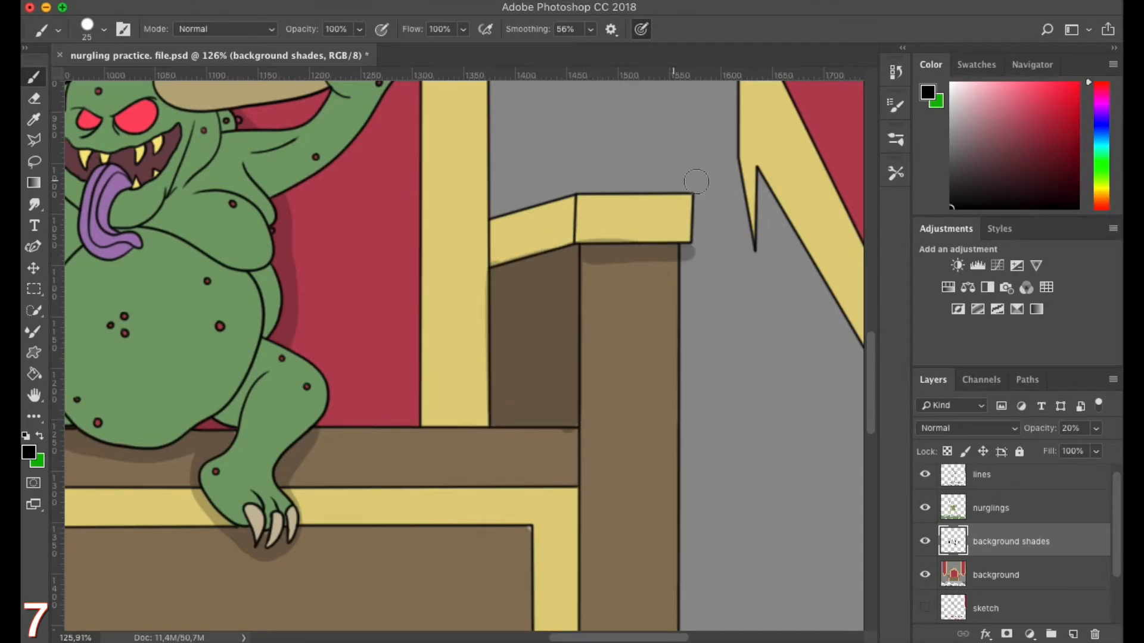
# Erase the shadow that spills past the throne's right armrest post and return to the brush
pyautogui.press('e')
pyautogui.moveTo(695, 247); pyautogui.dragTo(693, 258)
pyautogui.press('b')
pyautogui.press('e')
pyautogui.press('b')
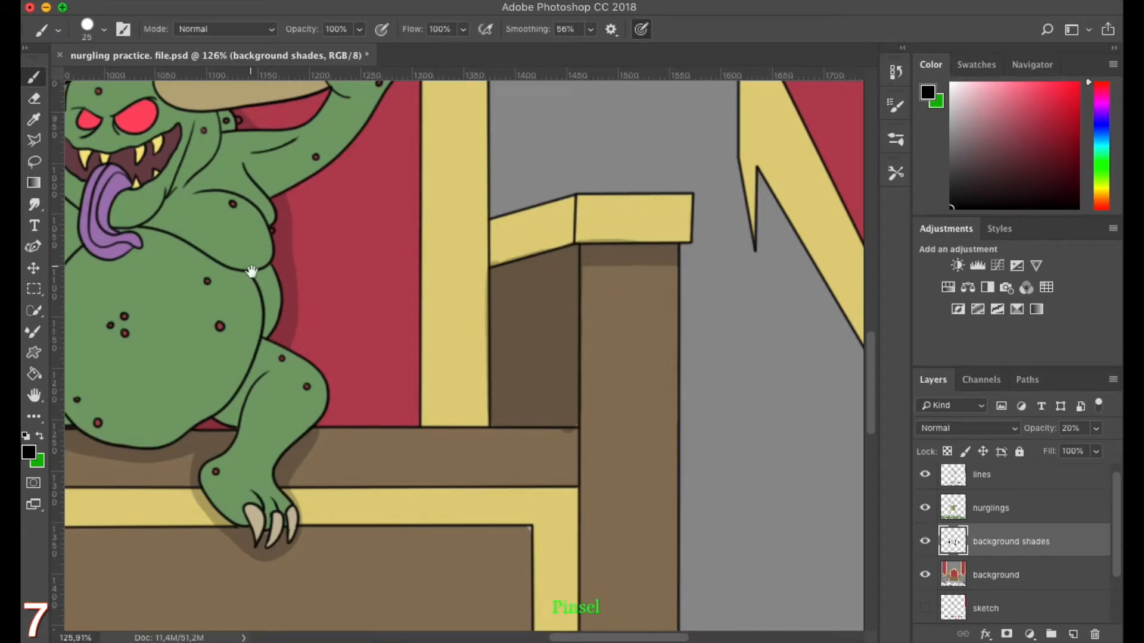
# Paint a shadow strip along the upper edge of the gold trim beneath the throne's seat
pyautogui.hscroll(-10, 596, 227)
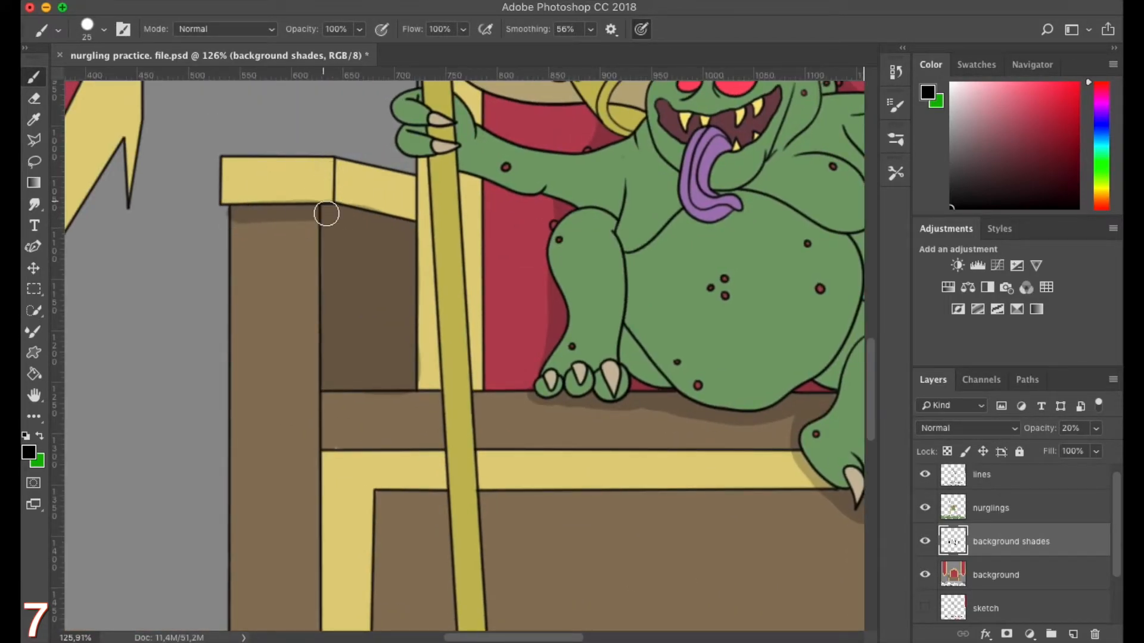
pyautogui.scroll(-5, 325, 197)
pyautogui.scroll(7, 357, 287)
pyautogui.moveTo(320, 273); pyautogui.dragTo(492, 277)
pyautogui.moveTo(518, 316); pyautogui.dragTo(271, 295)
pyautogui.moveTo(286, 252); pyautogui.dragTo(656, 249)
pyautogui.moveTo(528, 258); pyautogui.dragTo(74, 271)
pyautogui.moveTo(336, 261); pyautogui.dragTo(686, 264)
pyautogui.moveTo(286, 331); pyautogui.dragTo(620, 234)
pyautogui.moveTo(209, 233); pyautogui.dragTo(476, 254)
pyautogui.moveTo(289, 242); pyautogui.dragTo(365, 239)
pyautogui.moveTo(290, 249)
pyautogui.mouseDown()
pyautogui.moveTo(291, 541)
pyautogui.moveTo(297, 236)
pyautogui.mouseUp()
# Shade the lower and side edges of the throne's brown front panel
pyautogui.moveTo(362, 350); pyautogui.dragTo(287, 196)
pyautogui.moveTo(230, 382); pyautogui.dragTo(335, 382)
pyautogui.moveTo(434, 349); pyautogui.dragTo(192, 288)
pyautogui.moveTo(141, 320); pyautogui.dragTo(781, 322)
pyautogui.moveTo(610, 314); pyautogui.dragTo(74, 249)
pyautogui.moveTo(301, 264)
pyautogui.mouseDown()
pyautogui.moveTo(400, 263)
pyautogui.moveTo(390, 265)
pyautogui.mouseUp()
pyautogui.moveTo(339, 226); pyautogui.dragTo(364, 431)
pyautogui.moveTo(417, 167); pyautogui.dragTo(410, 450)
pyautogui.moveTo(346, 334); pyautogui.dragTo(534, 397)
# Paint a shadow strip along the upper edge of the brown front panel below the gold trim
pyautogui.moveTo(314, 227)
pyautogui.mouseDown()
pyautogui.moveTo(625, 228)
pyautogui.moveTo(582, 214)
pyautogui.mouseUp()
pyautogui.moveTo(405, 229); pyautogui.dragTo(809, 223)
pyautogui.moveTo(176, 225)
pyautogui.mouseDown()
pyautogui.moveTo(600, 215)
pyautogui.moveTo(177, 227)
pyautogui.mouseUp()
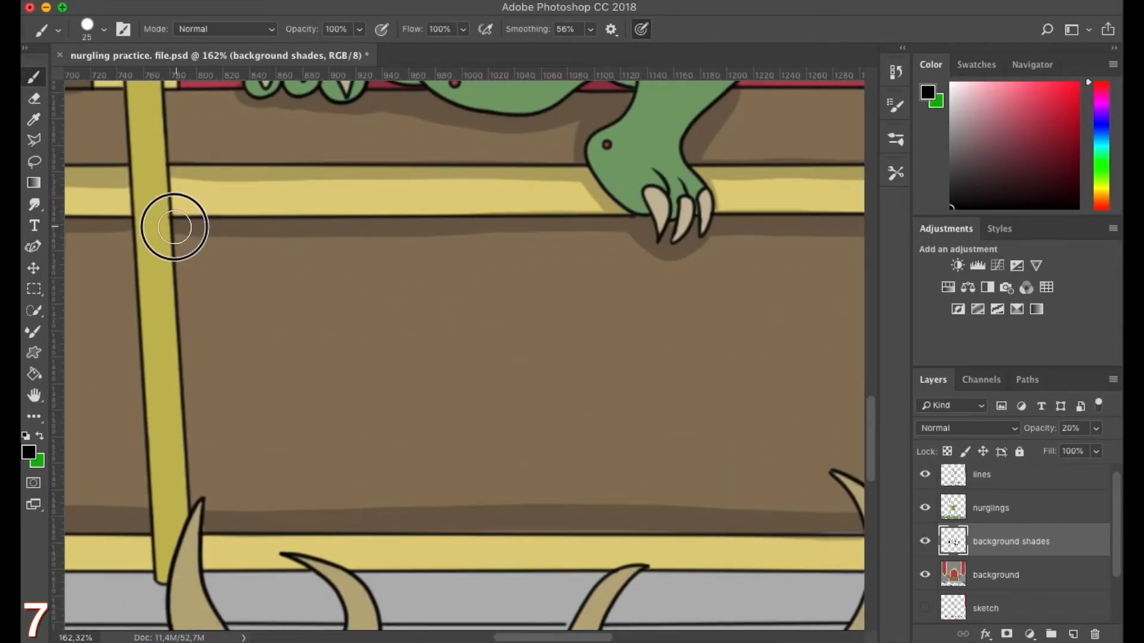
pyautogui.moveTo(72, 229); pyautogui.dragTo(420, 211)
pyautogui.moveTo(272, 270); pyautogui.dragTo(197, 274)
pyautogui.moveTo(725, 325); pyautogui.dragTo(413, 314)
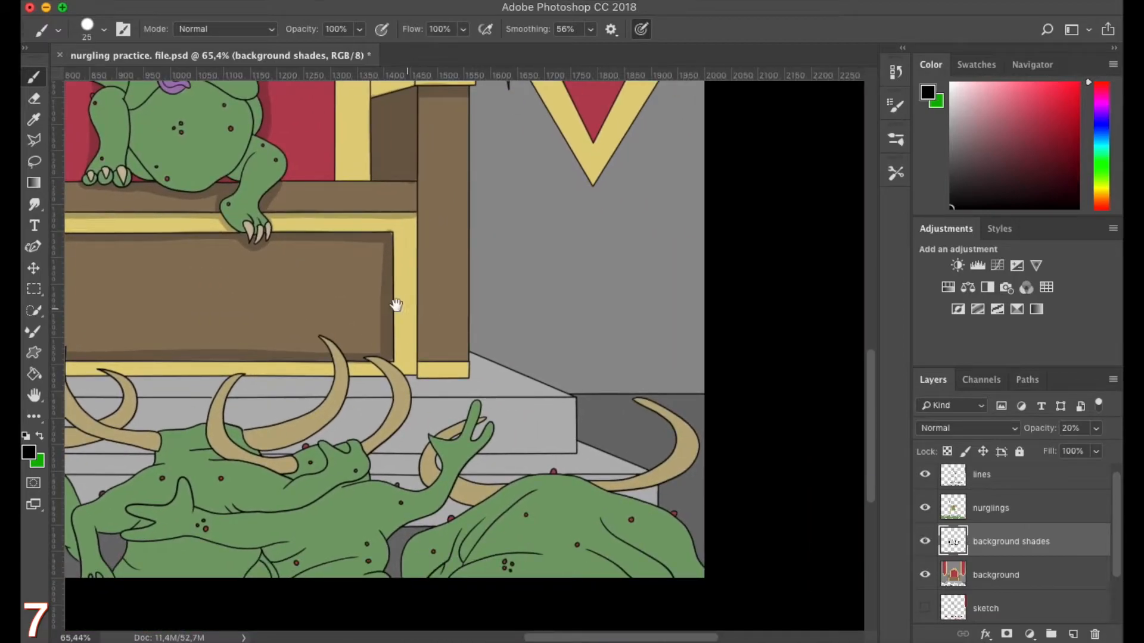
# Paint shadow strips along the upper edge of the front face of the stone step beneath the throne
pyautogui.moveTo(453, 367); pyautogui.dragTo(572, 363)
pyautogui.moveTo(319, 336)
pyautogui.mouseDown()
pyautogui.moveTo(550, 326)
pyautogui.moveTo(411, 324)
pyautogui.moveTo(292, 304)
pyautogui.mouseUp()
pyautogui.moveTo(376, 322); pyautogui.dragTo(613, 286)
pyautogui.moveTo(102, 315); pyautogui.dragTo(457, 263)
pyautogui.moveTo(271, 283); pyautogui.dragTo(321, 280)
pyautogui.moveTo(315, 234)
pyautogui.mouseDown()
pyautogui.moveTo(300, 230)
pyautogui.moveTo(301, 324)
pyautogui.moveTo(460, 334)
pyautogui.moveTo(442, 227)
pyautogui.moveTo(812, 230)
pyautogui.mouseUp()
pyautogui.moveTo(325, 257)
pyautogui.mouseDown()
pyautogui.moveTo(316, 328)
pyautogui.moveTo(370, 276)
pyautogui.moveTo(582, 271)
pyautogui.moveTo(715, 241)
pyautogui.moveTo(807, 262)
pyautogui.mouseUp()
pyautogui.hscroll(10, 651, 285)
pyautogui.moveTo(499, 211)
pyautogui.mouseDown()
pyautogui.moveTo(503, 222)
pyautogui.moveTo(404, 302)
pyautogui.moveTo(493, 309)
pyautogui.moveTo(559, 258)
pyautogui.moveTo(794, 217)
pyautogui.moveTo(722, 253)
pyautogui.moveTo(747, 204)
pyautogui.mouseUp()
# Shade the upper edge of the lower stone step's front face between the nurglings and their horns
pyautogui.moveTo(657, 258); pyautogui.dragTo(158, 273)
pyautogui.moveTo(339, 223)
pyautogui.mouseDown()
pyautogui.moveTo(886, 217)
pyautogui.moveTo(302, 268)
pyautogui.moveTo(567, 312)
pyautogui.moveTo(743, 240)
pyautogui.moveTo(485, 215)
pyautogui.moveTo(169, 251)
pyautogui.mouseUp()
pyautogui.moveTo(242, 215)
pyautogui.mouseDown()
pyautogui.moveTo(483, 204)
pyautogui.moveTo(481, 321)
pyautogui.moveTo(366, 314)
pyautogui.moveTo(467, 211)
pyautogui.moveTo(493, 251)
pyautogui.moveTo(437, 276)
pyautogui.moveTo(140, 303)
pyautogui.mouseUp()
pyautogui.moveTo(172, 302)
pyautogui.mouseDown()
pyautogui.moveTo(422, 256)
pyautogui.moveTo(413, 265)
pyautogui.moveTo(437, 187)
pyautogui.moveTo(460, 174)
pyautogui.mouseUp()
pyautogui.moveTo(450, 329); pyautogui.dragTo(439, 195)
pyautogui.moveTo(283, 212)
pyautogui.mouseDown()
pyautogui.moveTo(439, 213)
pyautogui.moveTo(358, 223)
pyautogui.mouseUp()
pyautogui.moveTo(354, 303); pyautogui.dragTo(529, 297)
pyautogui.moveTo(541, 213); pyautogui.dragTo(587, 212)
pyautogui.moveTo(695, 210); pyautogui.dragTo(305, 197)
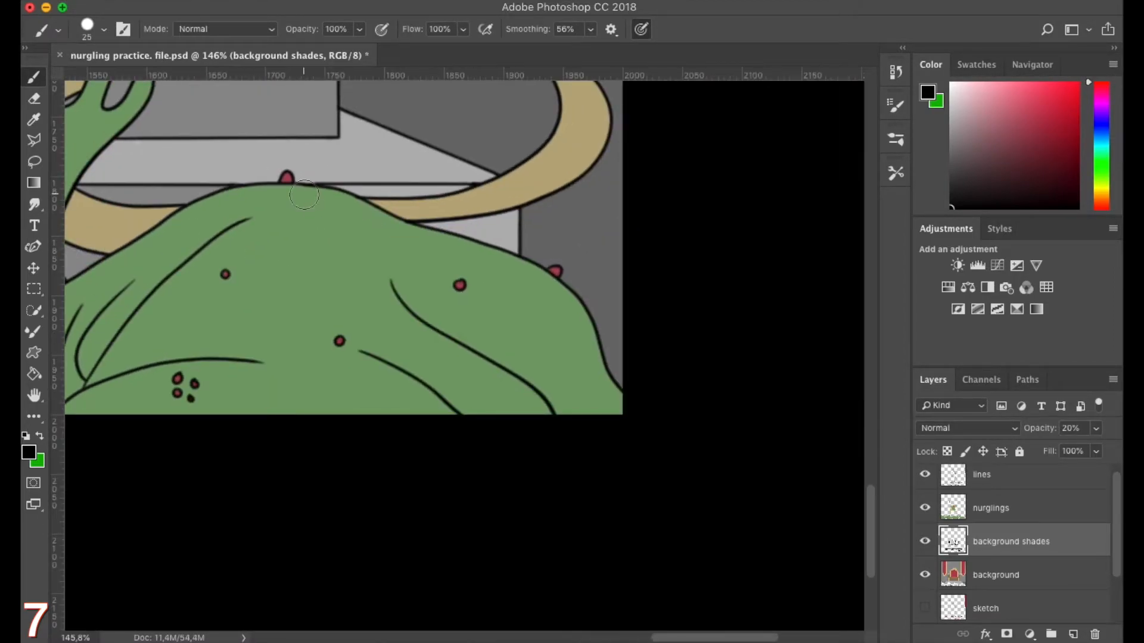
# Fill in the remaining step shadows visible in the gaps between the foreground nurglings
pyautogui.moveTo(536, 234); pyautogui.dragTo(545, 269)
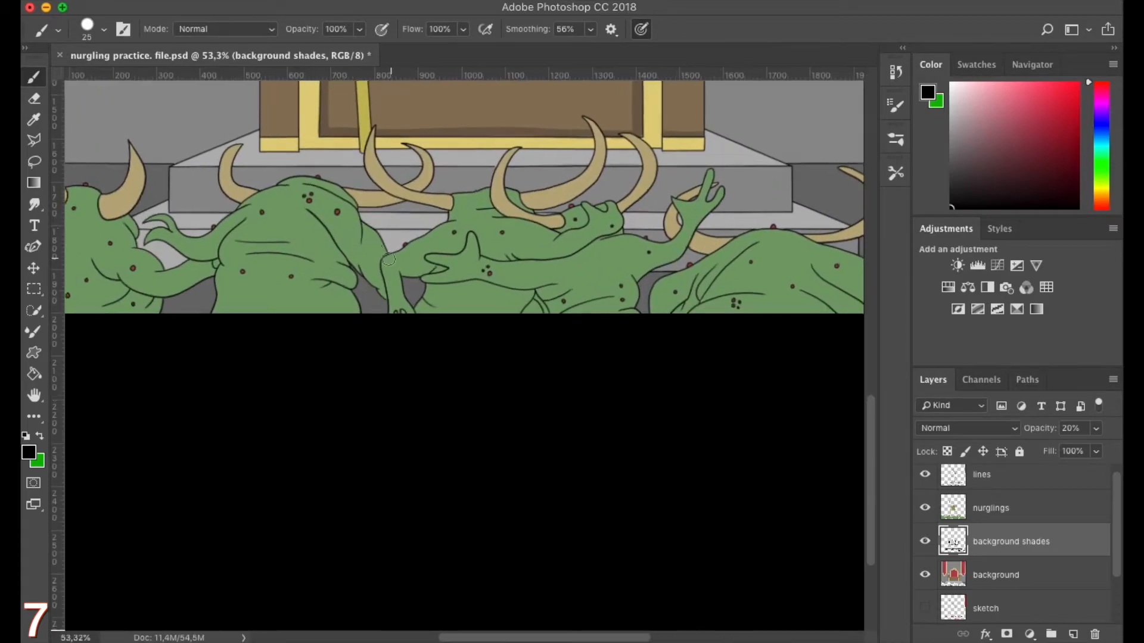
pyautogui.moveTo(426, 247); pyautogui.dragTo(484, 225)
pyautogui.moveTo(375, 253); pyautogui.dragTo(744, 264)
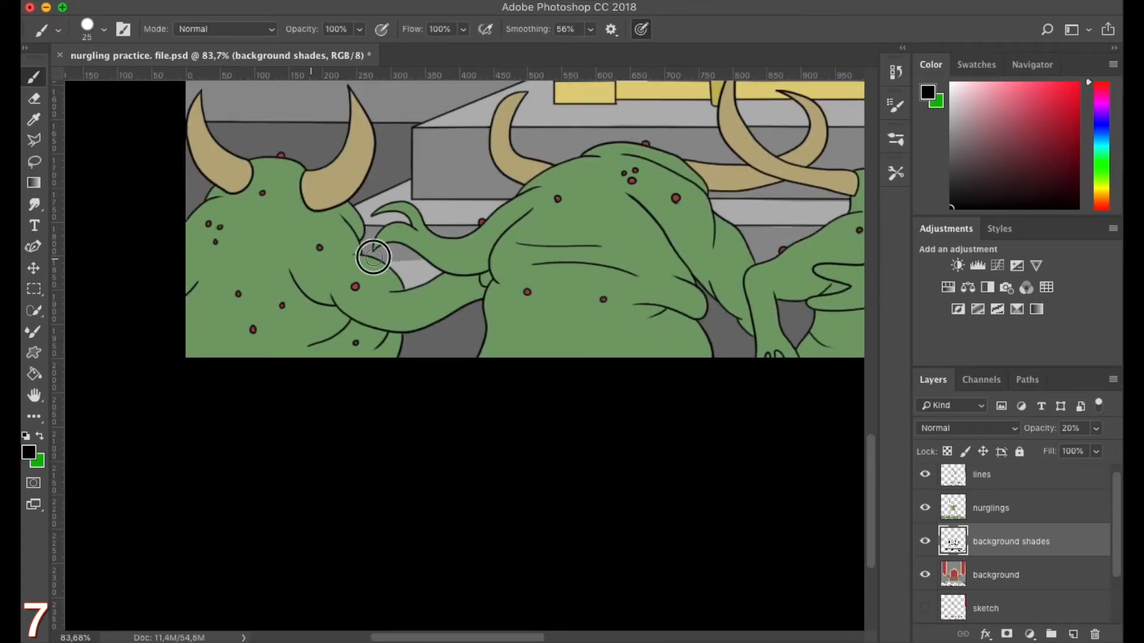
pyautogui.moveTo(406, 240); pyautogui.dragTo(316, 241)
pyautogui.moveTo(485, 234); pyautogui.dragTo(337, 311)
pyautogui.moveTo(366, 248); pyautogui.dragTo(471, 242)
# Paint a shadow strip on the platform directly beneath the throne's gold base, across its full width
pyautogui.moveTo(271, 246); pyautogui.dragTo(345, 249)
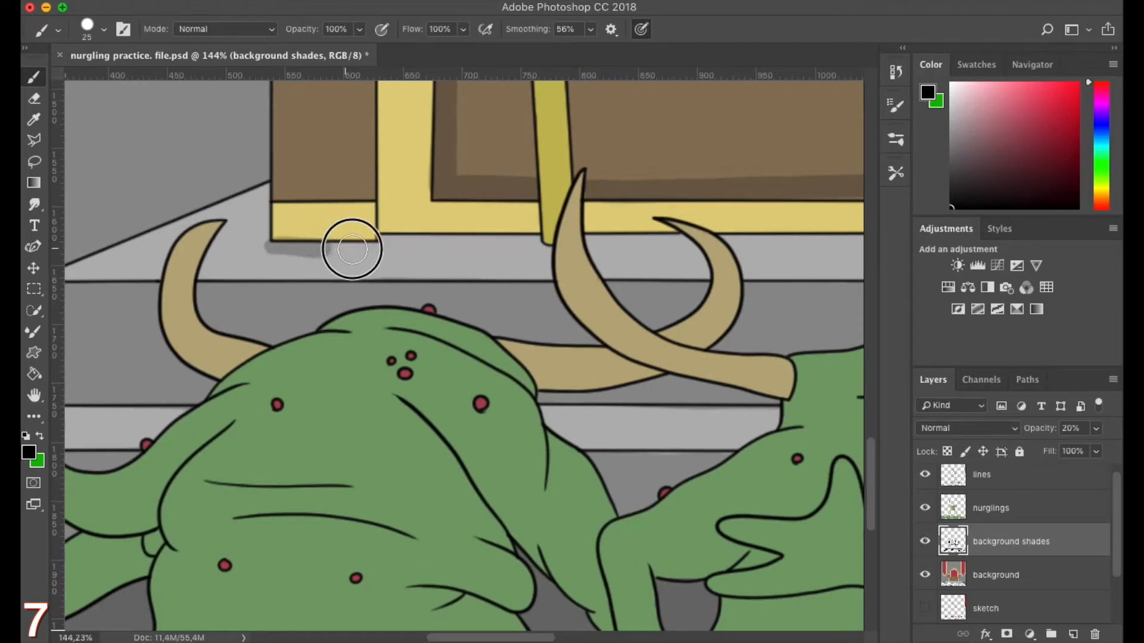
pyautogui.moveTo(589, 242); pyautogui.dragTo(330, 242)
pyautogui.moveTo(331, 241); pyautogui.dragTo(676, 243)
pyautogui.moveTo(682, 244)
pyautogui.mouseDown()
pyautogui.moveTo(386, 258)
pyautogui.moveTo(280, 244)
pyautogui.mouseUp()
pyautogui.moveTo(285, 243); pyautogui.dragTo(790, 245)
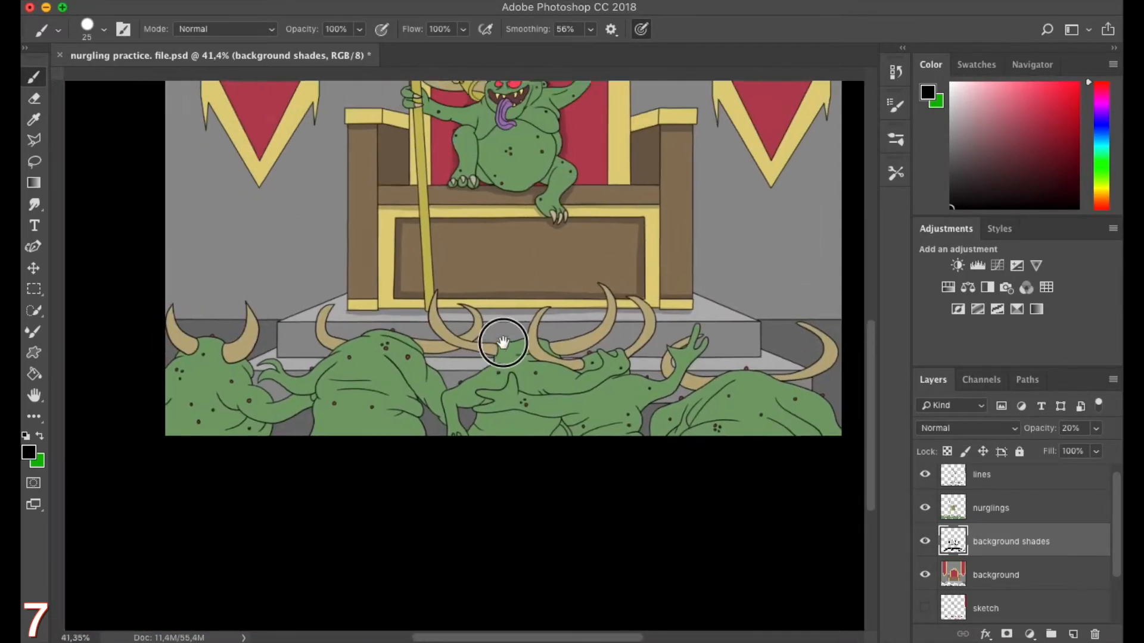
# Paint a shadow strip along the floor's back edge where it meets the grey wall
pyautogui.moveTo(504, 343); pyautogui.dragTo(627, 327)
pyautogui.scroll(10, 297, 308)
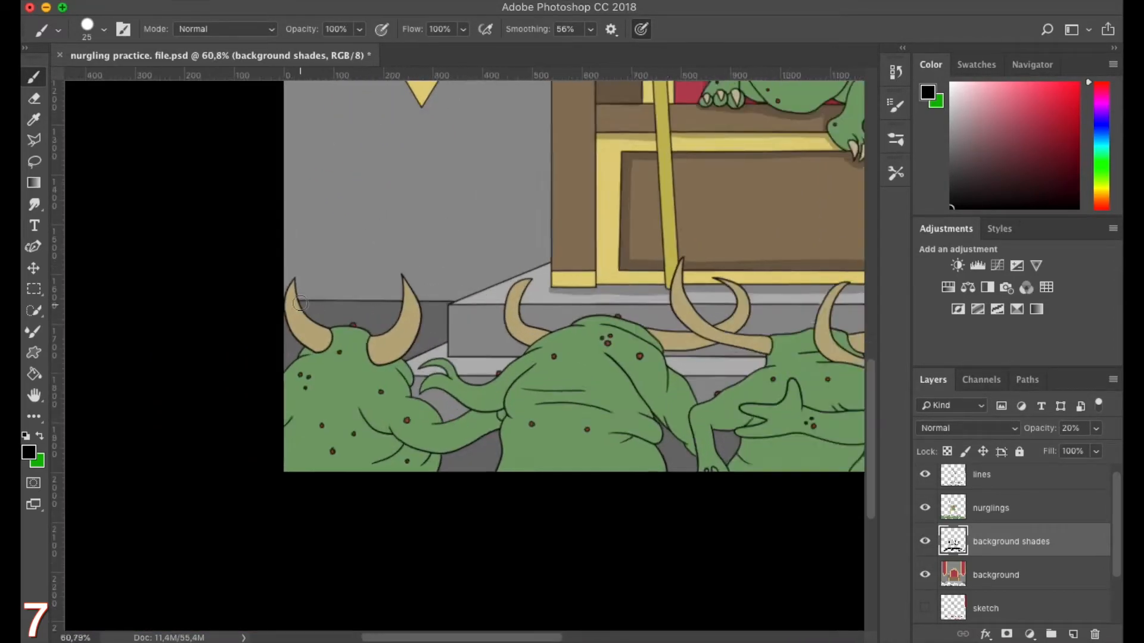
pyautogui.moveTo(289, 309); pyautogui.dragTo(572, 305)
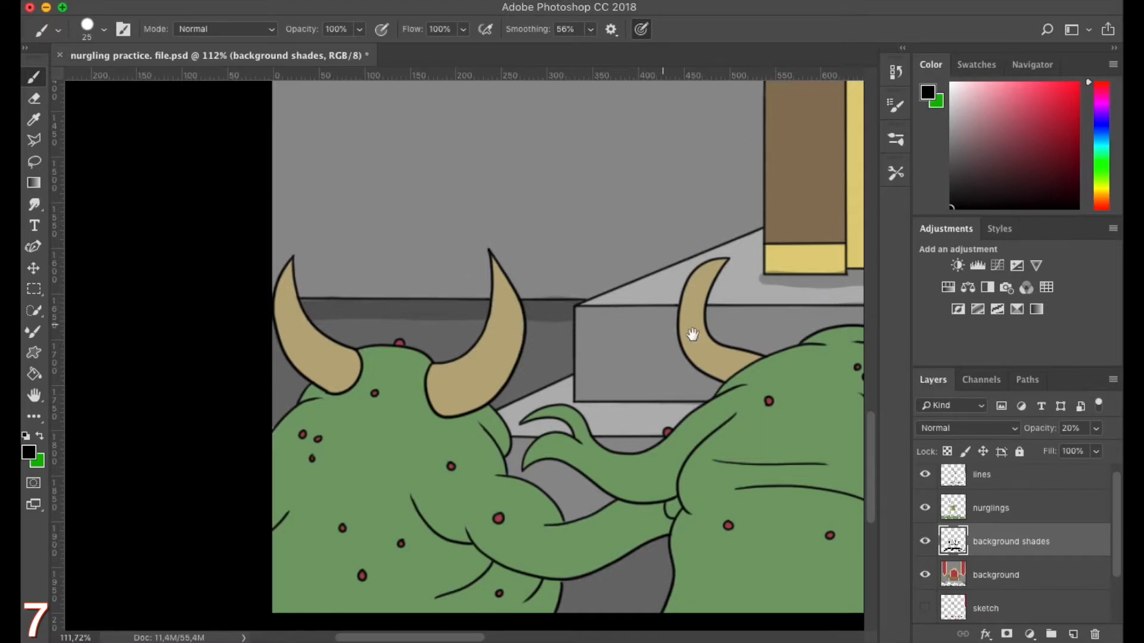
pyautogui.hscroll(15, 651, 321)
pyautogui.scroll(-10, 447, 241)
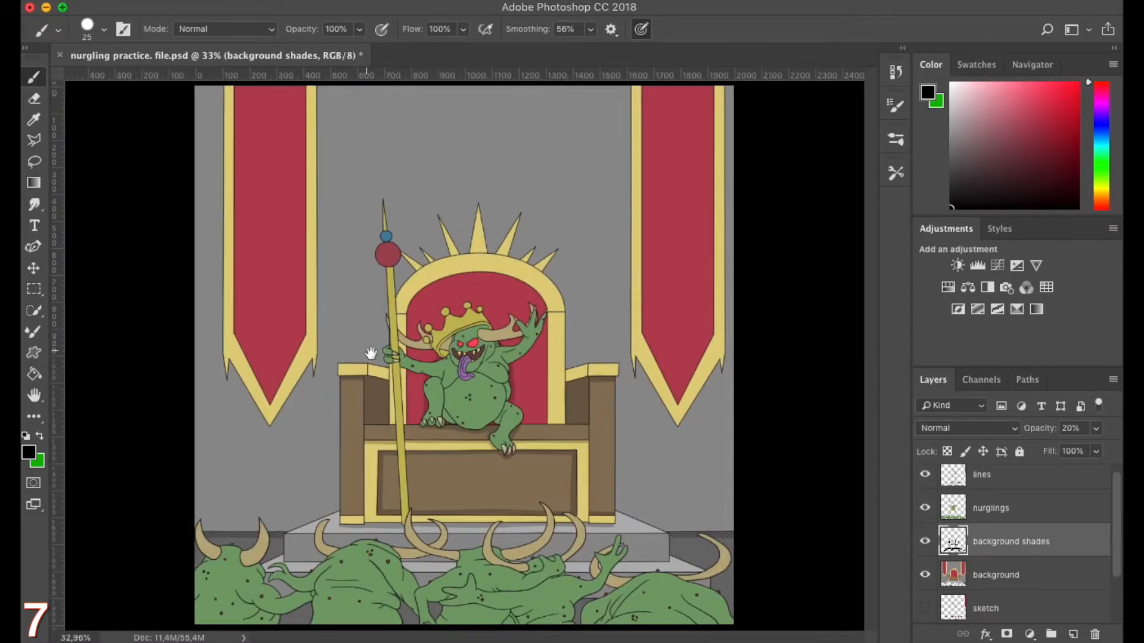
# Paint a narrow shadow along the inner edge of the gold backrest post behind the staff
pyautogui.scroll(12, 340, 280)
pyautogui.moveTo(341, 280); pyautogui.dragTo(337, 375)
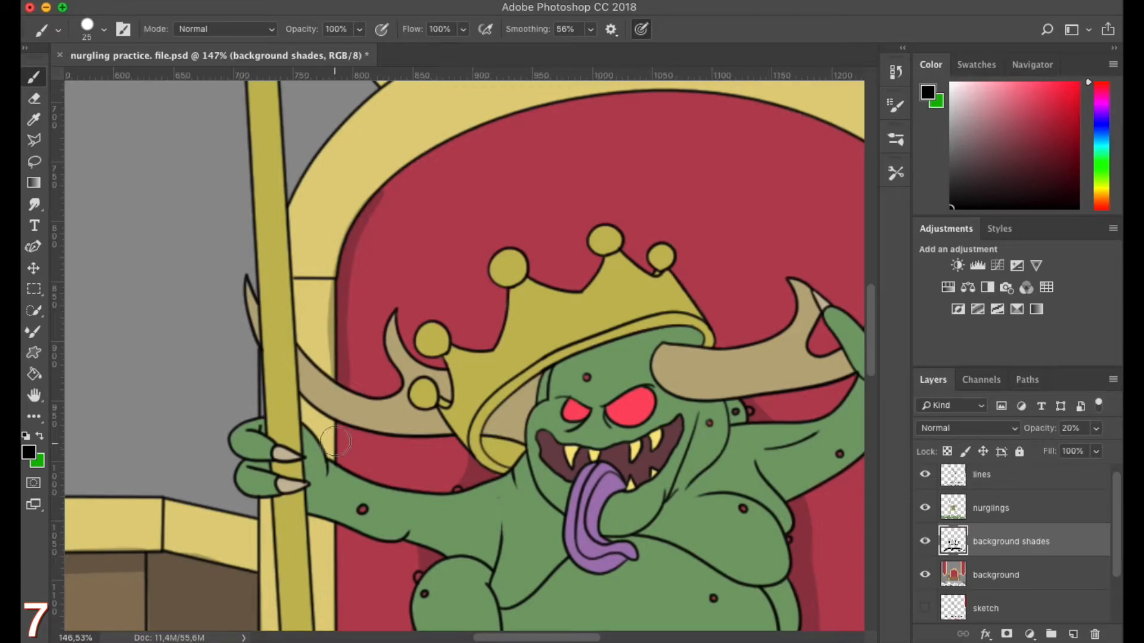
pyautogui.scroll(-5, 401, 306)
pyautogui.moveTo(332, 302); pyautogui.dragTo(354, 507)
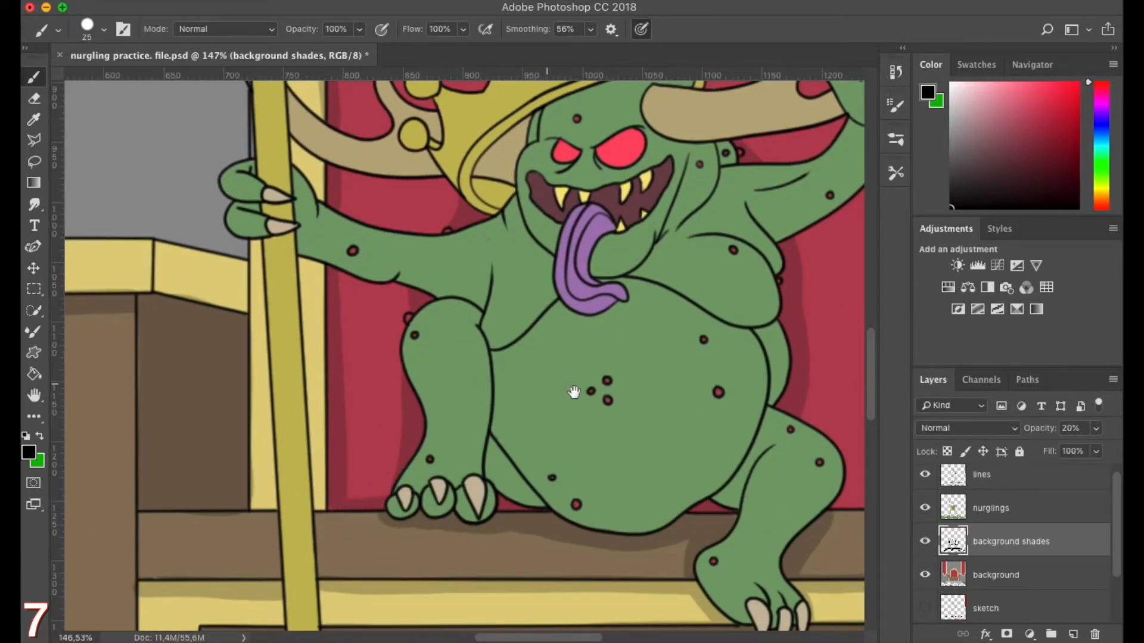
pyautogui.moveTo(791, 410); pyautogui.dragTo(262, 310)
# Shade the edge of the opposite gold backrest post and the lower edges of the armrests' gold trim
pyautogui.moveTo(293, 401); pyautogui.dragTo(408, 400)
pyautogui.moveTo(457, 240); pyautogui.dragTo(407, 554)
pyautogui.moveTo(373, 298); pyautogui.dragTo(377, 200)
pyautogui.moveTo(371, 150); pyautogui.dragTo(363, 618)
pyautogui.moveTo(366, 197); pyautogui.dragTo(359, 587)
pyautogui.moveTo(188, 309)
pyautogui.mouseDown()
pyautogui.moveTo(401, 376)
pyautogui.moveTo(459, 440)
pyautogui.mouseUp()
pyautogui.moveTo(136, 489)
pyautogui.mouseDown()
pyautogui.moveTo(147, 362)
pyautogui.moveTo(209, 276)
pyautogui.moveTo(345, 217)
pyautogui.moveTo(494, 204)
pyautogui.moveTo(635, 247)
pyautogui.moveTo(721, 319)
pyautogui.moveTo(749, 406)
pyautogui.mouseUp()
pyautogui.moveTo(645, 242); pyautogui.dragTo(740, 336)
# Add shadows along the edges of the throne's gold arch and its spikes
pyautogui.moveTo(428, 196)
pyautogui.mouseDown()
pyautogui.moveTo(363, 186)
pyautogui.moveTo(438, 188)
pyautogui.mouseUp()
pyautogui.moveTo(302, 212); pyautogui.dragTo(364, 184)
pyautogui.moveTo(421, 142); pyautogui.dragTo(468, 137)
pyautogui.moveTo(661, 112); pyautogui.dragTo(371, 186)
pyautogui.moveTo(463, 147); pyautogui.dragTo(596, 150)
pyautogui.moveTo(669, 161); pyautogui.dragTo(791, 186)
pyautogui.moveTo(701, 228); pyautogui.dragTo(230, 173)
pyautogui.moveTo(401, 156)
pyautogui.mouseDown()
pyautogui.moveTo(477, 183)
pyautogui.moveTo(358, 185)
pyautogui.mouseUp()
pyautogui.moveTo(352, 296); pyautogui.dragTo(382, 298)
# Try a shadow stroke beside the small pointed tail of the left banner and undo it
pyautogui.moveTo(274, 358); pyautogui.dragTo(298, 247)
pyautogui.moveTo(260, 259); pyautogui.dragTo(374, 260)
pyautogui.moveTo(237, 341); pyautogui.dragTo(245, 290)
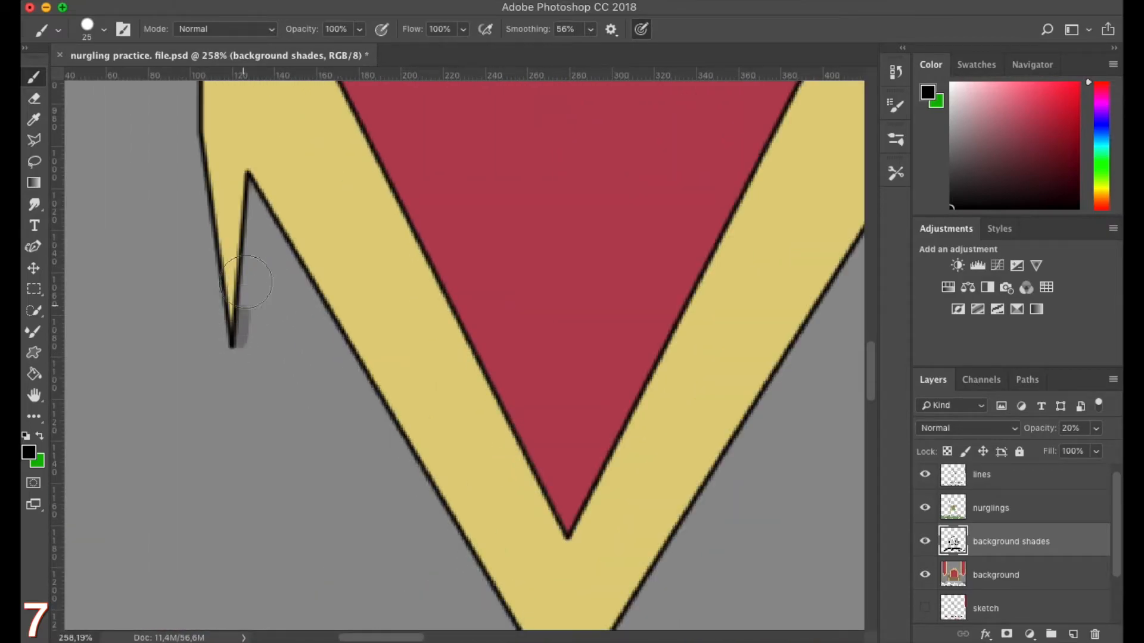
pyautogui.moveTo(275, 203)
pyautogui.mouseDown()
pyautogui.moveTo(215, 108)
pyautogui.moveTo(282, 287)
pyautogui.mouseUp()
pyautogui.press('alt+super+z')
# Paint a shadow on the wall along the left banner's pointed lower edges and small tails
pyautogui.press('r')
pyautogui.moveTo(218, 426)
pyautogui.mouseDown()
pyautogui.moveTo(238, 292)
pyautogui.moveTo(314, 224)
pyautogui.mouseUp()
pyautogui.press('b')
pyautogui.moveTo(365, 107); pyautogui.dragTo(273, 580)
pyautogui.moveTo(242, 528); pyautogui.dragTo(283, 316)
pyautogui.moveTo(312, 406); pyautogui.dragTo(297, 514)
pyautogui.moveTo(312, 471)
pyautogui.mouseDown()
pyautogui.moveTo(312, 360)
pyautogui.moveTo(421, 349)
pyautogui.moveTo(803, 211)
pyautogui.moveTo(355, 320)
pyautogui.mouseUp()
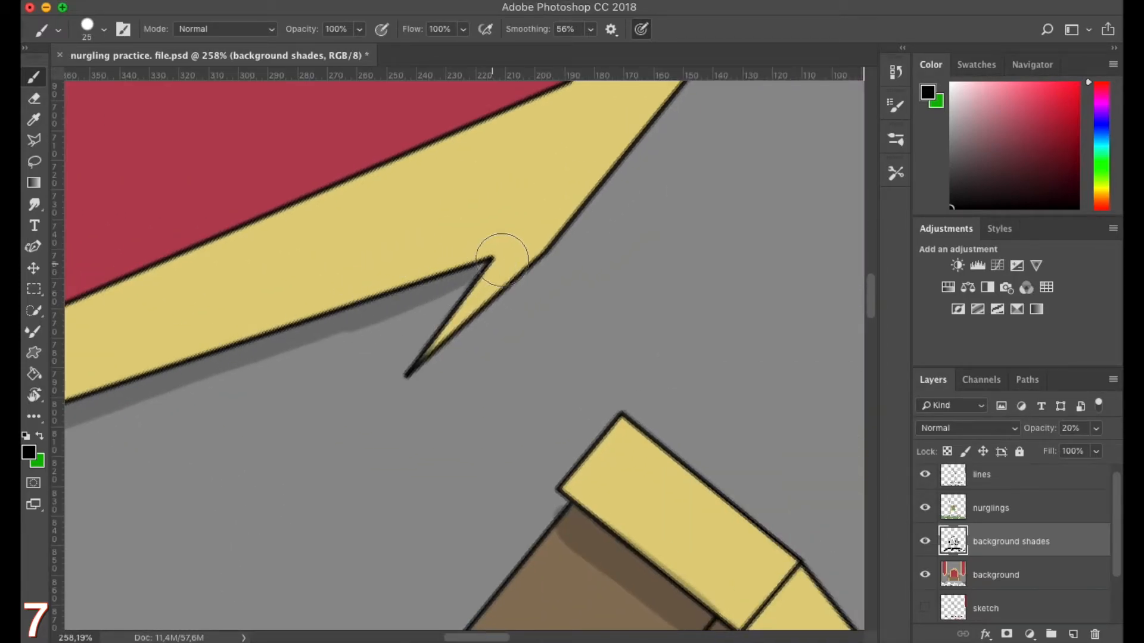
pyautogui.moveTo(505, 305); pyautogui.dragTo(548, 262)
# Outline a narrow shadow strip along the long right edge of the left banner with the Polygonal Lasso
pyautogui.scroll(-10, 393, 286)
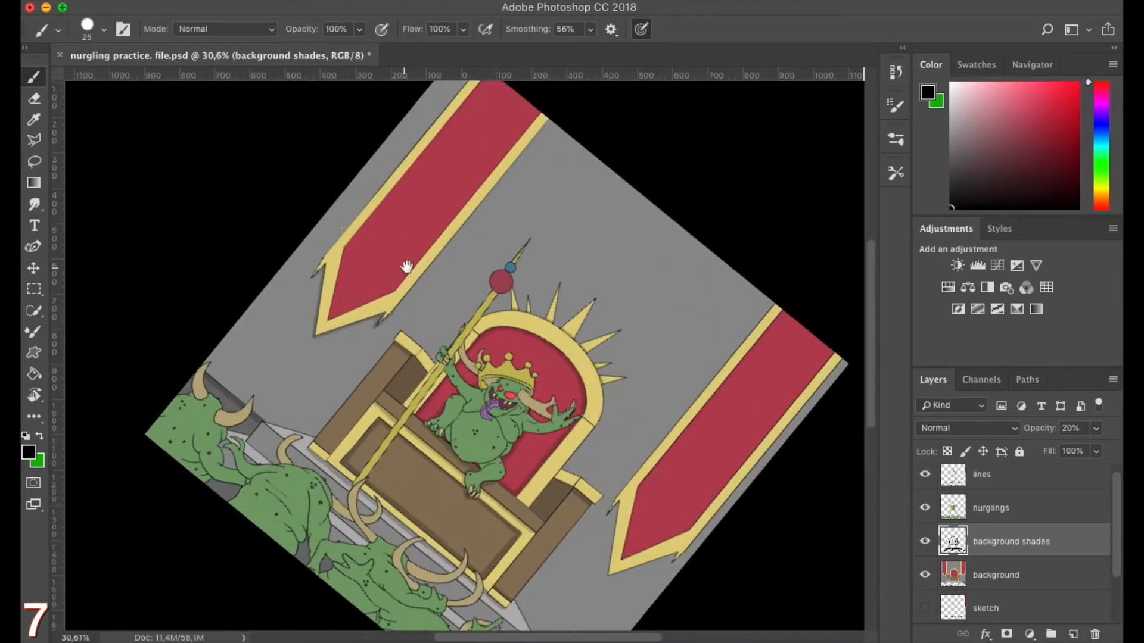
pyautogui.scroll(5, 442, 235)
pyautogui.press('l')
pyautogui.scroll(2, 606, 135)
pyautogui.click(601, 95)
pyautogui.moveTo(201, 586); pyautogui.dragTo(201, 505)
pyautogui.scroll(4, 179, 526)
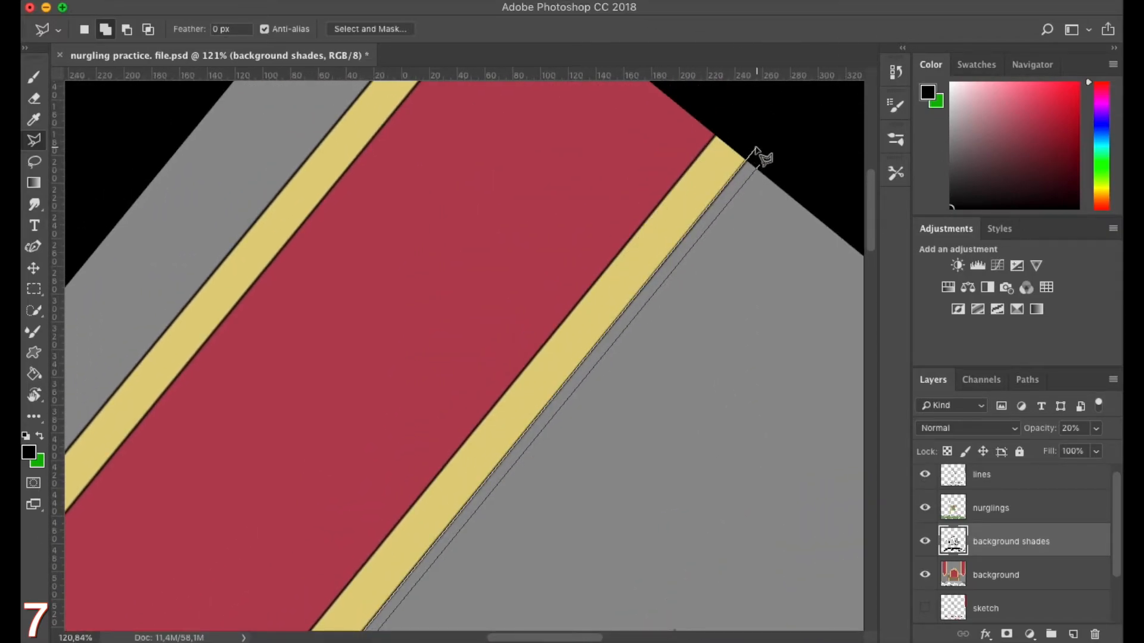
pyautogui.click(760, 165)
# Trace the outer boundary of the right banner's shadow around its pointed tails and up its right edge
pyautogui.scroll(-7, 640, 200)
pyautogui.moveTo(597, 457); pyautogui.dragTo(370, 141)
pyautogui.moveTo(518, 376); pyautogui.dragTo(477, 71)
pyautogui.scroll(13, 490, 267)
pyautogui.click(541, 191)
pyautogui.click(543, 258)
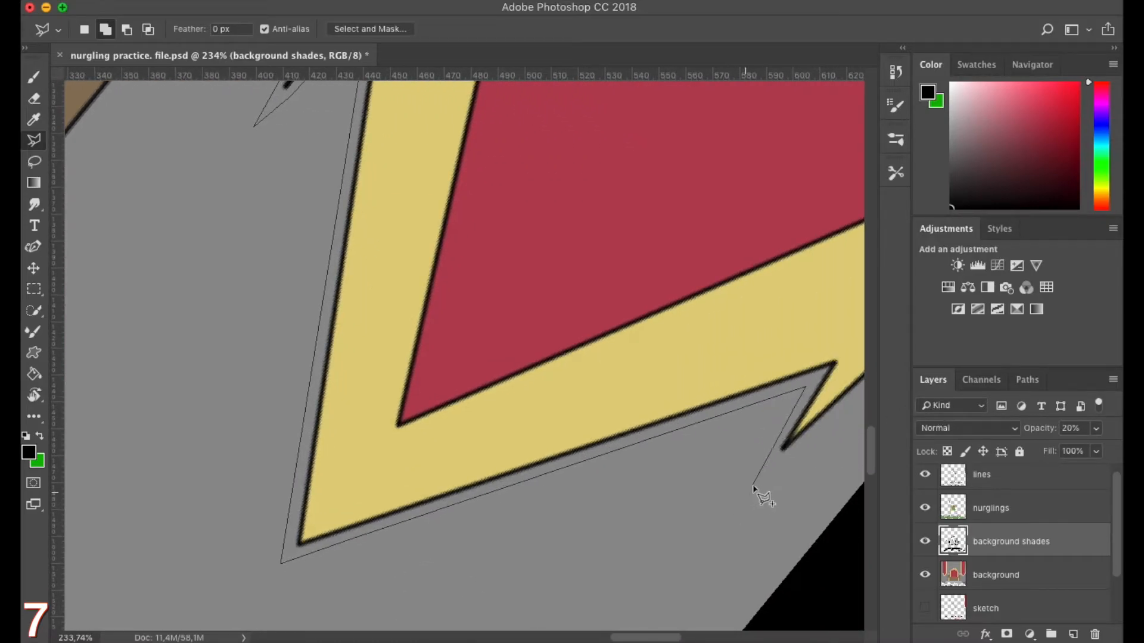
pyautogui.click(785, 352)
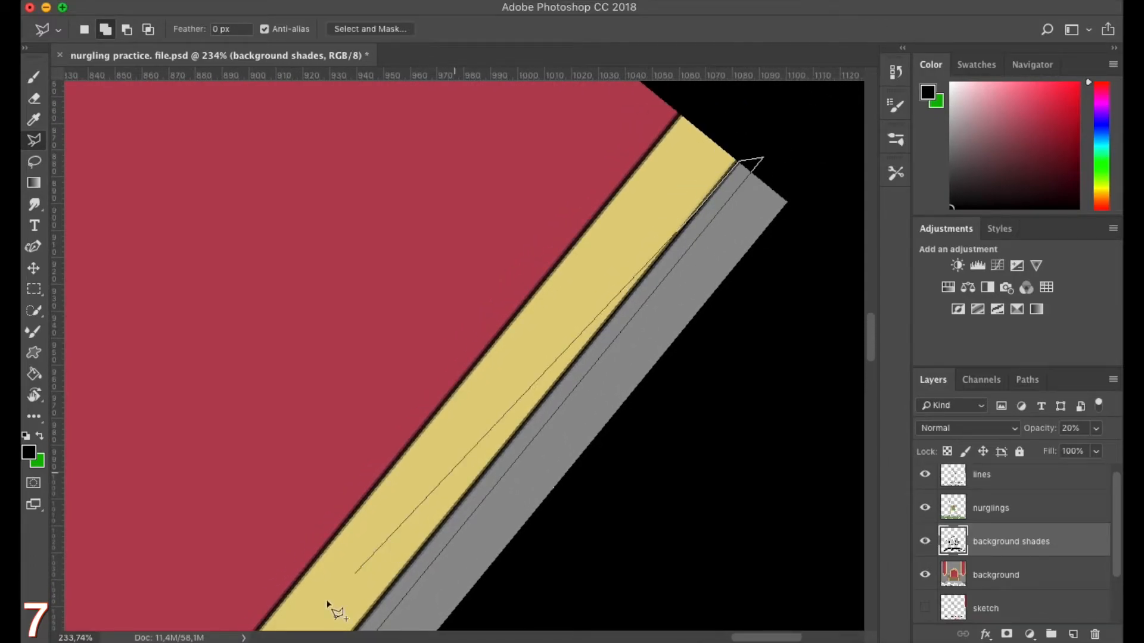
# Trace the shadow selection back along the right banner's gold border, following its right edge and pointed tails
pyautogui.scroll(-10, 393, 552)
pyautogui.hscroll(-10, 298, 512)
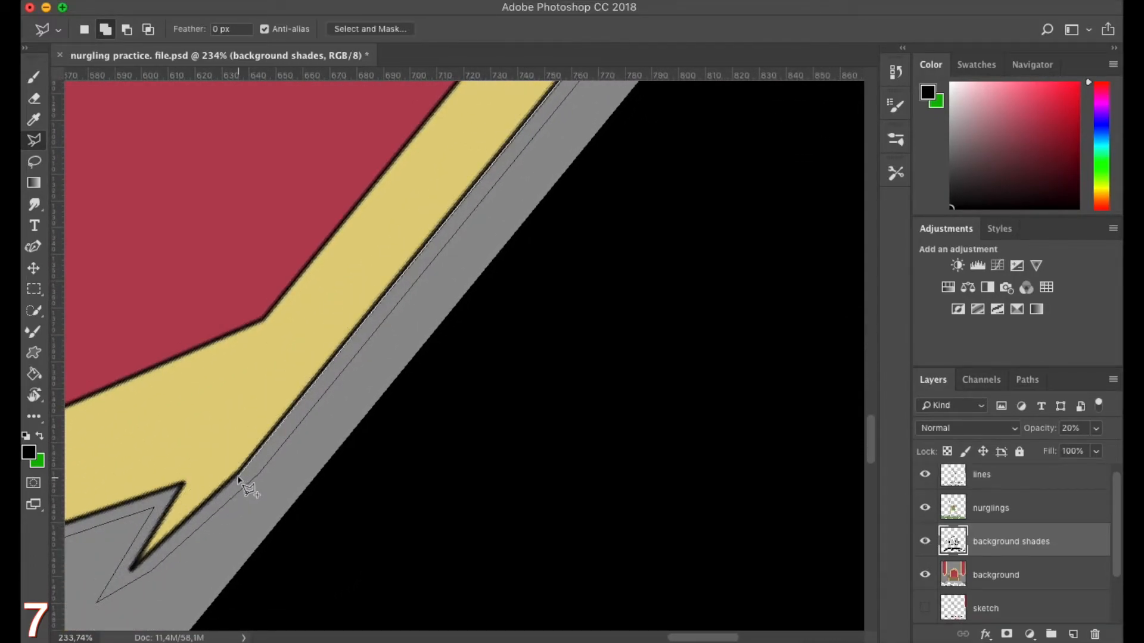
pyautogui.hscroll(-10, 185, 488)
pyautogui.scroll(-5, 178, 477)
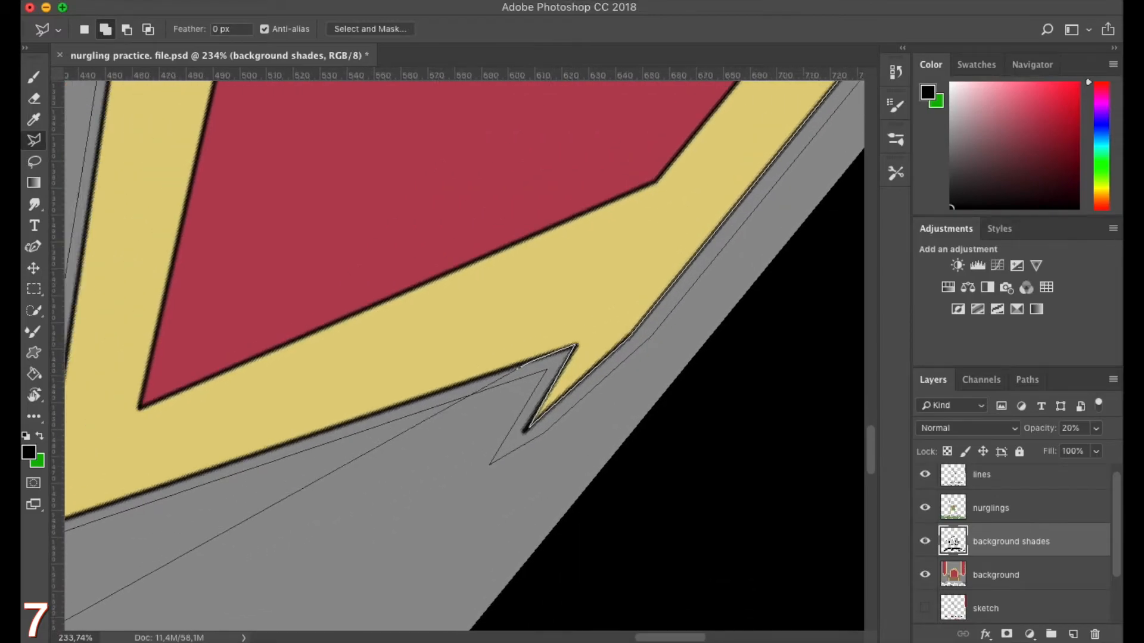
pyautogui.scroll(8, 178, 357)
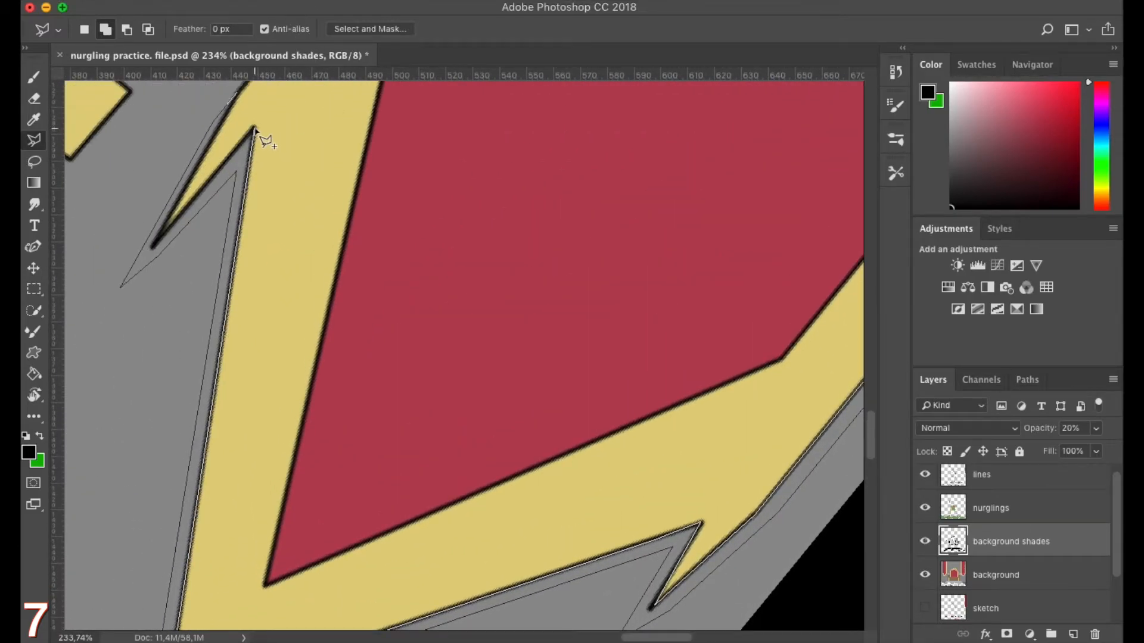
# Close the banner shadow selection, fill it with the foreground colour at 100% opacity, and deselect
pyautogui.click(237, 94)
pyautogui.click(172, 2)
pyautogui.click(200, 234)
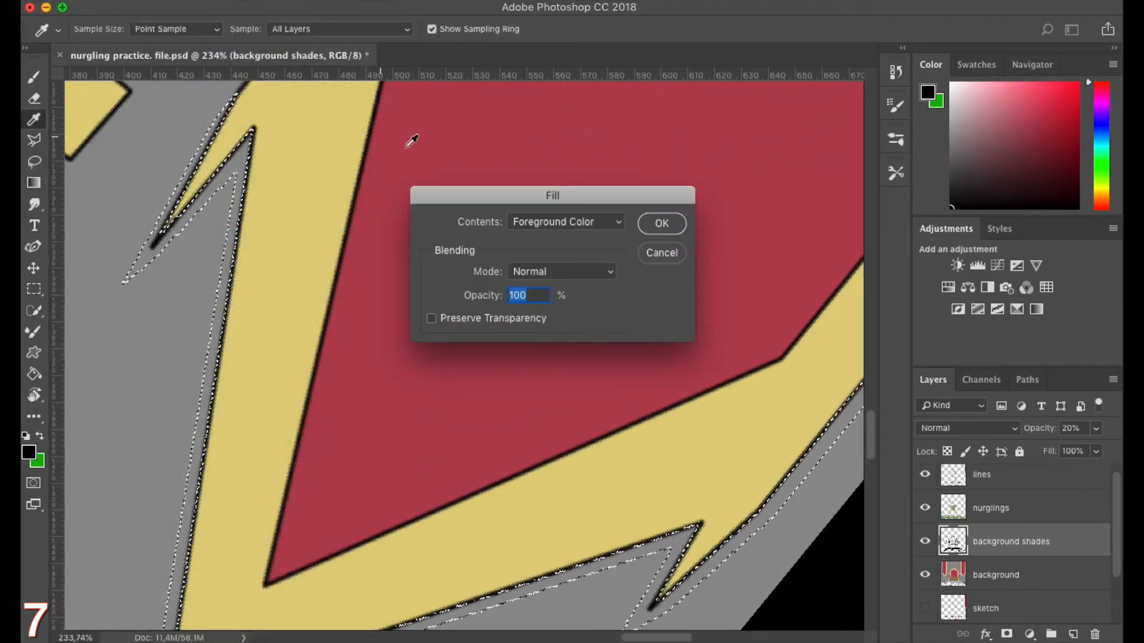
pyautogui.click(662, 220)
pyautogui.press('super+d')
# Rotate the canvas view back upright and review the background shadows across the whole illustration
pyautogui.scroll(-10, 220, 295)
pyautogui.scroll(5, 384, 385)
pyautogui.press('r')
pyautogui.moveTo(325, 390)
pyautogui.mouseDown()
pyautogui.moveTo(243, 421)
pyautogui.moveTo(301, 492)
pyautogui.mouseUp()
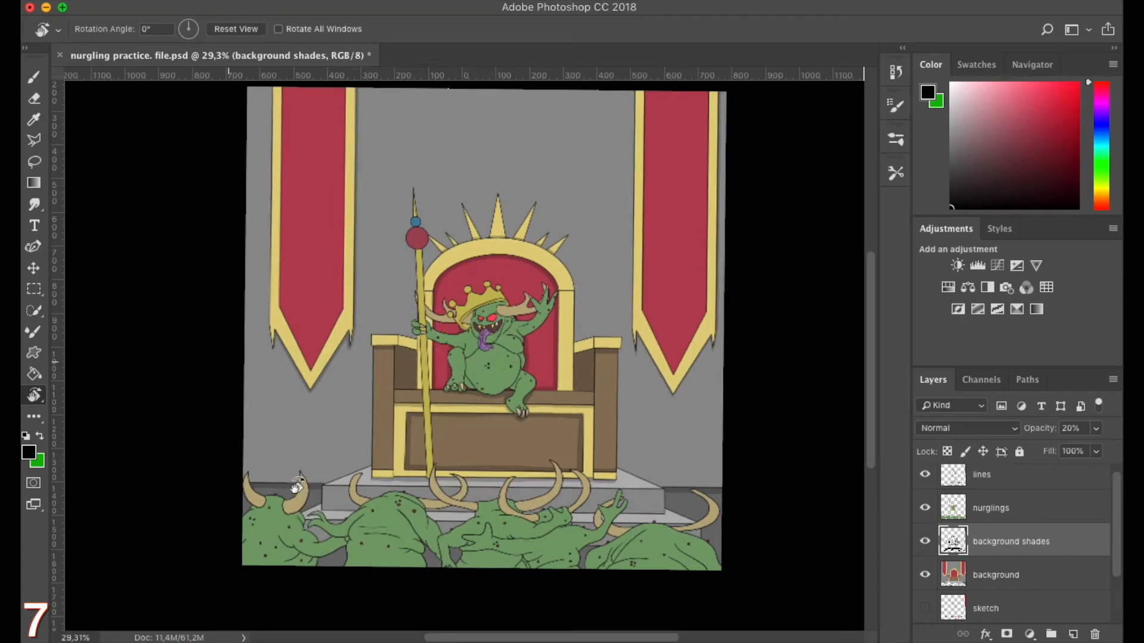
pyautogui.press('l')
pyautogui.scroll(3, 425, 360)
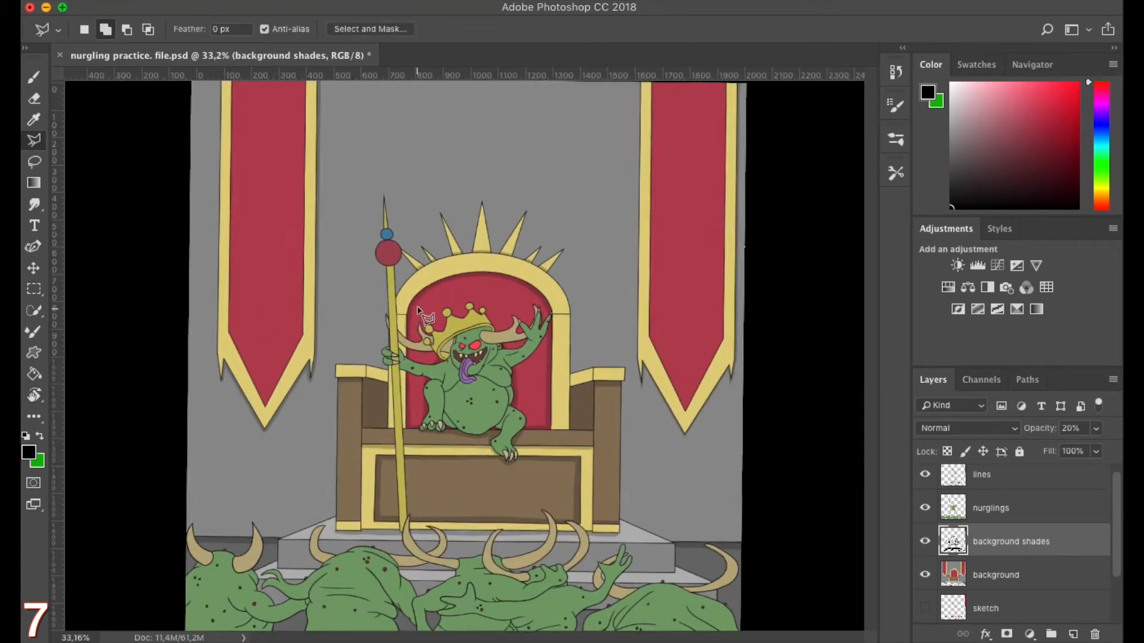
pyautogui.scroll(-1, 429, 320)
pyautogui.moveTo(459, 339)
pyautogui.mouseDown()
pyautogui.moveTo(447, 346)
pyautogui.moveTo(382, 309)
pyautogui.mouseUp()
pyautogui.scroll(-2, 434, 363)
pyautogui.scroll(1, 428, 381)
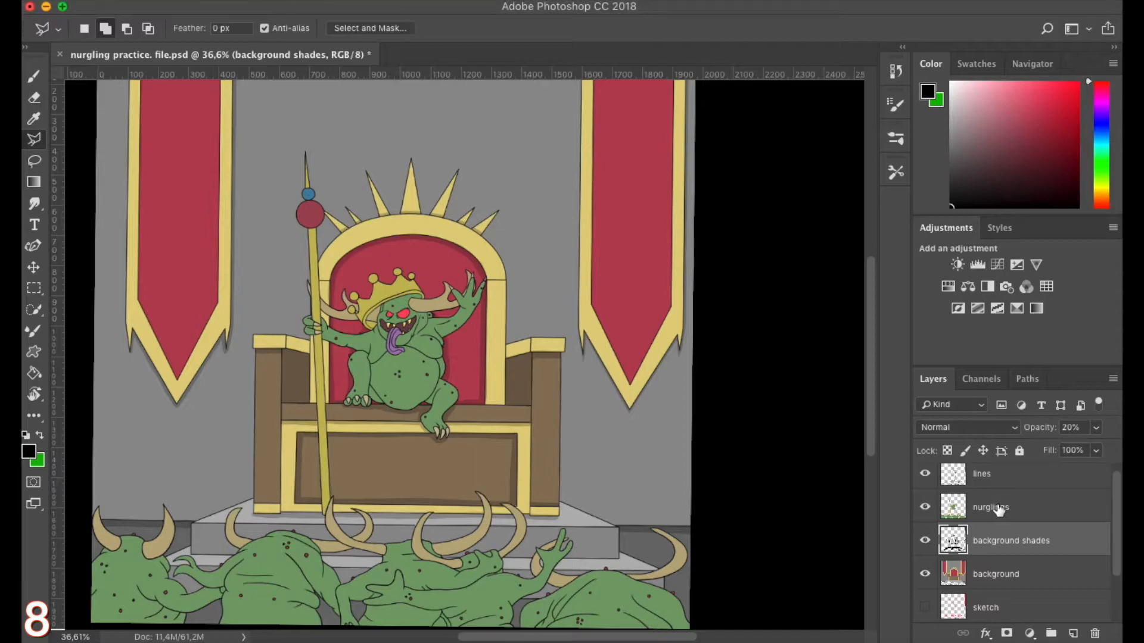
# Add a layer named "nurgling shades" above the nurglings layer and clip it to that layer
pyautogui.click(999, 511)
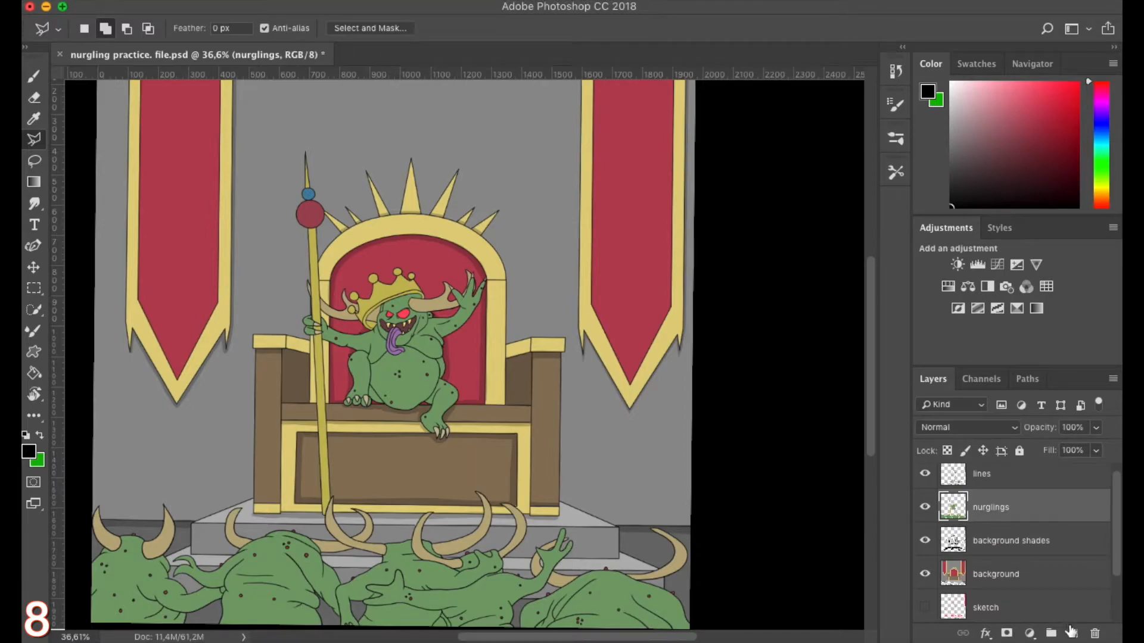
pyautogui.click(1073, 634)
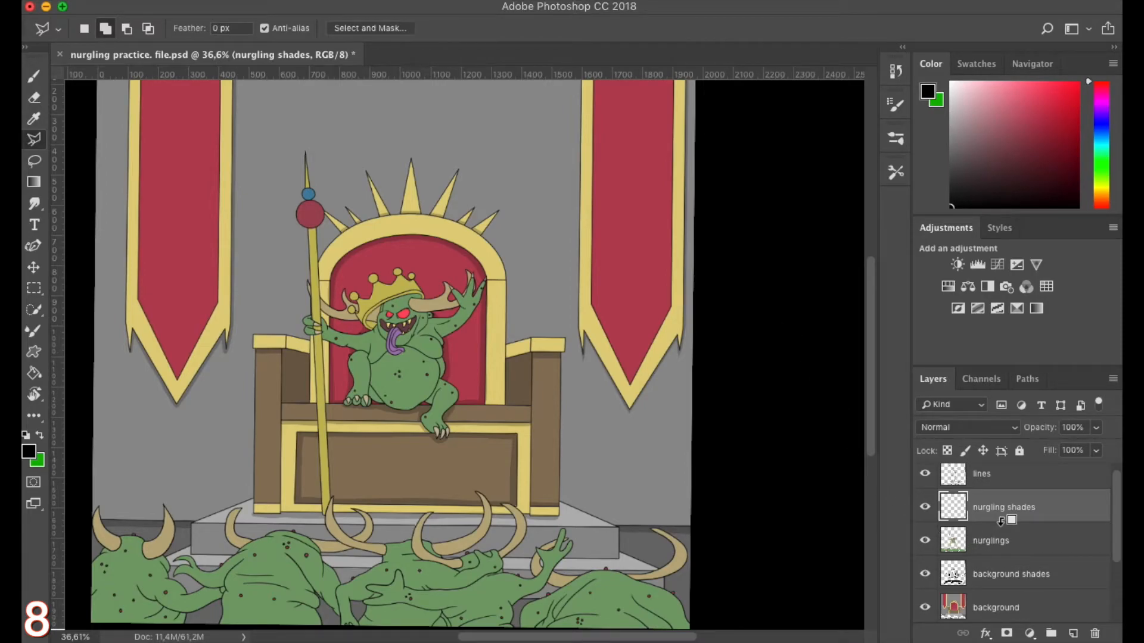
pyautogui.keyDown('alt'); pyautogui.click(1006, 525); pyautogui.keyUp('alt')
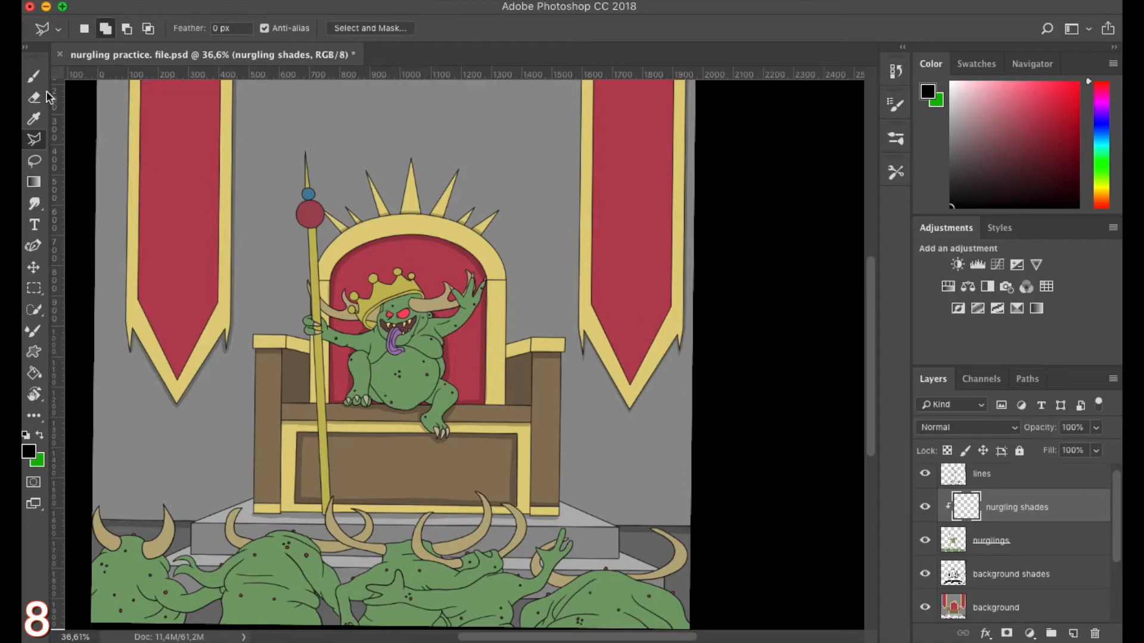
# Set the brush smoothing to 0% and paint a black shadow along the underside of the seated nurgling's raised arm
pyautogui.click(34, 76)
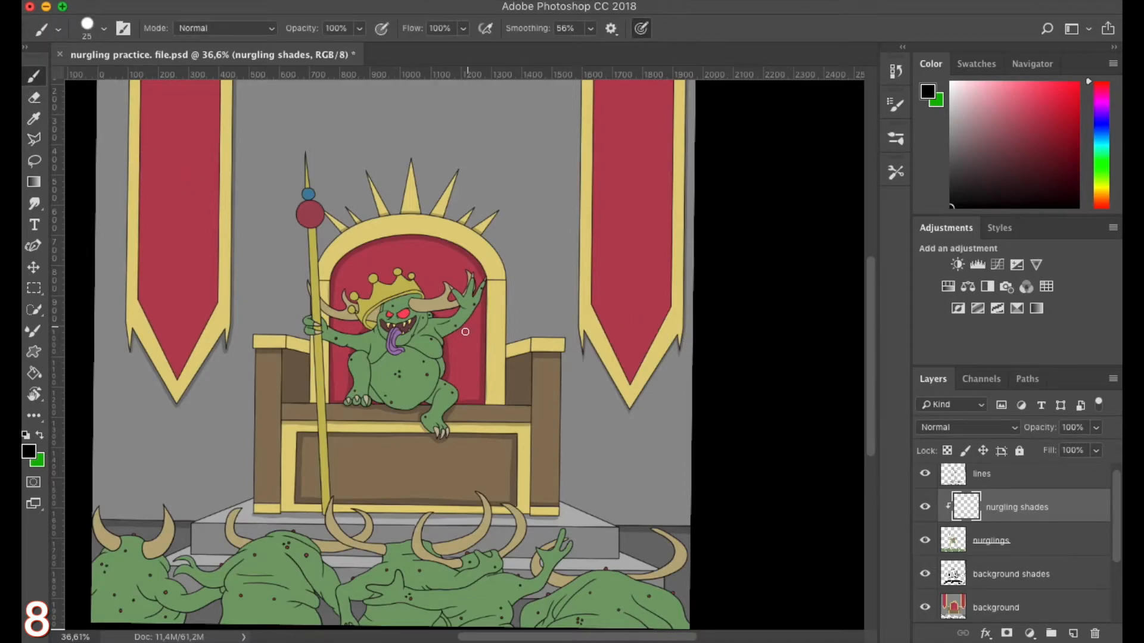
pyautogui.scroll(5, 468, 330)
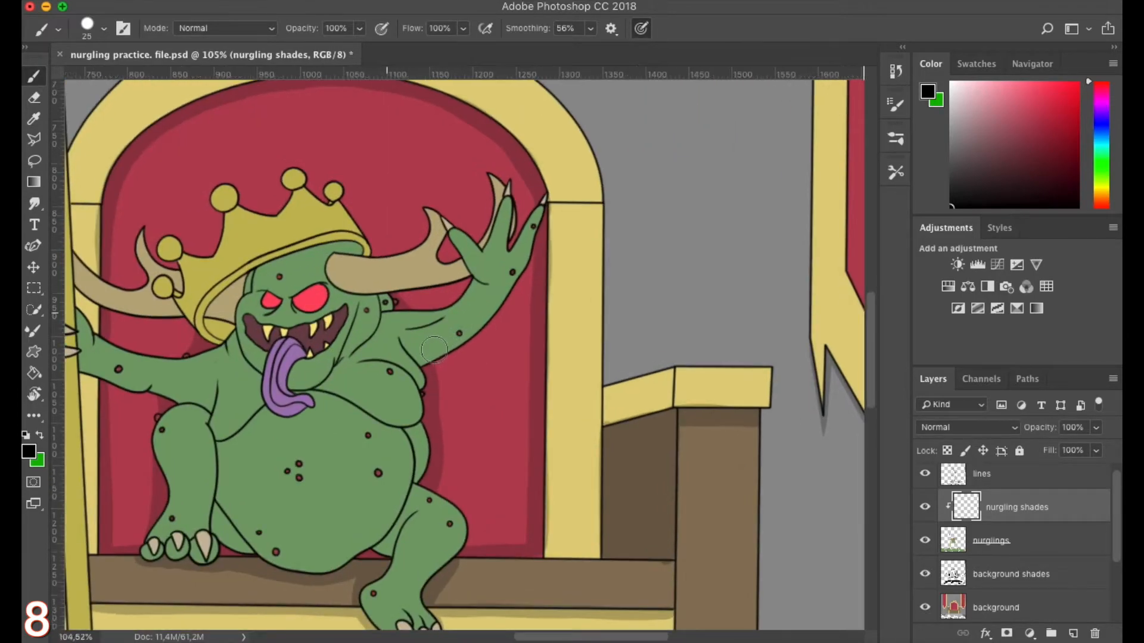
pyautogui.scroll(4, 494, 269)
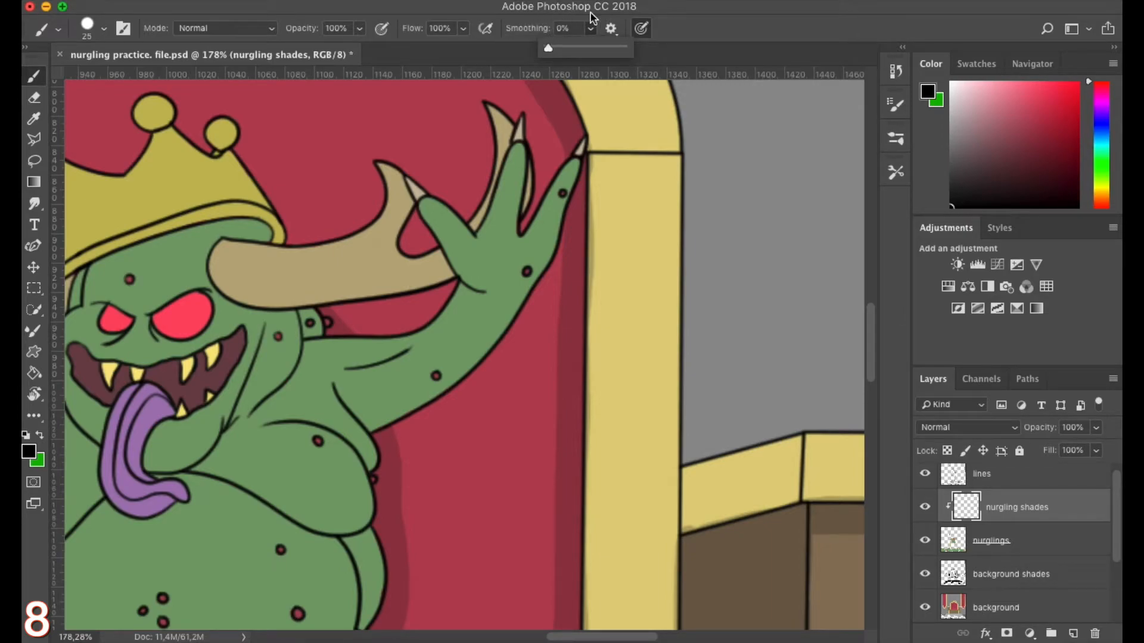
pyautogui.moveTo(579, 145); pyautogui.dragTo(522, 288)
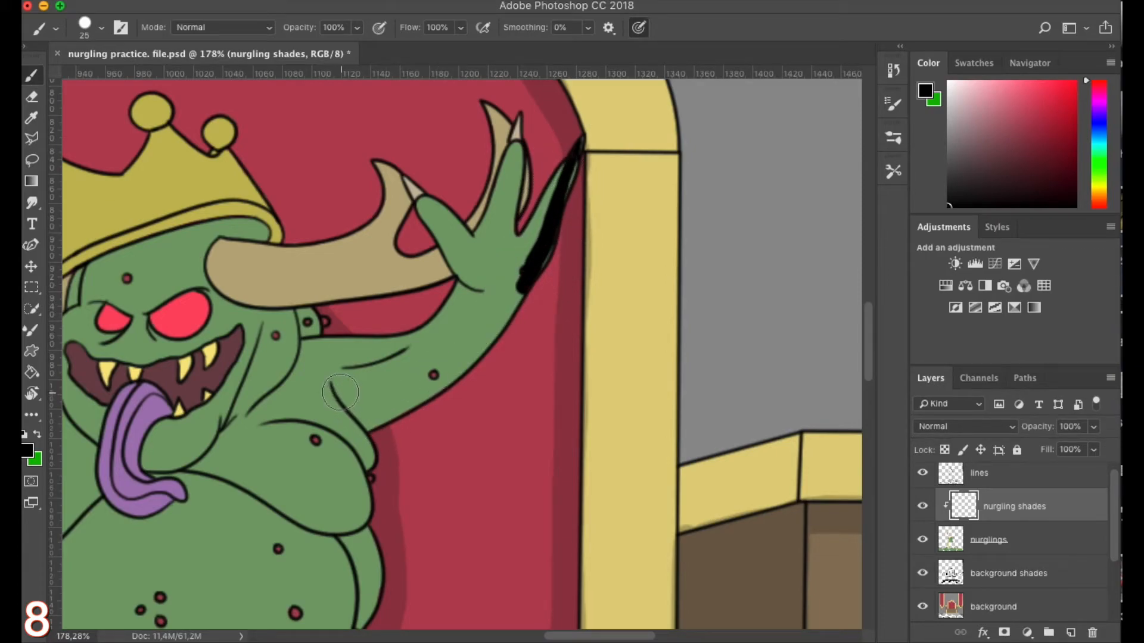
pyautogui.moveTo(340, 392)
pyautogui.mouseDown()
pyautogui.moveTo(383, 395)
pyautogui.moveTo(447, 366)
pyautogui.moveTo(503, 310)
pyautogui.moveTo(549, 231)
pyautogui.mouseUp()
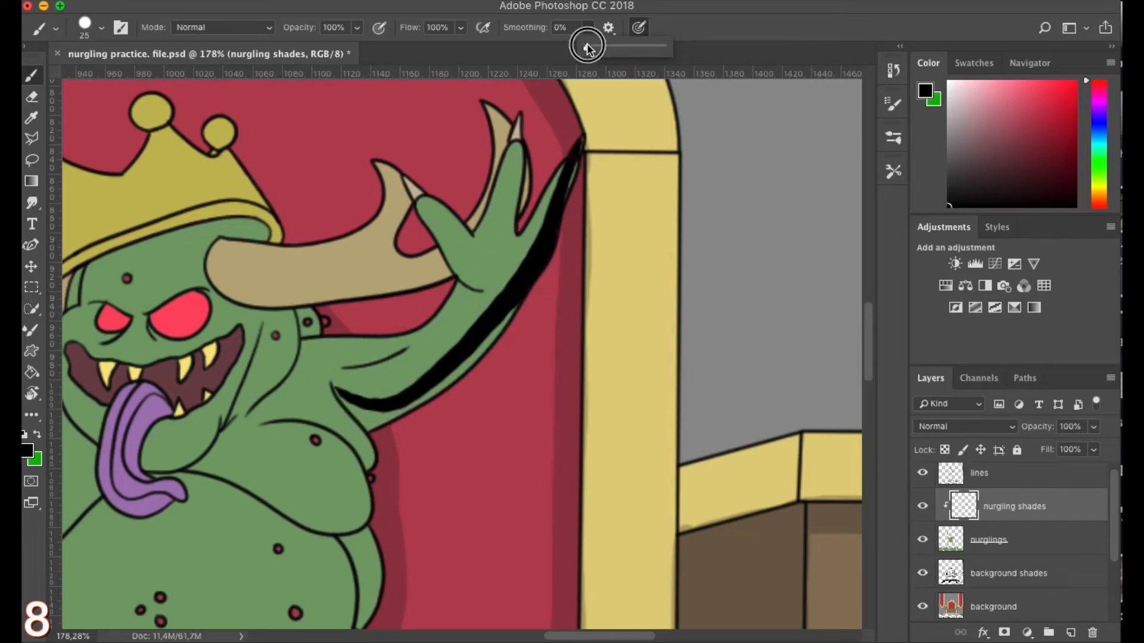
# Set the brush smoothing to 56%, then extend the black shading over the raised arm, its fingers and the horn's underside
pyautogui.moveTo(459, 13); pyautogui.dragTo(460, 10)
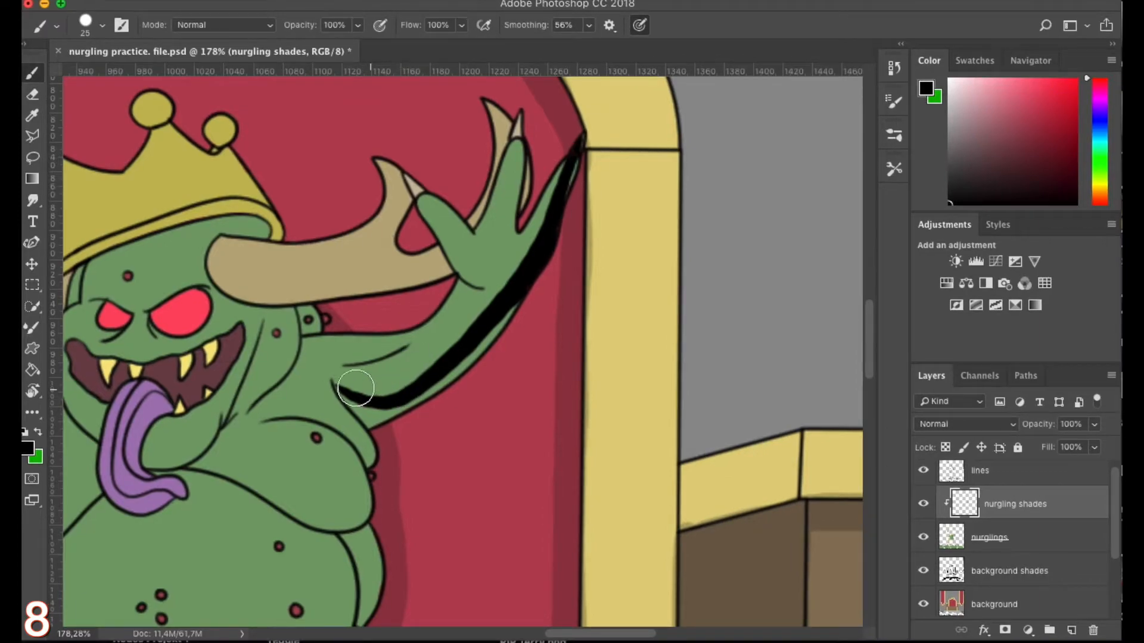
pyautogui.moveTo(336, 385)
pyautogui.mouseDown()
pyautogui.moveTo(407, 401)
pyautogui.moveTo(521, 295)
pyautogui.moveTo(464, 366)
pyautogui.moveTo(403, 411)
pyautogui.moveTo(373, 421)
pyautogui.moveTo(344, 393)
pyautogui.mouseUp()
pyautogui.moveTo(560, 202)
pyautogui.mouseDown()
pyautogui.moveTo(522, 161)
pyautogui.moveTo(506, 227)
pyautogui.mouseUp()
pyautogui.moveTo(400, 178)
pyautogui.mouseDown()
pyautogui.moveTo(433, 245)
pyautogui.moveTo(466, 286)
pyautogui.mouseUp()
pyautogui.moveTo(303, 316); pyautogui.dragTo(303, 337)
pyautogui.moveTo(211, 264); pyautogui.dragTo(477, 285)
pyautogui.moveTo(211, 256)
pyautogui.mouseDown()
pyautogui.moveTo(240, 302)
pyautogui.moveTo(209, 250)
pyautogui.mouseUp()
# Shade the seated nurgling's cheek and neck below the horn and under the chin in black
pyautogui.moveTo(247, 298); pyautogui.dragTo(369, 166)
pyautogui.moveTo(350, 287); pyautogui.dragTo(397, 246)
pyautogui.moveTo(292, 321); pyautogui.dragTo(421, 177)
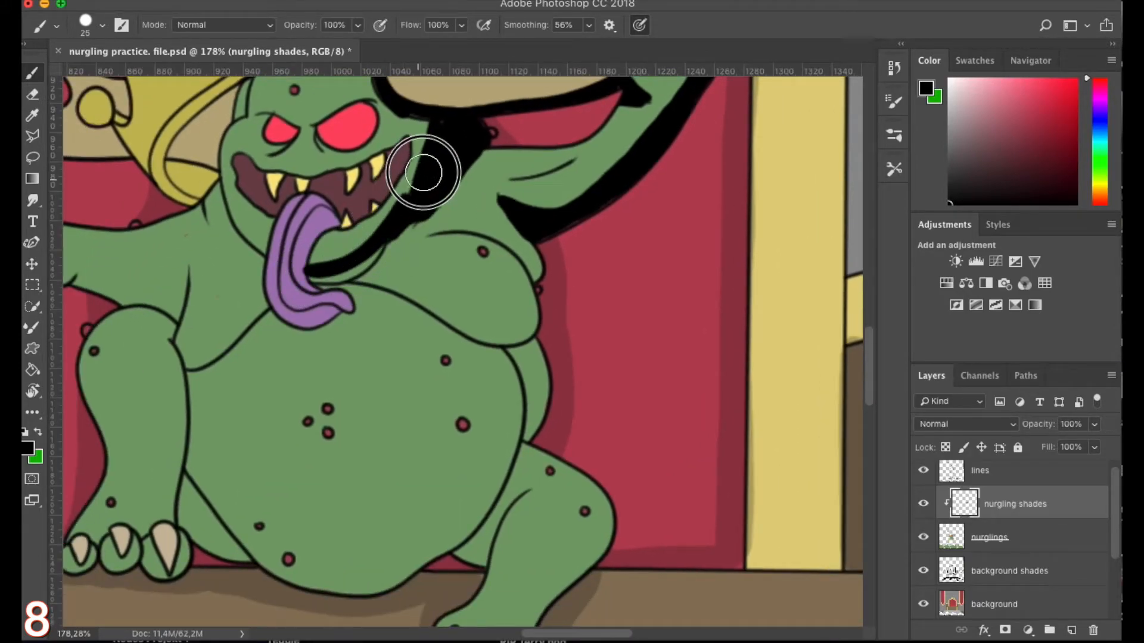
pyautogui.moveTo(371, 264); pyautogui.dragTo(381, 253)
pyautogui.moveTo(372, 264); pyautogui.dragTo(367, 179)
# Paint black shadows under the seated nurgling's chest folds and around the side and underside of its belly
pyautogui.moveTo(186, 290)
pyautogui.mouseDown()
pyautogui.moveTo(278, 217)
pyautogui.moveTo(260, 250)
pyautogui.mouseUp()
pyautogui.moveTo(378, 207)
pyautogui.mouseDown()
pyautogui.moveTo(519, 262)
pyautogui.moveTo(544, 314)
pyautogui.moveTo(522, 361)
pyautogui.mouseUp()
pyautogui.moveTo(464, 237)
pyautogui.mouseDown()
pyautogui.moveTo(513, 248)
pyautogui.moveTo(495, 263)
pyautogui.mouseUp()
pyautogui.moveTo(504, 121); pyautogui.dragTo(544, 206)
pyautogui.moveTo(330, 443); pyautogui.dragTo(395, 337)
pyautogui.moveTo(323, 365); pyautogui.dragTo(524, 143)
# Shade the dangling leg's inner edge, foot and toes on the seated nurgling
pyautogui.moveTo(337, 372)
pyautogui.mouseDown()
pyautogui.moveTo(431, 398)
pyautogui.moveTo(559, 287)
pyautogui.moveTo(532, 324)
pyautogui.moveTo(552, 366)
pyautogui.mouseUp()
pyautogui.moveTo(501, 435)
pyautogui.mouseDown()
pyautogui.moveTo(555, 494)
pyautogui.moveTo(595, 474)
pyautogui.moveTo(608, 439)
pyautogui.mouseUp()
pyautogui.moveTo(561, 319); pyautogui.dragTo(581, 293)
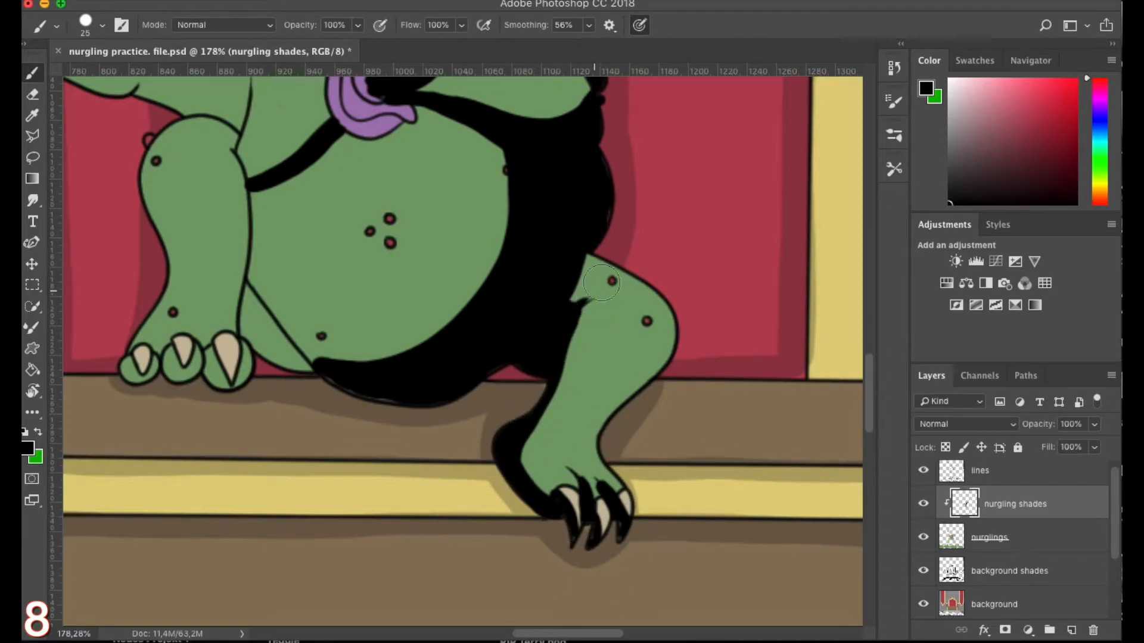
# Shade the seated nurgling's bent leg and the adjoining side of its belly in black
pyautogui.hscroll(-5, 561, 263)
pyautogui.moveTo(320, 134); pyautogui.dragTo(286, 343)
pyautogui.moveTo(321, 154)
pyautogui.mouseDown()
pyautogui.moveTo(304, 325)
pyautogui.moveTo(283, 361)
pyautogui.moveTo(350, 311)
pyautogui.moveTo(317, 324)
pyautogui.moveTo(339, 183)
pyautogui.moveTo(457, 362)
pyautogui.mouseUp()
pyautogui.moveTo(374, 320); pyautogui.dragTo(450, 492)
pyautogui.moveTo(393, 298)
pyautogui.mouseDown()
pyautogui.moveTo(393, 317)
pyautogui.moveTo(397, 302)
pyautogui.mouseUp()
# Paint a black shadow along the underside of the arm holding the staff
pyautogui.moveTo(183, 206)
pyautogui.mouseDown()
pyautogui.moveTo(369, 260)
pyautogui.moveTo(395, 256)
pyautogui.moveTo(362, 259)
pyautogui.mouseUp()
pyautogui.moveTo(252, 237); pyautogui.dragTo(207, 222)
pyautogui.moveTo(201, 166); pyautogui.dragTo(353, 225)
pyautogui.moveTo(245, 239)
pyautogui.mouseDown()
pyautogui.moveTo(328, 249)
pyautogui.moveTo(317, 212)
pyautogui.moveTo(297, 258)
pyautogui.mouseUp()
# Shade the crown's underside, the face beneath it, the eye sockets and the chin beside the tongue in black
pyautogui.moveTo(306, 213)
pyautogui.mouseDown()
pyautogui.moveTo(289, 262)
pyautogui.moveTo(289, 240)
pyautogui.mouseUp()
pyautogui.moveTo(307, 222); pyautogui.dragTo(323, 310)
pyautogui.moveTo(423, 268); pyautogui.dragTo(262, 284)
pyautogui.moveTo(383, 243)
pyautogui.mouseDown()
pyautogui.moveTo(429, 179)
pyautogui.moveTo(425, 201)
pyautogui.moveTo(343, 264)
pyautogui.mouseUp()
pyautogui.moveTo(394, 203)
pyautogui.mouseDown()
pyautogui.moveTo(455, 172)
pyautogui.moveTo(578, 171)
pyautogui.moveTo(576, 145)
pyautogui.mouseUp()
pyautogui.moveTo(320, 324); pyautogui.dragTo(321, 326)
pyautogui.moveTo(351, 244); pyautogui.dragTo(310, 229)
pyautogui.moveTo(419, 231)
pyautogui.mouseDown()
pyautogui.moveTo(449, 251)
pyautogui.moveTo(437, 215)
pyautogui.moveTo(382, 226)
pyautogui.moveTo(420, 245)
pyautogui.mouseUp()
pyautogui.moveTo(540, 149)
pyautogui.mouseDown()
pyautogui.moveTo(485, 204)
pyautogui.moveTo(460, 255)
pyautogui.moveTo(503, 217)
pyautogui.moveTo(525, 256)
pyautogui.moveTo(420, 382)
pyautogui.mouseUp()
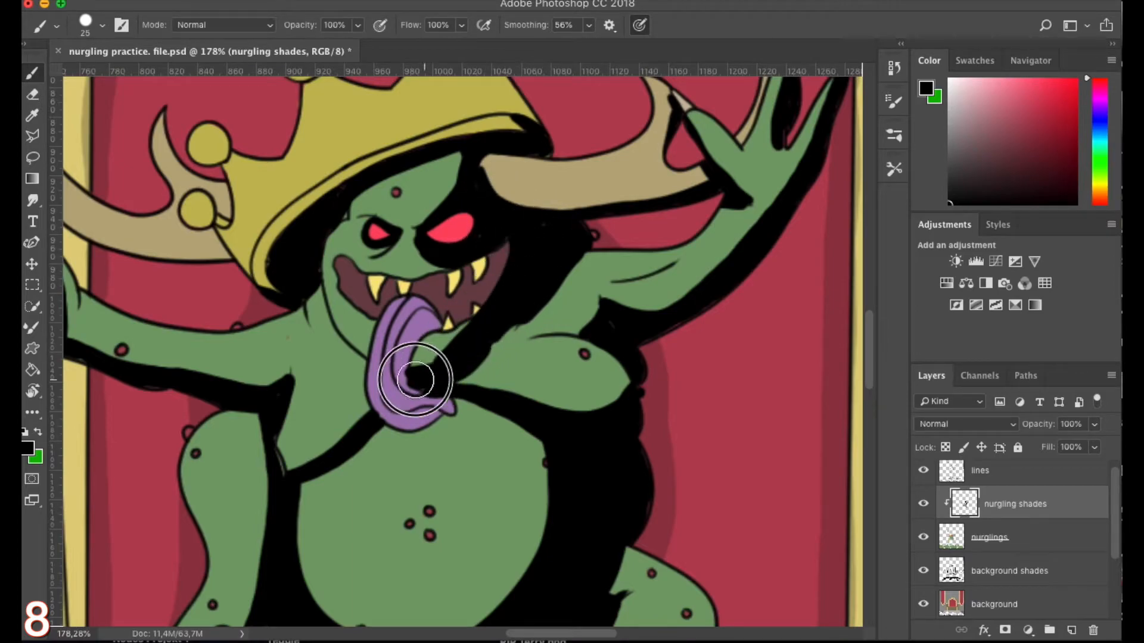
# Shade the seated nurgling's mouth interior, the tongue's inner side and the edges of its face and neck in black
pyautogui.moveTo(487, 292)
pyautogui.mouseDown()
pyautogui.moveTo(473, 288)
pyautogui.moveTo(466, 256)
pyautogui.mouseUp()
pyautogui.moveTo(347, 265)
pyautogui.mouseDown()
pyautogui.moveTo(359, 301)
pyautogui.moveTo(362, 278)
pyautogui.moveTo(454, 293)
pyautogui.mouseUp()
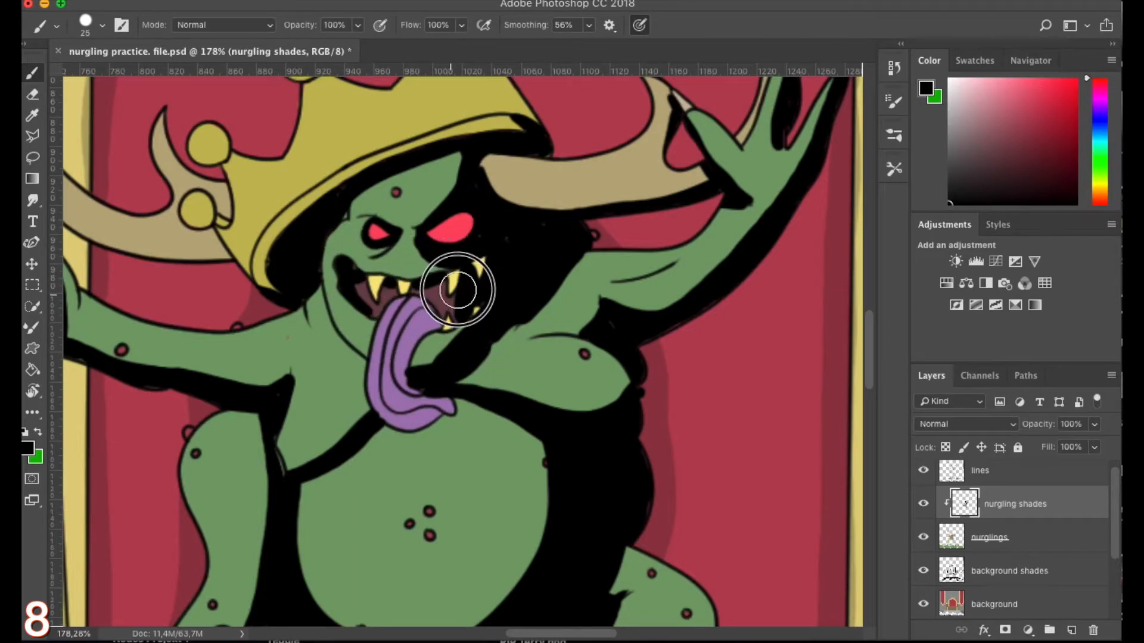
pyautogui.moveTo(469, 334)
pyautogui.mouseDown()
pyautogui.moveTo(414, 357)
pyautogui.moveTo(391, 421)
pyautogui.moveTo(441, 420)
pyautogui.mouseUp()
pyautogui.moveTo(457, 279); pyautogui.dragTo(468, 227)
pyautogui.moveTo(324, 235)
pyautogui.mouseDown()
pyautogui.moveTo(385, 322)
pyautogui.moveTo(363, 300)
pyautogui.mouseUp()
# Shade the crown's far side, its round tips and the underside of the horn behind the staff in black
pyautogui.moveTo(300, 416)
pyautogui.mouseDown()
pyautogui.moveTo(360, 282)
pyautogui.moveTo(212, 634)
pyautogui.mouseUp()
pyautogui.moveTo(422, 210)
pyautogui.mouseDown()
pyautogui.moveTo(414, 280)
pyautogui.moveTo(444, 295)
pyautogui.mouseUp()
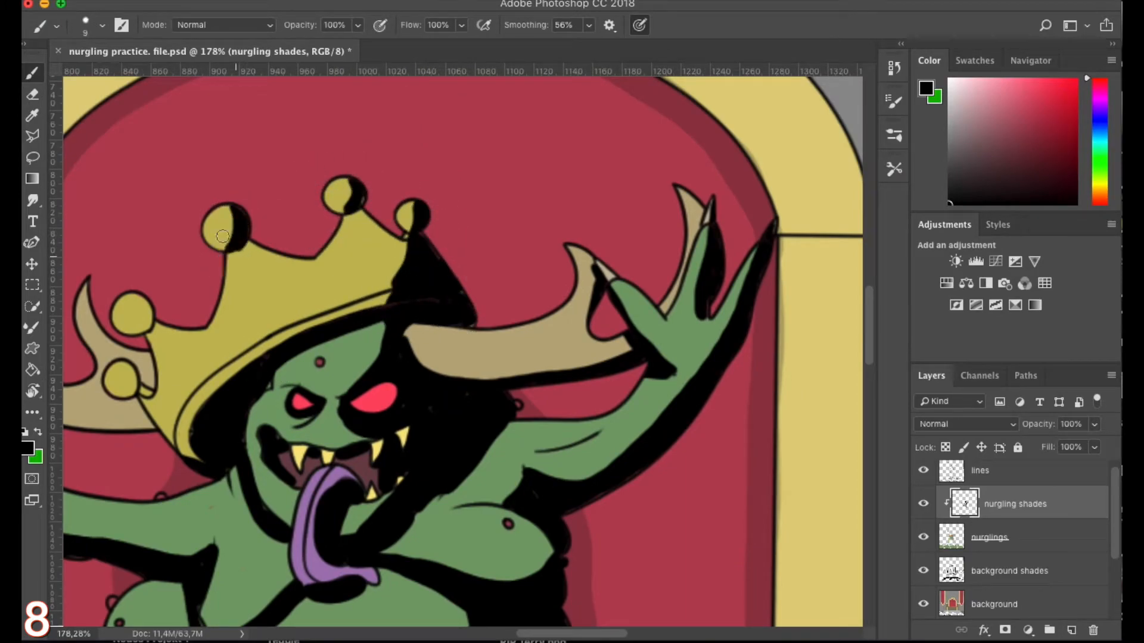
pyautogui.moveTo(123, 387); pyautogui.dragTo(426, 223)
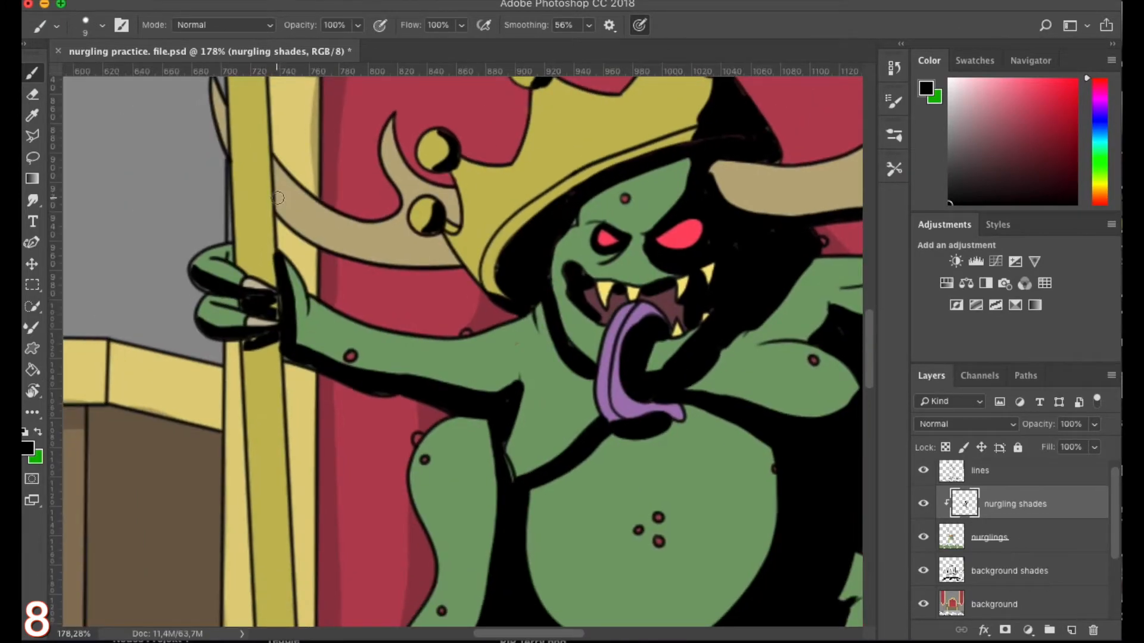
pyautogui.moveTo(274, 200); pyautogui.dragTo(452, 244)
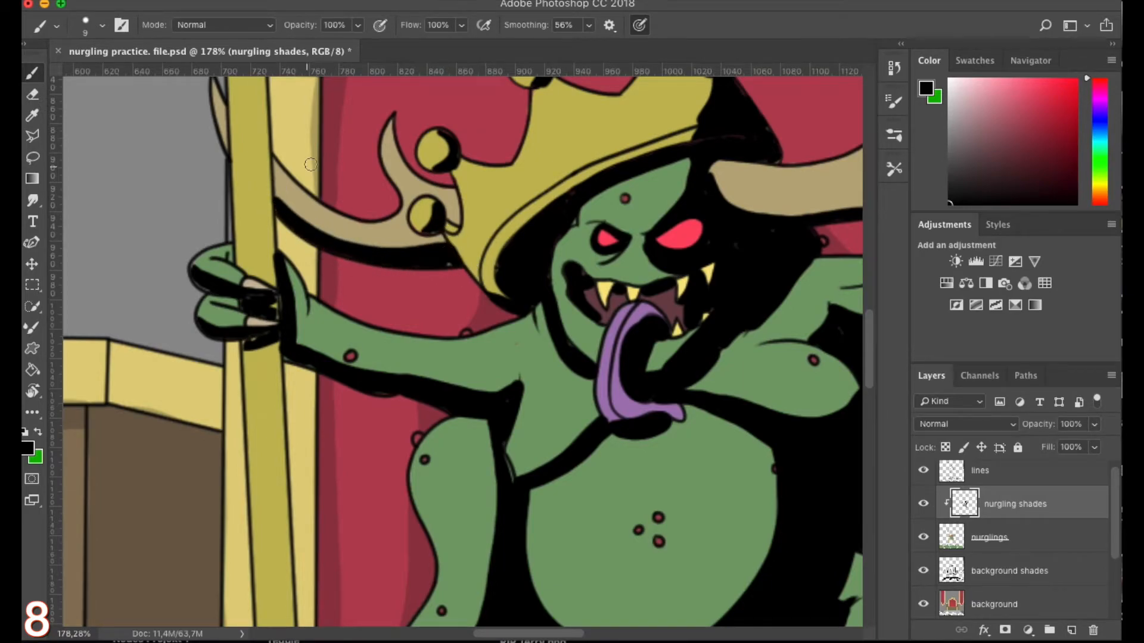
# Lower the nurgling shades layer's opacity to 20%
pyautogui.hscroll(5, 394, 211)
pyautogui.scroll(1, 394, 211)
pyautogui.moveTo(395, 256); pyautogui.dragTo(605, 311)
pyautogui.moveTo(611, 601); pyautogui.dragTo(284, 179)
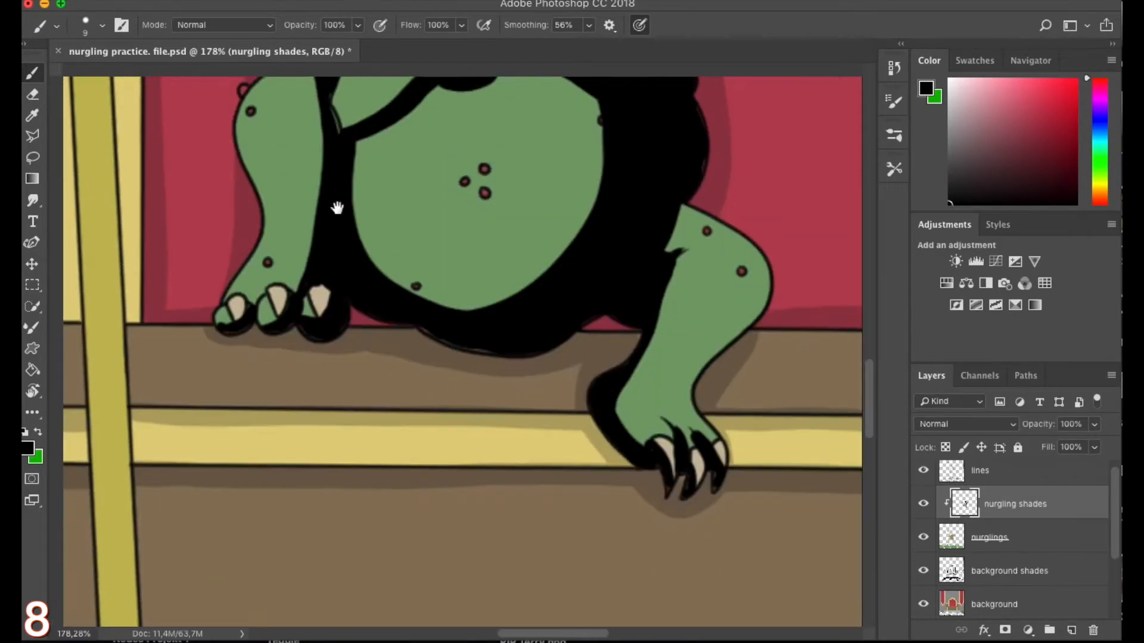
pyautogui.moveTo(352, 492); pyautogui.dragTo(286, 492)
pyautogui.moveTo(417, 262); pyautogui.dragTo(423, 269)
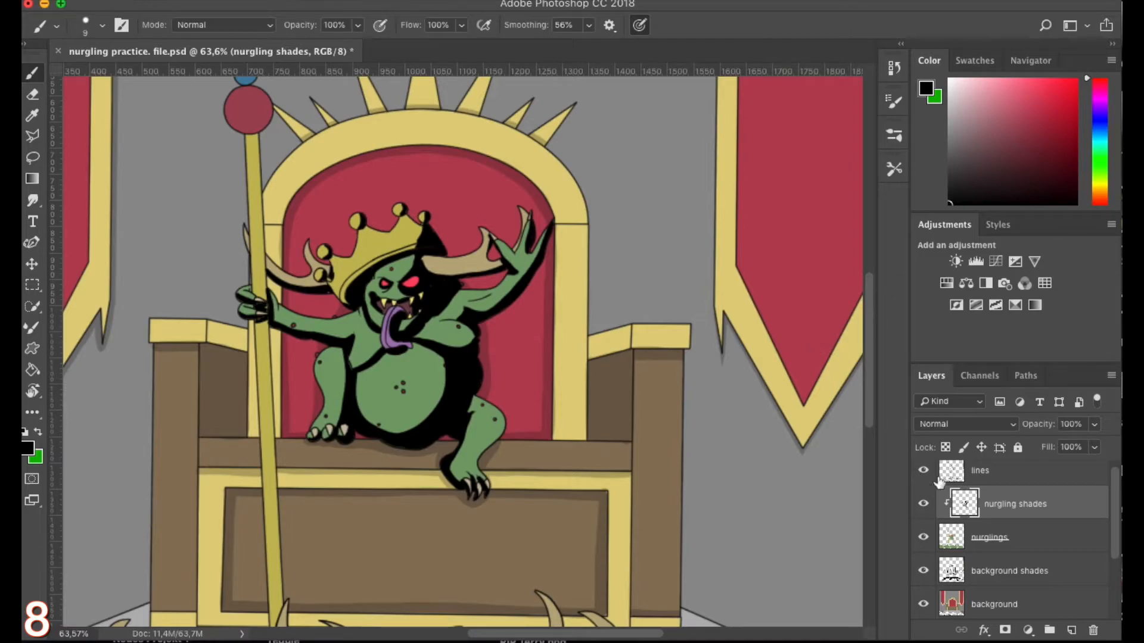
pyautogui.moveTo(1036, 440); pyautogui.dragTo(1033, 439)
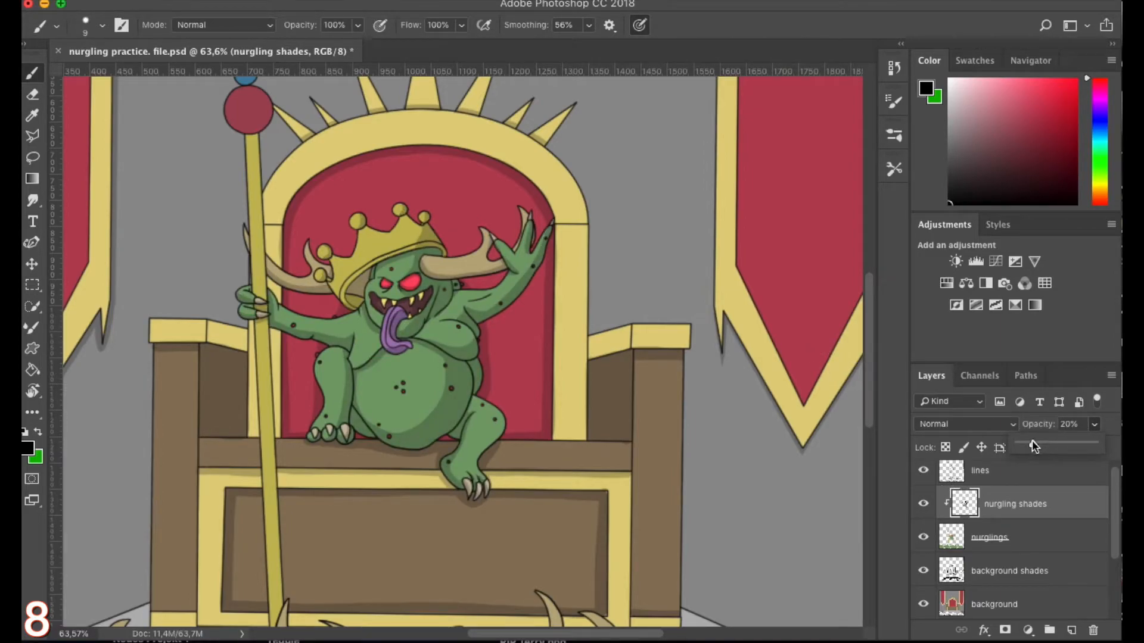
# Erase stray shading around the seated nurgling's horn base and raised hand
pyautogui.scroll(1, 428, 282)
pyautogui.scroll(5, 417, 276)
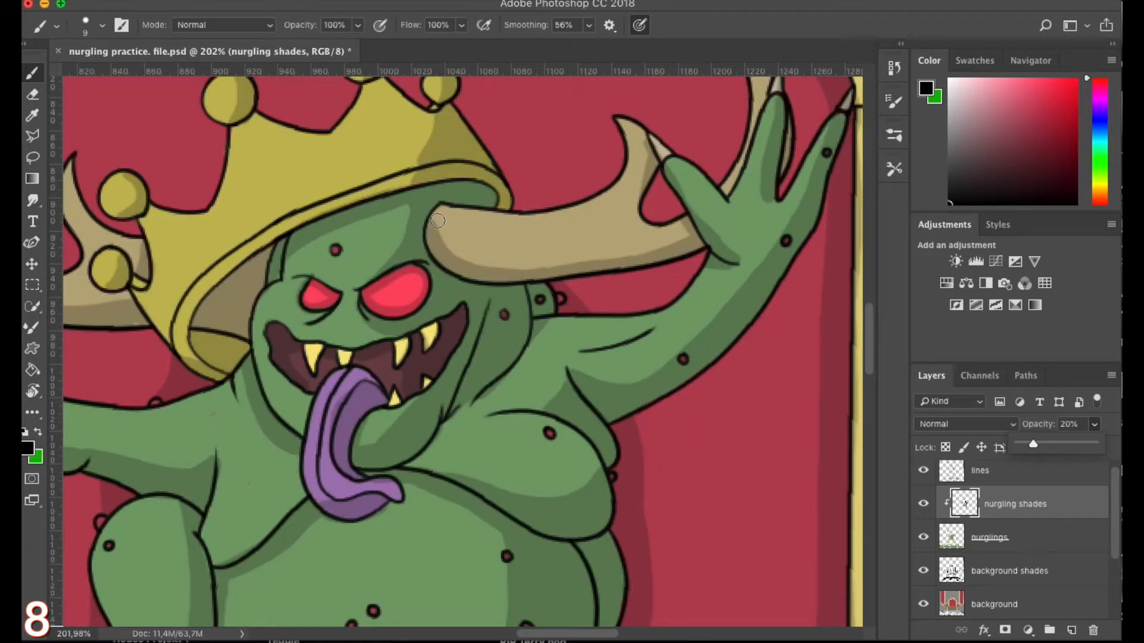
pyautogui.press('e')
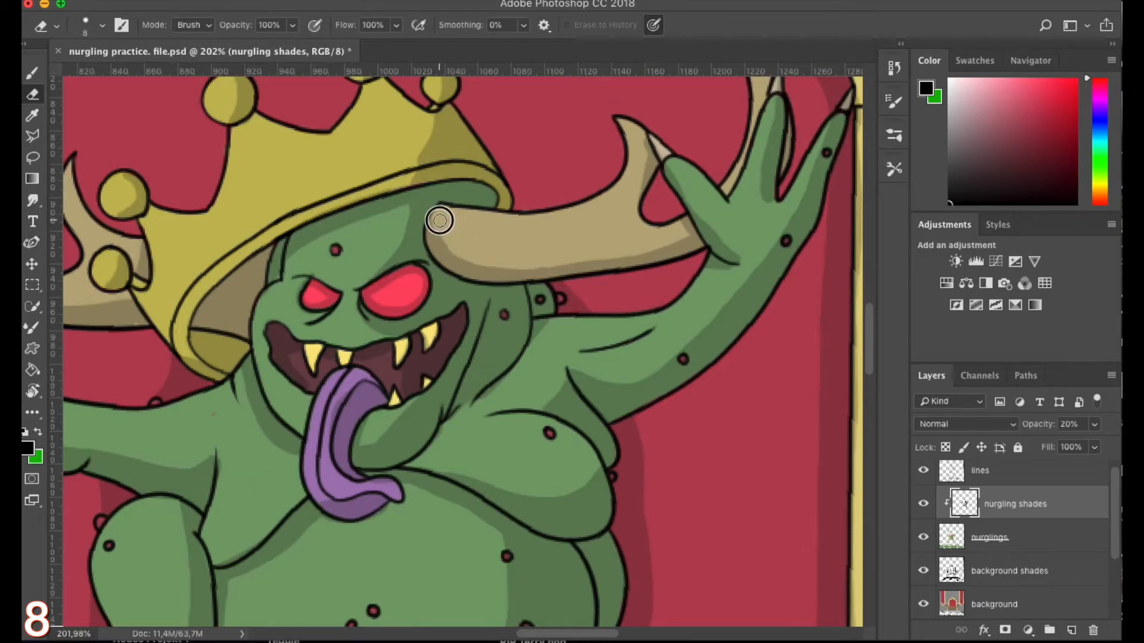
pyautogui.hscroll(5, 476, 232)
pyautogui.scroll(2, 477, 233)
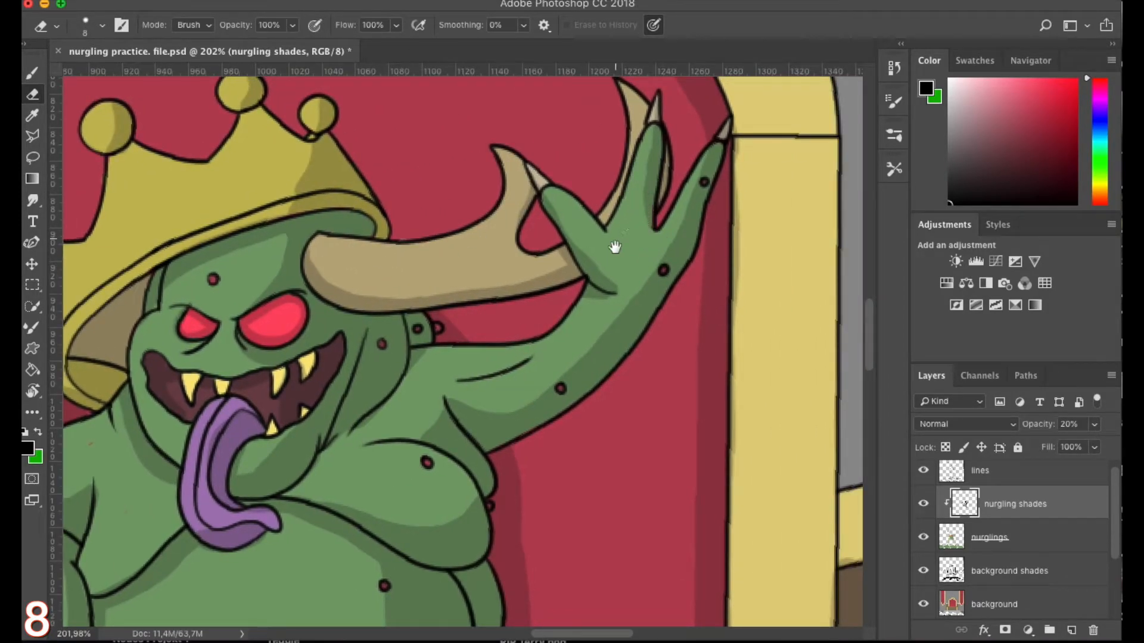
pyautogui.moveTo(615, 232); pyautogui.dragTo(621, 198)
pyautogui.scroll(-4, 536, 256)
pyautogui.hscroll(-2, 476, 244)
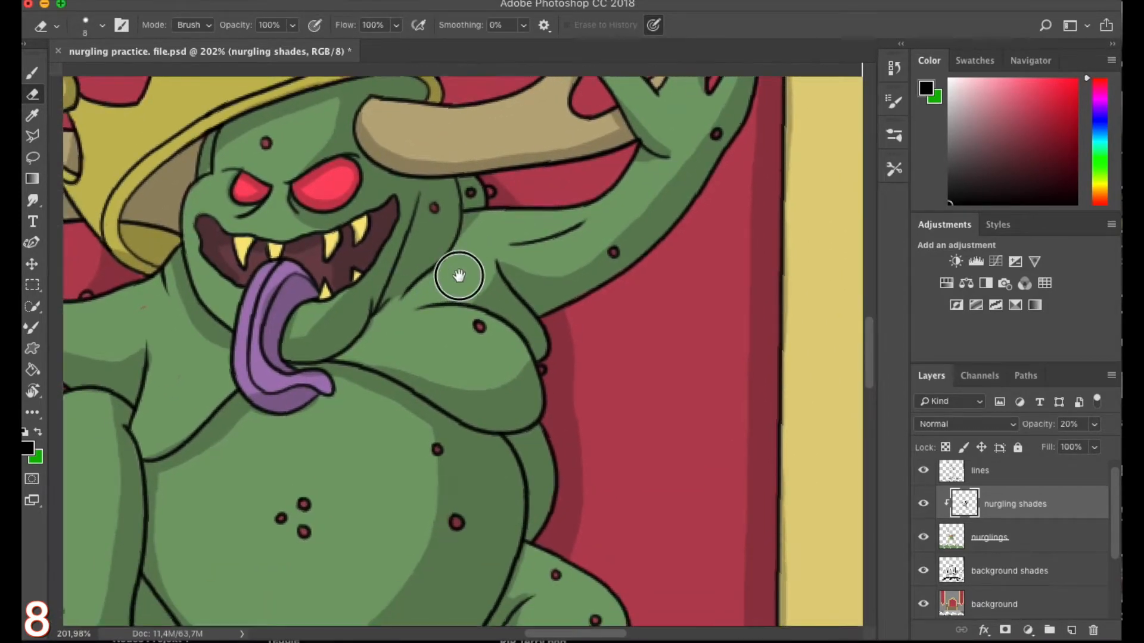
# Clean up excess shading on the seated nurgling's chest, bent leg and the fingers gripping the staff with the Eraser
pyautogui.hscroll(-10, 450, 279)
pyautogui.scroll(-4, 449, 279)
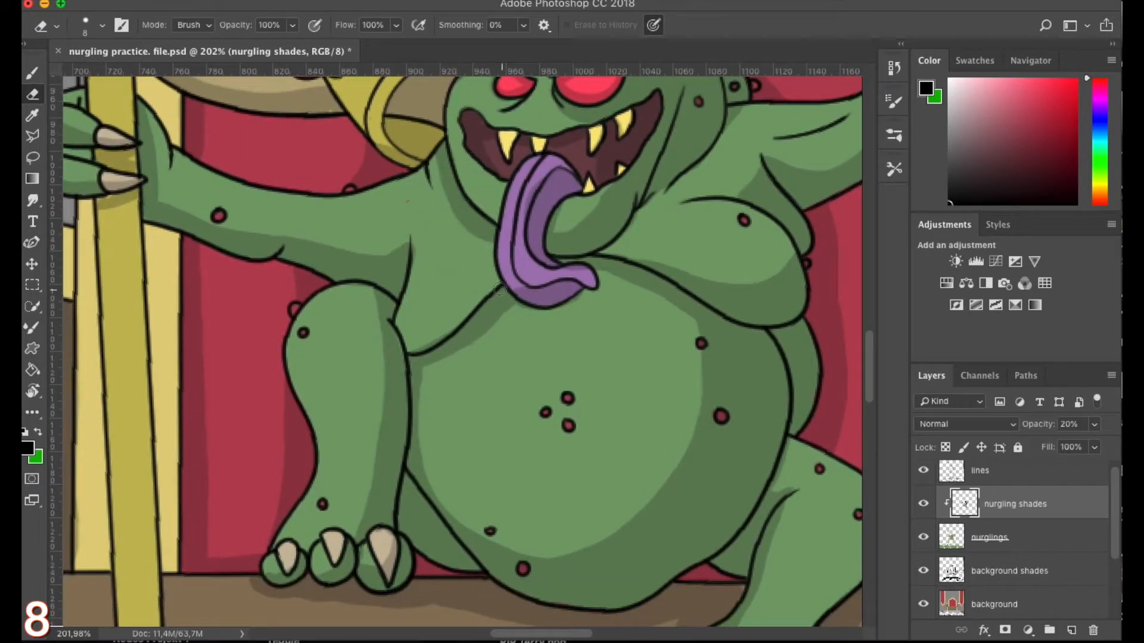
pyautogui.scroll(-3, 507, 292)
pyautogui.hscroll(-2, 507, 292)
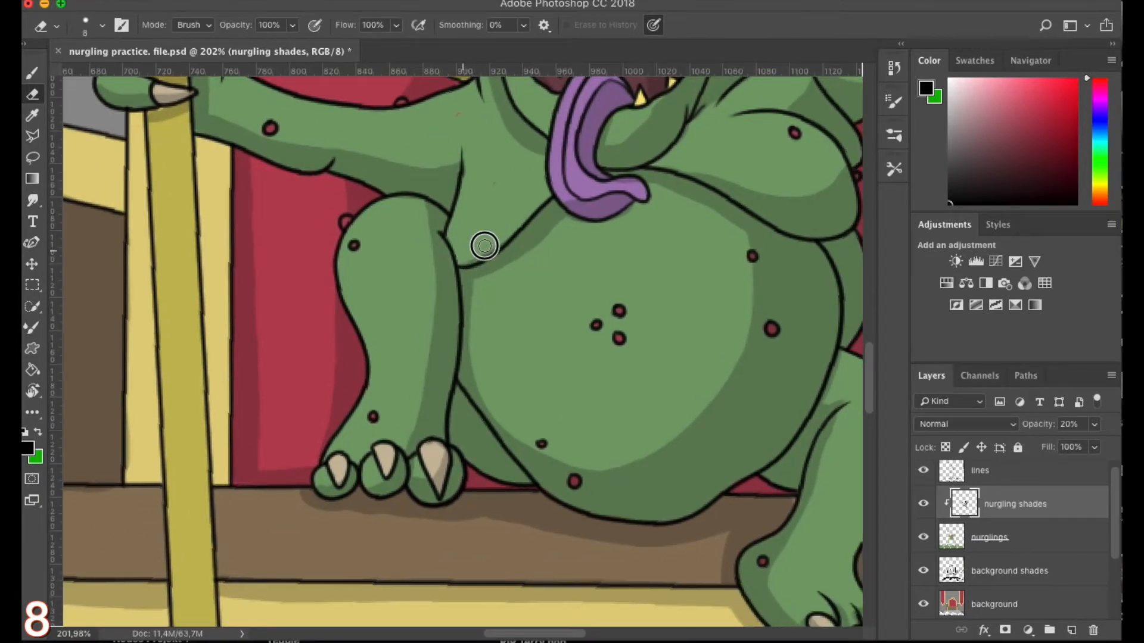
pyautogui.scroll(-2, 486, 246)
pyautogui.hscroll(2, 485, 245)
pyautogui.scroll(10, 458, 376)
pyautogui.hscroll(-5, 458, 376)
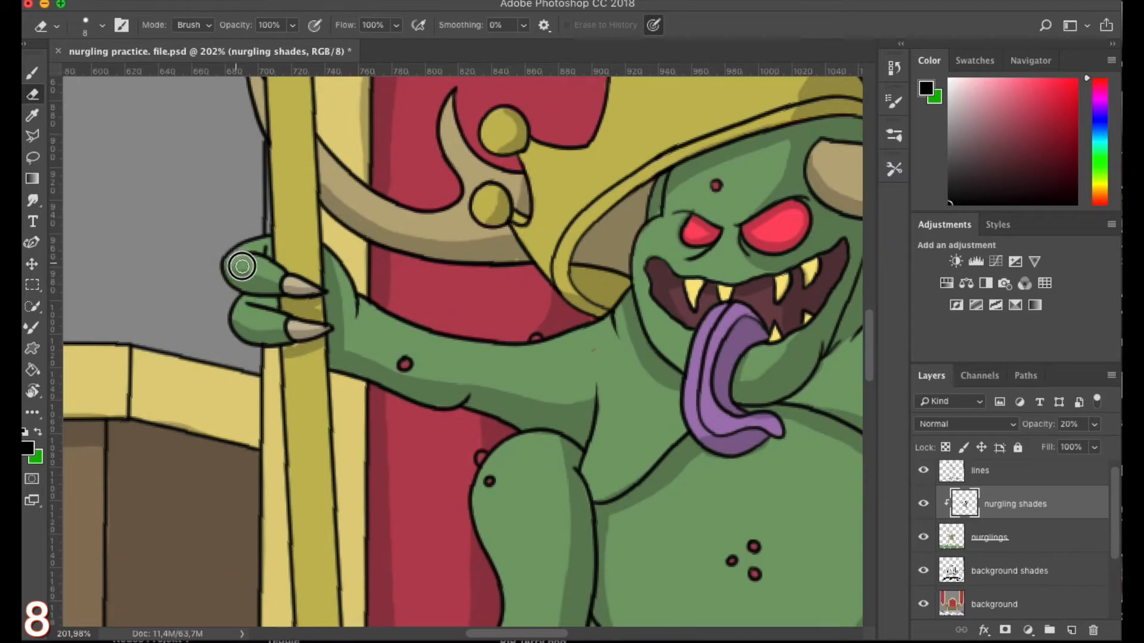
# Rotate the canvas and shade the lower edge of the long curved horn on the lying nurgling below the throne
pyautogui.press('b')
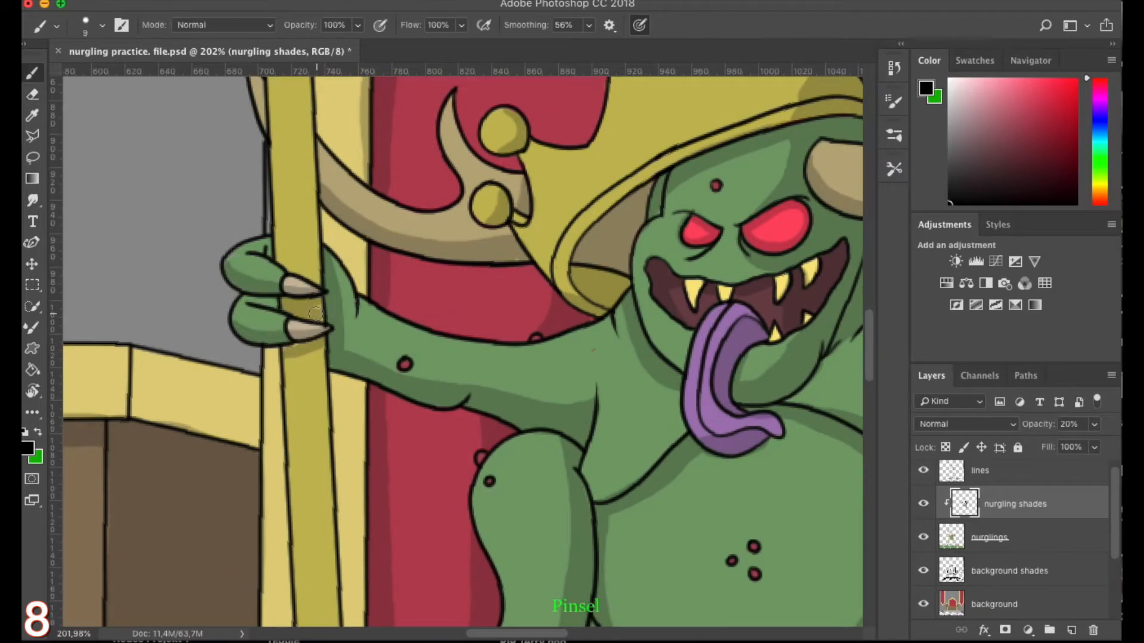
pyautogui.scroll(-6, 302, 204)
pyautogui.moveTo(304, 173)
pyautogui.mouseDown()
pyautogui.moveTo(317, 438)
pyautogui.moveTo(310, 354)
pyautogui.mouseUp()
pyautogui.scroll(-8, 332, 231)
pyautogui.press('r')
pyautogui.moveTo(249, 379); pyautogui.dragTo(283, 252)
pyautogui.moveTo(393, 92); pyautogui.dragTo(299, 368)
pyautogui.moveTo(270, 375); pyautogui.dragTo(303, 224)
pyautogui.moveTo(345, 184); pyautogui.dragTo(218, 551)
pyautogui.moveTo(293, 346); pyautogui.dragTo(352, 138)
pyautogui.moveTo(229, 356)
pyautogui.mouseDown()
pyautogui.moveTo(296, 275)
pyautogui.moveTo(241, 360)
pyautogui.mouseUp()
pyautogui.moveTo(242, 361)
pyautogui.mouseDown()
pyautogui.moveTo(278, 229)
pyautogui.moveTo(281, 290)
pyautogui.moveTo(365, 395)
pyautogui.moveTo(485, 480)
pyautogui.moveTo(538, 487)
pyautogui.mouseUp()
pyautogui.moveTo(303, 322); pyautogui.dragTo(330, 204)
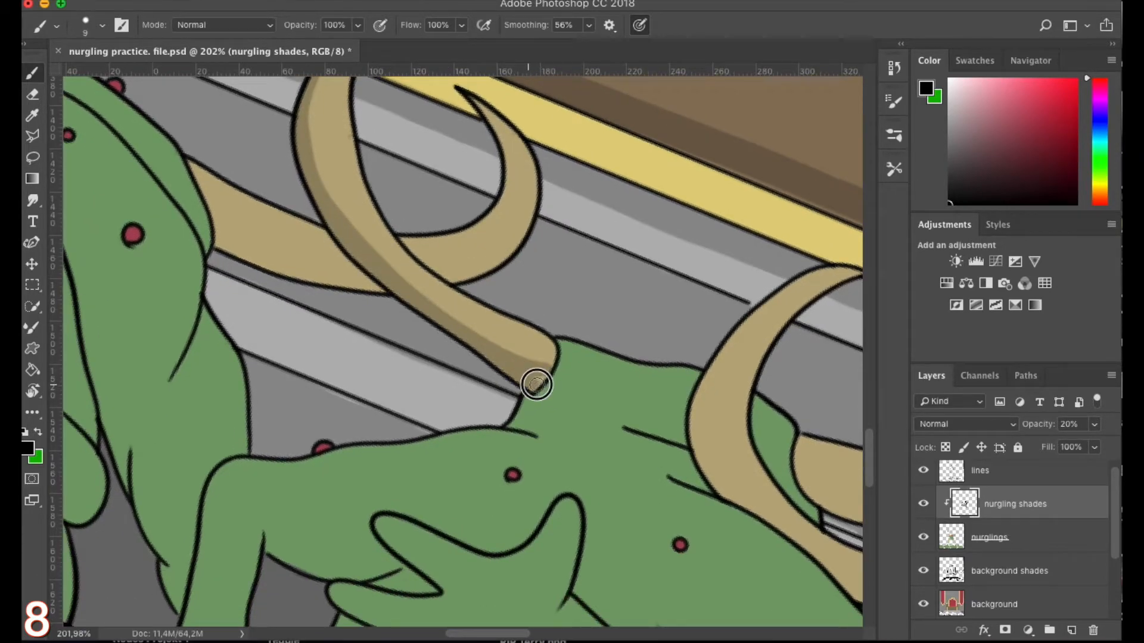
# Shade the underside of the lying nurgling's wide horn that curves up towards the throne base
pyautogui.moveTo(206, 199)
pyautogui.mouseDown()
pyautogui.moveTo(362, 282)
pyautogui.moveTo(229, 232)
pyautogui.moveTo(228, 250)
pyautogui.moveTo(221, 245)
pyautogui.moveTo(371, 287)
pyautogui.moveTo(390, 270)
pyautogui.moveTo(436, 272)
pyautogui.moveTo(542, 222)
pyautogui.mouseUp()
pyautogui.moveTo(528, 491); pyautogui.dragTo(370, 237)
pyautogui.moveTo(370, 238); pyautogui.dragTo(429, 261)
pyautogui.press('alt+super+z')
pyautogui.moveTo(740, 232)
pyautogui.mouseDown()
pyautogui.moveTo(324, 225)
pyautogui.moveTo(303, 277)
pyautogui.mouseUp()
pyautogui.moveTo(202, 270)
pyautogui.mouseDown()
pyautogui.moveTo(423, 295)
pyautogui.moveTo(575, 173)
pyautogui.mouseUp()
pyautogui.moveTo(210, 290); pyautogui.dragTo(366, 317)
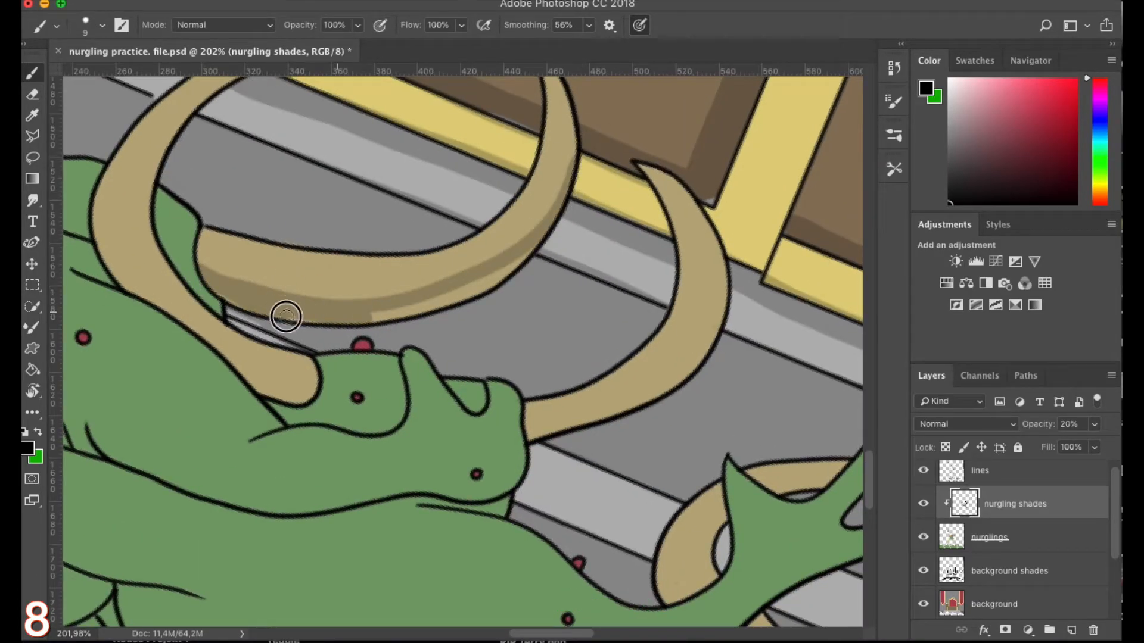
pyautogui.moveTo(283, 311); pyautogui.dragTo(527, 257)
# Shade the underside of the lying nurgling's arm from the elbow to the fist
pyautogui.moveTo(285, 428)
pyautogui.mouseDown()
pyautogui.moveTo(265, 286)
pyautogui.moveTo(408, 202)
pyautogui.mouseUp()
pyautogui.moveTo(212, 200)
pyautogui.mouseDown()
pyautogui.moveTo(288, 248)
pyautogui.moveTo(650, 201)
pyautogui.mouseUp()
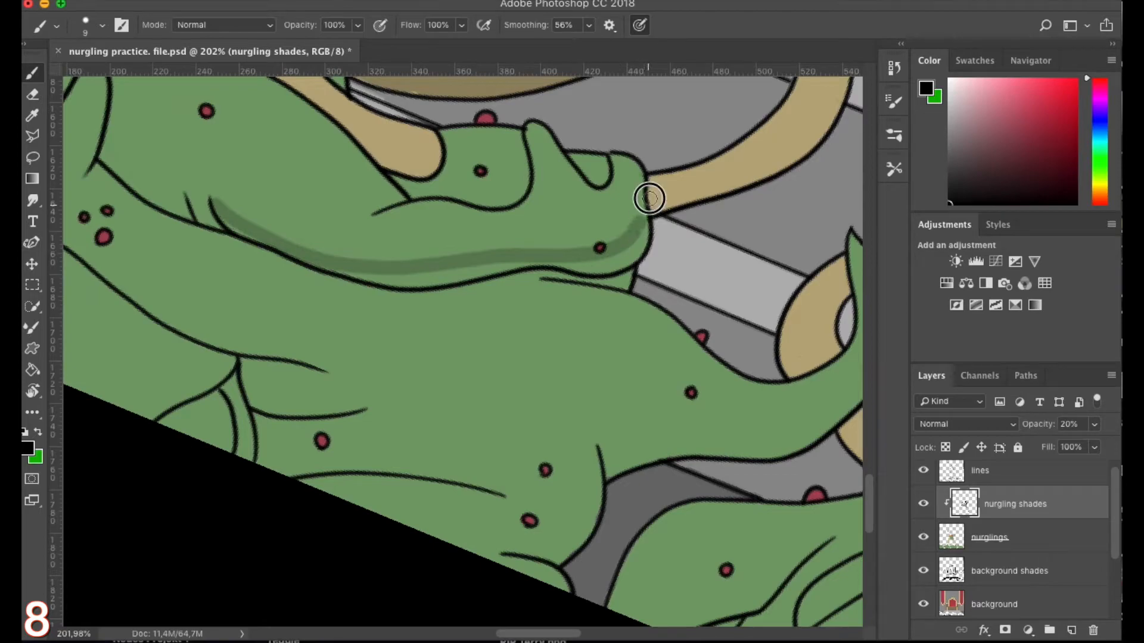
pyautogui.moveTo(218, 211); pyautogui.dragTo(498, 267)
pyautogui.moveTo(606, 268); pyautogui.dragTo(638, 233)
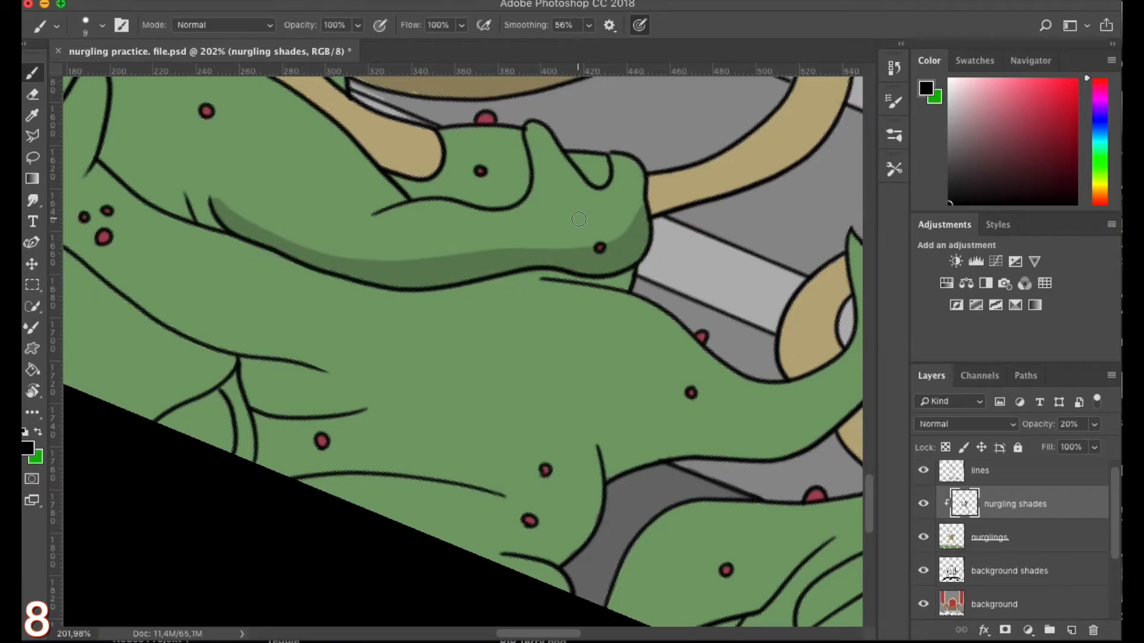
# Shade the body just below that arm, then the outstretched arm's lower side and its long fingers
pyautogui.moveTo(296, 259)
pyautogui.mouseDown()
pyautogui.moveTo(475, 292)
pyautogui.moveTo(626, 285)
pyautogui.mouseUp()
pyautogui.moveTo(484, 288); pyautogui.dragTo(340, 148)
pyautogui.moveTo(457, 307)
pyautogui.mouseDown()
pyautogui.moveTo(631, 291)
pyautogui.moveTo(725, 263)
pyautogui.mouseUp()
pyautogui.moveTo(725, 256); pyautogui.dragTo(447, 347)
pyautogui.moveTo(612, 241); pyautogui.dragTo(374, 404)
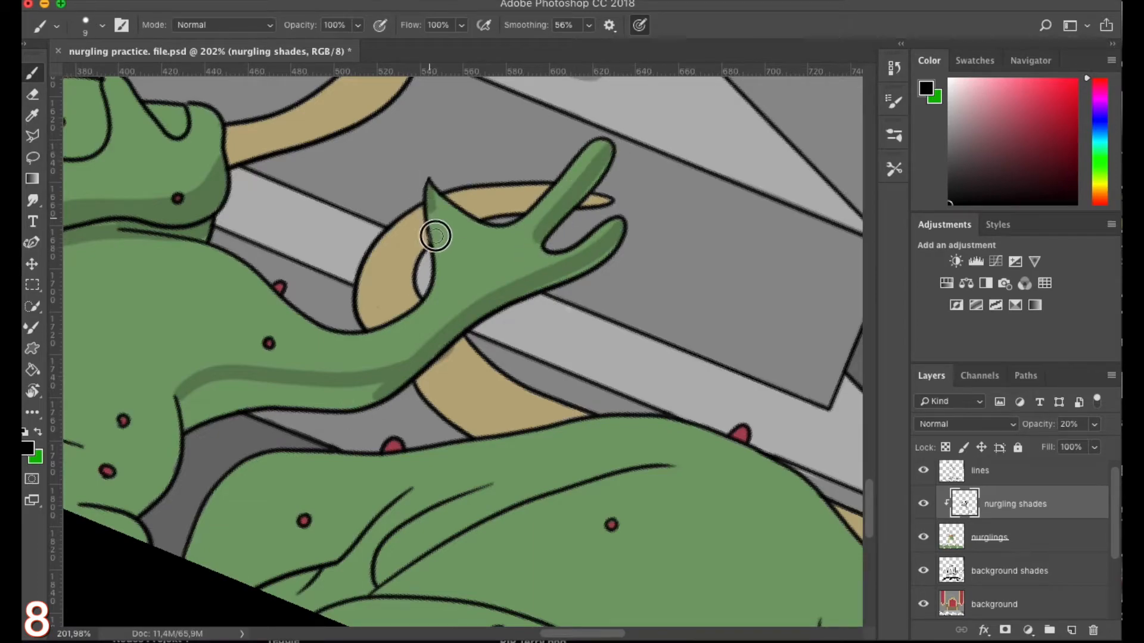
# Shade the outstretched hand's thumb edge and the ring-shaped horn behind and below that arm
pyautogui.moveTo(432, 228); pyautogui.dragTo(440, 268)
pyautogui.moveTo(456, 305); pyautogui.dragTo(426, 207)
pyautogui.moveTo(340, 164); pyautogui.dragTo(345, 230)
pyautogui.moveTo(398, 272)
pyautogui.mouseDown()
pyautogui.moveTo(513, 329)
pyautogui.moveTo(388, 284)
pyautogui.mouseUp()
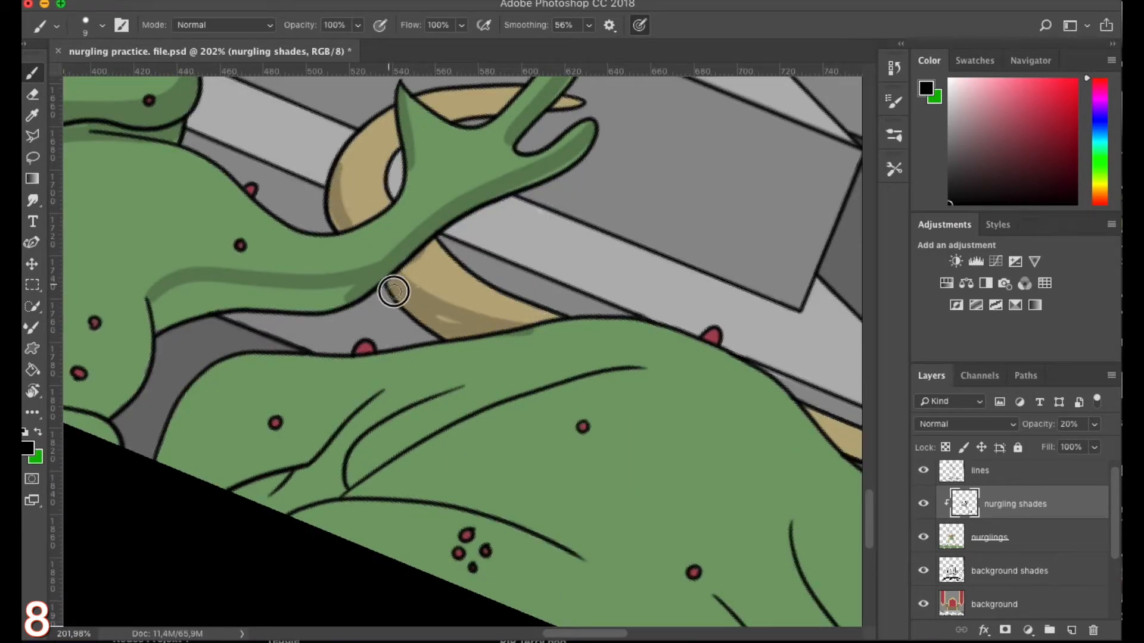
pyautogui.moveTo(495, 191); pyautogui.dragTo(426, 257)
# Refine the shadow on the outstretched hand's upper finger by alternating the Eraser and the Brush
pyautogui.press('e')
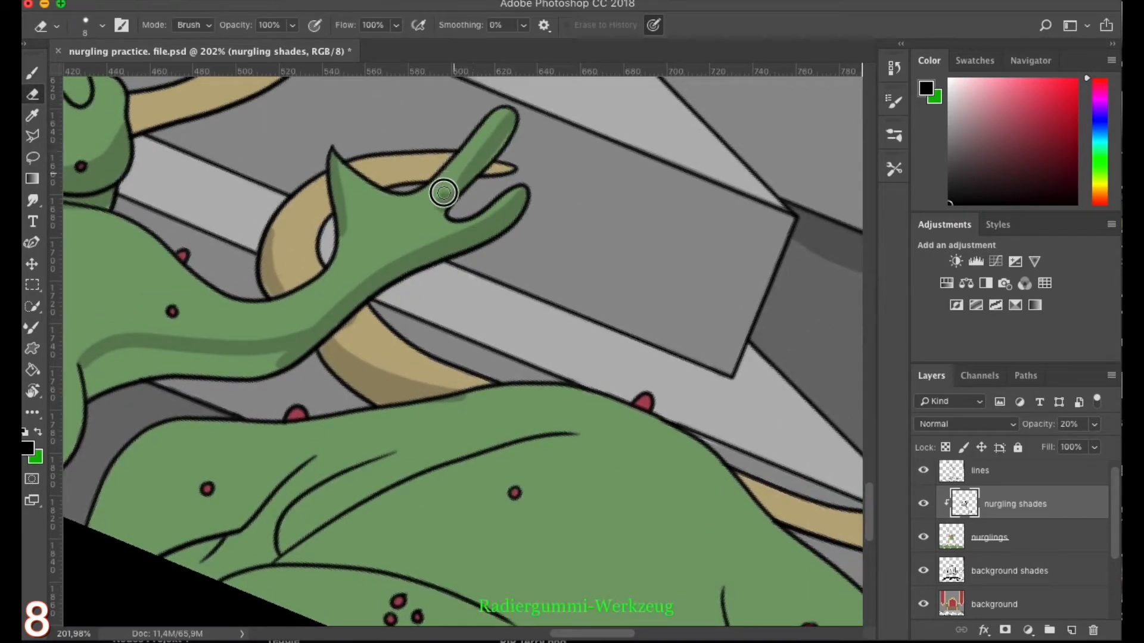
pyautogui.press('b')
pyautogui.moveTo(492, 155); pyautogui.dragTo(469, 180)
pyautogui.press('e')
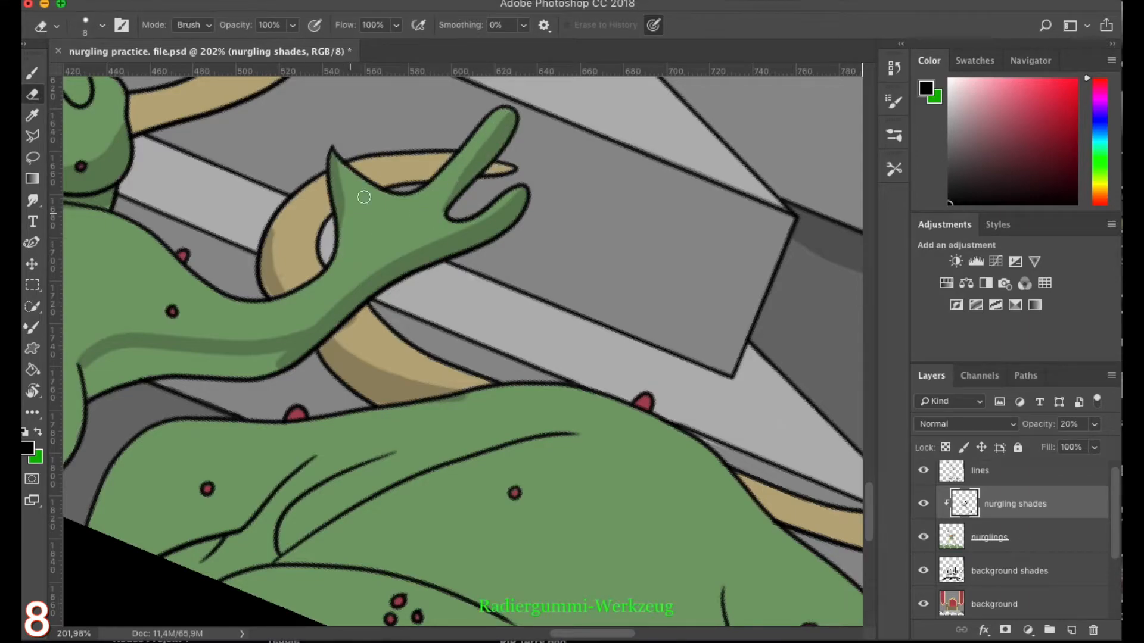
# Fill the remaining gap in the shadow along the outstretched arm's underside
pyautogui.press('b')
pyautogui.moveTo(154, 381); pyautogui.dragTo(329, 235)
pyautogui.moveTo(270, 264)
pyautogui.mouseDown()
pyautogui.moveTo(273, 220)
pyautogui.moveTo(302, 204)
pyautogui.mouseUp()
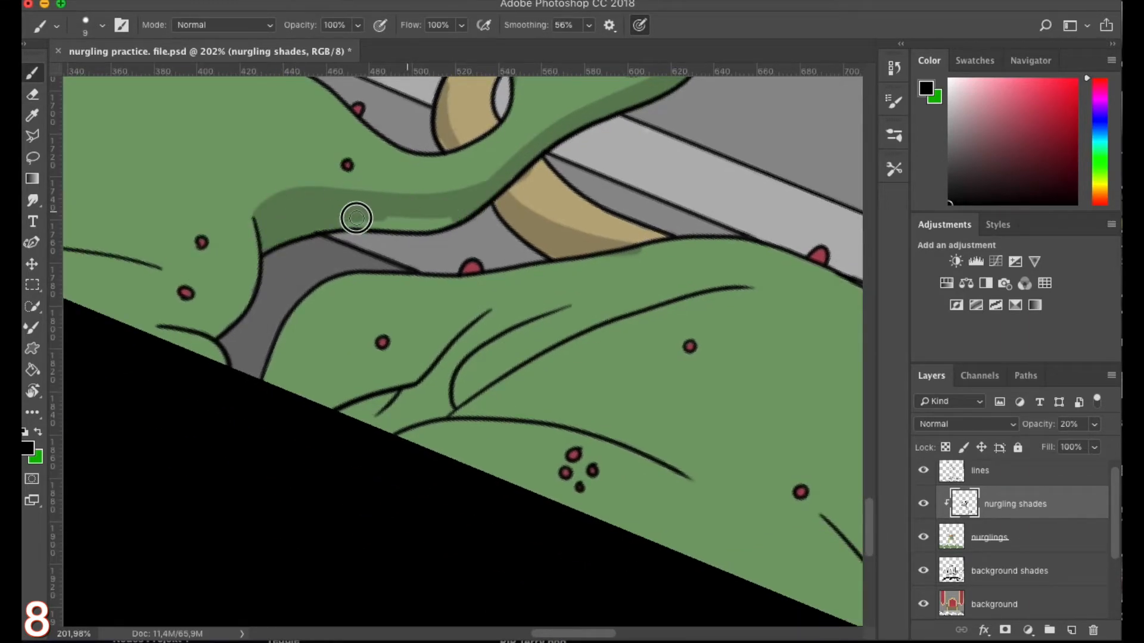
pyautogui.scroll(-2, 524, 246)
# Shade the rounded side below the outstretched arm and the skin folds along the nurgling's lower edge
pyautogui.moveTo(524, 246); pyautogui.dragTo(772, 252)
pyautogui.moveTo(393, 267); pyautogui.dragTo(423, 262)
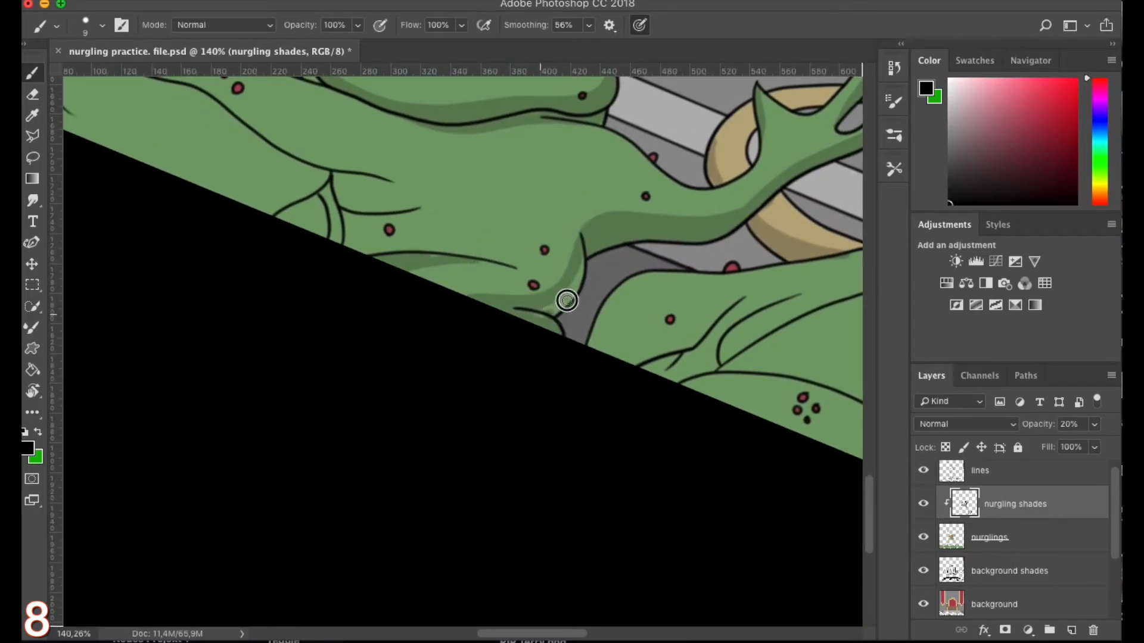
pyautogui.moveTo(449, 214); pyautogui.dragTo(523, 239)
pyautogui.moveTo(431, 242); pyautogui.dragTo(421, 263)
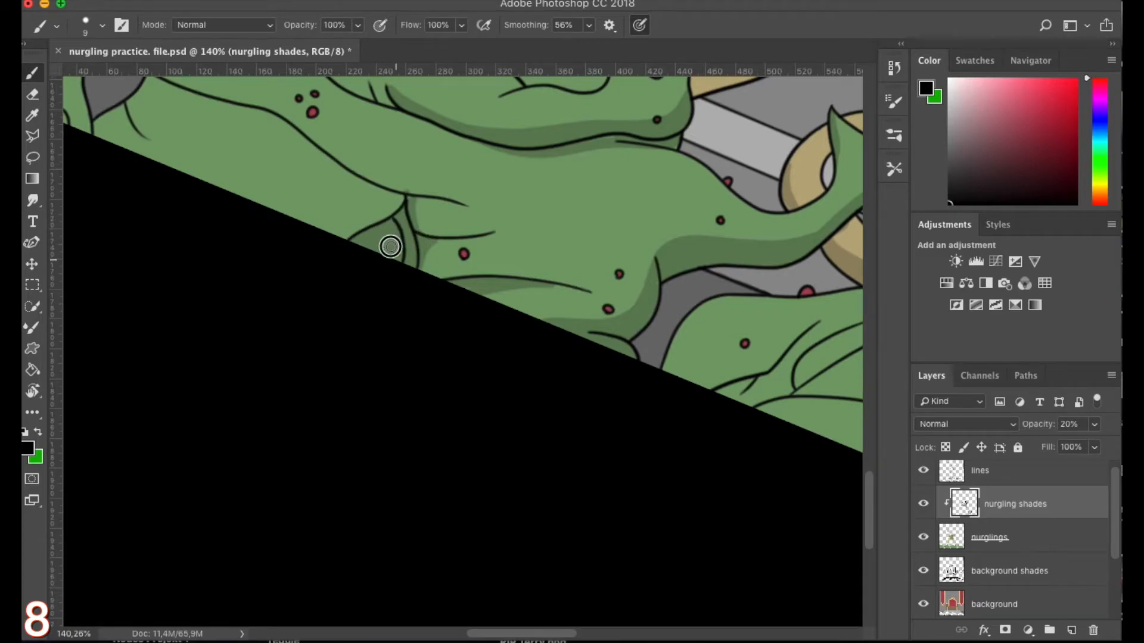
# Shade the lying nurgling's fingers, the forearm resting across its body and the belly's lower edge
pyautogui.scroll(5, 369, 245)
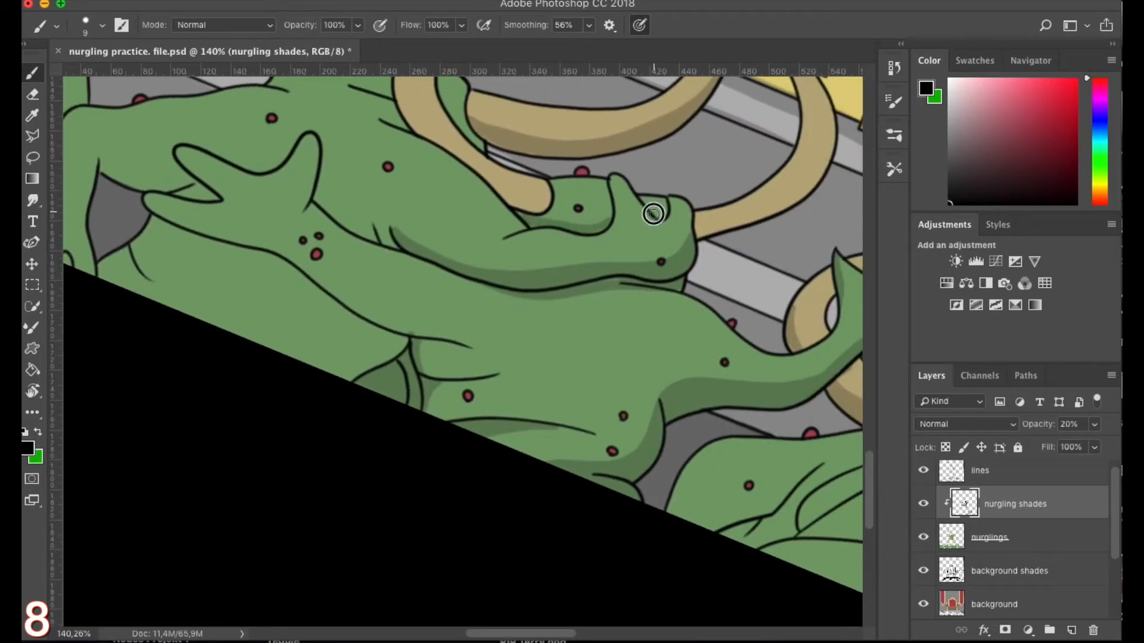
pyautogui.scroll(-2, 516, 189)
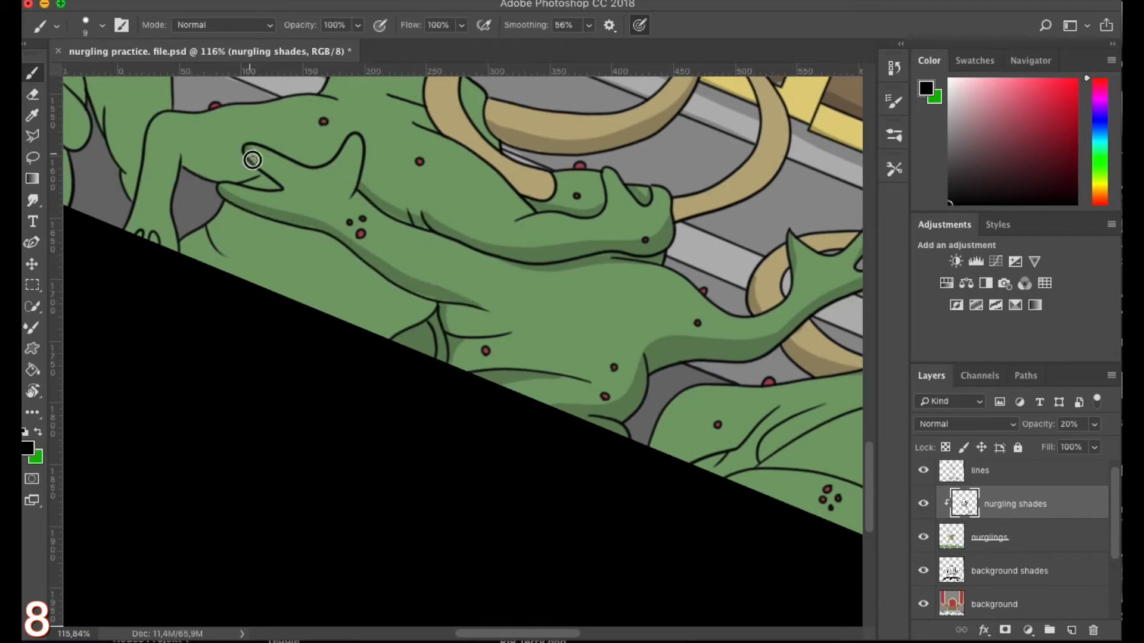
pyautogui.scroll(-3, 261, 179)
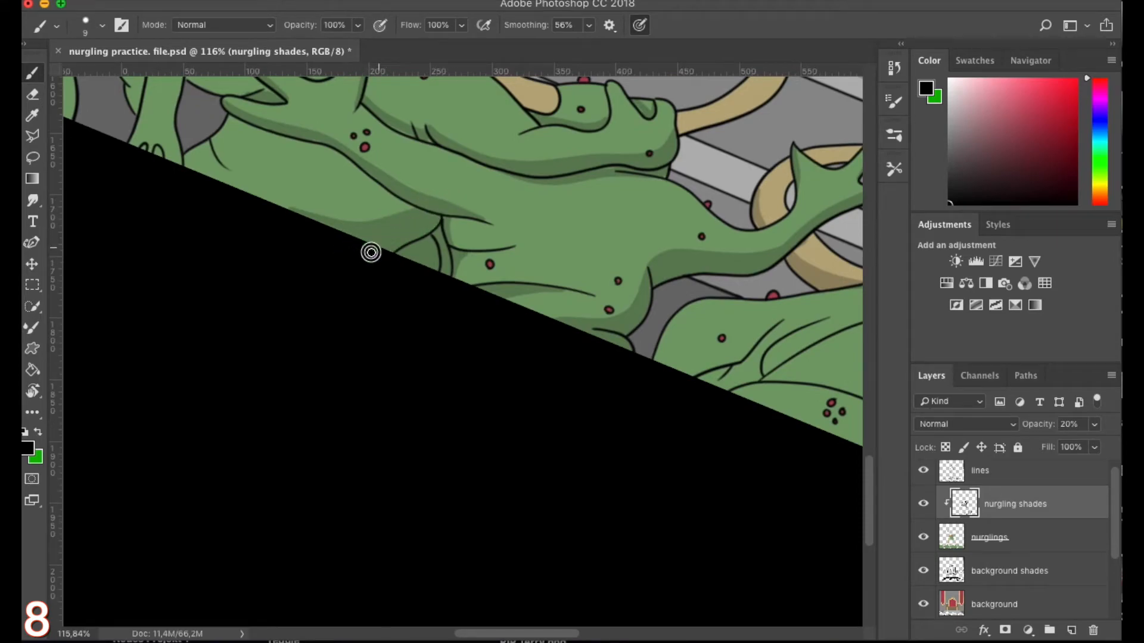
# Shade the inner side and underside of the lying nurgling's bent supporting arm
pyautogui.hscroll(-5, 378, 247)
pyautogui.scroll(4, 378, 247)
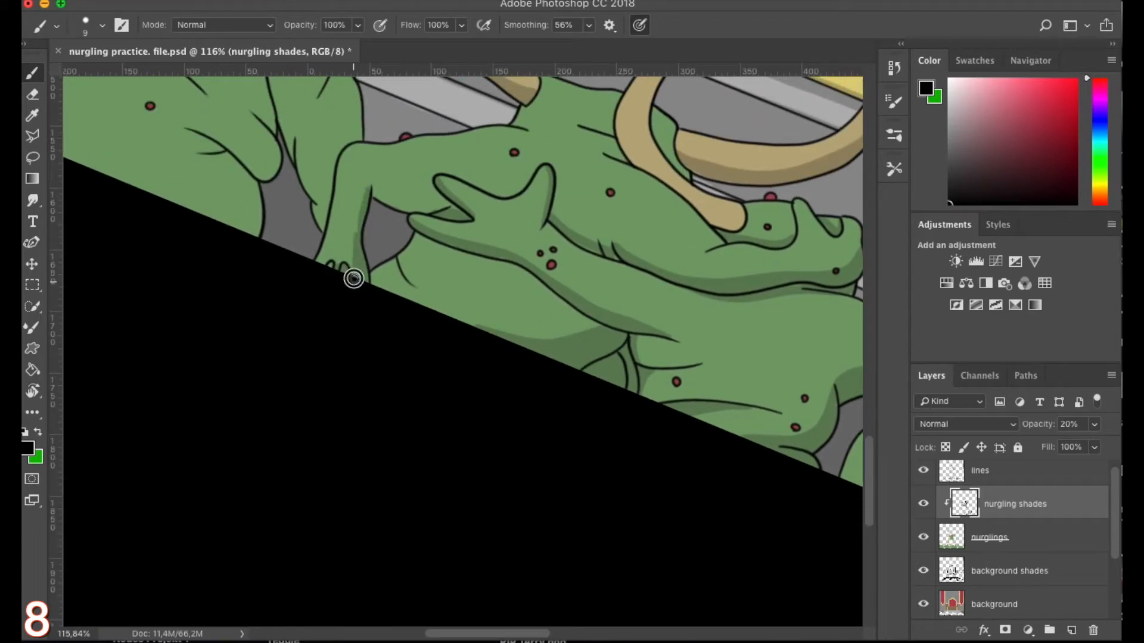
pyautogui.hscroll(3, 431, 169)
pyautogui.scroll(1, 430, 170)
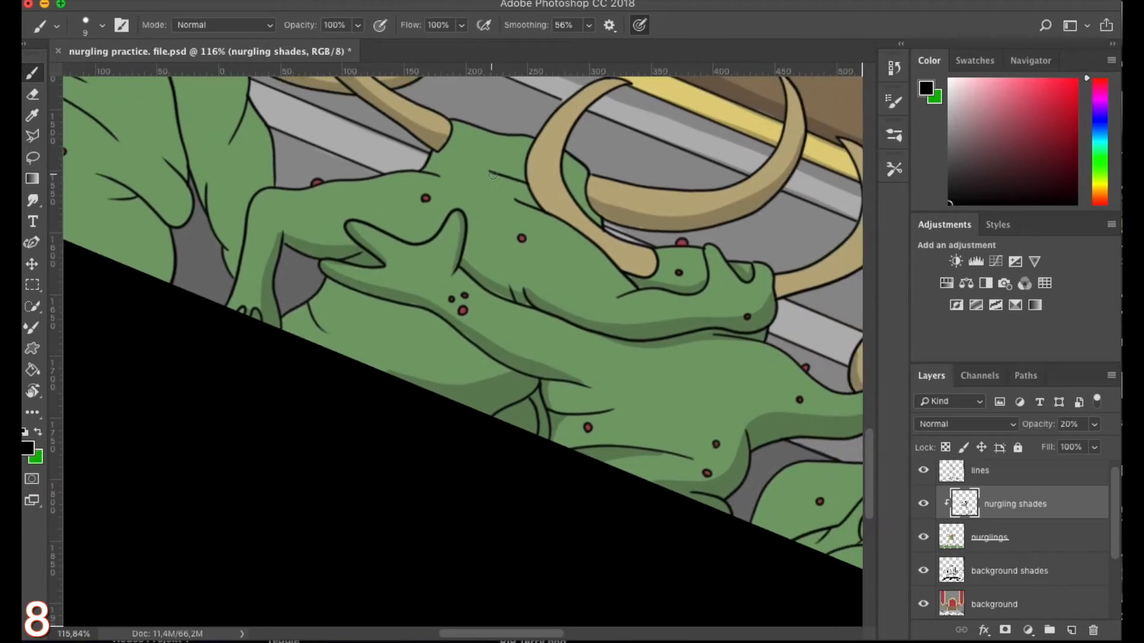
# Shade the hunched nurgling's hanging arm, the fold beside it and the outline of the shadow across its lower belly
pyautogui.hscroll(-5, 341, 239)
pyautogui.scroll(2, 340, 239)
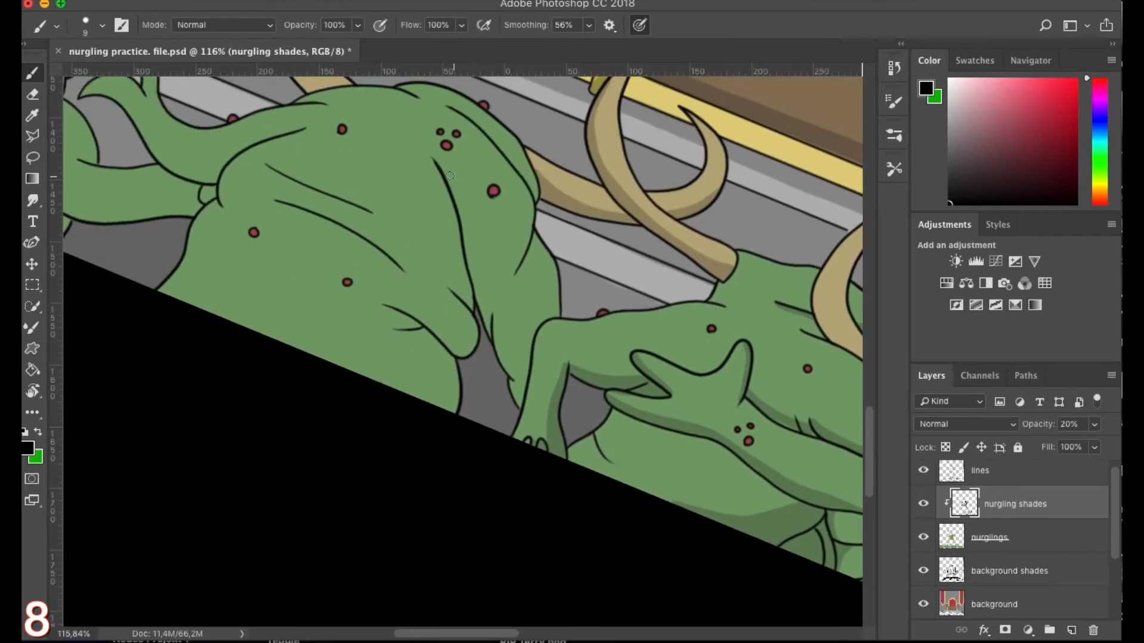
pyautogui.moveTo(450, 170); pyautogui.dragTo(519, 364)
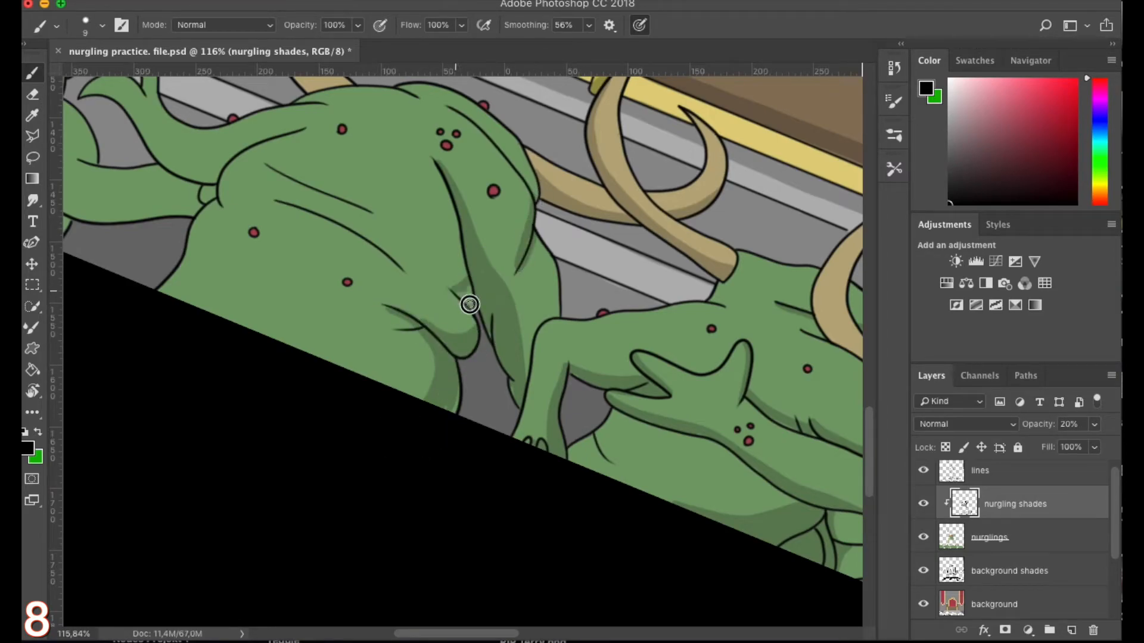
pyautogui.press('super+z')
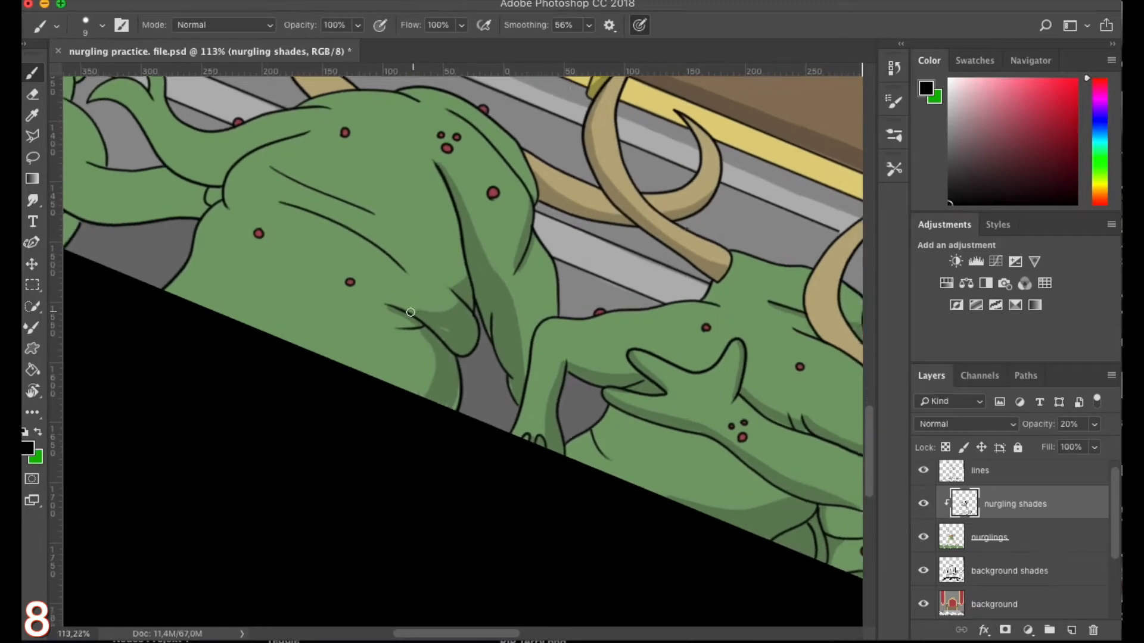
pyautogui.moveTo(384, 306); pyautogui.dragTo(462, 288)
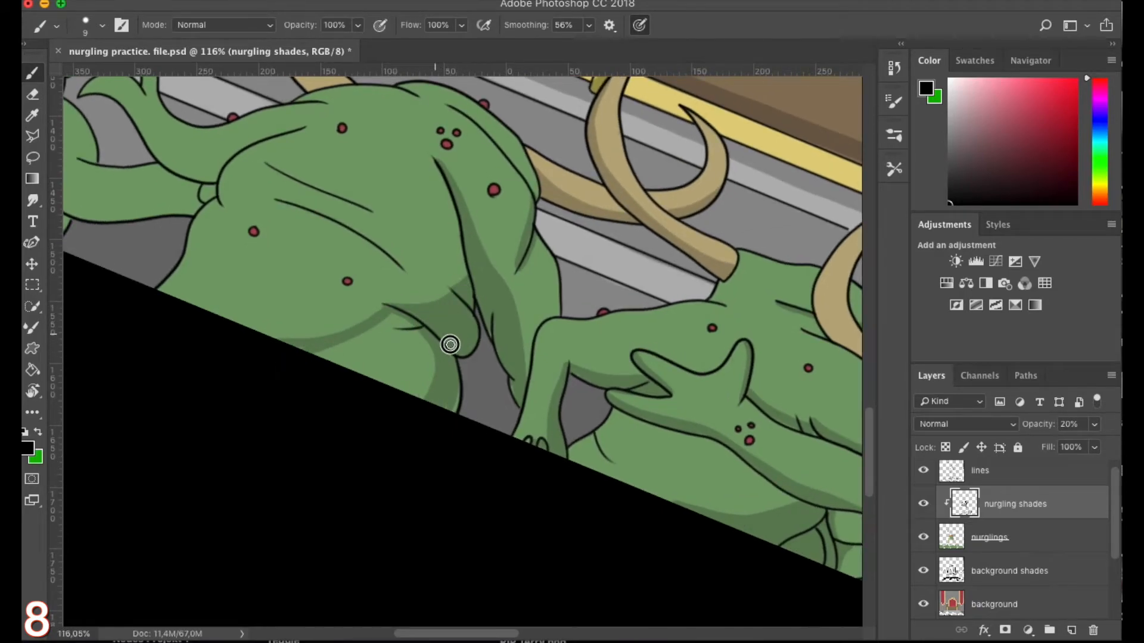
# Enlarge the brush to 20 and fill in the shadow across the hunched nurgling's lower belly
pyautogui.scroll(-1, 409, 255)
pyautogui.press(']')
pyautogui.press(']')
pyautogui.moveTo(332, 340)
pyautogui.mouseDown()
pyautogui.moveTo(398, 346)
pyautogui.moveTo(445, 330)
pyautogui.moveTo(445, 410)
pyautogui.mouseUp()
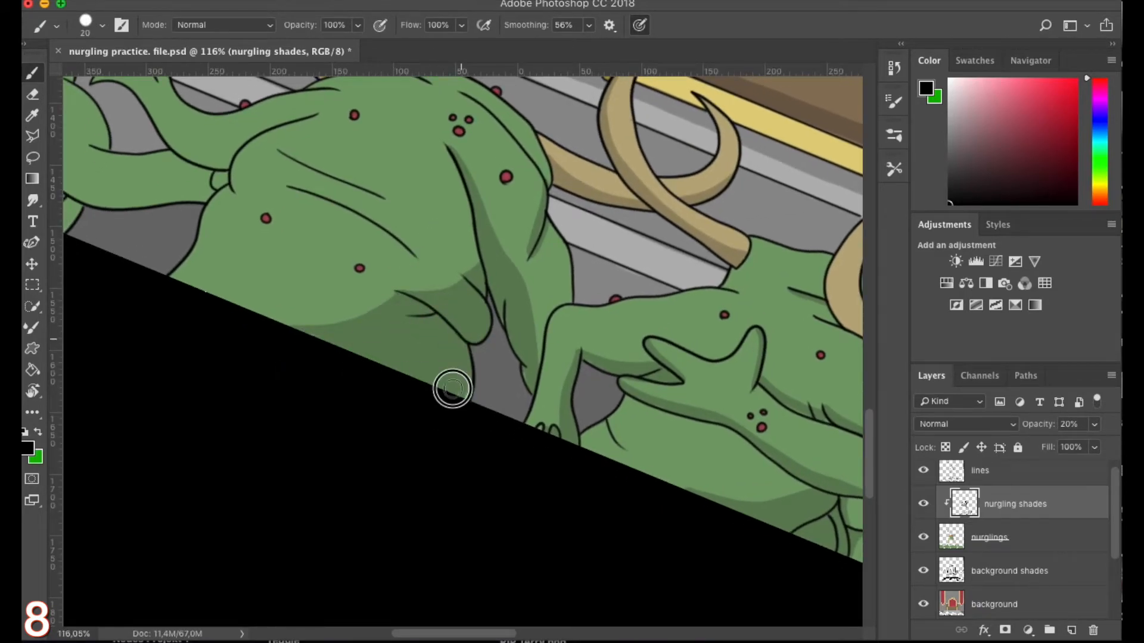
pyautogui.moveTo(502, 439); pyautogui.dragTo(681, 563)
# Shade the skin folds on the hunched nurgling's back and the underside of its raised arm and curled fingers
pyautogui.scroll(5, 399, 306)
pyautogui.moveTo(395, 305)
pyautogui.mouseDown()
pyautogui.moveTo(394, 316)
pyautogui.moveTo(416, 294)
pyautogui.mouseUp()
pyautogui.moveTo(520, 265); pyautogui.dragTo(708, 347)
pyautogui.moveTo(539, 329)
pyautogui.mouseDown()
pyautogui.moveTo(663, 384)
pyautogui.moveTo(786, 466)
pyautogui.mouseUp()
pyautogui.moveTo(599, 345); pyautogui.dragTo(397, 635)
pyautogui.moveTo(367, 225)
pyautogui.mouseDown()
pyautogui.moveTo(366, 374)
pyautogui.moveTo(456, 398)
pyautogui.mouseUp()
# Shade the leftmost nurgling's lower side and the underside of its outstretched arm
pyautogui.moveTo(478, 413); pyautogui.dragTo(268, 171)
pyautogui.moveTo(468, 205)
pyautogui.mouseDown()
pyautogui.moveTo(605, 340)
pyautogui.moveTo(364, 327)
pyautogui.moveTo(572, 315)
pyautogui.mouseUp()
pyautogui.moveTo(332, 218)
pyautogui.mouseDown()
pyautogui.moveTo(363, 273)
pyautogui.moveTo(664, 363)
pyautogui.moveTo(684, 383)
pyautogui.mouseUp()
pyautogui.moveTo(501, 239)
pyautogui.mouseDown()
pyautogui.moveTo(618, 311)
pyautogui.moveTo(724, 339)
pyautogui.mouseUp()
pyautogui.moveTo(587, 288); pyautogui.dragTo(676, 358)
pyautogui.moveTo(332, 228); pyautogui.dragTo(268, 381)
pyautogui.moveTo(342, 298)
pyautogui.mouseDown()
pyautogui.moveTo(376, 331)
pyautogui.moveTo(355, 473)
pyautogui.moveTo(529, 429)
pyautogui.mouseUp()
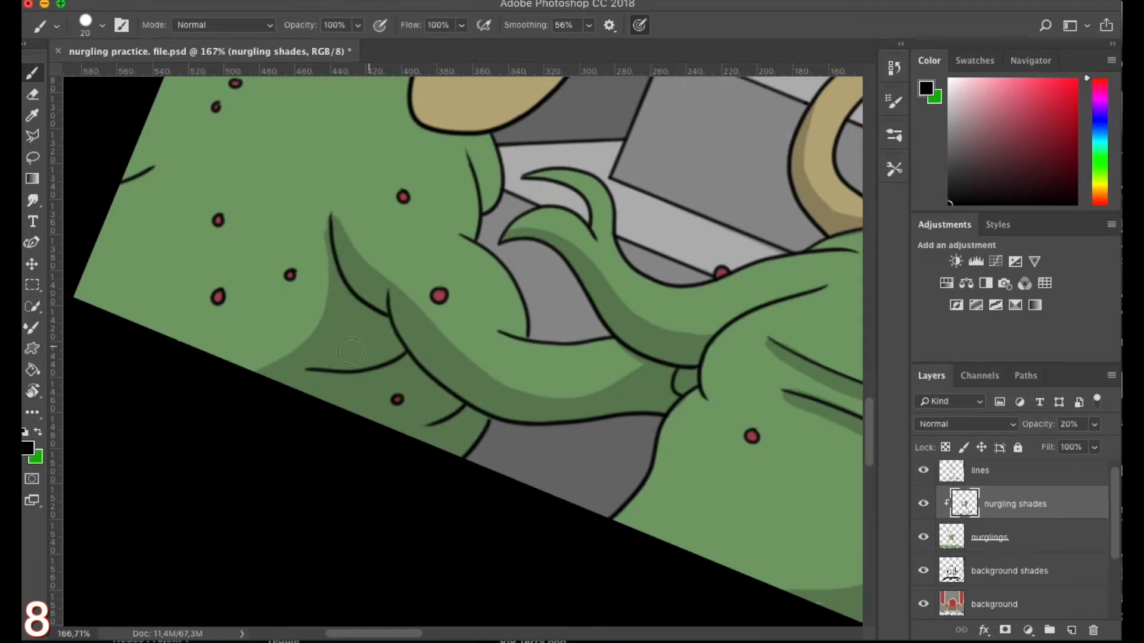
# Shade the side of the leftmost nurgling's head below the horn and its ear
pyautogui.moveTo(405, 286); pyautogui.dragTo(539, 443)
pyautogui.hscroll(5, 492, 322)
pyautogui.moveTo(485, 316)
pyautogui.mouseDown()
pyautogui.moveTo(485, 299)
pyautogui.moveTo(605, 153)
pyautogui.moveTo(503, 327)
pyautogui.mouseUp()
pyautogui.moveTo(426, 146); pyautogui.dragTo(457, 336)
pyautogui.moveTo(322, 183)
pyautogui.mouseDown()
pyautogui.moveTo(345, 355)
pyautogui.moveTo(363, 375)
pyautogui.mouseUp()
pyautogui.scroll(-8, 387, 352)
pyautogui.moveTo(438, 392); pyautogui.dragTo(128, 134)
# Shade the rightmost nurgling's skin folds and lower body, and extend the shadow over the neighbouring nurgling's hip below its raised arm
pyautogui.scroll(5, 541, 352)
pyautogui.moveTo(587, 286); pyautogui.dragTo(434, 357)
pyautogui.scroll(3, 425, 298)
pyautogui.moveTo(424, 286)
pyautogui.mouseDown()
pyautogui.moveTo(677, 276)
pyautogui.moveTo(683, 238)
pyautogui.mouseUp()
pyautogui.moveTo(350, 315); pyautogui.dragTo(472, 211)
pyautogui.moveTo(288, 302)
pyautogui.mouseDown()
pyautogui.moveTo(474, 314)
pyautogui.moveTo(530, 271)
pyautogui.moveTo(707, 358)
pyautogui.moveTo(677, 403)
pyautogui.moveTo(518, 296)
pyautogui.moveTo(573, 338)
pyautogui.moveTo(511, 393)
pyautogui.moveTo(647, 447)
pyautogui.mouseUp()
pyautogui.moveTo(487, 340); pyautogui.dragTo(622, 396)
pyautogui.moveTo(270, 302); pyautogui.dragTo(499, 328)
pyautogui.moveTo(274, 270)
pyautogui.mouseDown()
pyautogui.moveTo(322, 256)
pyautogui.moveTo(309, 243)
pyautogui.moveTo(352, 252)
pyautogui.moveTo(458, 216)
pyautogui.mouseUp()
pyautogui.moveTo(139, 148); pyautogui.dragTo(408, 277)
pyautogui.moveTo(224, 298)
pyautogui.mouseDown()
pyautogui.moveTo(286, 301)
pyautogui.moveTo(310, 359)
pyautogui.moveTo(404, 292)
pyautogui.mouseUp()
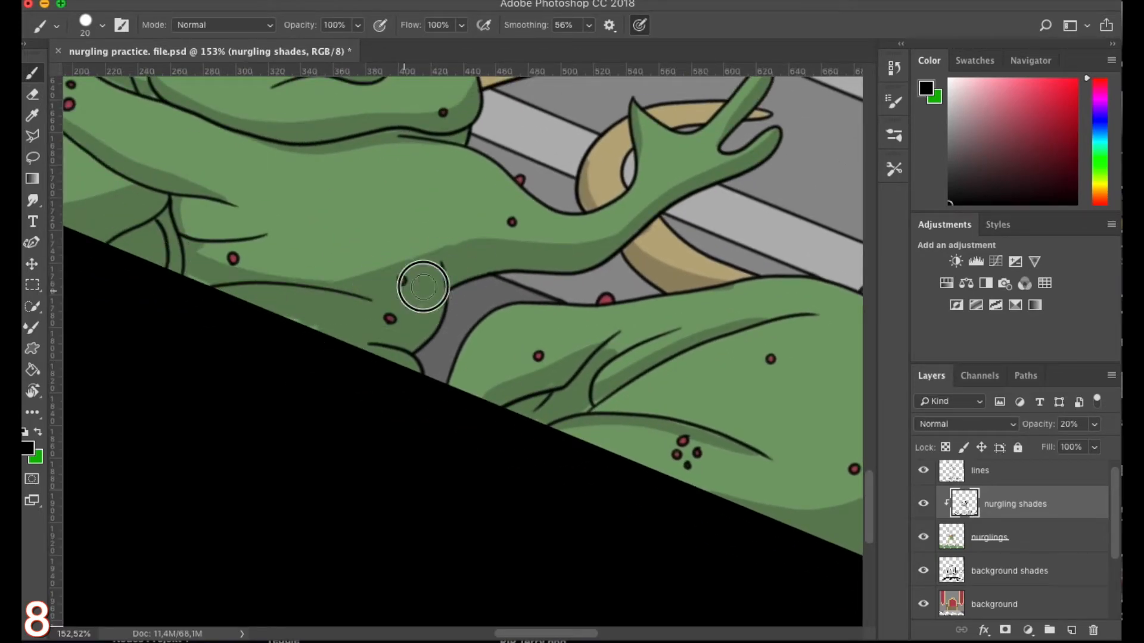
# Finish the shadows on the rightmost nurgling's shoulder, arm and folds, and clean up their edges with the Eraser
pyautogui.moveTo(249, 271)
pyautogui.mouseDown()
pyautogui.moveTo(472, 251)
pyautogui.moveTo(334, 238)
pyautogui.moveTo(381, 238)
pyautogui.mouseUp()
pyautogui.press('r')
pyautogui.moveTo(256, 455); pyautogui.dragTo(301, 516)
pyautogui.moveTo(374, 362)
pyautogui.mouseDown()
pyautogui.moveTo(352, 337)
pyautogui.moveTo(191, 244)
pyautogui.mouseUp()
pyautogui.moveTo(554, 381)
pyautogui.mouseDown()
pyautogui.moveTo(631, 381)
pyautogui.moveTo(621, 372)
pyautogui.mouseUp()
pyautogui.press('e')
pyautogui.scroll(-5, 620, 371)
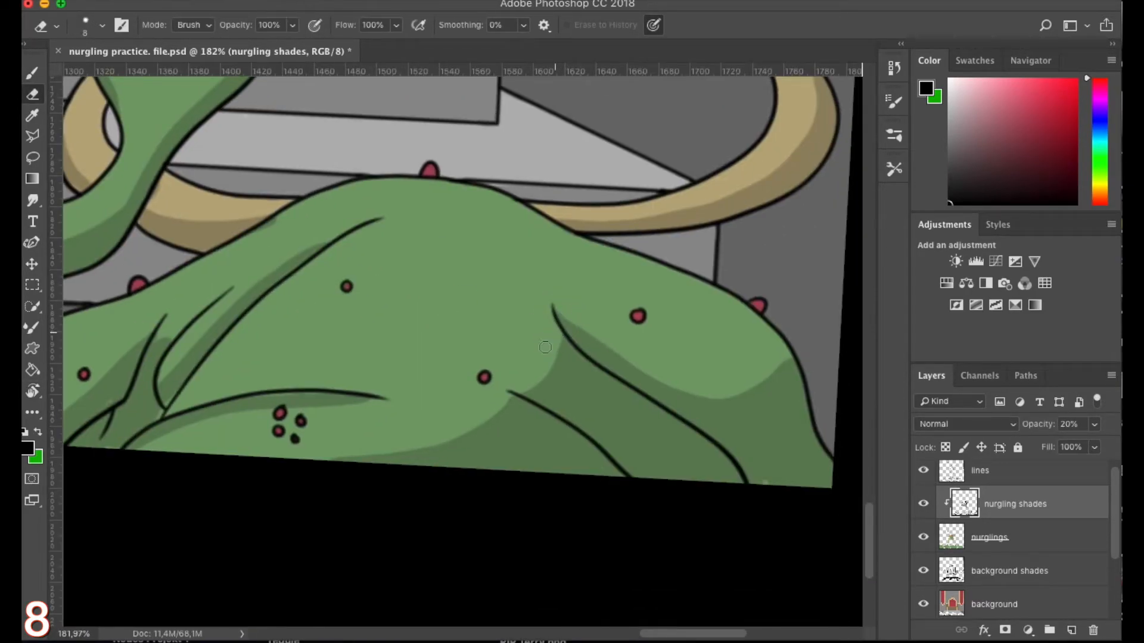
pyautogui.hscroll(-5, 381, 212)
pyautogui.scroll(-3, 419, 225)
pyautogui.press('b')
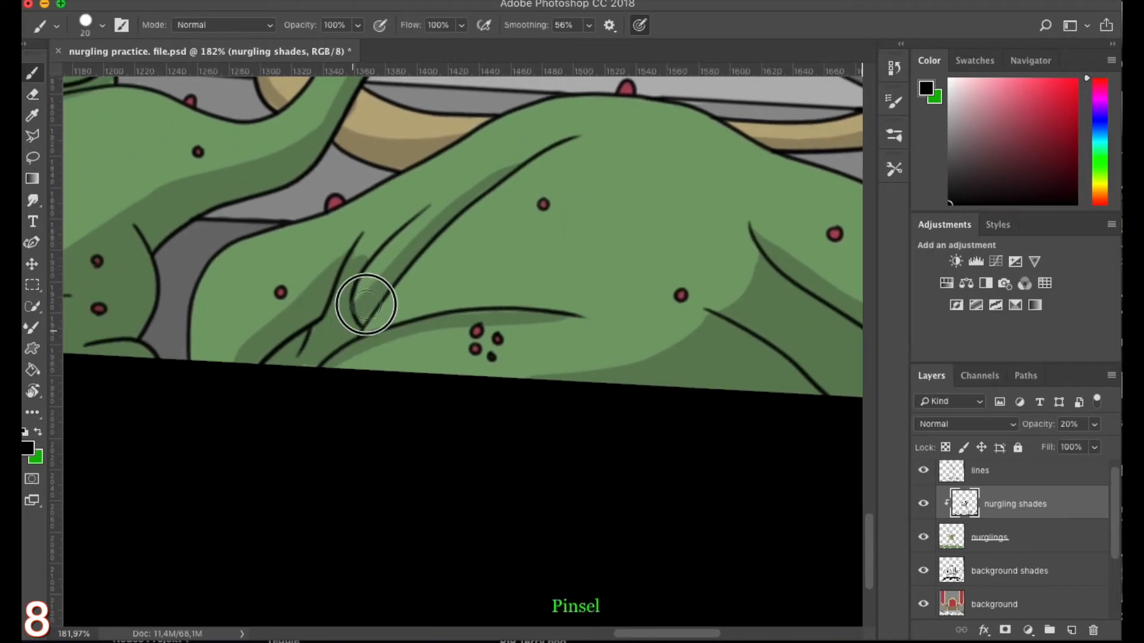
# Shade the lying nurgling's nostril and the areas of its head behind and below the horns
pyautogui.scroll(5, 493, 312)
pyautogui.hscroll(-5, 503, 350)
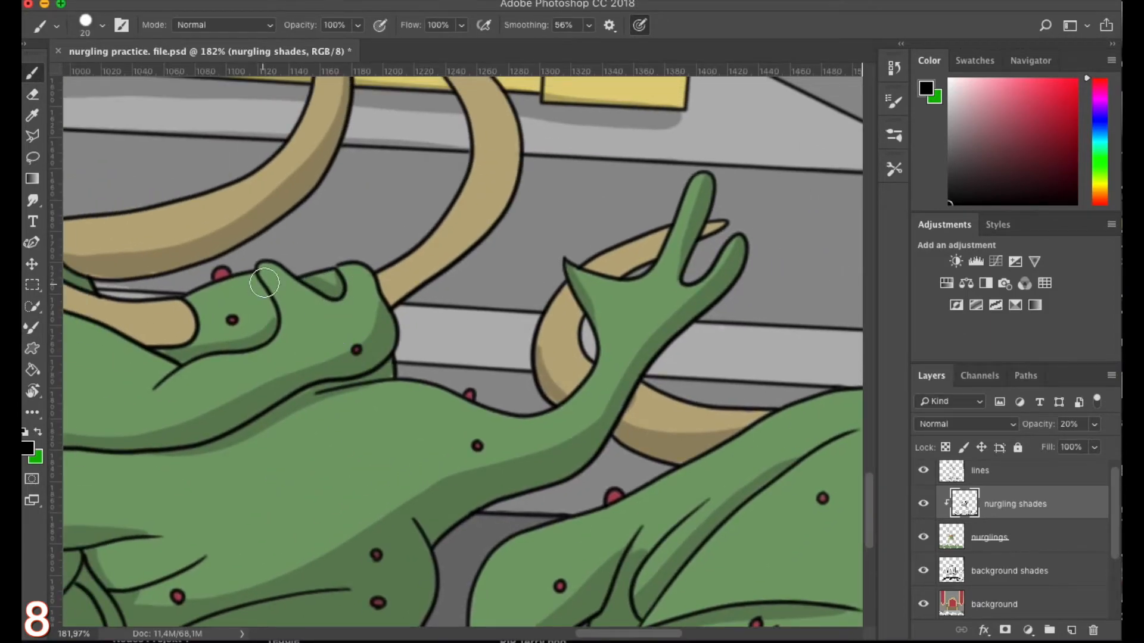
pyautogui.moveTo(340, 262); pyautogui.dragTo(258, 345)
pyautogui.moveTo(441, 219)
pyautogui.mouseDown()
pyautogui.moveTo(421, 273)
pyautogui.moveTo(307, 384)
pyautogui.moveTo(637, 381)
pyautogui.mouseUp()
pyautogui.moveTo(278, 340); pyautogui.dragTo(385, 318)
pyautogui.moveTo(292, 240)
pyautogui.mouseDown()
pyautogui.moveTo(396, 363)
pyautogui.moveTo(540, 392)
pyautogui.mouseUp()
pyautogui.moveTo(294, 266); pyautogui.dragTo(544, 391)
pyautogui.press('e')
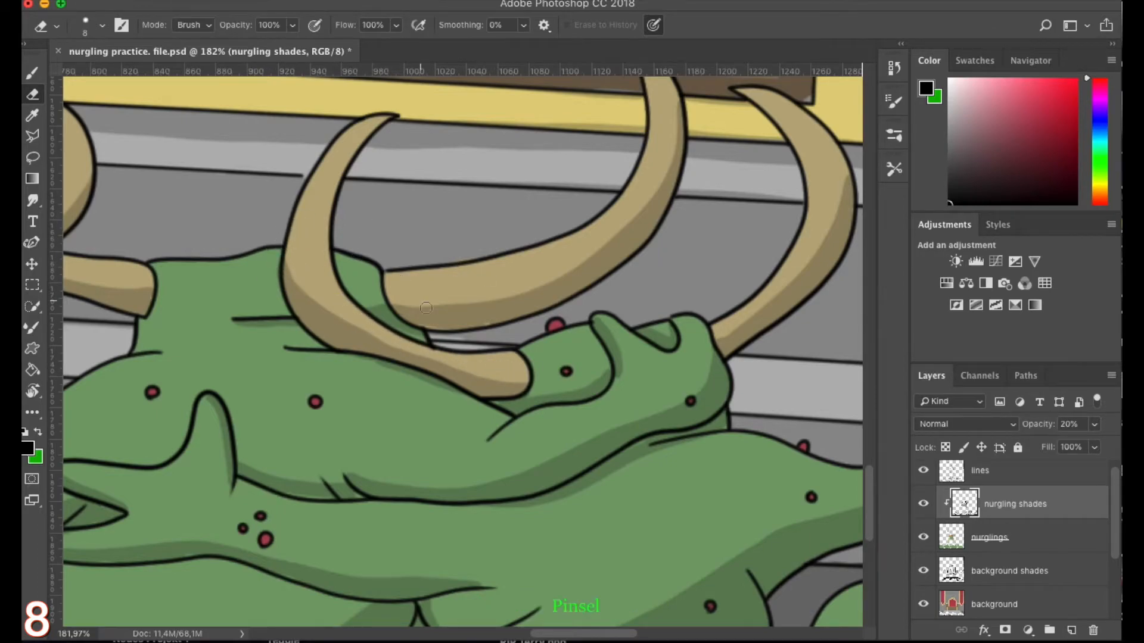
# Touch up the shadows behind the lying nurgling's horn and beside its mouth, cleaning the edges with the Eraser
pyautogui.press('b')
pyautogui.moveTo(398, 312); pyautogui.dragTo(408, 322)
pyautogui.scroll(-5, 432, 301)
pyautogui.scroll(4, 513, 319)
pyautogui.press('e')
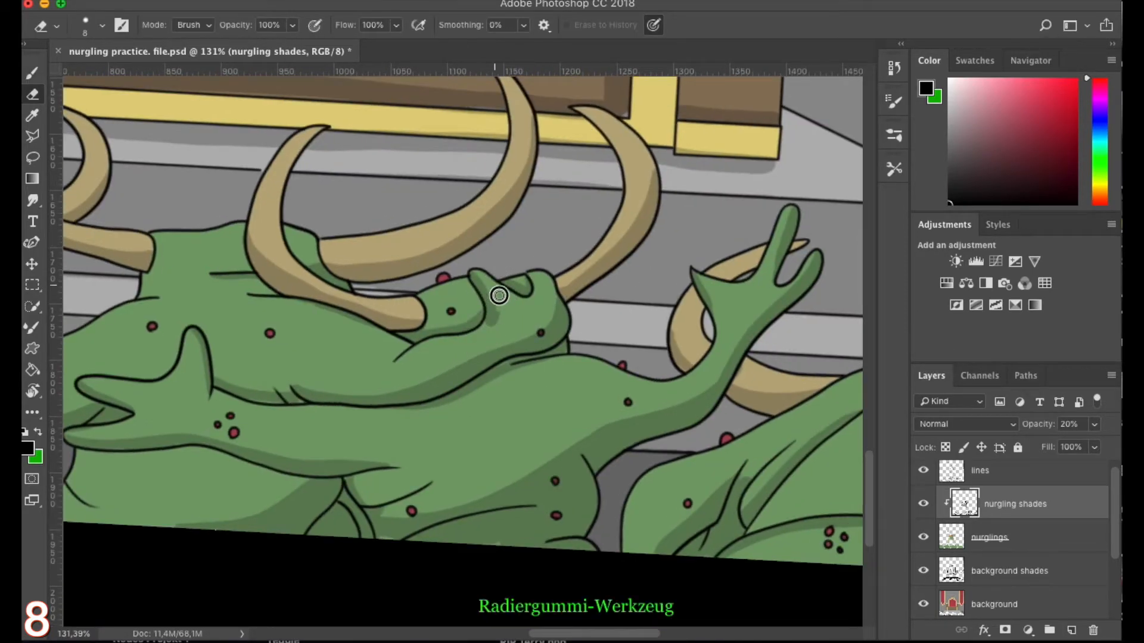
pyautogui.scroll(5, 455, 306)
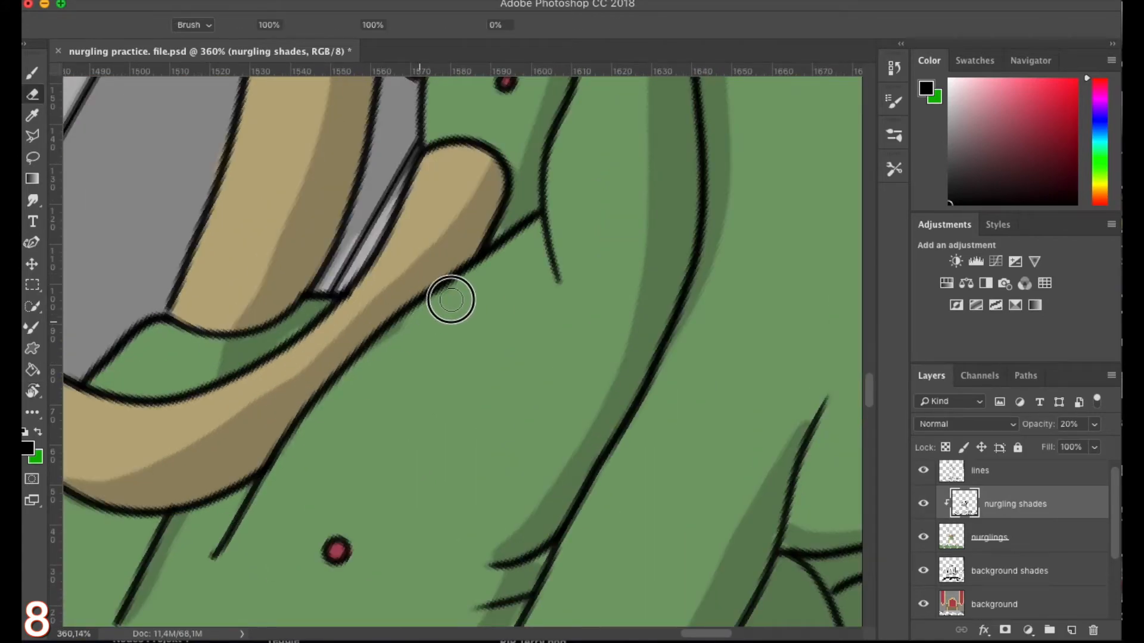
# Shade the lying nurgling's belly along the lower edge of its forearm and erase the excess
pyautogui.press('b')
pyautogui.scroll(-5, 378, 312)
pyautogui.press('r')
pyautogui.moveTo(230, 455); pyautogui.dragTo(230, 248)
pyautogui.scroll(3, 268, 268)
pyautogui.moveTo(271, 279)
pyautogui.mouseDown()
pyautogui.moveTo(475, 264)
pyautogui.moveTo(671, 309)
pyautogui.mouseUp()
pyautogui.press('e')
pyautogui.moveTo(400, 214); pyautogui.dragTo(283, 276)
pyautogui.press('b')
# Touch up the shadows around the lying nurgling's hand and shade the hunched nurgling's outer shoulder
pyautogui.scroll(-5, 524, 218)
pyautogui.scroll(4, 635, 286)
pyautogui.scroll(-5, 596, 274)
pyautogui.scroll(3, 405, 256)
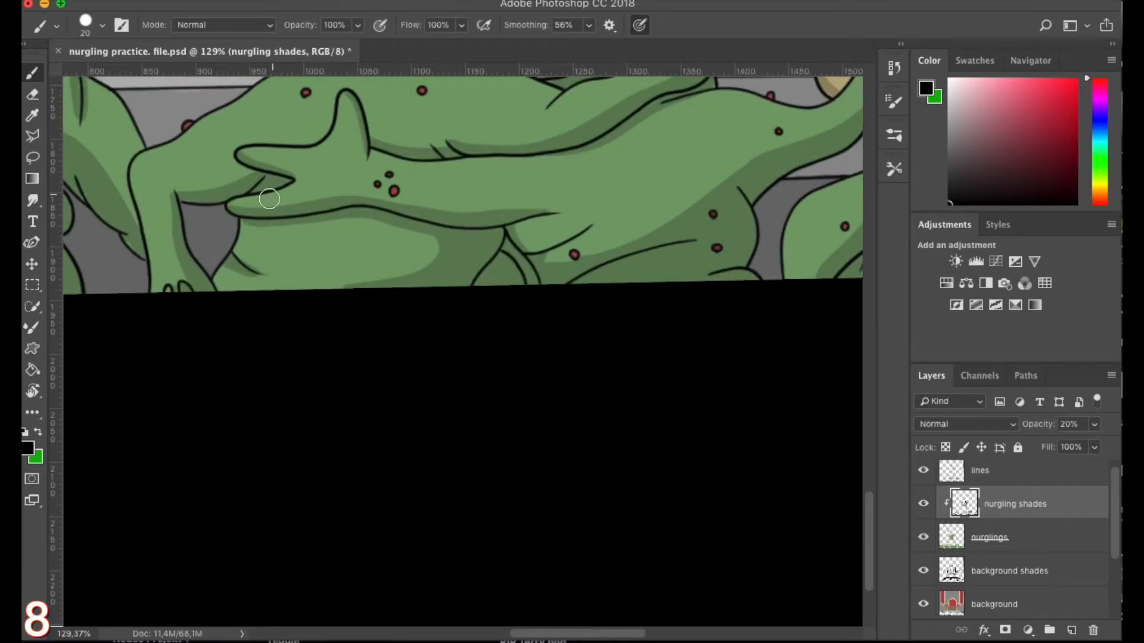
pyautogui.scroll(-5, 273, 195)
pyautogui.moveTo(273, 196); pyautogui.dragTo(405, 284)
pyautogui.scroll(5, 276, 288)
pyautogui.moveTo(246, 305)
pyautogui.mouseDown()
pyautogui.moveTo(302, 369)
pyautogui.moveTo(314, 426)
pyautogui.mouseUp()
pyautogui.moveTo(360, 376); pyautogui.dragTo(215, 444)
pyautogui.scroll(5, 410, 227)
# Examine the nurglings below the throne and the whole illustration for missing shadows
pyautogui.press('e')
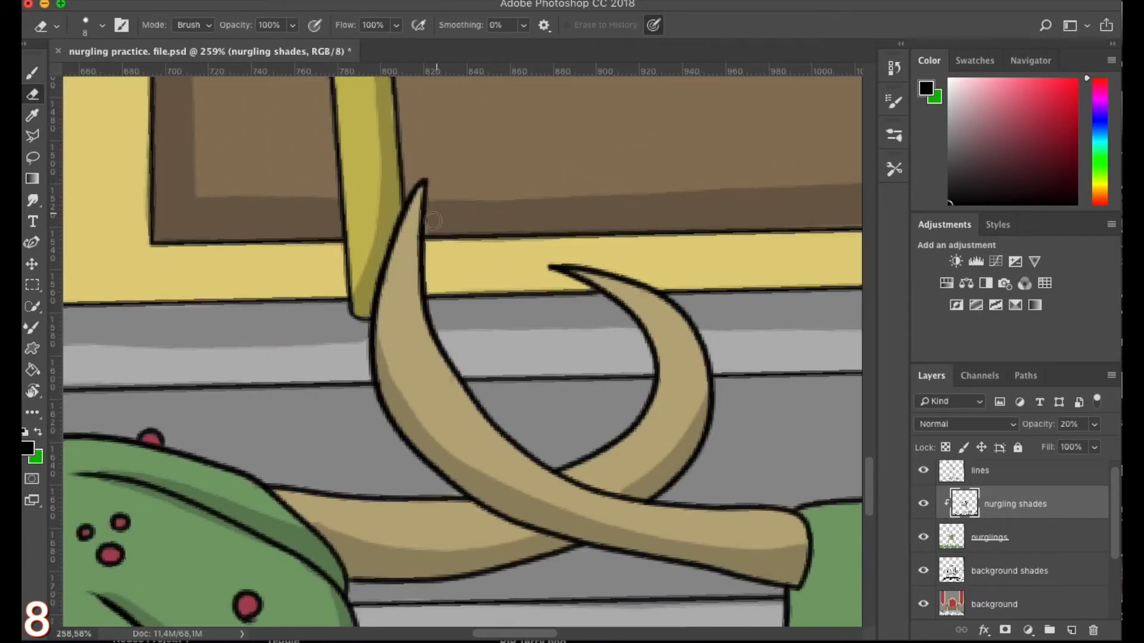
pyautogui.scroll(-5, 435, 214)
pyautogui.scroll(4, 276, 375)
pyautogui.press('b')
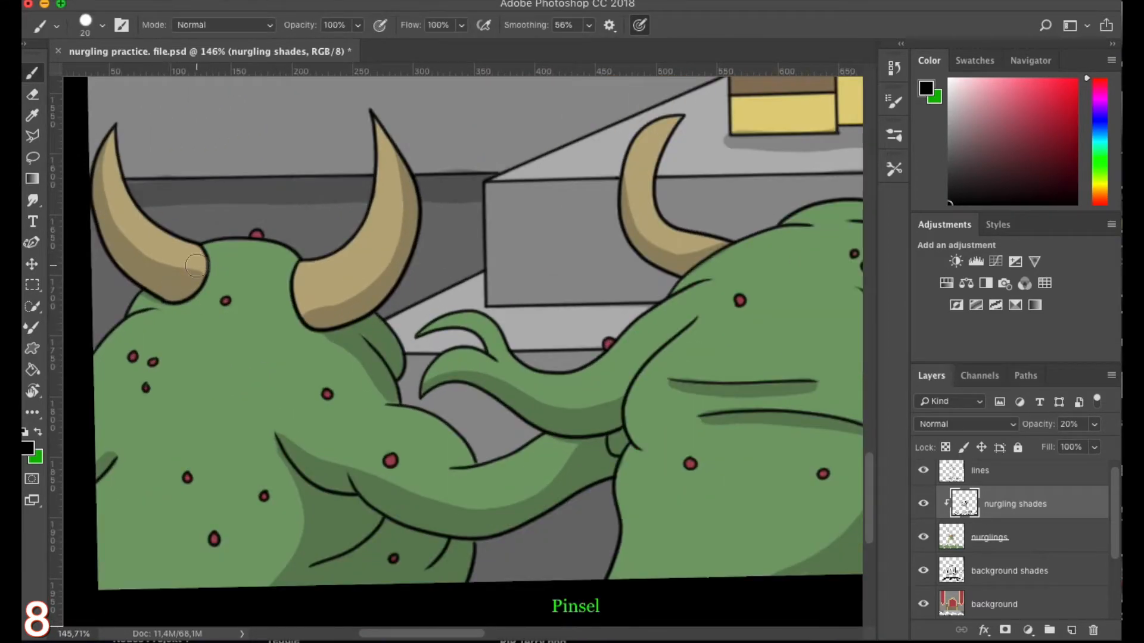
pyautogui.scroll(-5, 388, 287)
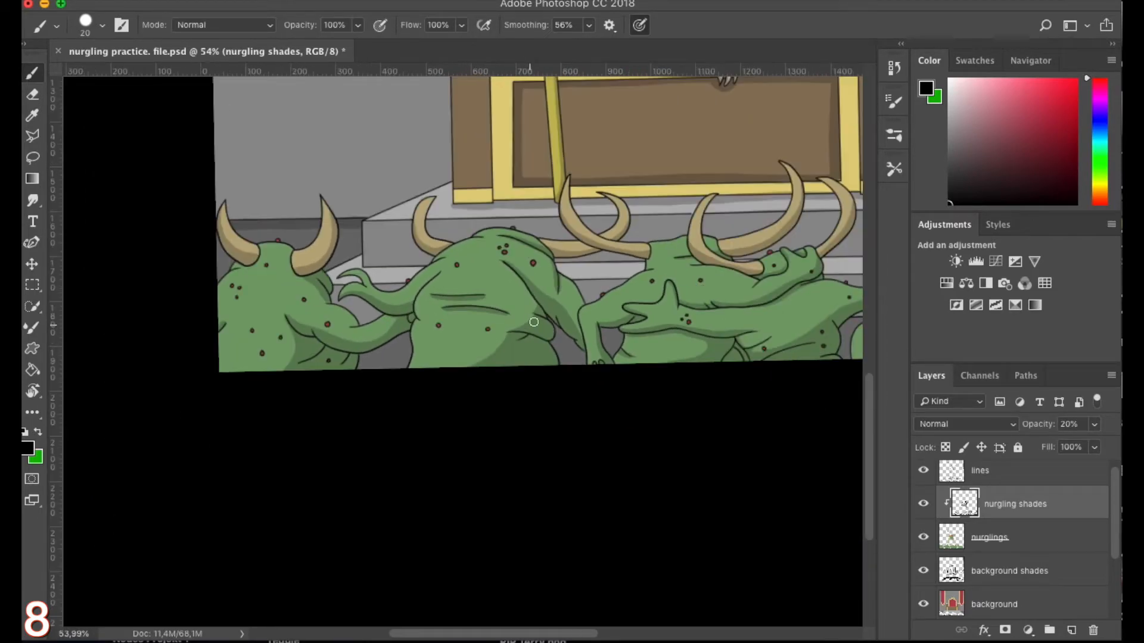
pyautogui.scroll(2, 450, 319)
pyautogui.scroll(-2, 450, 319)
pyautogui.scroll(1, 465, 298)
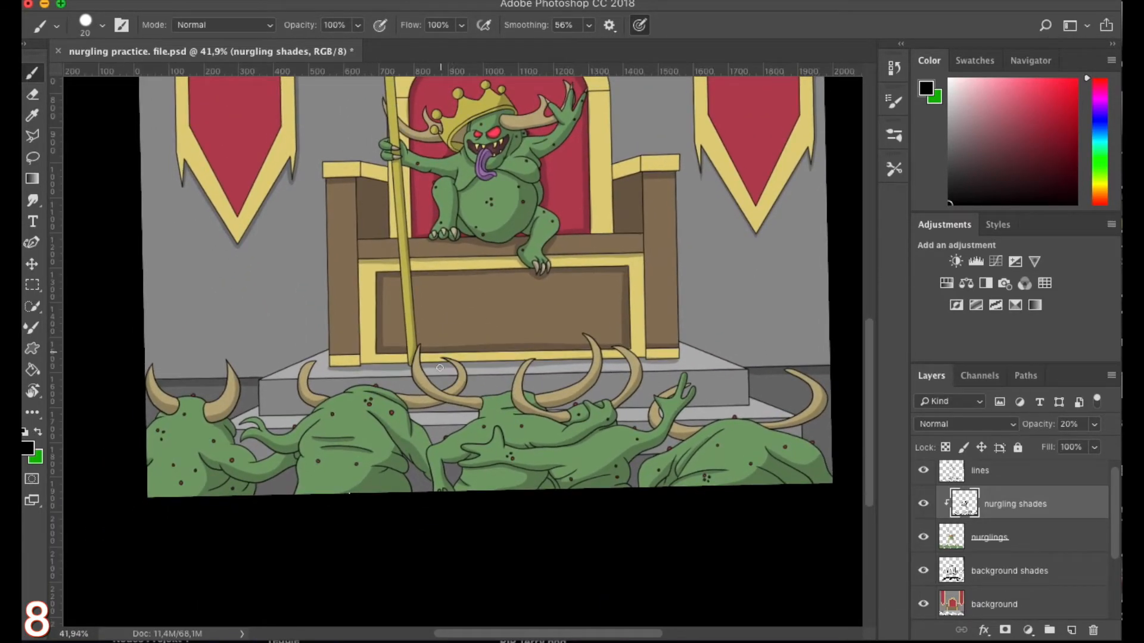
pyautogui.scroll(-1, 478, 312)
# Shade the lower parts of the red and blue orbs on the staff and tidy their shadow edges
pyautogui.moveTo(478, 312); pyautogui.dragTo(436, 415)
pyautogui.scroll(8, 360, 170)
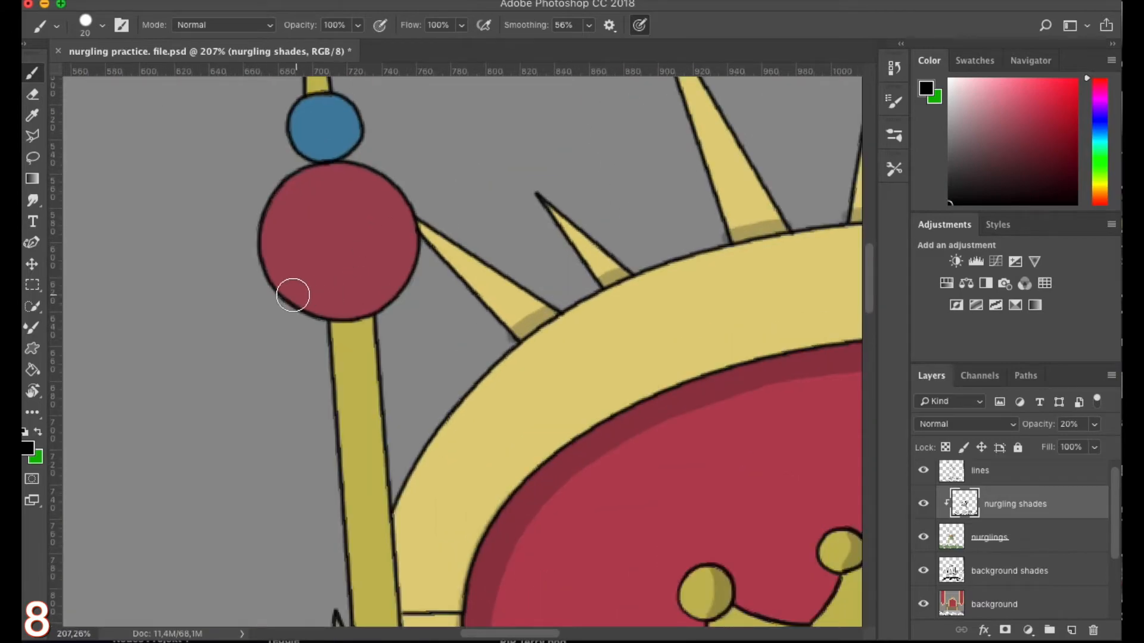
pyautogui.moveTo(301, 146); pyautogui.dragTo(316, 161)
pyautogui.press('e')
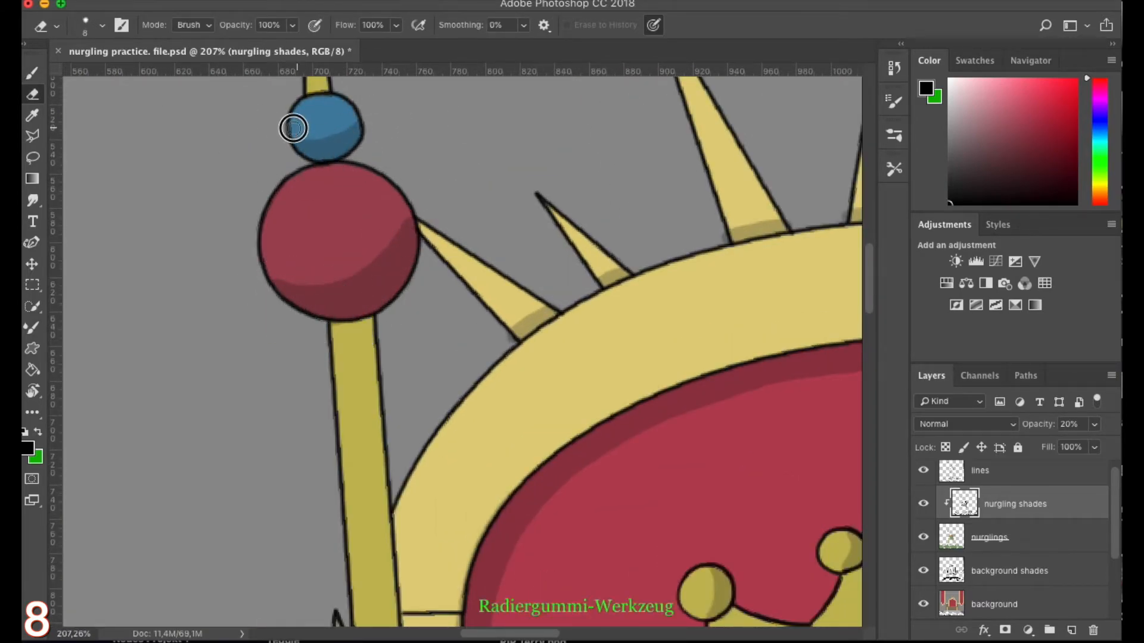
# Switch to the background shades layer and erase the shadow spilling beyond the bases of the throne's spikes
pyautogui.click(1007, 571)
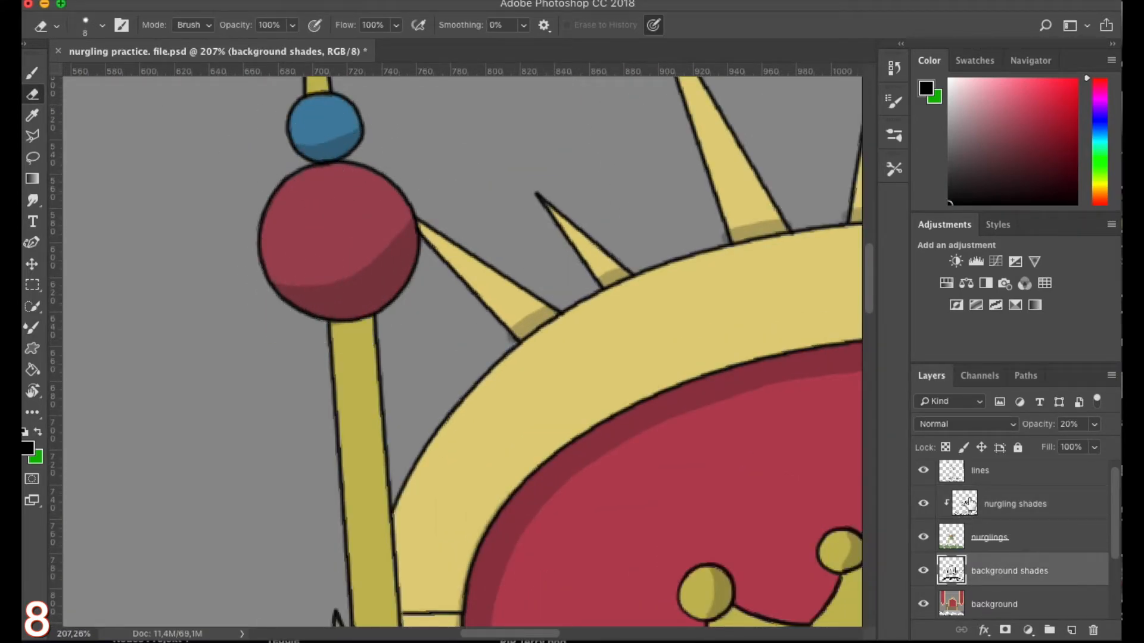
pyautogui.hscroll(5, 543, 225)
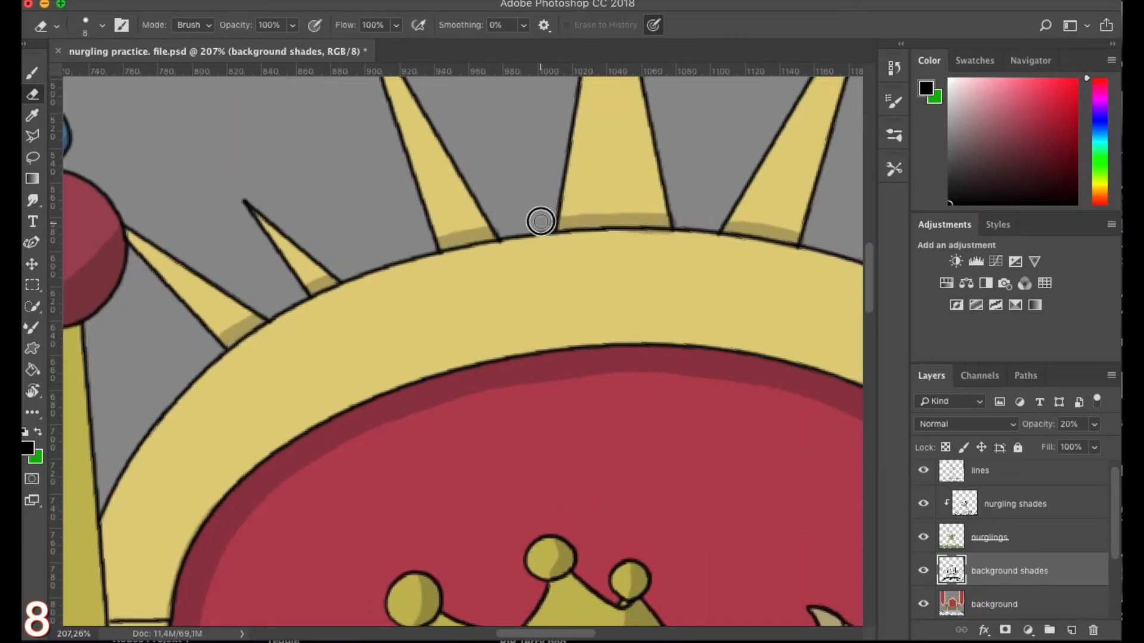
pyautogui.hscroll(7, 682, 201)
pyautogui.scroll(-1, 594, 237)
pyautogui.scroll(1, 637, 417)
pyautogui.moveTo(662, 493); pyautogui.dragTo(557, 209)
pyautogui.moveTo(575, 417); pyautogui.dragTo(506, 197)
pyautogui.moveTo(592, 467)
pyautogui.mouseDown()
pyautogui.moveTo(455, 299)
pyautogui.moveTo(383, 304)
pyautogui.mouseUp()
# Touch up the background shadows around the throne, filling small gaps and erasing overspill
pyautogui.press('b')
pyautogui.moveTo(392, 234)
pyautogui.mouseDown()
pyautogui.moveTo(419, 204)
pyautogui.moveTo(529, 178)
pyautogui.moveTo(459, 258)
pyautogui.mouseUp()
pyautogui.press('e')
pyautogui.moveTo(400, 209); pyautogui.dragTo(517, 177)
pyautogui.moveTo(529, 184); pyautogui.dragTo(531, 220)
pyautogui.press('b')
pyautogui.click(501, 202)
# Erase the shadow overspill around the throne's seat and patch the shadow along the front panel's yellow trim
pyautogui.press('e')
pyautogui.moveTo(283, 436); pyautogui.dragTo(286, 540)
pyautogui.moveTo(312, 426); pyautogui.dragTo(320, 150)
pyautogui.moveTo(532, 294); pyautogui.dragTo(515, 294)
pyautogui.moveTo(447, 333); pyautogui.dragTo(478, 179)
pyautogui.click(492, 285)
pyautogui.moveTo(411, 254)
pyautogui.mouseDown()
pyautogui.moveTo(553, 243)
pyautogui.moveTo(316, 248)
pyautogui.moveTo(385, 251)
pyautogui.mouseUp()
pyautogui.press('b')
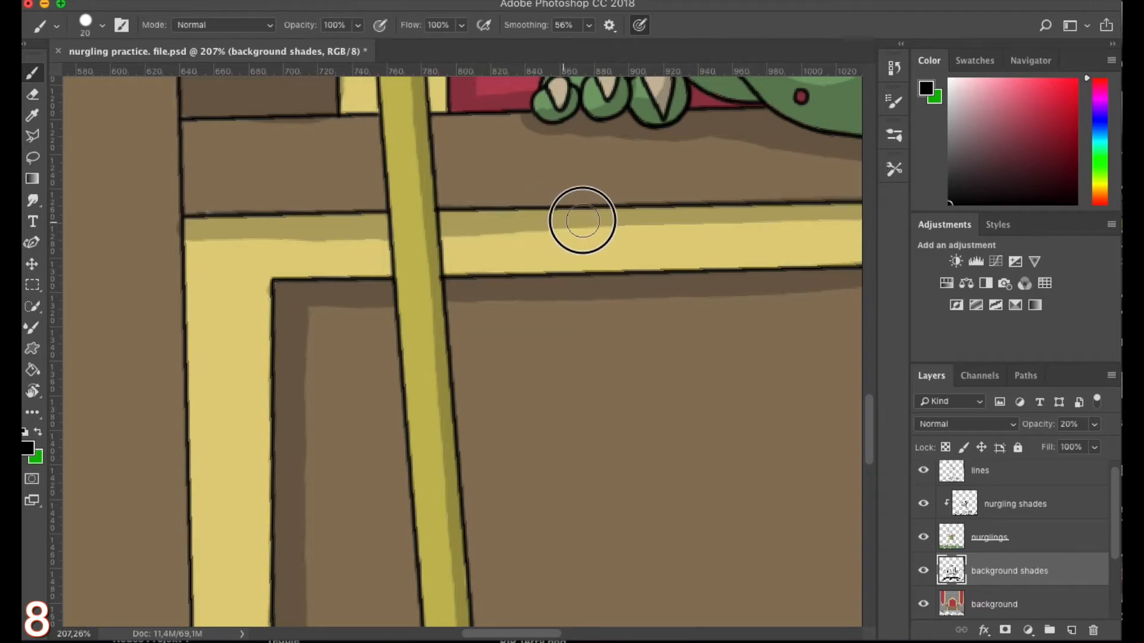
pyautogui.moveTo(201, 284); pyautogui.dragTo(222, 356)
pyautogui.press('e')
pyautogui.moveTo(358, 572)
pyautogui.mouseDown()
pyautogui.moveTo(334, 271)
pyautogui.moveTo(405, 153)
pyautogui.mouseUp()
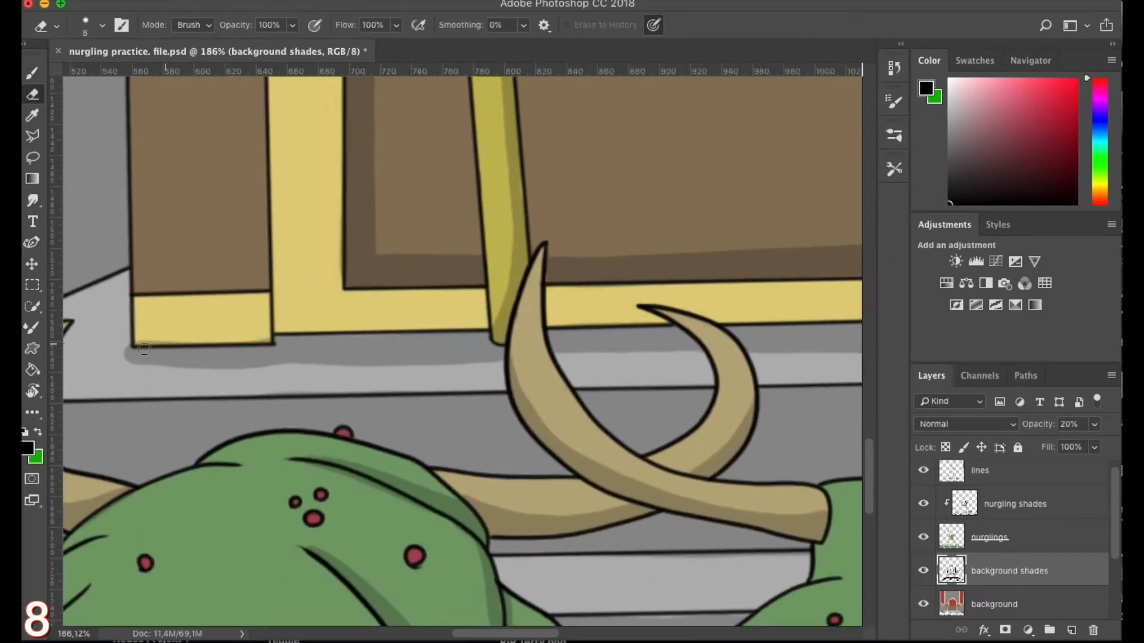
# Erase the shadow spilling over the outlines along the throne's base
pyautogui.moveTo(154, 348); pyautogui.dragTo(238, 383)
pyautogui.moveTo(359, 329); pyautogui.dragTo(183, 327)
pyautogui.moveTo(485, 335); pyautogui.dragTo(333, 335)
pyautogui.moveTo(787, 370); pyautogui.dragTo(173, 332)
pyautogui.moveTo(655, 280); pyautogui.dragTo(834, 286)
pyautogui.moveTo(530, 298); pyautogui.dragTo(497, 331)
# Erase the shadow spilling over the line where the right wall meets the floor
pyautogui.moveTo(477, 280); pyautogui.dragTo(239, 292)
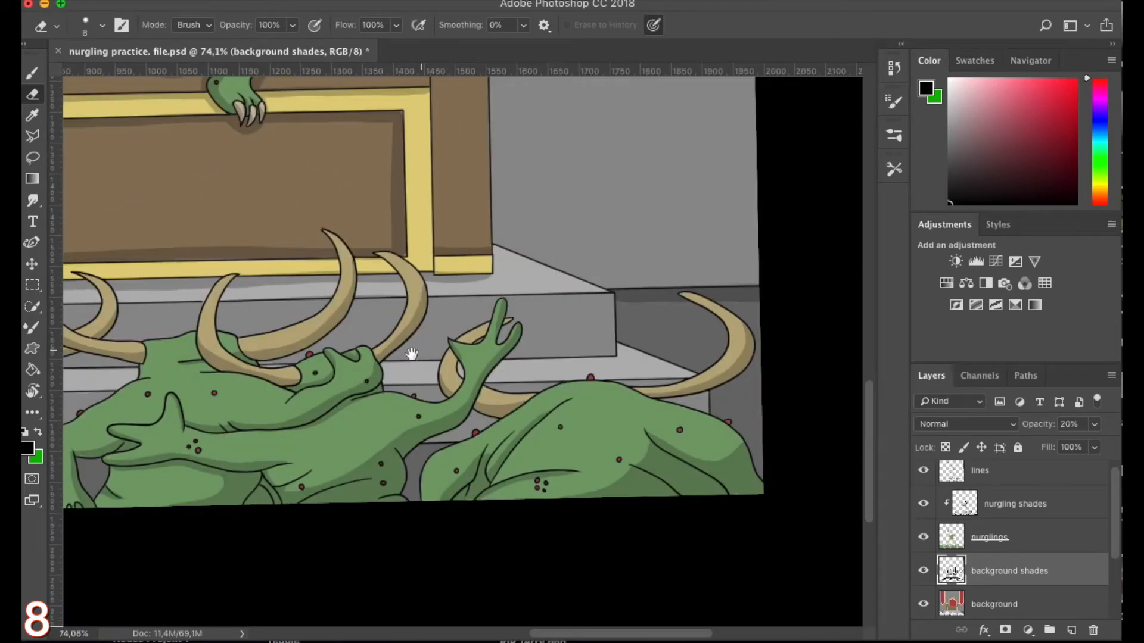
pyautogui.moveTo(422, 347); pyautogui.dragTo(165, 324)
pyautogui.moveTo(356, 288); pyautogui.dragTo(456, 291)
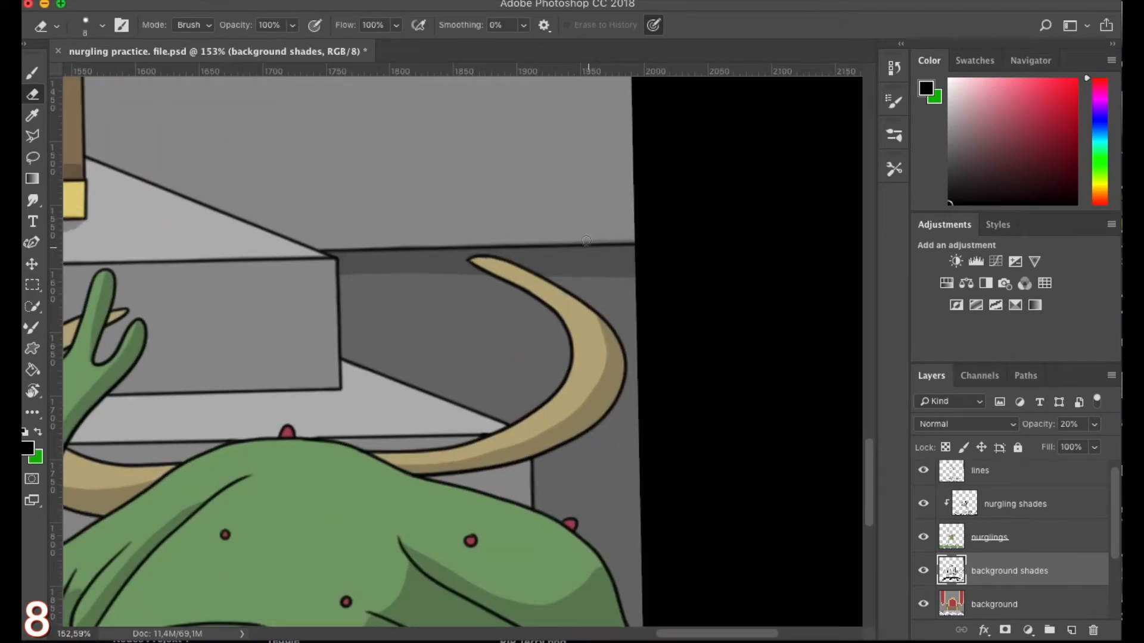
# Examine the banners, throne and nurglings across the whole illustration for remaining shading errors
pyautogui.scroll(-10, 586, 246)
pyautogui.scroll(6, 422, 320)
pyautogui.scroll(2, 423, 320)
pyautogui.scroll(-3, 420, 324)
pyautogui.scroll(2, 414, 333)
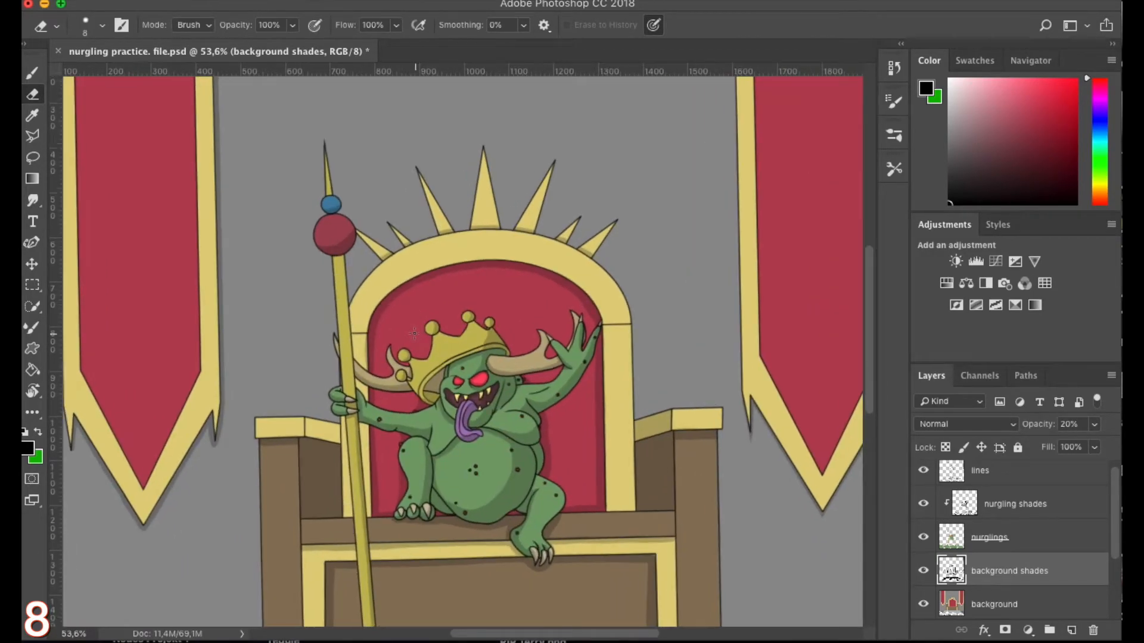
pyautogui.scroll(1, 413, 333)
pyautogui.moveTo(407, 375); pyautogui.dragTo(442, 226)
pyautogui.moveTo(419, 298); pyautogui.dragTo(421, 219)
pyautogui.scroll(-10, 448, 257)
pyautogui.scroll(2, 448, 256)
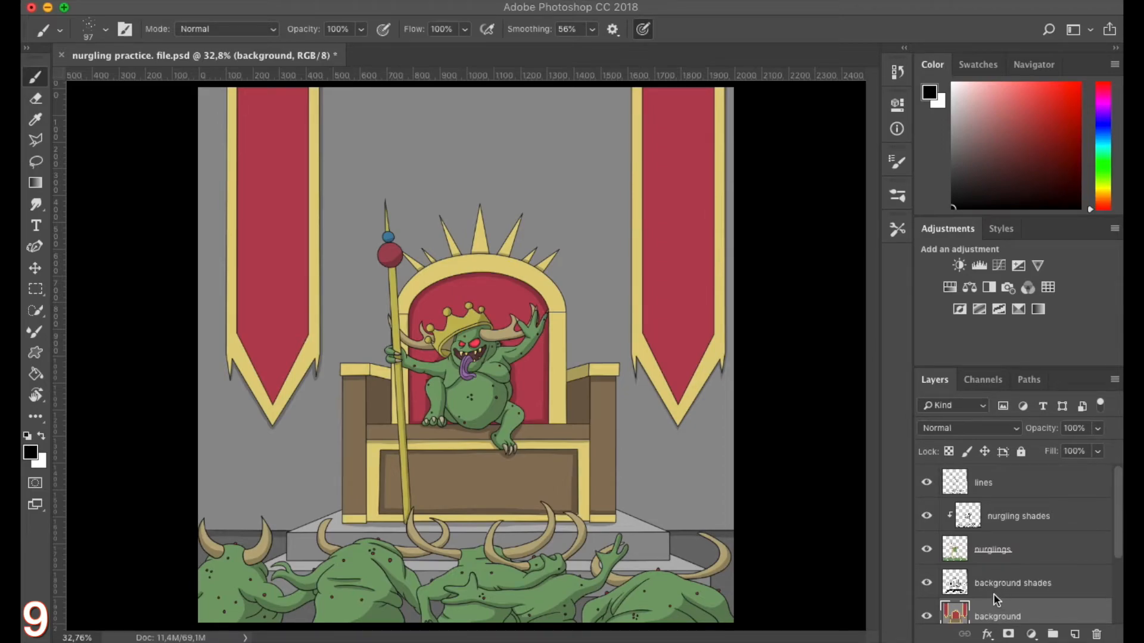
# Create a new layer directly above the background layer and name it "wall texture"
pyautogui.click(1074, 636)
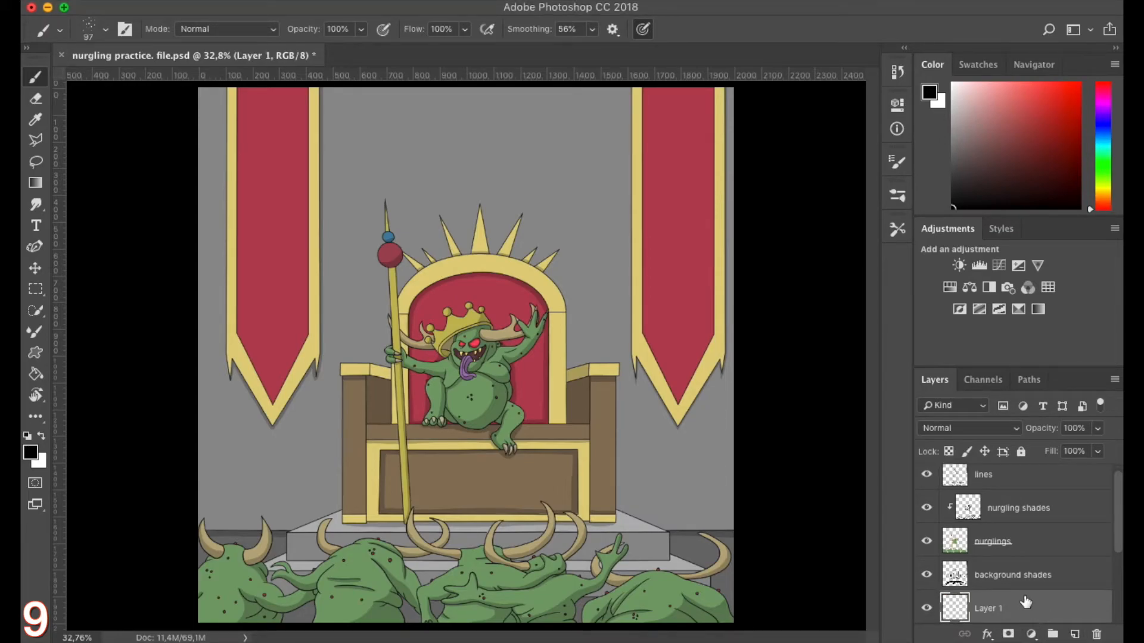
pyautogui.doubleClick(985, 608)
pyautogui.press('Return')
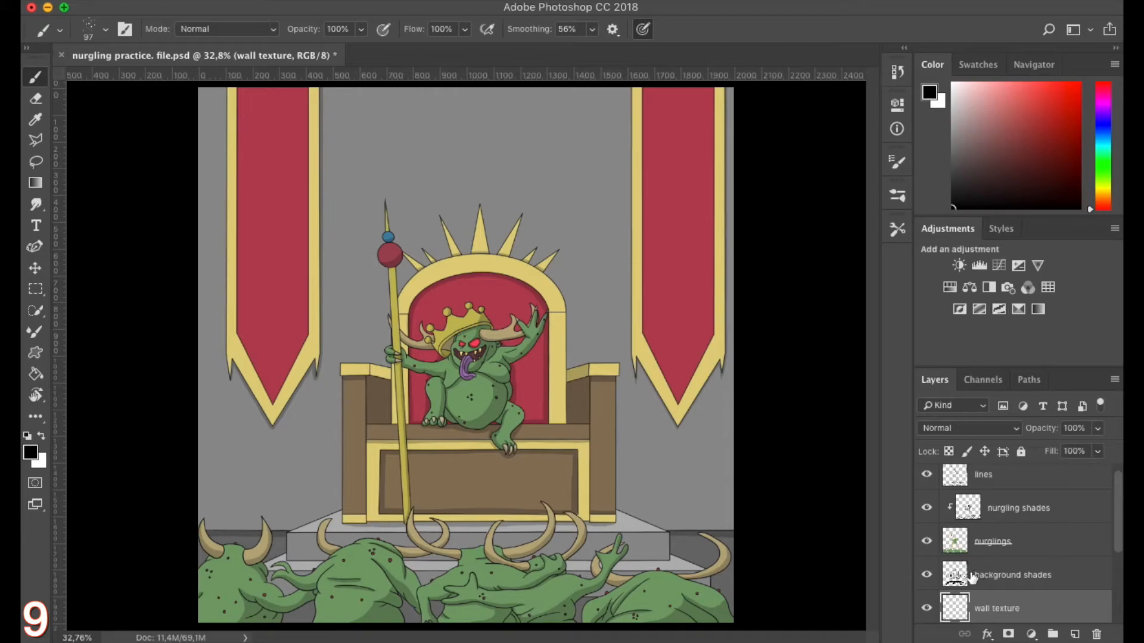
# Hide the background shades layer and select the grey wall by its sampled colour with Color Range at fuzziness 0
pyautogui.click(927, 575)
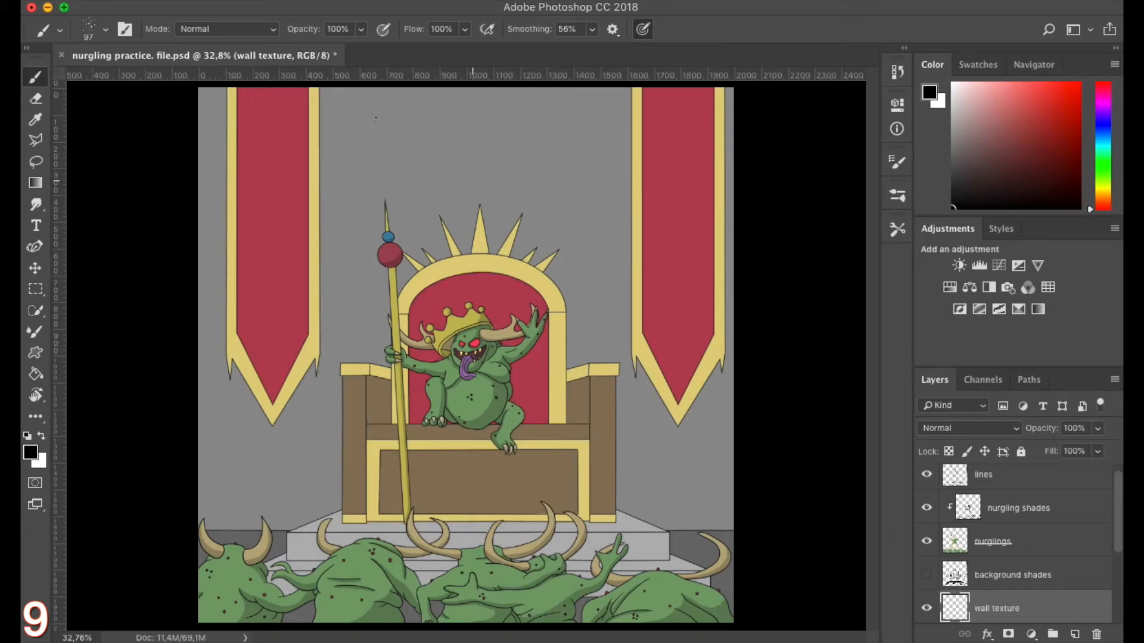
pyautogui.click(342, 0)
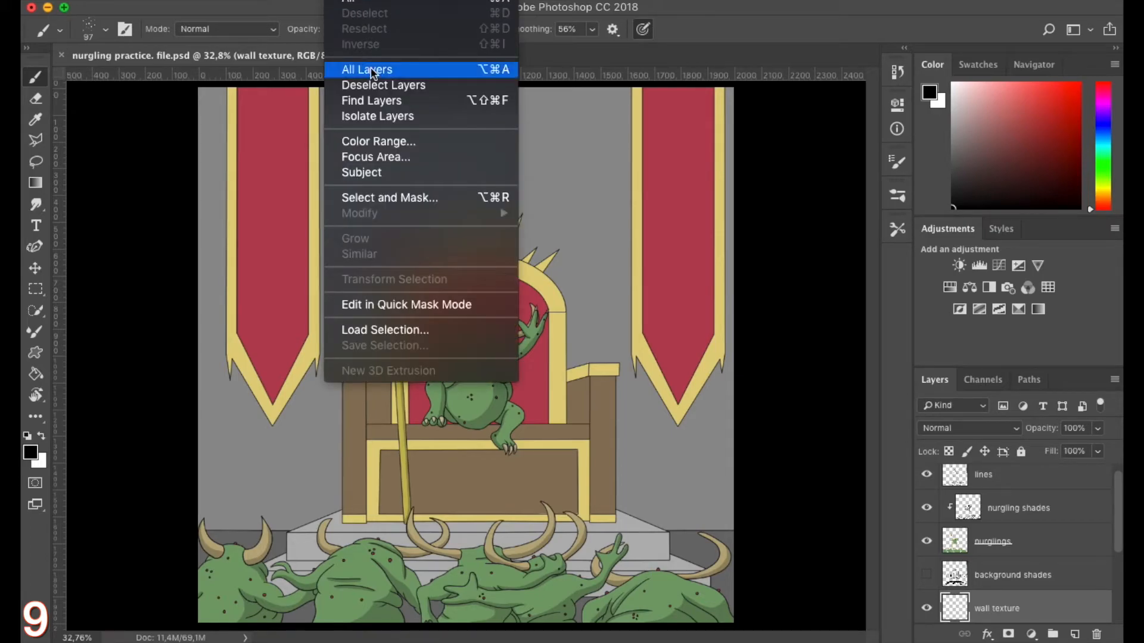
pyautogui.click(384, 140)
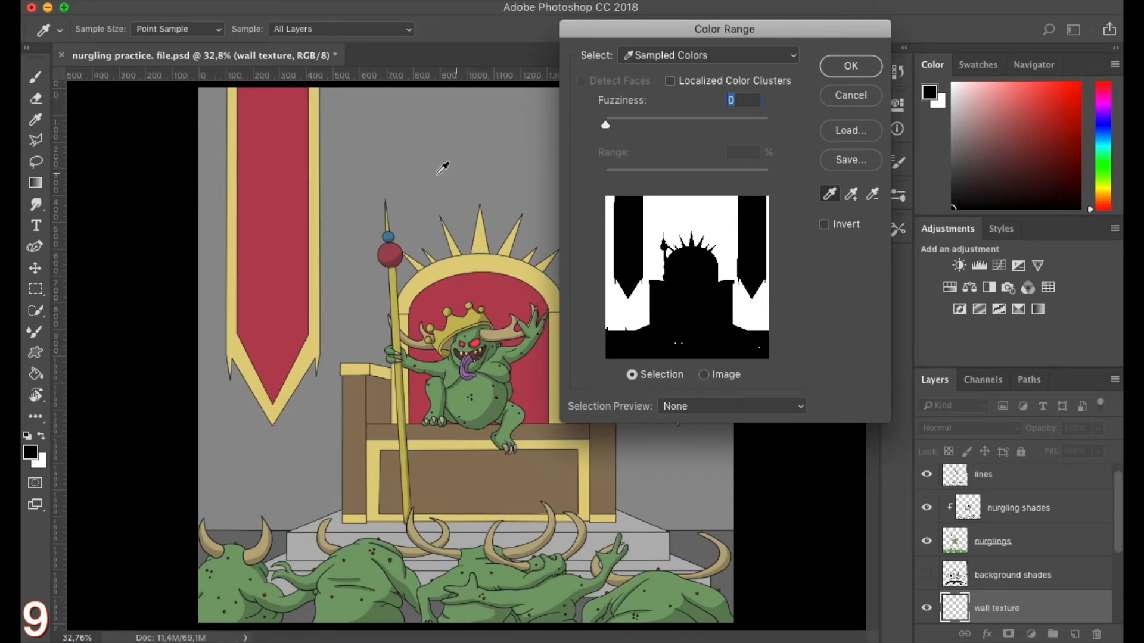
pyautogui.click(391, 174)
pyautogui.click(851, 67)
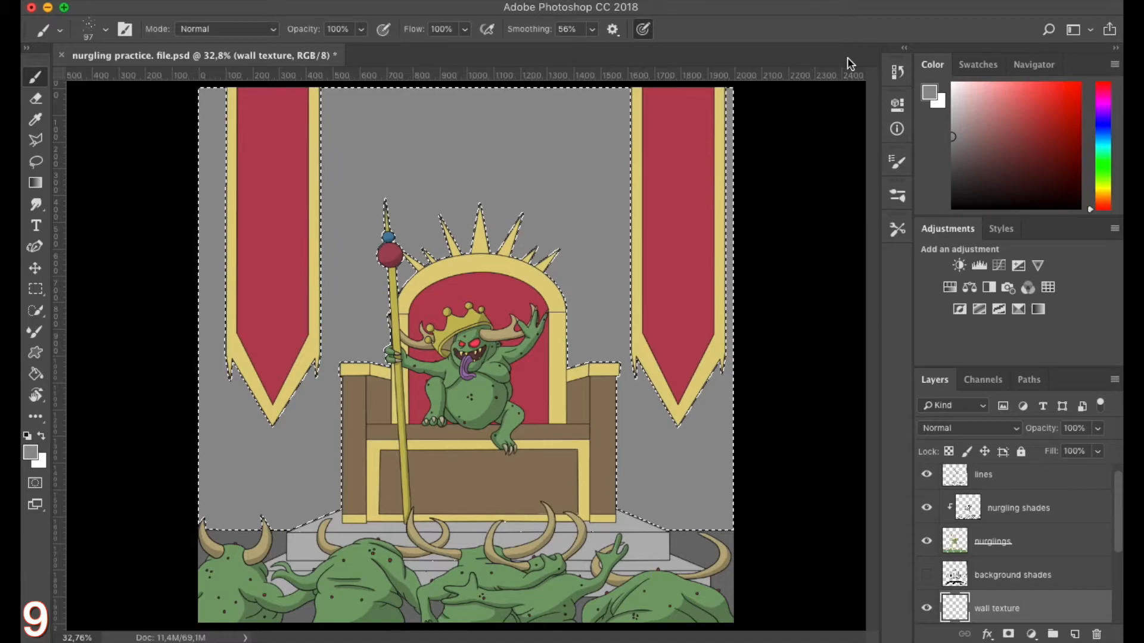
# Expand the grey wall selection by 2 pixels
pyautogui.click(342, 0)
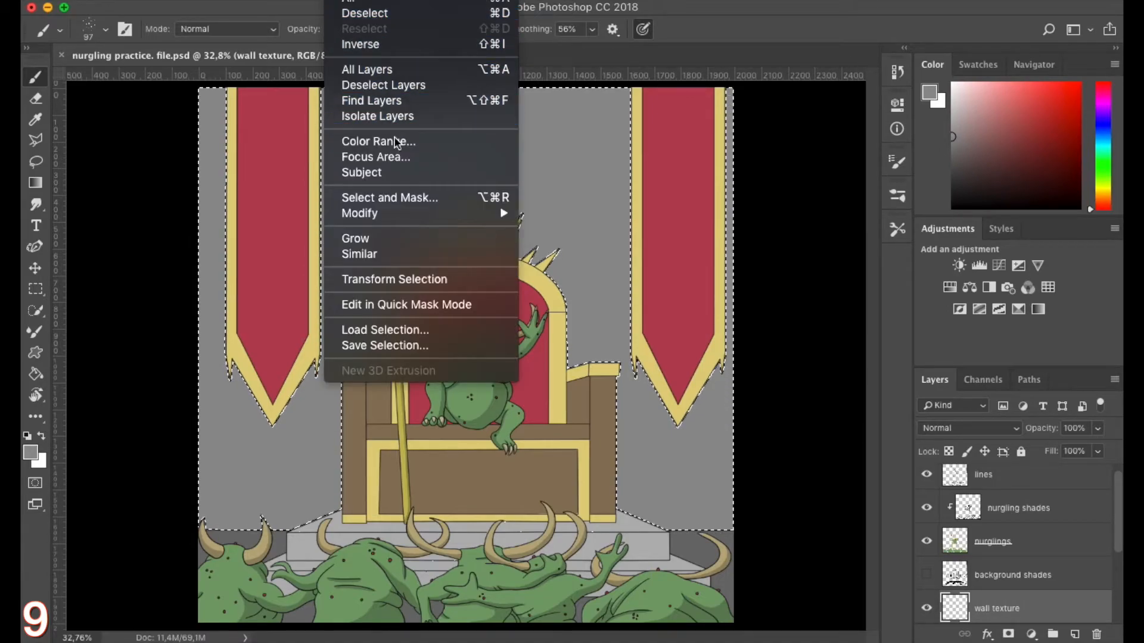
pyautogui.moveTo(393, 215)
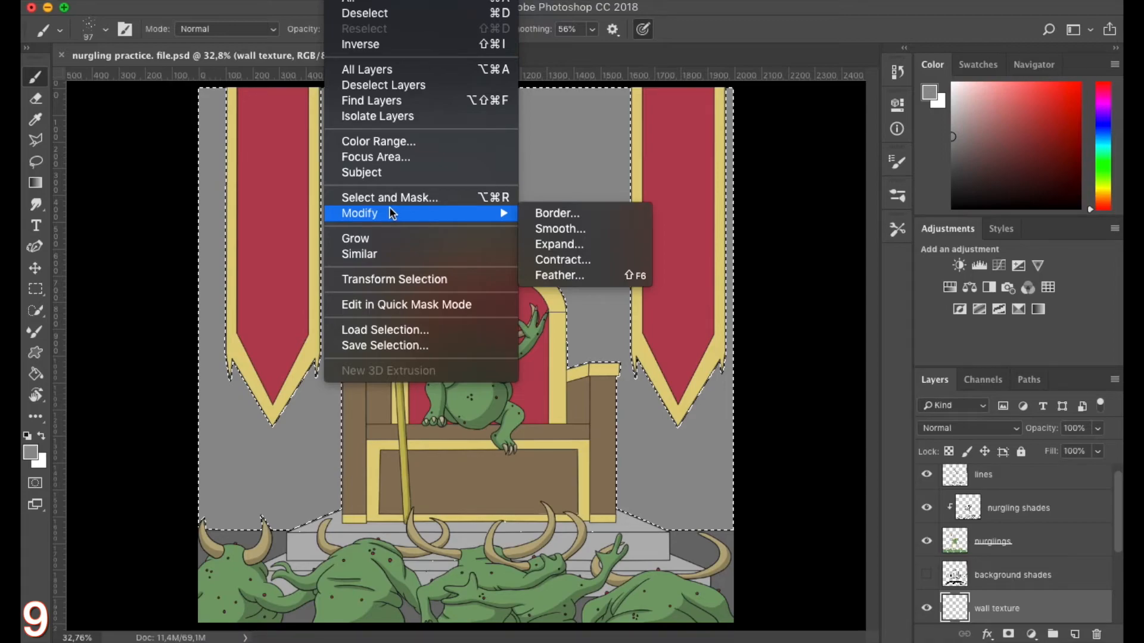
pyautogui.click(569, 246)
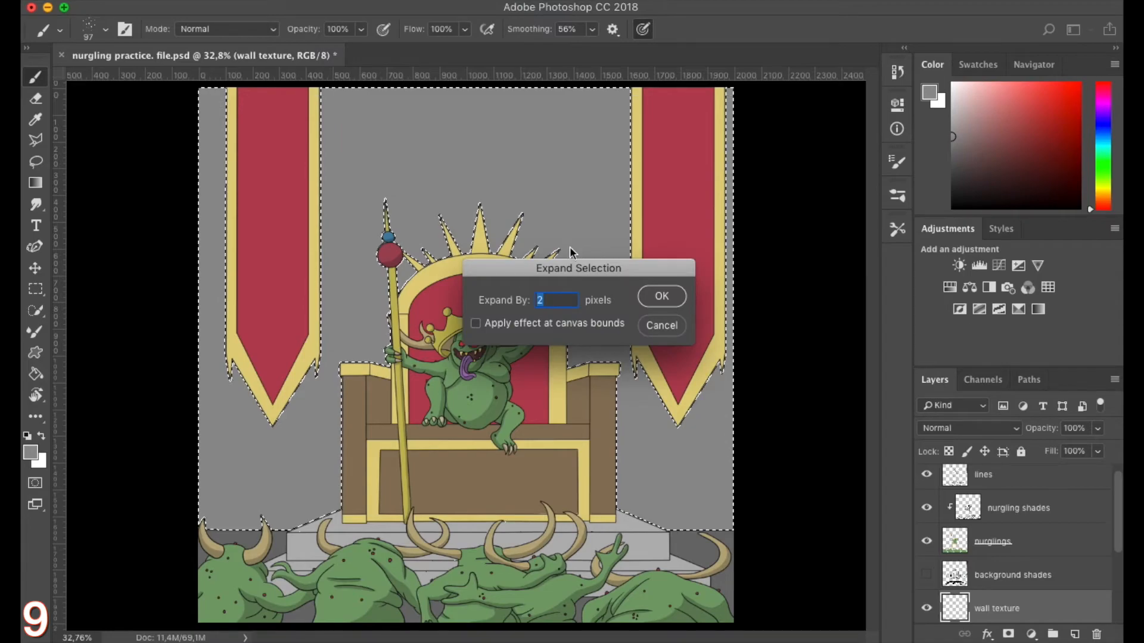
pyautogui.click(665, 297)
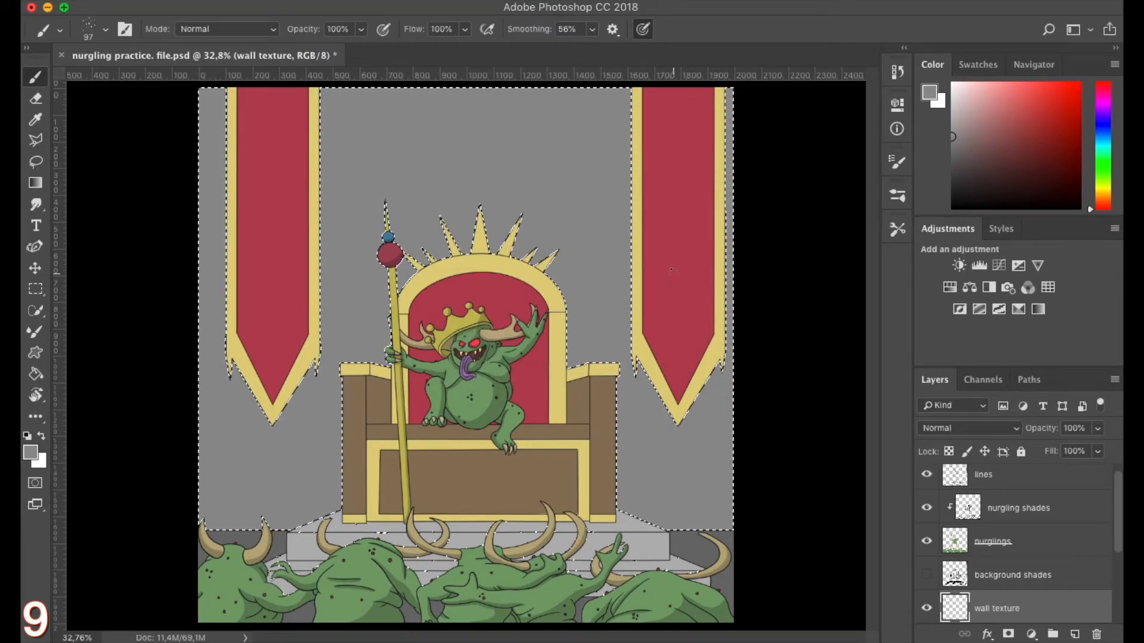
# Choose the 284 px speckled splatter tip for the brush from the brush tip presets
pyautogui.click(900, 162)
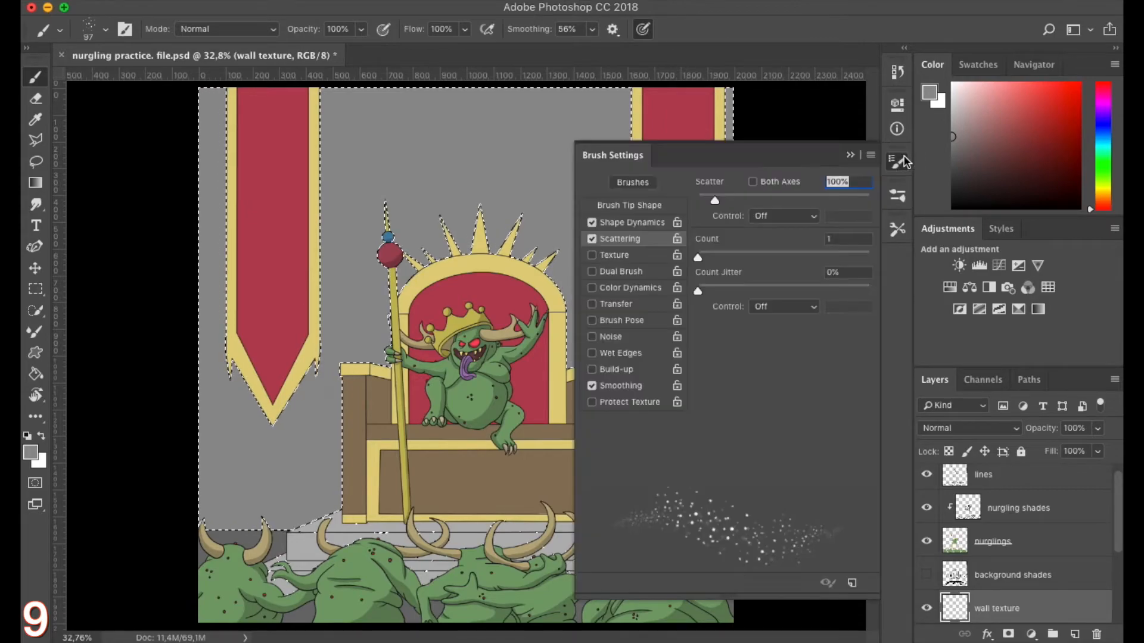
pyautogui.click(625, 206)
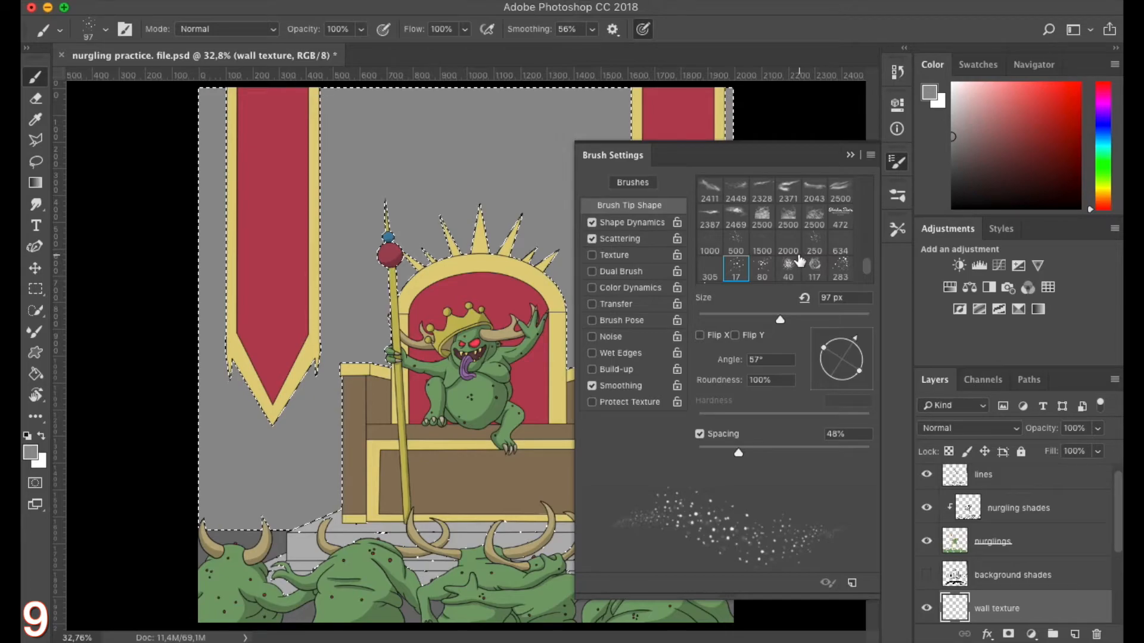
pyautogui.scroll(3, 798, 259)
pyautogui.scroll(5, 794, 257)
pyautogui.moveTo(873, 174); pyautogui.dragTo(871, 175)
pyautogui.scroll(-5, 867, 194)
pyautogui.scroll(10, 869, 198)
pyautogui.moveTo(871, 267); pyautogui.dragTo(862, 171)
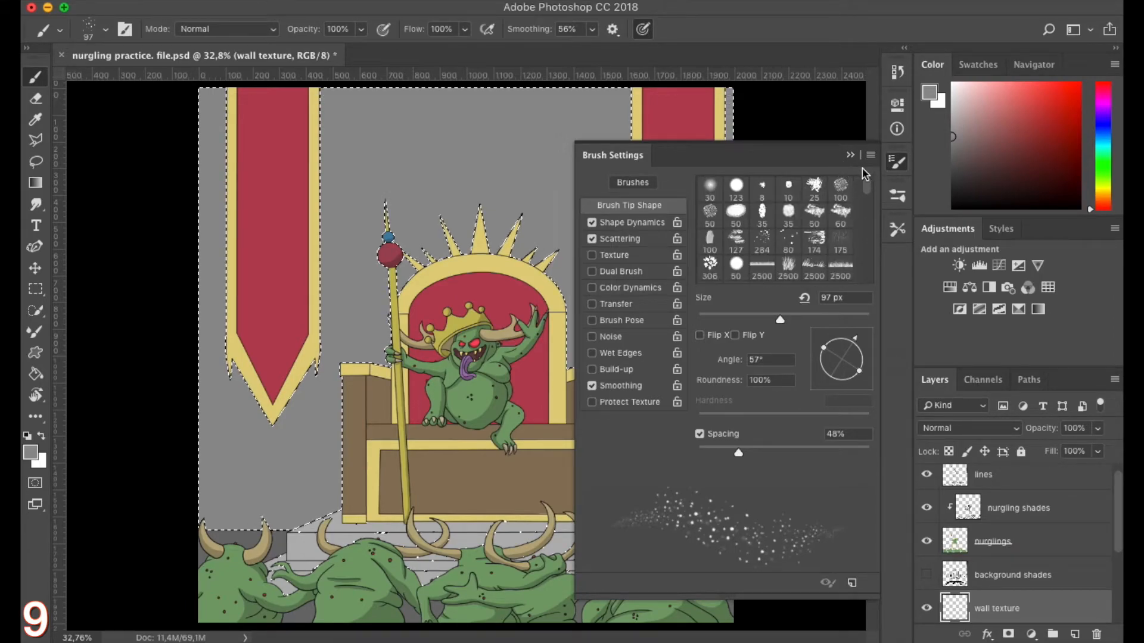
pyautogui.scroll(-1, 738, 222)
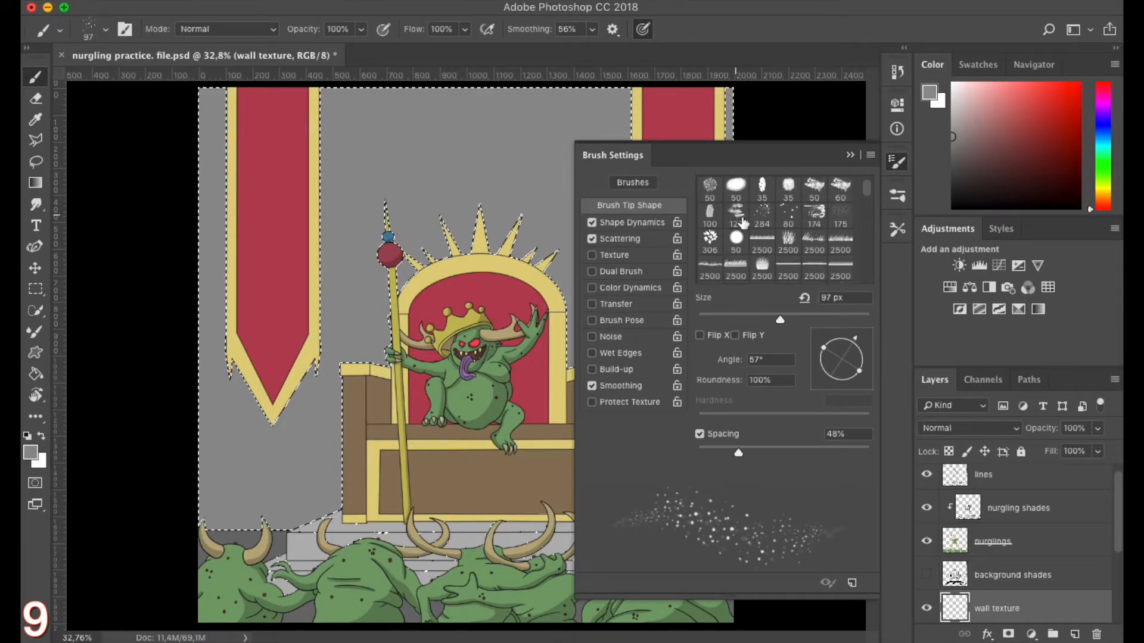
pyautogui.click(762, 216)
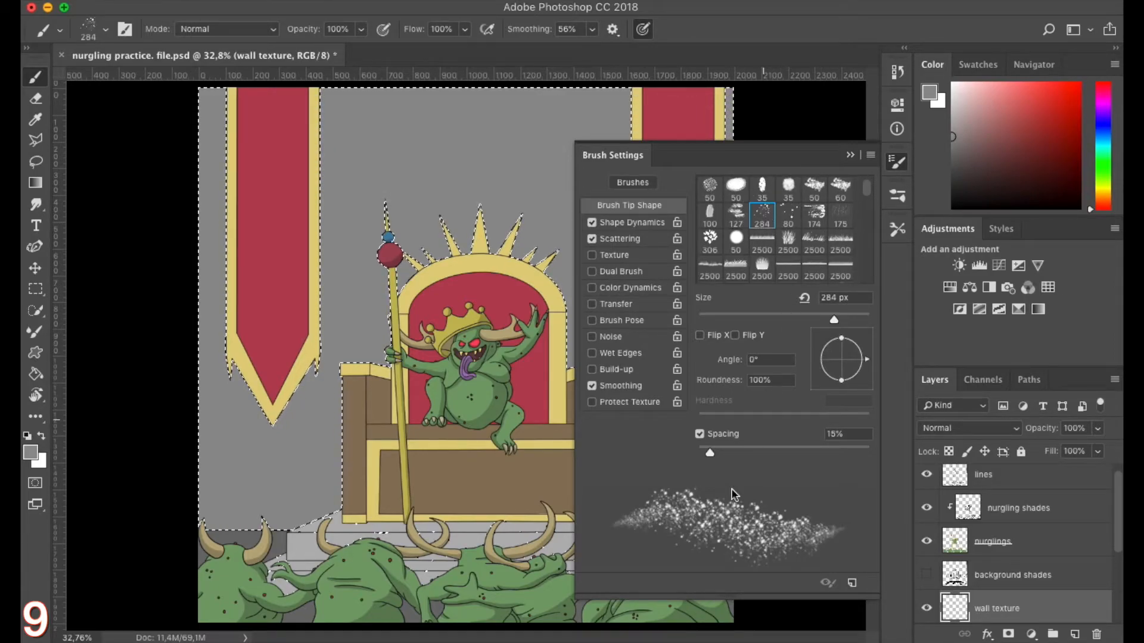
# Set the splatter brush's spacing to 50% and check its shape dynamics and scattering settings
pyautogui.moveTo(710, 452); pyautogui.dragTo(742, 455)
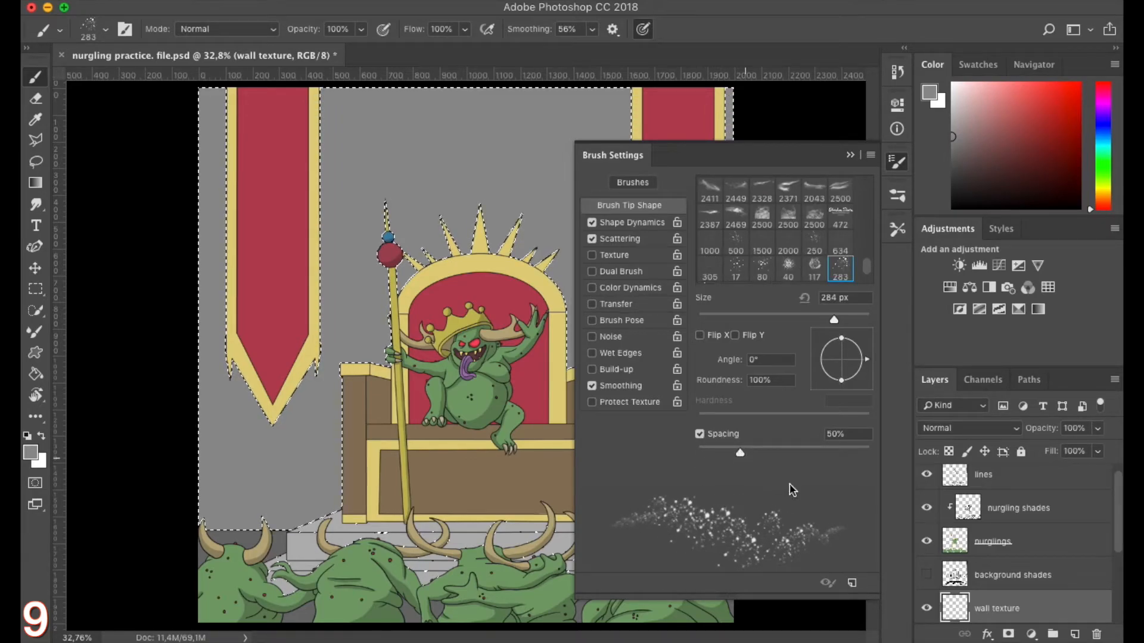
pyautogui.click(620, 222)
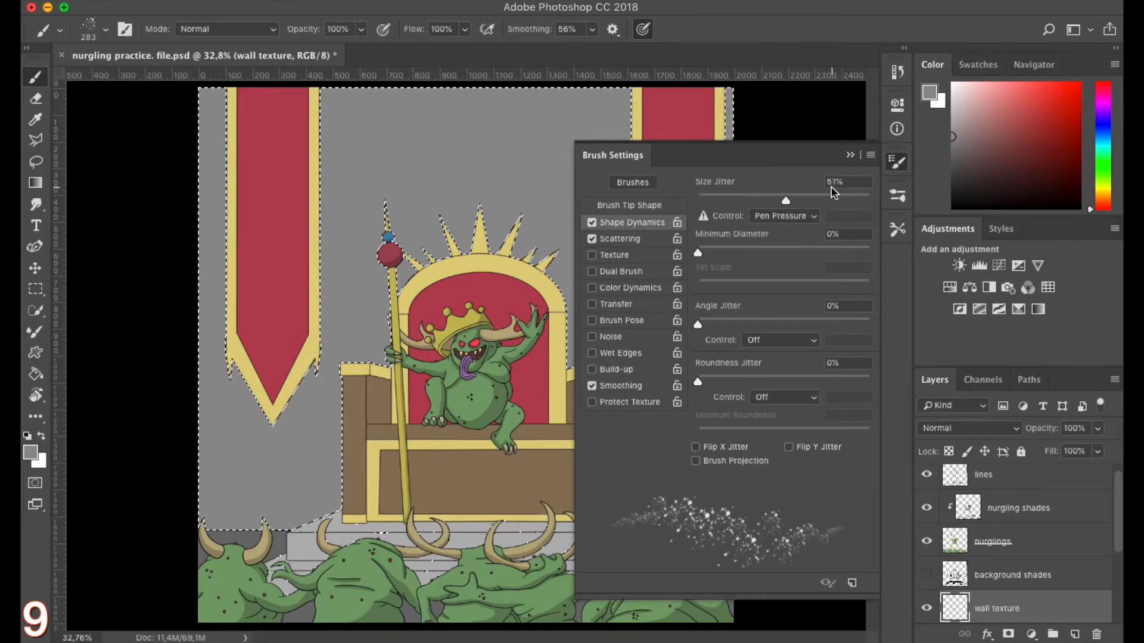
pyautogui.click(623, 241)
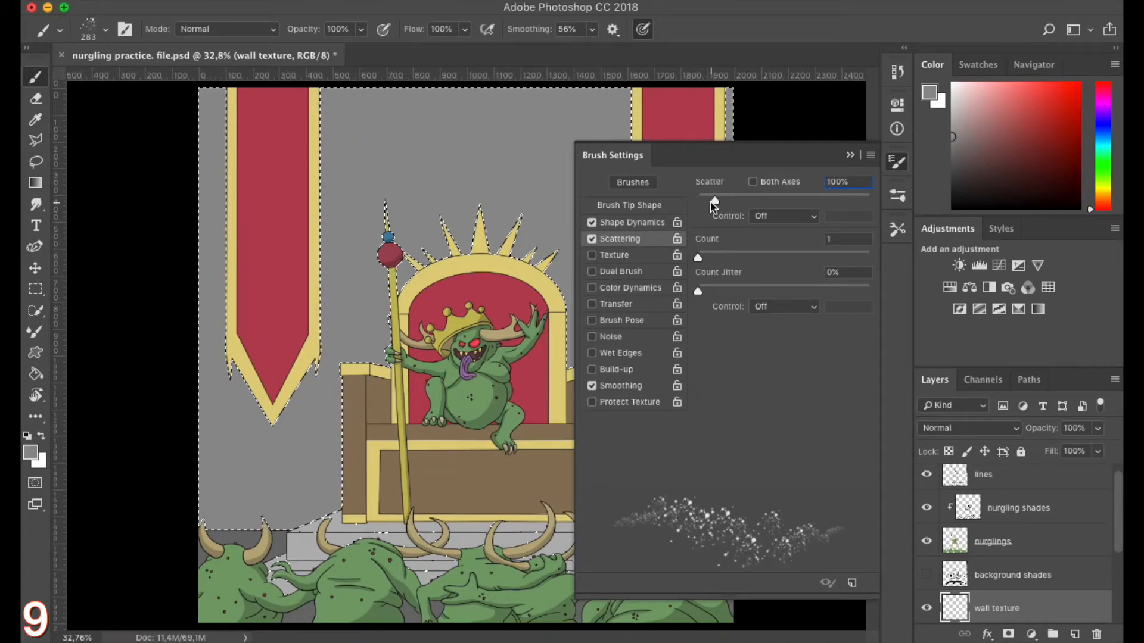
pyautogui.click(850, 156)
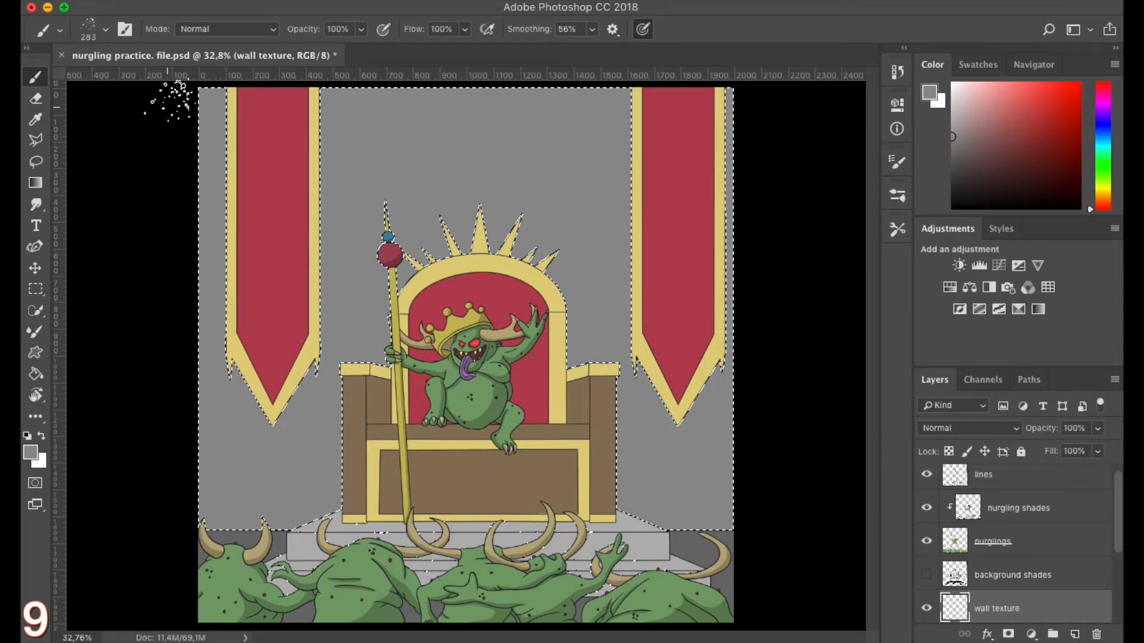
# Cover the entire selected wall with black speckles on the wall texture layer
pyautogui.moveTo(955, 149); pyautogui.dragTo(929, 247)
pyautogui.moveTo(206, 95)
pyautogui.mouseDown()
pyautogui.moveTo(208, 160)
pyautogui.moveTo(225, 84)
pyautogui.moveTo(223, 215)
pyautogui.moveTo(215, 150)
pyautogui.moveTo(230, 317)
pyautogui.moveTo(209, 241)
pyautogui.moveTo(212, 527)
pyautogui.moveTo(262, 465)
pyautogui.moveTo(217, 501)
pyautogui.moveTo(345, 468)
pyautogui.moveTo(352, 507)
pyautogui.moveTo(312, 447)
pyautogui.moveTo(334, 332)
pyautogui.moveTo(281, 477)
pyautogui.moveTo(382, 321)
pyautogui.moveTo(361, 366)
pyautogui.moveTo(345, 315)
pyautogui.moveTo(372, 175)
pyautogui.moveTo(308, 175)
pyautogui.moveTo(326, 99)
pyautogui.moveTo(593, 78)
pyautogui.moveTo(700, 95)
pyautogui.moveTo(324, 122)
pyautogui.moveTo(662, 123)
pyautogui.moveTo(349, 156)
pyautogui.moveTo(655, 168)
pyautogui.moveTo(440, 175)
pyautogui.moveTo(546, 196)
pyautogui.moveTo(460, 238)
pyautogui.moveTo(535, 263)
pyautogui.moveTo(415, 292)
pyautogui.moveTo(567, 305)
pyautogui.moveTo(580, 338)
pyautogui.moveTo(629, 243)
pyautogui.moveTo(436, 284)
pyautogui.moveTo(320, 263)
pyautogui.moveTo(328, 338)
pyautogui.moveTo(551, 309)
pyautogui.moveTo(674, 354)
pyautogui.moveTo(612, 449)
pyautogui.moveTo(695, 540)
pyautogui.moveTo(732, 374)
pyautogui.moveTo(712, 366)
pyautogui.moveTo(739, 181)
pyautogui.moveTo(736, 71)
pyautogui.moveTo(740, 148)
pyautogui.moveTo(723, 194)
pyautogui.moveTo(744, 214)
pyautogui.moveTo(699, 222)
pyautogui.moveTo(724, 367)
pyautogui.moveTo(666, 407)
pyautogui.moveTo(675, 342)
pyautogui.moveTo(671, 470)
pyautogui.moveTo(707, 507)
pyautogui.moveTo(649, 527)
pyautogui.moveTo(617, 486)
pyautogui.moveTo(398, 523)
pyautogui.moveTo(155, 542)
pyautogui.moveTo(184, 495)
pyautogui.moveTo(386, 396)
pyautogui.moveTo(304, 309)
pyautogui.moveTo(114, 342)
pyautogui.moveTo(260, 140)
pyautogui.moveTo(342, 56)
pyautogui.moveTo(471, 127)
pyautogui.moveTo(661, 168)
pyautogui.moveTo(599, 327)
pyautogui.moveTo(260, 177)
pyautogui.moveTo(536, 441)
pyautogui.moveTo(658, 417)
pyautogui.moveTo(659, 211)
pyautogui.mouseUp()
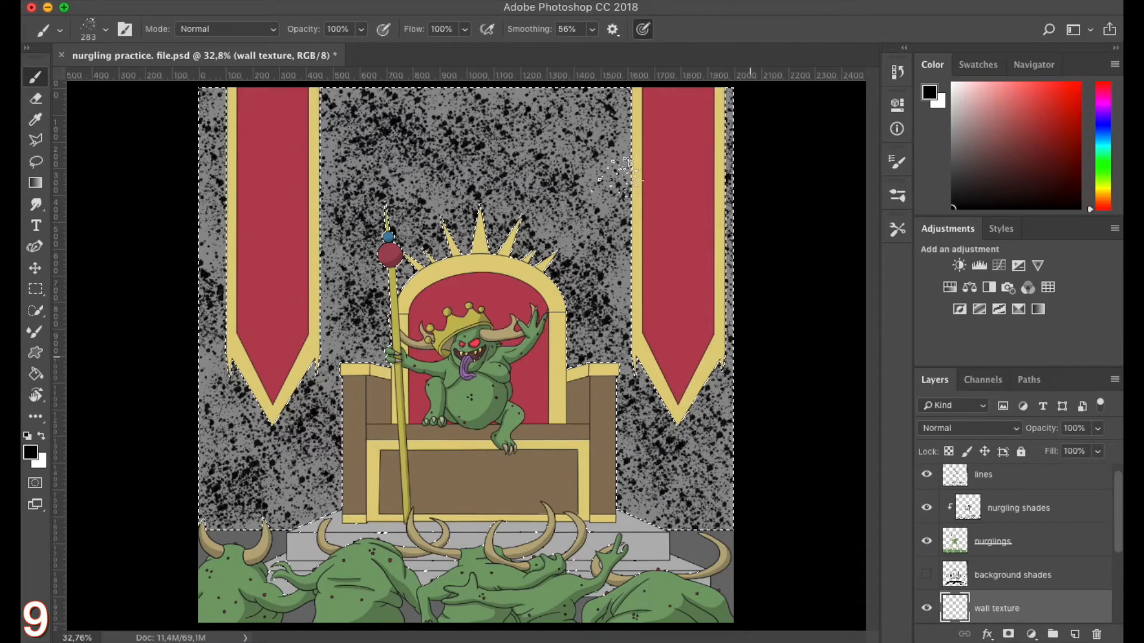
pyautogui.moveTo(241, 424); pyautogui.dragTo(314, 517)
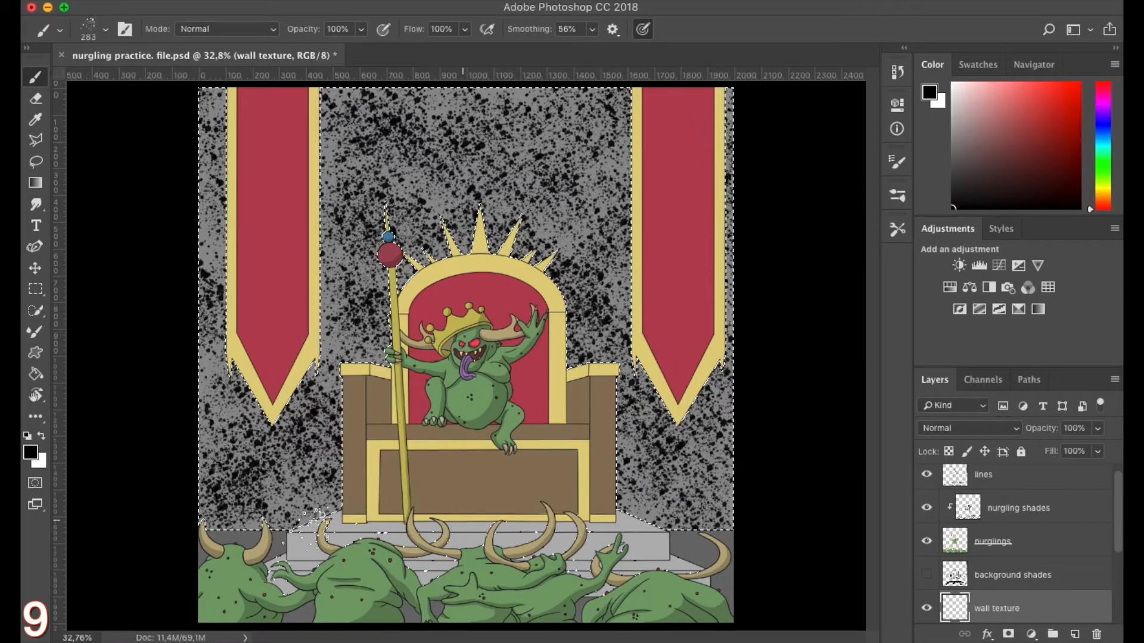
pyautogui.moveTo(653, 517); pyautogui.dragTo(605, 453)
pyautogui.moveTo(369, 92)
pyautogui.mouseDown()
pyautogui.moveTo(299, 179)
pyautogui.moveTo(242, 128)
pyautogui.moveTo(222, 361)
pyautogui.mouseUp()
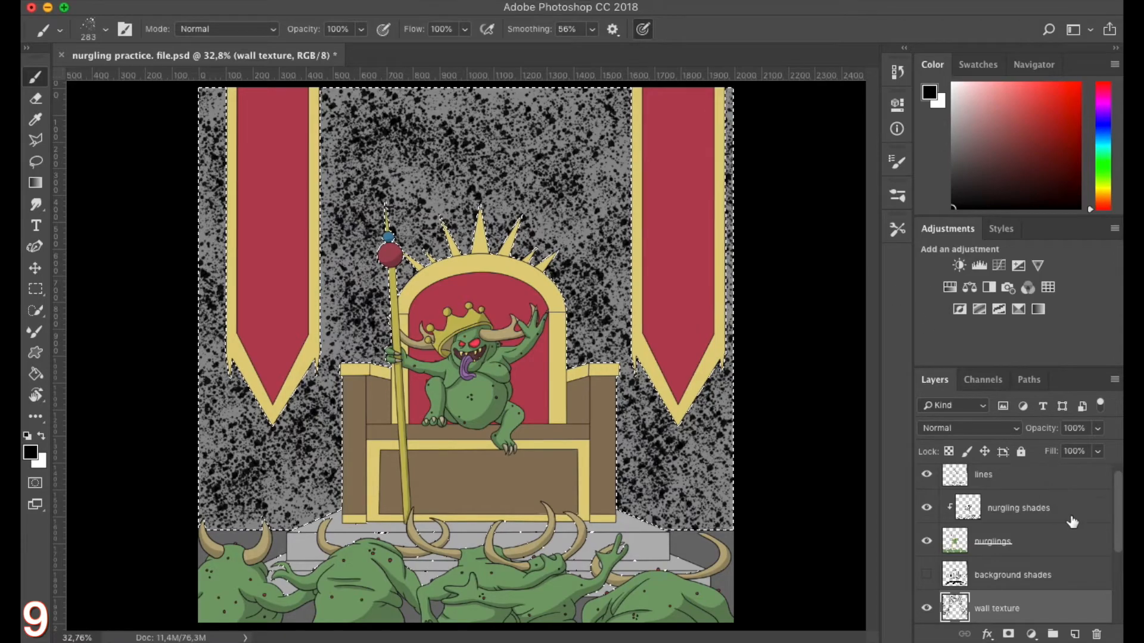
# Lower the wall texture layer's opacity to 7% and deselect the wall
pyautogui.click(1098, 428)
pyautogui.moveTo(1046, 446); pyautogui.dragTo(1027, 450)
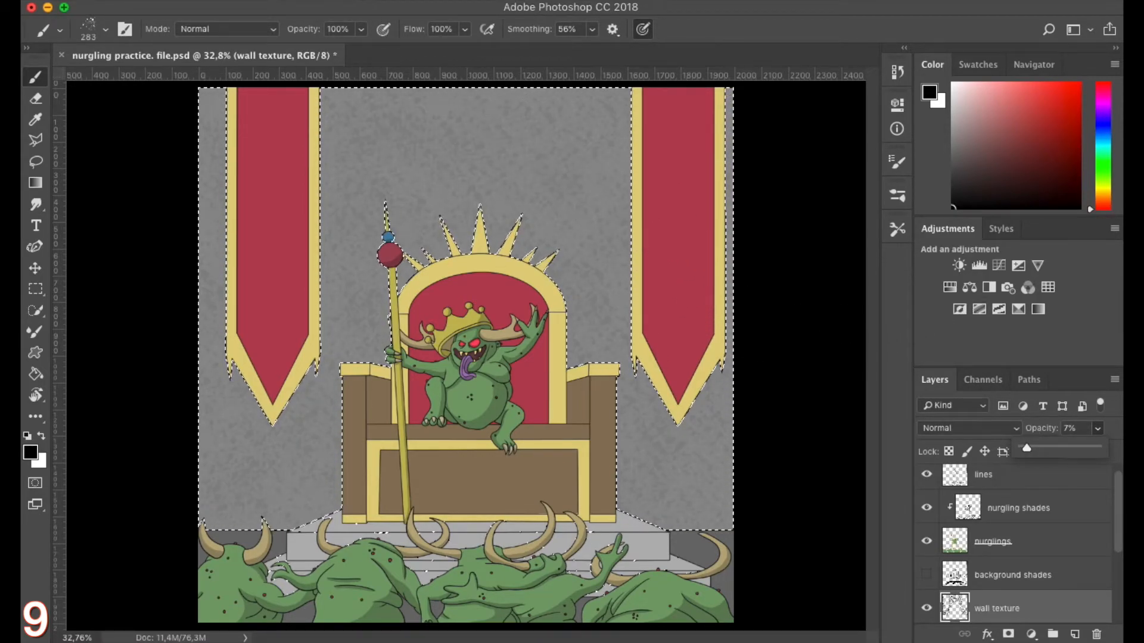
pyautogui.click(335, 2)
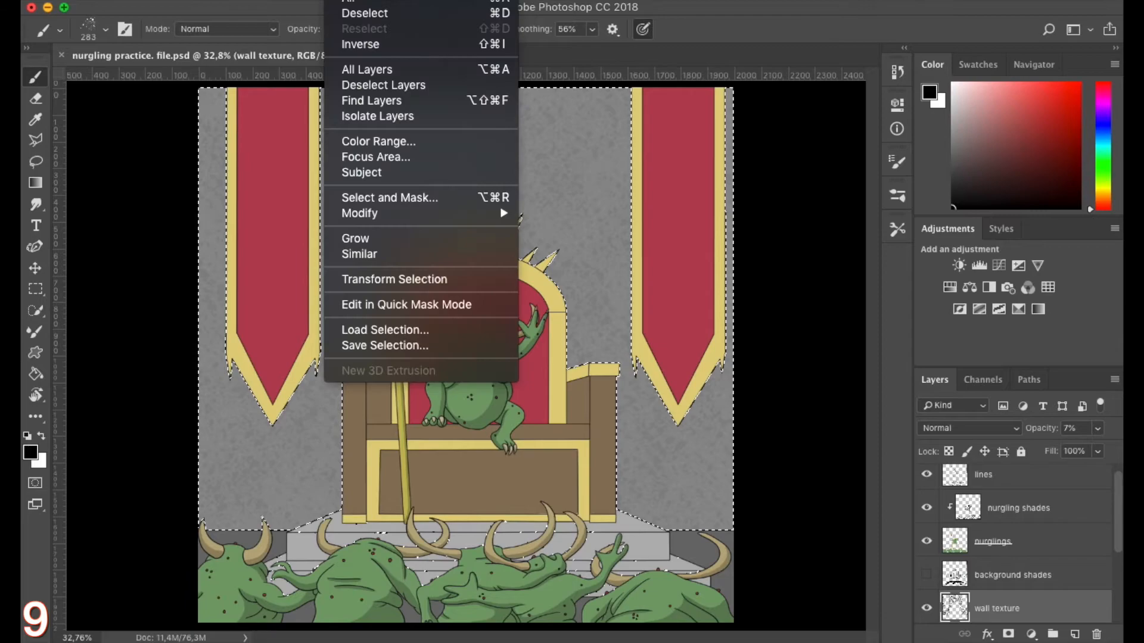
pyautogui.click(352, 15)
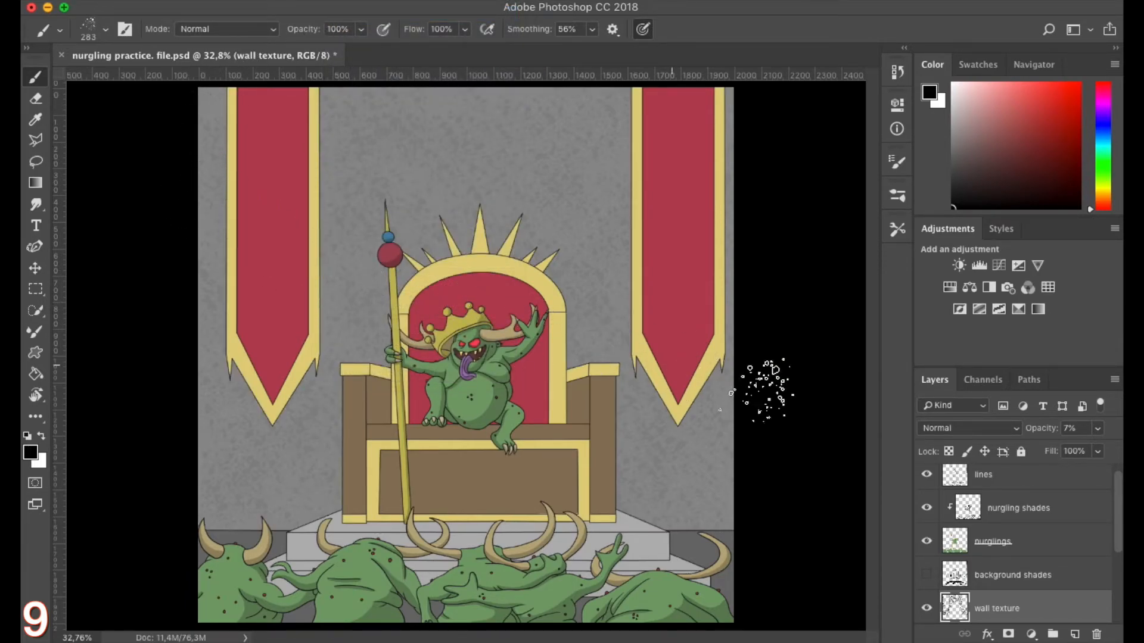
# Create a new layer directly above the background layer and name it "bottom texture"
pyautogui.scroll(-3, 1067, 528)
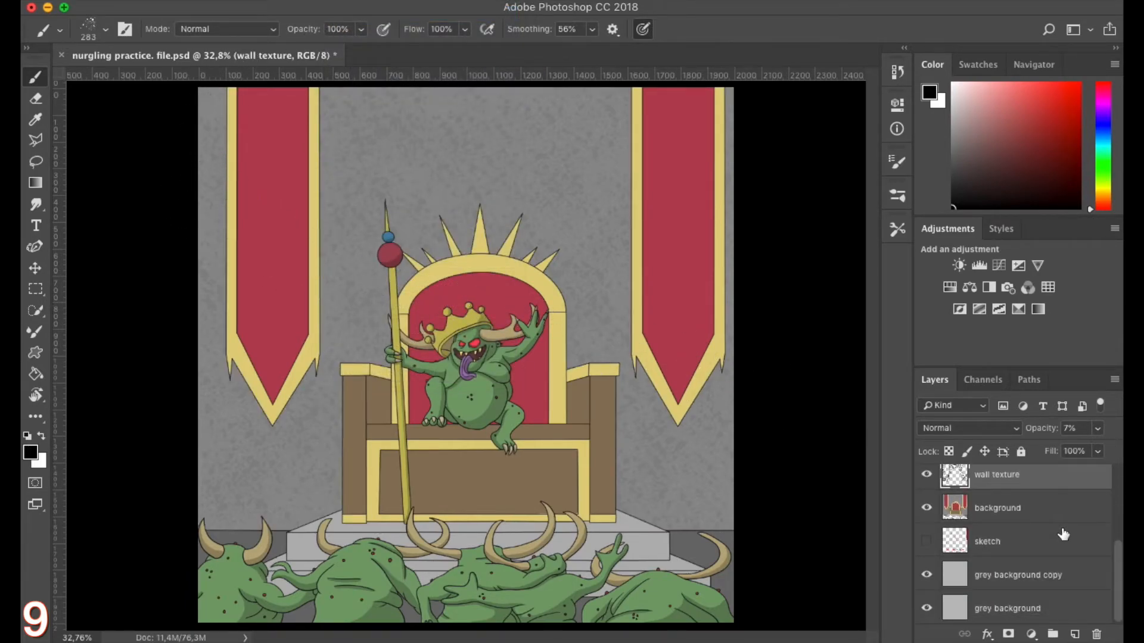
pyautogui.click(1020, 510)
pyautogui.click(1076, 634)
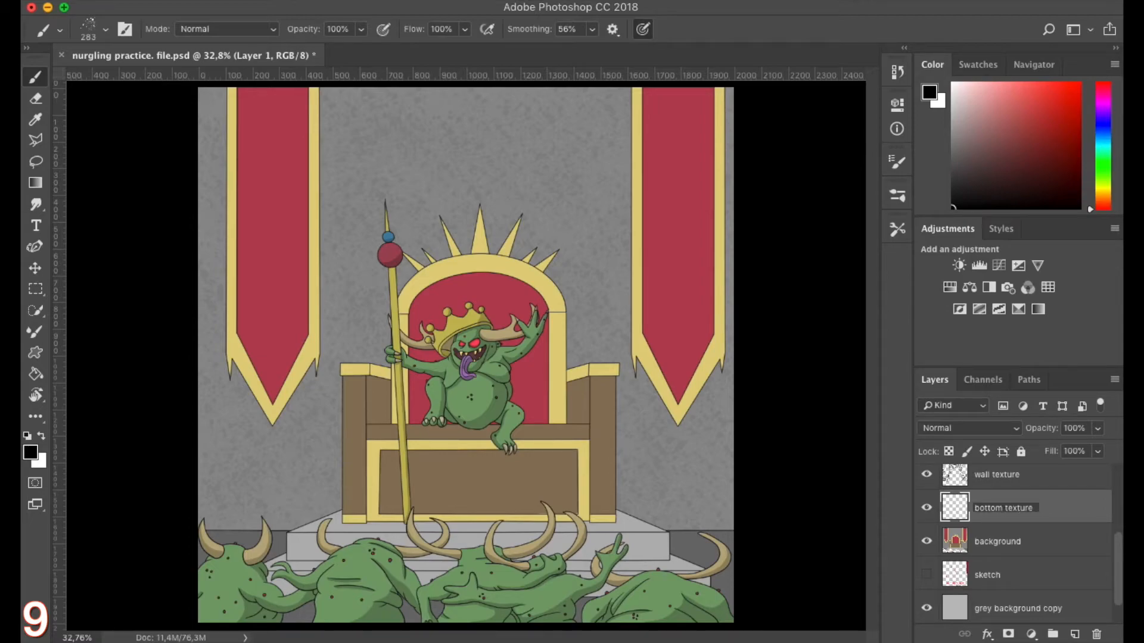
pyautogui.press('Return')
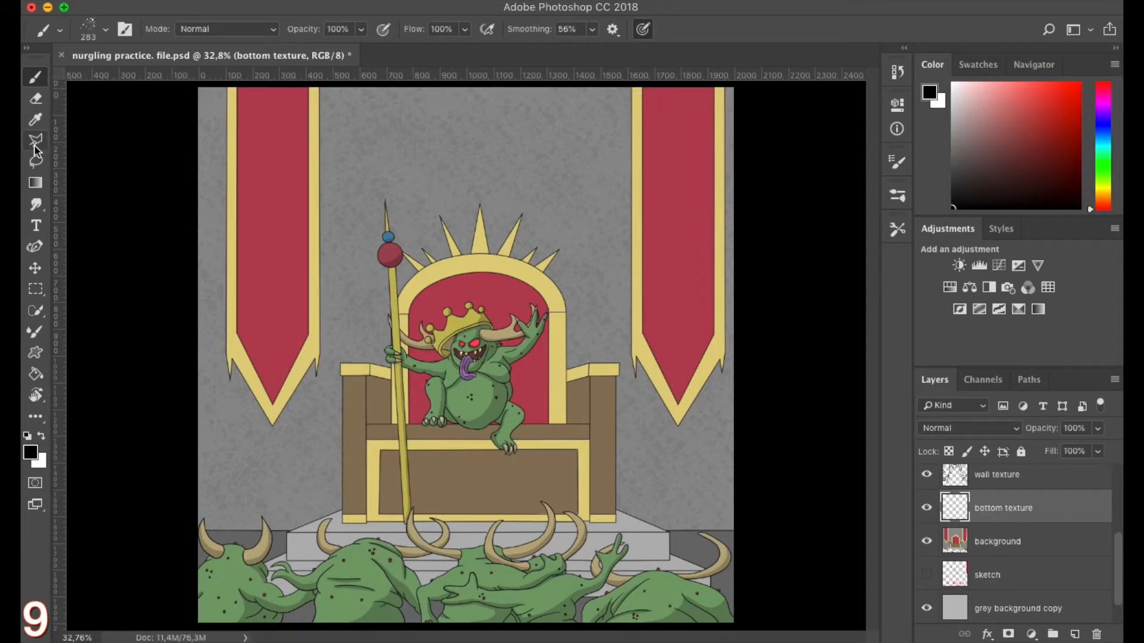
# Trace a polygonal lasso outline along the left wall-floor line, down the left side of the steps and across the nurglings below them
pyautogui.click(36, 140)
pyautogui.scroll(5, 203, 574)
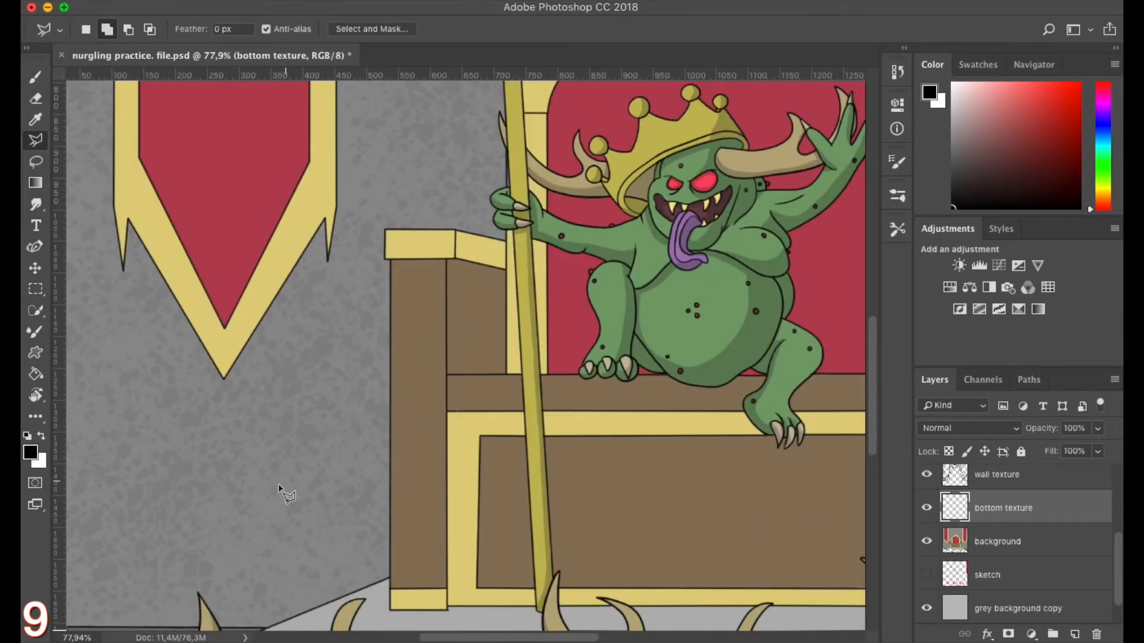
pyautogui.moveTo(251, 464); pyautogui.dragTo(644, 187)
pyautogui.scroll(1, 486, 370)
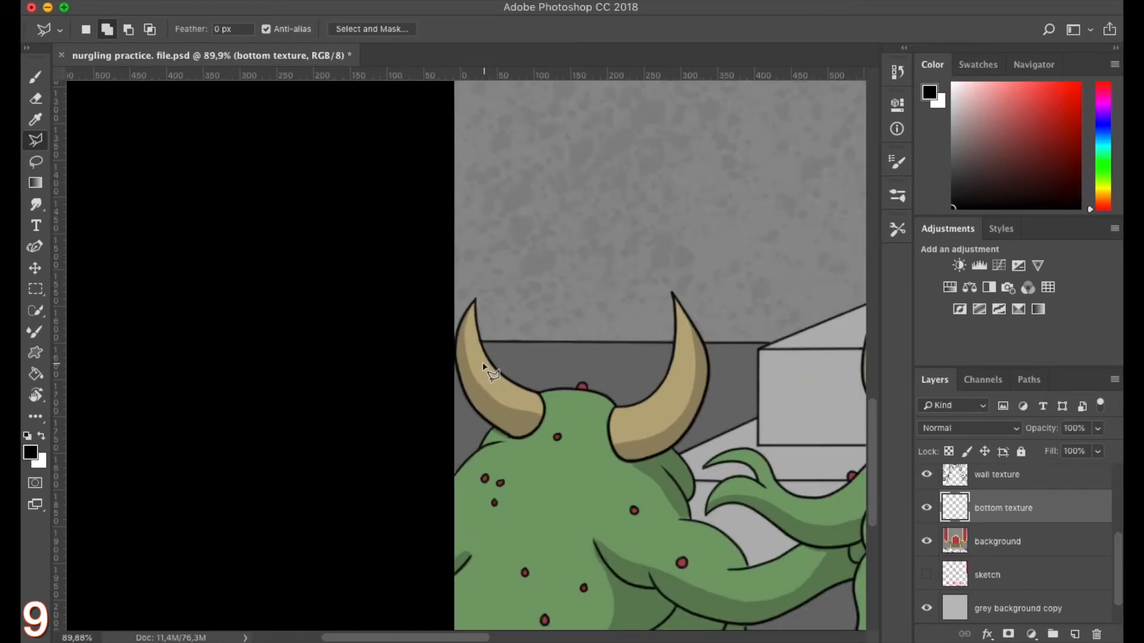
pyautogui.scroll(2, 484, 364)
pyautogui.click(429, 331)
pyautogui.click(728, 335)
pyautogui.click(713, 342)
pyautogui.click(711, 438)
pyautogui.click(575, 504)
pyautogui.click(615, 480)
pyautogui.click(709, 503)
pyautogui.scroll(-1, 709, 503)
pyautogui.click(695, 454)
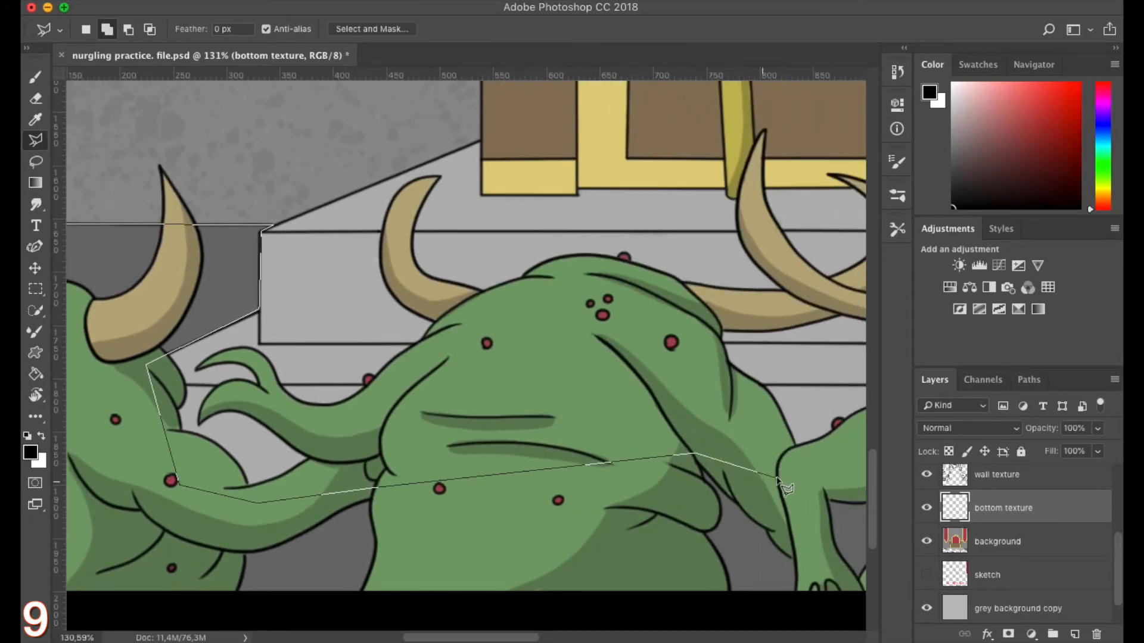
pyautogui.click(779, 479)
pyautogui.scroll(1, 607, 490)
pyautogui.click(609, 489)
pyautogui.click(731, 488)
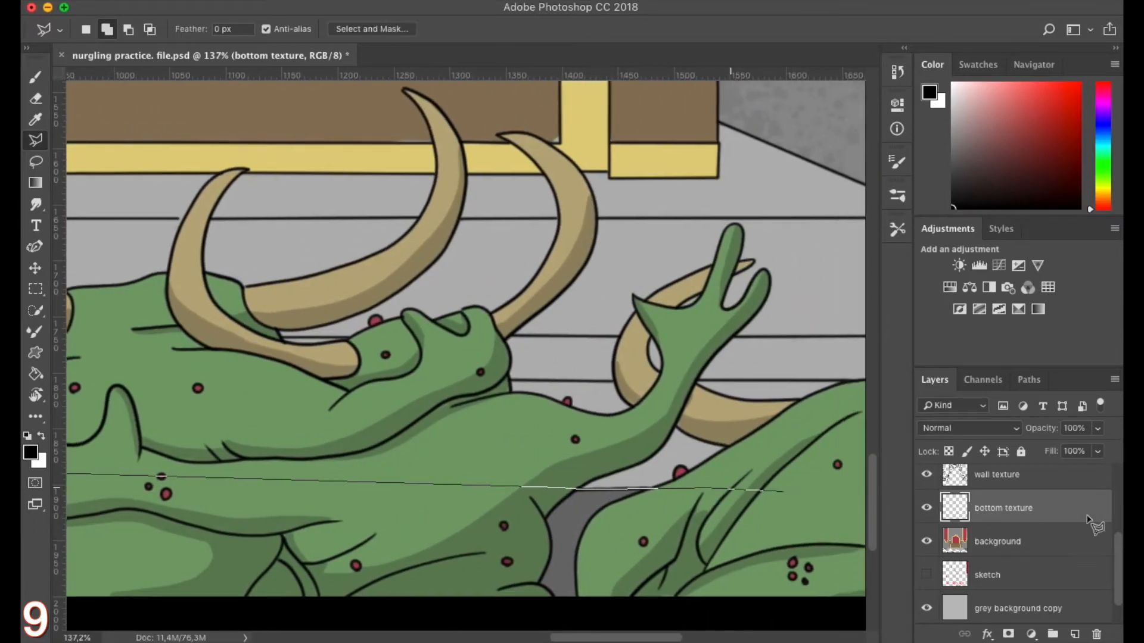
# Continue the lasso outline up the right side of the steps, along the right wall-floor line, and close it around the canvas bottom
pyautogui.click(642, 470)
pyautogui.click(665, 450)
pyautogui.click(664, 399)
pyautogui.click(645, 373)
pyautogui.click(494, 309)
pyautogui.click(493, 216)
pyautogui.click(779, 211)
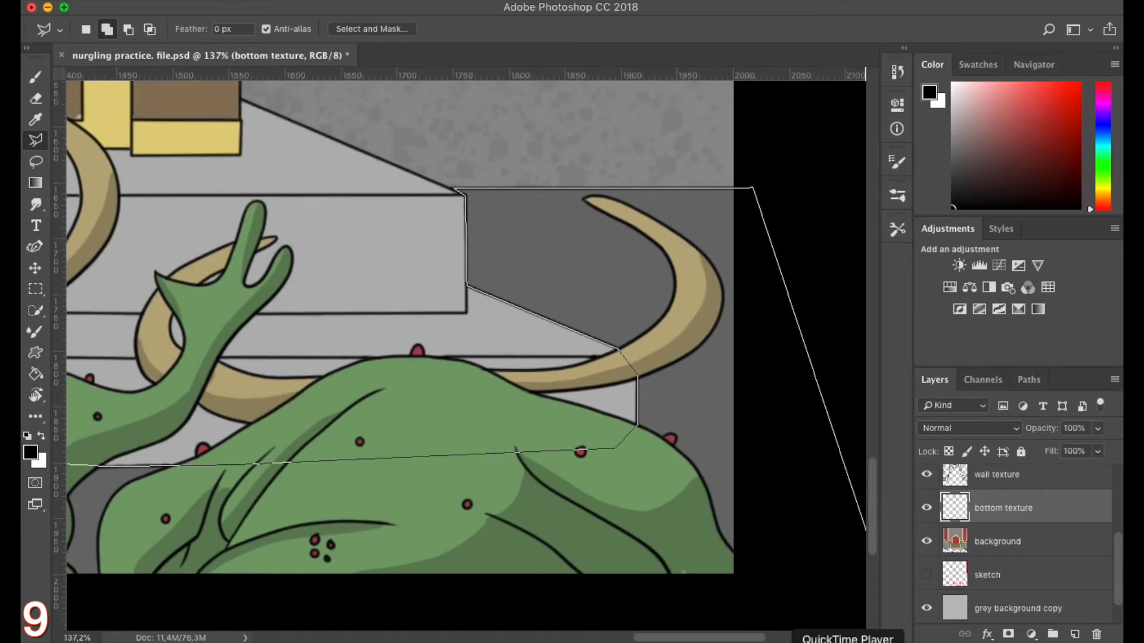
pyautogui.click(790, 562)
pyautogui.click(89, 574)
pyautogui.press('super+0')
pyautogui.click(155, 613)
pyautogui.click(246, 499)
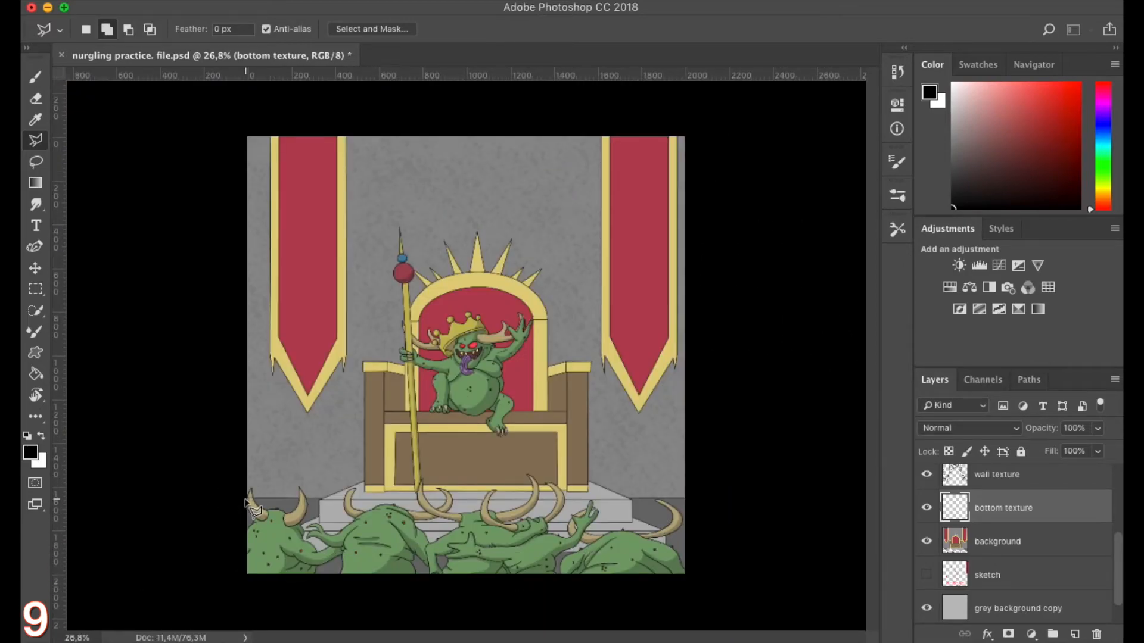
# Reduce the speckled splatter brush to 129 px, keeping its spacing at 50%
pyautogui.press('super+plus')
pyautogui.scroll(3, 495, 482)
pyautogui.moveTo(485, 487); pyautogui.dragTo(493, 332)
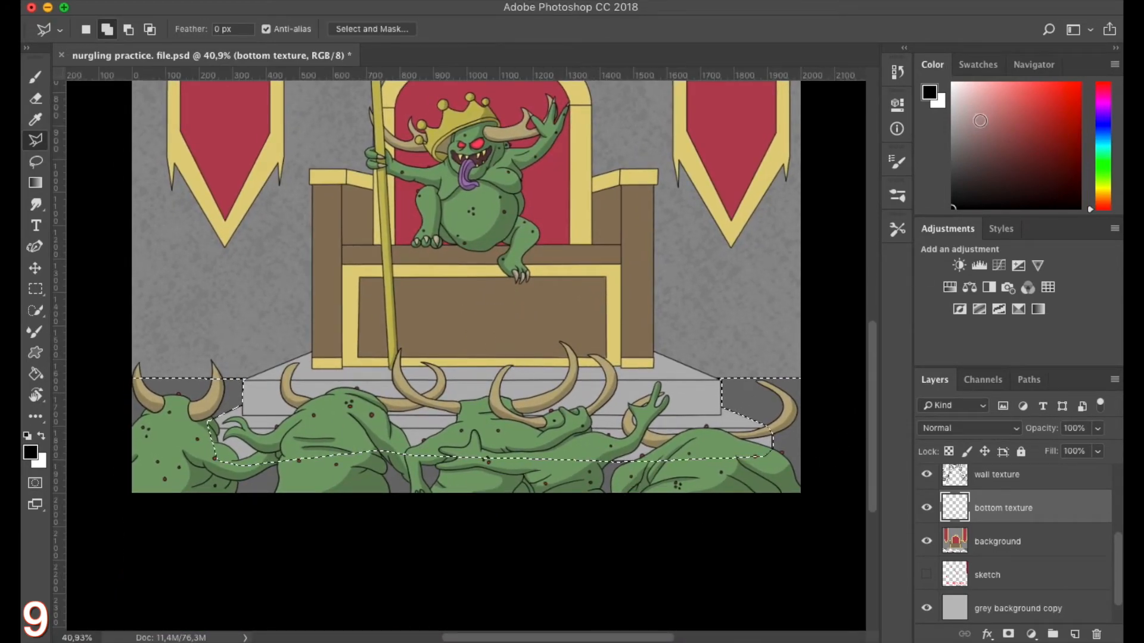
pyautogui.click(898, 162)
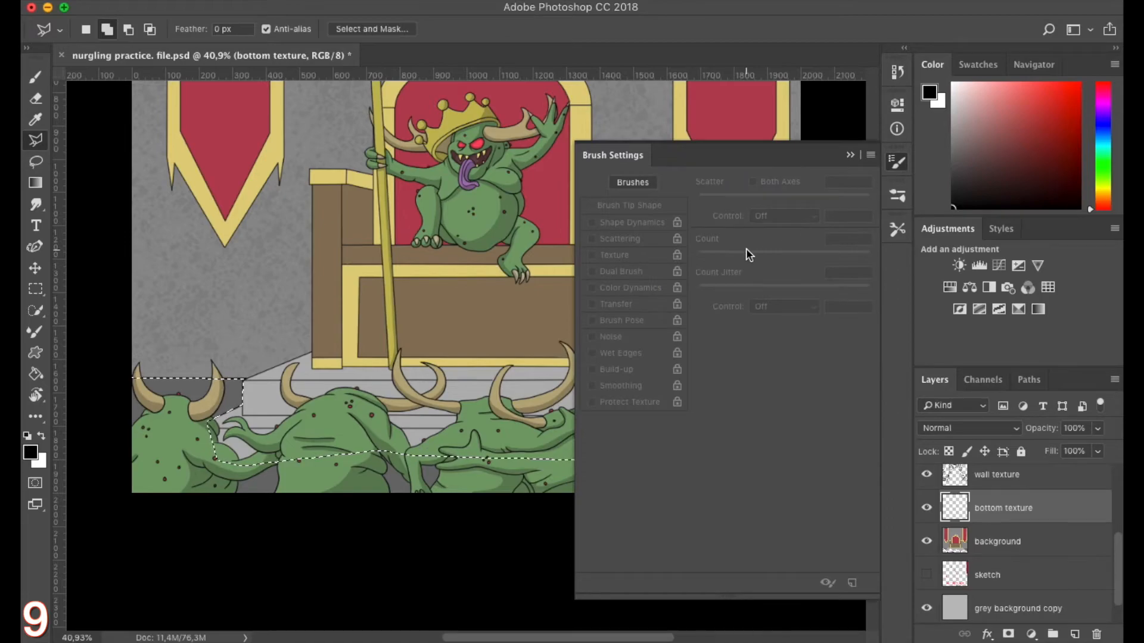
pyautogui.click(33, 79)
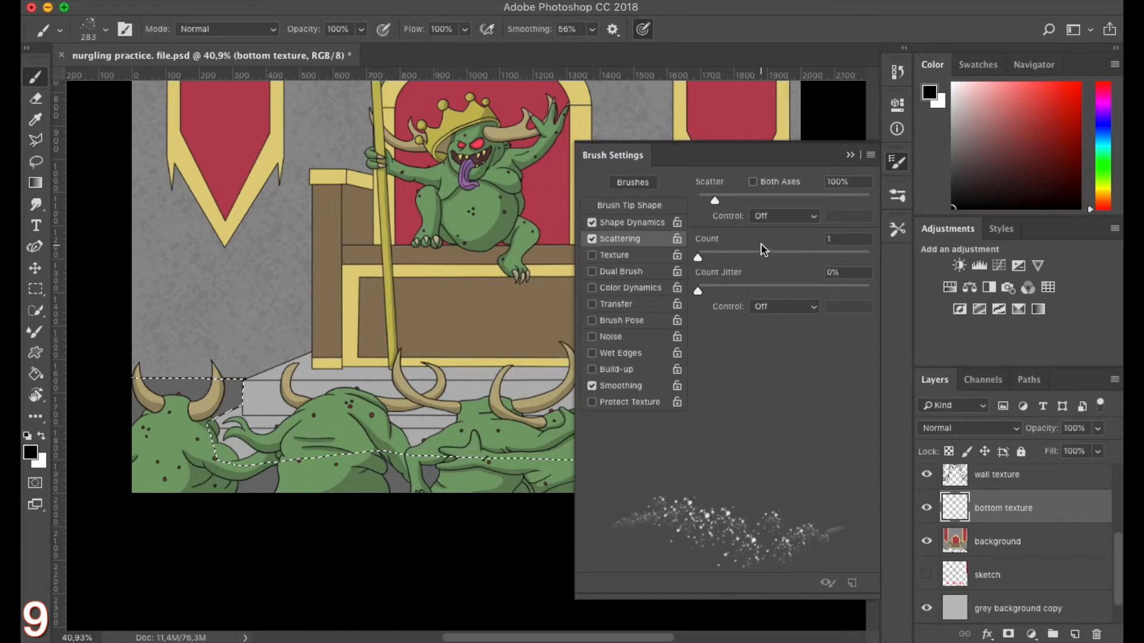
pyautogui.click(628, 205)
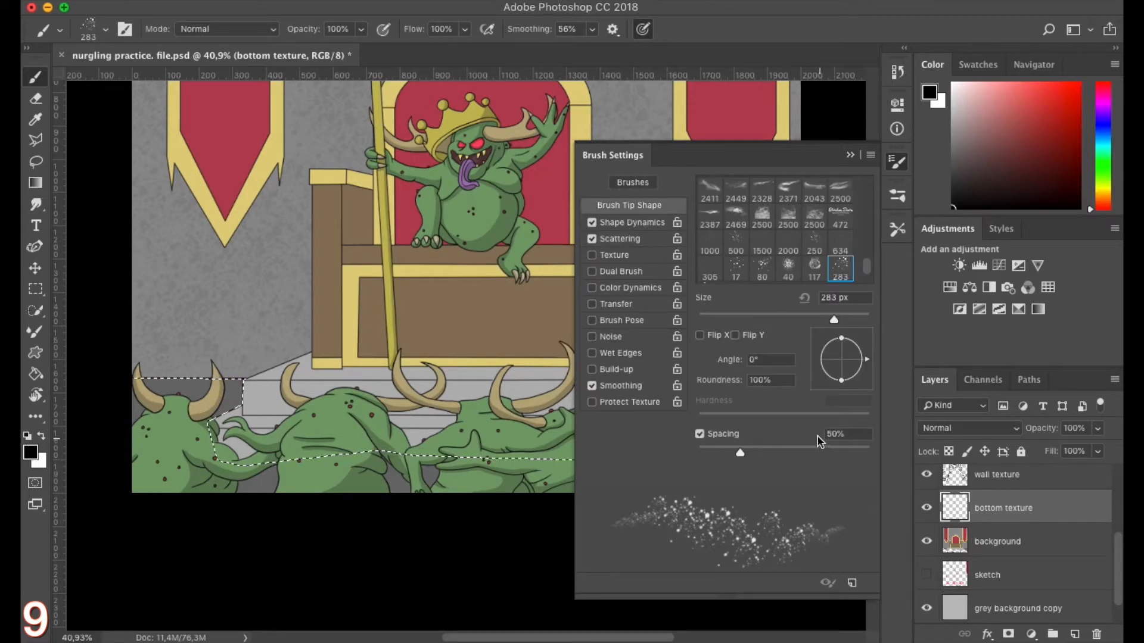
pyautogui.moveTo(835, 321); pyautogui.dragTo(798, 322)
# Set the foreground colour to white and cover the selected dark floor with speckles on the bottom texture layer
pyautogui.click(953, 84)
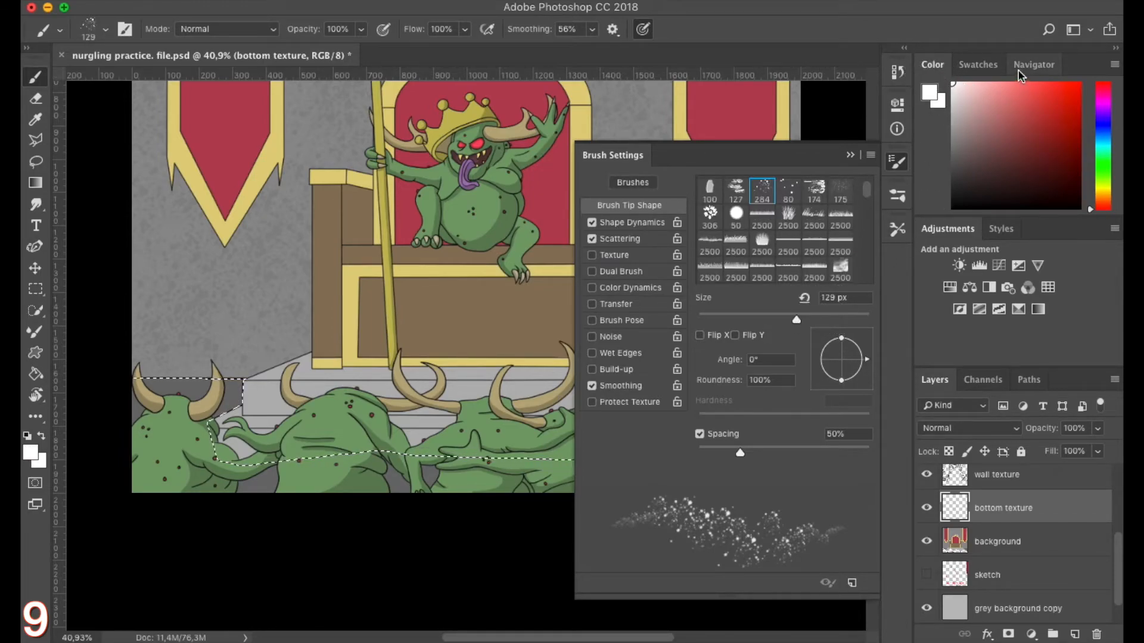
pyautogui.click(851, 157)
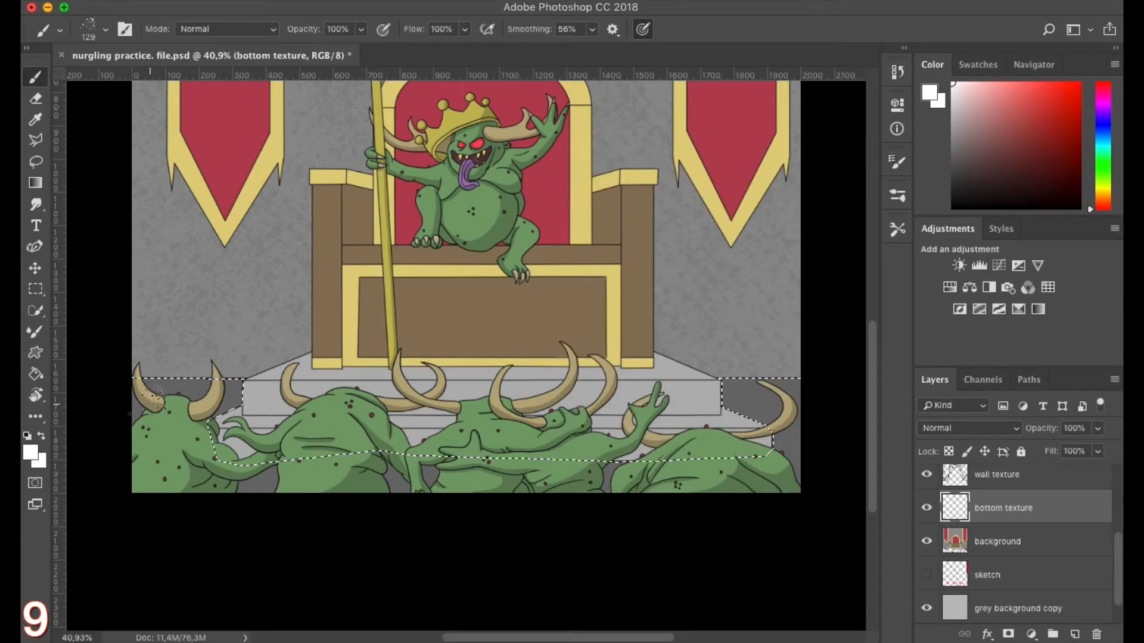
pyautogui.moveTo(166, 391)
pyautogui.mouseDown()
pyautogui.moveTo(231, 409)
pyautogui.moveTo(243, 388)
pyautogui.moveTo(174, 395)
pyautogui.moveTo(303, 383)
pyautogui.moveTo(81, 422)
pyautogui.moveTo(201, 423)
pyautogui.moveTo(144, 469)
pyautogui.moveTo(312, 481)
pyautogui.moveTo(240, 491)
pyautogui.moveTo(373, 476)
pyautogui.moveTo(548, 479)
pyautogui.moveTo(393, 494)
pyautogui.moveTo(631, 491)
pyautogui.moveTo(741, 474)
pyautogui.moveTo(654, 480)
pyautogui.moveTo(790, 438)
pyautogui.moveTo(690, 442)
pyautogui.moveTo(801, 410)
pyautogui.moveTo(717, 414)
pyautogui.moveTo(743, 396)
pyautogui.mouseUp()
pyautogui.moveTo(788, 448); pyautogui.dragTo(766, 485)
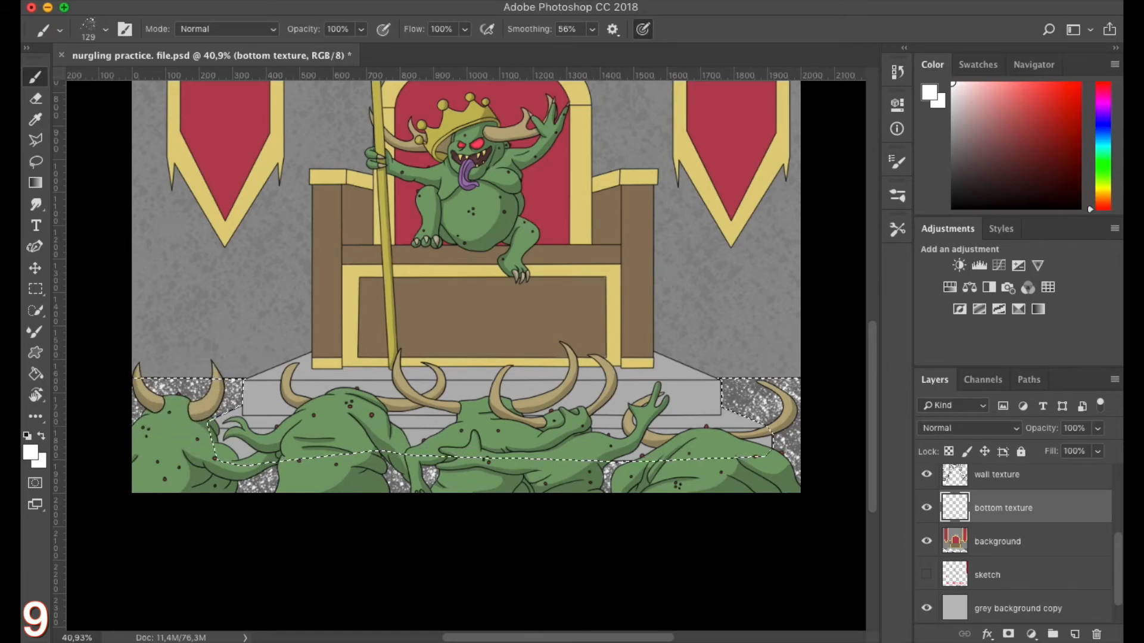
# Lower the bottom texture layer's opacity to 9% and deselect the floor area
pyautogui.click(1098, 428)
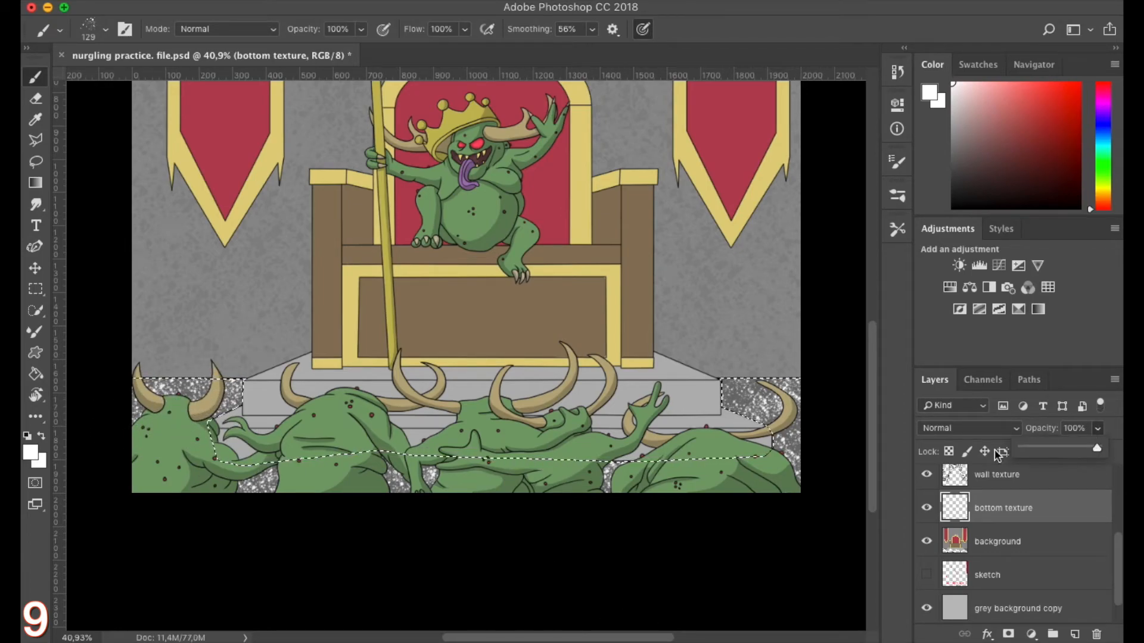
pyautogui.click(1030, 449)
pyautogui.moveTo(1031, 448)
pyautogui.mouseDown()
pyautogui.moveTo(1041, 445)
pyautogui.moveTo(1030, 452)
pyautogui.mouseUp()
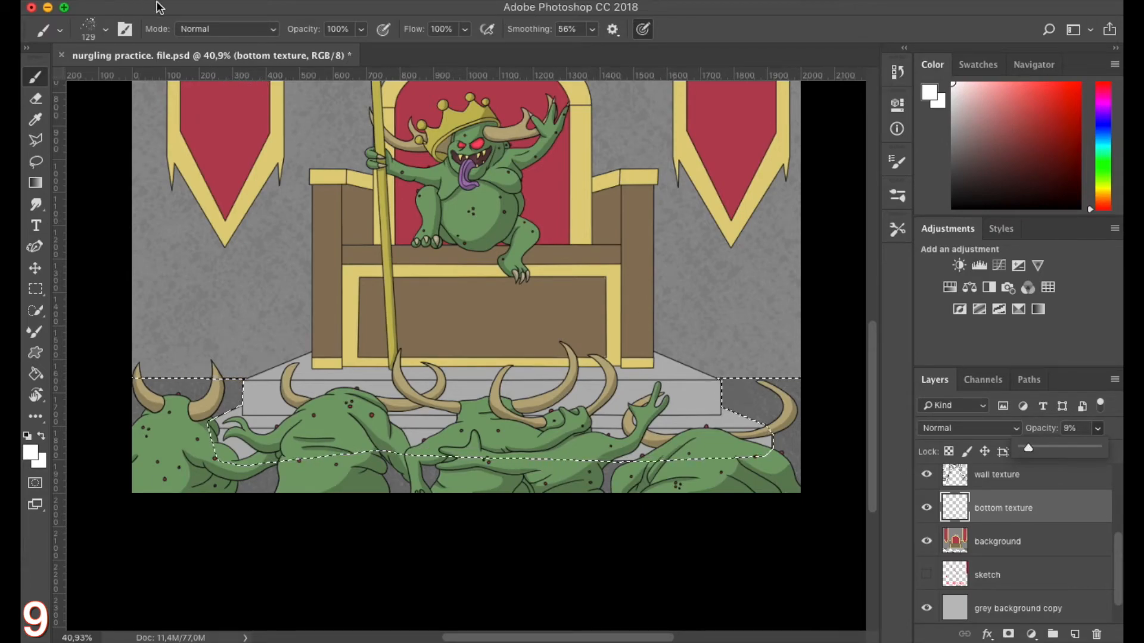
pyautogui.click(361, 1)
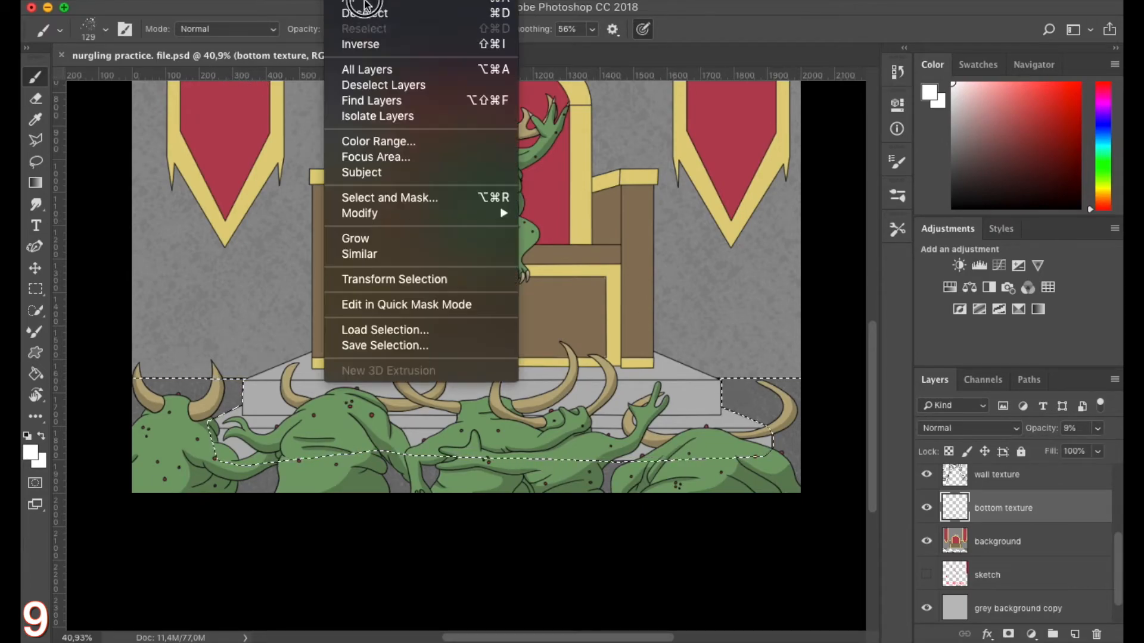
pyautogui.click(367, 15)
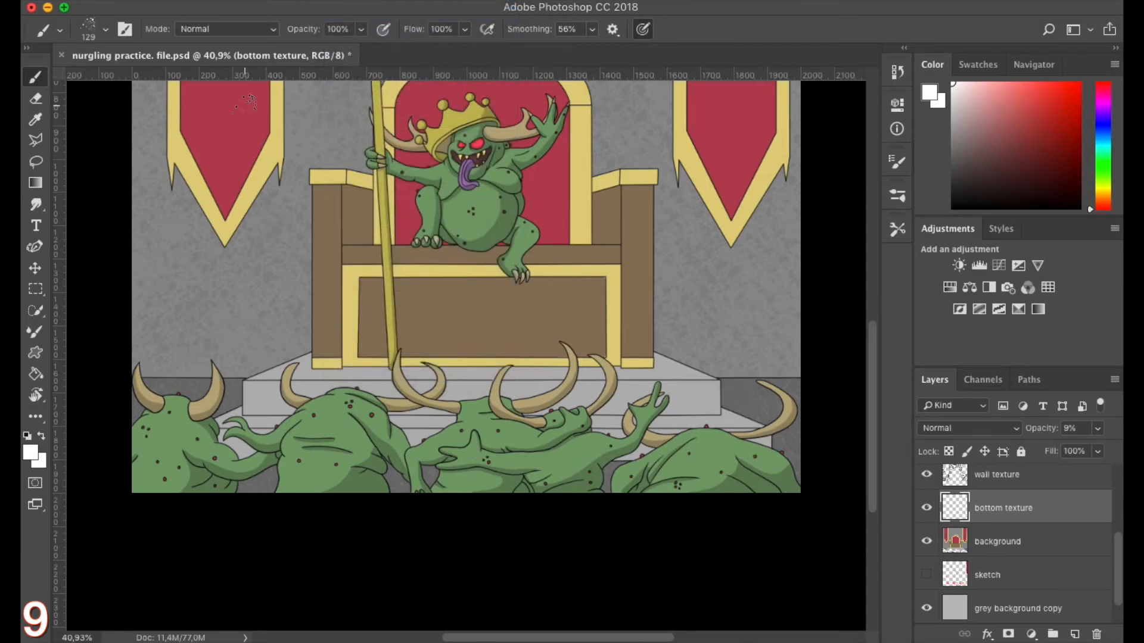
pyautogui.scroll(-5, 558, 409)
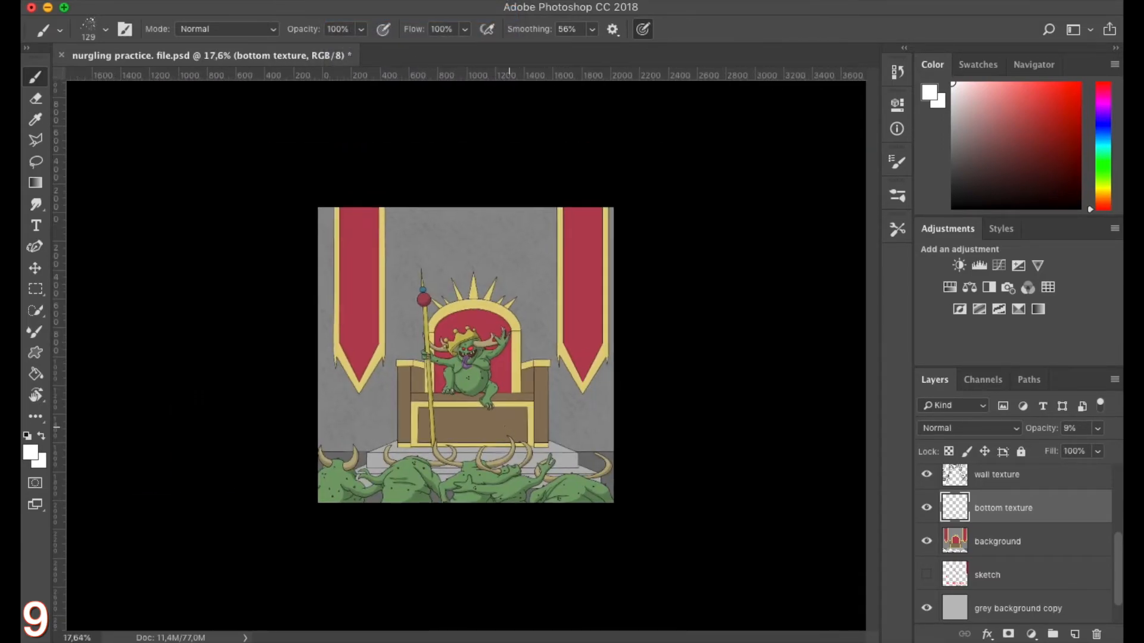
pyautogui.scroll(1, 494, 429)
pyautogui.scroll(4, 495, 429)
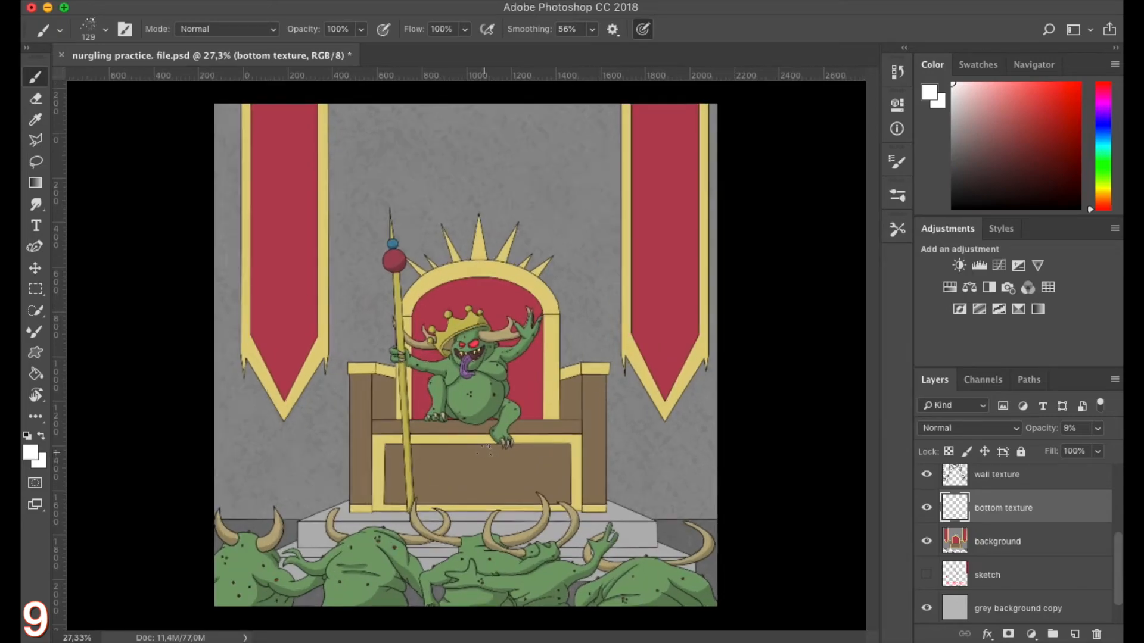
pyautogui.scroll(-1, 485, 439)
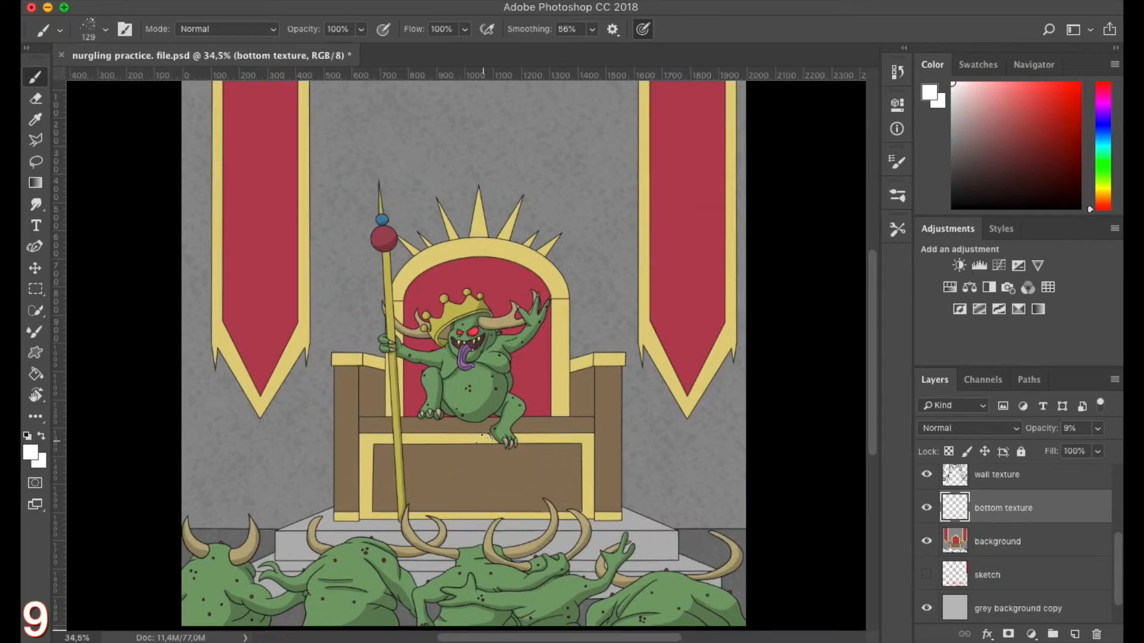
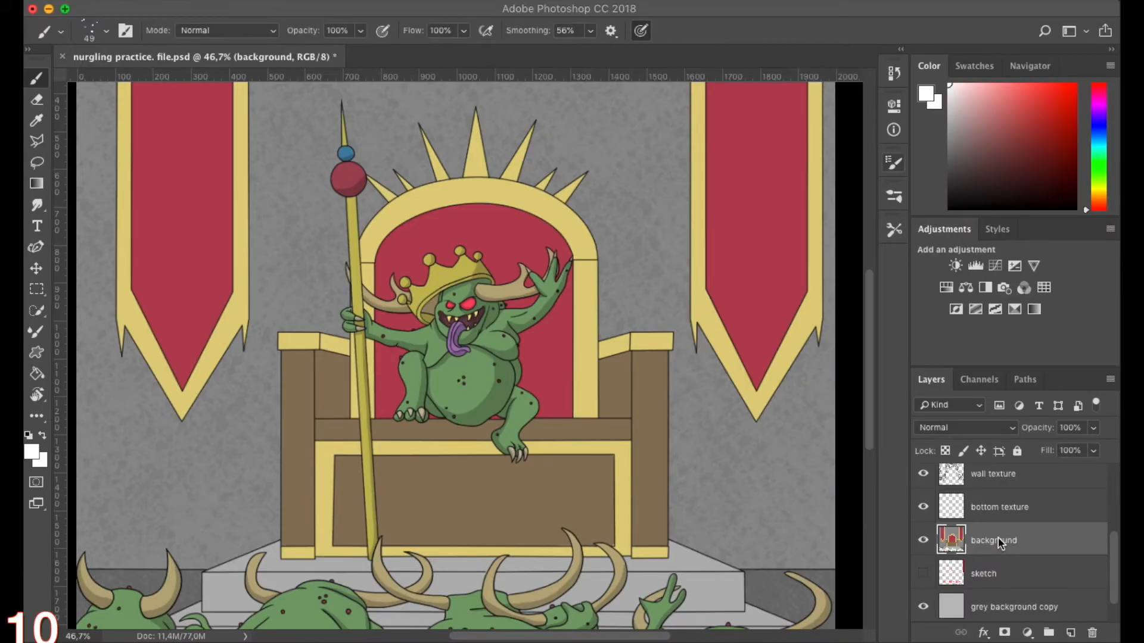
# Create a new layer directly above the background layer and name it "wood texture"
pyautogui.click(1070, 633)
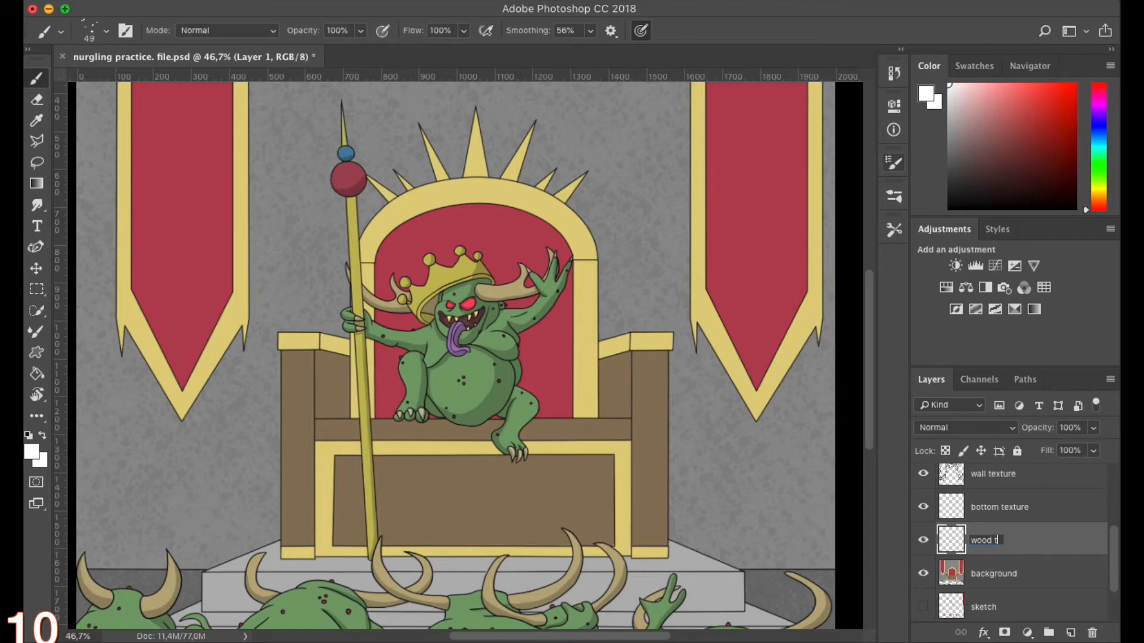
pyautogui.write('ure')
pyautogui.press('Return')
# Select the brown wood of the throne's left armrest, both front post and inner side, with a polygonal lasso outline
pyautogui.click(36, 141)
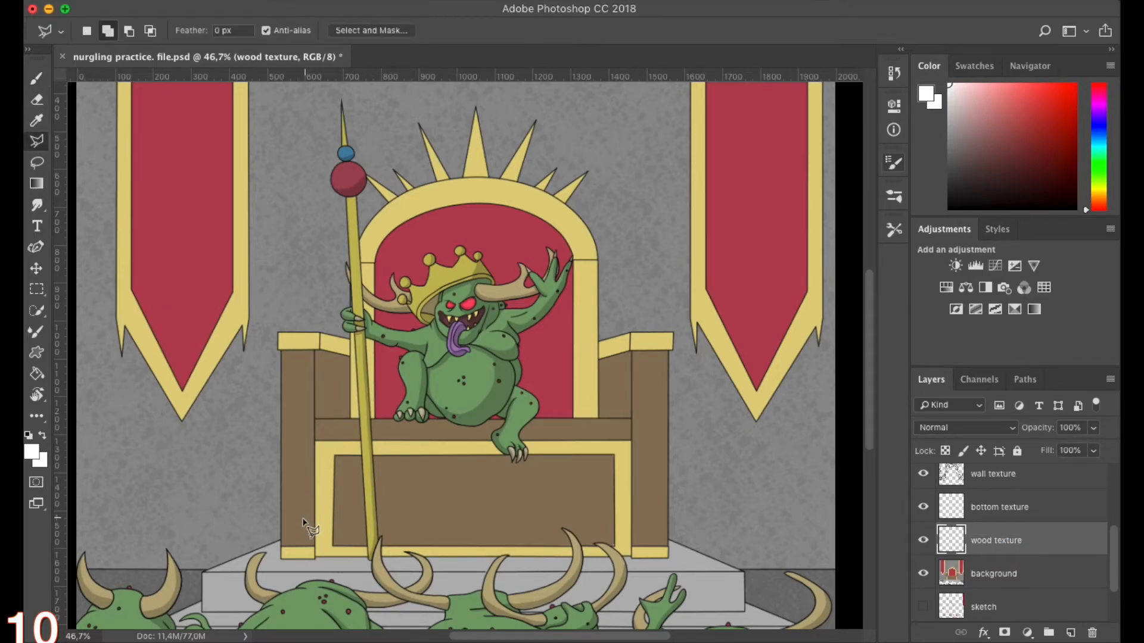
pyautogui.scroll(5, 279, 566)
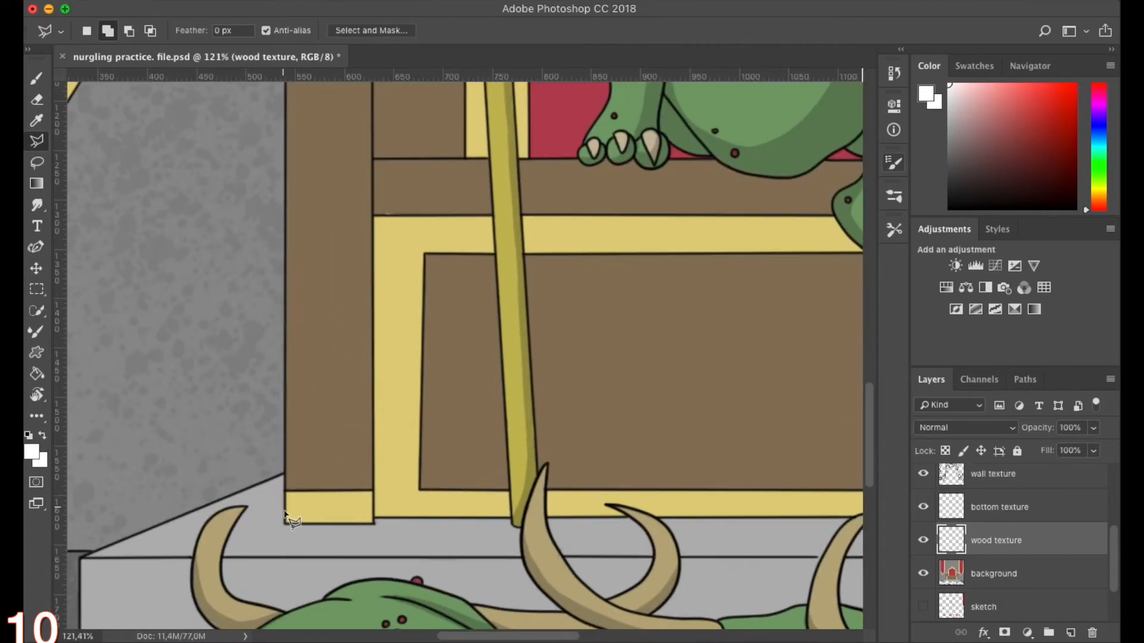
pyautogui.scroll(3, 285, 514)
pyautogui.click(283, 479)
pyautogui.click(435, 478)
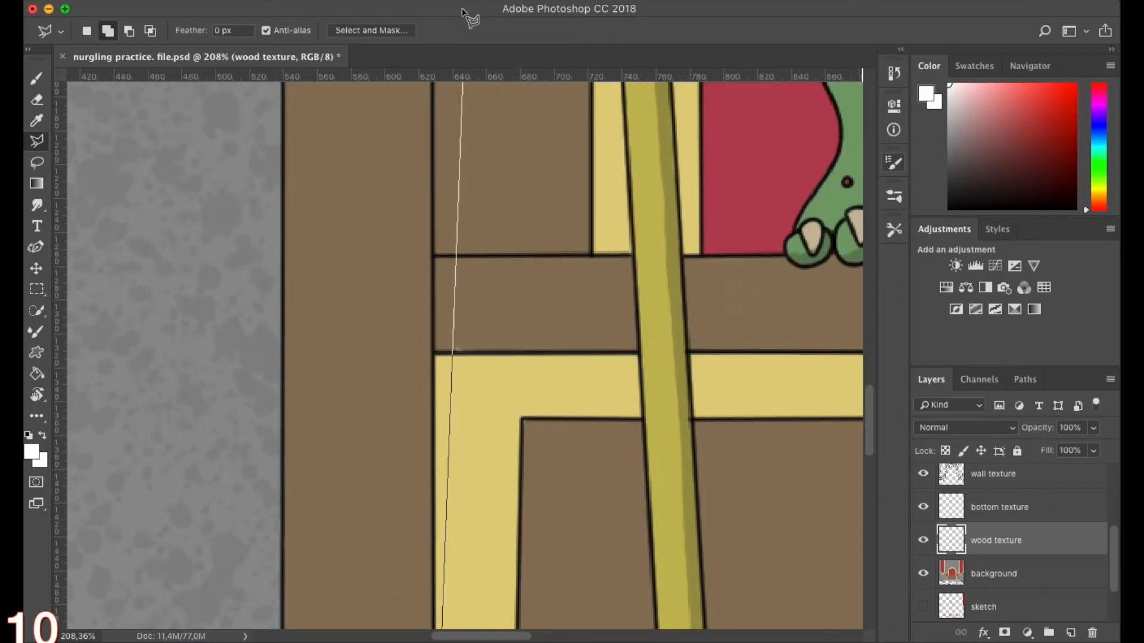
pyautogui.click(435, 308)
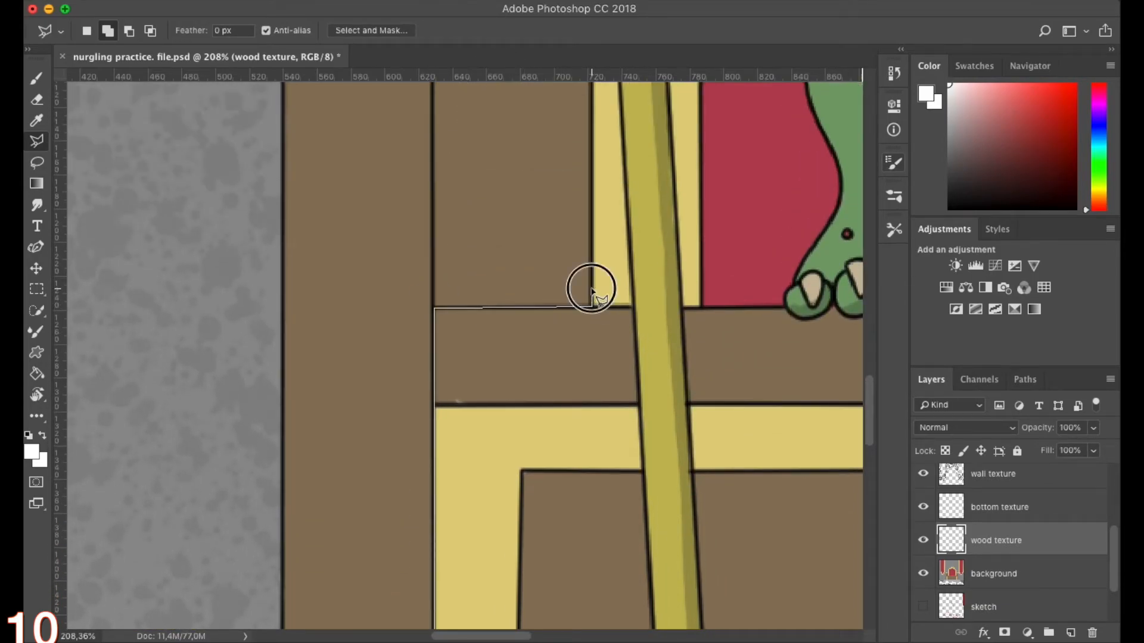
pyautogui.click(592, 306)
pyautogui.scroll(5, 594, 238)
pyautogui.click(592, 206)
pyautogui.click(458, 175)
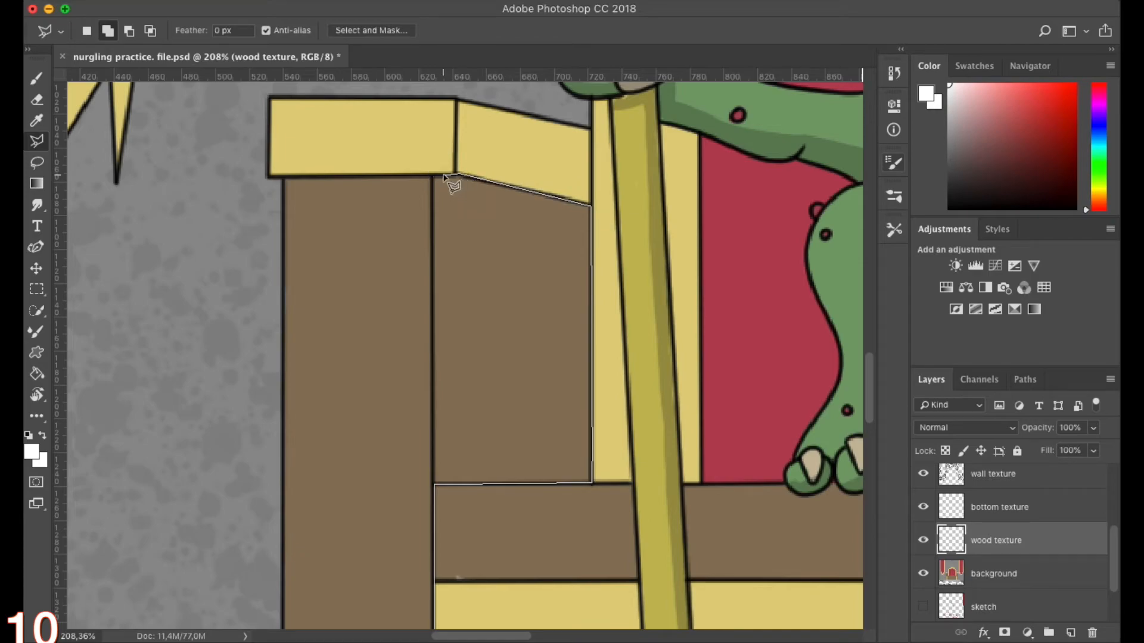
pyautogui.click(284, 177)
pyautogui.scroll(-15, 283, 178)
pyautogui.click(285, 552)
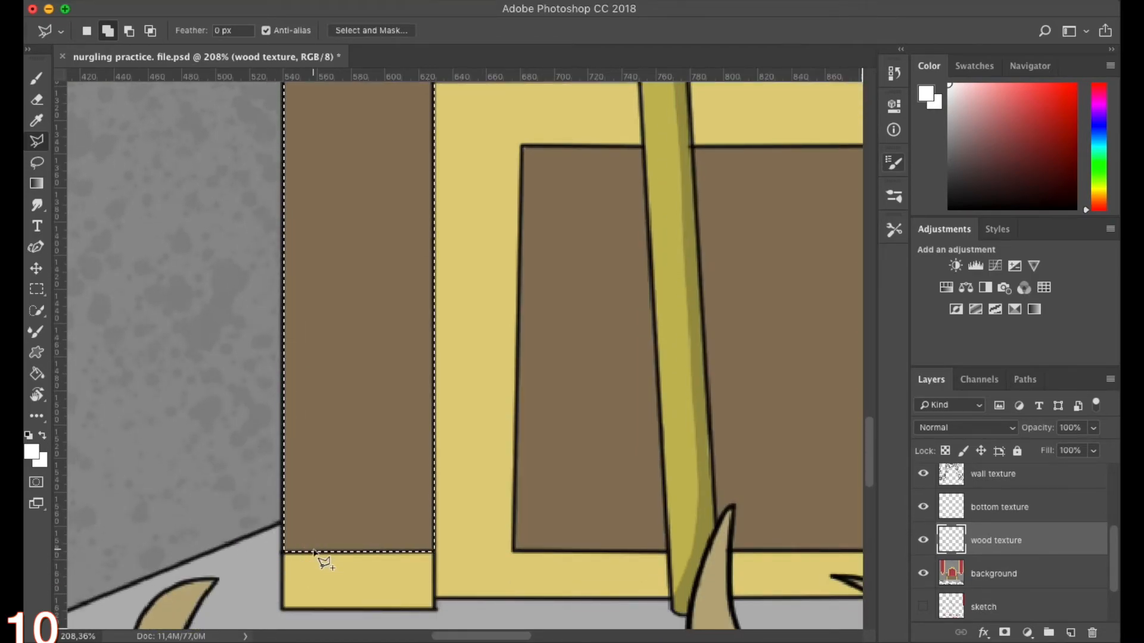
# Add the brown front post and inner side of the throne's right armrest to the polygonal lasso selection
pyautogui.hscroll(20, 524, 557)
pyautogui.click(583, 553)
pyautogui.scroll(15, 582, 519)
pyautogui.click(583, 208)
pyautogui.click(417, 209)
pyautogui.click(273, 247)
pyautogui.click(273, 511)
pyautogui.click(417, 511)
pyautogui.scroll(-2, 419, 620)
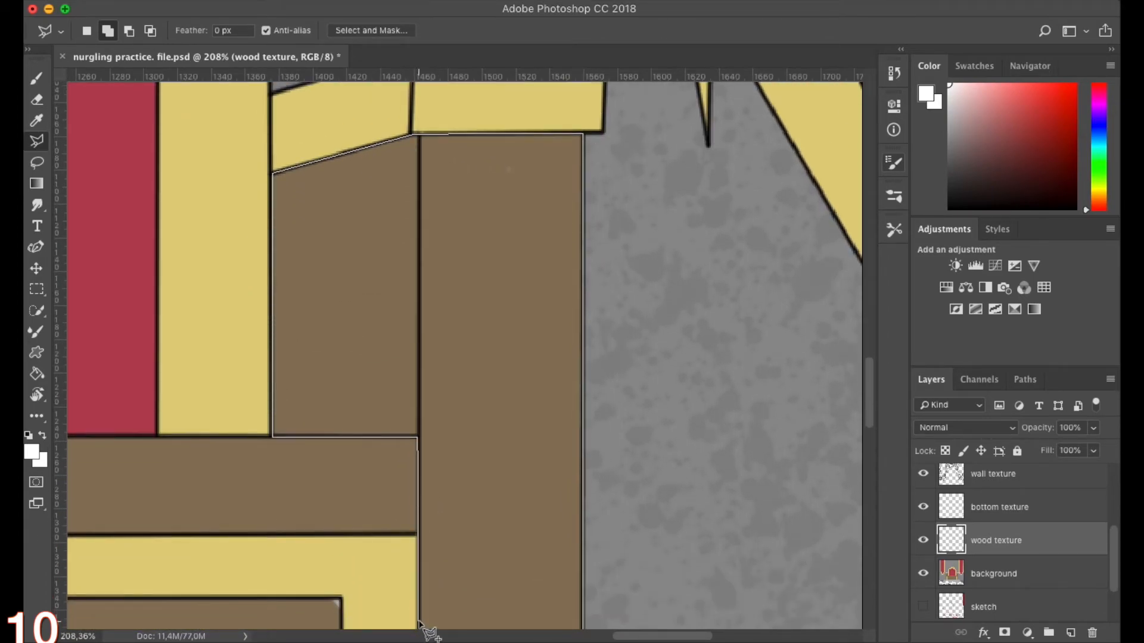
pyautogui.scroll(-15, 420, 623)
pyautogui.doubleClick(418, 501)
pyautogui.scroll(-10, 301, 415)
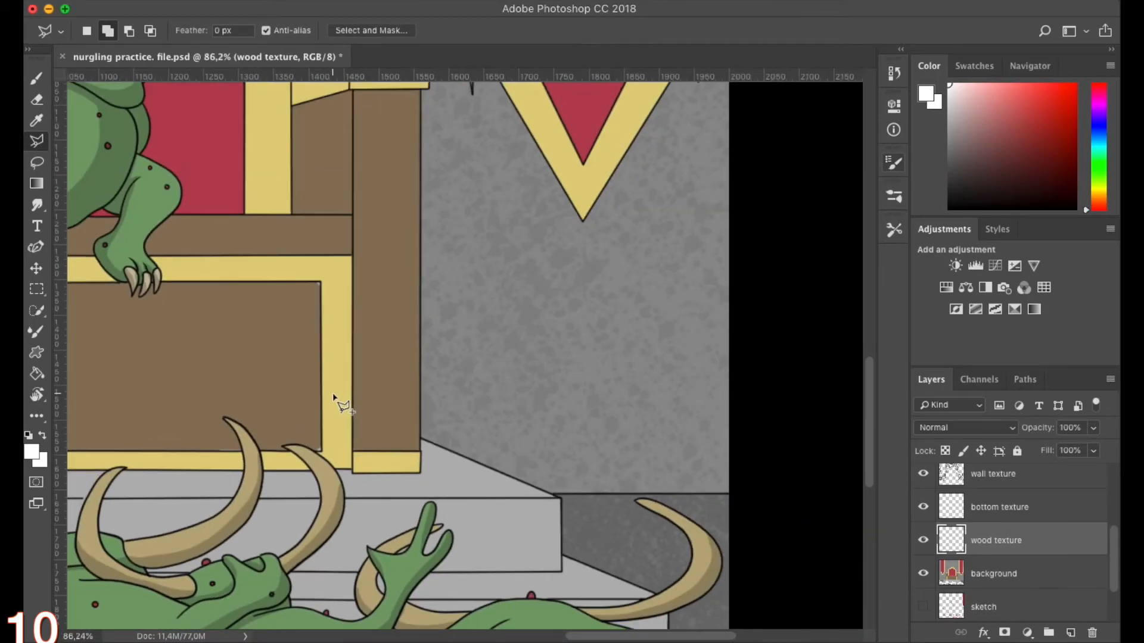
pyautogui.scroll(-2, 343, 407)
# Reduce the streaky dotted brush to 40 px, keeping 1% spacing, and set the foreground colour to black
pyautogui.click(38, 77)
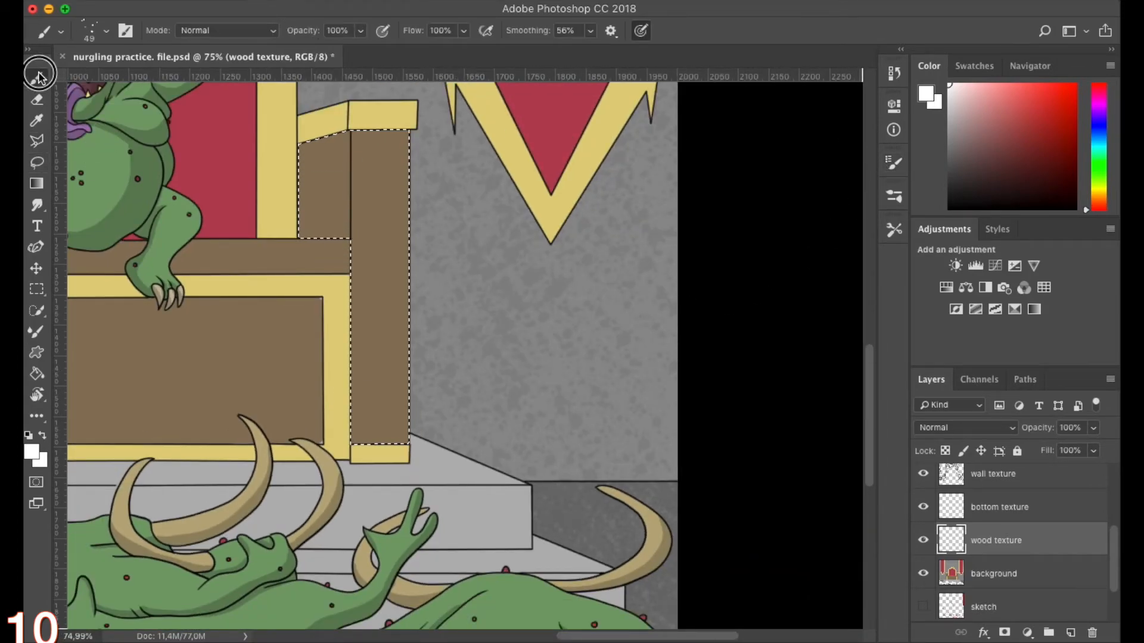
pyautogui.click(895, 162)
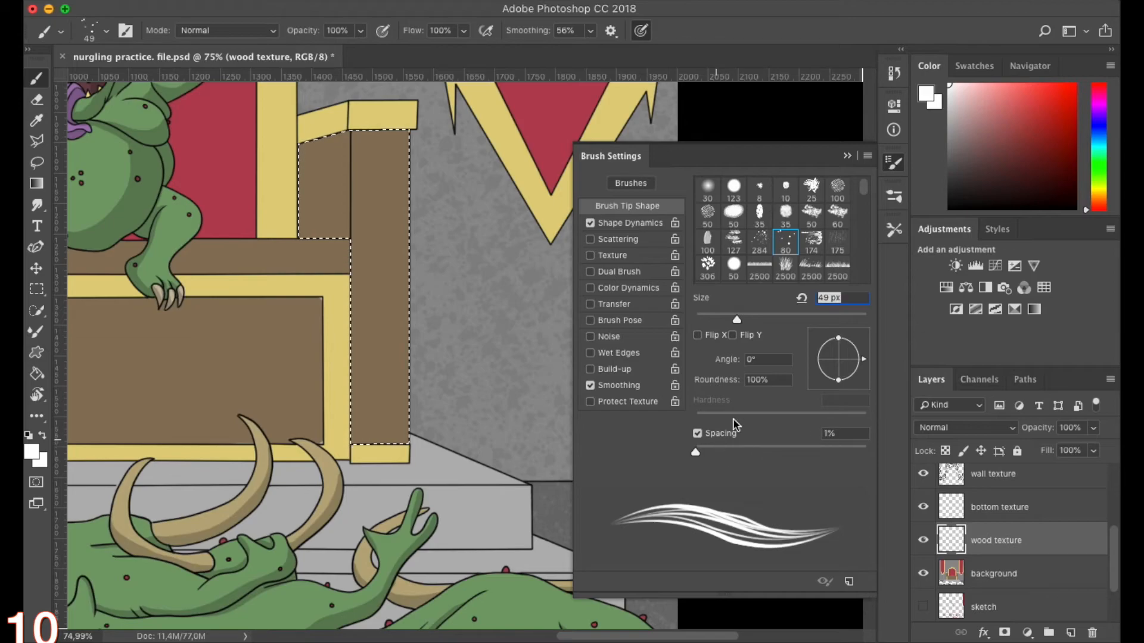
pyautogui.moveTo(737, 321); pyautogui.dragTo(730, 320)
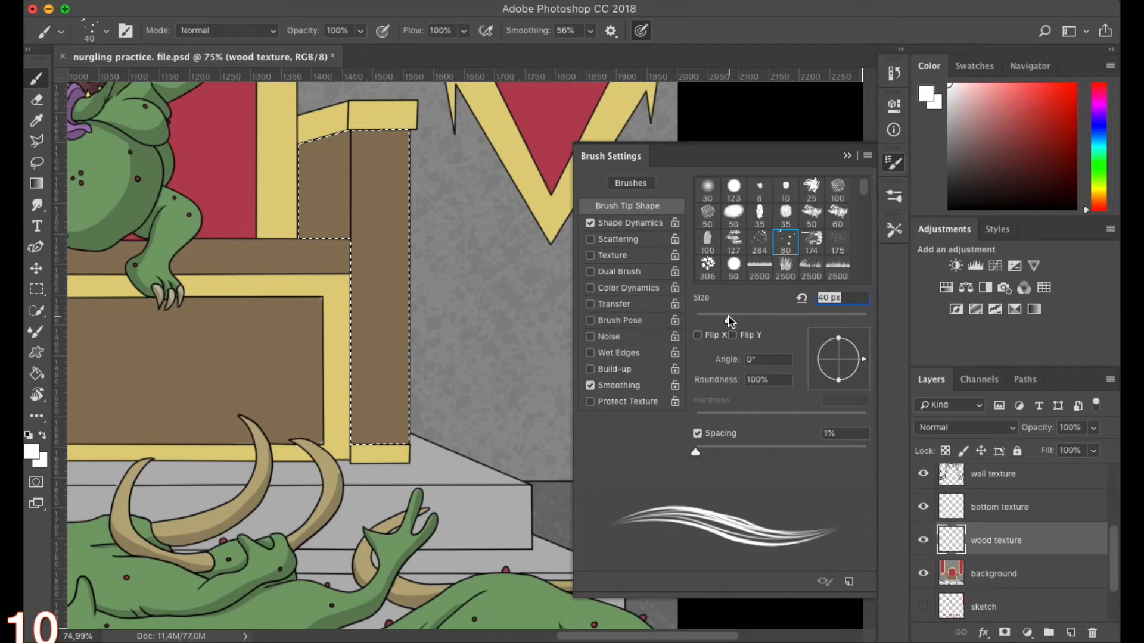
pyautogui.click(848, 157)
pyautogui.moveTo(978, 171); pyautogui.dragTo(947, 230)
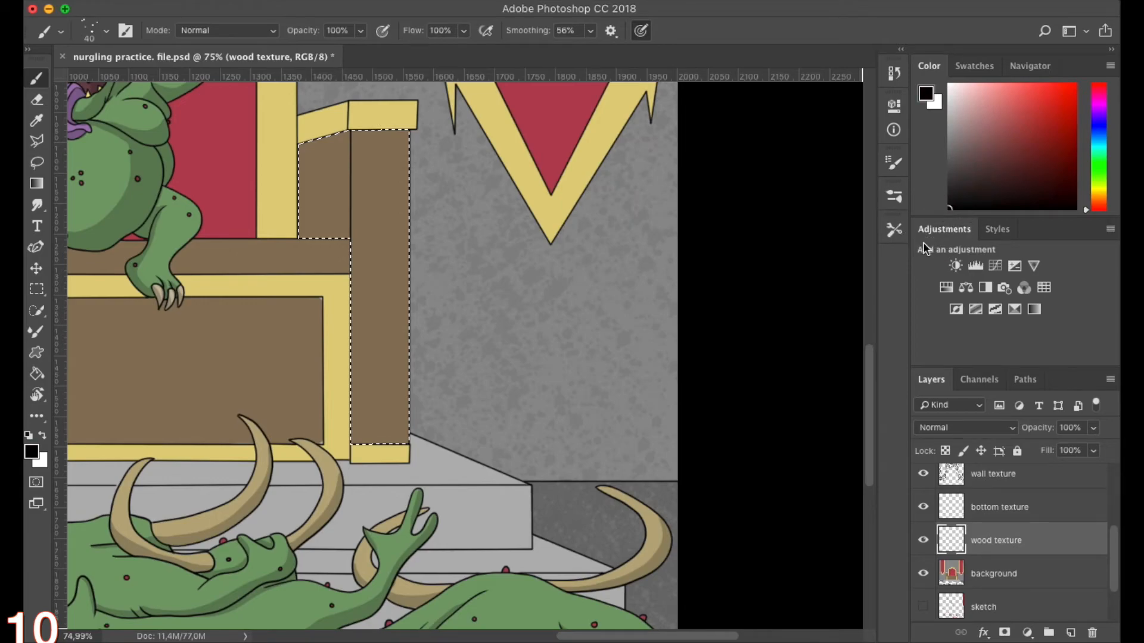
# Paint wavy vertical black wood-grain lines across the selected right armrest on the wood texture layer
pyautogui.scroll(3, 402, 137)
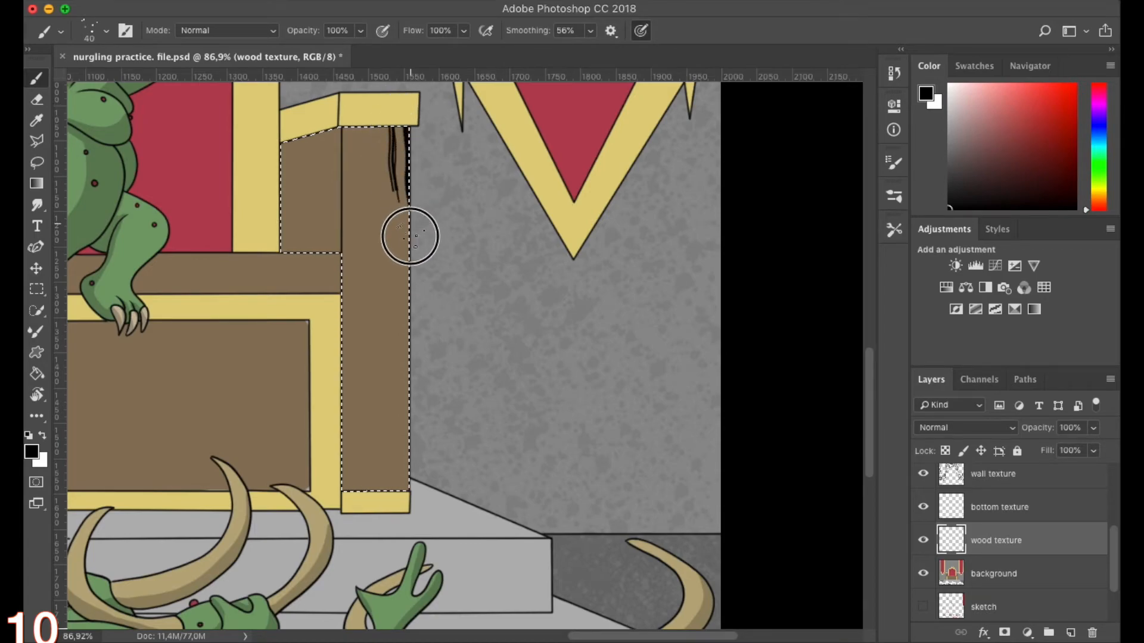
pyautogui.moveTo(374, 122); pyautogui.dragTo(377, 492)
pyautogui.moveTo(361, 122)
pyautogui.mouseDown()
pyautogui.moveTo(357, 492)
pyautogui.moveTo(382, 492)
pyautogui.mouseUp()
pyautogui.moveTo(348, 122); pyautogui.dragTo(346, 405)
pyautogui.moveTo(295, 134); pyautogui.dragTo(294, 268)
pyautogui.moveTo(304, 132)
pyautogui.mouseDown()
pyautogui.moveTo(307, 262)
pyautogui.moveTo(318, 262)
pyautogui.mouseUp()
pyautogui.moveTo(331, 127); pyautogui.dragTo(334, 262)
pyautogui.moveTo(300, 135); pyautogui.dragTo(299, 238)
pyautogui.moveTo(314, 132); pyautogui.dragTo(313, 238)
pyautogui.moveTo(381, 124); pyautogui.dragTo(385, 492)
pyautogui.moveTo(364, 298); pyautogui.dragTo(368, 492)
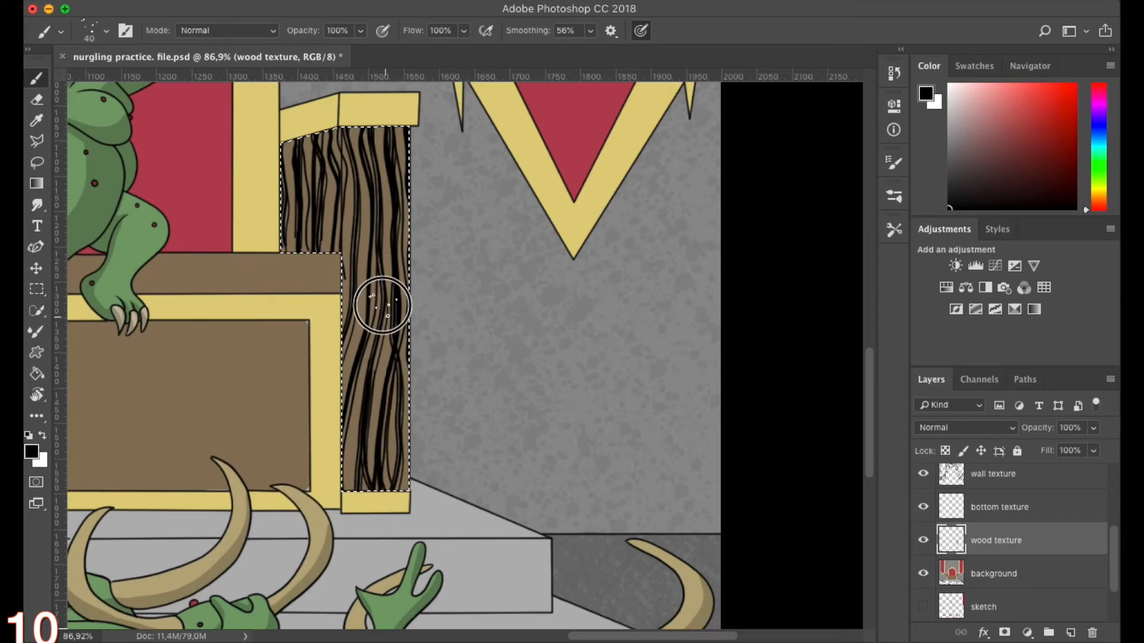
pyautogui.moveTo(385, 328); pyautogui.dragTo(381, 492)
pyautogui.moveTo(361, 124); pyautogui.dragTo(365, 381)
pyautogui.moveTo(357, 301); pyautogui.dragTo(347, 417)
pyautogui.moveTo(358, 363); pyautogui.dragTo(349, 492)
# Paint vertical black wood-grain lines over the selected left armrest, and deselect the armrests
pyautogui.moveTo(620, 636); pyautogui.dragTo(475, 637)
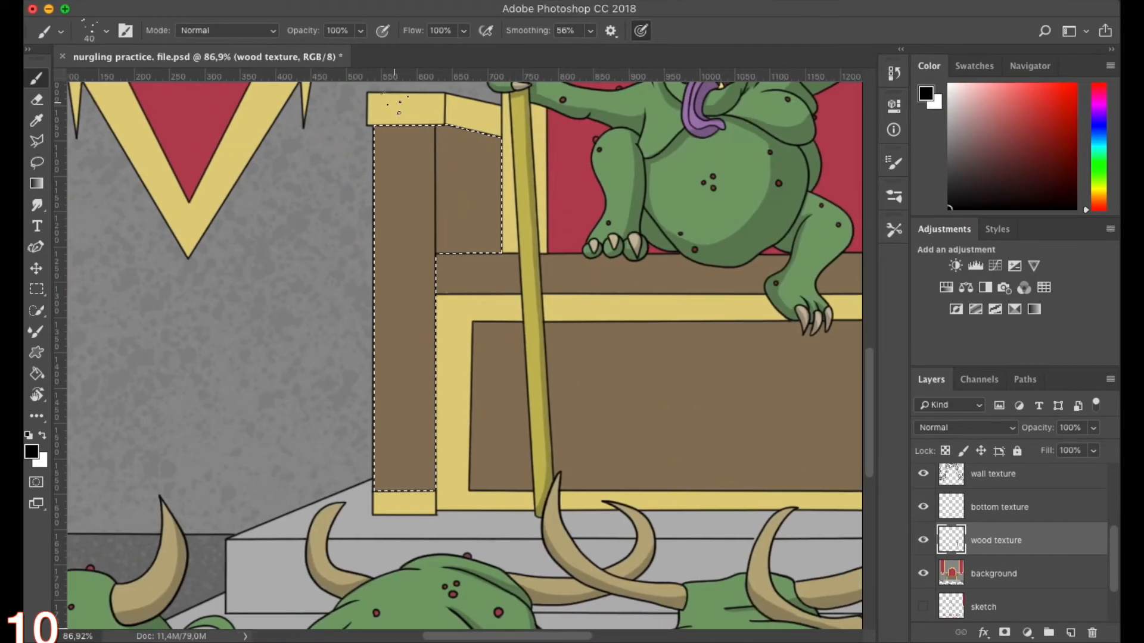
pyautogui.moveTo(393, 122); pyautogui.dragTo(385, 493)
pyautogui.moveTo(432, 122); pyautogui.dragTo(411, 493)
pyautogui.moveTo(390, 122); pyautogui.dragTo(381, 493)
pyautogui.moveTo(412, 122); pyautogui.dragTo(407, 493)
pyautogui.moveTo(456, 123); pyautogui.dragTo(453, 255)
pyautogui.moveTo(471, 127)
pyautogui.mouseDown()
pyautogui.moveTo(467, 256)
pyautogui.moveTo(481, 255)
pyautogui.mouseUp()
pyautogui.moveTo(495, 131); pyautogui.dragTo(495, 255)
pyautogui.scroll(-5, 520, 240)
pyautogui.scroll(8, 591, 263)
pyautogui.click(336, 2)
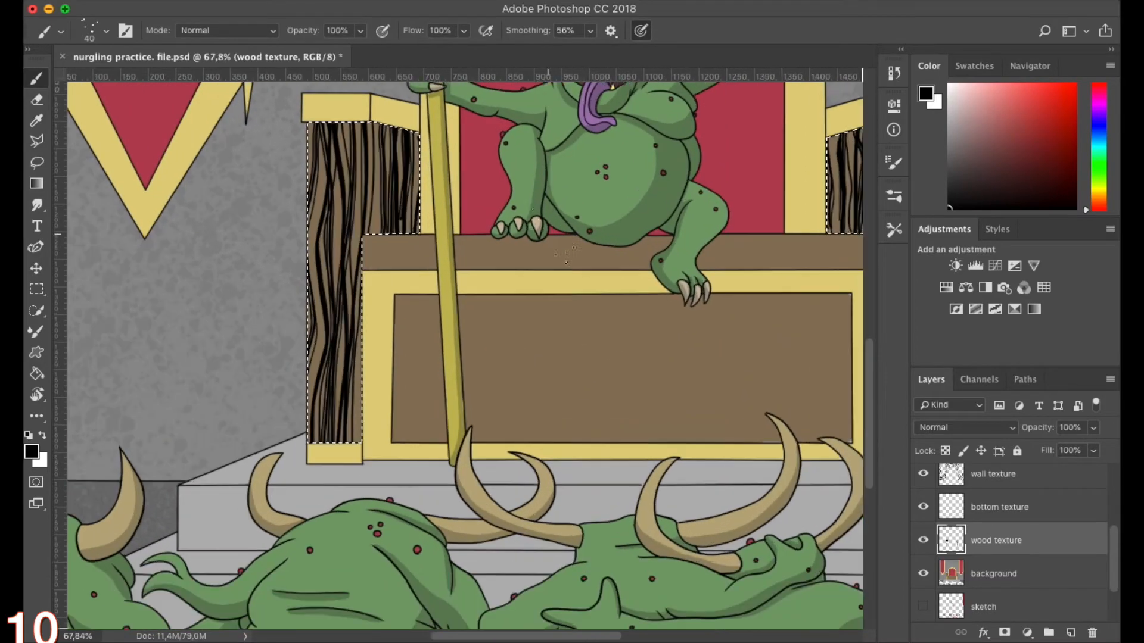
pyautogui.click(364, 16)
# Select the throne's horizontal brown seat board with a polygonal lasso outline along its edges
pyautogui.click(36, 141)
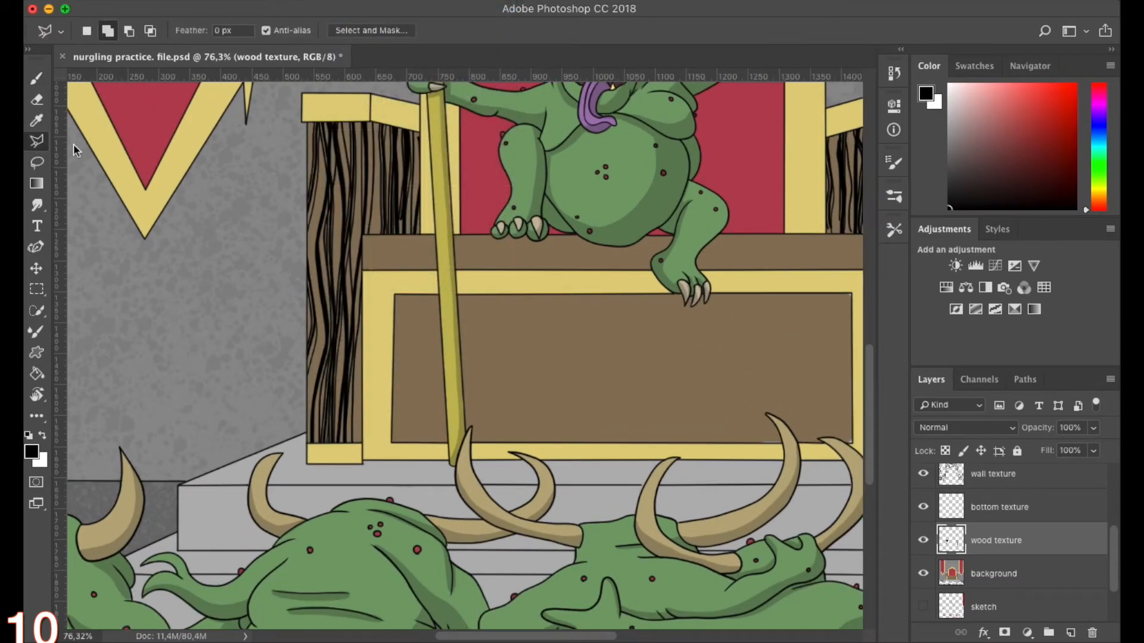
pyautogui.scroll(6, 368, 246)
pyautogui.click(349, 217)
pyautogui.click(579, 212)
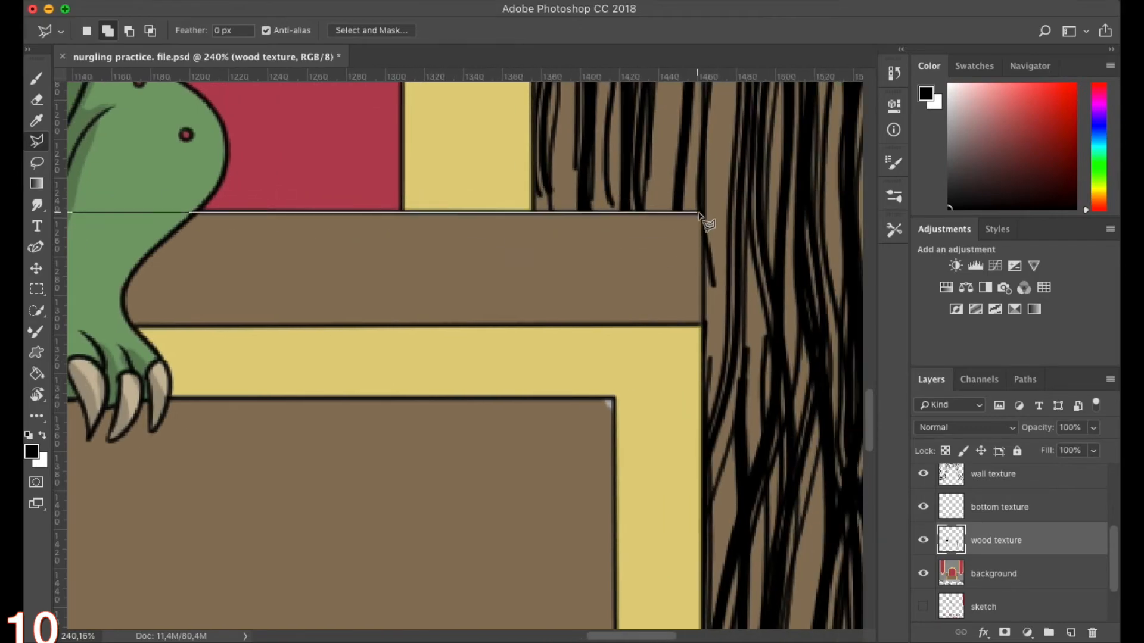
pyautogui.click(702, 214)
pyautogui.click(703, 327)
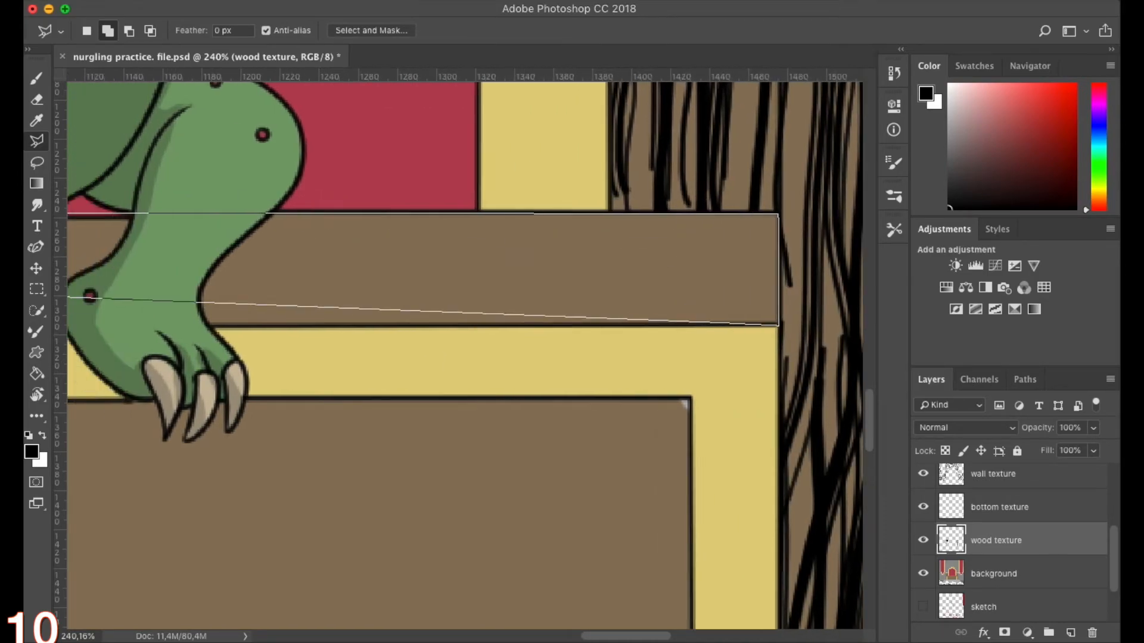
pyautogui.click(208, 327)
# Add the large brown front panel inside the throne's yellow frame to the polygonal lasso selection
pyautogui.click(308, 404)
pyautogui.click(740, 405)
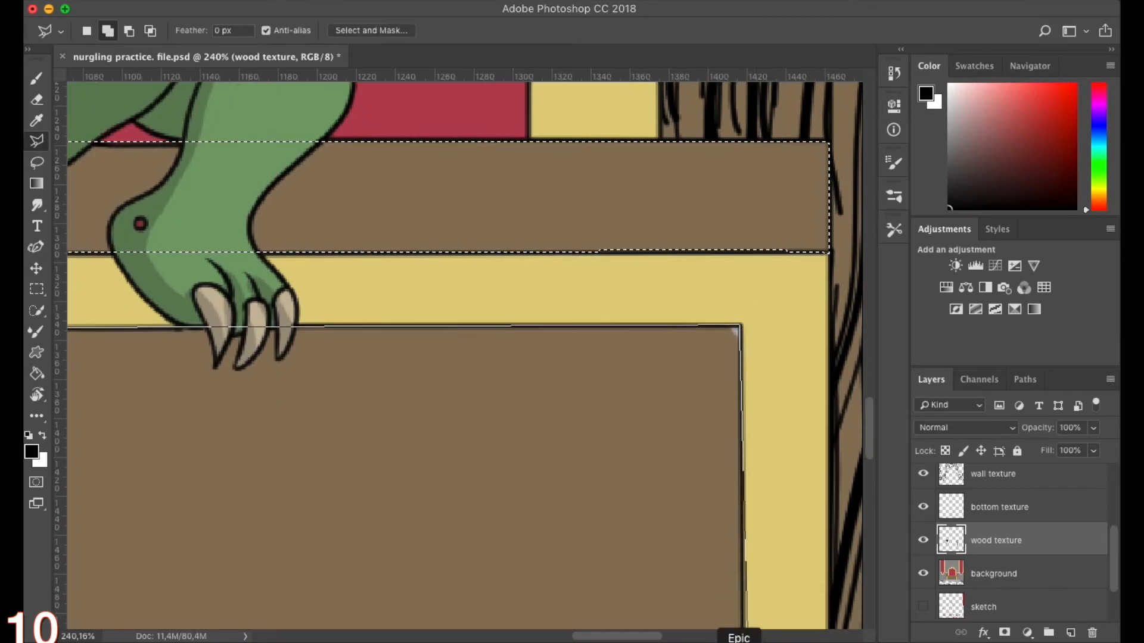
pyautogui.click(743, 491)
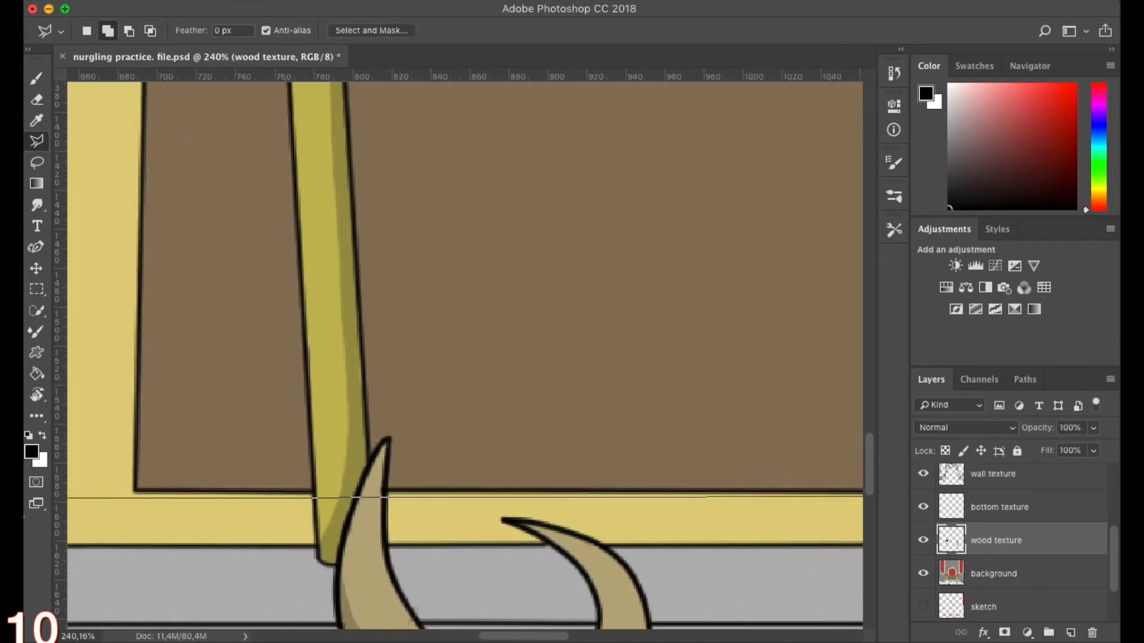
pyautogui.click(162, 490)
pyautogui.click(171, 191)
pyautogui.scroll(-3, 223, 287)
pyautogui.scroll(-3, 223, 287)
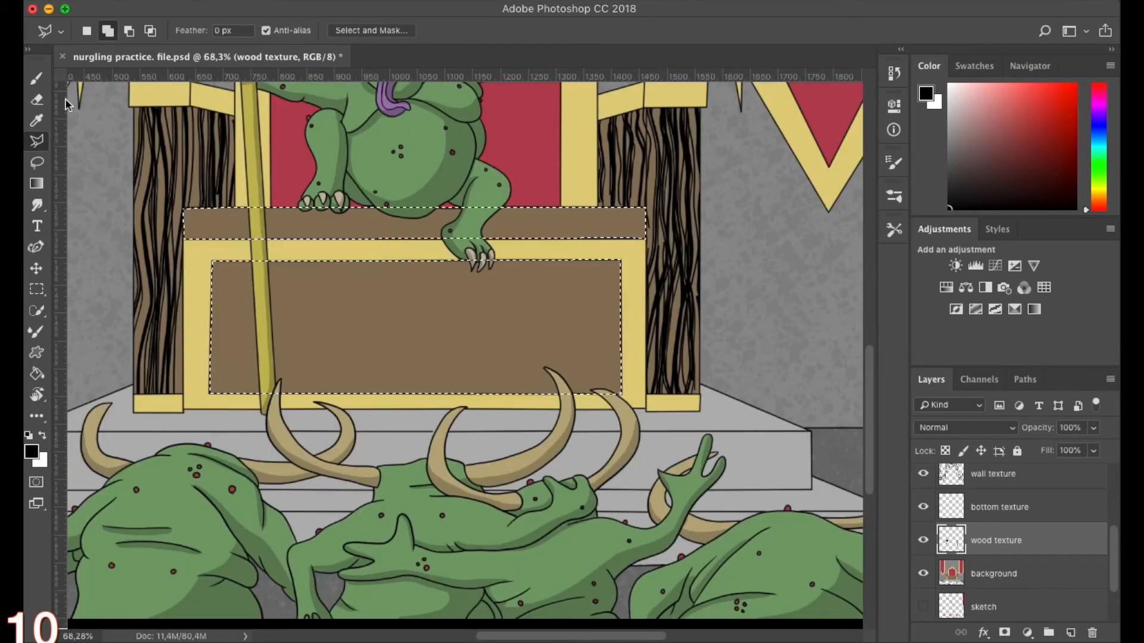
# Paint horizontal black wood-grain lines along the throne's selected seat board on the wood texture layer
pyautogui.click(37, 78)
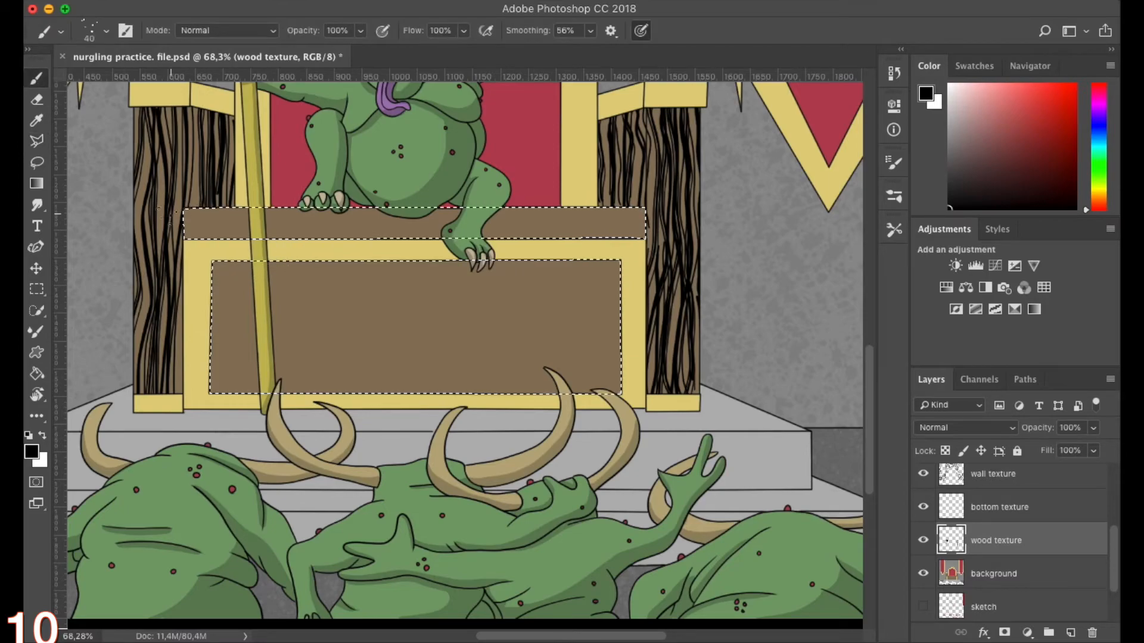
pyautogui.moveTo(161, 218); pyautogui.dragTo(613, 194)
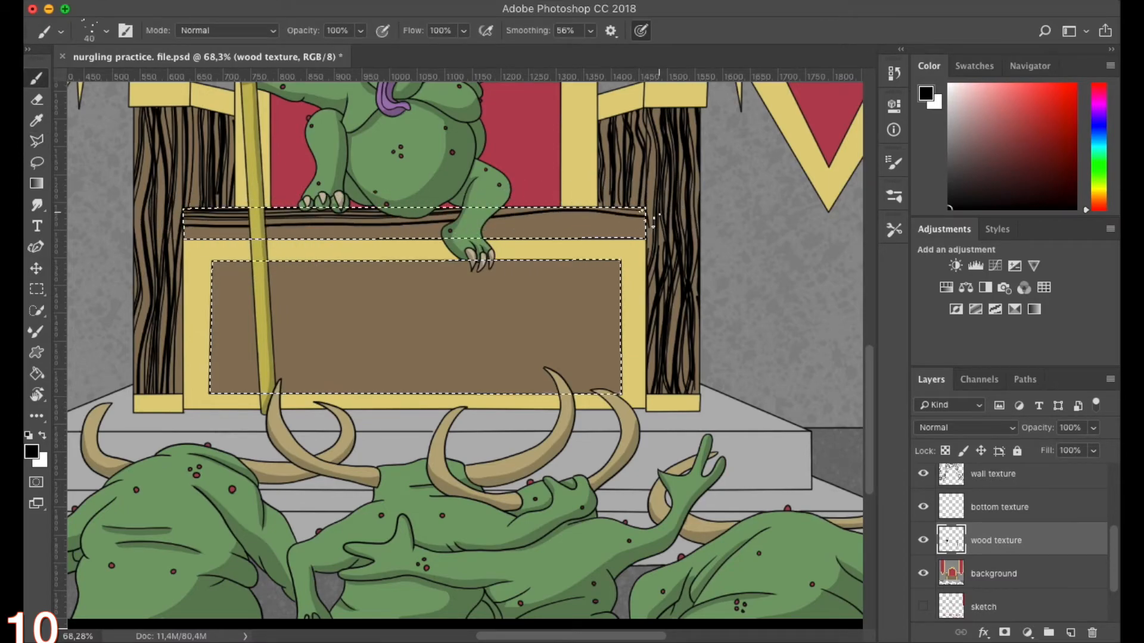
pyautogui.moveTo(547, 224); pyautogui.dragTo(86, 228)
# Fill the selected front panel of the throne with dense, wavy horizontal black wood-grain lines
pyautogui.moveTo(195, 279)
pyautogui.mouseDown()
pyautogui.moveTo(736, 284)
pyautogui.moveTo(423, 308)
pyautogui.moveTo(179, 292)
pyautogui.mouseUp()
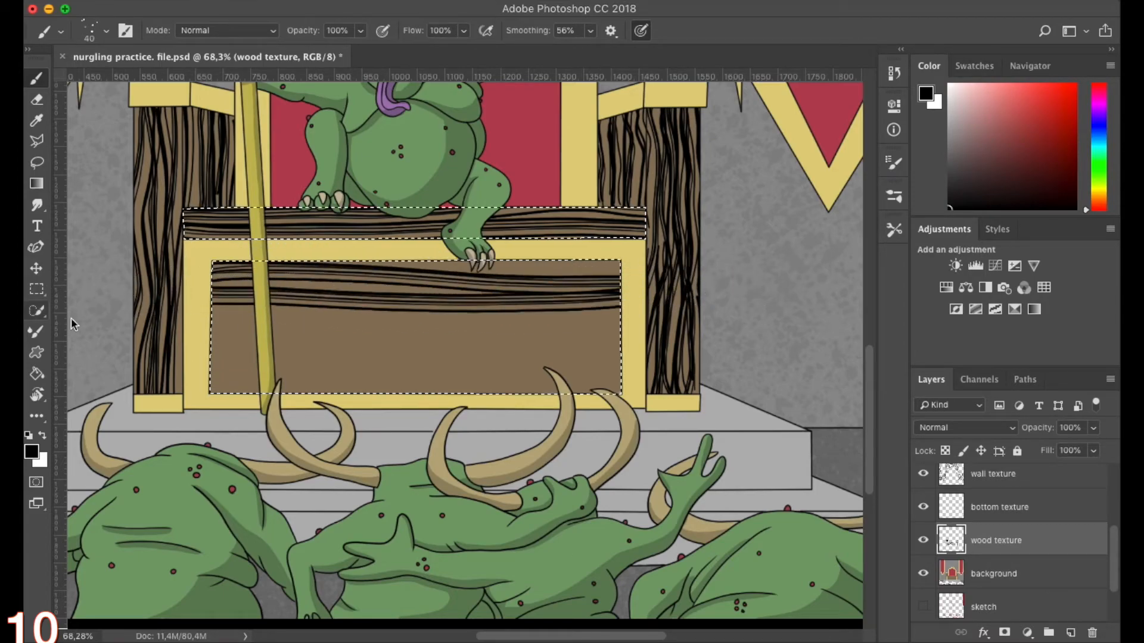
pyautogui.moveTo(178, 371)
pyautogui.mouseDown()
pyautogui.moveTo(324, 378)
pyautogui.moveTo(473, 360)
pyautogui.moveTo(636, 379)
pyautogui.moveTo(741, 369)
pyautogui.moveTo(595, 412)
pyautogui.moveTo(620, 392)
pyautogui.moveTo(479, 403)
pyautogui.moveTo(323, 380)
pyautogui.moveTo(159, 384)
pyautogui.mouseUp()
pyautogui.moveTo(190, 338)
pyautogui.mouseDown()
pyautogui.moveTo(687, 365)
pyautogui.moveTo(639, 339)
pyautogui.moveTo(467, 356)
pyautogui.moveTo(299, 332)
pyautogui.moveTo(87, 349)
pyautogui.mouseUp()
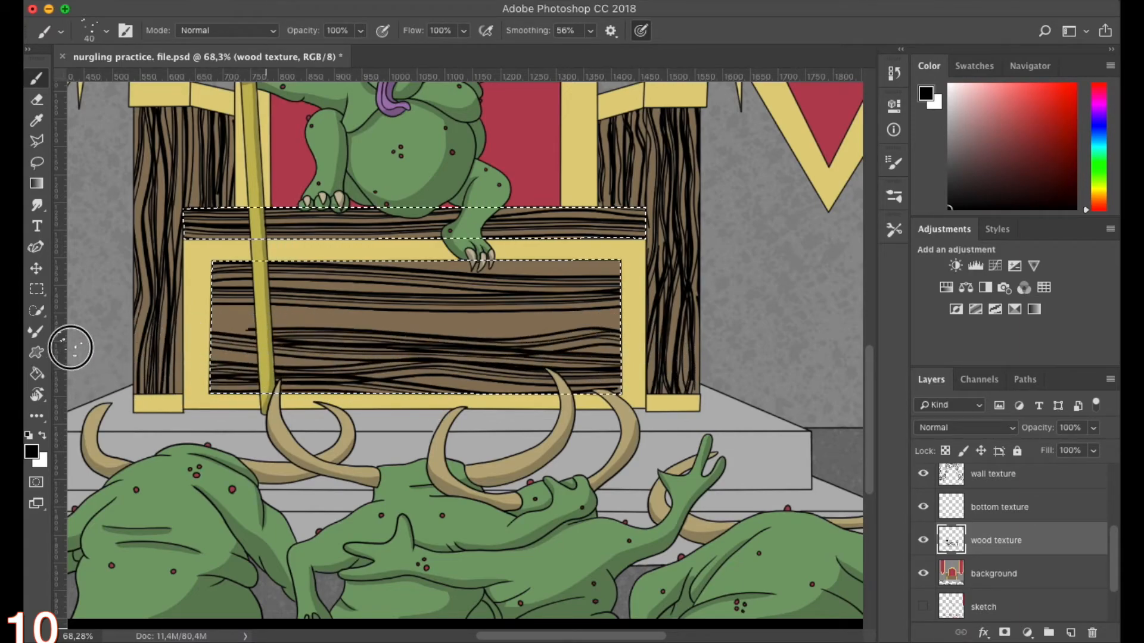
pyautogui.moveTo(200, 306)
pyautogui.mouseDown()
pyautogui.moveTo(697, 331)
pyautogui.moveTo(161, 329)
pyautogui.mouseUp()
pyautogui.moveTo(289, 287)
pyautogui.mouseDown()
pyautogui.moveTo(620, 263)
pyautogui.moveTo(715, 268)
pyautogui.mouseUp()
pyautogui.moveTo(640, 344)
pyautogui.mouseDown()
pyautogui.moveTo(409, 388)
pyautogui.moveTo(227, 386)
pyautogui.mouseUp()
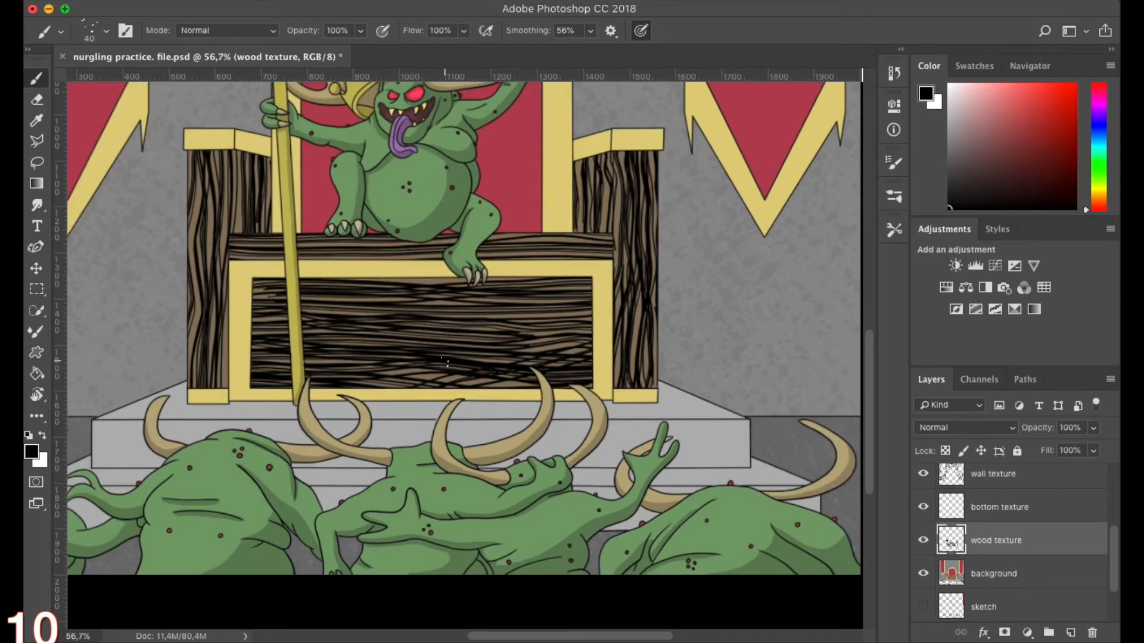
# Deselect the wooden panels and lower the wood texture layer's opacity to 8%
pyautogui.scroll(-4, 447, 360)
pyautogui.click(1093, 428)
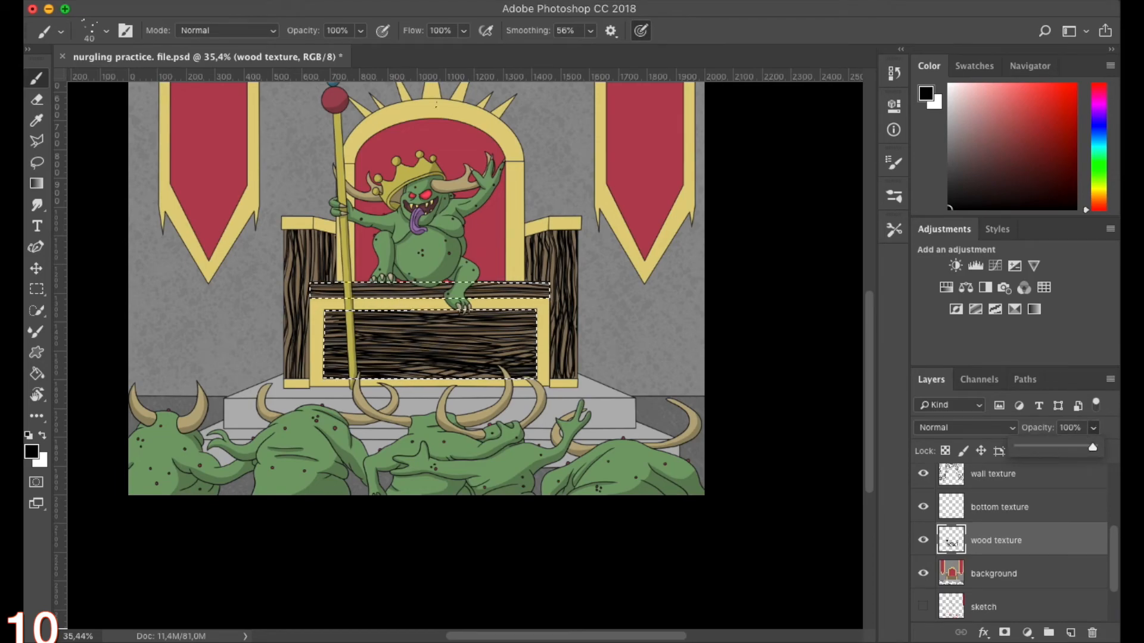
pyautogui.click(347, 1)
pyautogui.click(374, 15)
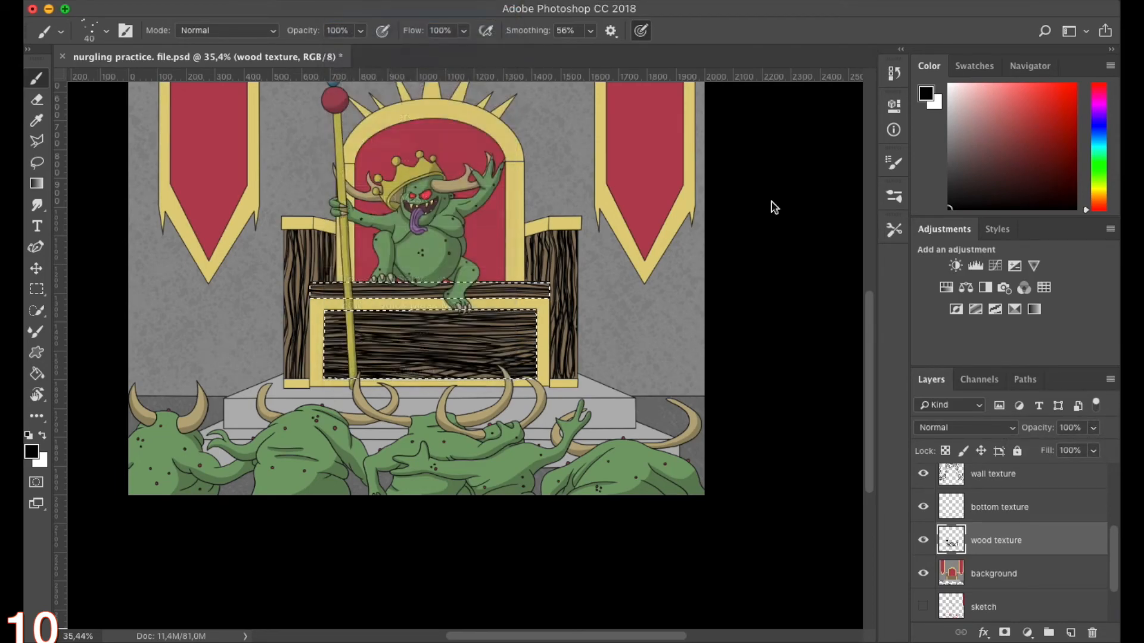
pyautogui.click(1092, 429)
pyautogui.moveTo(1037, 451); pyautogui.dragTo(1024, 448)
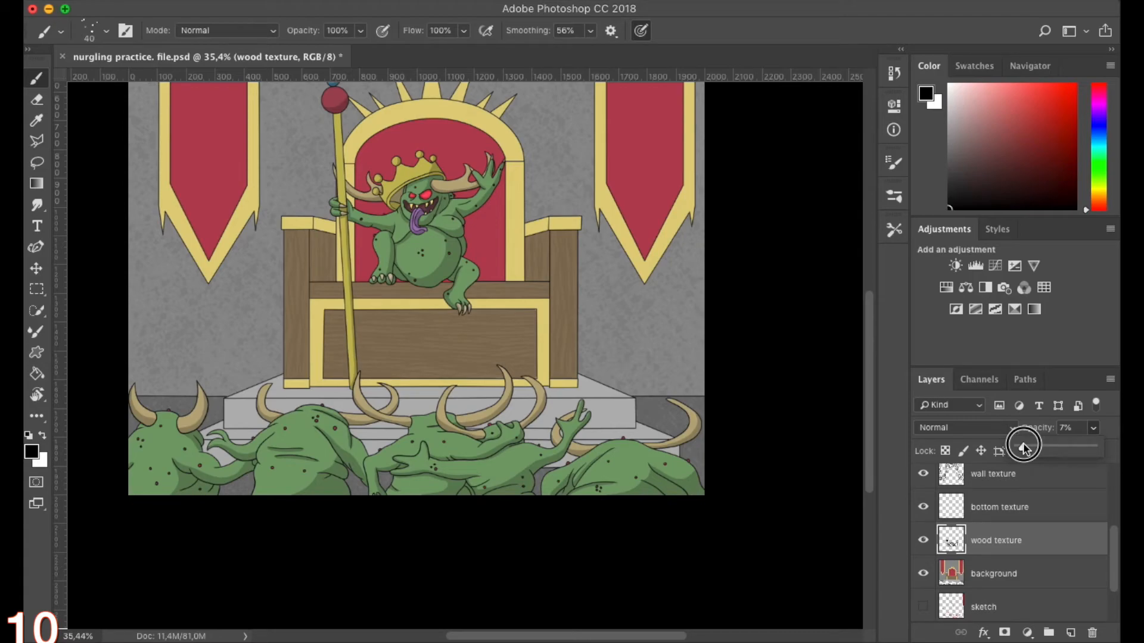
pyautogui.moveTo(1025, 447); pyautogui.dragTo(1024, 447)
pyautogui.scroll(4, 372, 358)
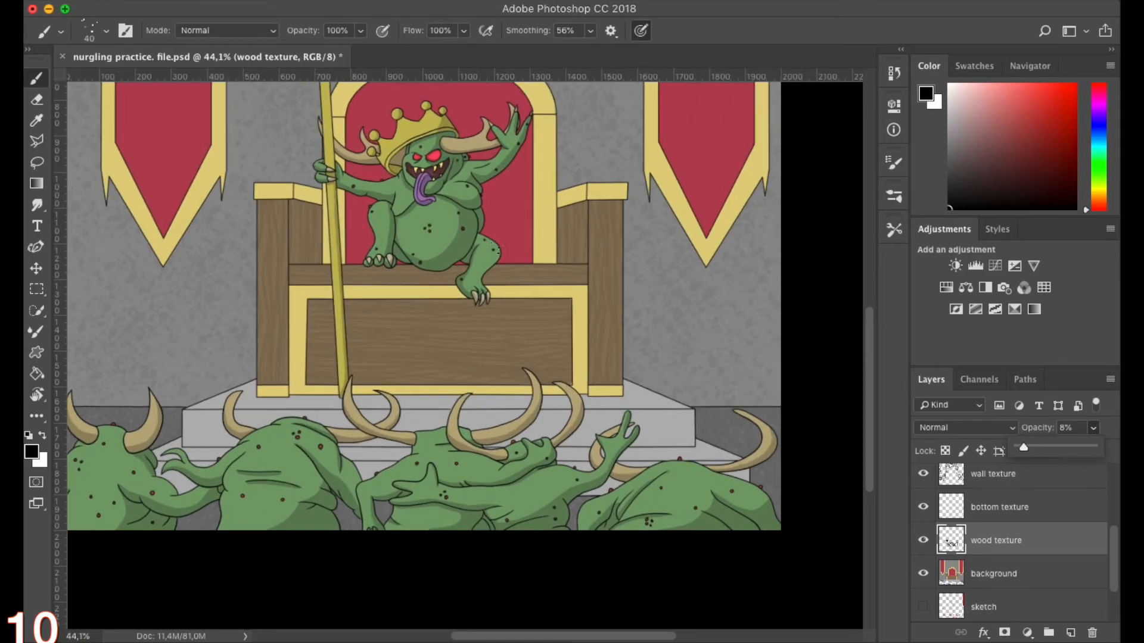
pyautogui.scroll(-10, 462, 298)
pyautogui.scroll(5, 462, 355)
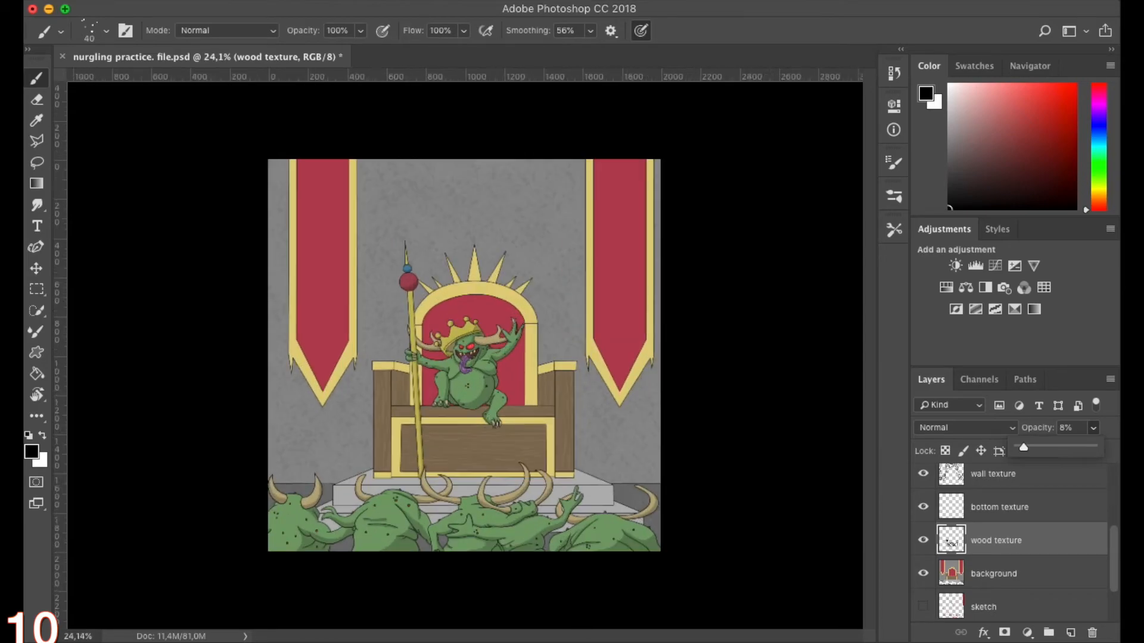
pyautogui.scroll(3, 467, 364)
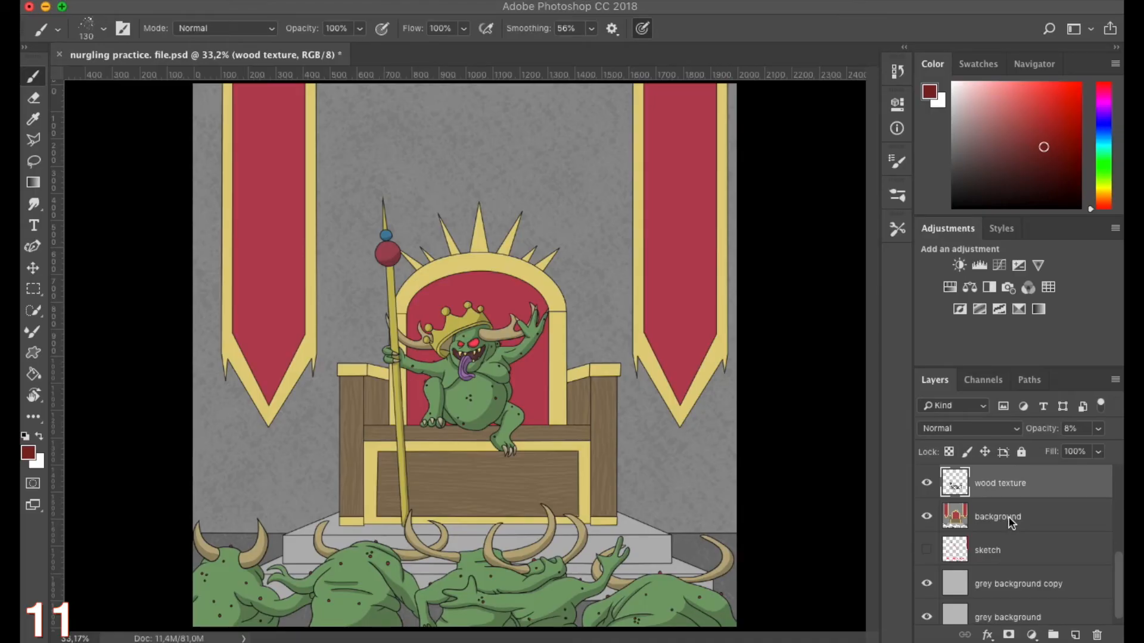
# Add a new layer named "blood" directly above the background shades layer
pyautogui.scroll(4, 1021, 538)
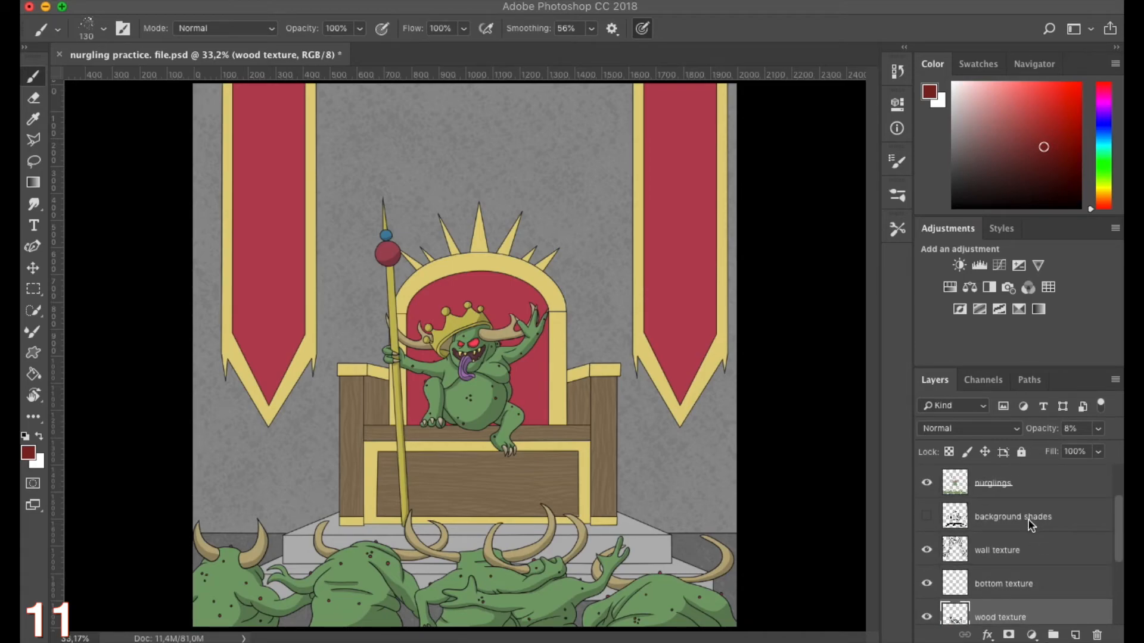
pyautogui.click(1019, 520)
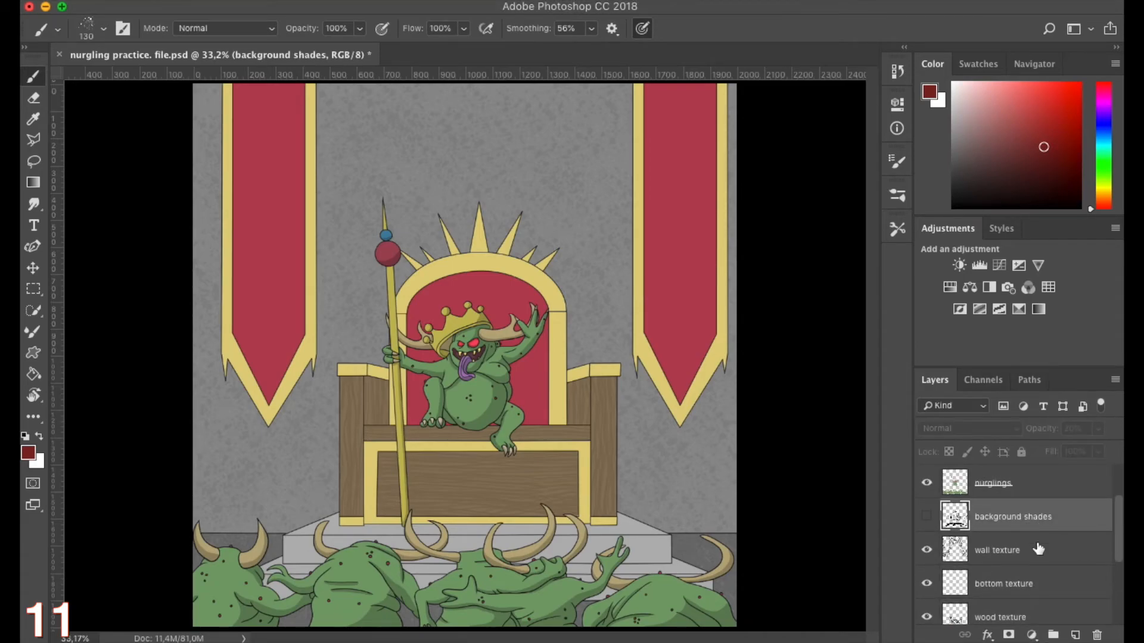
pyautogui.click(1075, 635)
pyautogui.click(994, 520)
pyautogui.doubleClick(994, 520)
pyautogui.write('b')
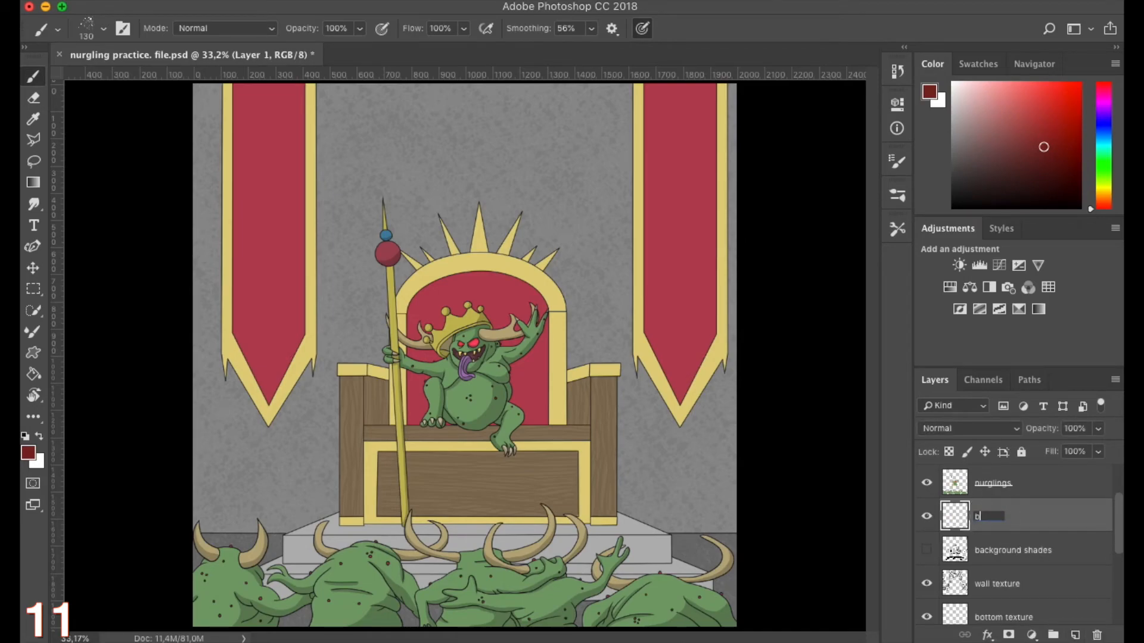
pyautogui.press('Return')
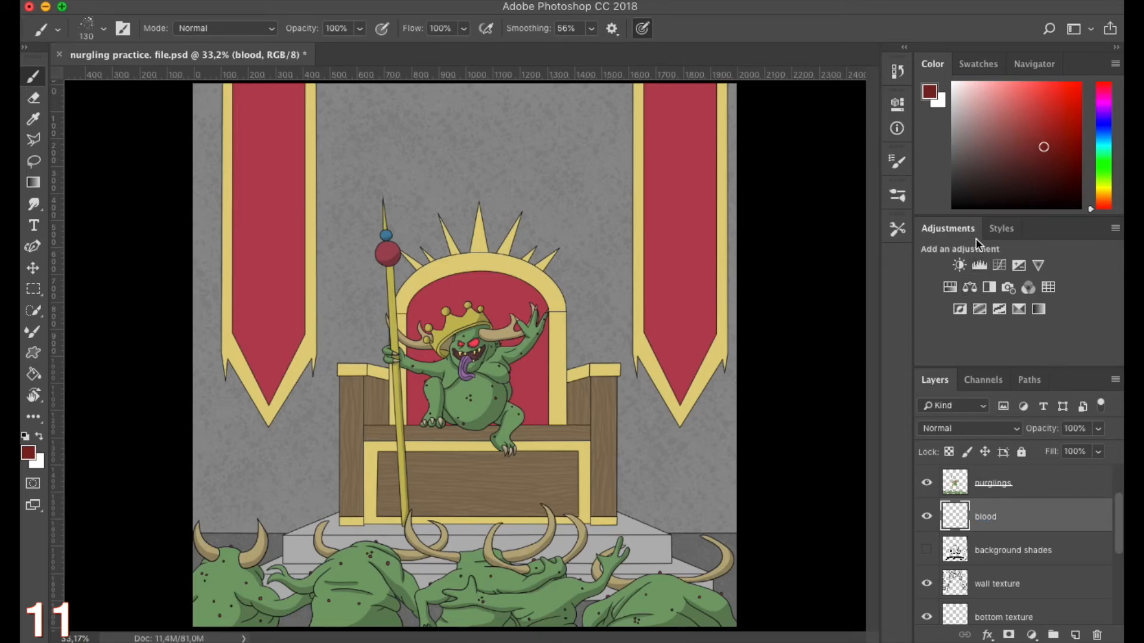
# Review the spatter brush's tip shape and shape dynamics, and turn off its scattering
pyautogui.click(897, 160)
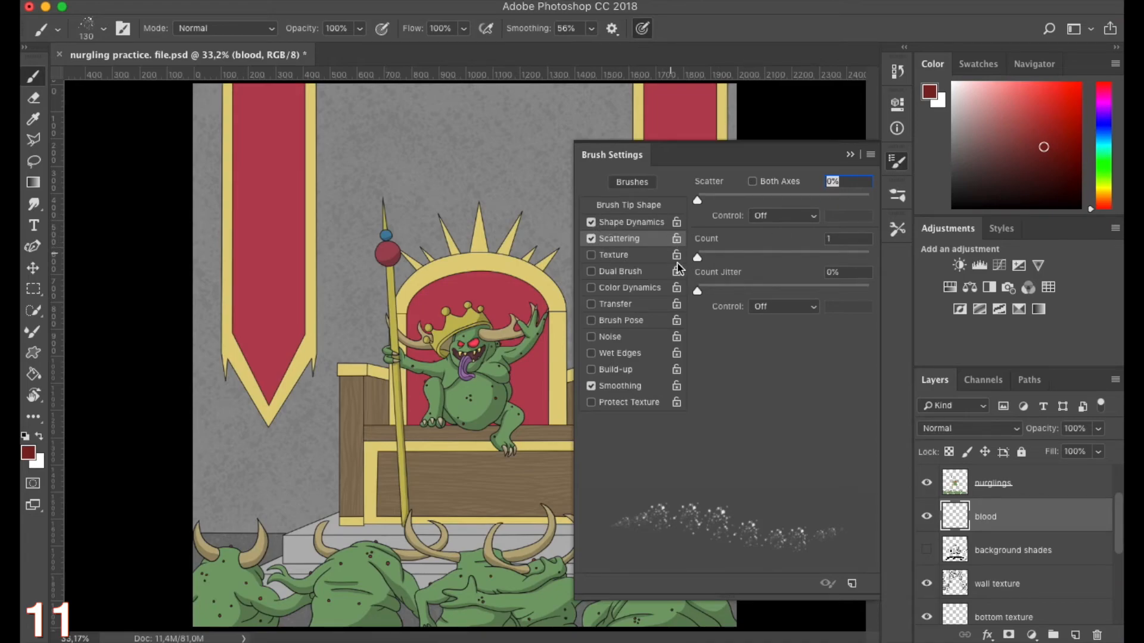
pyautogui.click(625, 205)
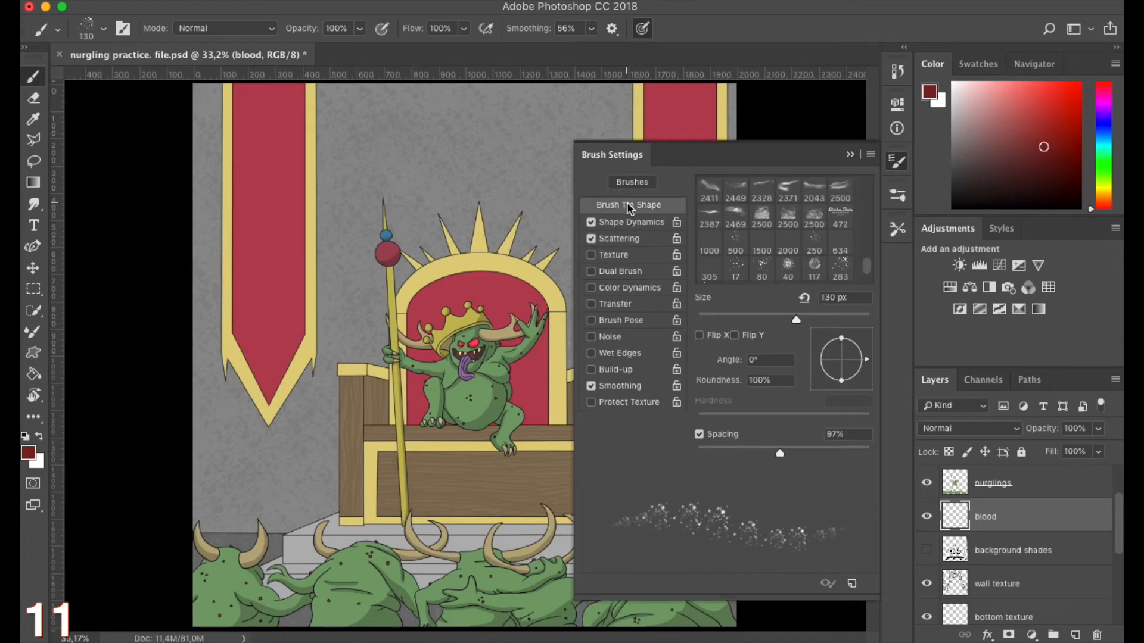
pyautogui.scroll(5, 786, 255)
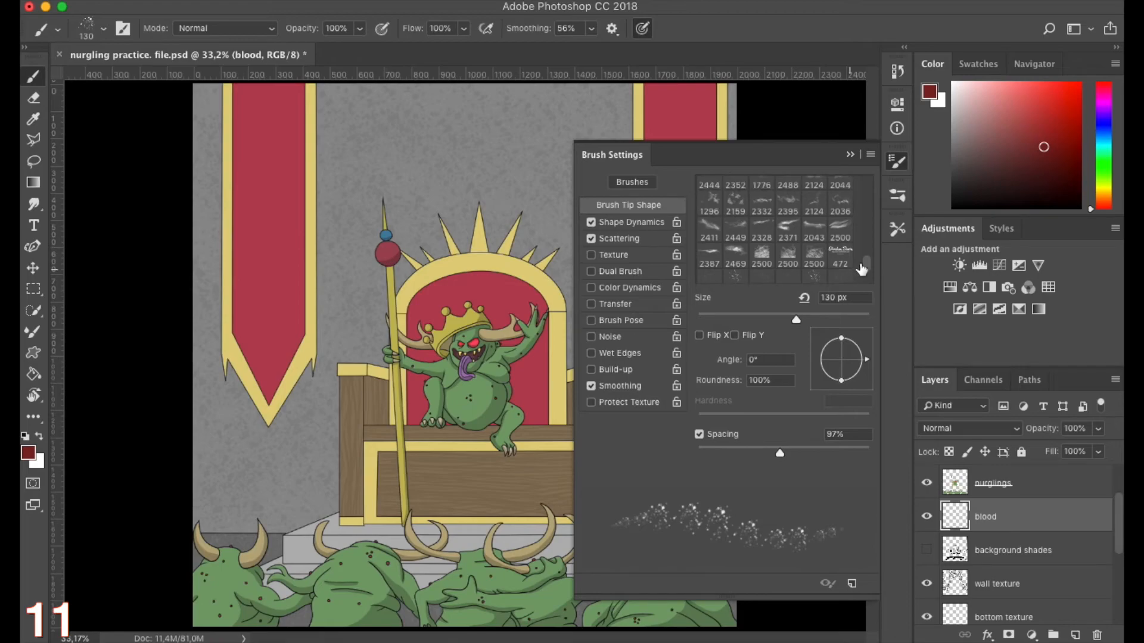
pyautogui.moveTo(867, 259); pyautogui.dragTo(868, 172)
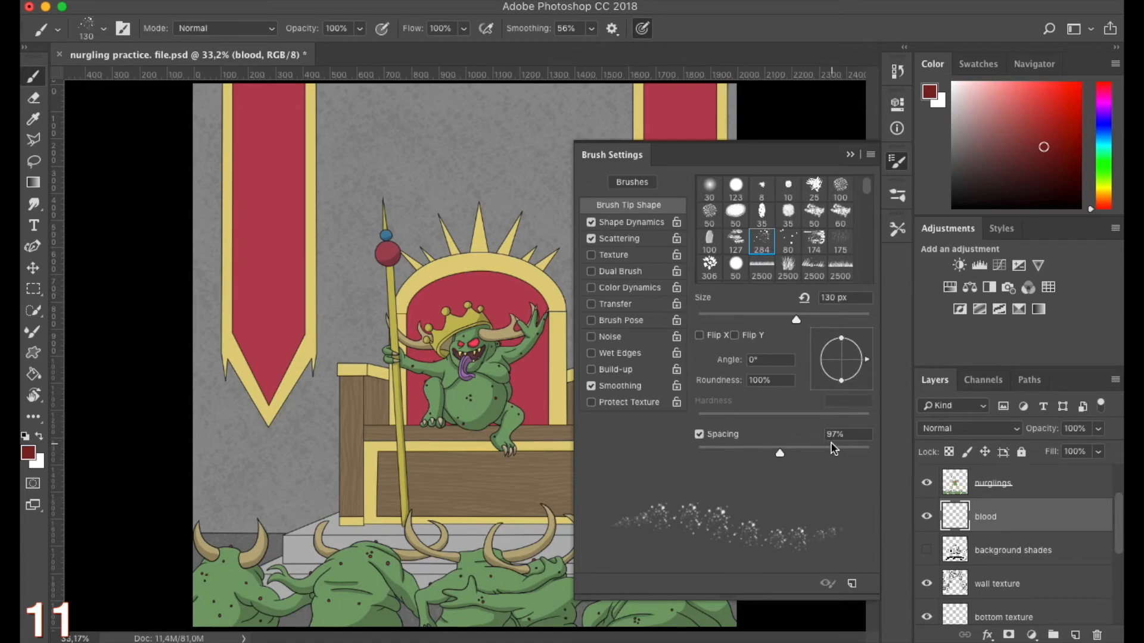
pyautogui.click(636, 222)
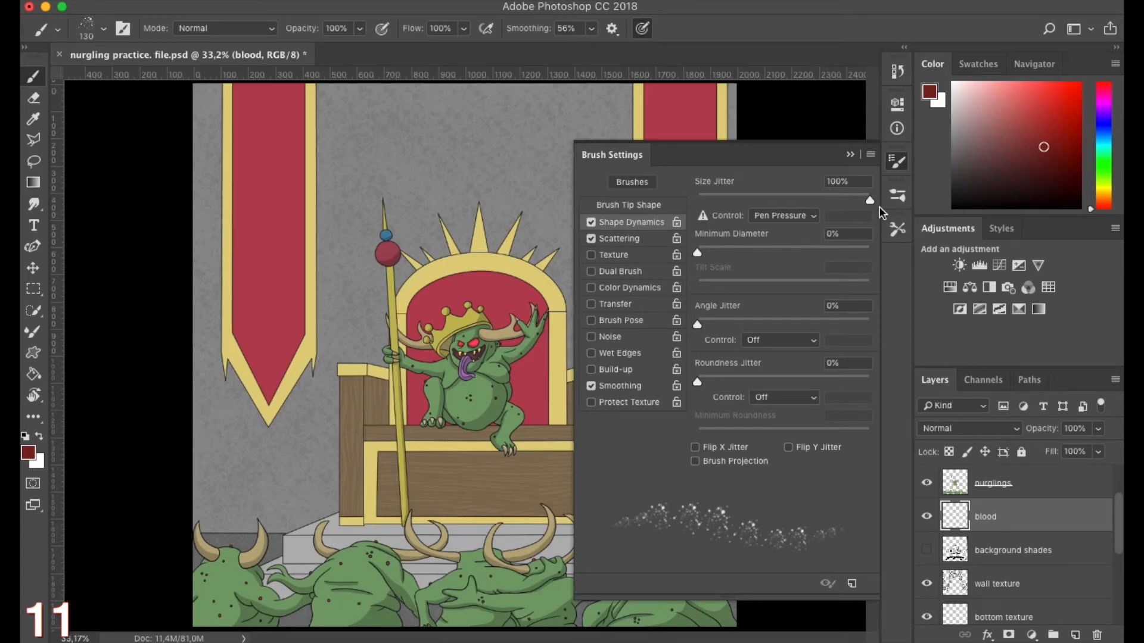
pyautogui.click(617, 238)
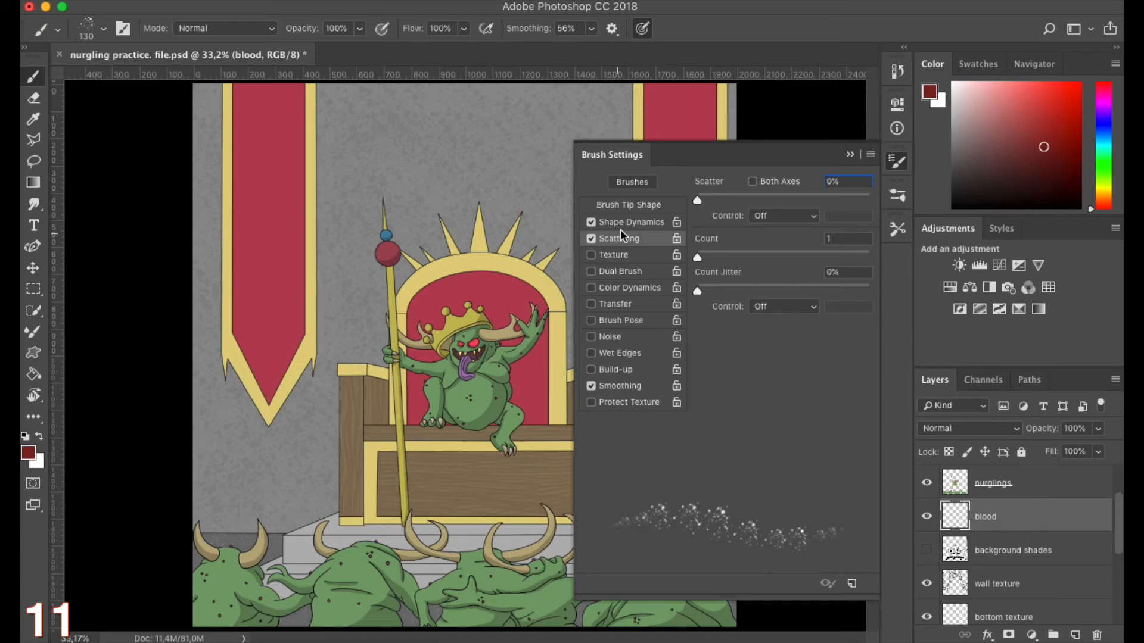
pyautogui.click(591, 238)
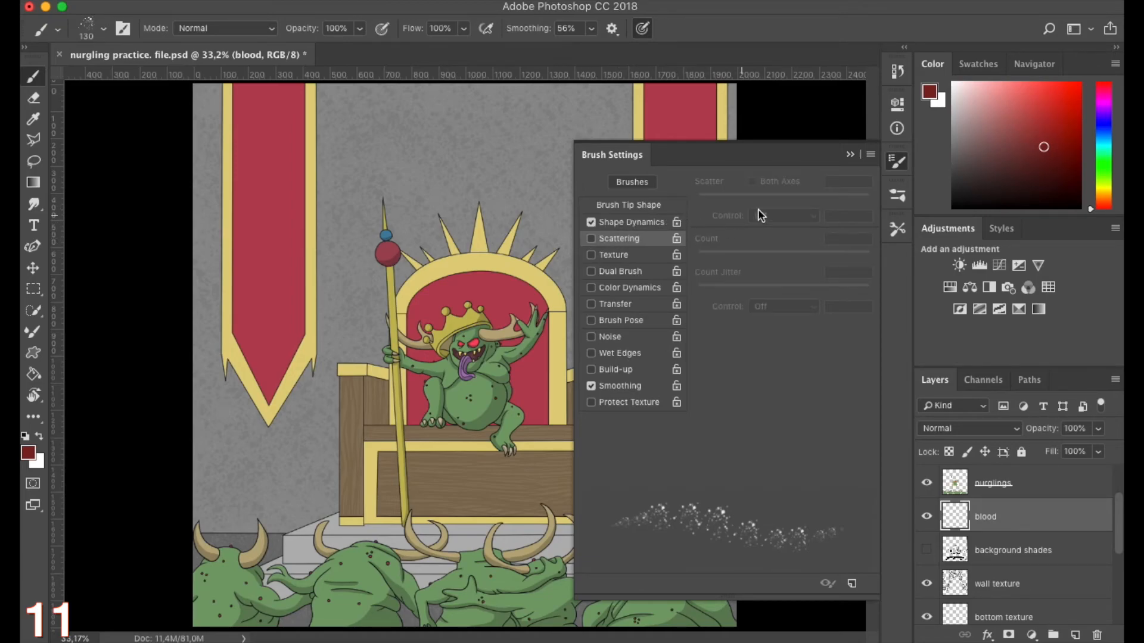
pyautogui.click(851, 154)
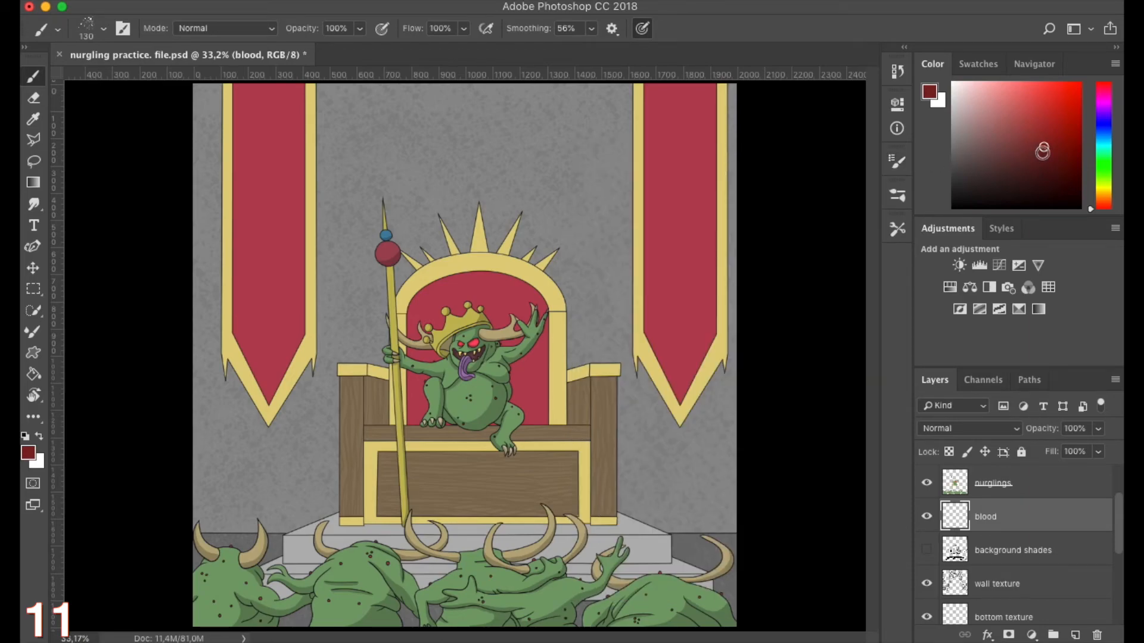
# Choose a slightly more saturated dark red and enlarge the spatter brush to 508 px
pyautogui.moveTo(1043, 145)
pyautogui.mouseDown()
pyautogui.moveTo(1030, 149)
pyautogui.moveTo(1051, 148)
pyautogui.mouseUp()
pyautogui.click(105, 30)
pyautogui.moveTo(171, 79); pyautogui.dragTo(202, 78)
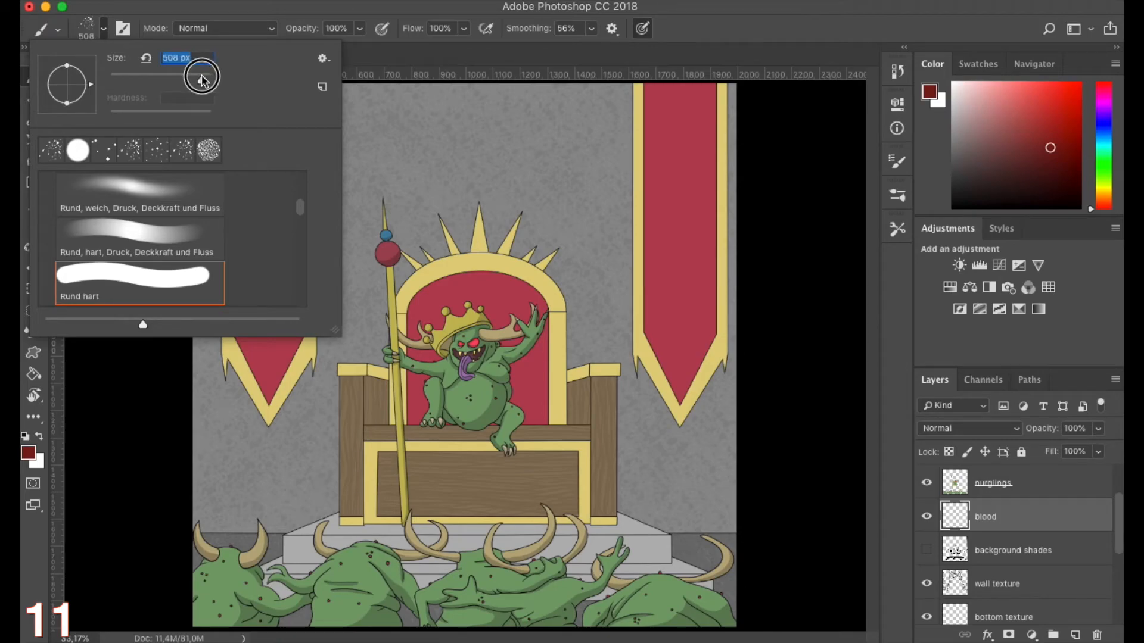
pyautogui.click(249, 12)
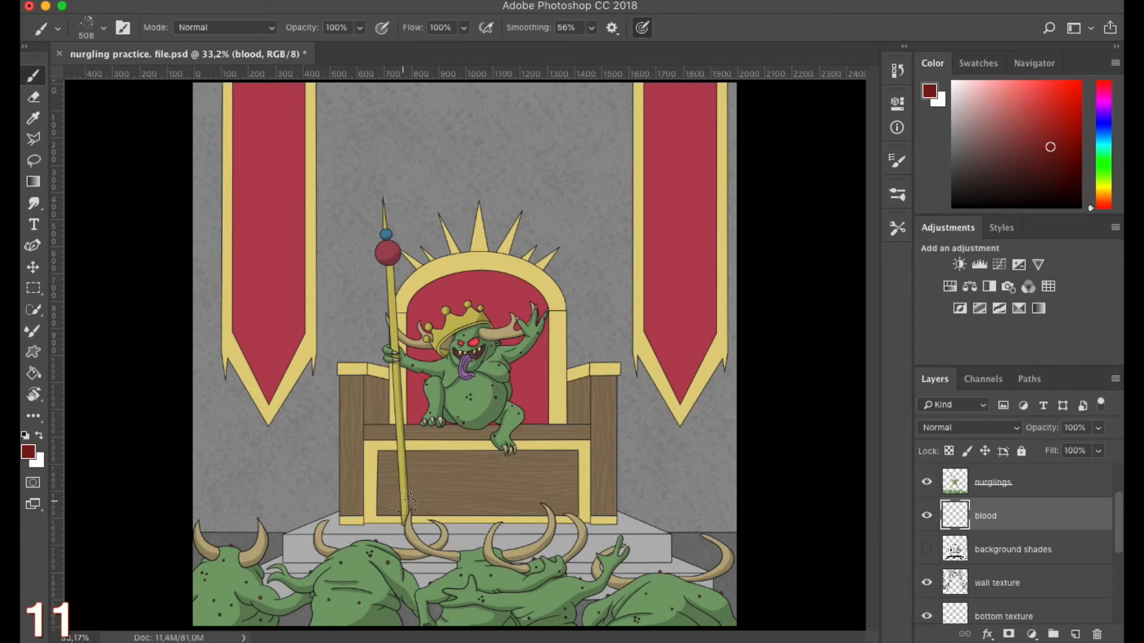
# Splatter large dark red blood drops across the throne, both banners, the steps, the floor and the lower wall on the blood layer
pyautogui.moveTo(389, 505)
pyautogui.mouseDown()
pyautogui.moveTo(388, 470)
pyautogui.moveTo(440, 396)
pyautogui.mouseUp()
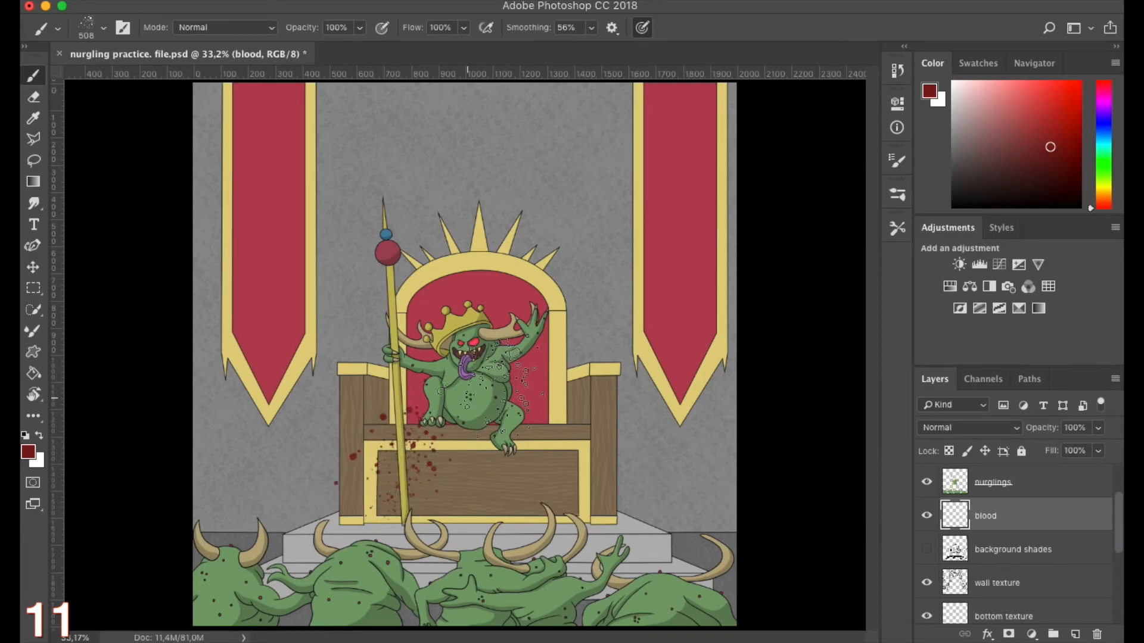
pyautogui.moveTo(516, 315)
pyautogui.mouseDown()
pyautogui.moveTo(539, 411)
pyautogui.moveTo(560, 428)
pyautogui.moveTo(542, 441)
pyautogui.moveTo(712, 405)
pyautogui.moveTo(679, 375)
pyautogui.moveTo(685, 346)
pyautogui.mouseUp()
pyautogui.moveTo(686, 551)
pyautogui.mouseDown()
pyautogui.moveTo(685, 602)
pyautogui.moveTo(402, 552)
pyautogui.mouseUp()
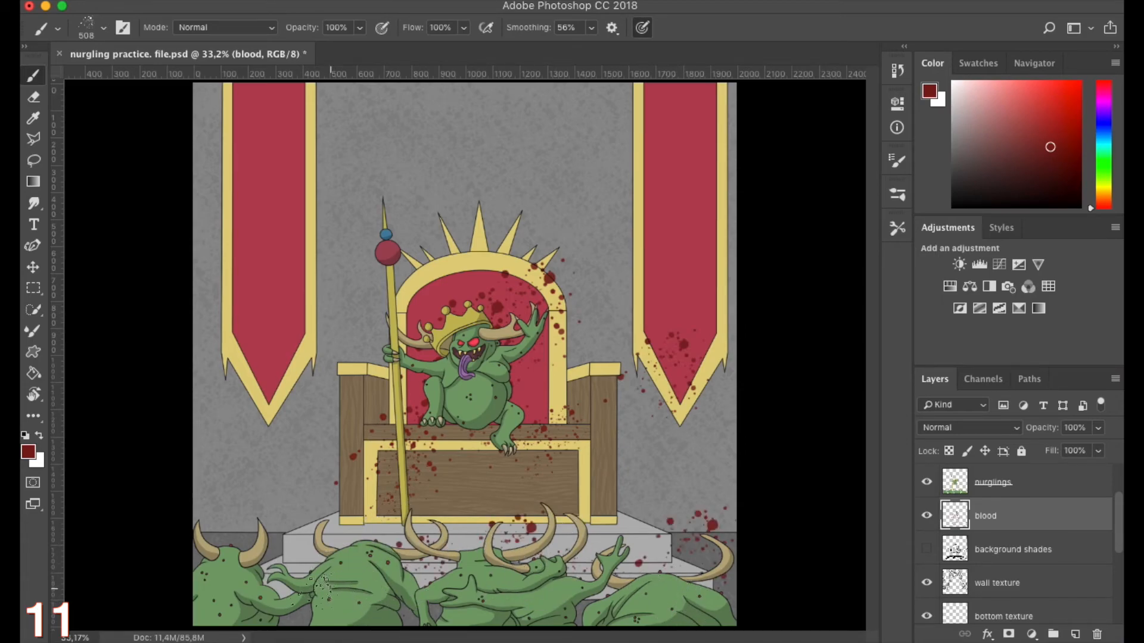
pyautogui.moveTo(199, 575); pyautogui.dragTo(502, 628)
pyautogui.moveTo(247, 387)
pyautogui.mouseDown()
pyautogui.moveTo(131, 155)
pyautogui.moveTo(137, 374)
pyautogui.moveTo(178, 386)
pyautogui.moveTo(196, 451)
pyautogui.moveTo(185, 507)
pyautogui.mouseUp()
pyautogui.click(226, 543)
pyautogui.click(425, 571)
pyautogui.click(601, 547)
pyautogui.moveTo(506, 483); pyautogui.dragTo(421, 471)
pyautogui.click(441, 275)
pyautogui.click(448, 262)
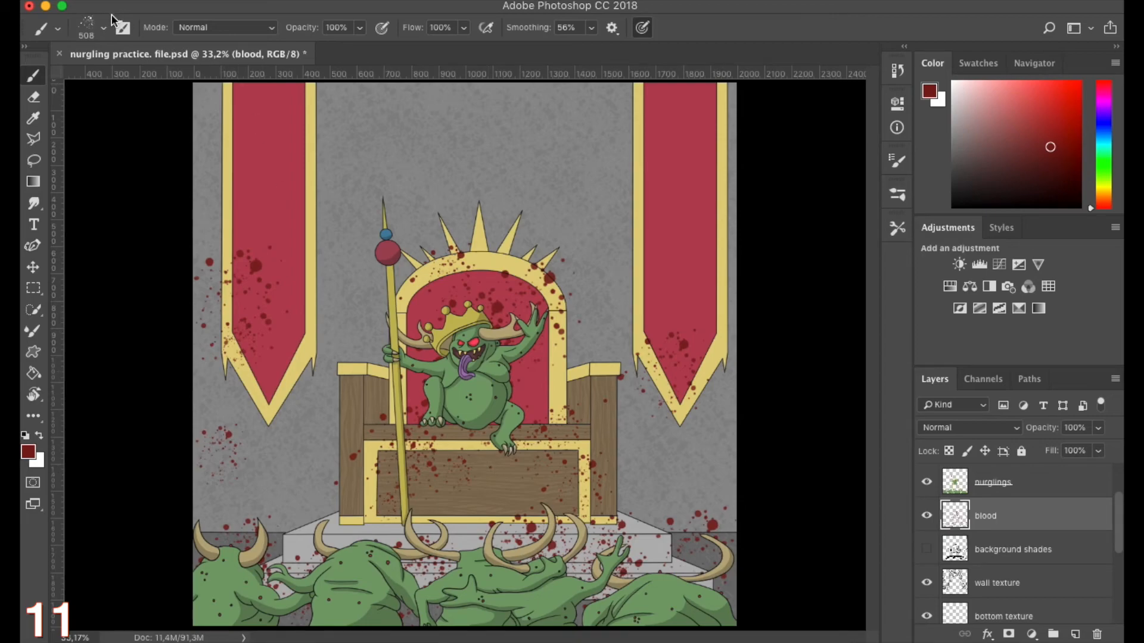
# Reduce the spatter brush to 102 px and add finer blood specks around the left and right banners and adjoining wall
pyautogui.click(99, 35)
pyautogui.moveTo(180, 74); pyautogui.dragTo(162, 77)
pyautogui.click(192, 11)
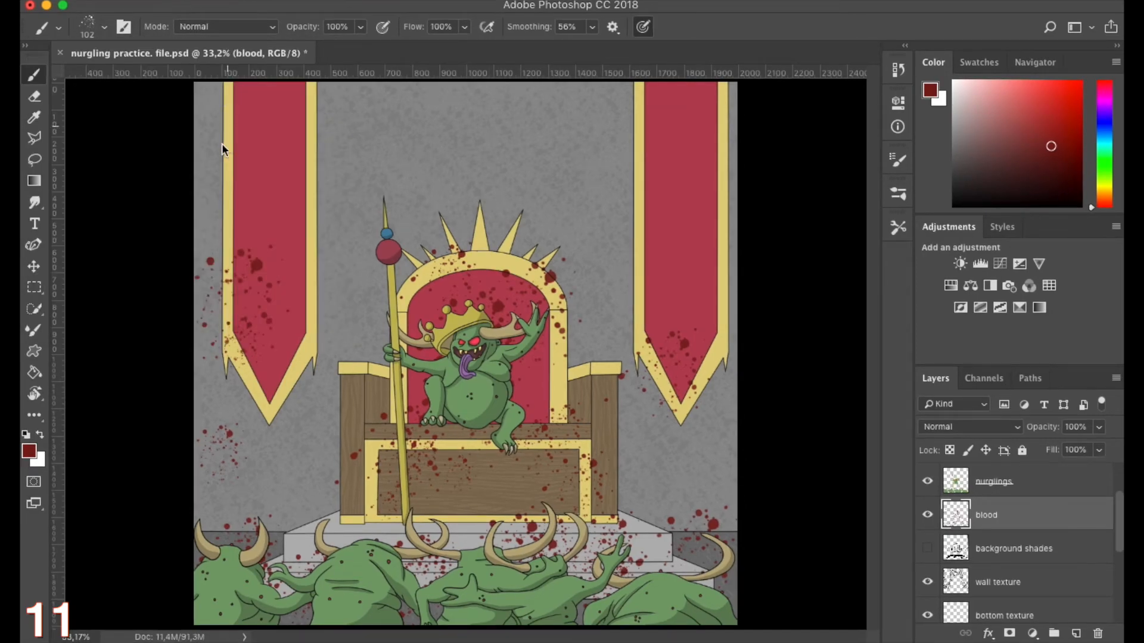
pyautogui.moveTo(248, 277); pyautogui.dragTo(249, 310)
pyautogui.moveTo(230, 418); pyautogui.dragTo(252, 508)
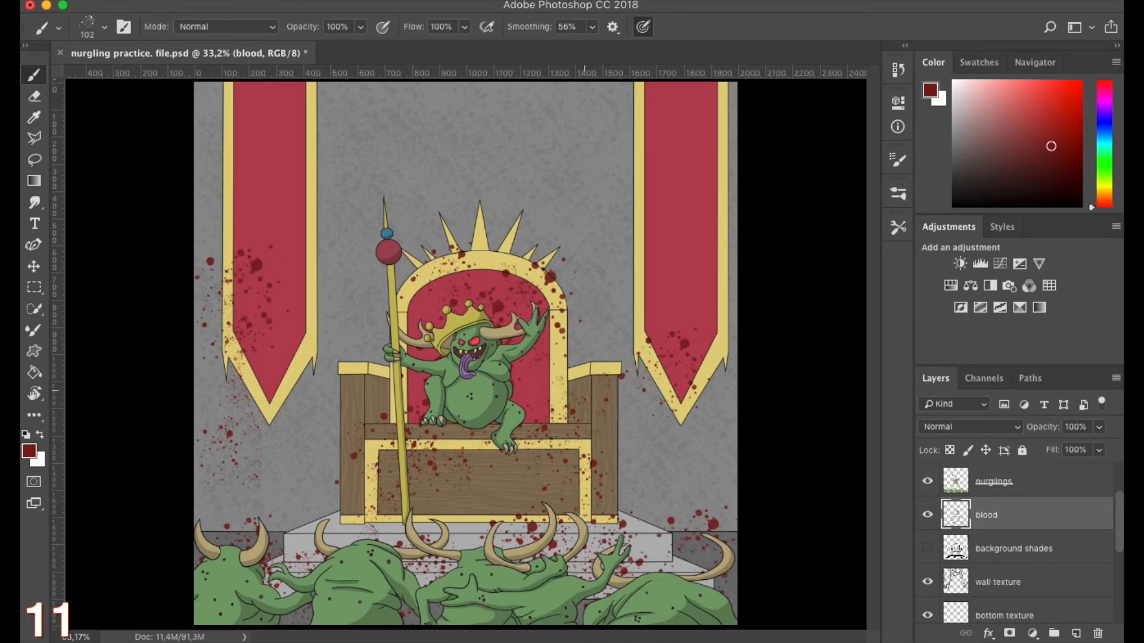
pyautogui.click(670, 396)
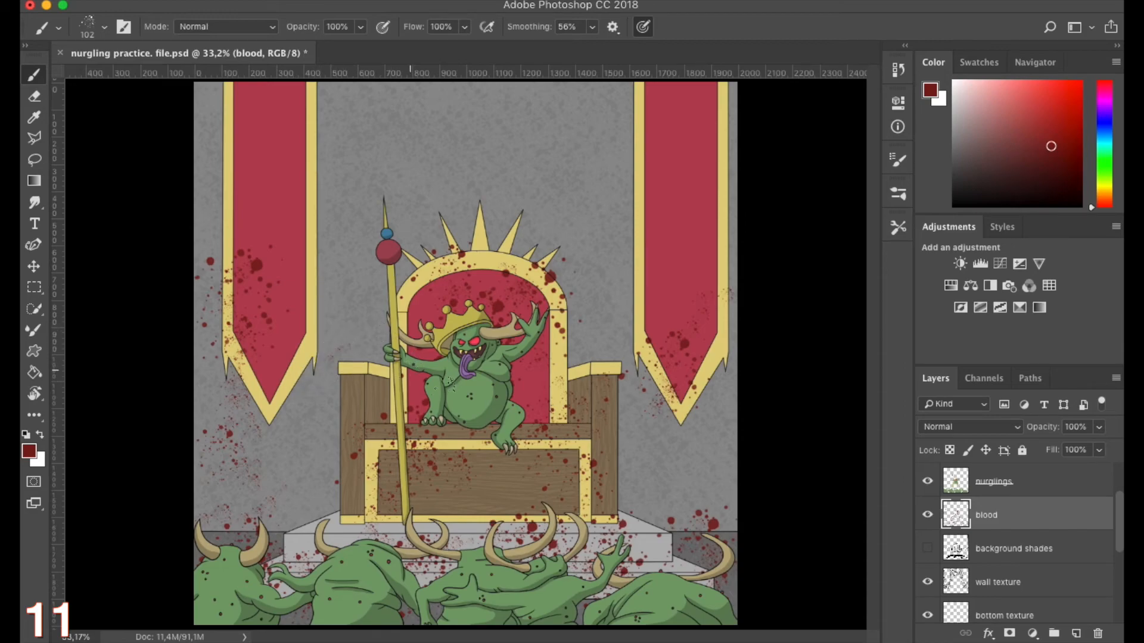
# Erase the stray blood drops on the wall around the spikes of the throne's arch, reducing the eraser to 15 px
pyautogui.scroll(-2, 440, 398)
pyautogui.scroll(5, 441, 350)
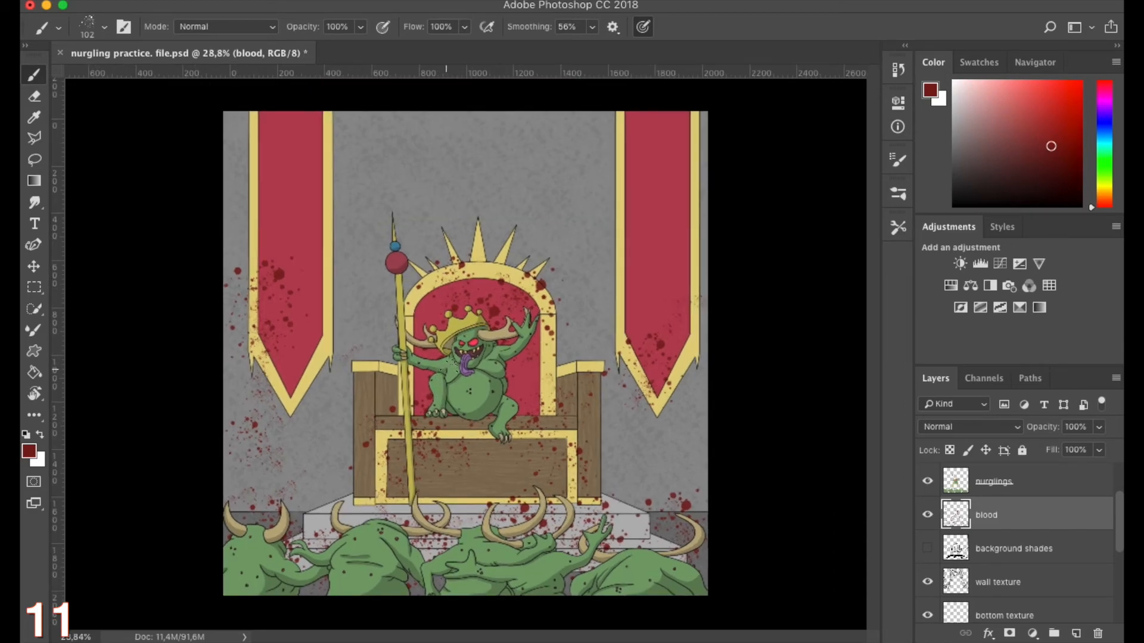
pyautogui.click(34, 96)
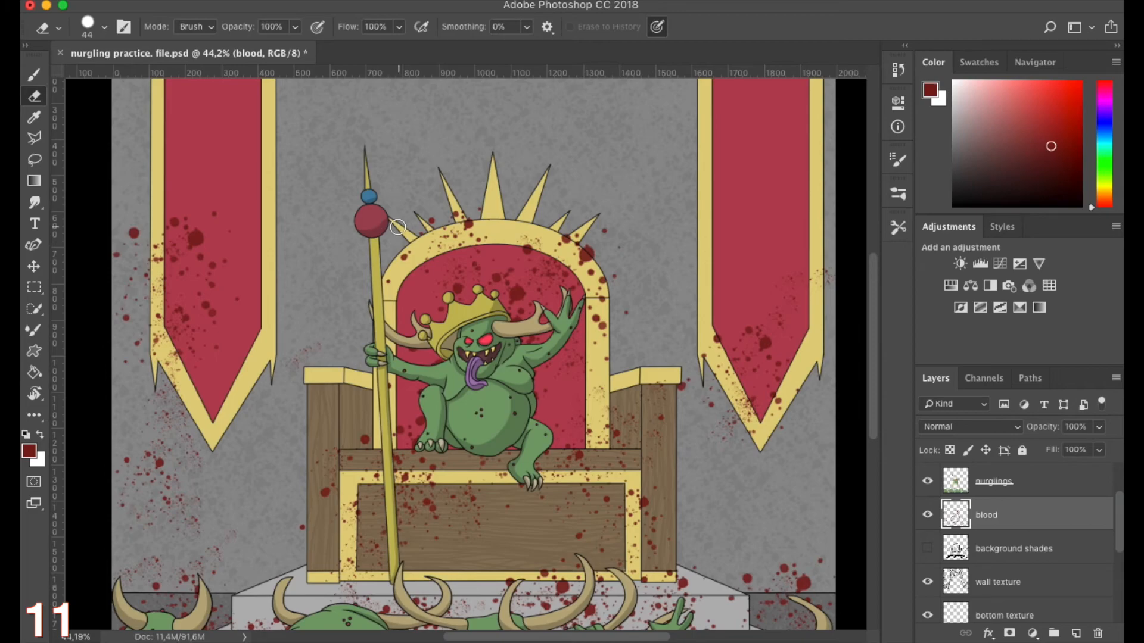
pyautogui.scroll(4, 423, 229)
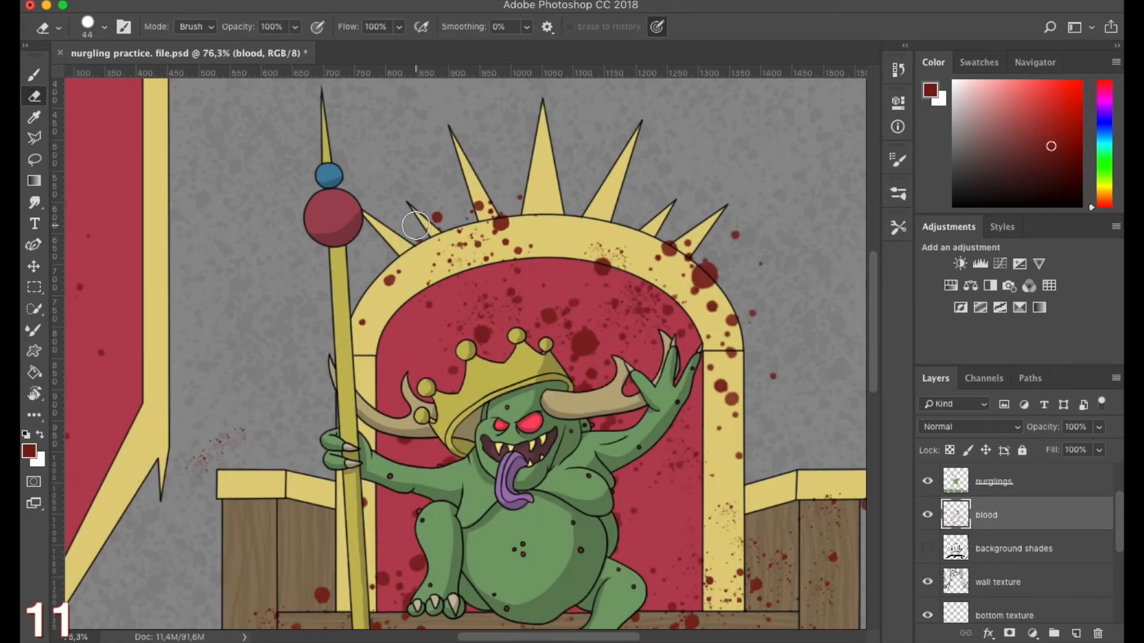
pyautogui.click(410, 235)
pyautogui.moveTo(443, 209); pyautogui.dragTo(461, 209)
pyautogui.press('[')
pyautogui.press('[')
pyautogui.press('[')
pyautogui.press('[')
pyautogui.press('[')
pyautogui.press('[')
pyautogui.click(518, 197)
pyautogui.click(473, 213)
pyautogui.click(439, 229)
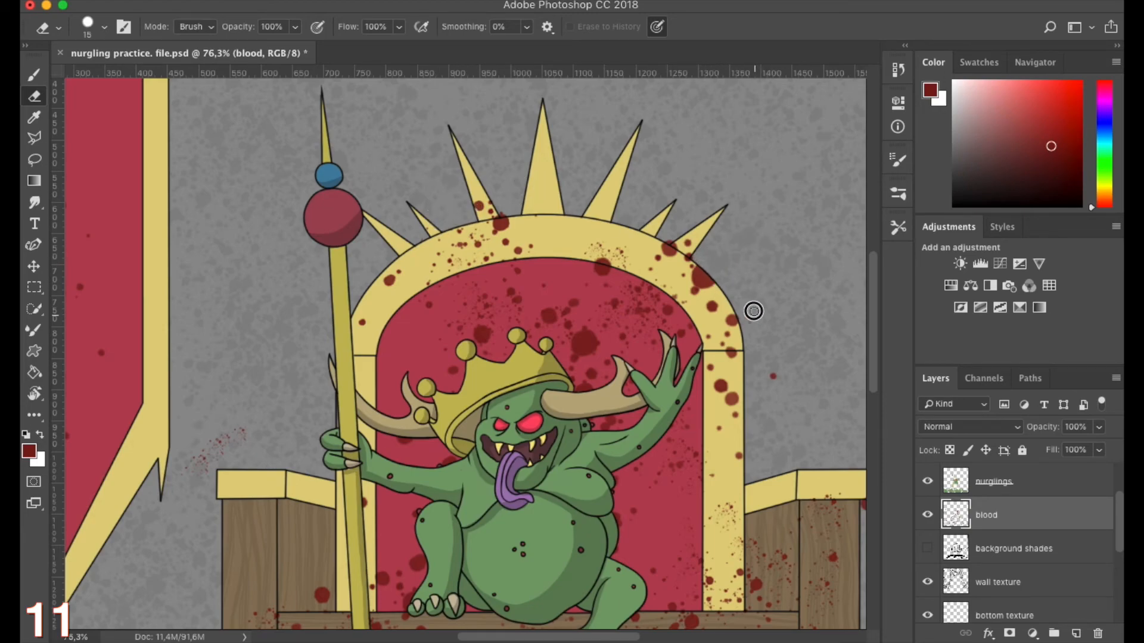
# Erase leftover blood specks on the wall beside the throne and check the cleaned-up splatter around its base
pyautogui.scroll(-2, 799, 508)
pyautogui.moveTo(709, 434); pyautogui.dragTo(485, 332)
pyautogui.scroll(-6, 605, 345)
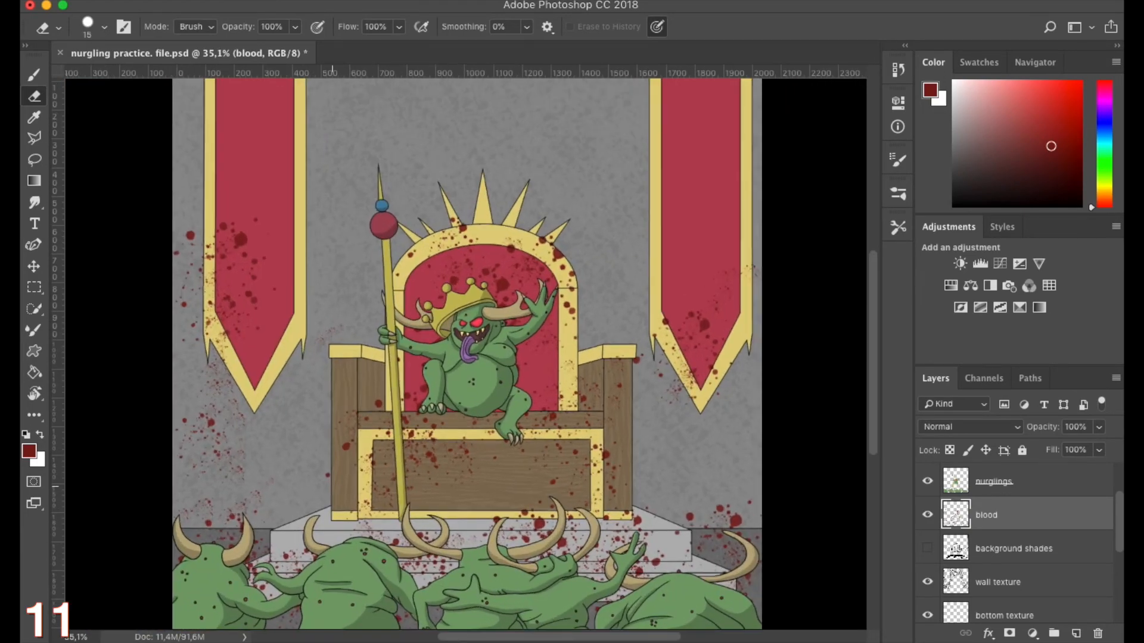
pyautogui.scroll(4, 334, 470)
pyautogui.click(331, 468)
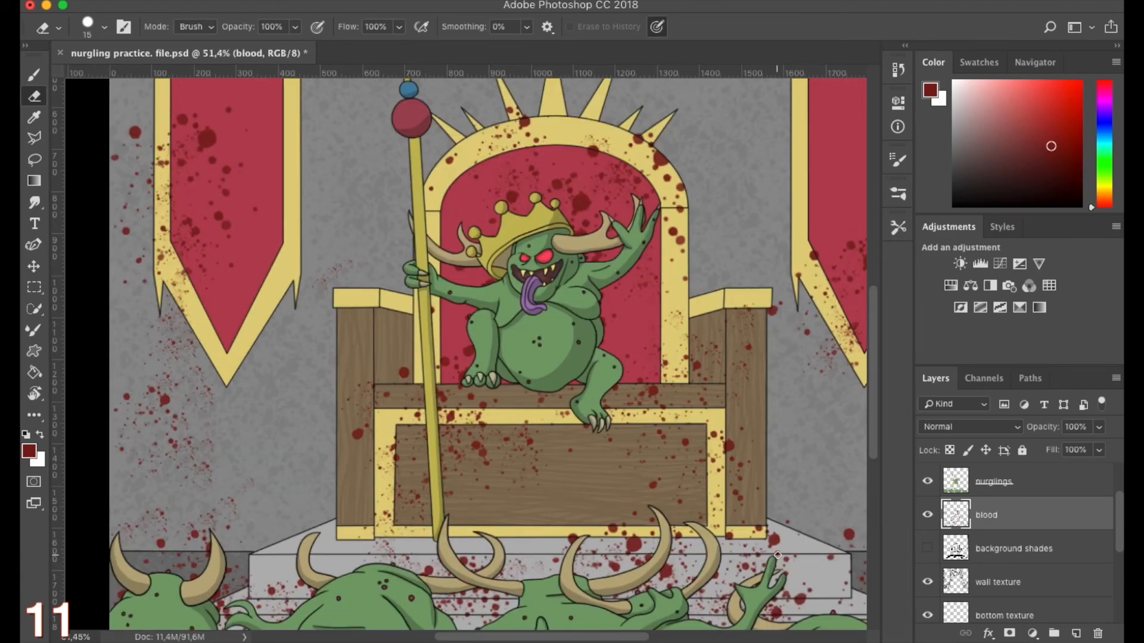
pyautogui.scroll(-2, 778, 555)
pyautogui.scroll(-1, 733, 550)
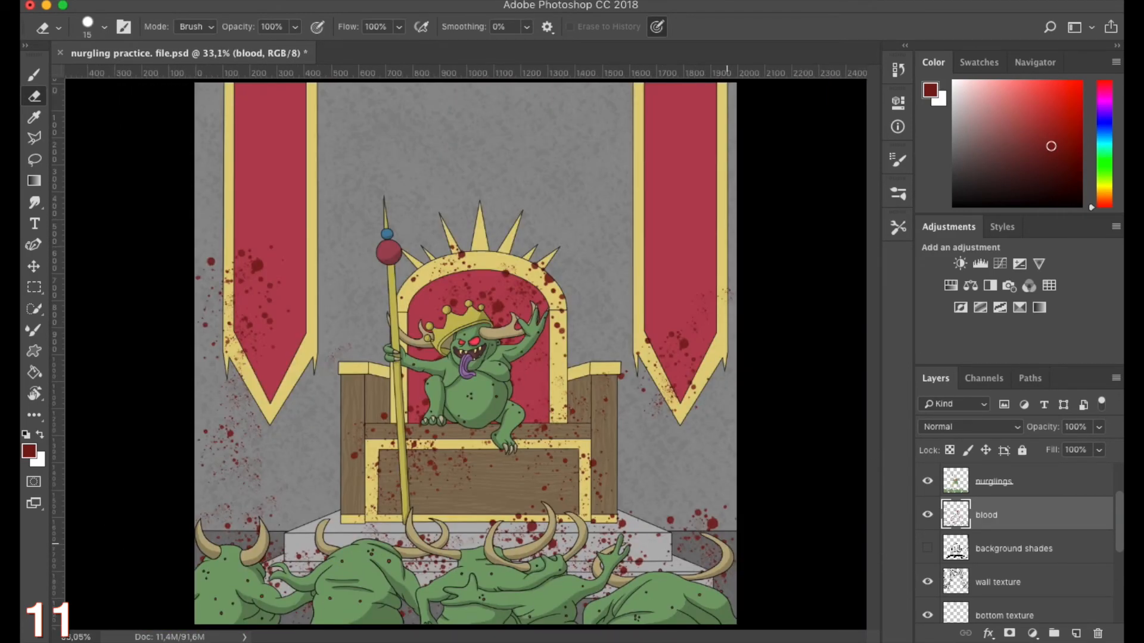
pyautogui.scroll(1, 627, 503)
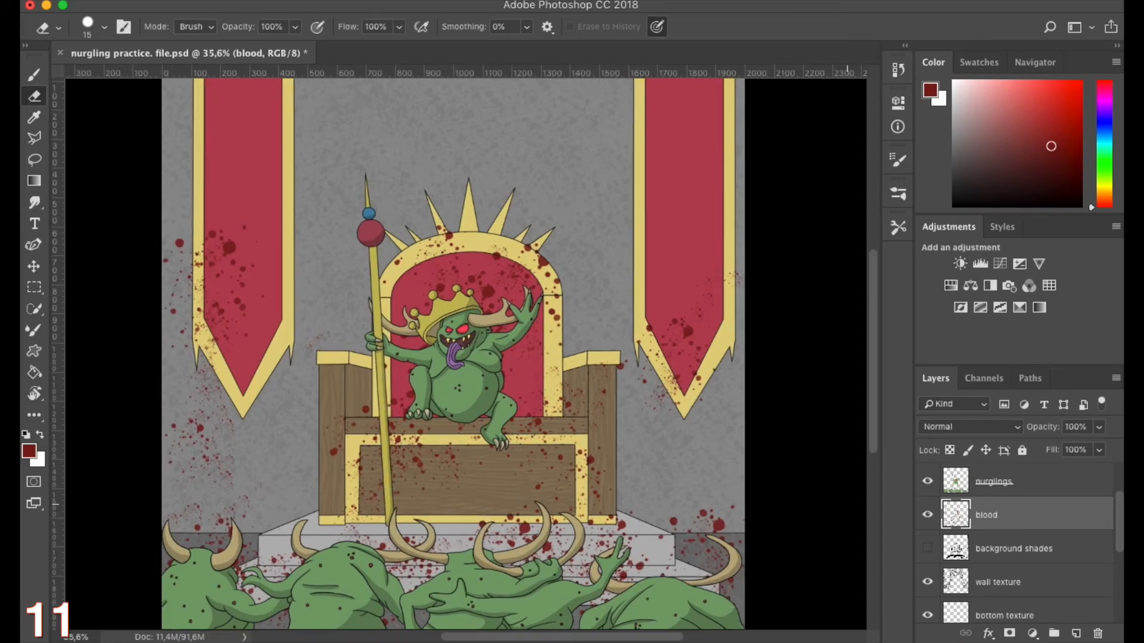
# Lower the blood layer's opacity to 85% and make the background shades layer visible
pyautogui.click(1101, 431)
pyautogui.moveTo(1099, 448); pyautogui.dragTo(1087, 451)
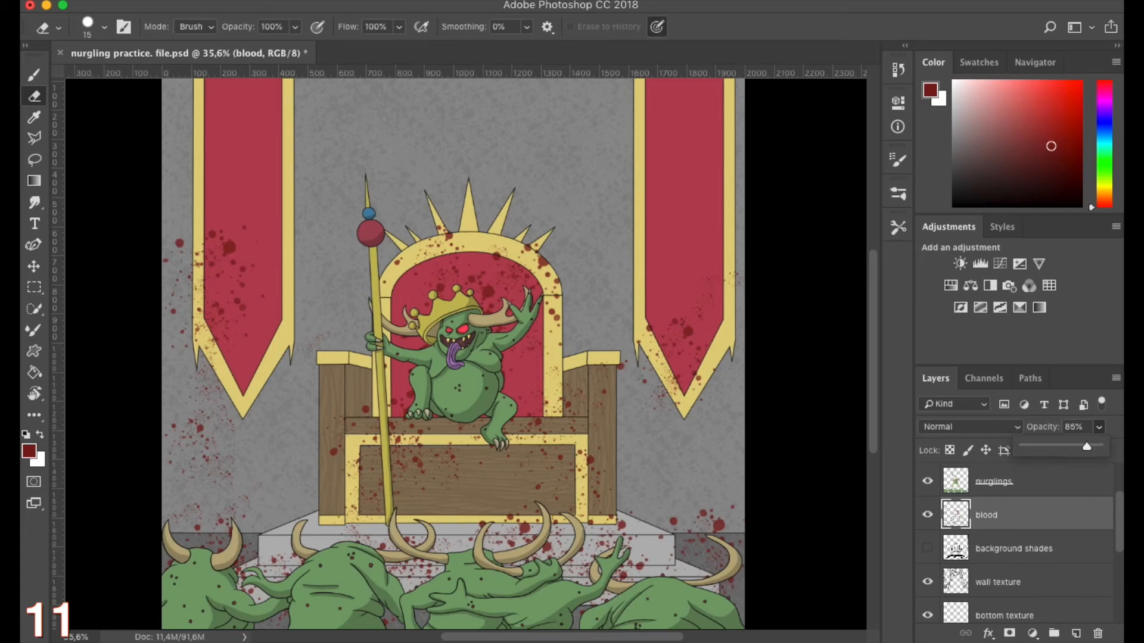
pyautogui.scroll(-3, 506, 452)
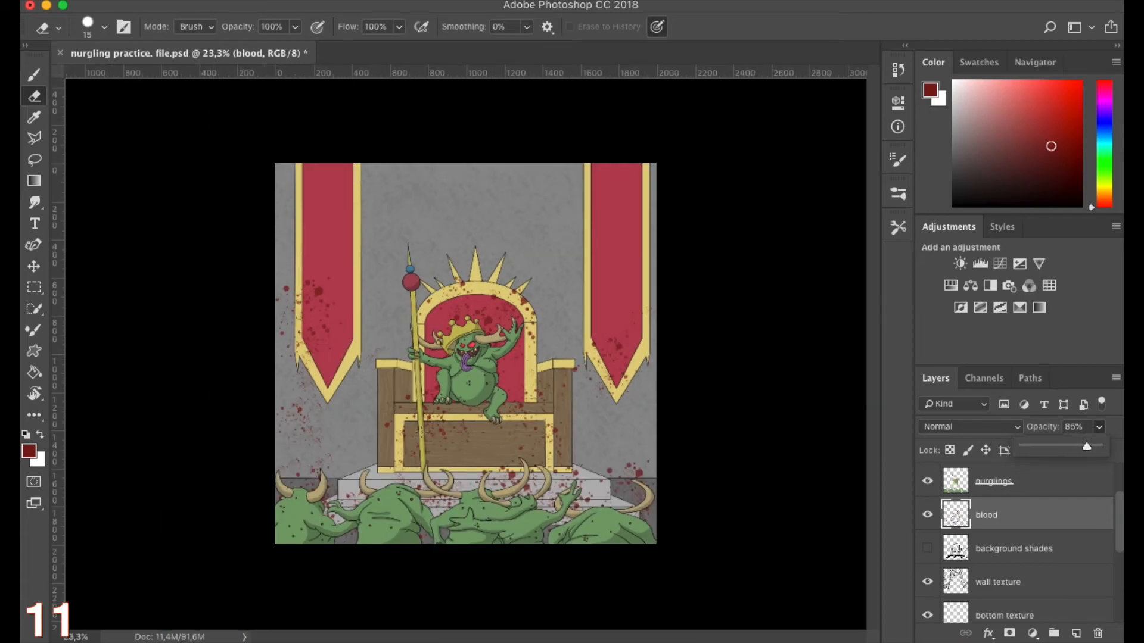
pyautogui.scroll(3, 420, 432)
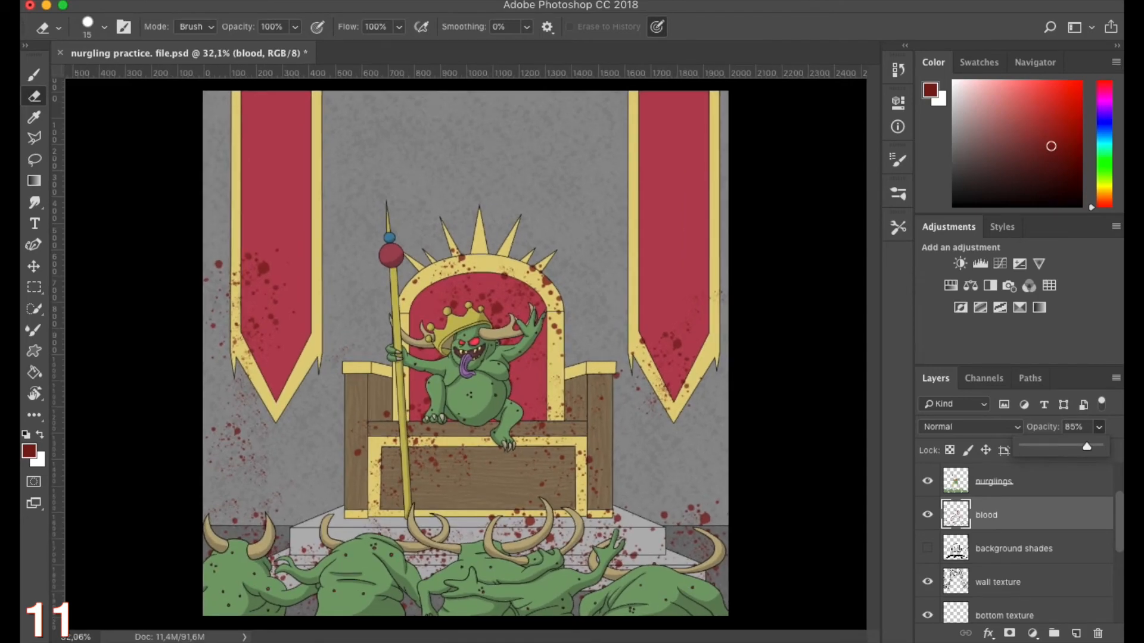
pyautogui.scroll(1, 460, 358)
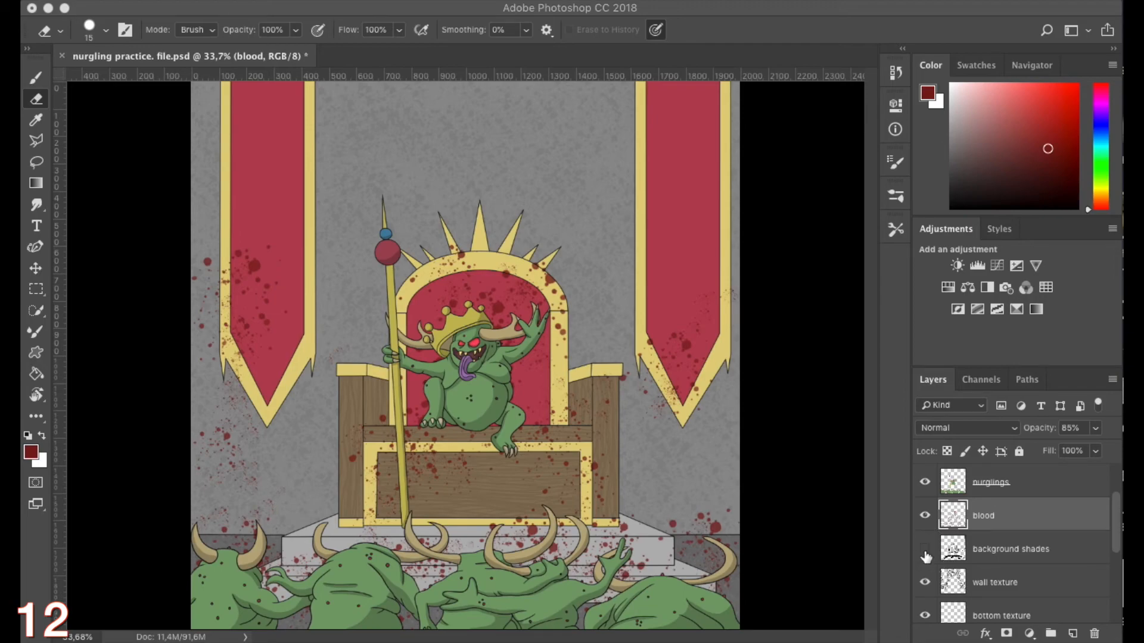
pyautogui.click(926, 551)
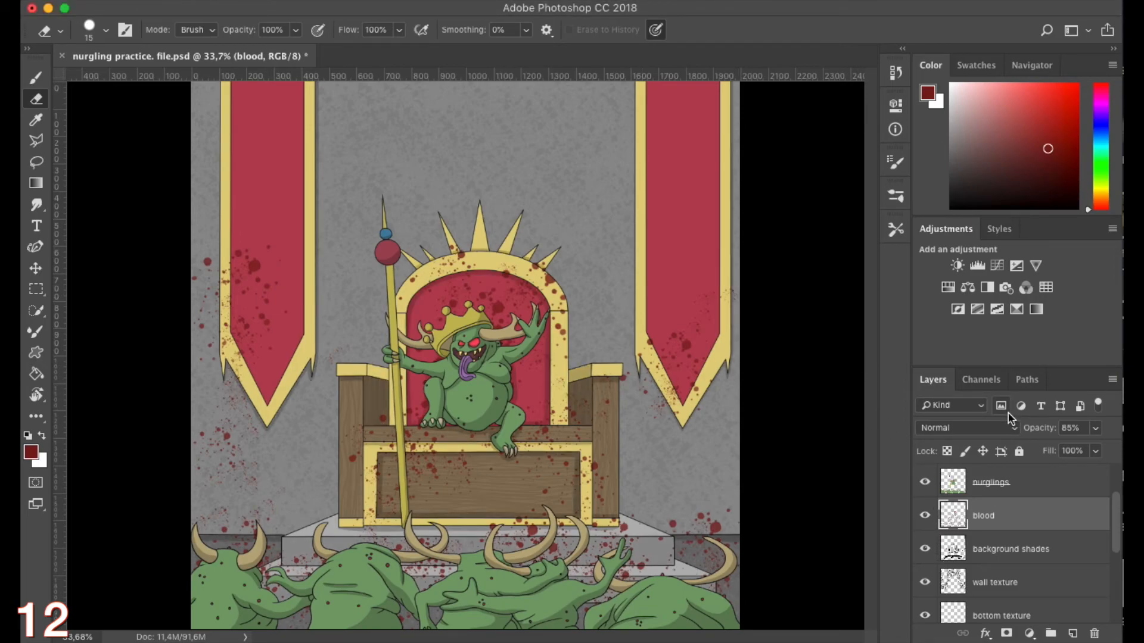
# Choose the hard round brush Rund hart and pure white as the painting colour
pyautogui.click(35, 78)
pyautogui.click(105, 31)
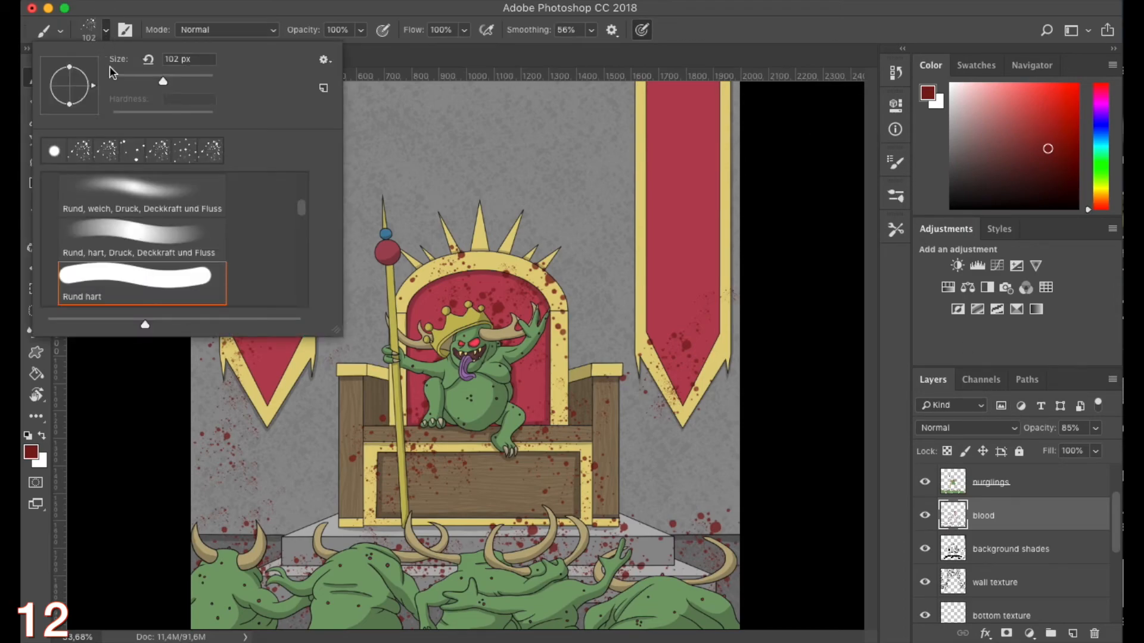
pyautogui.click(146, 281)
pyautogui.click(344, 12)
pyautogui.click(951, 84)
# Add a new layer named lights above the lines layer
pyautogui.moveTo(1116, 527); pyautogui.dragTo(1114, 491)
pyautogui.click(992, 483)
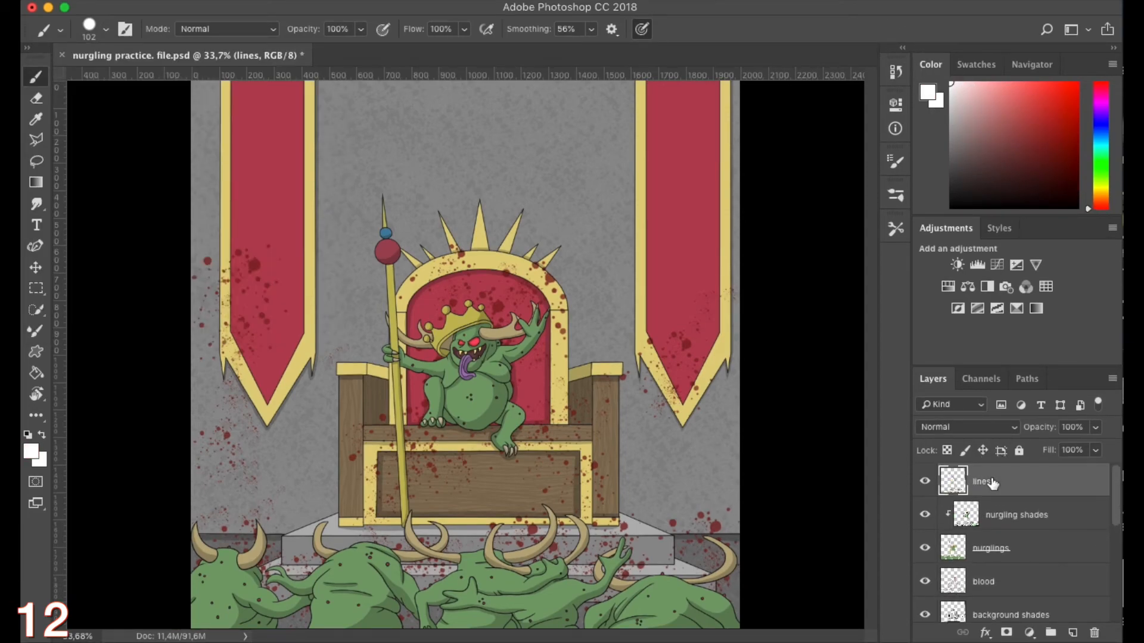
pyautogui.click(1073, 633)
pyautogui.doubleClick(989, 481)
pyautogui.press('Return')
# Reduce the brush to 8 px and paint curved white highlights on the upper-left edges of the staff's red and blue spheres
pyautogui.scroll(6, 363, 240)
pyautogui.press('[')
pyautogui.press('[')
pyautogui.press('[')
pyautogui.press('[')
pyautogui.press('[')
pyautogui.press('[')
pyautogui.press('[')
pyautogui.press('[')
pyautogui.press('[')
pyautogui.press('[')
pyautogui.press('[')
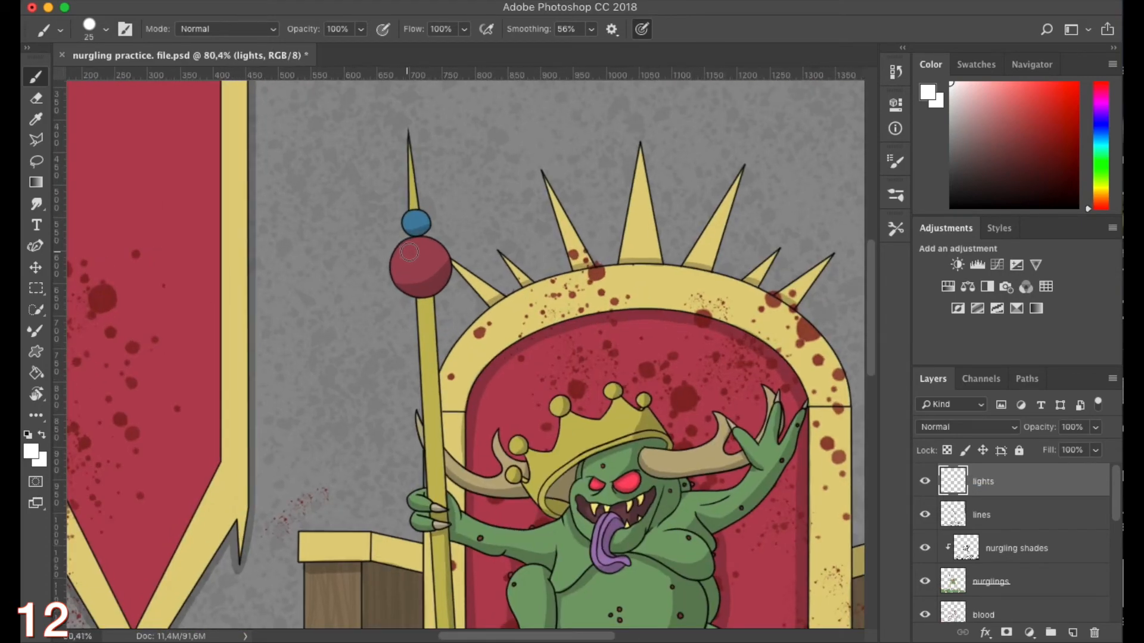
pyautogui.scroll(5, 409, 253)
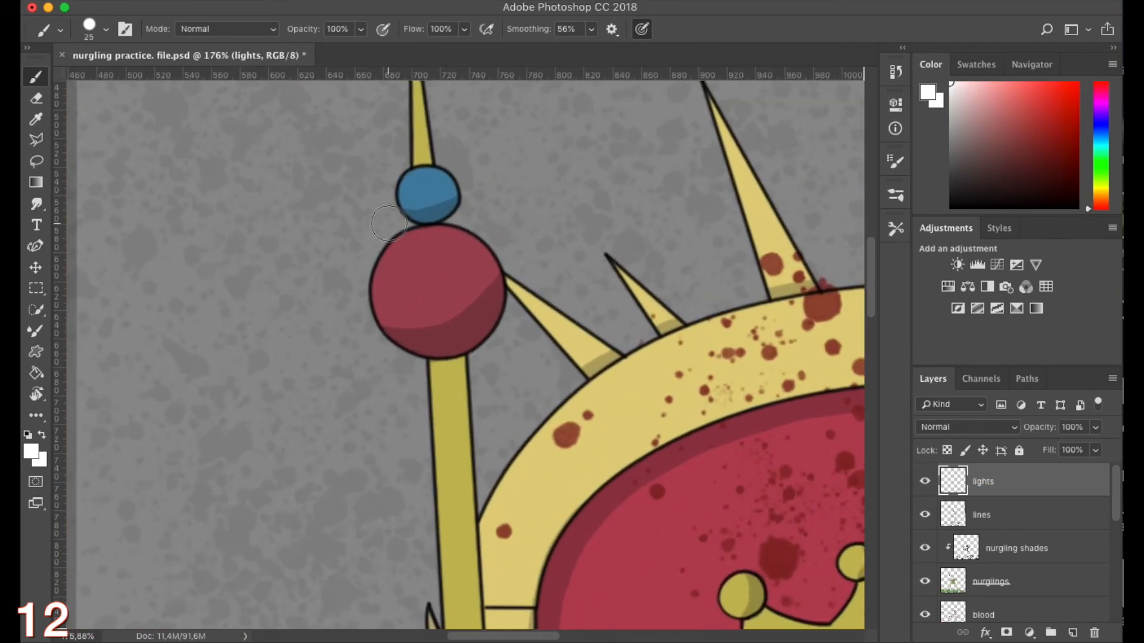
pyautogui.press('[')
pyautogui.press('[')
pyautogui.press('[')
pyautogui.press('[')
pyautogui.moveTo(376, 279)
pyautogui.mouseDown()
pyautogui.moveTo(396, 235)
pyautogui.moveTo(420, 224)
pyautogui.mouseUp()
pyautogui.moveTo(401, 186); pyautogui.dragTo(431, 161)
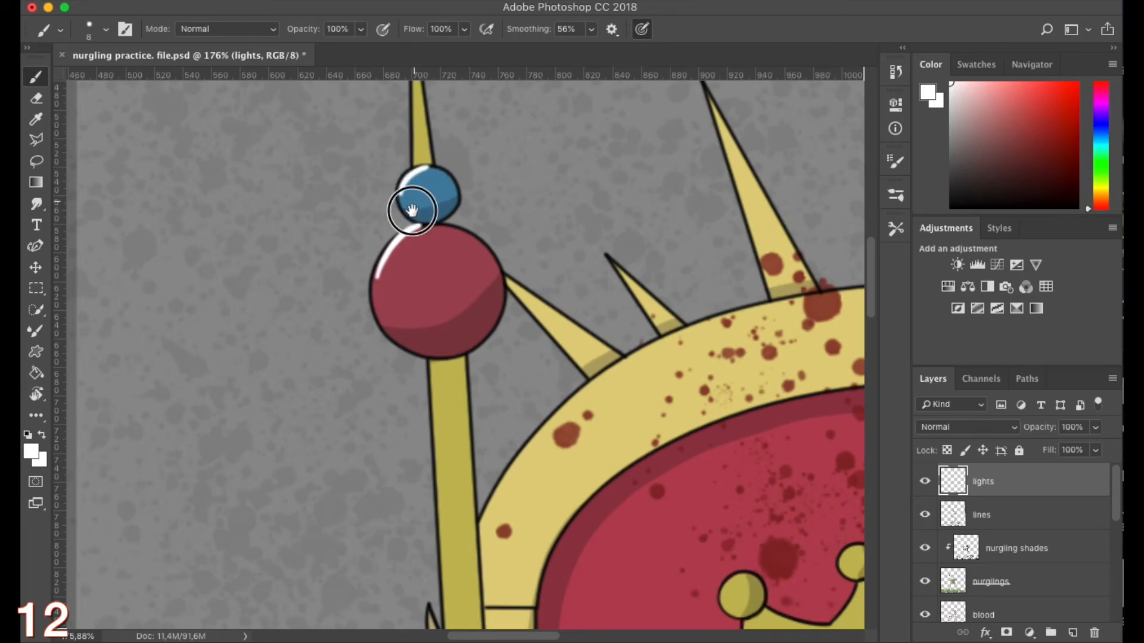
# Paint thin white highlights on the seated nurgling's crown, horns, tongue and claws
pyautogui.scroll(5, 394, 174)
pyautogui.hscroll(2, 393, 174)
pyautogui.moveTo(677, 459); pyautogui.dragTo(375, 97)
pyautogui.moveTo(384, 345)
pyautogui.mouseDown()
pyautogui.moveTo(416, 223)
pyautogui.moveTo(407, 248)
pyautogui.mouseUp()
pyautogui.moveTo(329, 307); pyautogui.dragTo(320, 338)
pyautogui.moveTo(318, 376); pyautogui.dragTo(312, 404)
pyautogui.moveTo(539, 191); pyautogui.dragTo(526, 223)
pyautogui.moveTo(608, 210); pyautogui.dragTo(600, 225)
pyautogui.moveTo(483, 302); pyautogui.dragTo(487, 258)
pyautogui.moveTo(435, 228); pyautogui.dragTo(427, 294)
pyautogui.moveTo(548, 186); pyautogui.dragTo(530, 217)
pyautogui.moveTo(357, 302); pyautogui.dragTo(364, 345)
pyautogui.moveTo(293, 251); pyautogui.dragTo(287, 288)
pyautogui.moveTo(116, 205); pyautogui.dragTo(129, 264)
# Paint thin white highlights along the horns of the nurglings in the foreground, redoing one unsatisfactory stroke
pyautogui.moveTo(652, 289)
pyautogui.mouseDown()
pyautogui.moveTo(442, 260)
pyautogui.moveTo(559, 239)
pyautogui.moveTo(559, 180)
pyautogui.mouseUp()
pyautogui.moveTo(671, 123); pyautogui.dragTo(646, 245)
pyautogui.press('alt+super+y')
pyautogui.moveTo(670, 123); pyautogui.dragTo(653, 239)
pyautogui.moveTo(491, 312); pyautogui.dragTo(649, 123)
pyautogui.moveTo(477, 216)
pyautogui.mouseDown()
pyautogui.moveTo(447, 303)
pyautogui.moveTo(462, 280)
pyautogui.moveTo(461, 305)
pyautogui.mouseUp()
pyautogui.moveTo(387, 310); pyautogui.dragTo(521, 114)
pyautogui.moveTo(220, 405); pyautogui.dragTo(475, 199)
pyautogui.moveTo(475, 239); pyautogui.dragTo(426, 242)
pyautogui.moveTo(468, 333)
pyautogui.mouseDown()
pyautogui.moveTo(492, 253)
pyautogui.moveTo(682, 98)
pyautogui.mouseUp()
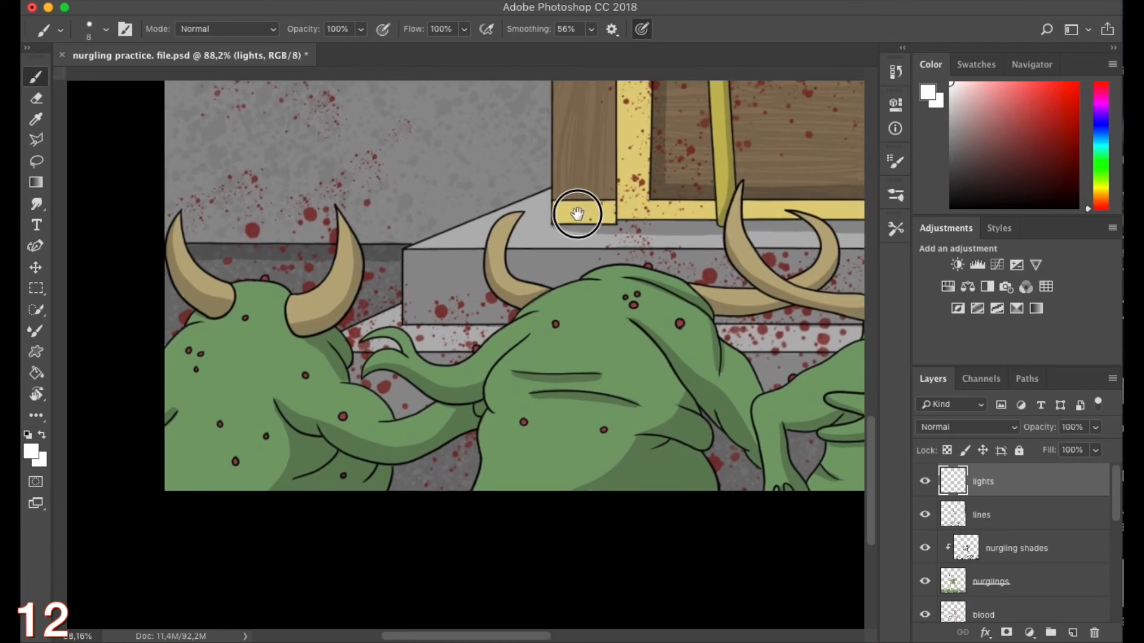
pyautogui.moveTo(582, 214); pyautogui.dragTo(506, 471)
pyautogui.moveTo(511, 197); pyautogui.dragTo(404, 461)
pyautogui.moveTo(538, 243); pyautogui.dragTo(517, 244)
pyautogui.moveTo(609, 266); pyautogui.dragTo(476, 370)
# Lower the opacity of the lights layer so the highlights look subtle
pyautogui.click(1096, 427)
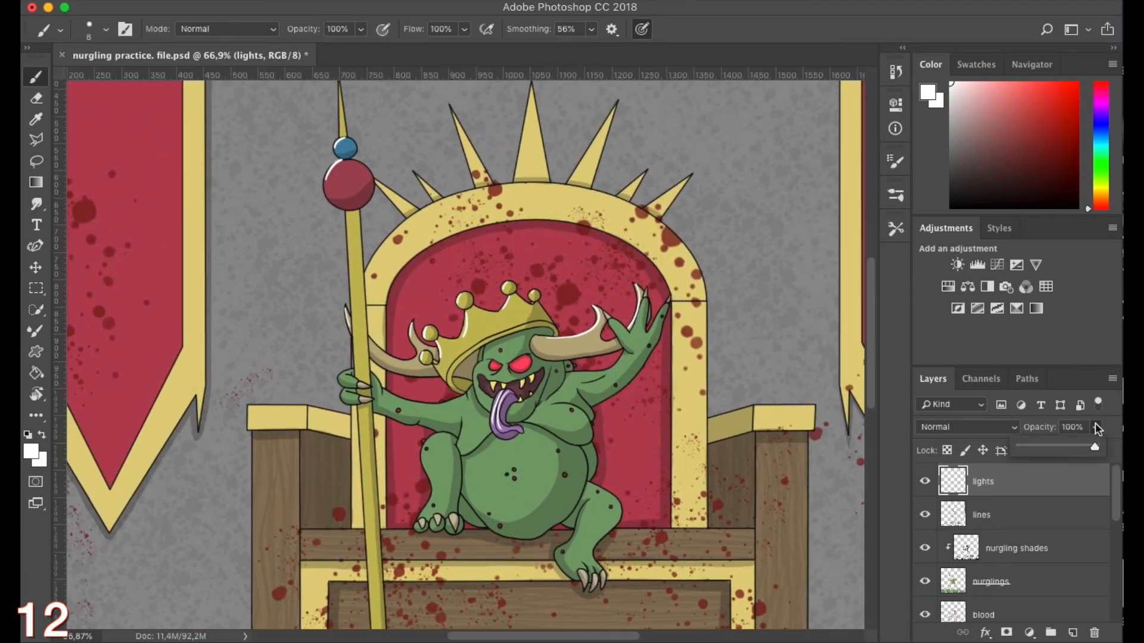
pyautogui.moveTo(1047, 448); pyautogui.dragTo(1040, 450)
pyautogui.moveTo(1039, 451); pyautogui.dragTo(1039, 451)
# Add a new layer named eyes light above the lights layer
pyautogui.click(1072, 633)
pyautogui.doubleClick(989, 482)
pyautogui.write('eye')
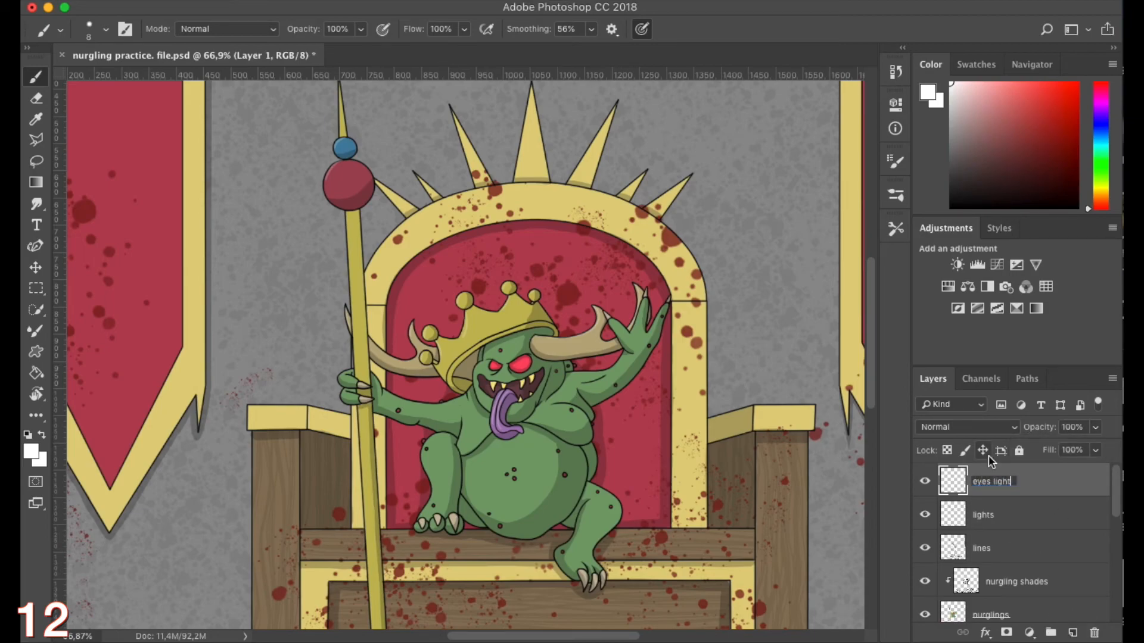
pyautogui.write('s light')
pyautogui.press('Return')
# Choose a fully saturated bright red and the soft round brush Rund weich at 59 px
pyautogui.moveTo(1067, 98); pyautogui.dragTo(1080, 82)
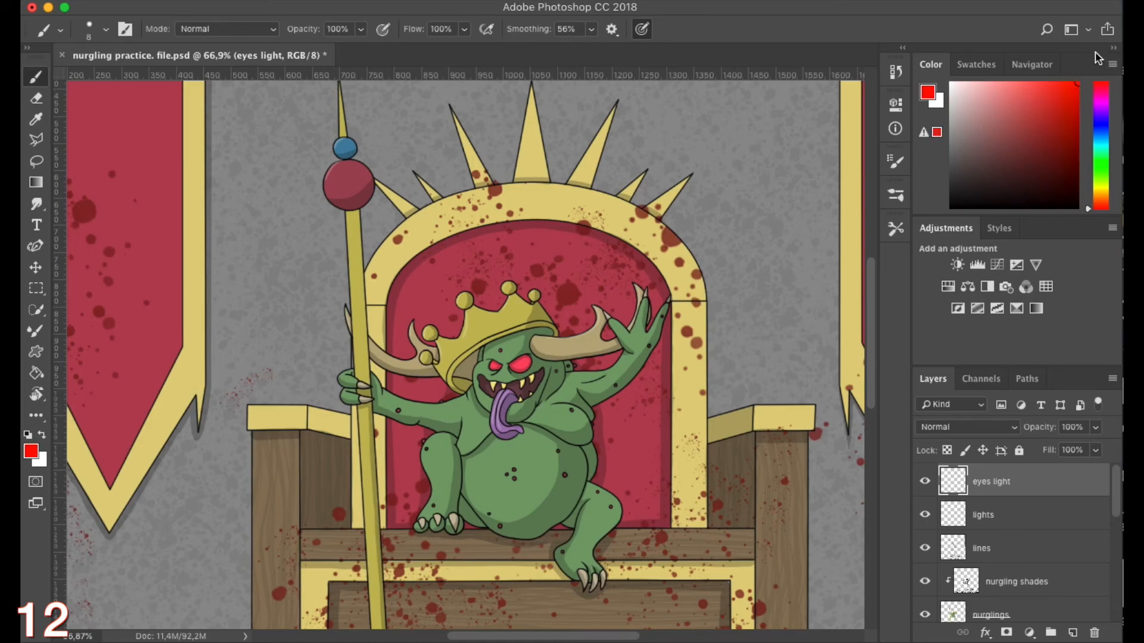
pyautogui.click(106, 29)
pyautogui.moveTo(299, 217); pyautogui.dragTo(300, 184)
pyautogui.moveTo(118, 83)
pyautogui.mouseDown()
pyautogui.moveTo(178, 78)
pyautogui.moveTo(144, 77)
pyautogui.mouseUp()
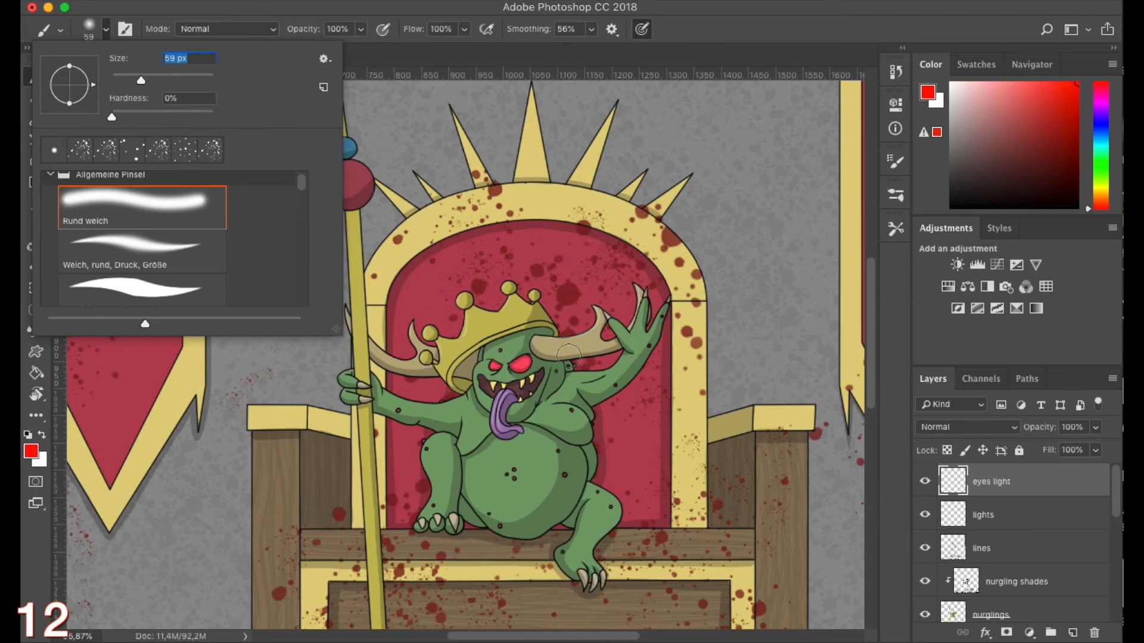
pyautogui.click(395, 6)
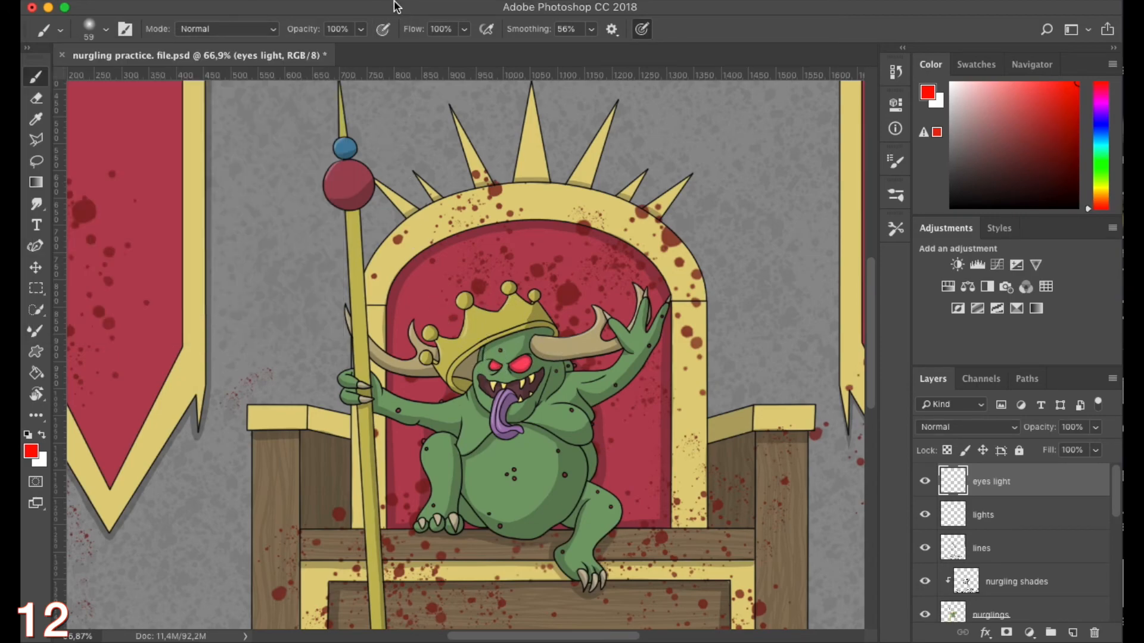
# Set the brush opacity to 19% and its flow to 18%
pyautogui.click(360, 29)
pyautogui.moveTo(344, 55); pyautogui.dragTo(310, 49)
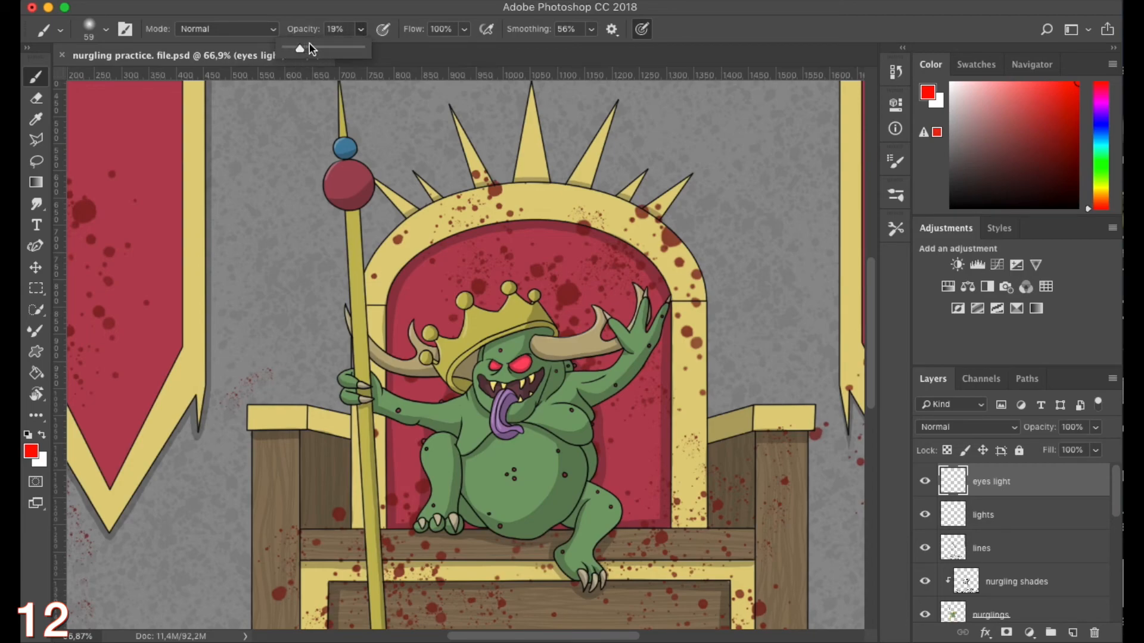
pyautogui.click(464, 29)
pyautogui.moveTo(446, 46); pyautogui.dragTo(402, 48)
pyautogui.moveTo(396, 7); pyautogui.dragTo(394, 3)
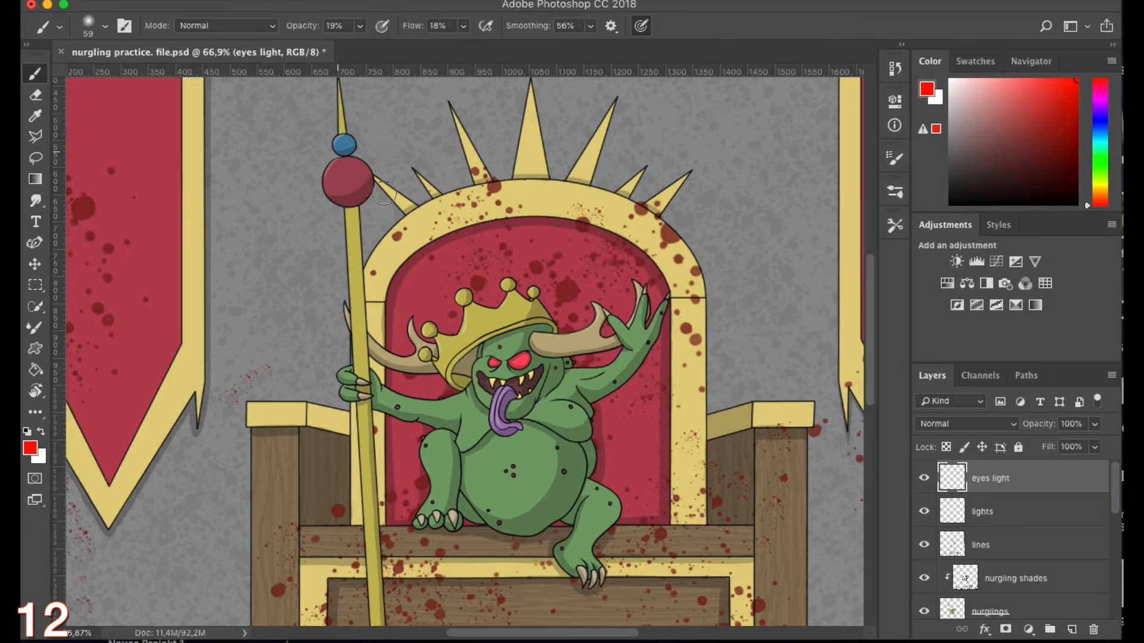
# Paint a soft red glow over both of the seated nurgling's eyes and onto the surrounding face and horn
pyautogui.scroll(6, 518, 384)
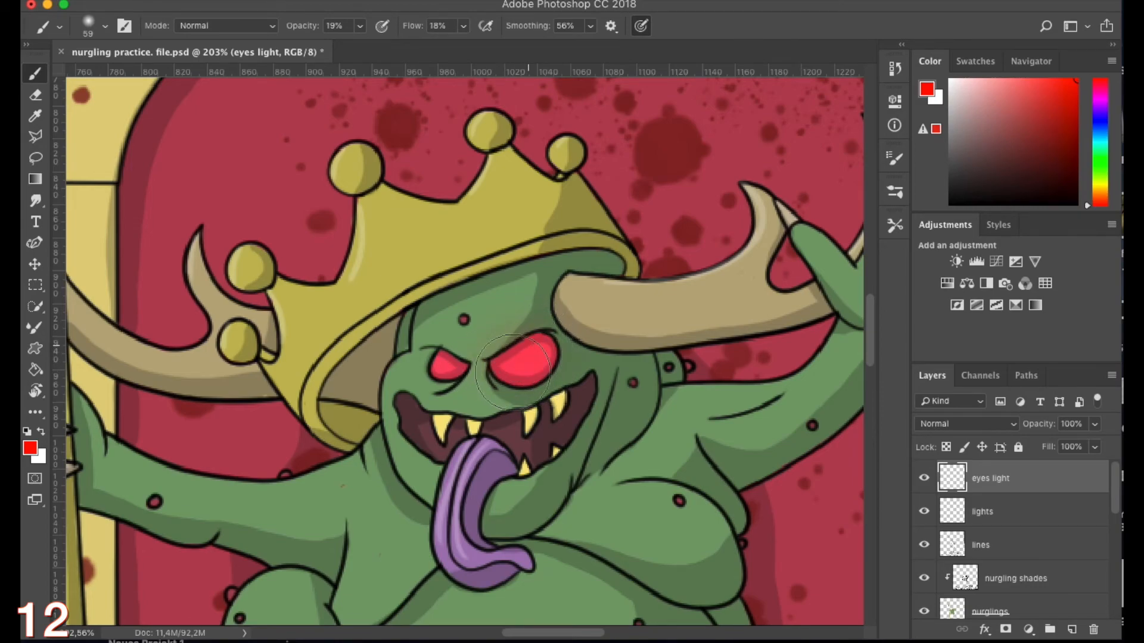
pyautogui.moveTo(534, 354)
pyautogui.mouseDown()
pyautogui.moveTo(510, 363)
pyautogui.moveTo(545, 357)
pyautogui.moveTo(544, 370)
pyautogui.moveTo(508, 383)
pyautogui.mouseUp()
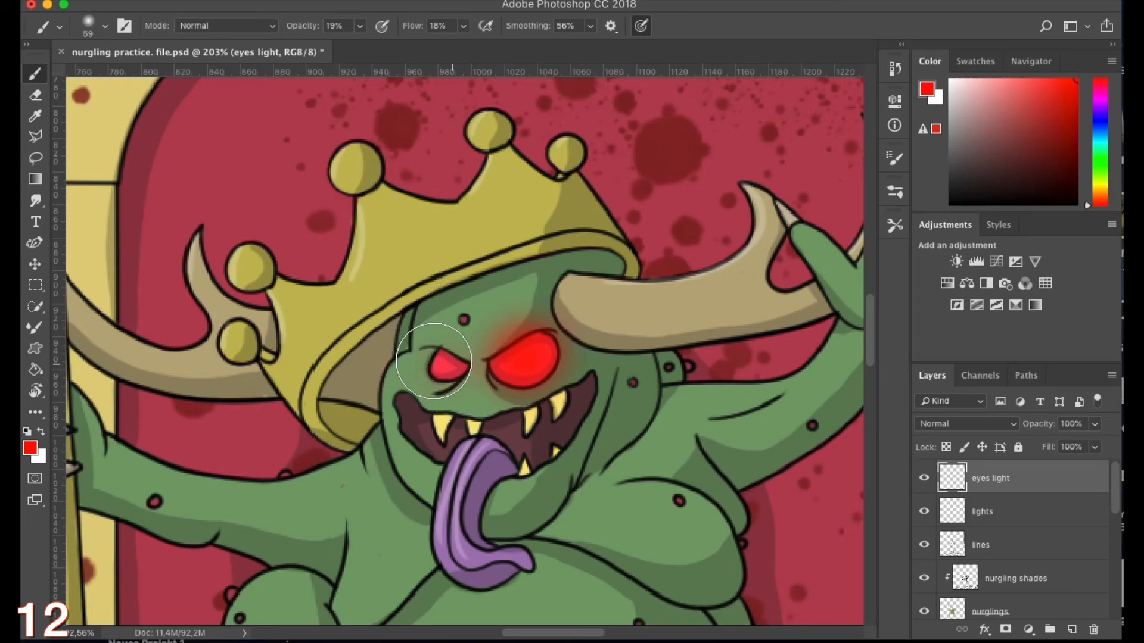
pyautogui.moveTo(431, 357); pyautogui.dragTo(493, 301)
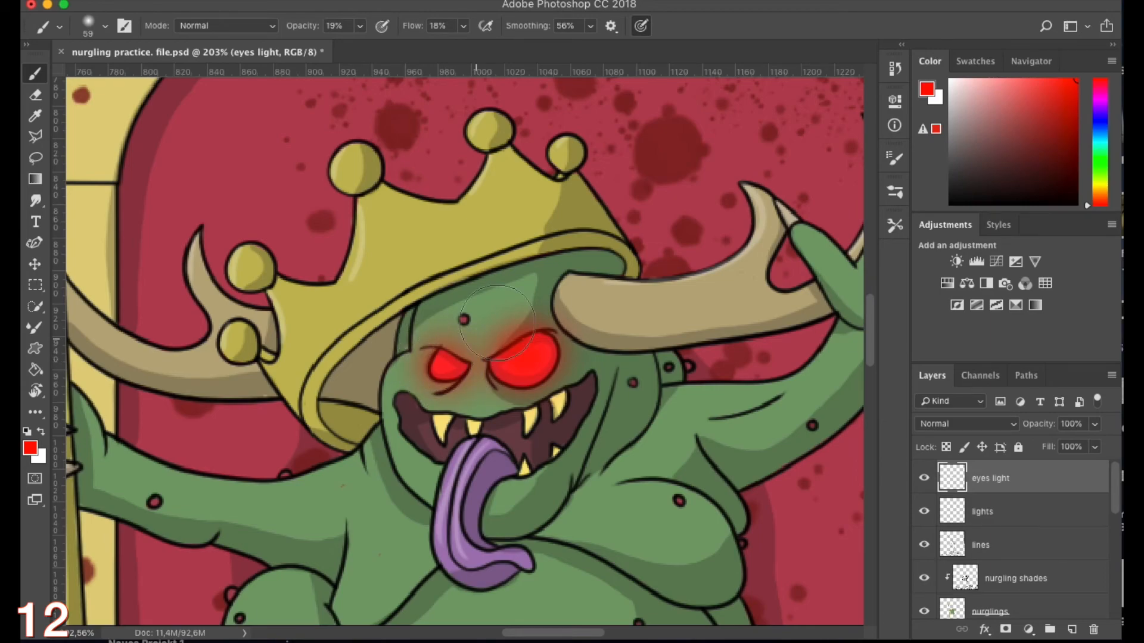
# Dab soft white light into the centres of both glowing eyes with a 30 px brush and review the whole illustration
pyautogui.click(974, 106)
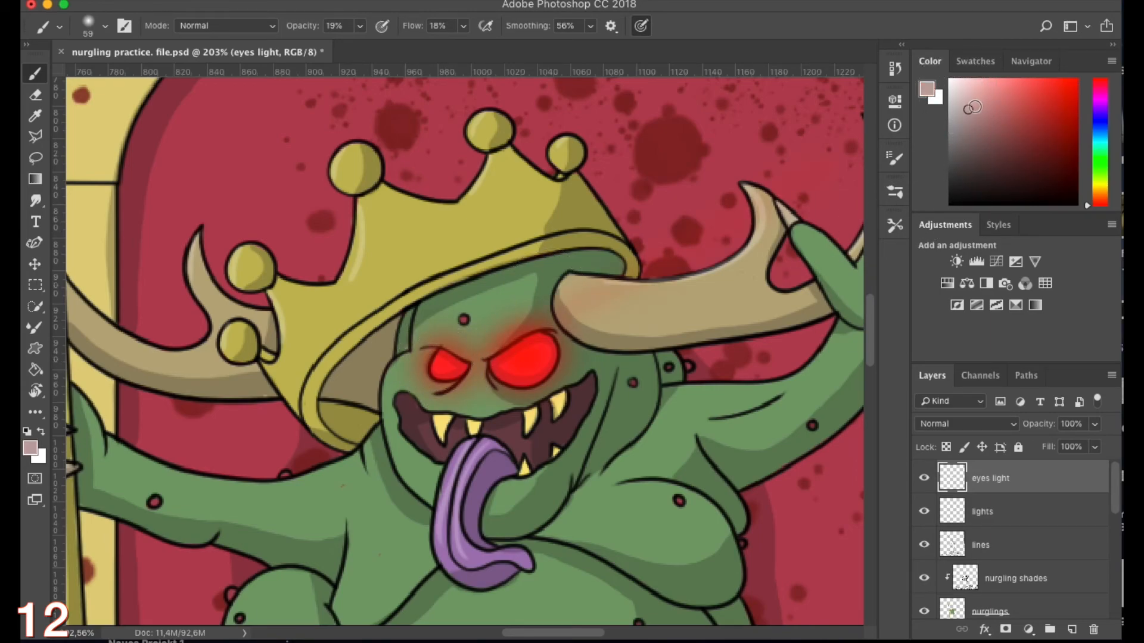
pyautogui.click(950, 80)
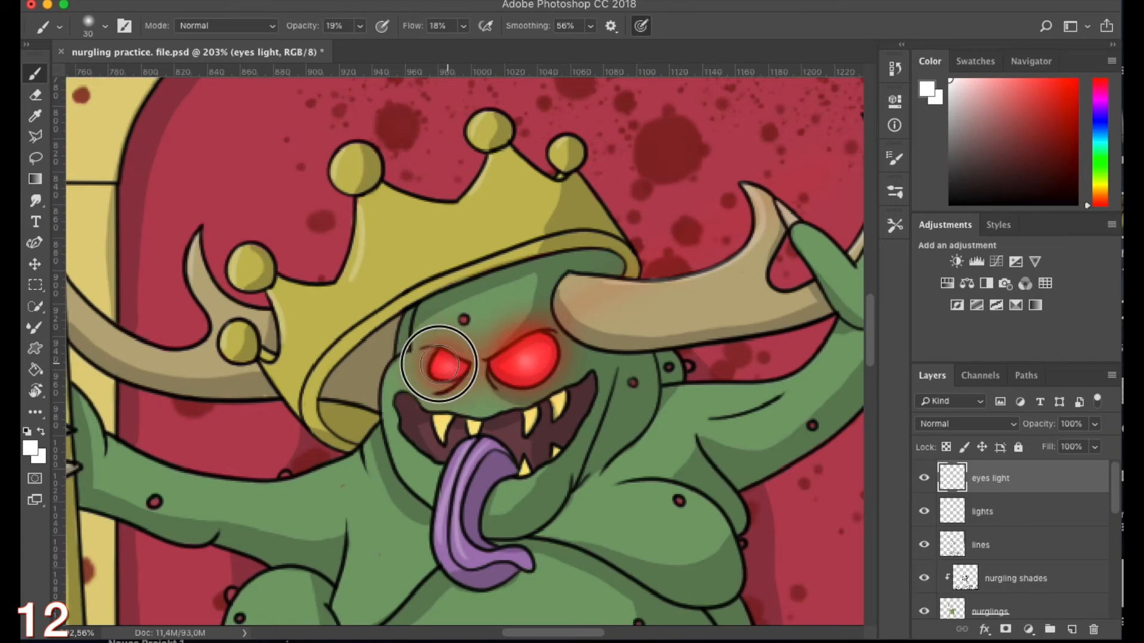
pyautogui.click(526, 358)
pyautogui.click(449, 361)
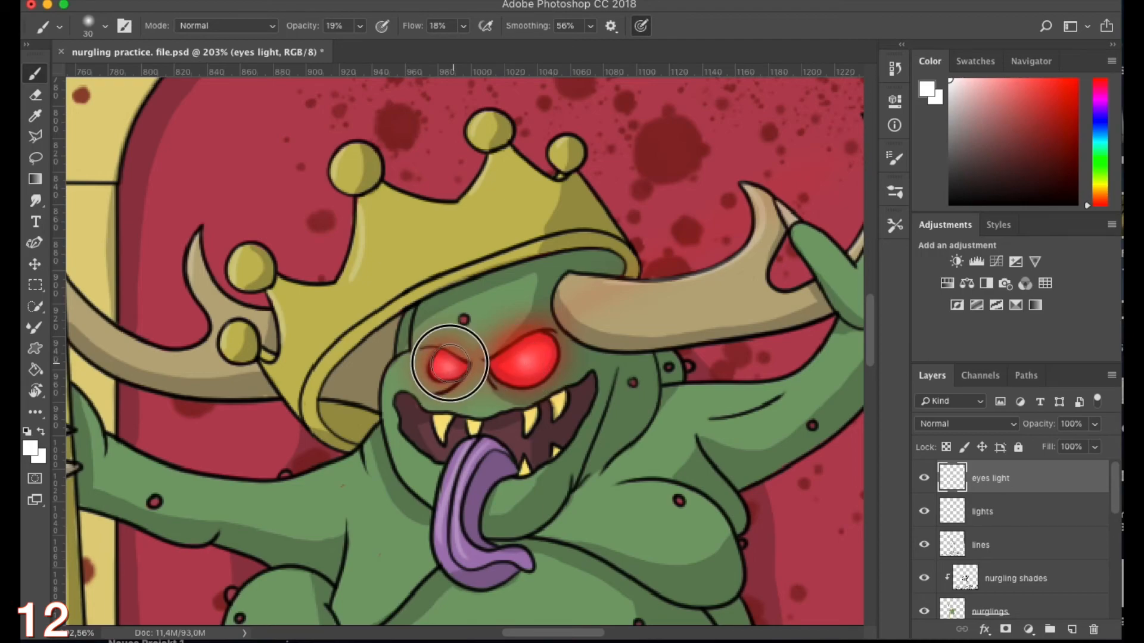
pyautogui.click(513, 370)
pyautogui.click(440, 370)
pyautogui.click(527, 360)
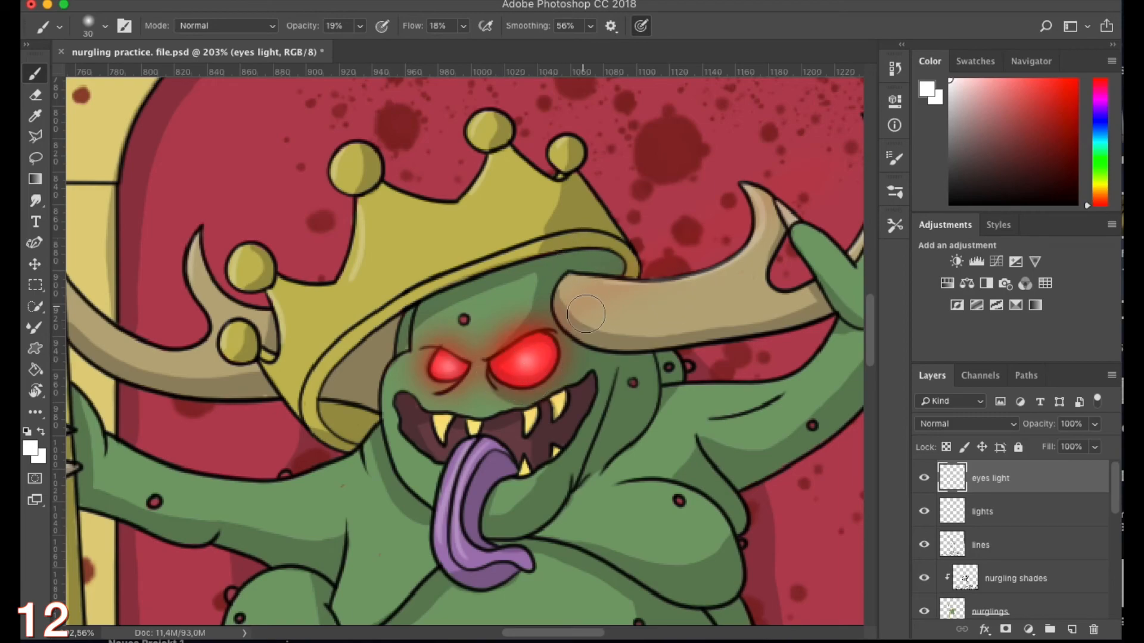
pyautogui.press('super+0')
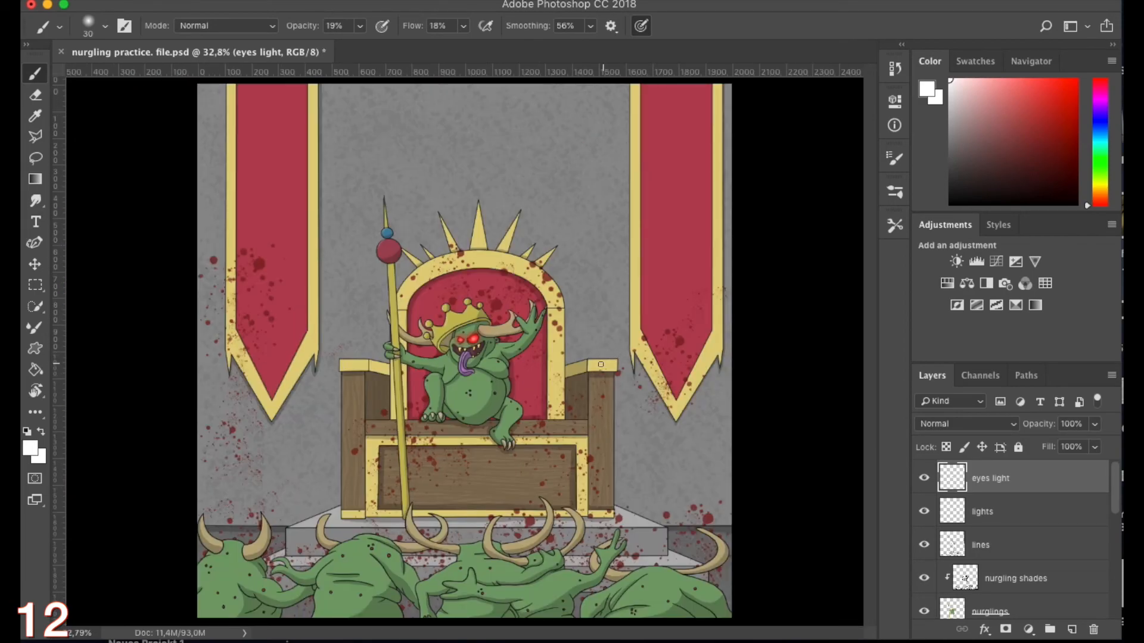
pyautogui.scroll(3, 602, 365)
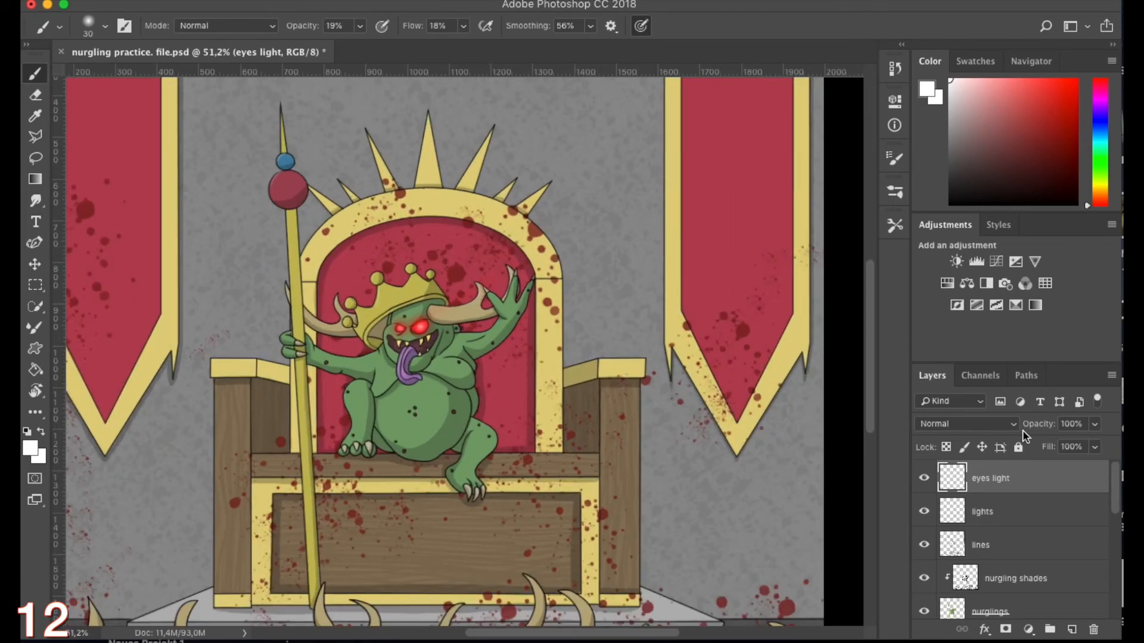
# Reduce the eyes light layer's opacity to 85% and check the softened glow against the whole illustration
pyautogui.moveTo(1093, 424); pyautogui.dragTo(1061, 456)
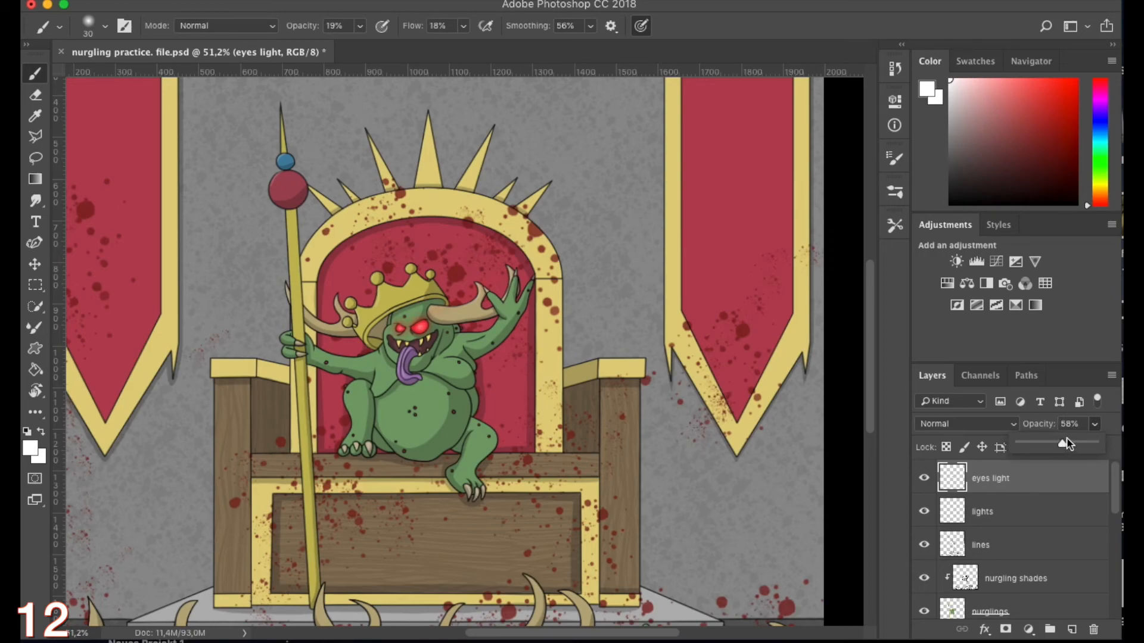
pyautogui.moveTo(1079, 442); pyautogui.dragTo(1082, 441)
pyautogui.scroll(3, 398, 286)
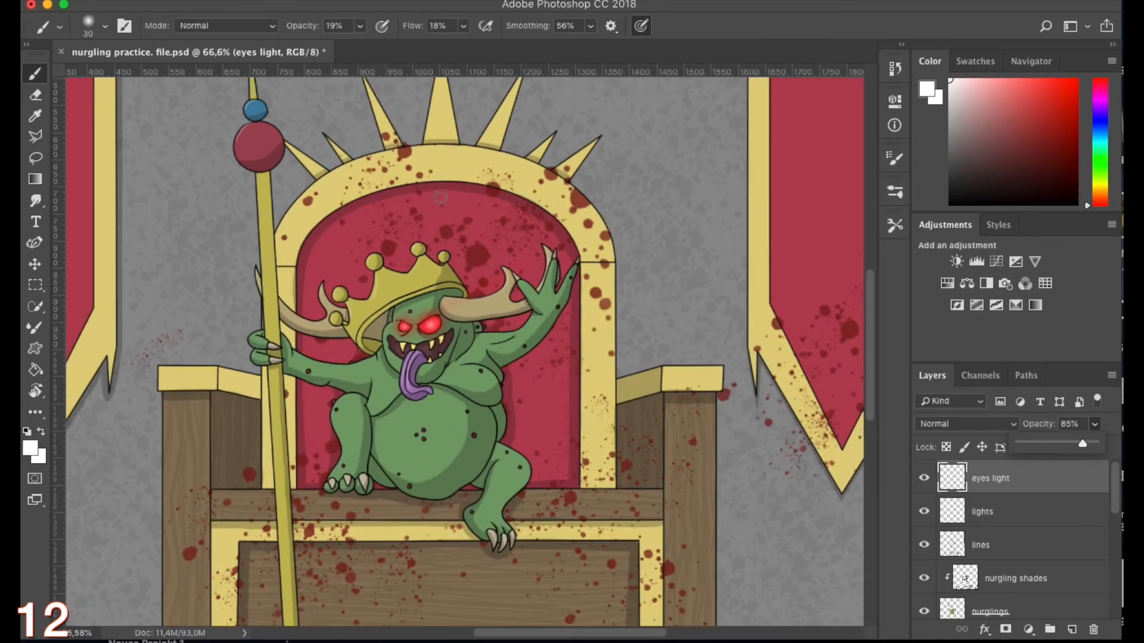
pyautogui.scroll(-6, 418, 227)
pyautogui.moveTo(408, 281); pyautogui.dragTo(404, 310)
pyautogui.scroll(-2, 394, 321)
pyautogui.scroll(-1, 394, 321)
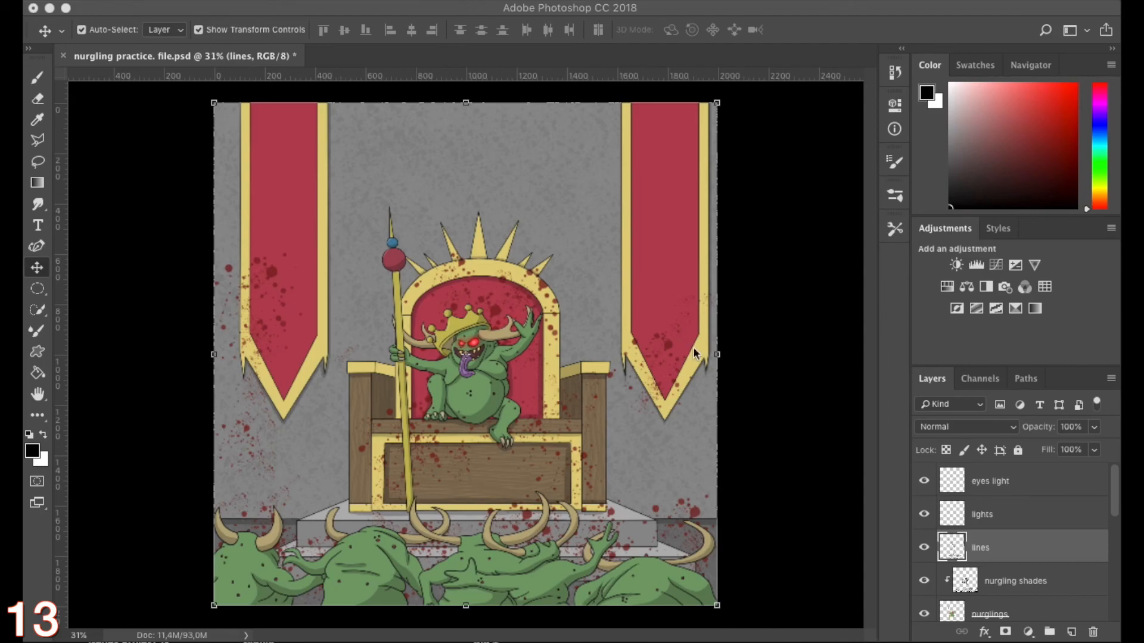
pyautogui.click(189, 12)
pyautogui.click(107, 1)
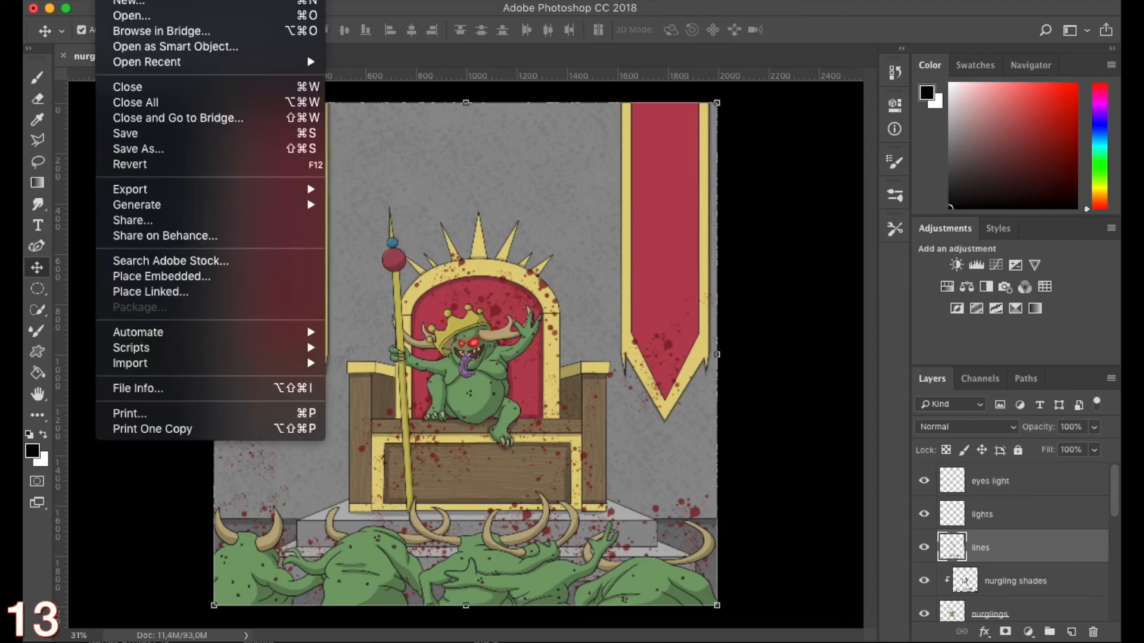
pyautogui.moveTo(210, 188)
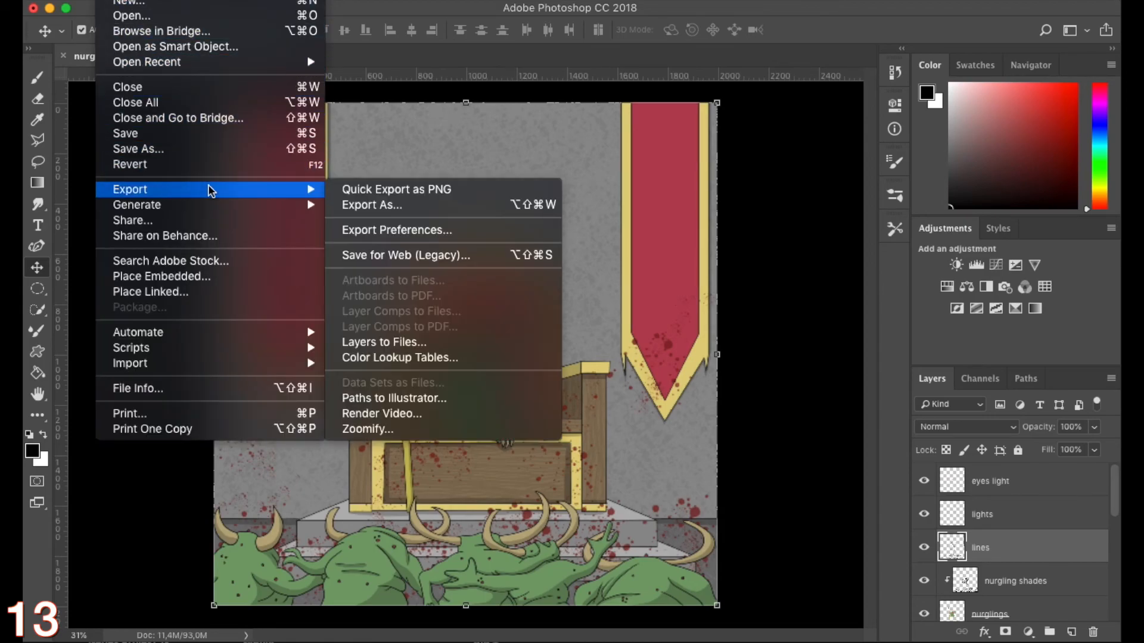
pyautogui.click(366, 190)
pyautogui.click(578, 248)
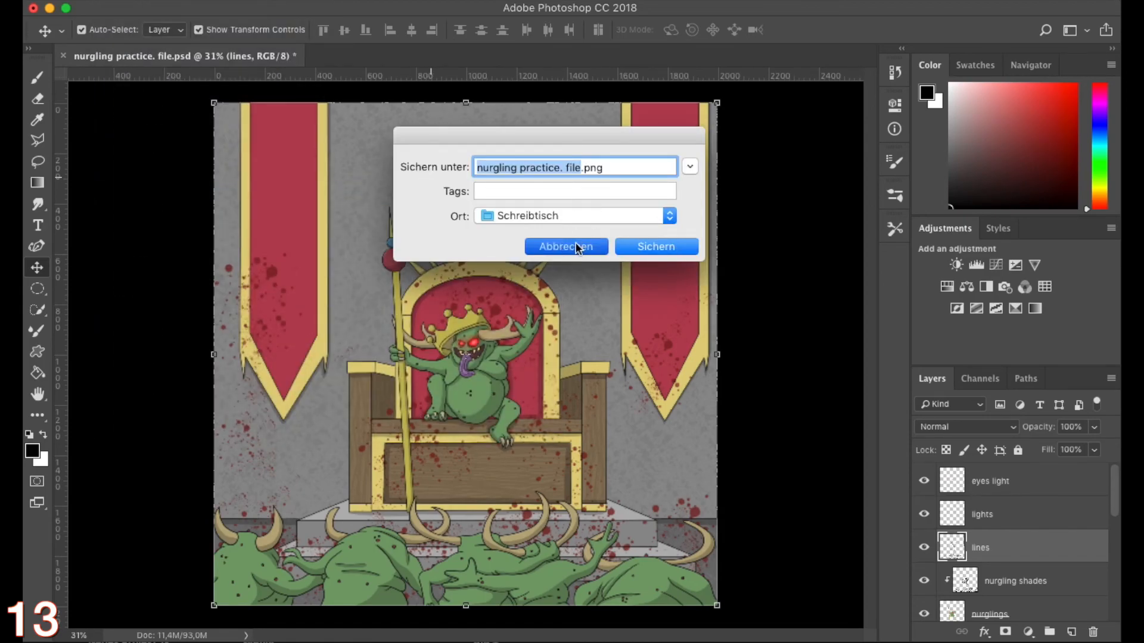
# Place the exported PNG nurgling practice. file into the document and move its layer above the eyes light layer
pyautogui.moveTo(1114, 54); pyautogui.dragTo(505, 371)
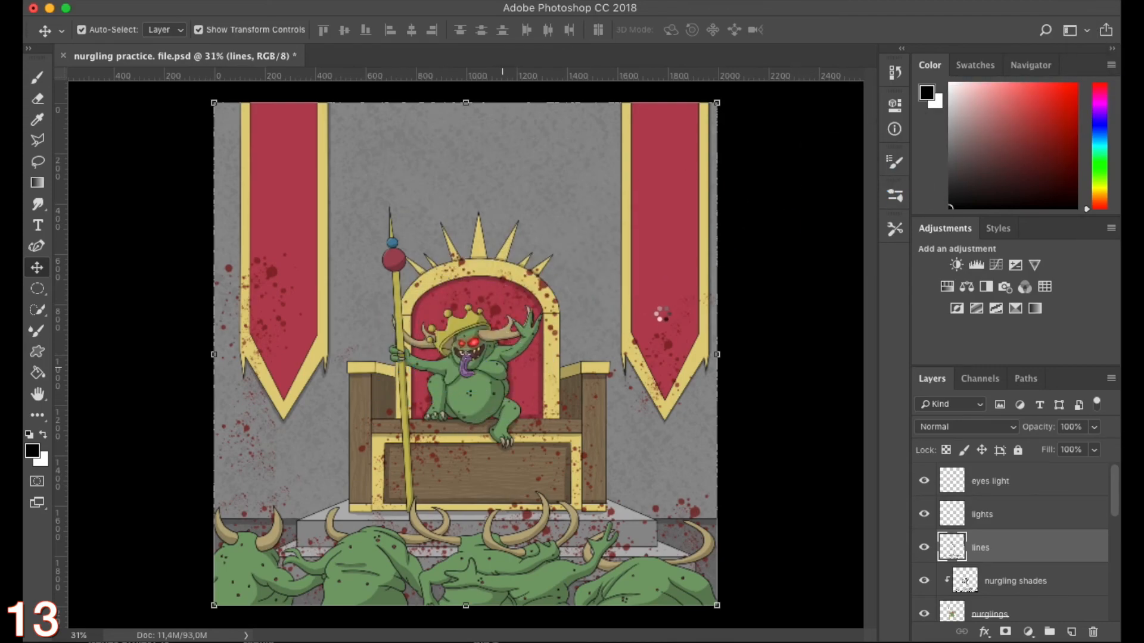
pyautogui.press('Return')
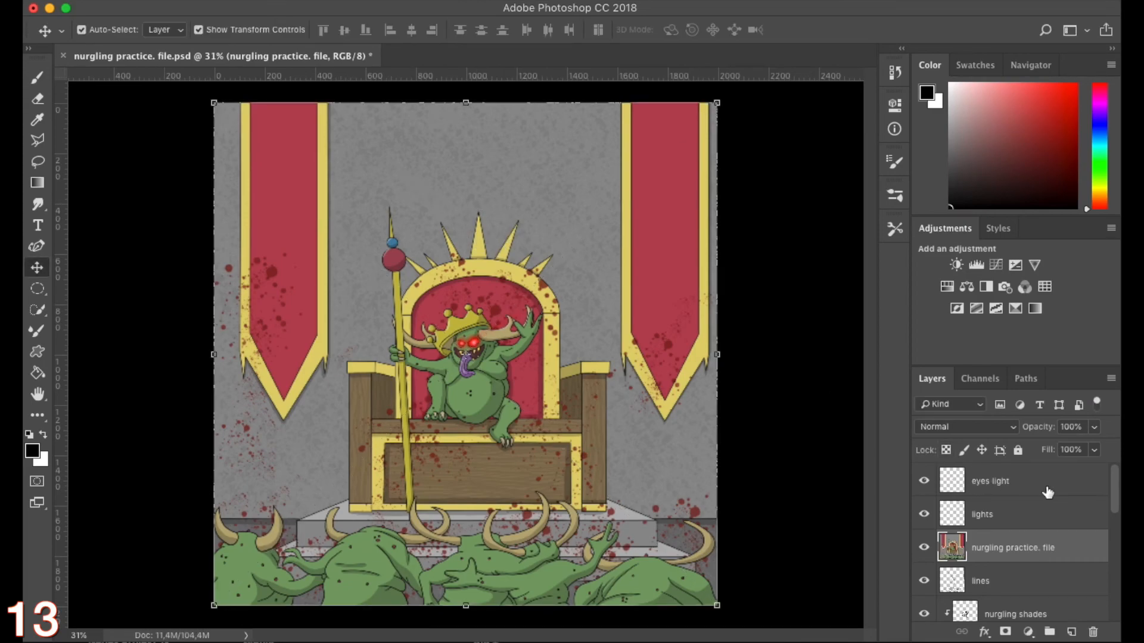
pyautogui.moveTo(1036, 548); pyautogui.dragTo(1032, 478)
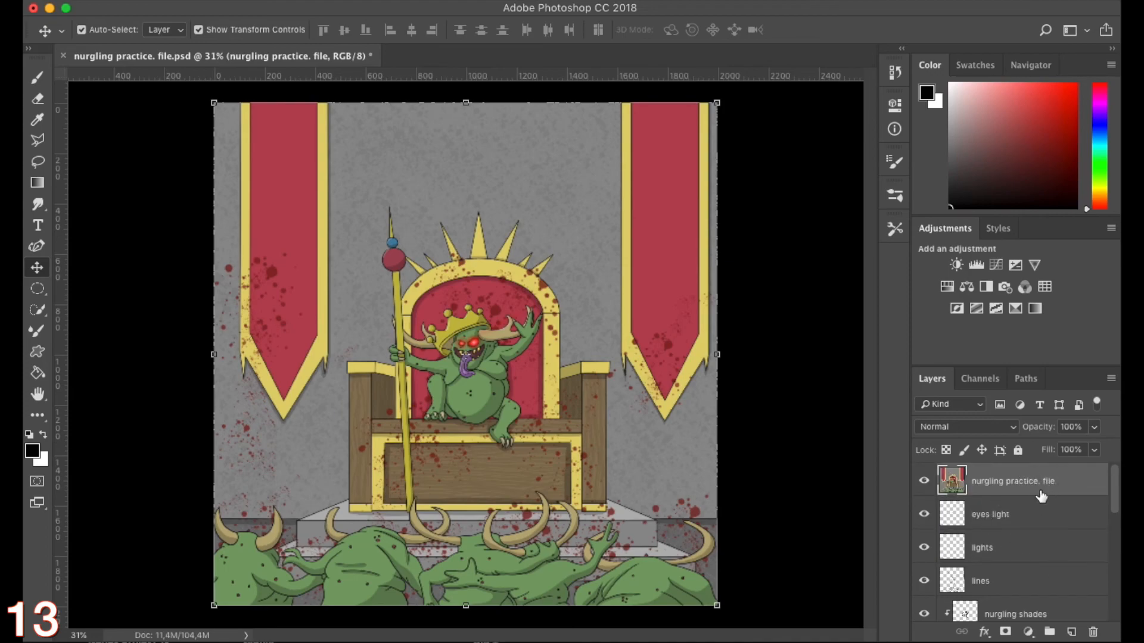
# Add a Vibrance adjustment layer above the placed image, raising the vibrance moderately and lowering the saturation slightly
pyautogui.click(1034, 265)
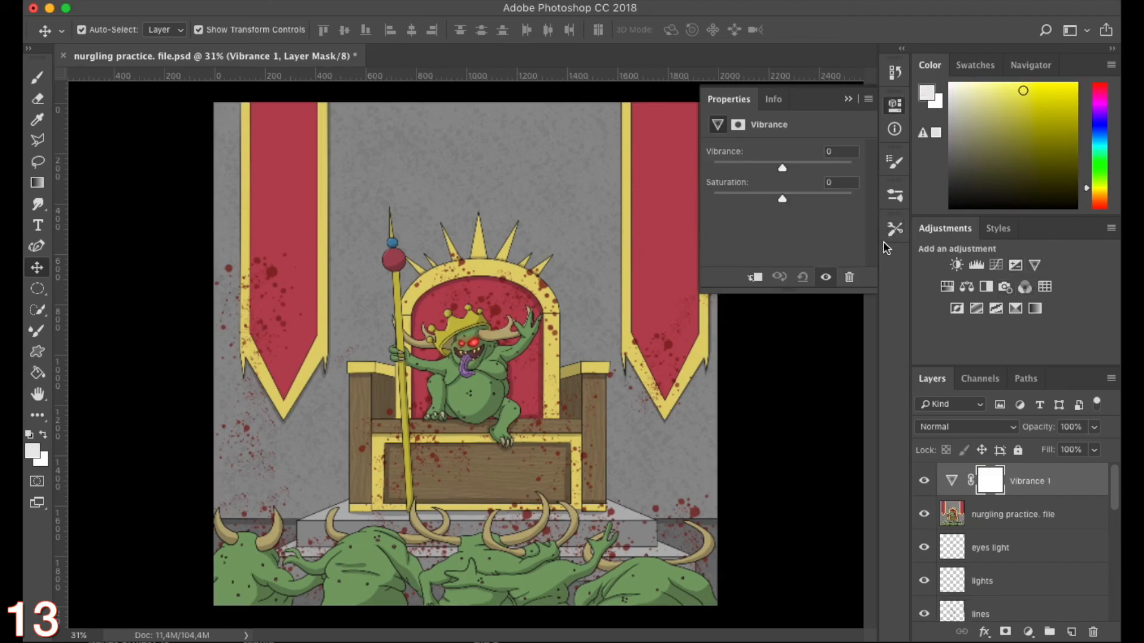
pyautogui.moveTo(783, 170); pyautogui.dragTo(799, 172)
pyautogui.moveTo(781, 200); pyautogui.dragTo(777, 200)
# Add a Brightness/Contrast adjustment layer with the brightness at 9 and the contrast raised slightly
pyautogui.click(956, 266)
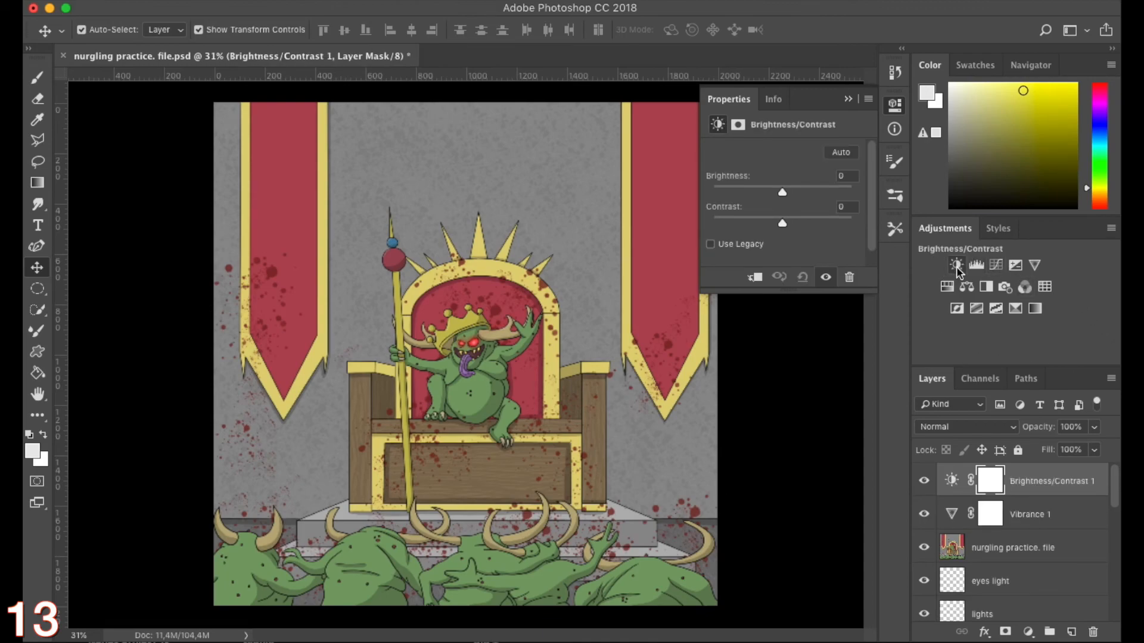
pyautogui.moveTo(783, 194); pyautogui.dragTo(787, 197)
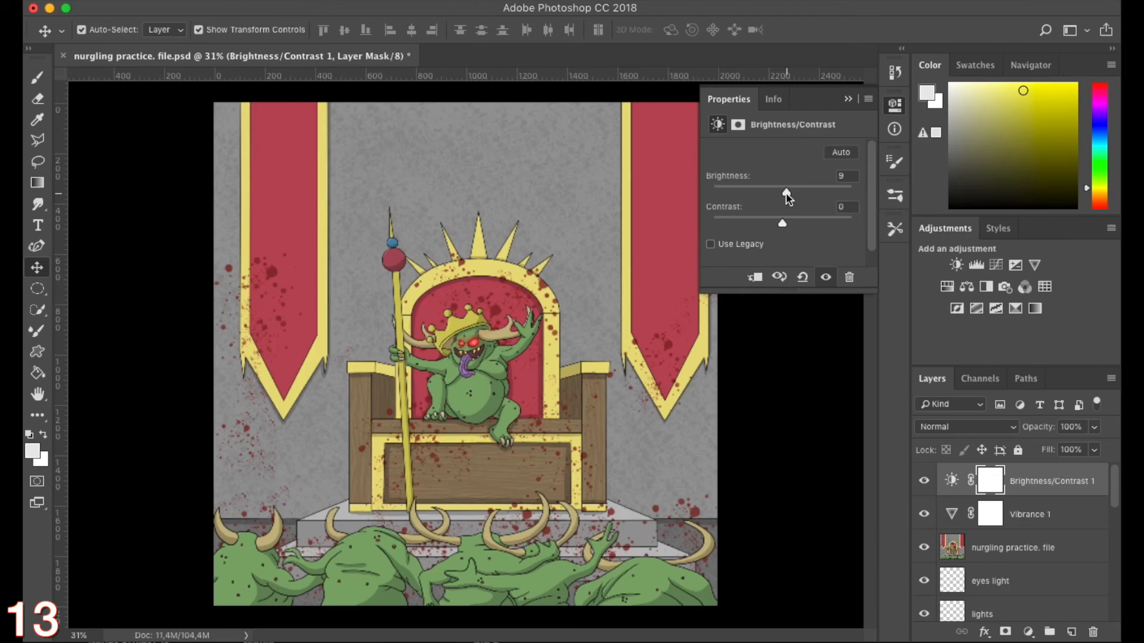
pyautogui.click(783, 224)
pyautogui.moveTo(787, 225); pyautogui.dragTo(791, 226)
# Add an Exposure adjustment layer with exposure +0,16, offset -0,0058 and gamma correction 0,83
pyautogui.click(1016, 266)
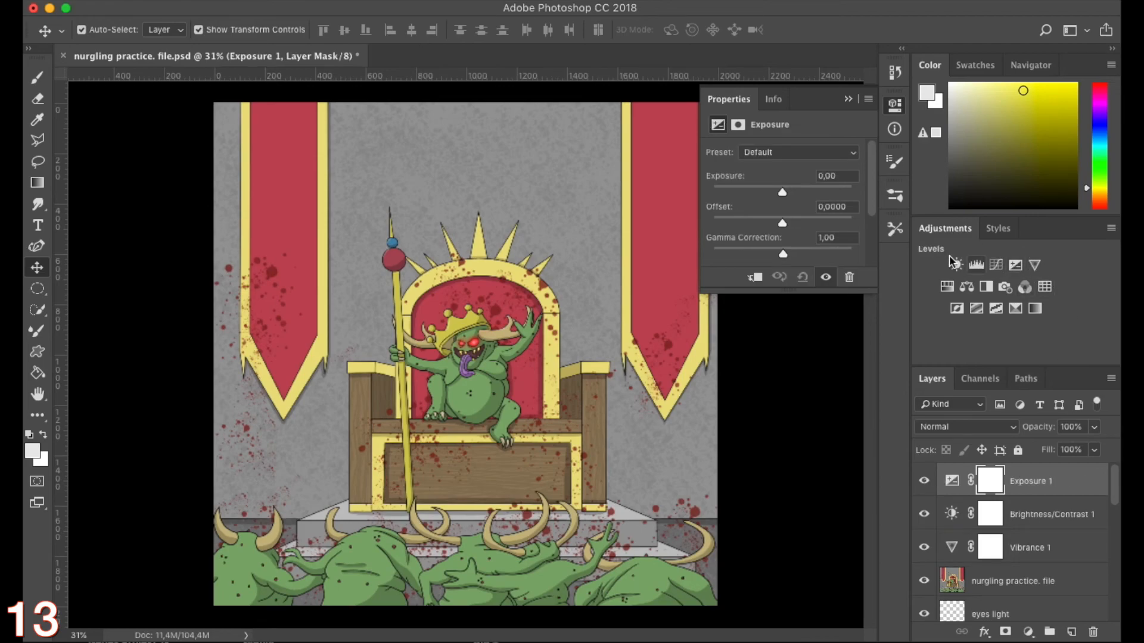
pyautogui.moveTo(783, 192); pyautogui.dragTo(784, 193)
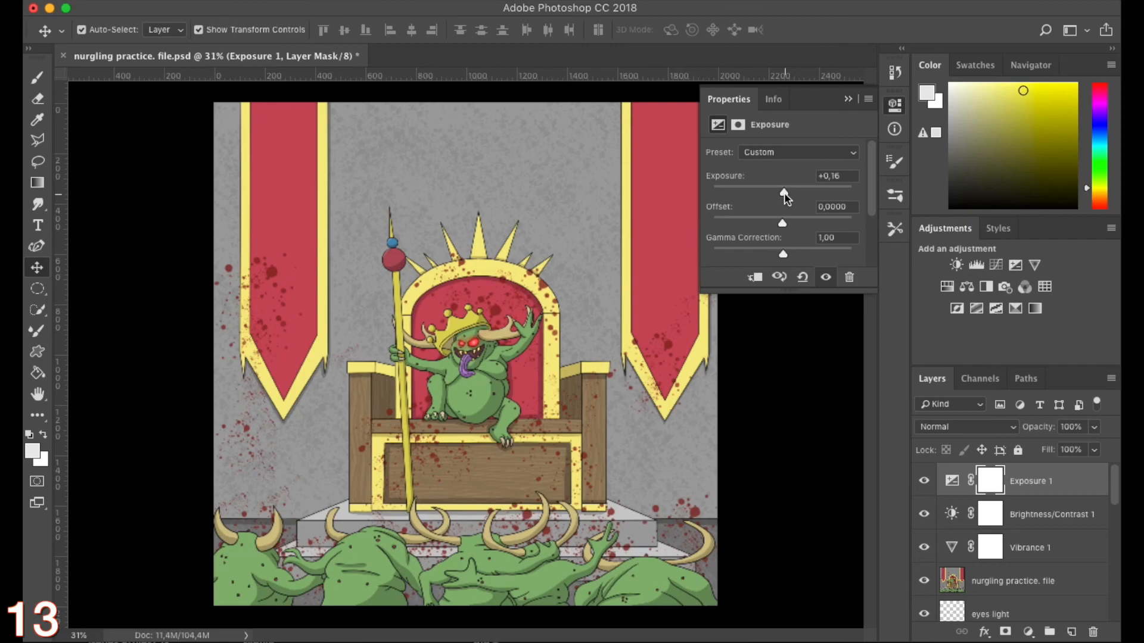
pyautogui.moveTo(781, 224); pyautogui.dragTo(783, 227)
pyautogui.moveTo(784, 259); pyautogui.dragTo(794, 258)
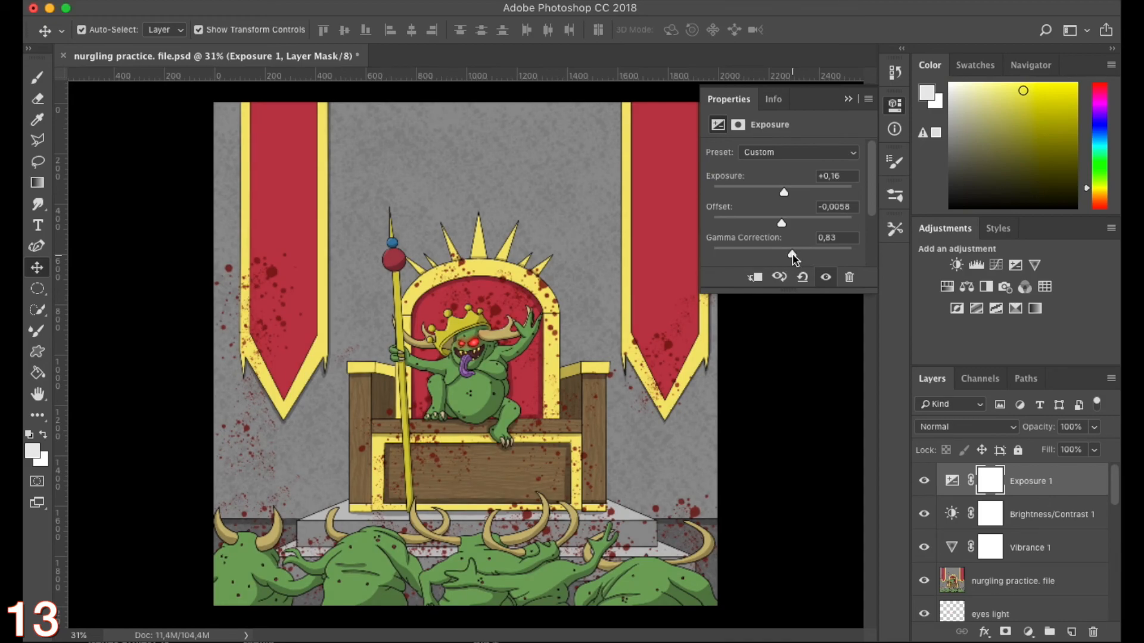
pyautogui.click(849, 99)
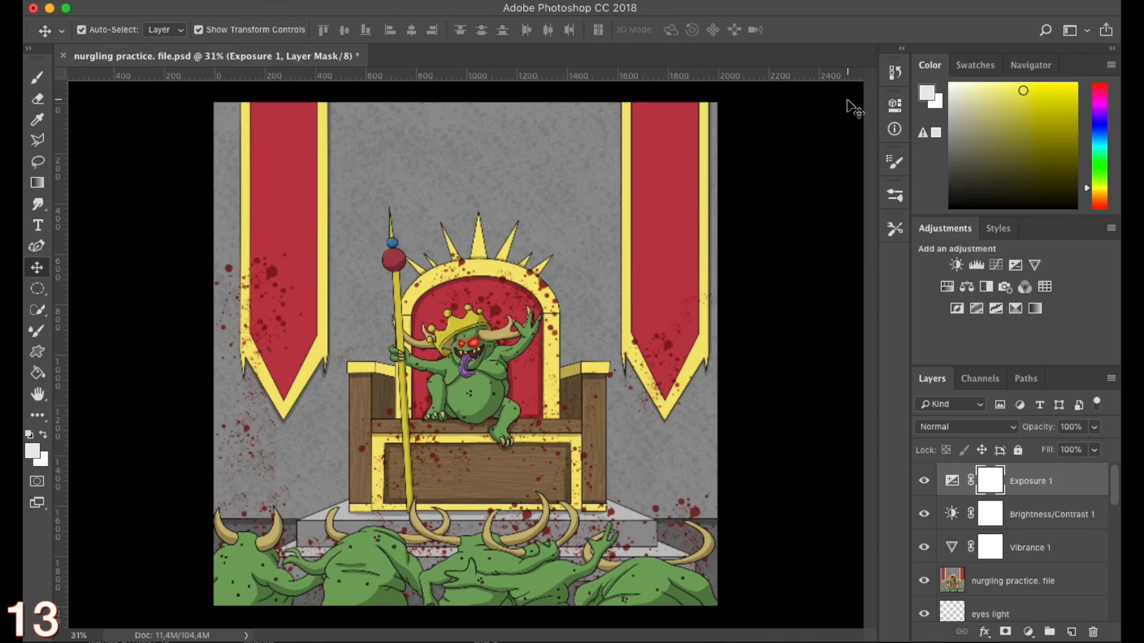